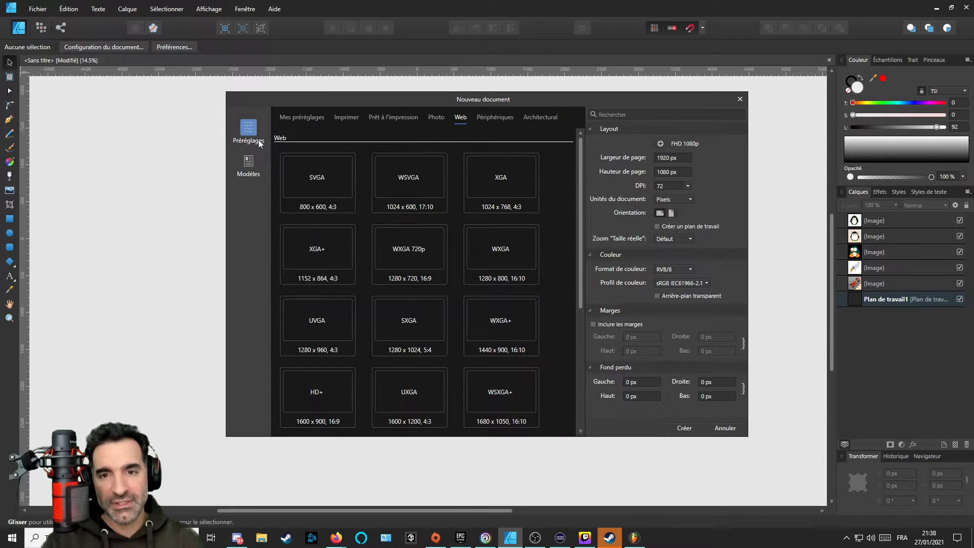
Create a web document from the FHD 1080p preset (1920 x 1080 px), and close it again.
scroll(374, 281, down, 3)
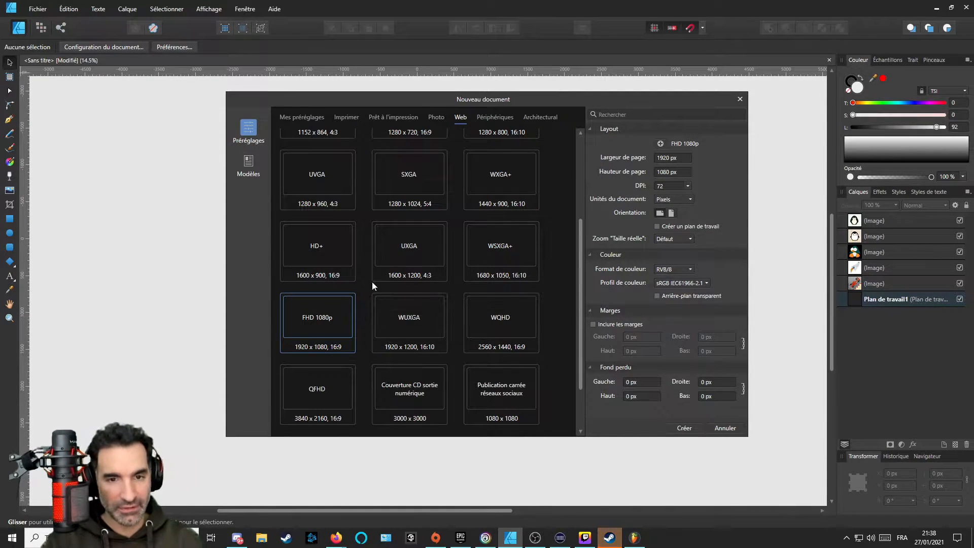
click(686, 428)
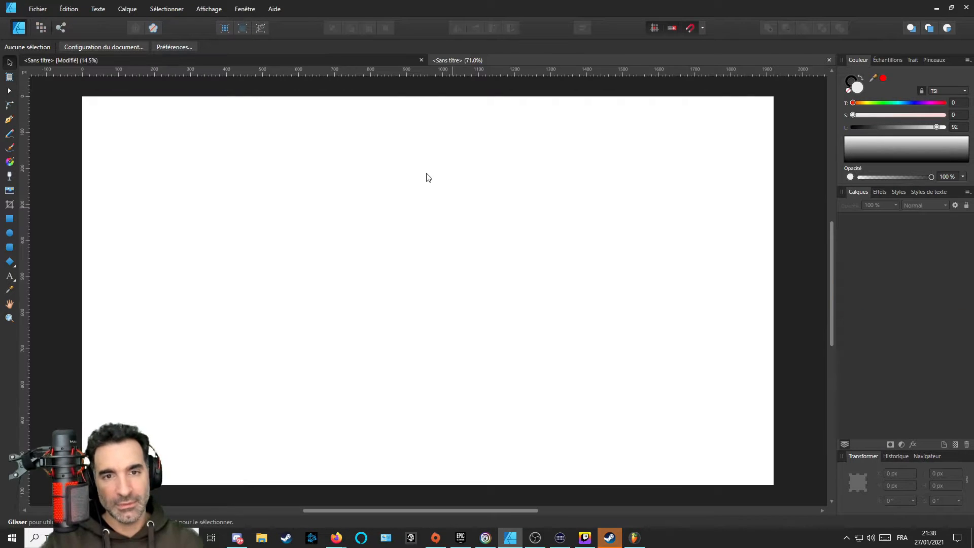
click(830, 60)
scroll(479, 223, down, 2)
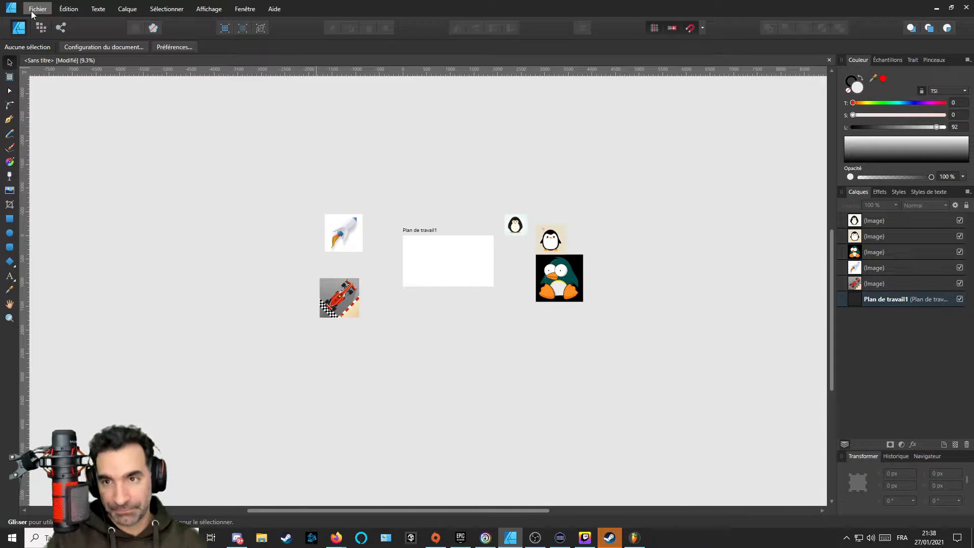
scroll(406, 256, right, 2)
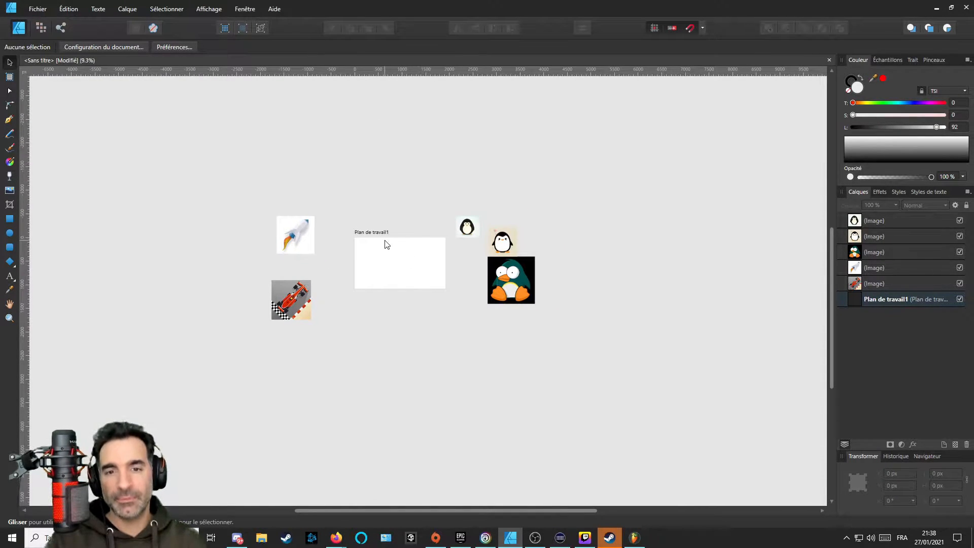
scroll(388, 245, up, 2)
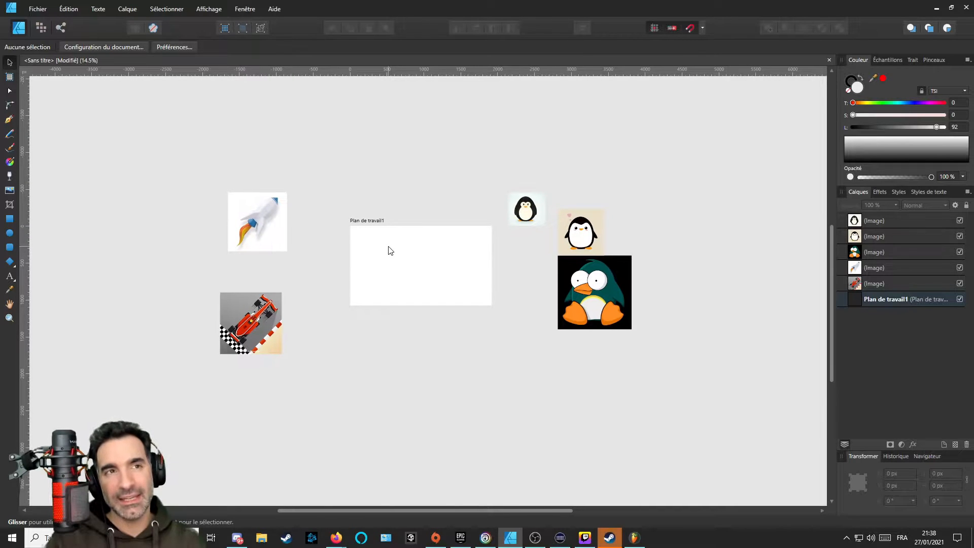
scroll(398, 263, up, 1)
scroll(399, 263, down, 1)
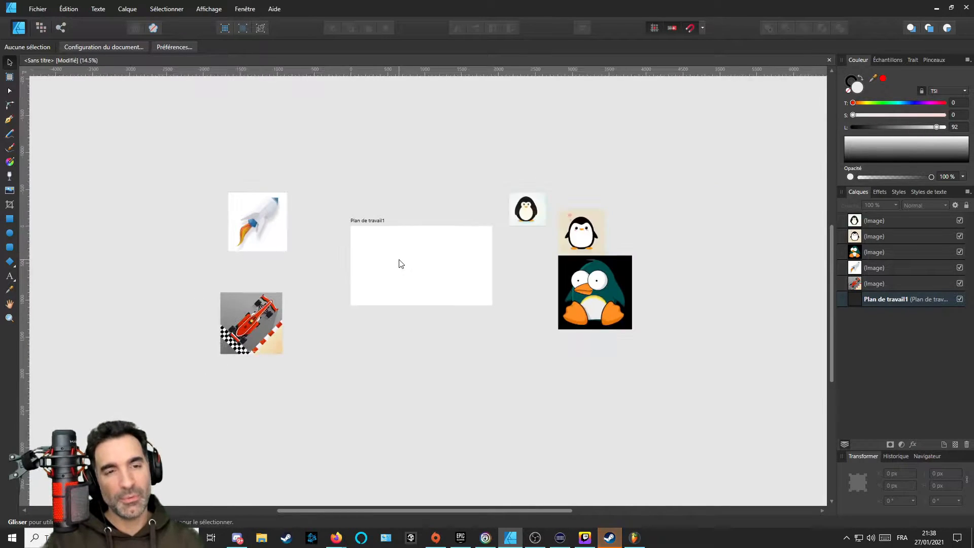
scroll(389, 247, down, 2)
scroll(389, 247, up, 1)
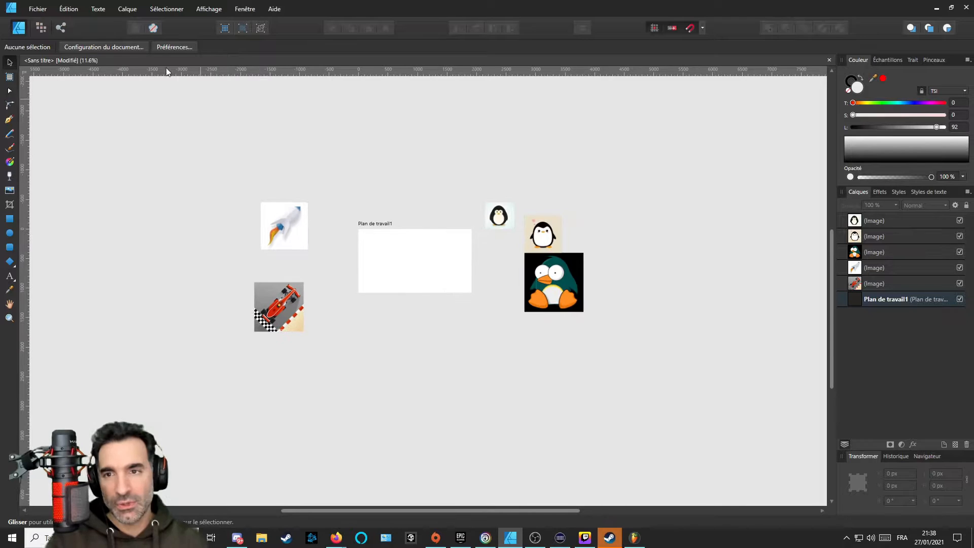
Create a new 1920 x 1080 px web document with the FHD 1080p preset and no artboard.
click(38, 9)
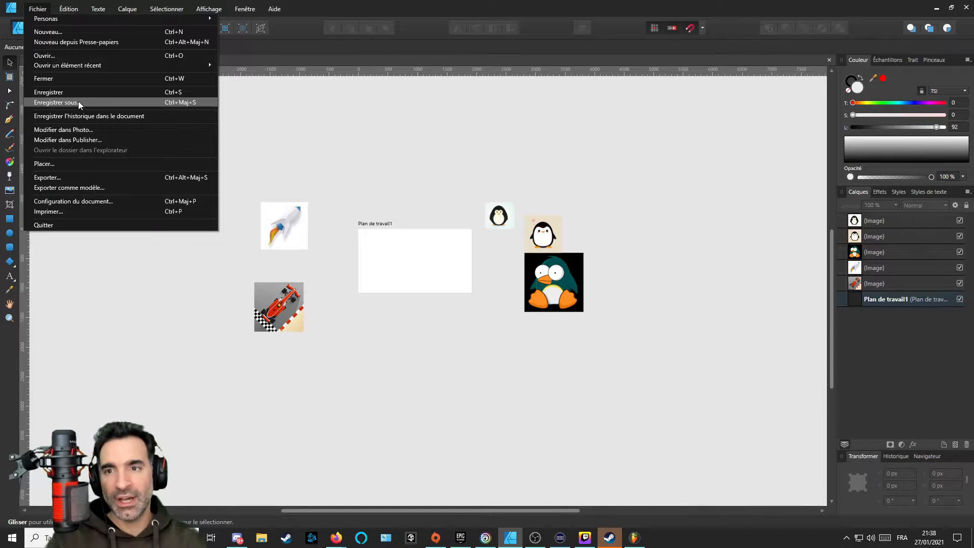
click(71, 33)
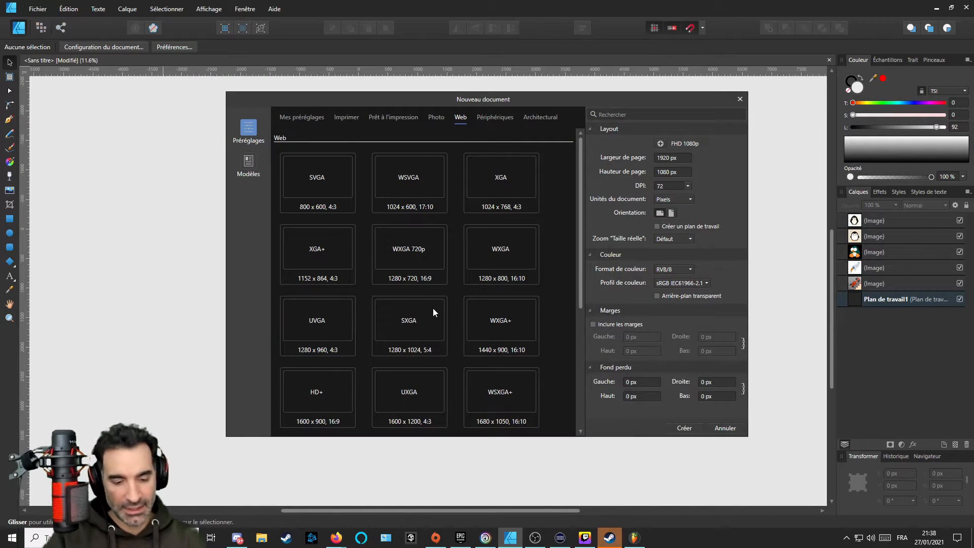
double_click(434, 308)
scroll(266, 244, down, 5)
scroll(334, 258, up, 3)
drag(335, 259, 370, 261)
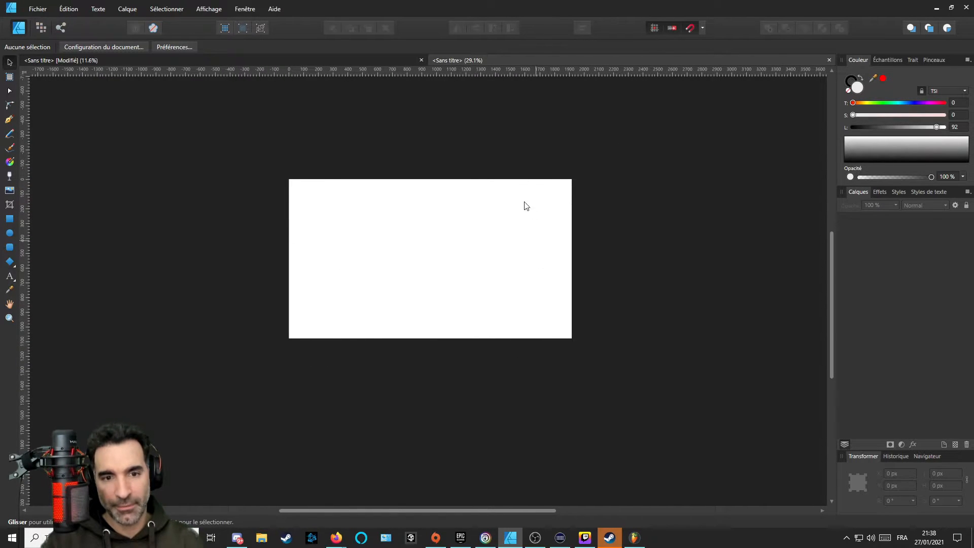
Draw an artboard over the blank page, about 1920 px wide and 1430 px high.
click(10, 78)
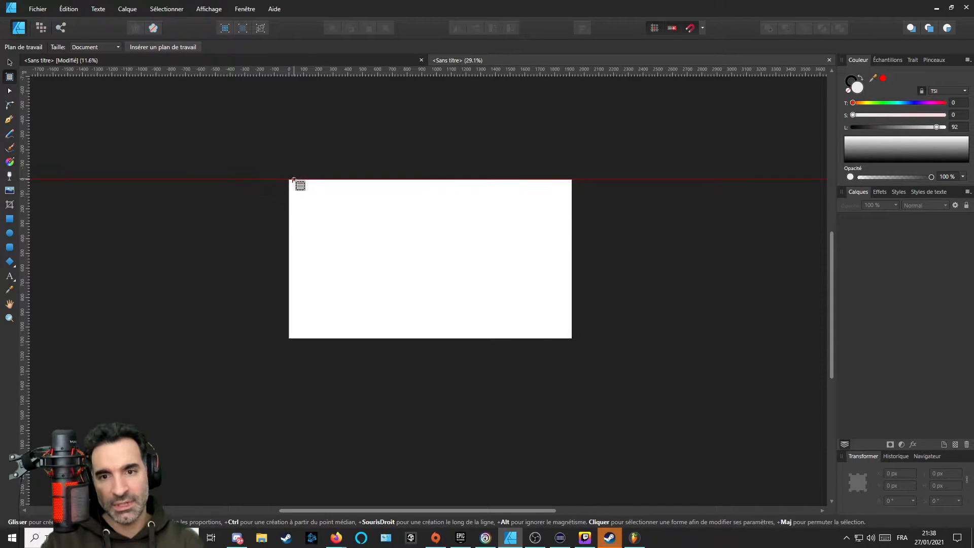
drag(289, 128, 572, 339)
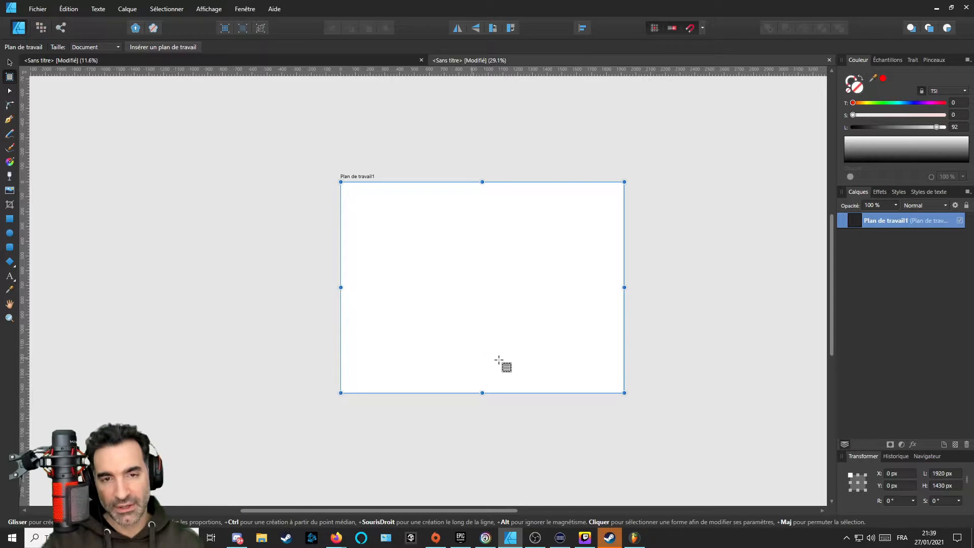
drag(490, 304, 441, 322)
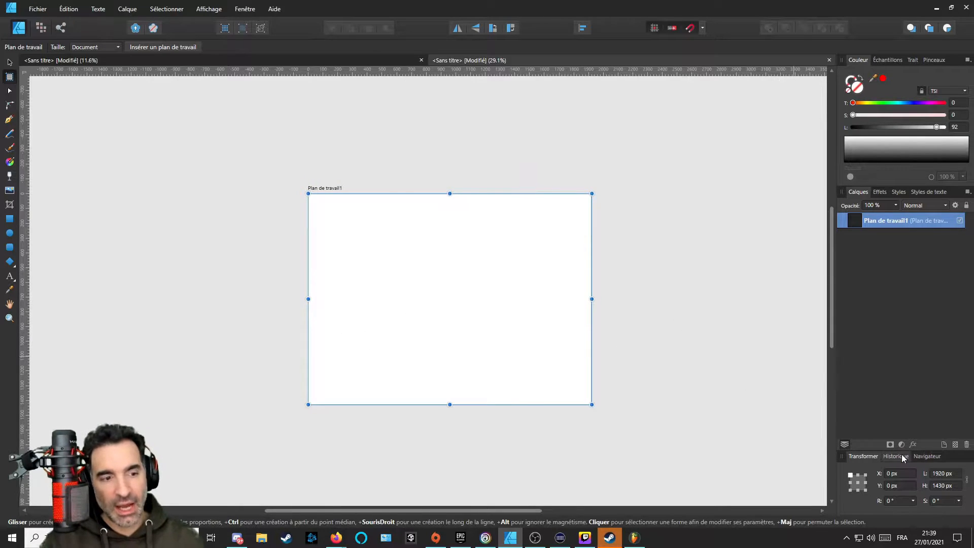
Set the artboard's height to 1080 px and close the document without saving it.
click(941, 486)
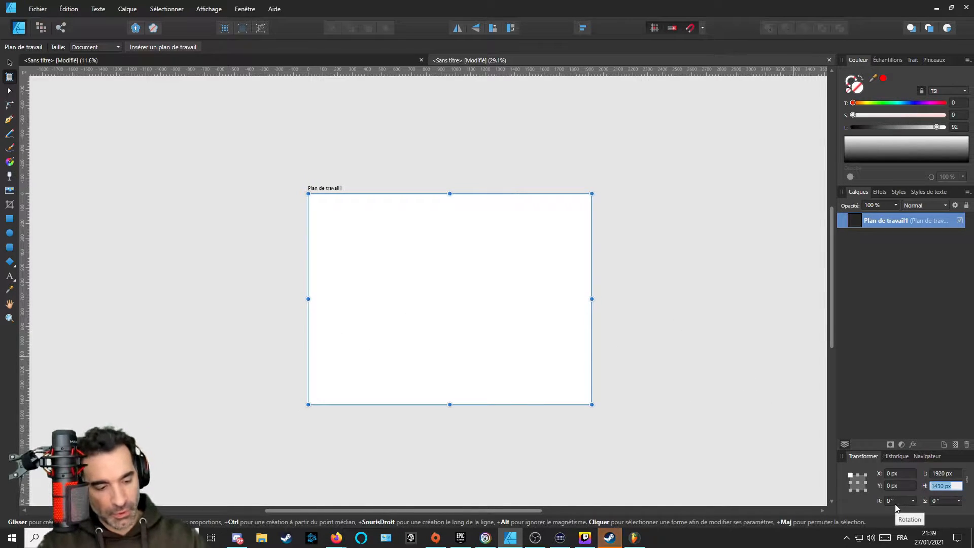
text(1080)
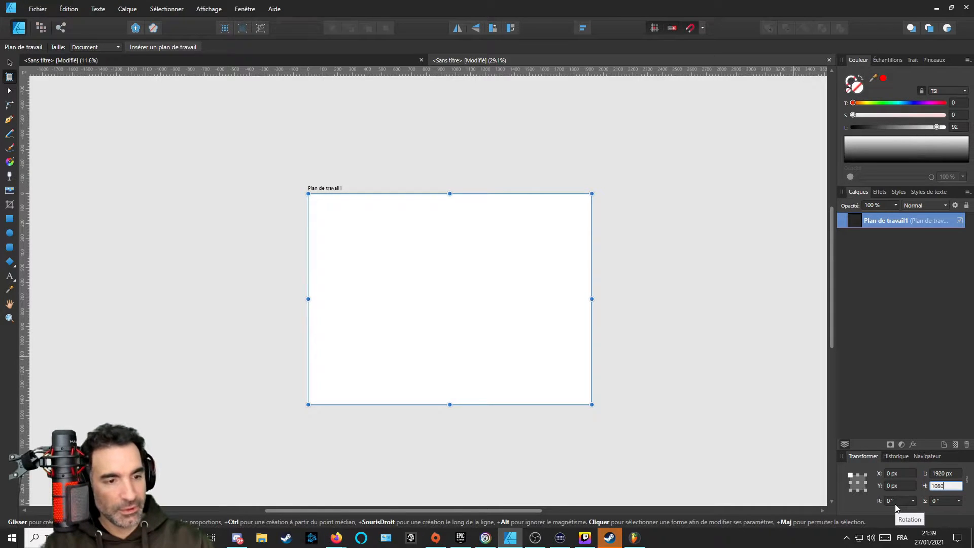
key(Return)
scroll(421, 232, down, 2)
scroll(426, 248, down, 1)
scroll(418, 267, up, 3)
click(283, 299)
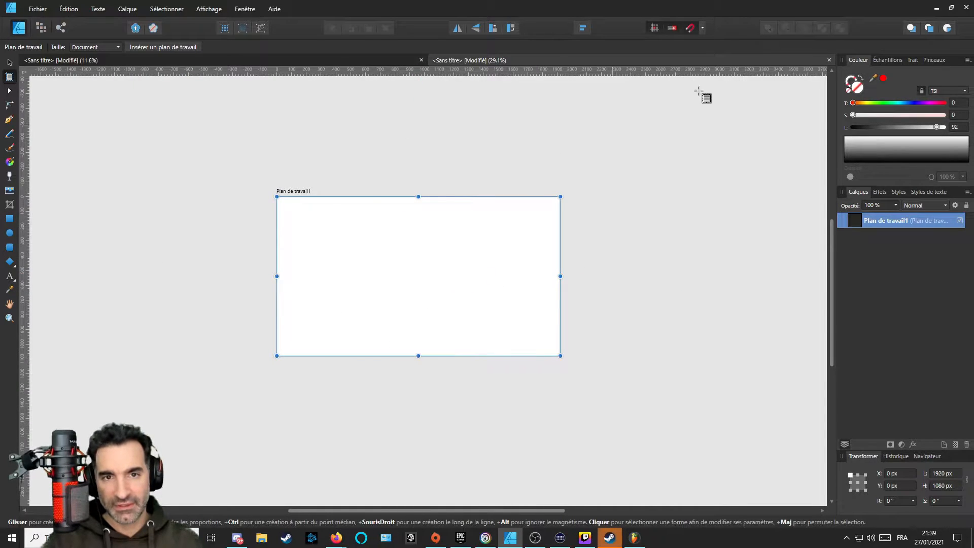
click(829, 60)
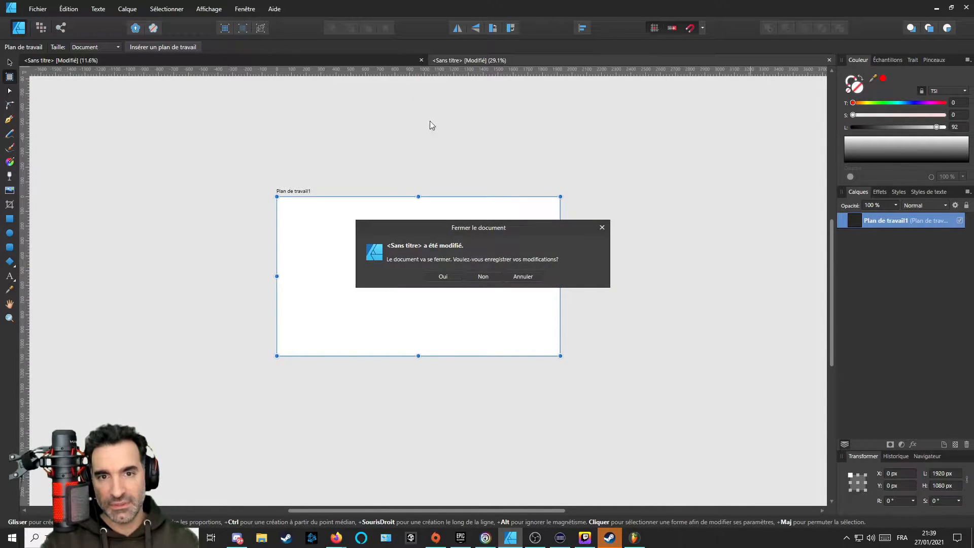
click(479, 277)
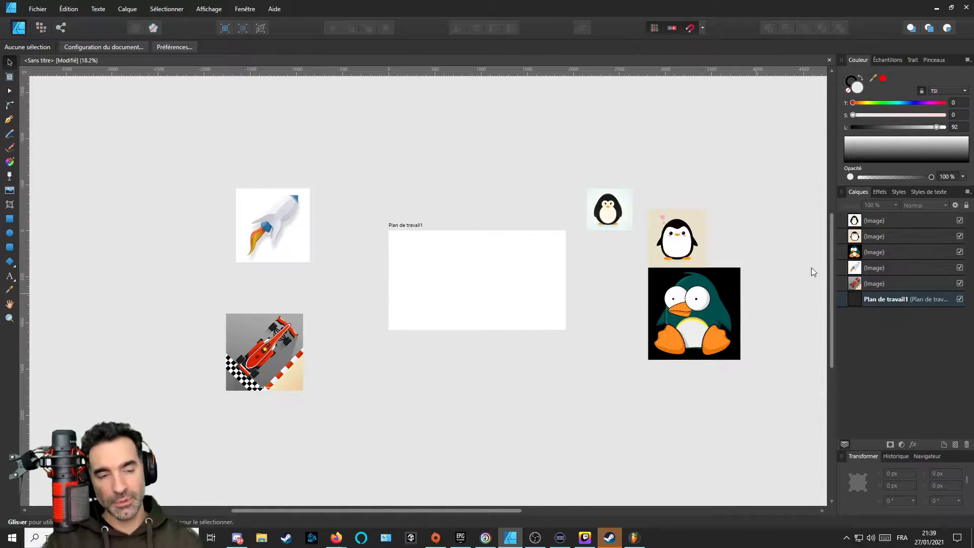
Select the rocket, the three penguins and the racing car images around the artboard one after another.
click(300, 251)
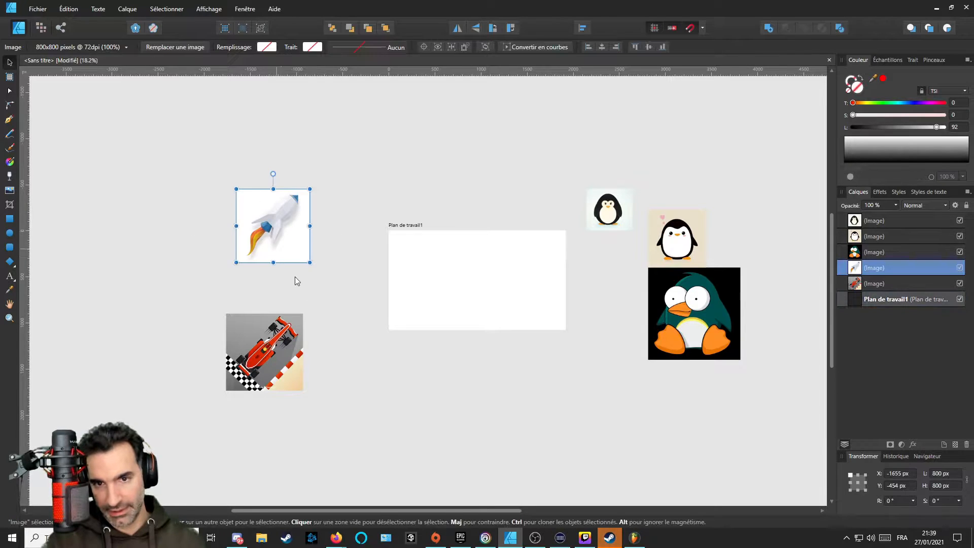
click(619, 222)
click(680, 249)
click(714, 352)
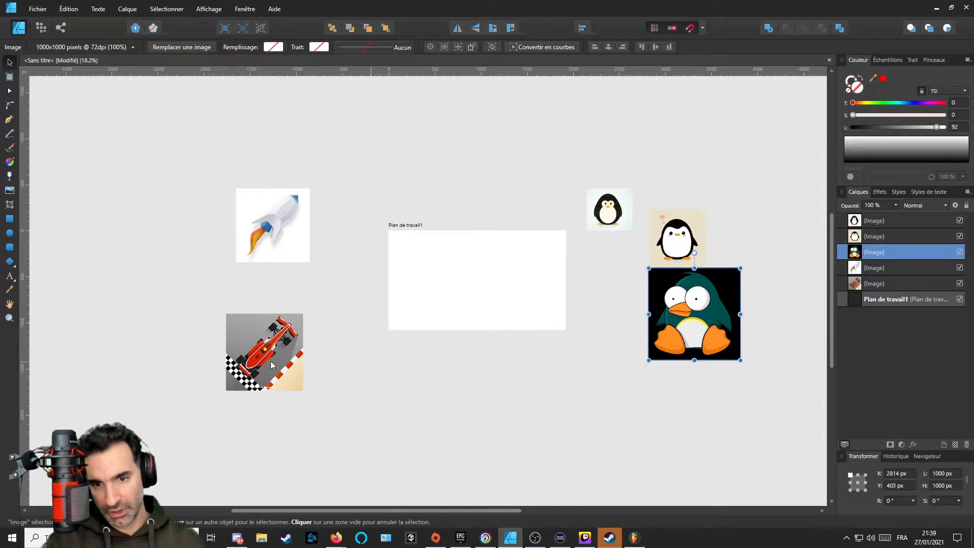
click(284, 362)
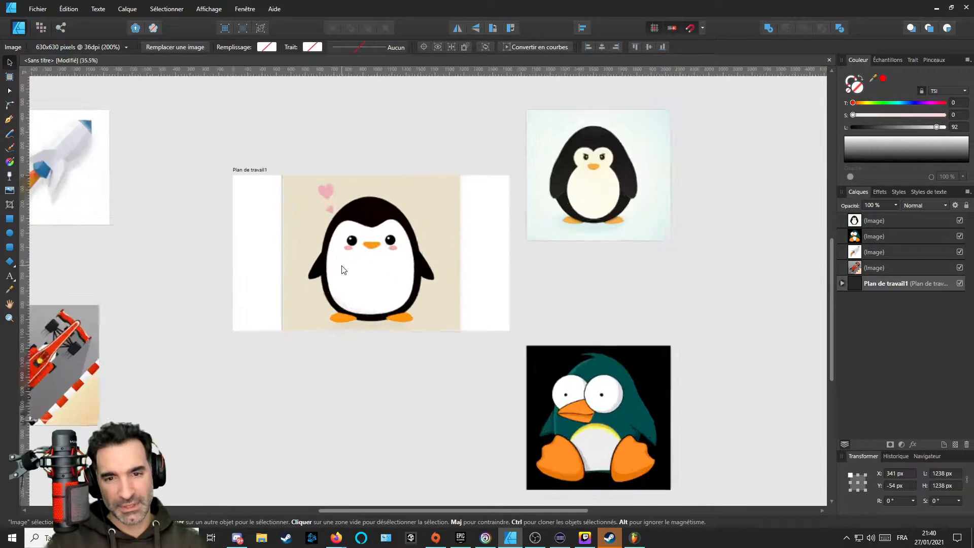
Scale the penguin image with the hearts down to about 1028 x 1028 px and centre it on the artboard.
scroll(348, 244, up, 3)
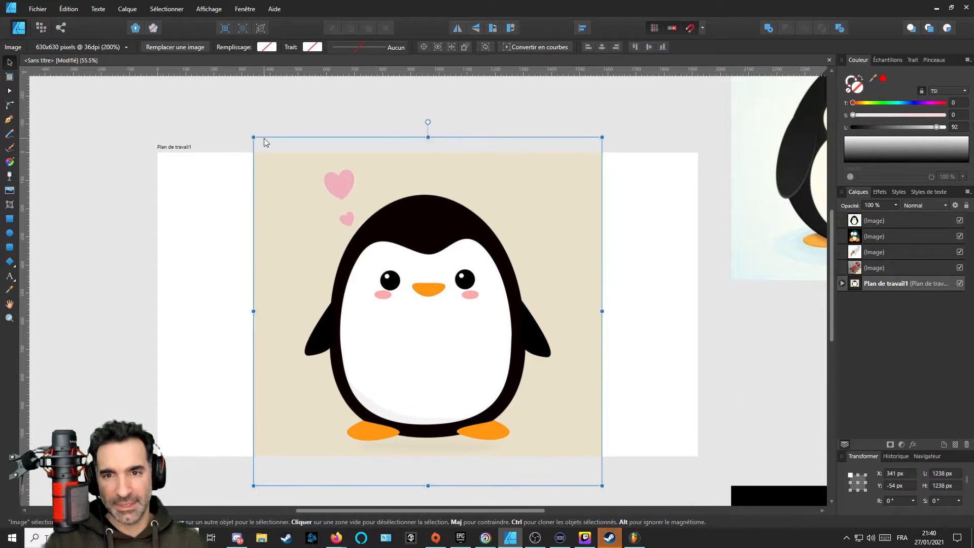
drag(255, 136, 311, 194)
drag(416, 325, 388, 289)
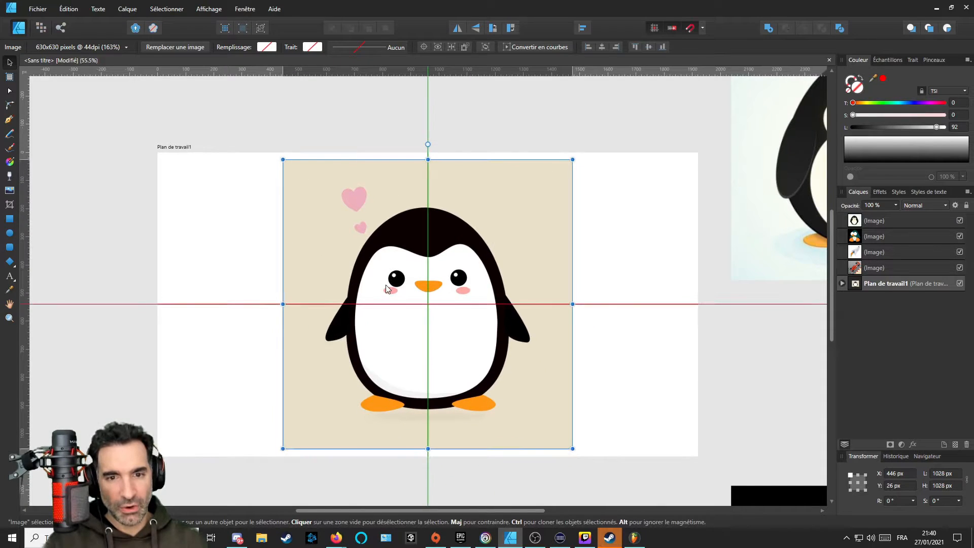
scroll(424, 284, down, 2)
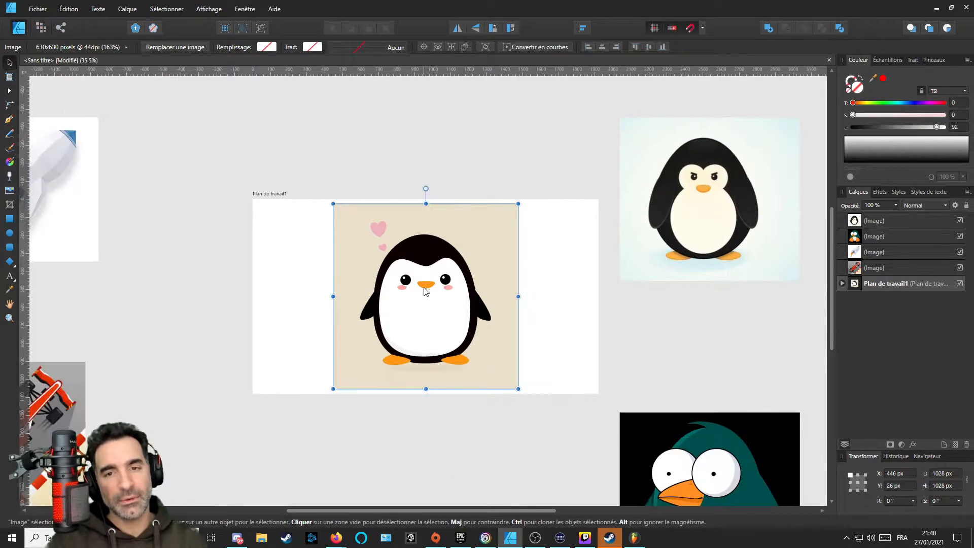
scroll(412, 279, up, 2)
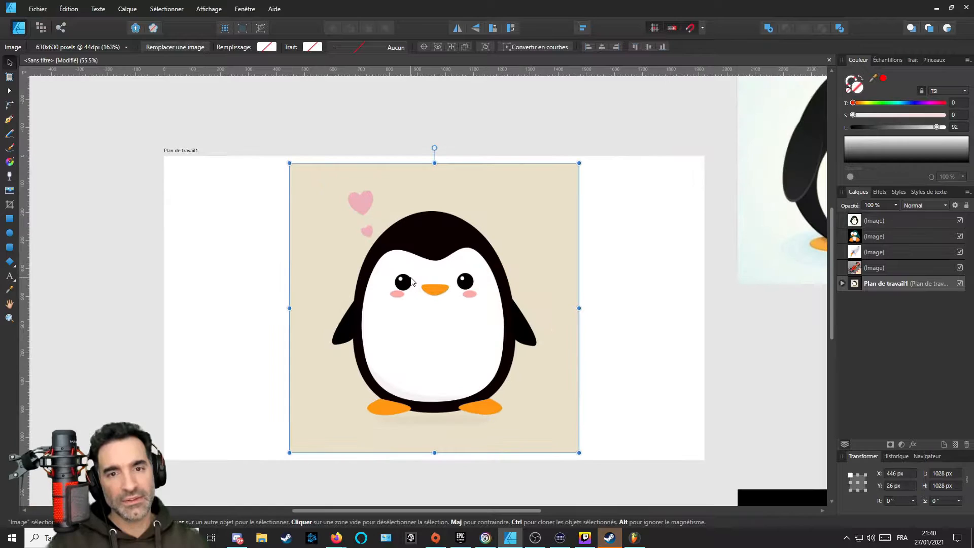
scroll(415, 273, down, 2)
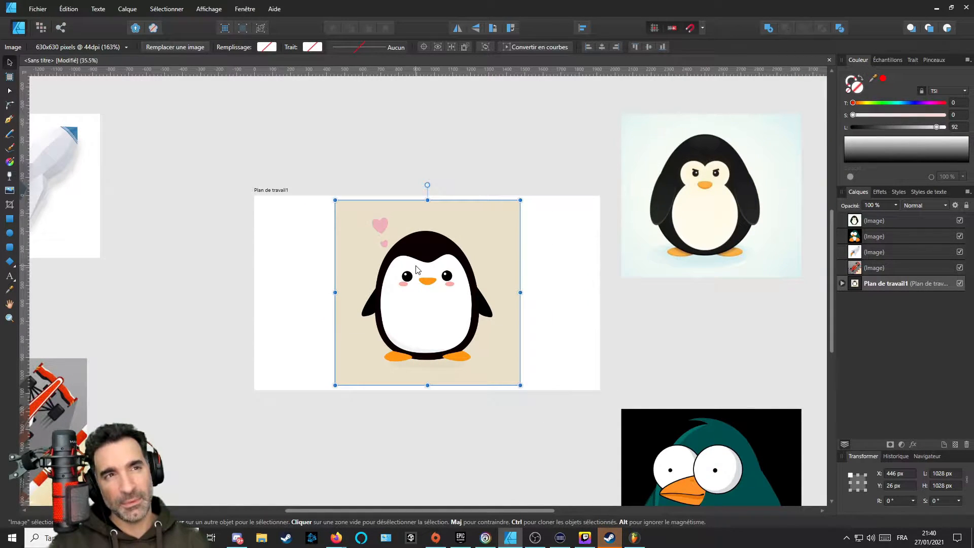
drag(417, 269, 489, 282)
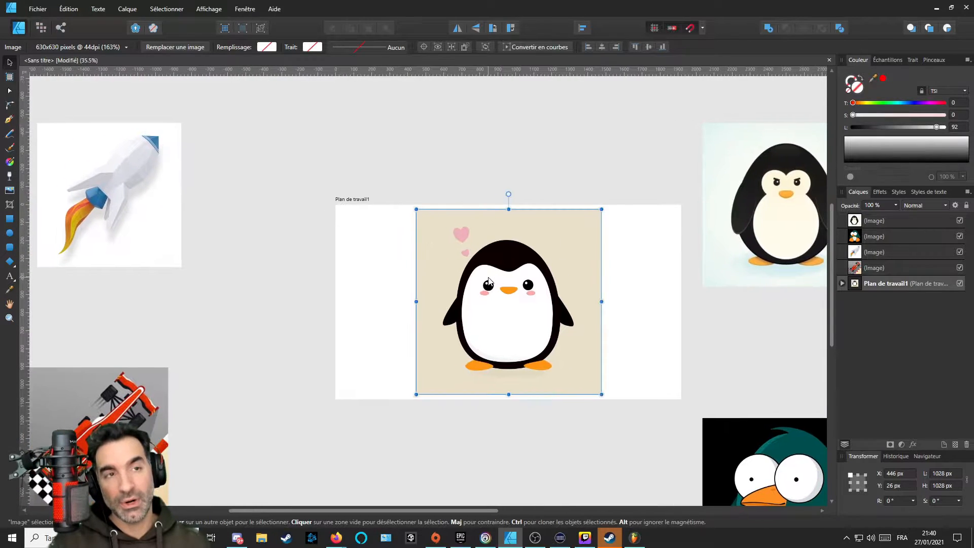
scroll(526, 292, right, 3)
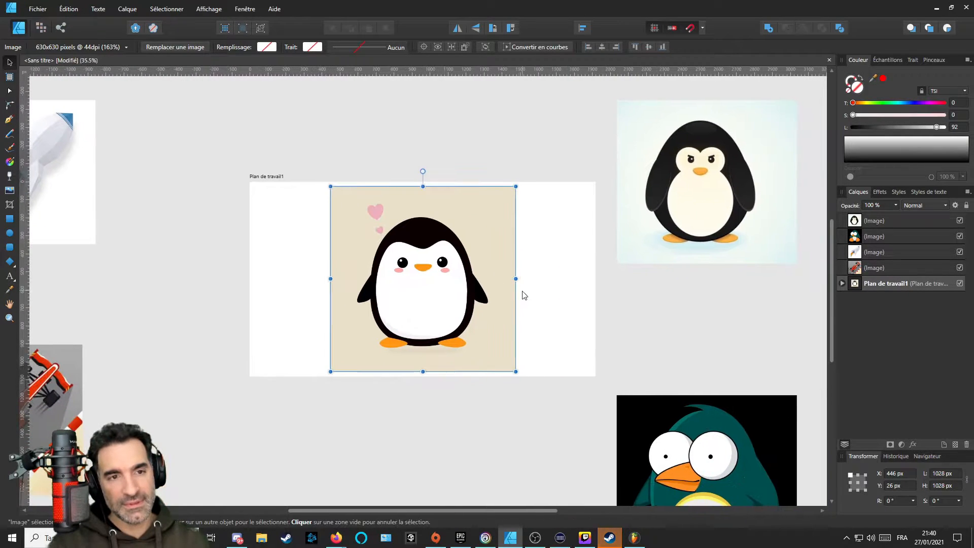
scroll(502, 296, right, 2)
scroll(485, 305, down, 3)
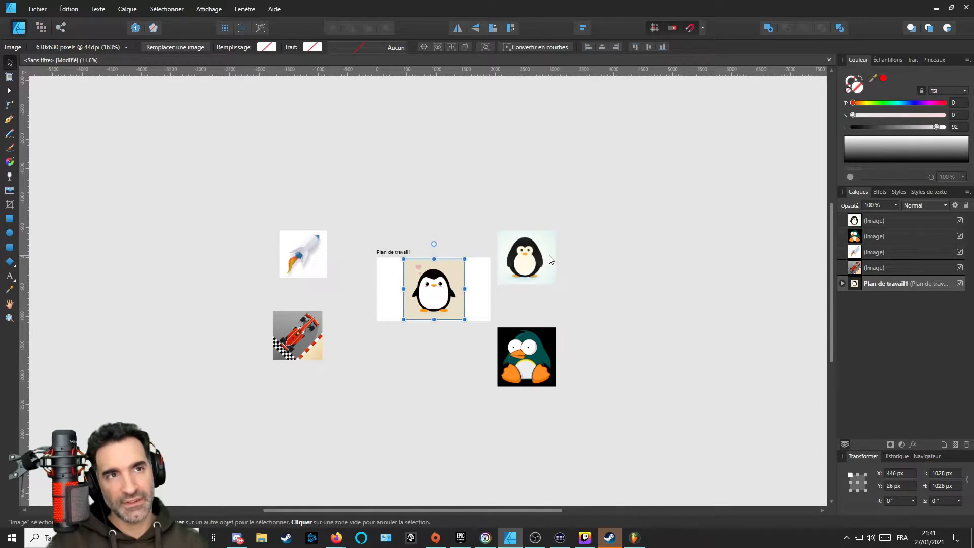
scroll(440, 324, up, 2)
scroll(416, 279, down, 4)
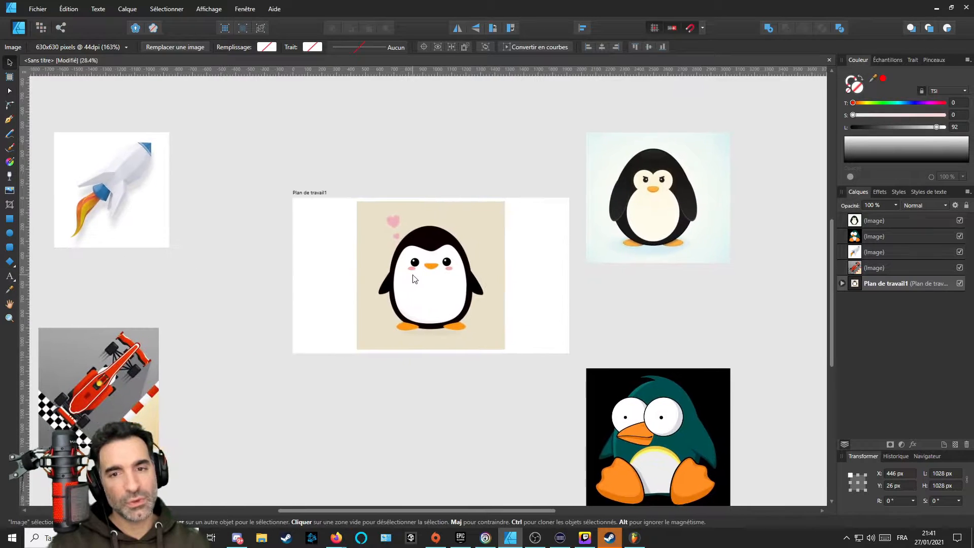
Draw a closed three-node triangle with the Pen tool on the white area of the artboard beside the penguin image.
click(415, 270)
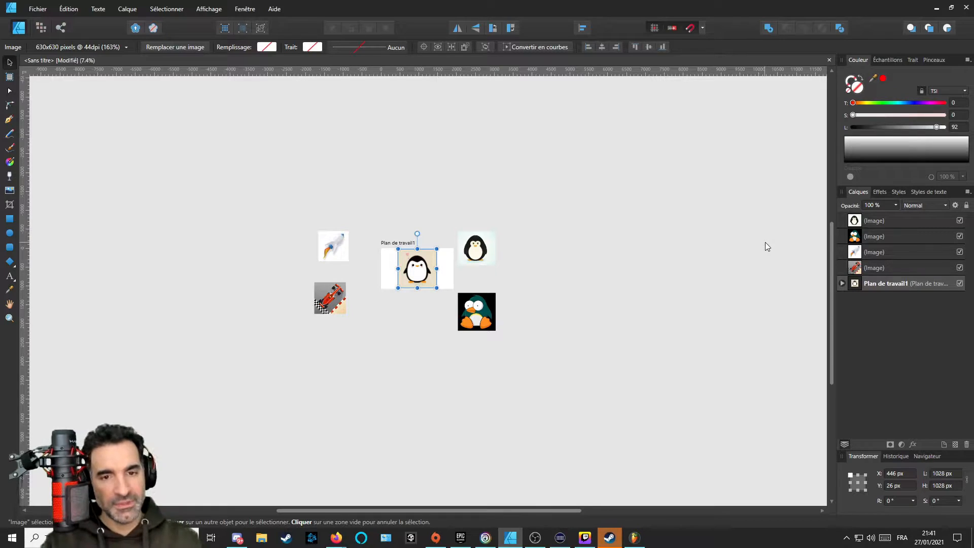
key(ctrl+alt+0)
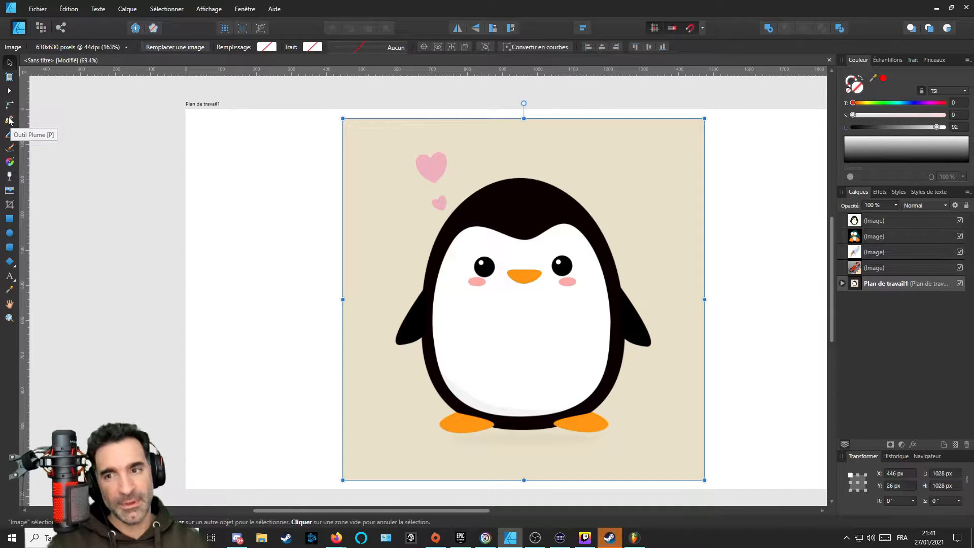
click(10, 120)
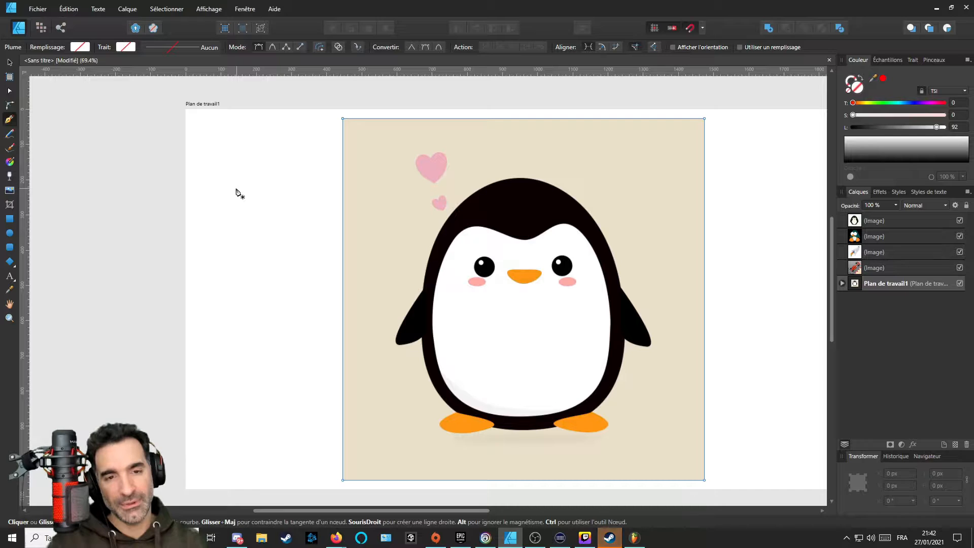
scroll(446, 223, down, 1)
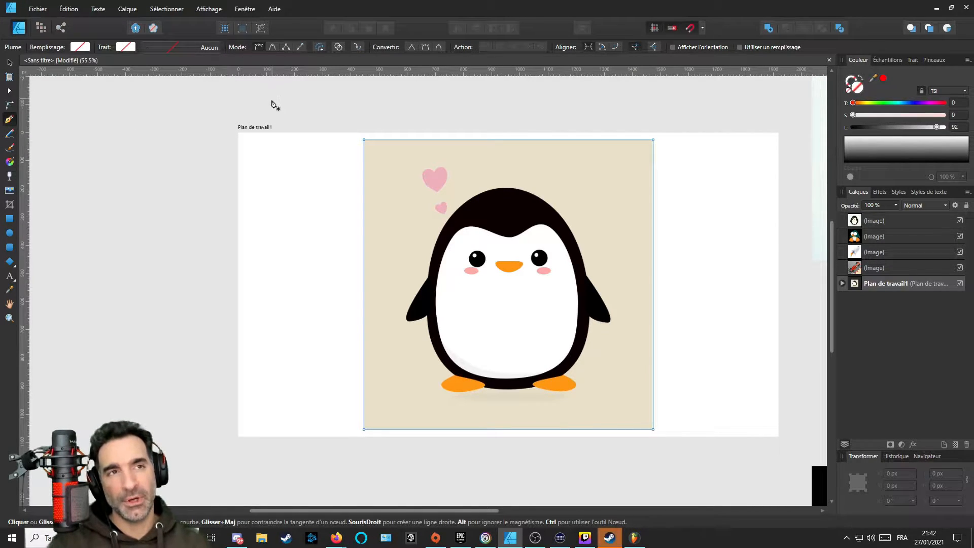
click(276, 176)
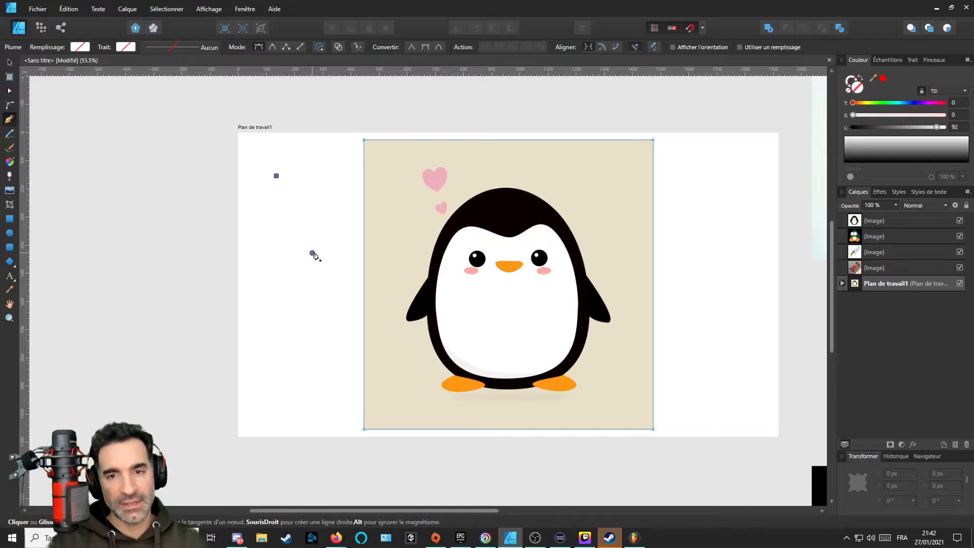
click(312, 253)
click(353, 188)
click(276, 176)
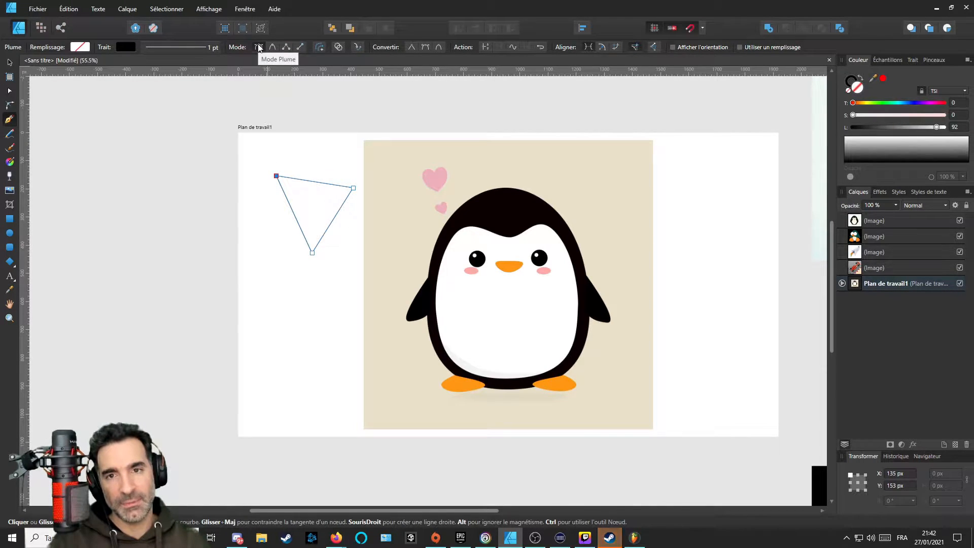
Bend the triangle's upper edge outward into a curve with the Node tool, and delete the shape.
key(a)
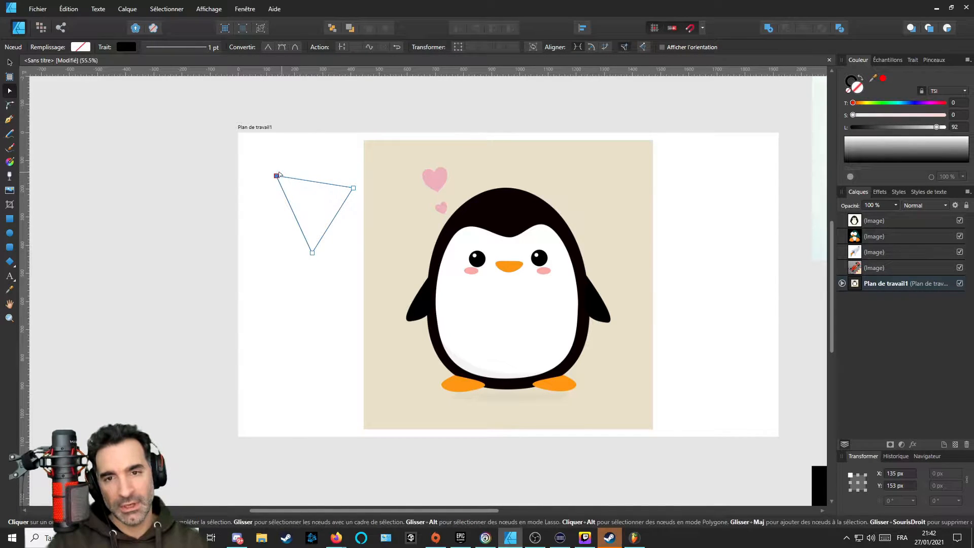
drag(323, 184, 314, 138)
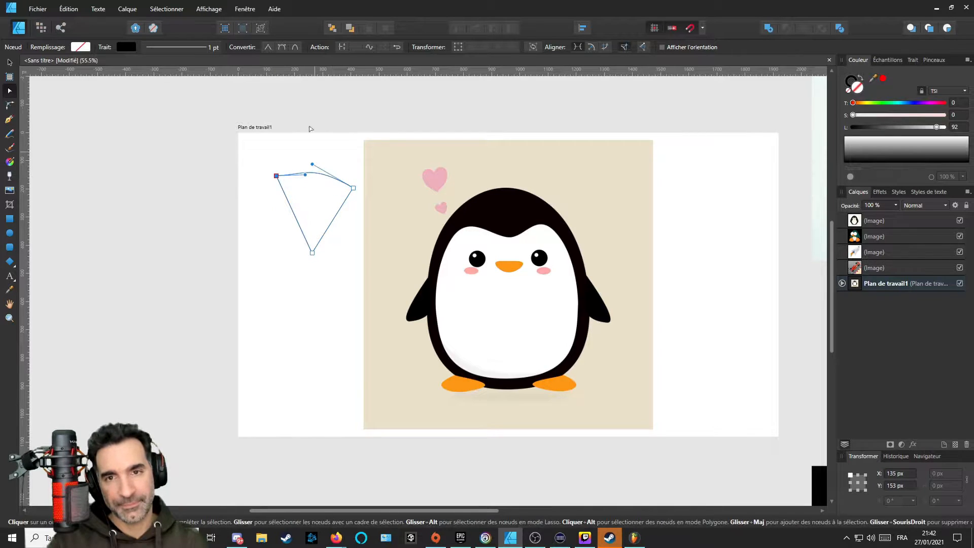
key(Delete)
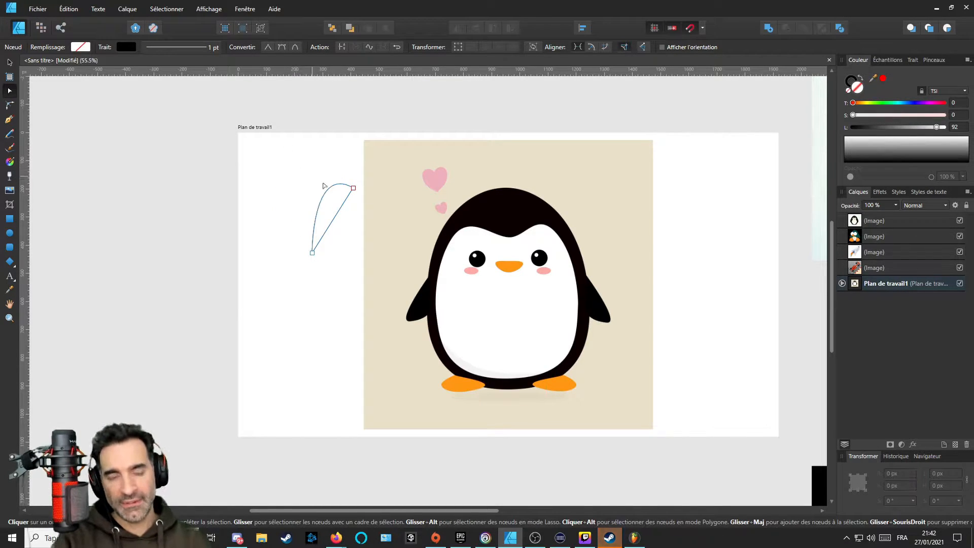
key(Delete)
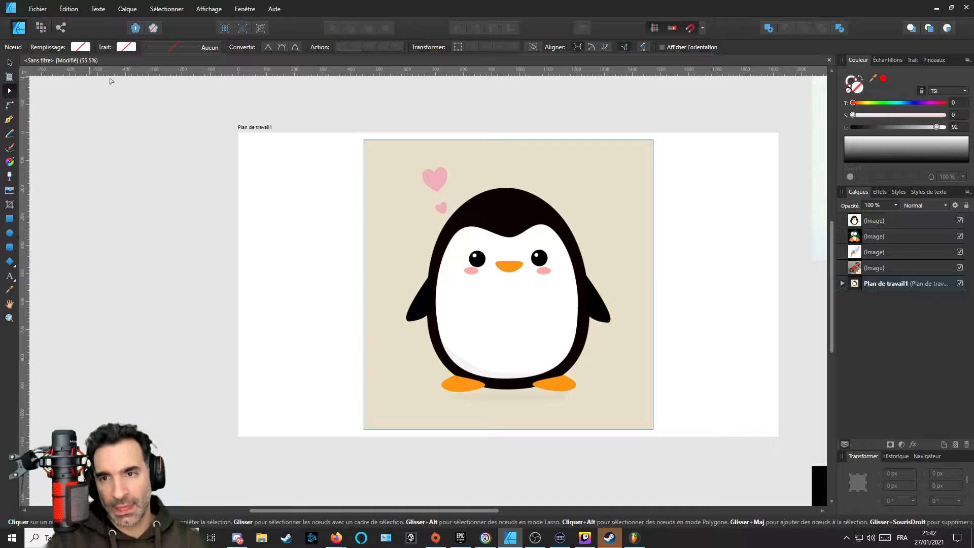
Trace the left side of the penguin's head from the crown down to just above the flipper, using the Pen tool in Smart mode.
click(9, 120)
click(272, 47)
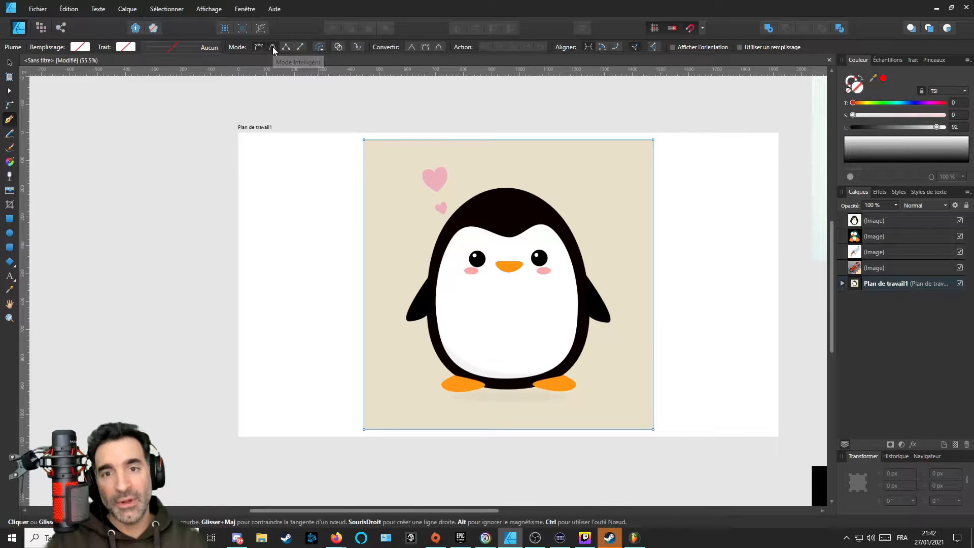
scroll(522, 212, up, 3)
scroll(492, 175, down, 1)
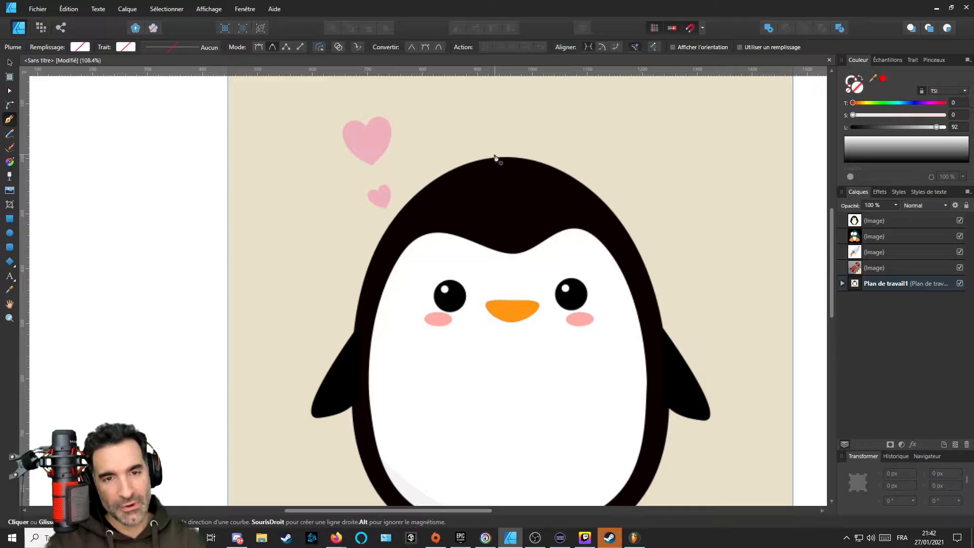
click(494, 158)
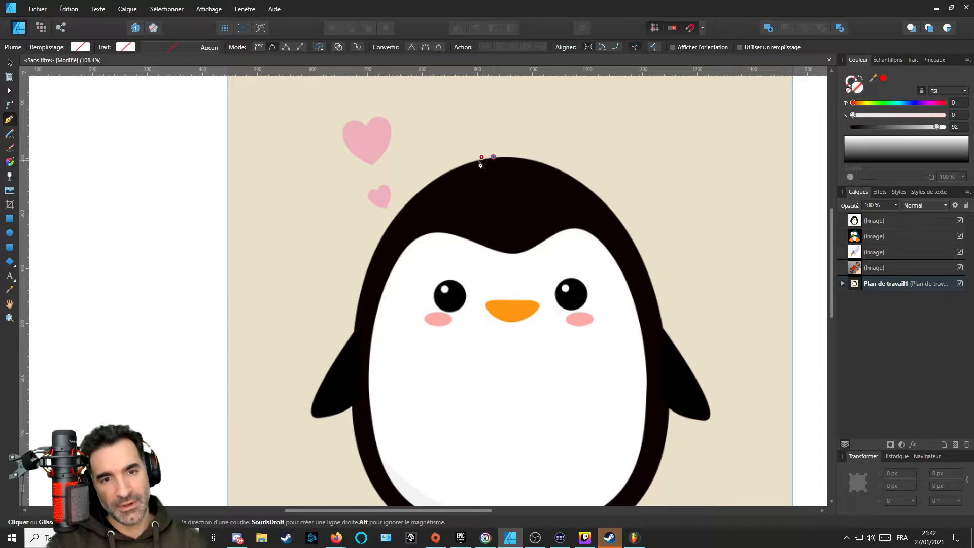
click(453, 169)
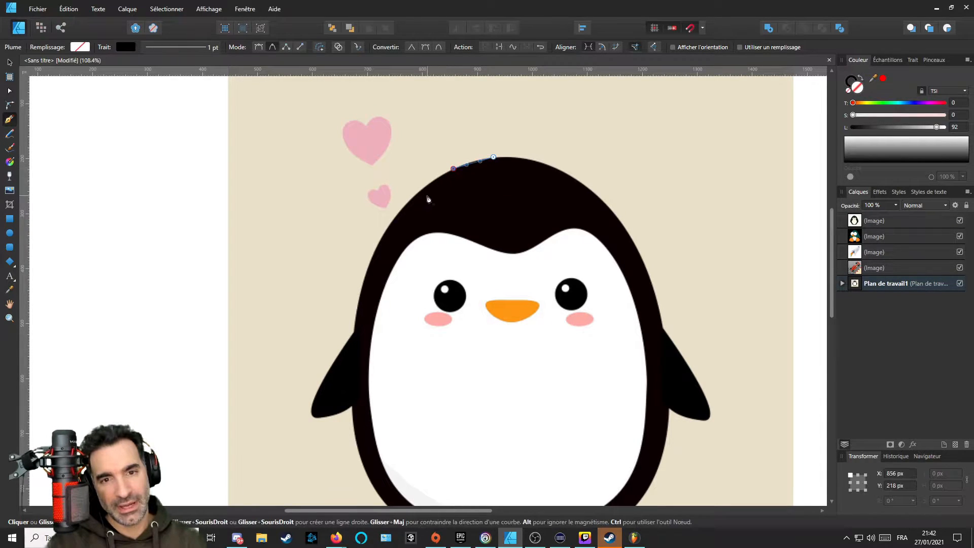
click(420, 191)
click(396, 217)
click(381, 239)
click(366, 274)
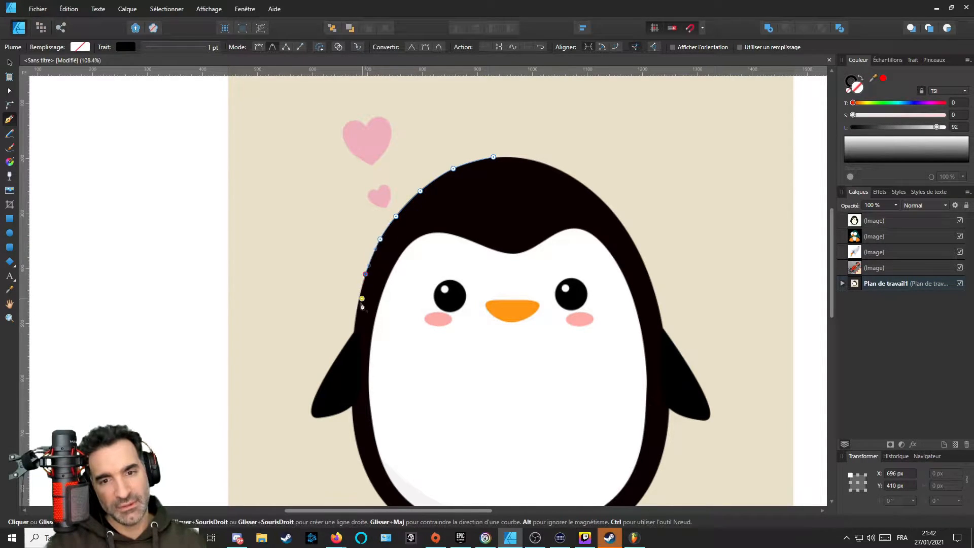
click(356, 318)
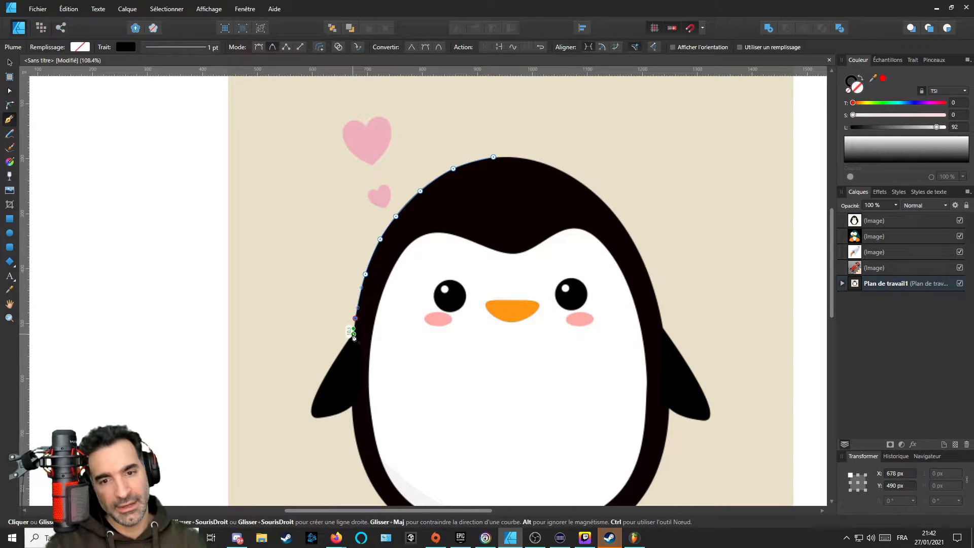
Continue the Smart-mode curve through the corner where the left flipper meets the body to midway down the flipper's outer edge.
scroll(353, 335, up, 3)
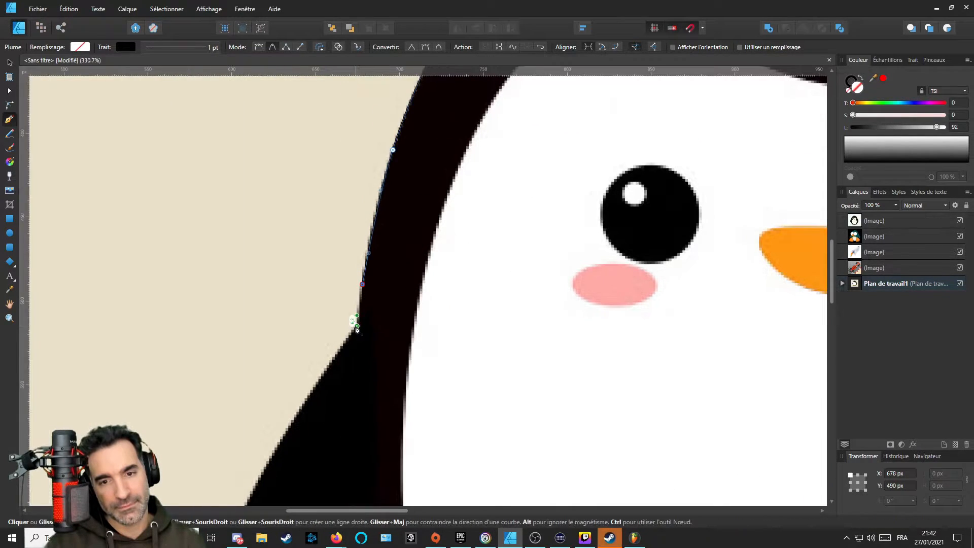
scroll(357, 329, down, 4)
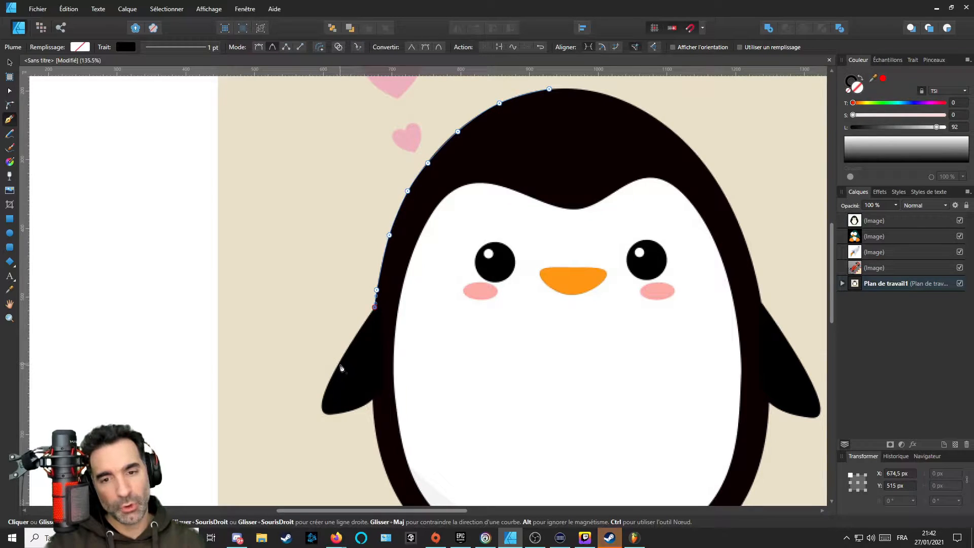
click(339, 364)
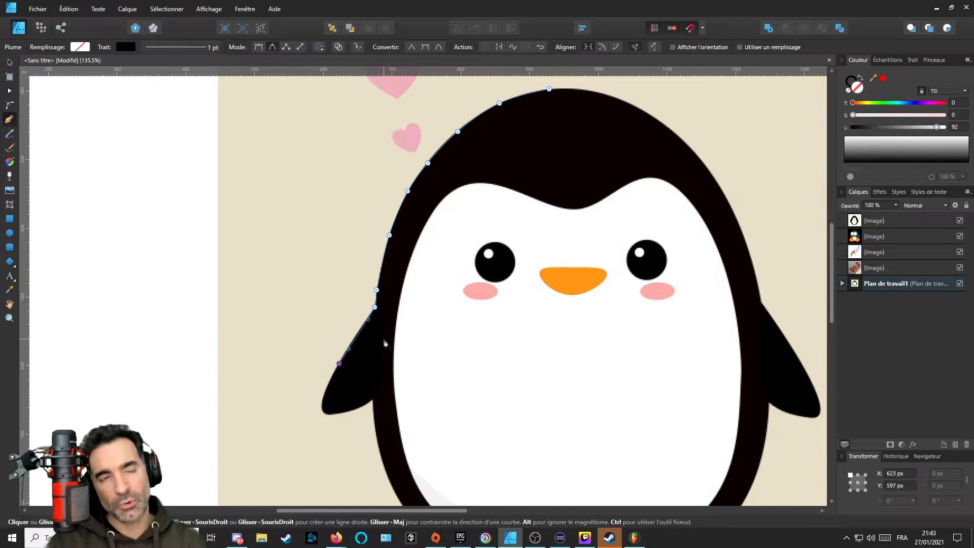
Undo the white fill tried on the traced curve and set its stroke to white with lightness 100 instead.
scroll(385, 344, up, 6)
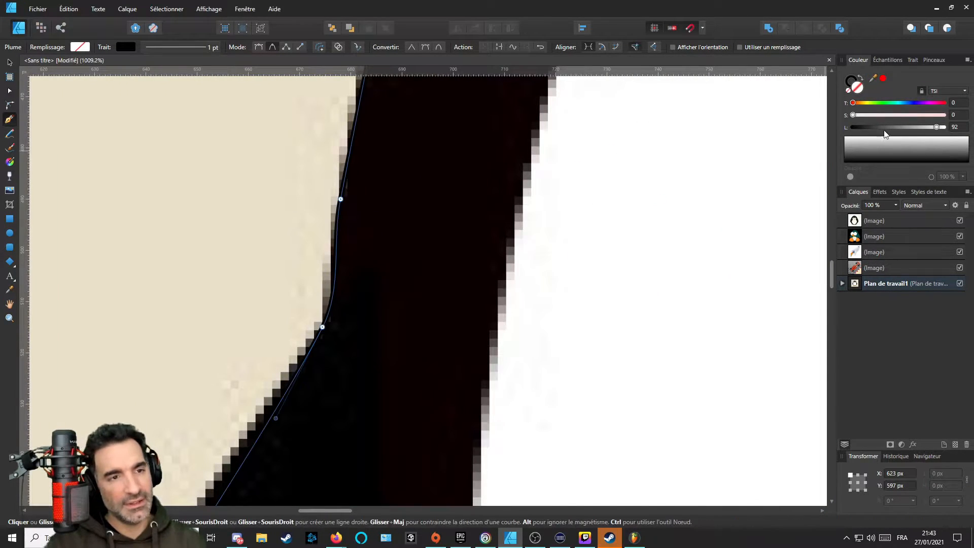
drag(936, 127, 949, 130)
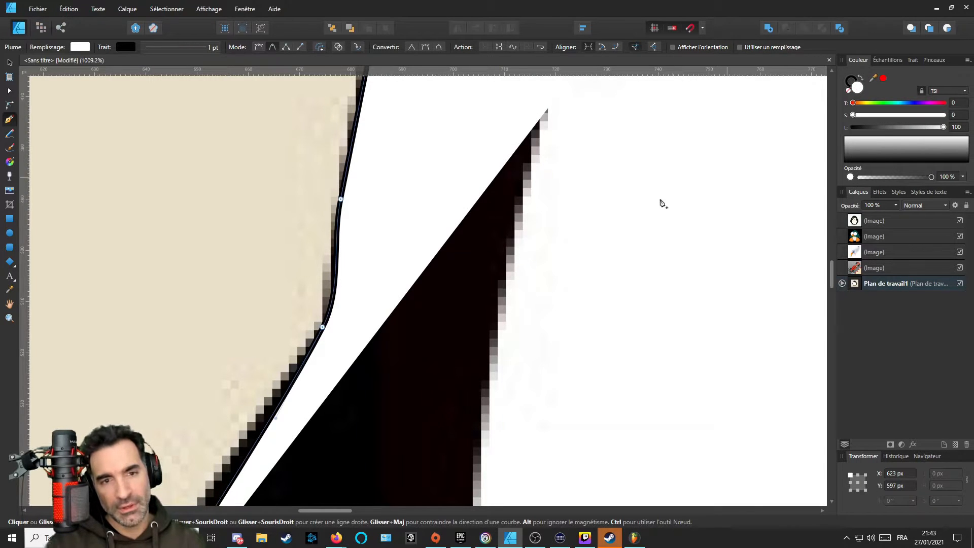
key(ctrl+z)
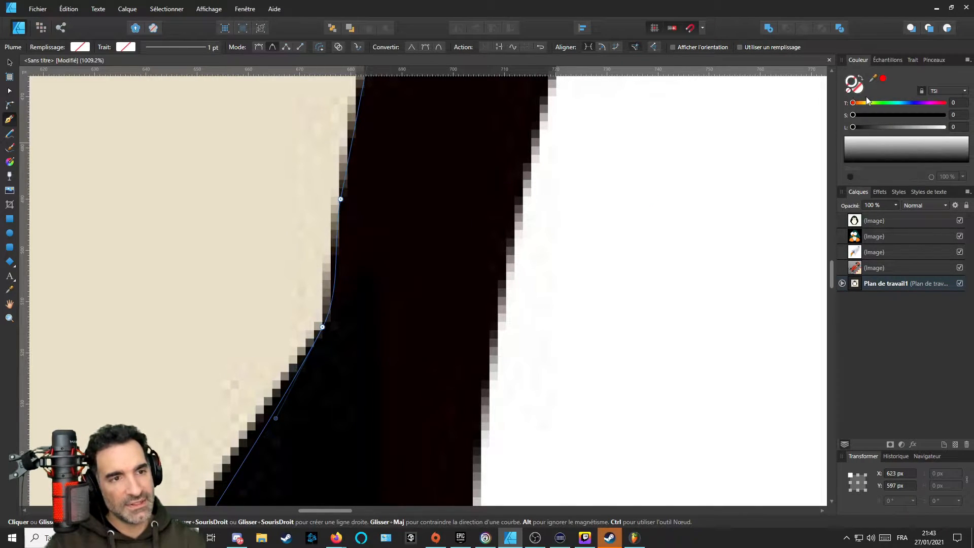
drag(920, 127, 947, 128)
scroll(553, 303, down, 4)
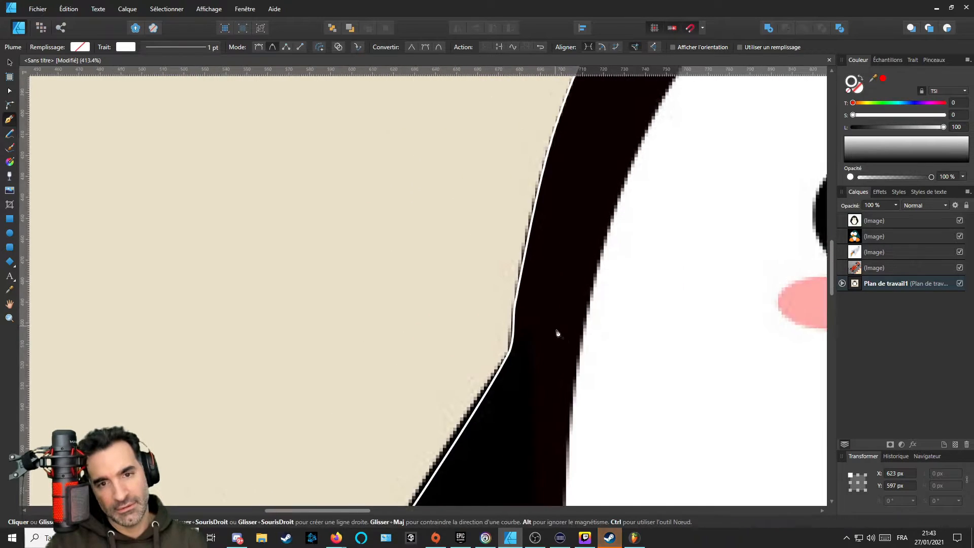
Inspect how closely the Smart-mode curve follows the head's outline, and delete the whole curve.
scroll(553, 303, up, 5)
scroll(553, 303, right, 3)
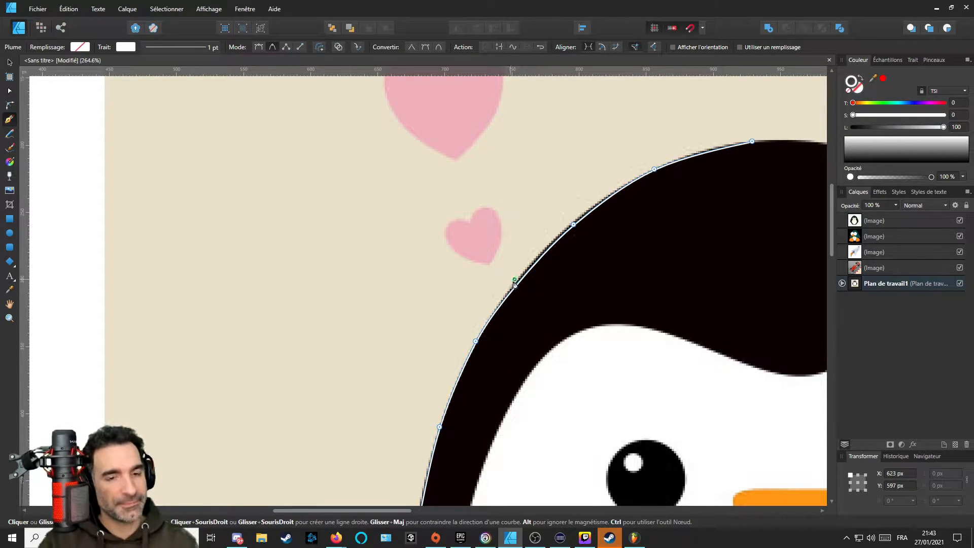
scroll(512, 284, down, 5)
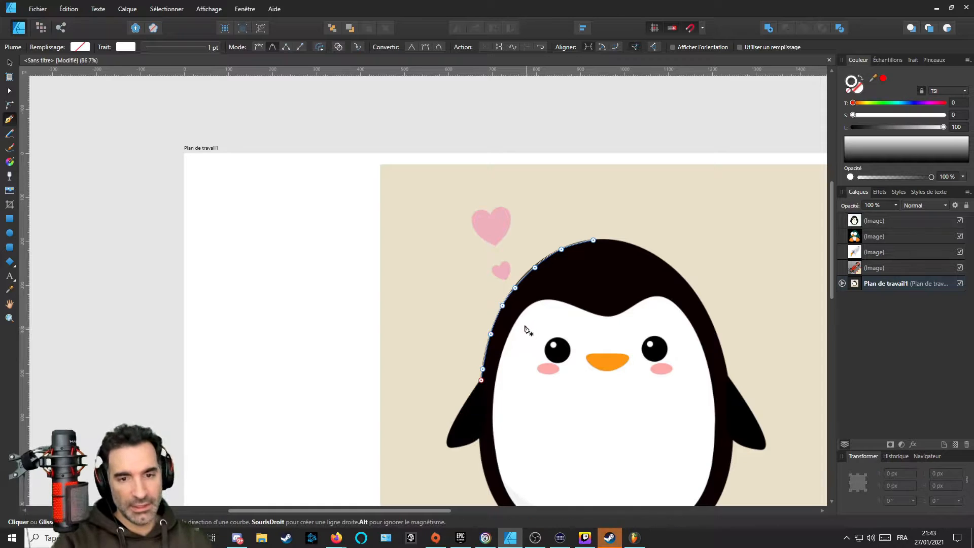
key(Delete)
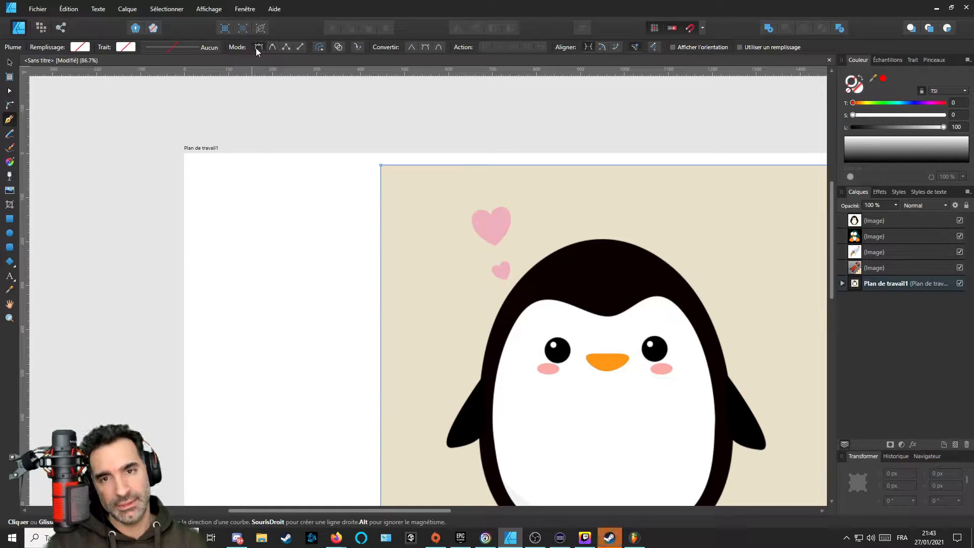
Trace the head's left side with straight segments in the Pen tool's Polygon mode, from the crown to the top of the flipper.
click(285, 47)
scroll(570, 253, up, 4)
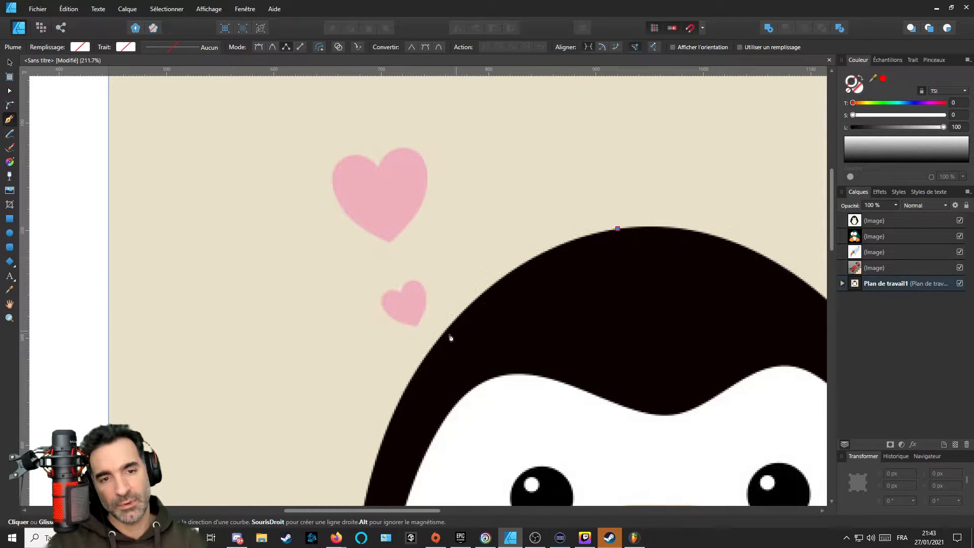
click(435, 346)
scroll(503, 350, down, 3)
scroll(502, 350, left, 2)
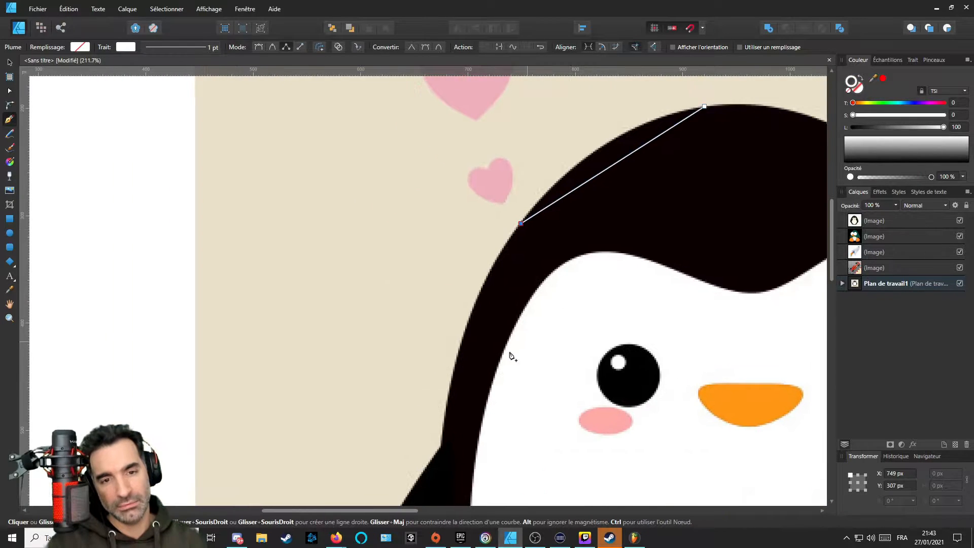
click(452, 374)
scroll(449, 378, down, 2)
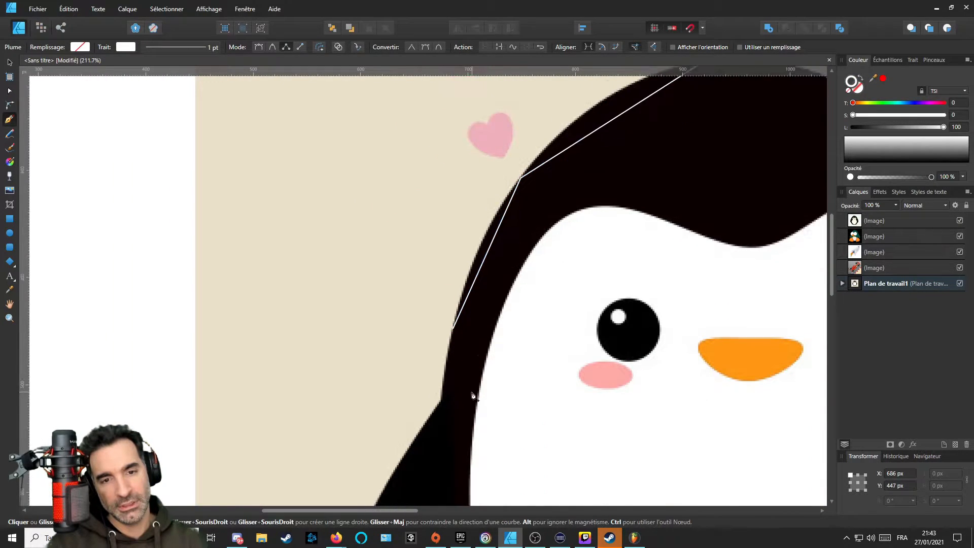
click(443, 372)
Extend the polygonal outline around the left flipper's tip and back to where its underside meets the body.
scroll(507, 330, down, 2)
scroll(507, 330, left, 2)
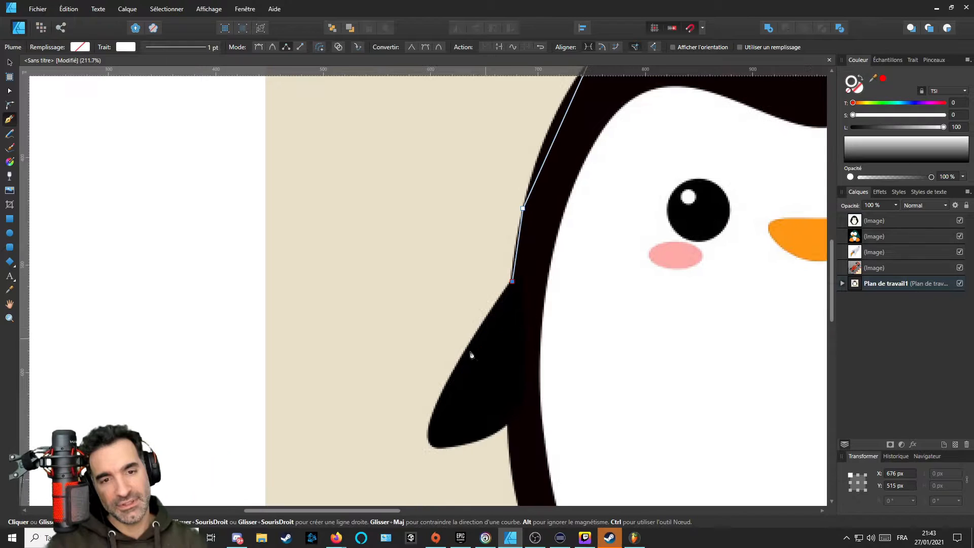
click(430, 421)
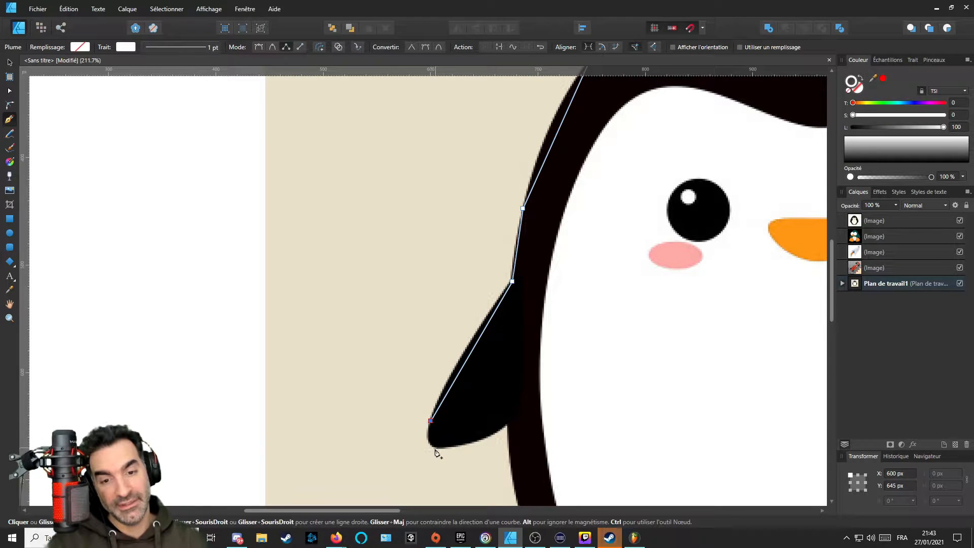
click(436, 448)
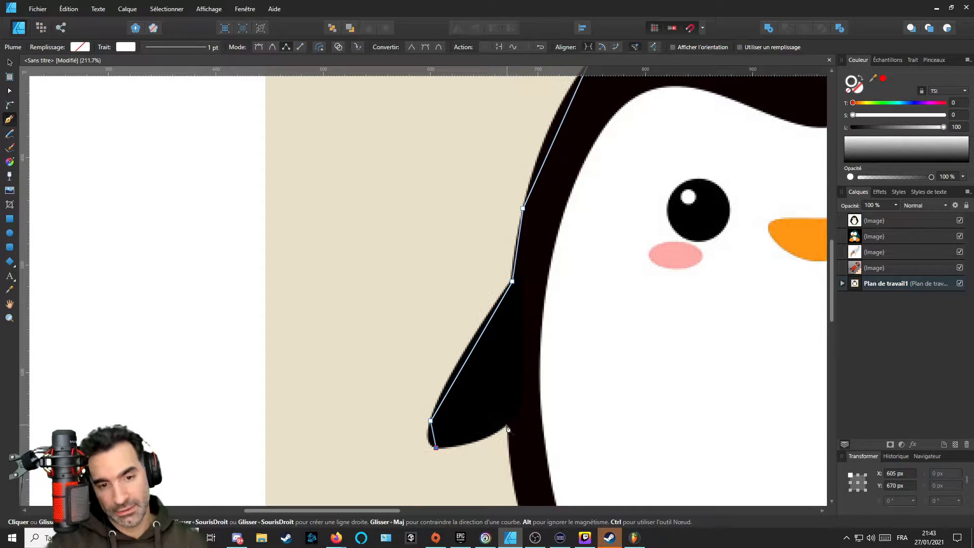
scroll(507, 429, down, 3)
scroll(532, 278, up, 2)
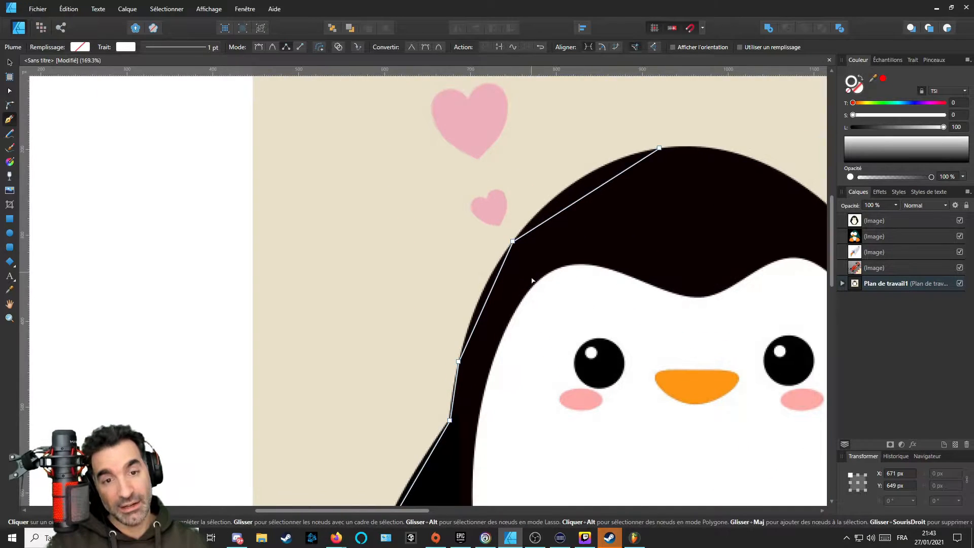
Bend the outline's uppermost straight segment with the Node tool so it follows the curve of the penguin's head.
scroll(532, 279, up, 5)
key(a)
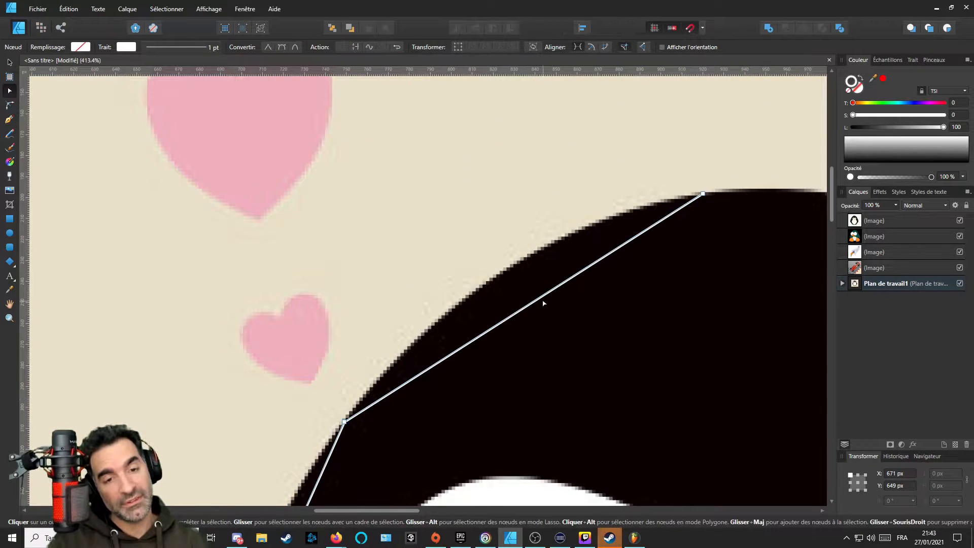
drag(532, 303, 514, 266)
scroll(447, 371, down, 7)
scroll(446, 371, left, 3)
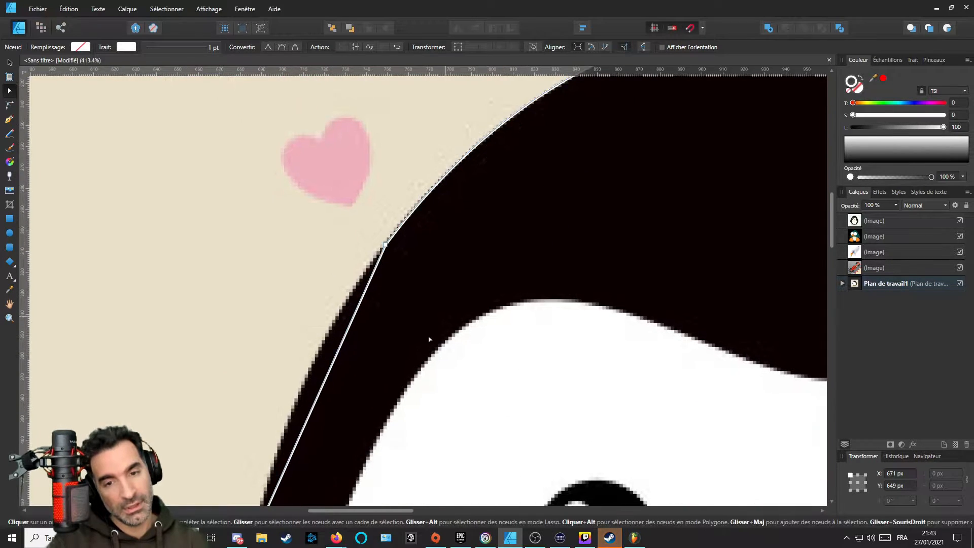
Bend the second straight segment of the outline so it follows the left side of the penguin's head.
drag(429, 196, 417, 189)
scroll(507, 236, up, 4)
scroll(507, 236, right, 3)
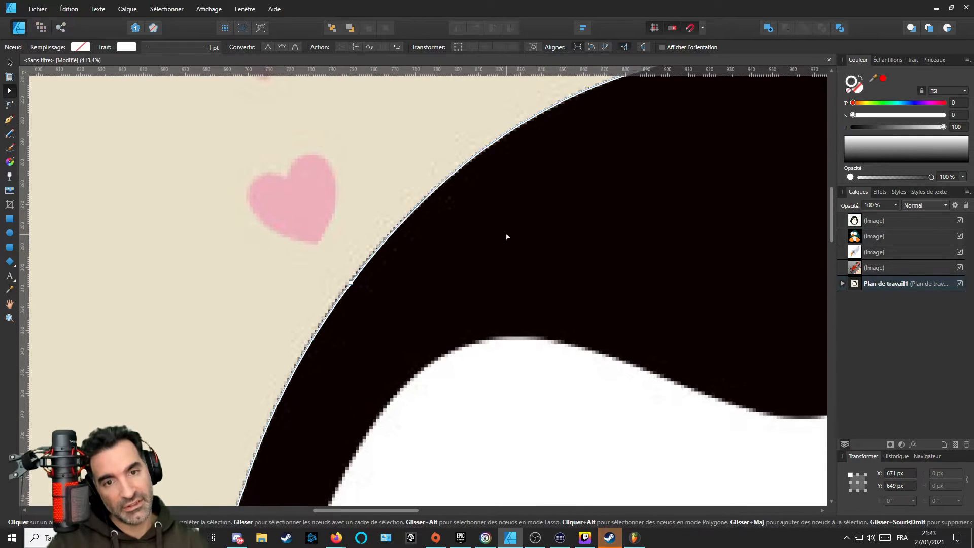
scroll(507, 237, up, 3)
scroll(507, 237, right, 3)
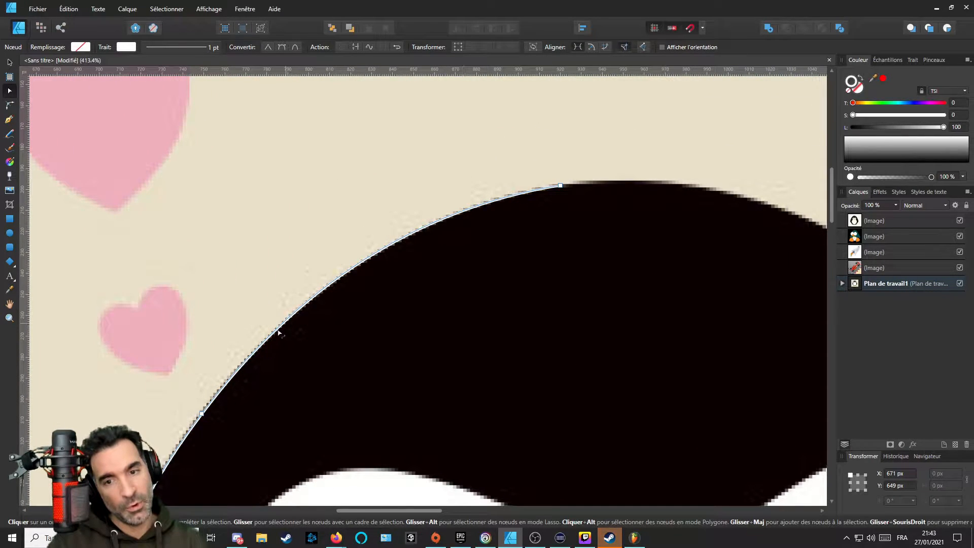
Fine-tune the upper handle of the node joining the two head curves so the outline hugs the head's edge.
click(204, 414)
scroll(315, 360, down, 2)
scroll(315, 360, left, 3)
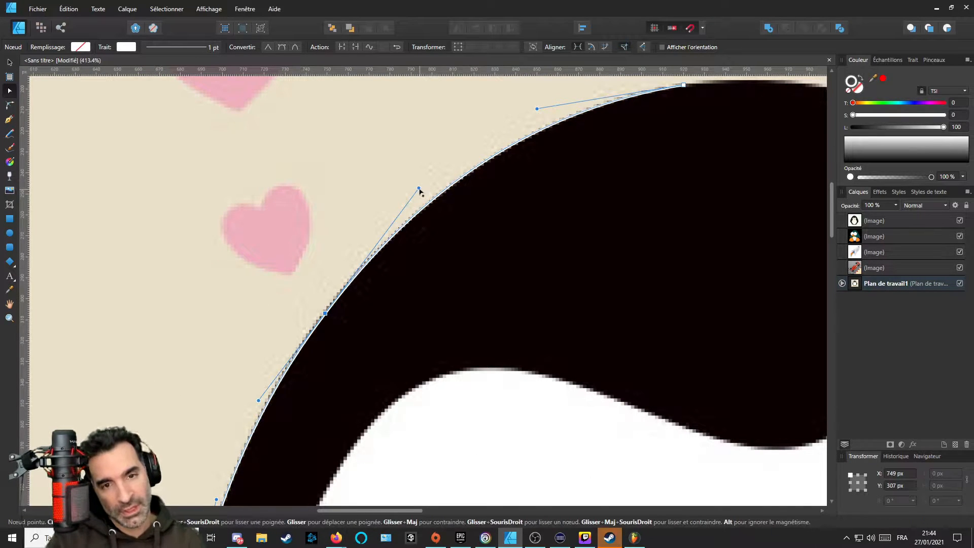
mouse_move(419, 188)
mouse_down()
mouse_move(432, 213)
mouse_move(418, 270)
mouse_move(430, 344)
mouse_move(429, 226)
mouse_move(387, 226)
mouse_move(419, 188)
mouse_up()
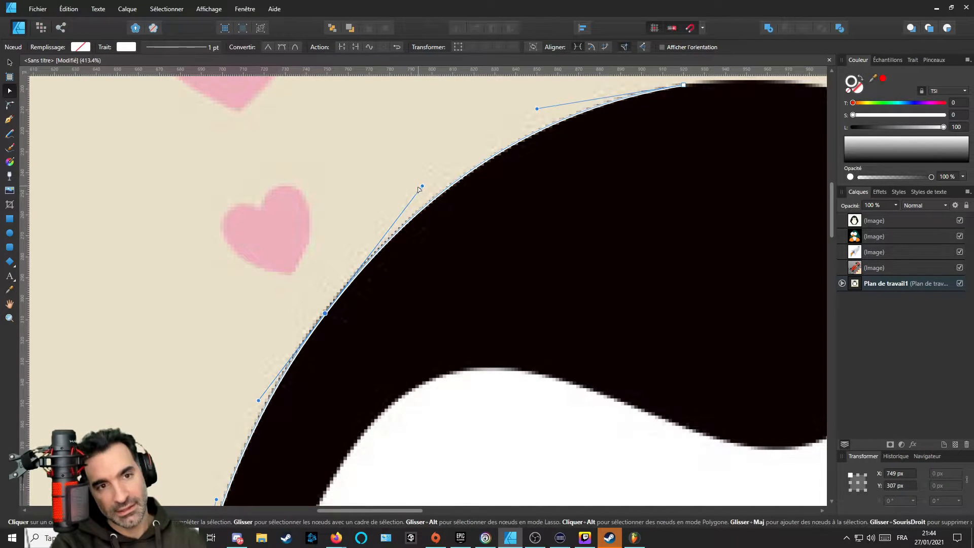
scroll(412, 301, down, 4)
scroll(421, 315, up, 2)
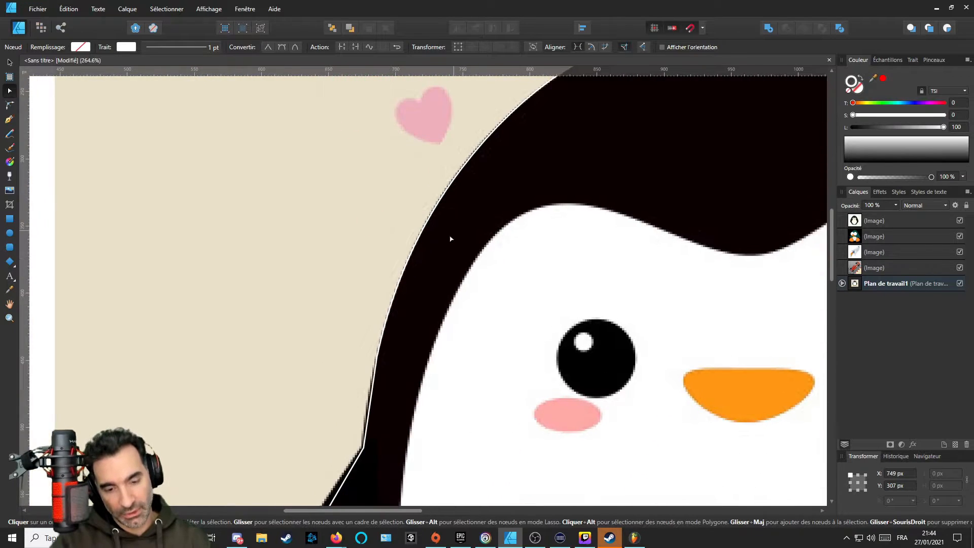
Bend the left flipper's outer edge, tip and underside segments into curves matching the reference with the Node tool.
key(p)
scroll(409, 374, down, 5)
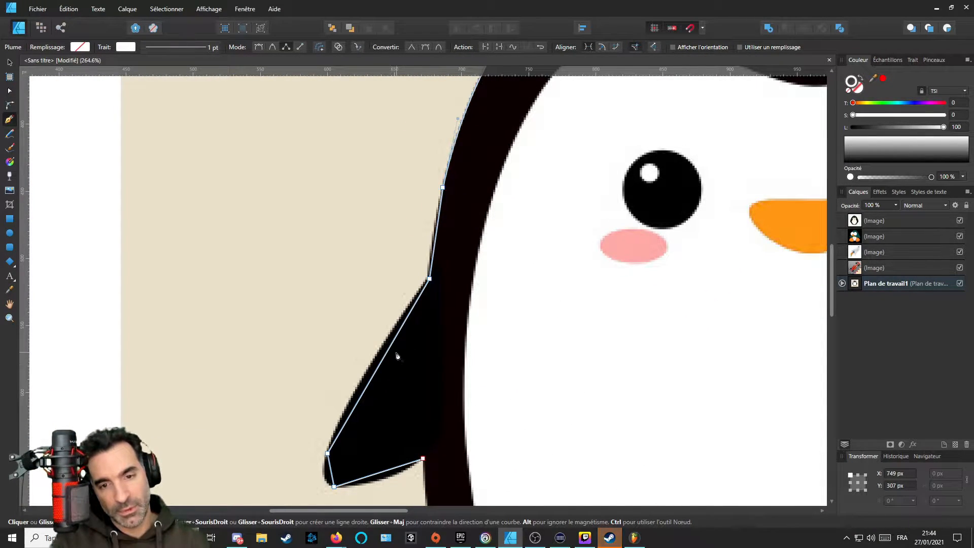
key(a)
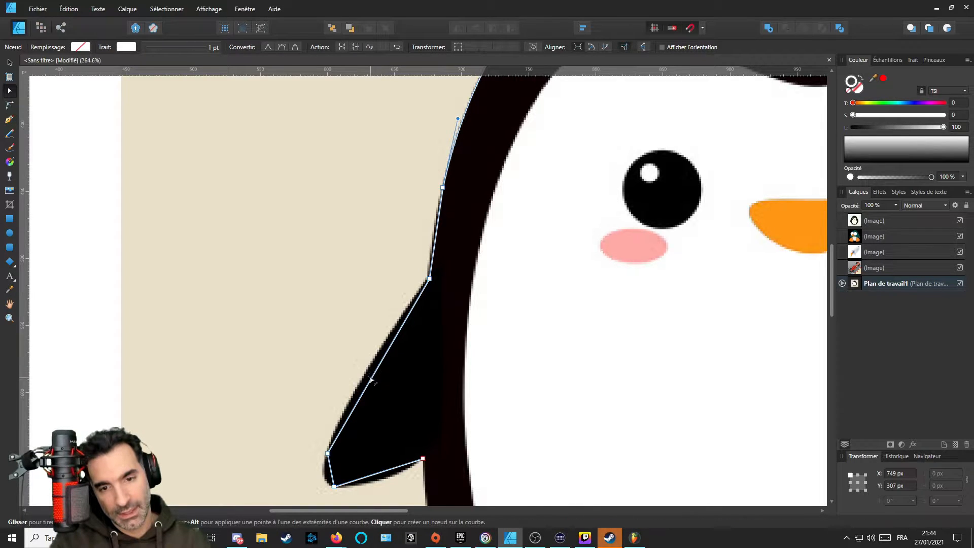
drag(371, 380, 362, 385)
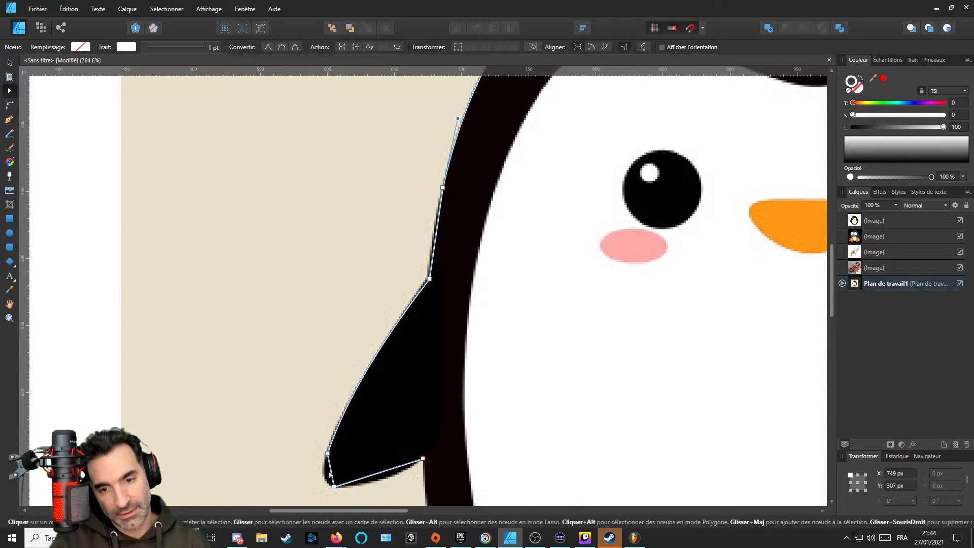
drag(330, 475, 378, 485)
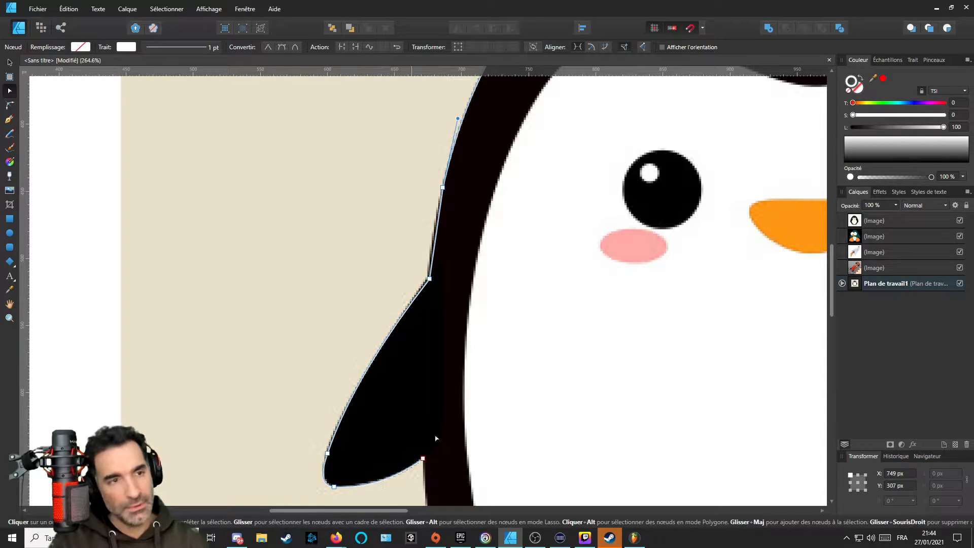
Extend the outline from the left flipper's underside to the top of the left foot and bend the segment along the body.
scroll(409, 405, right, 3)
key(p)
scroll(374, 457, down, 3)
scroll(369, 428, down, 5)
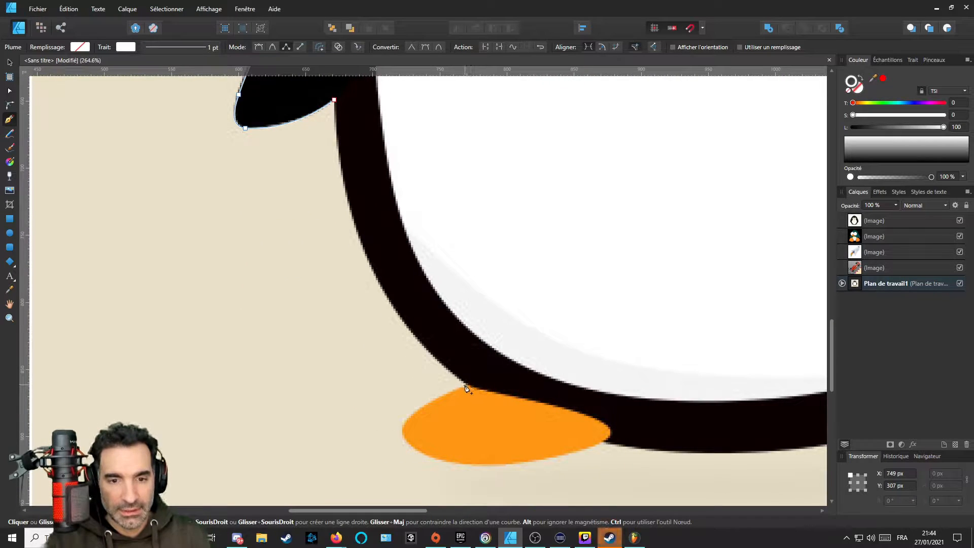
click(466, 385)
key(a)
drag(404, 247, 372, 269)
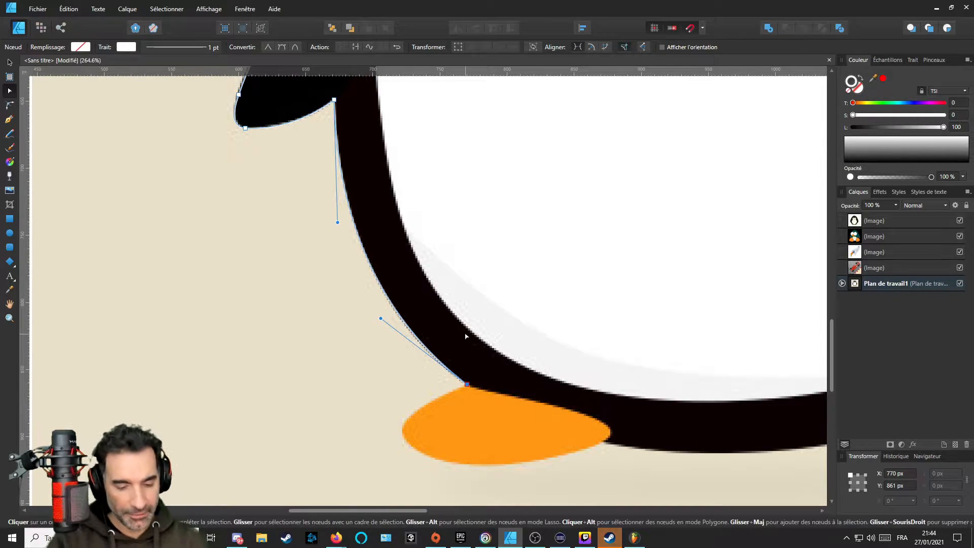
Add a segment to the inner lower corner of the left foot and bend it around the foot's outer edge, adjusting its handle.
scroll(503, 316, down, 5)
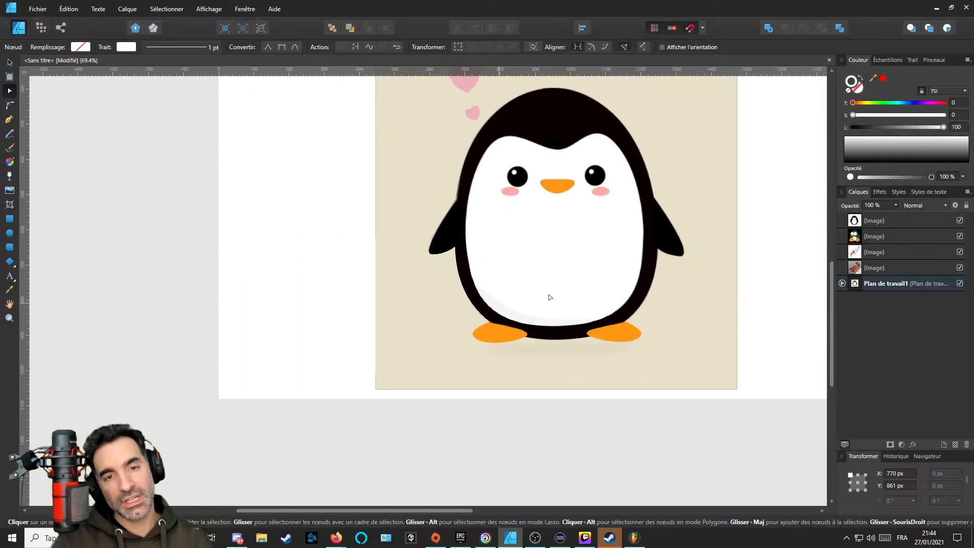
scroll(522, 302, up, 1)
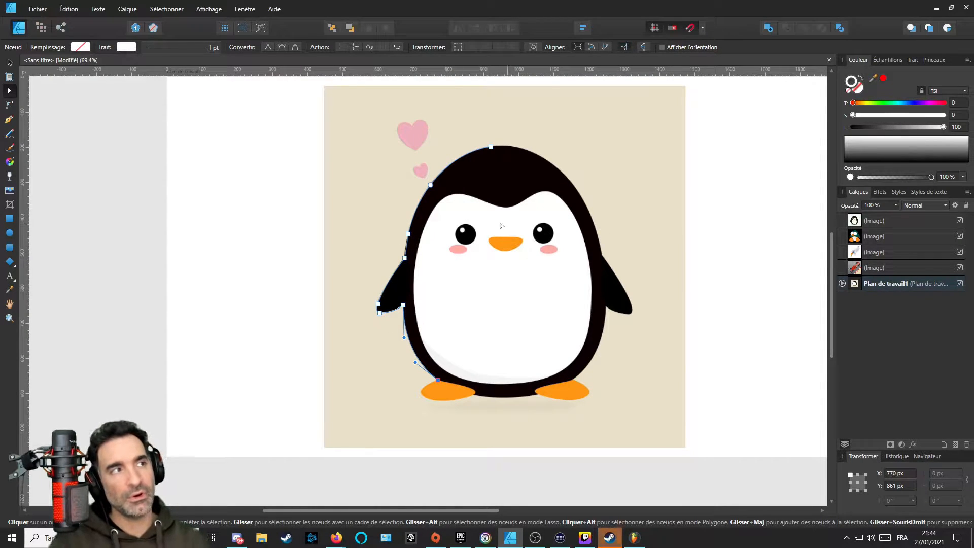
scroll(441, 359, up, 5)
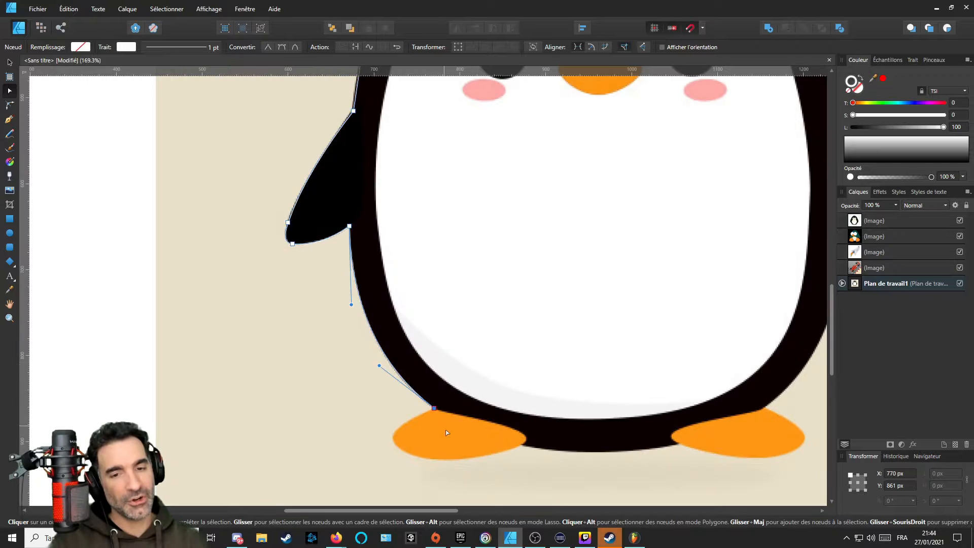
click(552, 408)
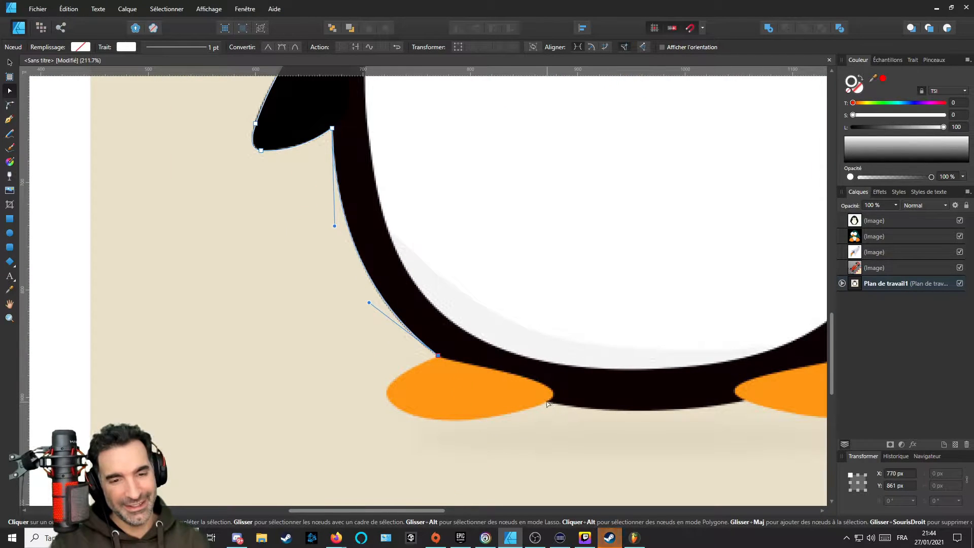
key(p)
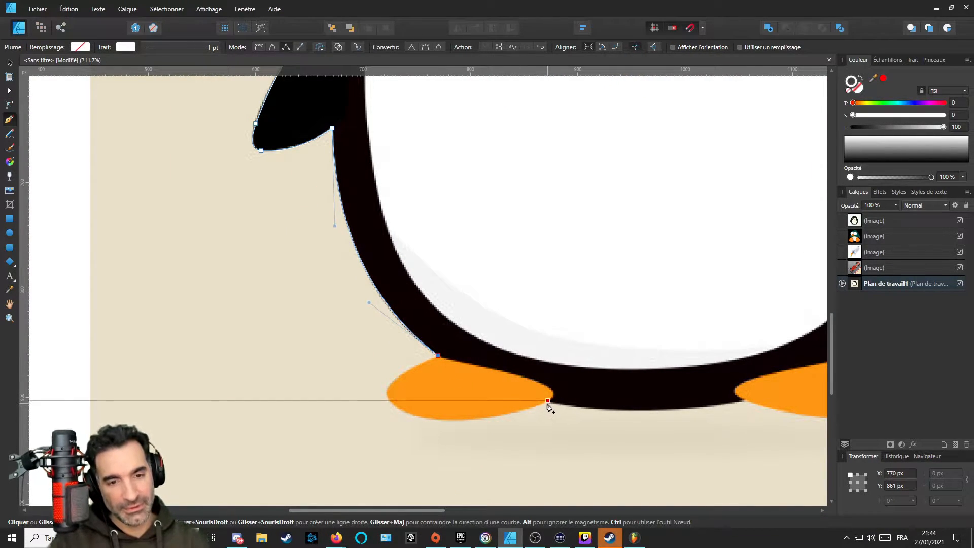
click(548, 401)
key(a)
drag(485, 373, 427, 451)
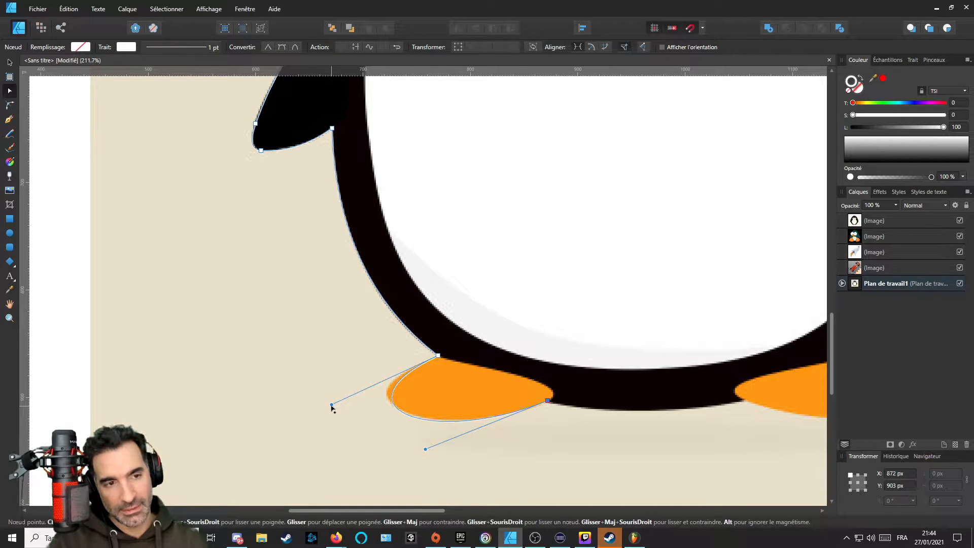
drag(331, 405, 319, 395)
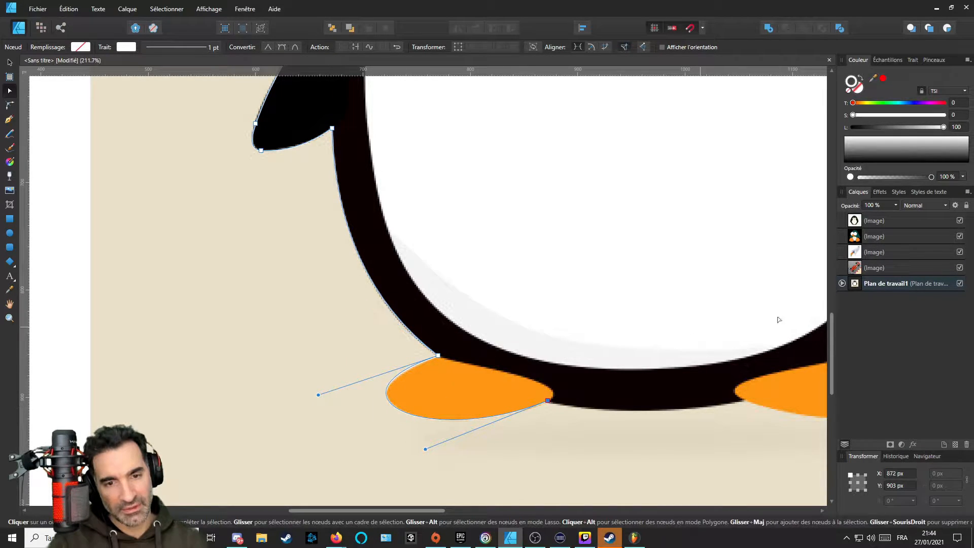
Expand the Plan de travail1 artboard in the layer list and trace the body's bottom edge between the feet with one curved segment.
click(842, 283)
drag(871, 299, 883, 303)
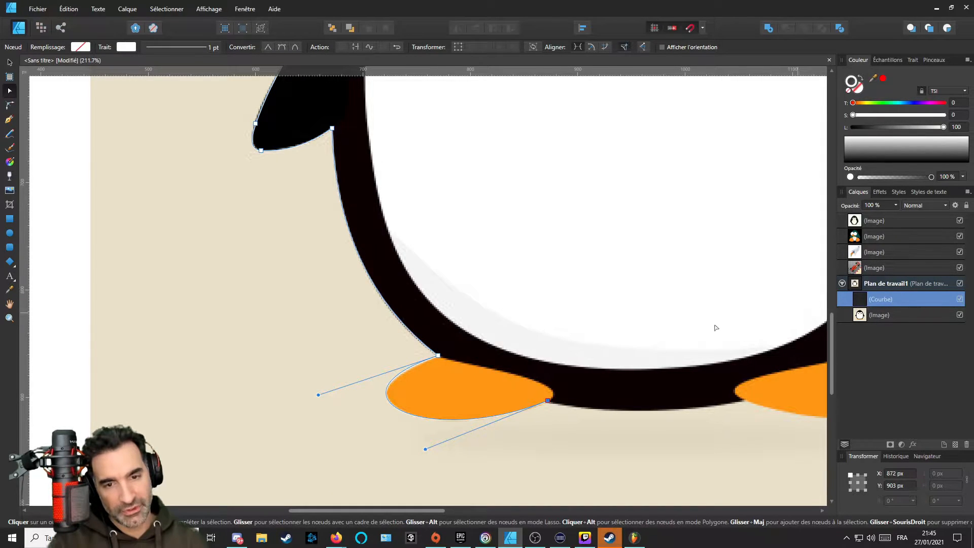
drag(616, 341, 527, 354)
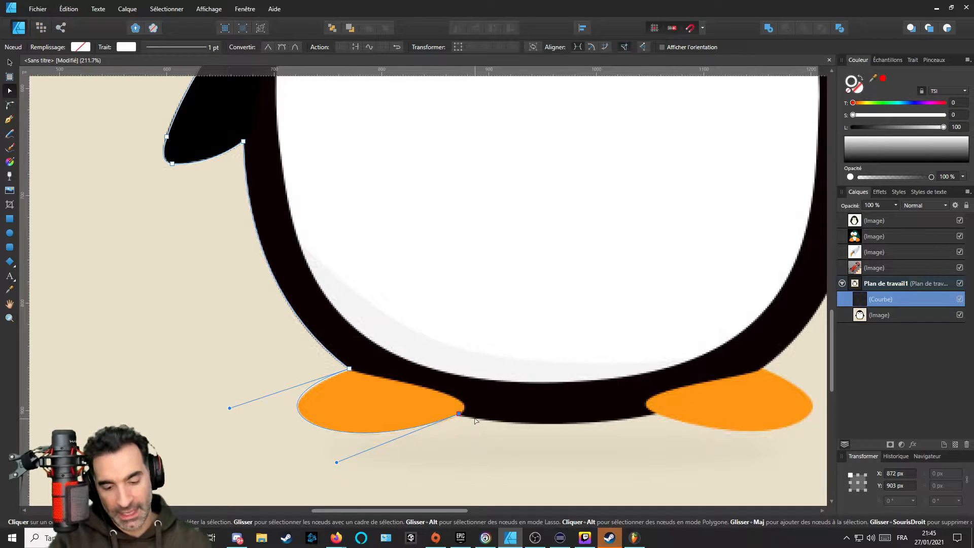
key(p)
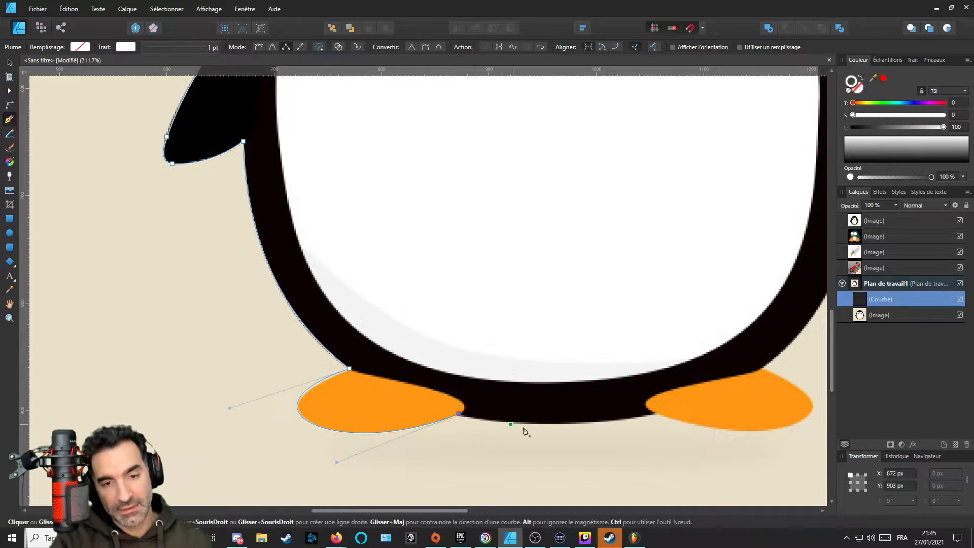
click(655, 414)
key(a)
drag(553, 415, 556, 426)
scroll(647, 433, right, 4)
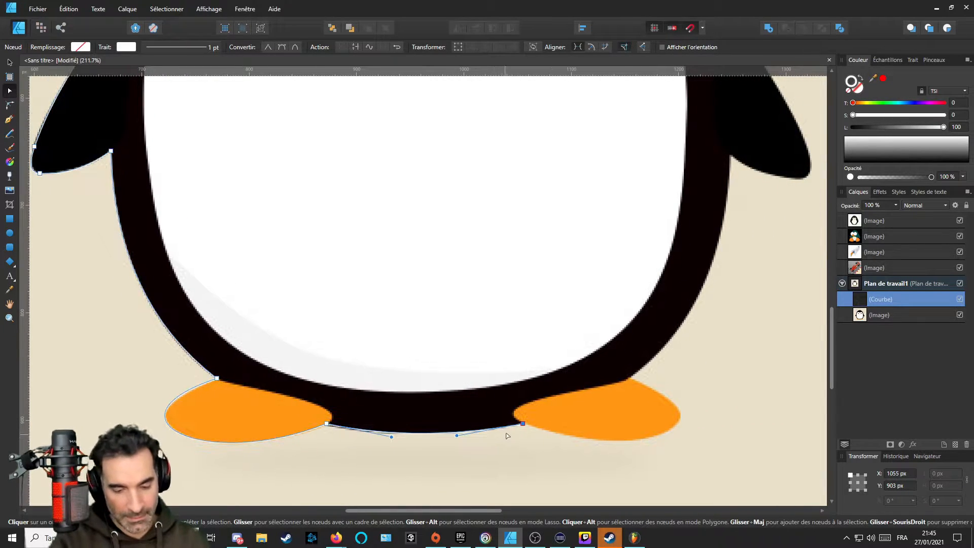
Add a segment to the top of the right foot and bend it around the foot's outer edge, refining the upper handle.
key(p)
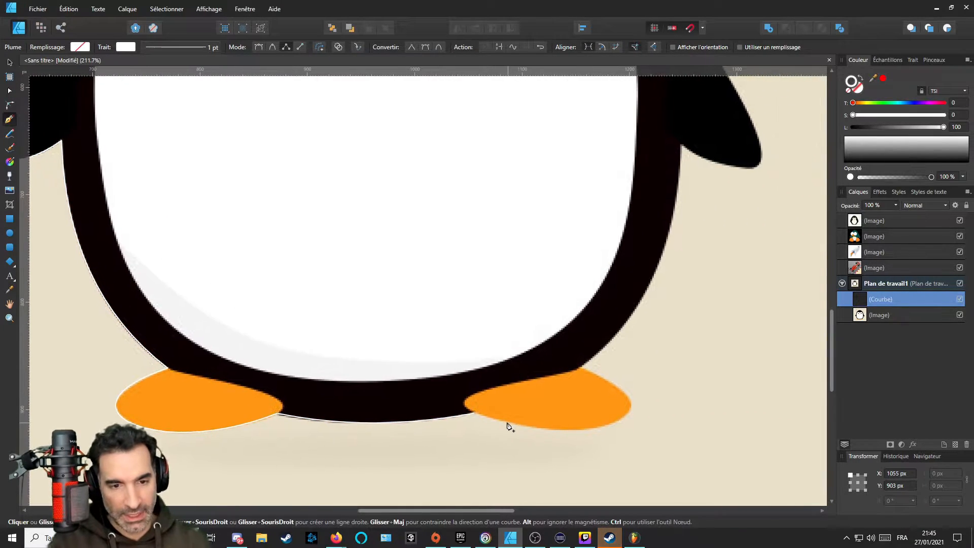
click(582, 369)
key(a)
drag(533, 390, 598, 452)
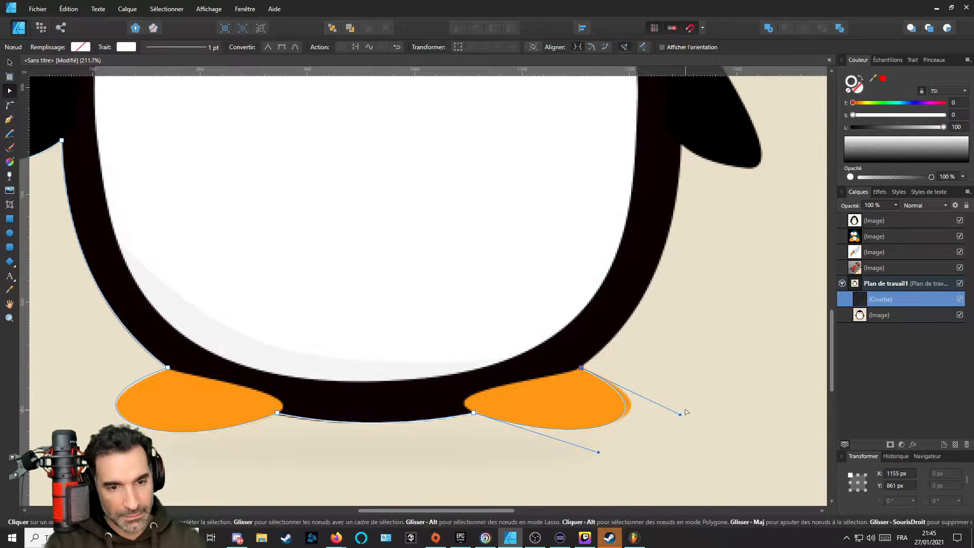
drag(681, 414, 696, 413)
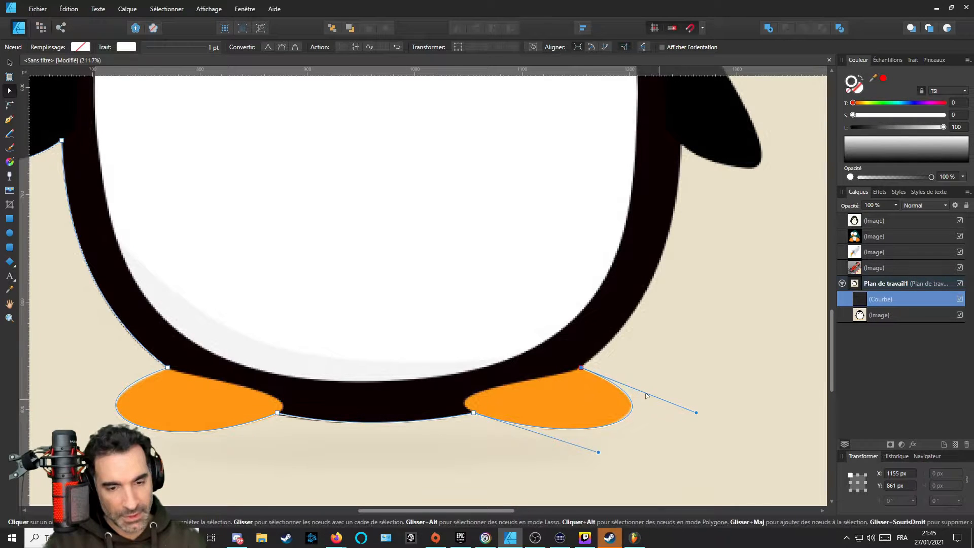
Extend the outline from the right foot up to the underside of the right flipper and bend it along the body.
scroll(570, 366, up, 3)
key(p)
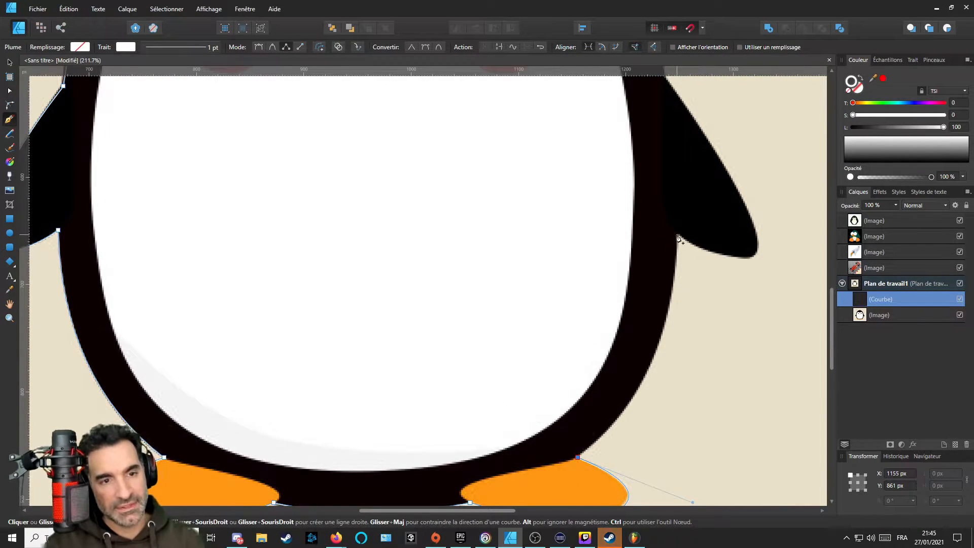
click(678, 235)
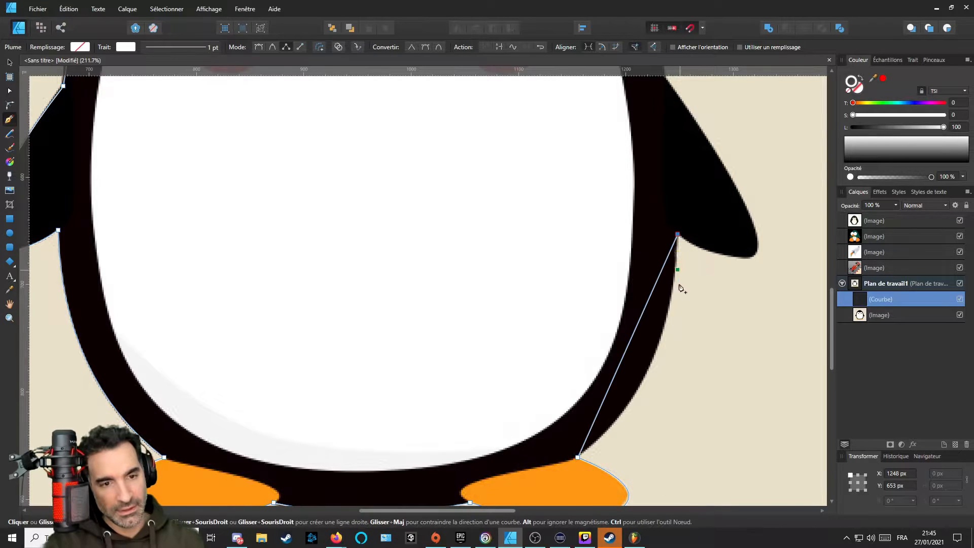
key(a)
drag(639, 347, 655, 365)
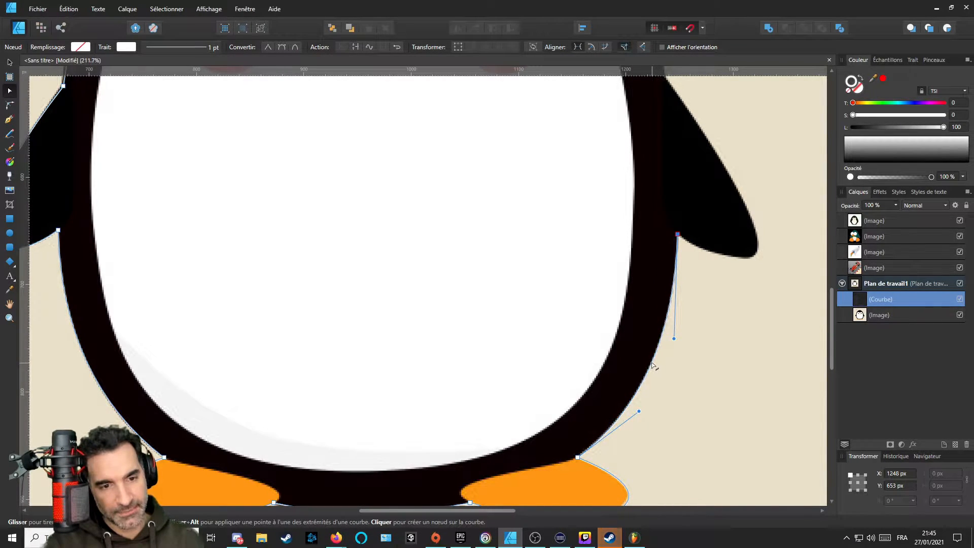
Add a straight segment joining the right flipper's lower and upper junctions with the body.
key(p)
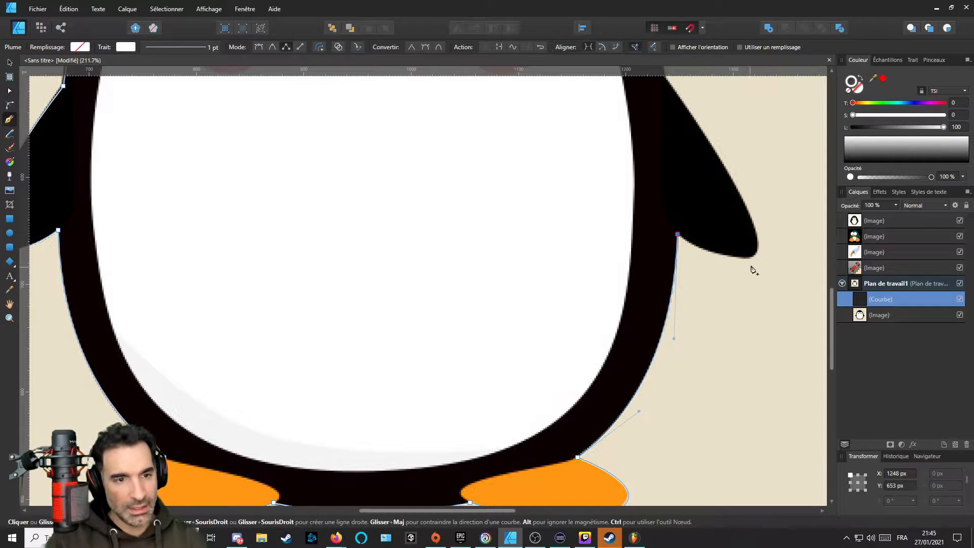
scroll(705, 268, up, 3)
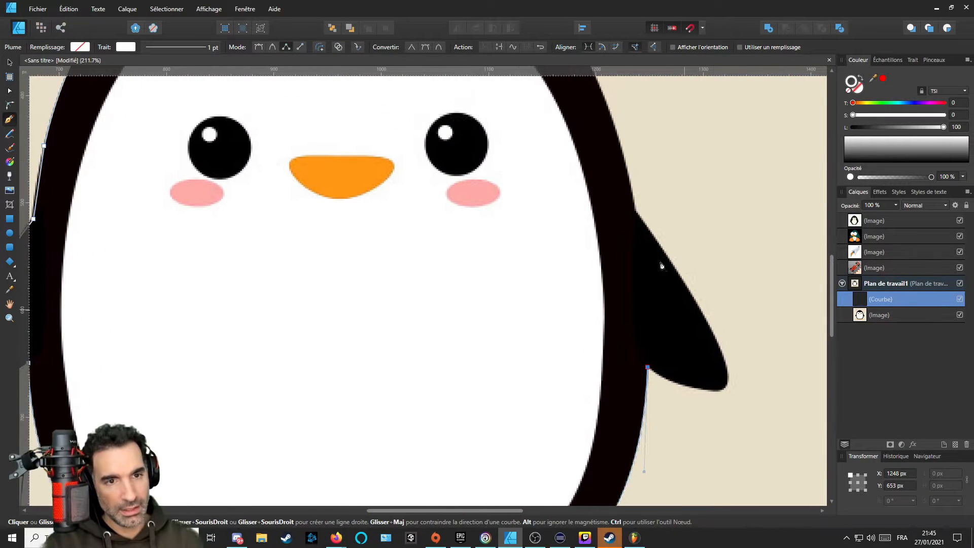
click(635, 210)
key(a)
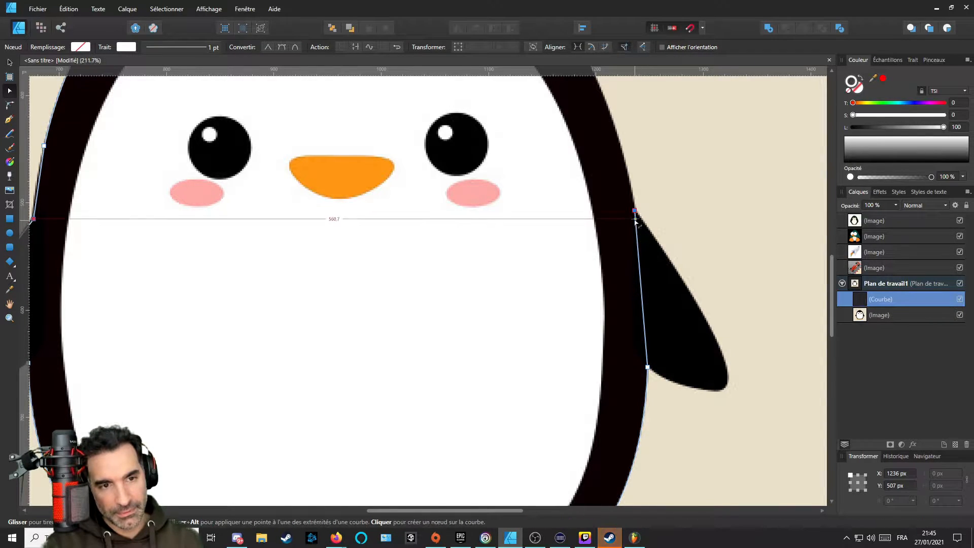
key(p)
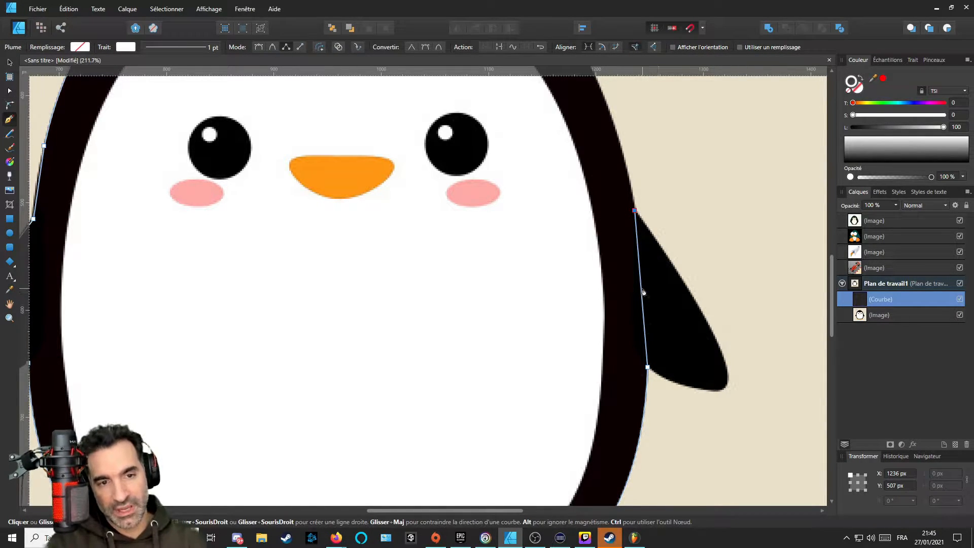
key(a)
Bend the right flipper's straight segment outward around its tip, then try a small adjustment of the lower handle and undo it.
drag(645, 290, 685, 322)
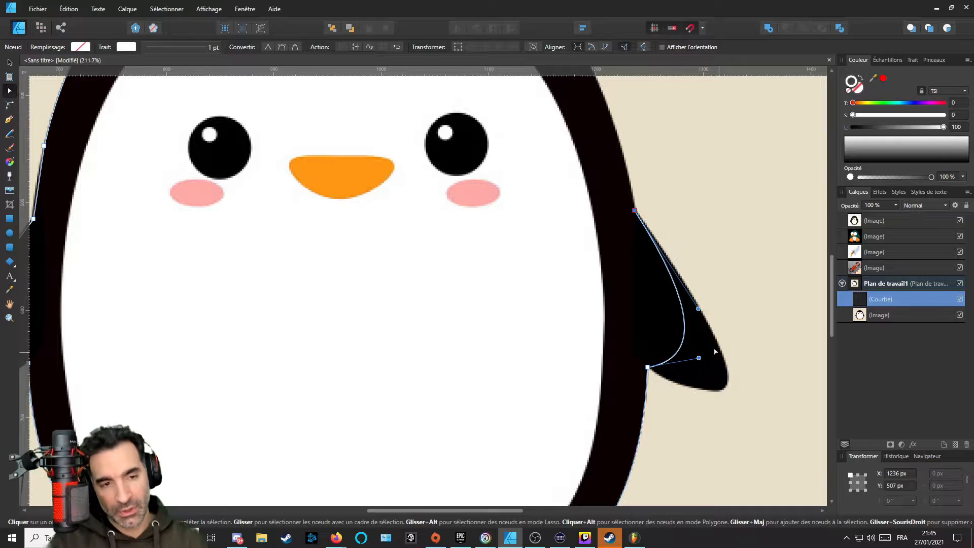
drag(683, 341, 725, 388)
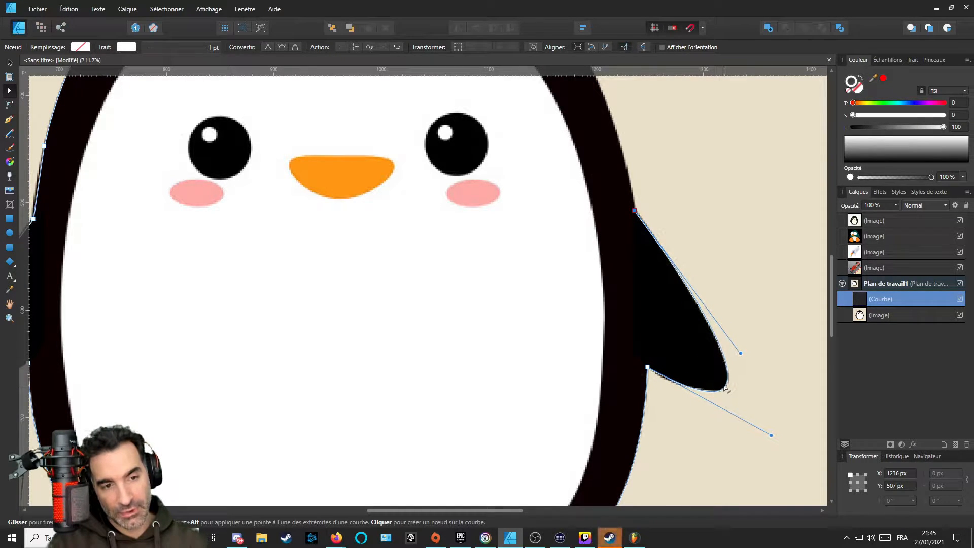
drag(771, 436, 769, 441)
key(ctrl+z)
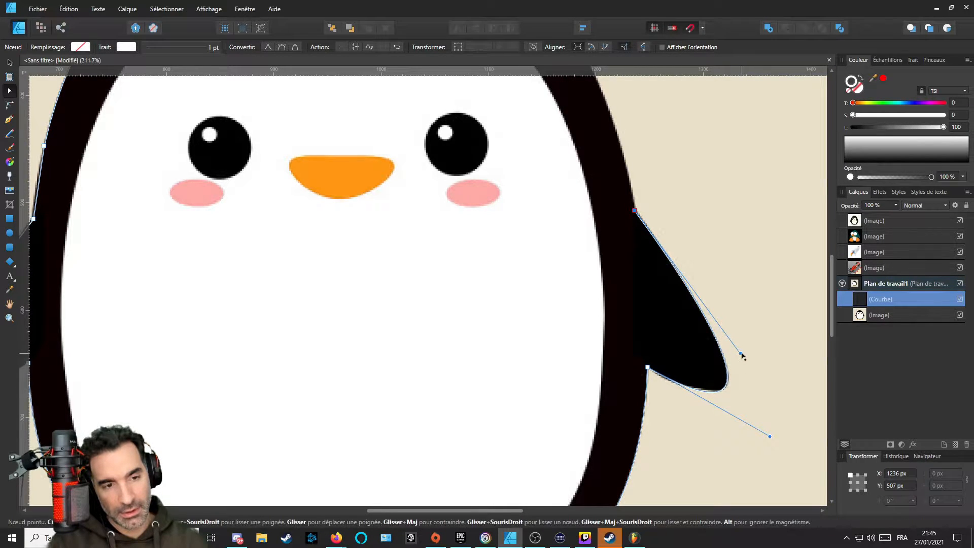
Close the penguin's outline with a straight Pen segment from the right flipper's upper junction to the starting node atop the head.
key(p)
scroll(638, 411, up, 3)
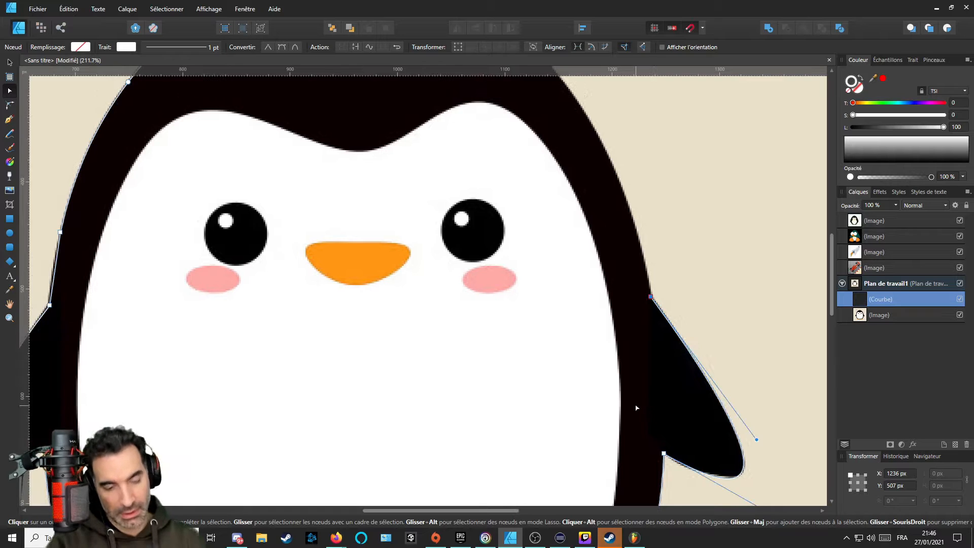
scroll(583, 387, up, 2)
scroll(568, 337, up, 4)
scroll(568, 337, left, 3)
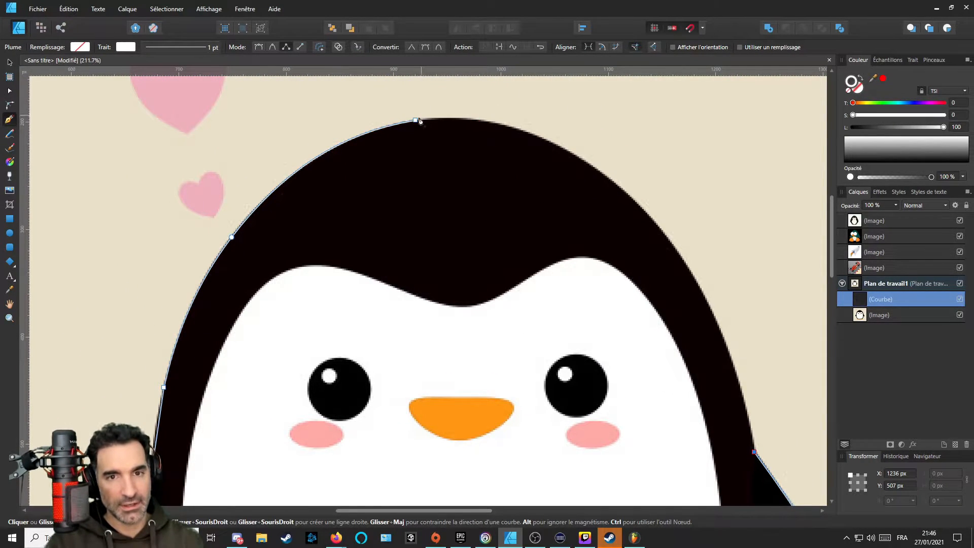
click(416, 121)
Bend the closing segment around the right side of the head and adjust both handles to fit the reference edge.
key(a)
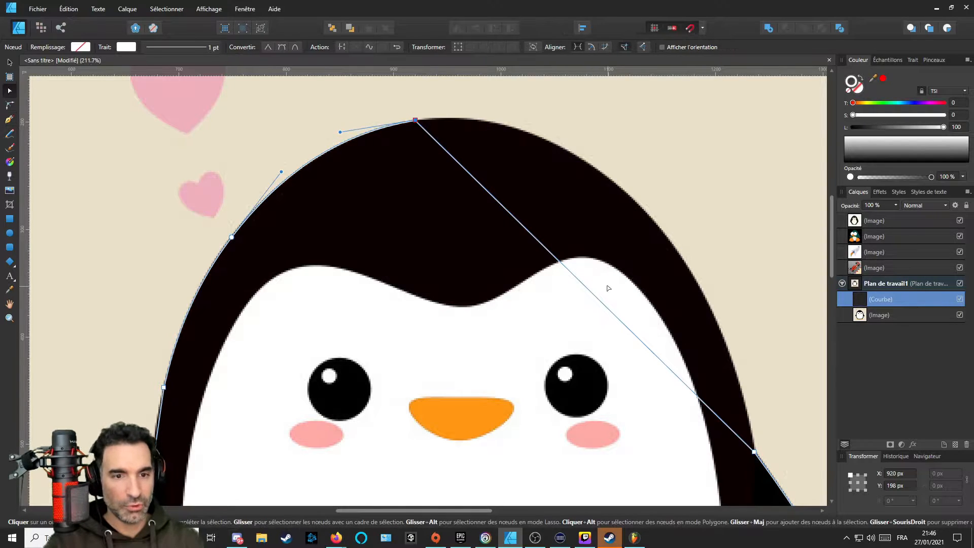
drag(603, 305, 655, 219)
drag(590, 122, 552, 99)
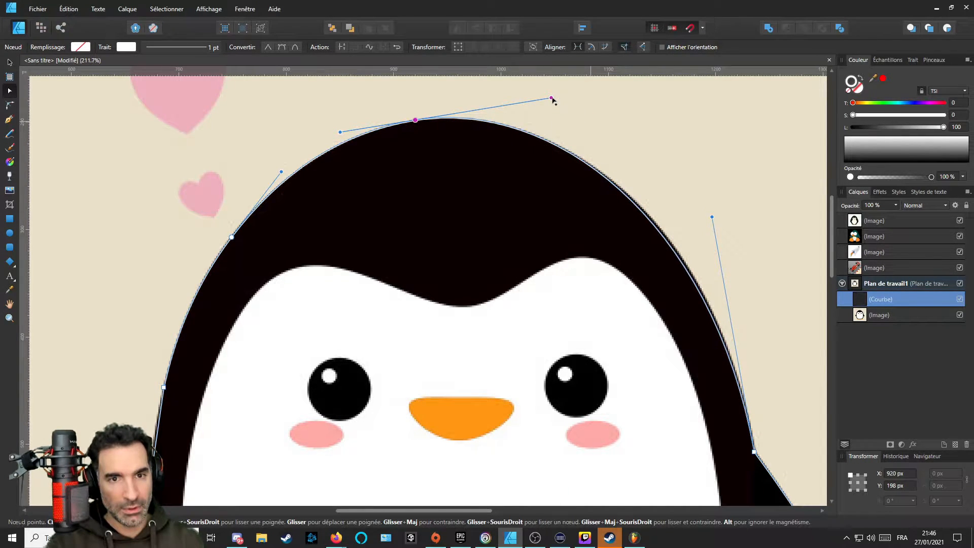
mouse_move(712, 216)
mouse_down()
mouse_move(713, 207)
mouse_move(719, 223)
mouse_up()
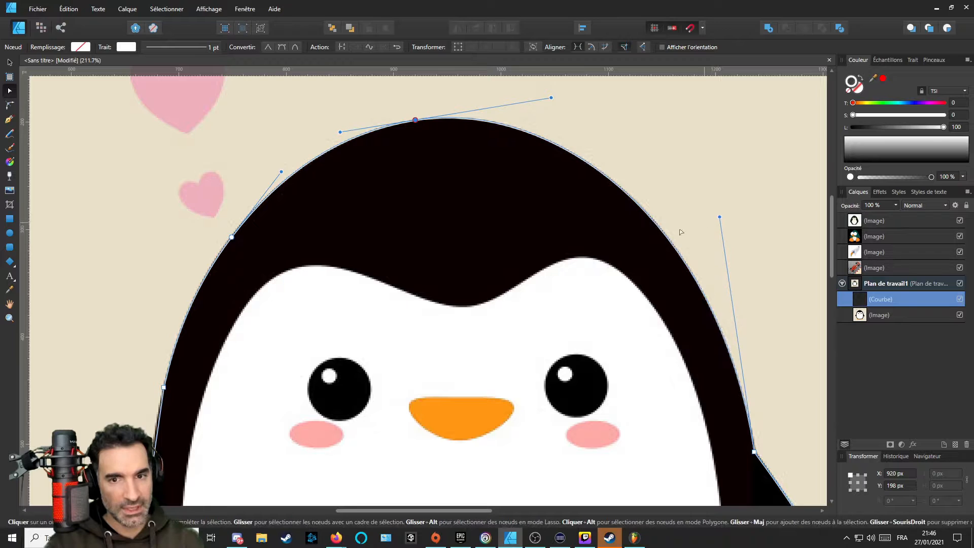
Inspect the complete penguin outline in the outline view mode, then return to the normal view.
scroll(592, 135, down, 5)
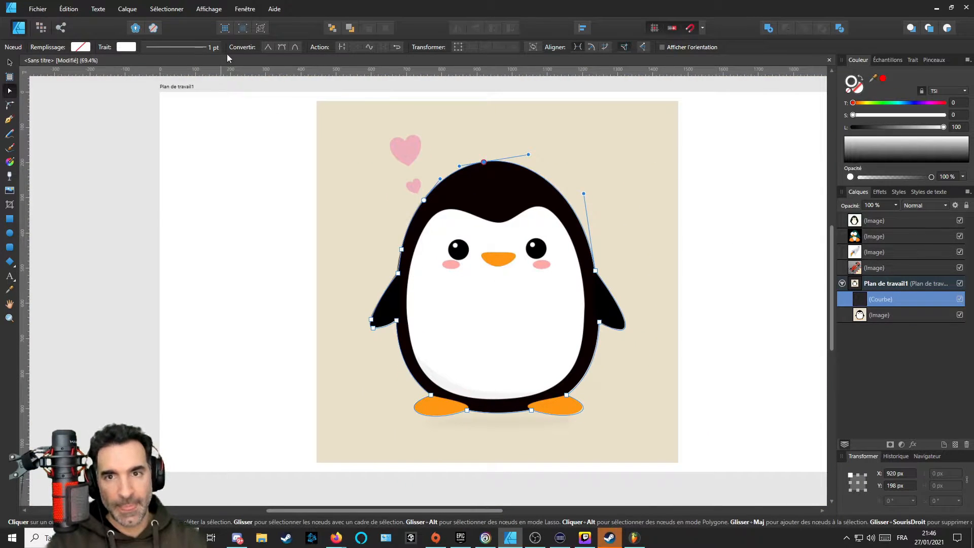
click(260, 29)
scroll(549, 316, down, 3)
scroll(545, 319, up, 5)
scroll(544, 320, down, 6)
scroll(538, 314, up, 5)
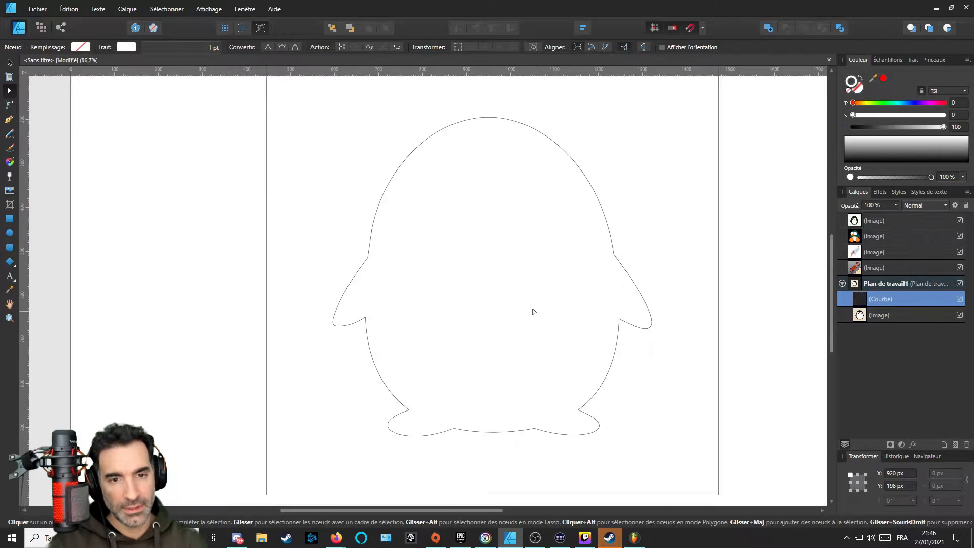
click(653, 284)
scroll(617, 318, down, 2)
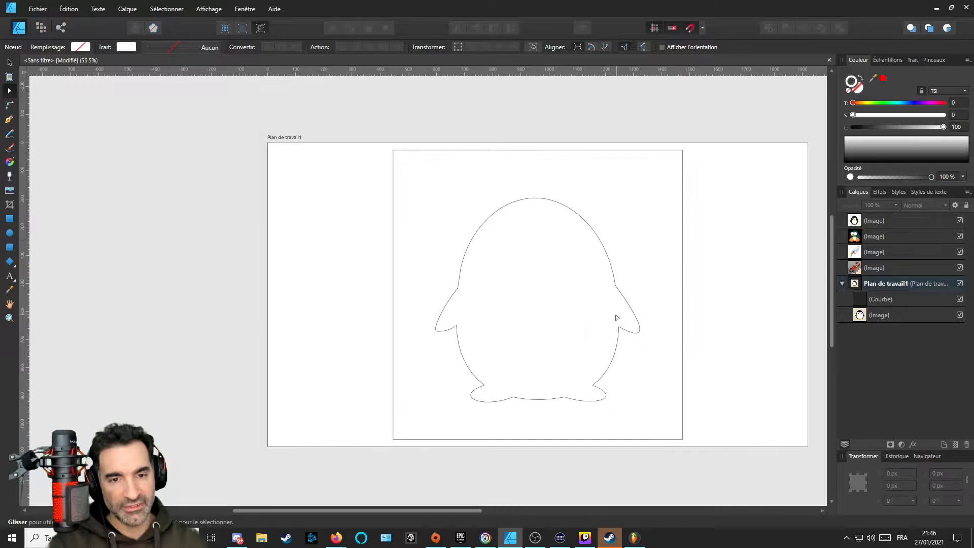
scroll(583, 319, right, 1)
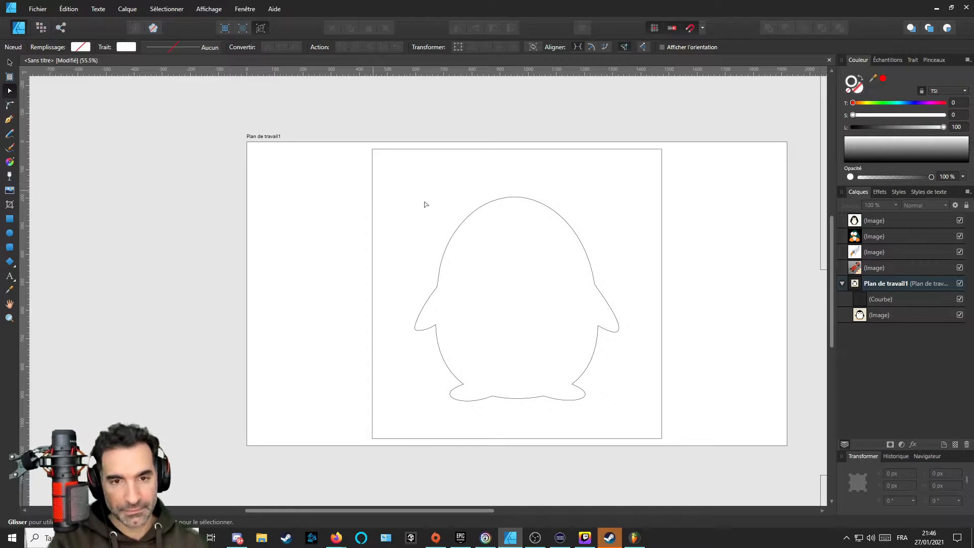
click(261, 29)
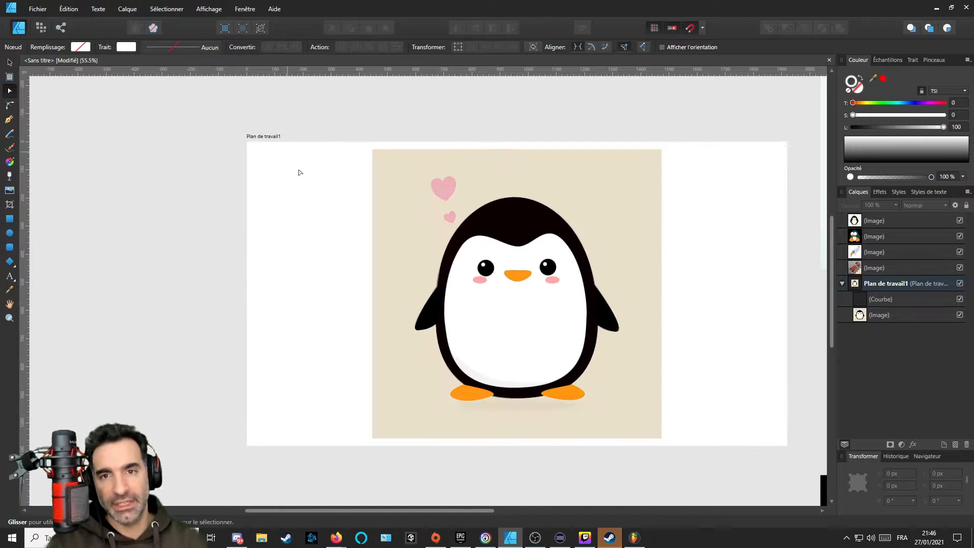
Select the penguin reference image on the artboard and lower its layer opacity to 61 %.
scroll(530, 313, up, 2)
click(556, 102)
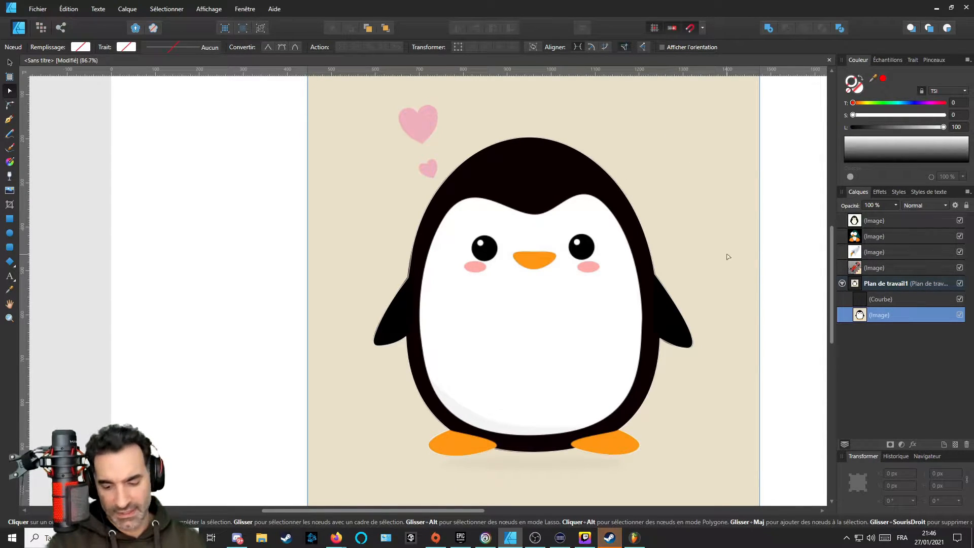
key(v)
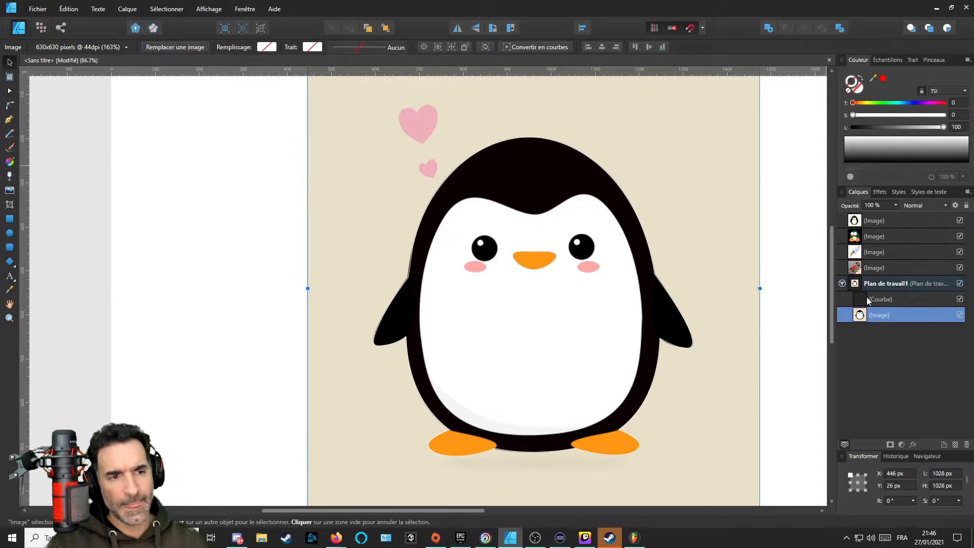
click(897, 206)
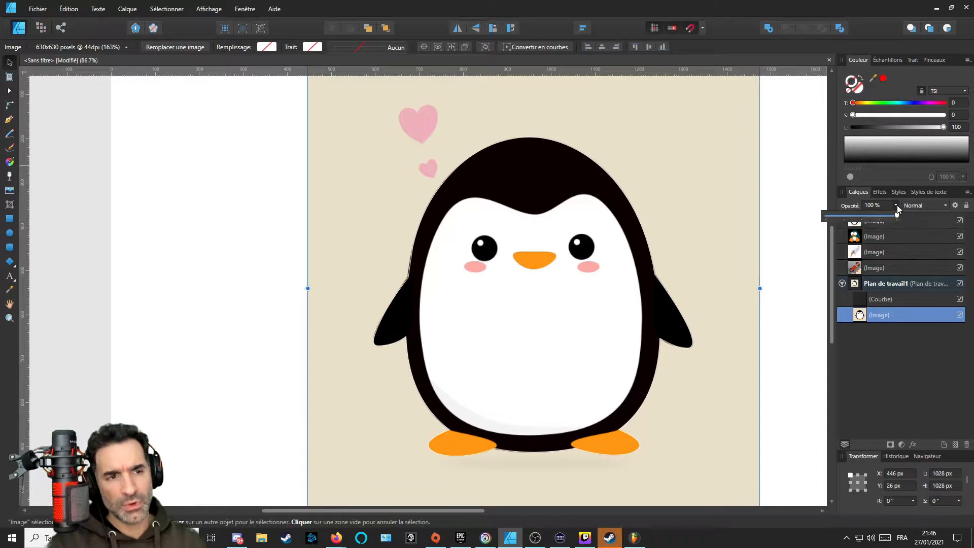
drag(897, 219, 870, 218)
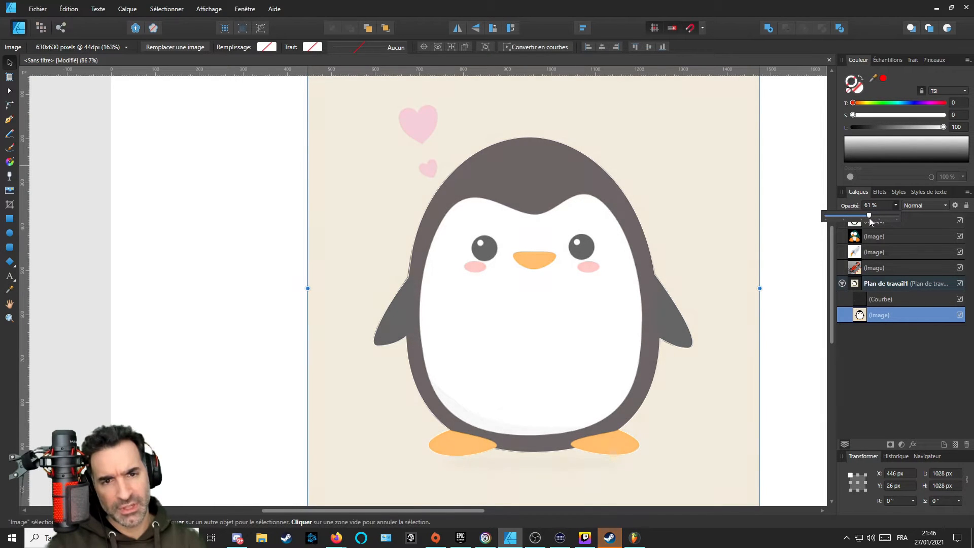
drag(655, 232, 629, 238)
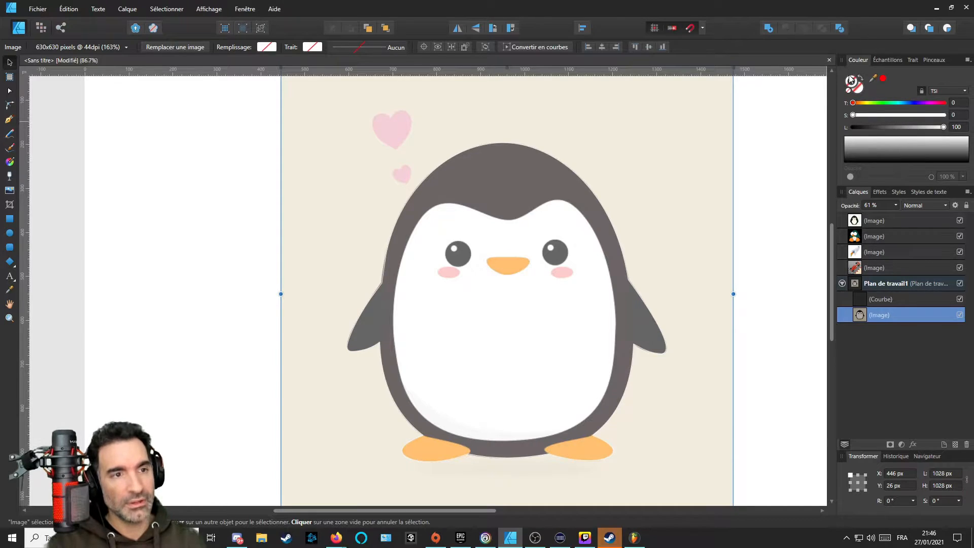
Rename the traced outline's curve layer as Pinguoin.
click(863, 300)
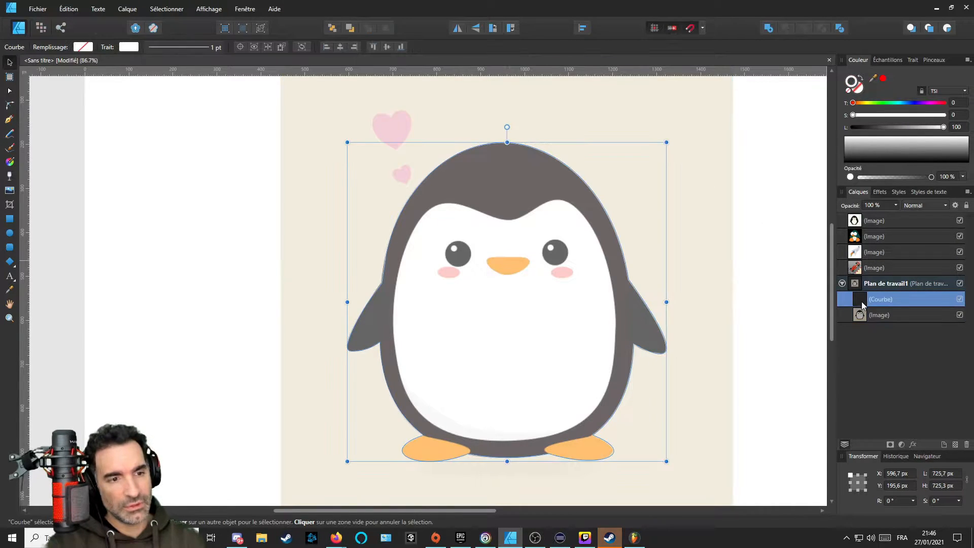
double_click(882, 300)
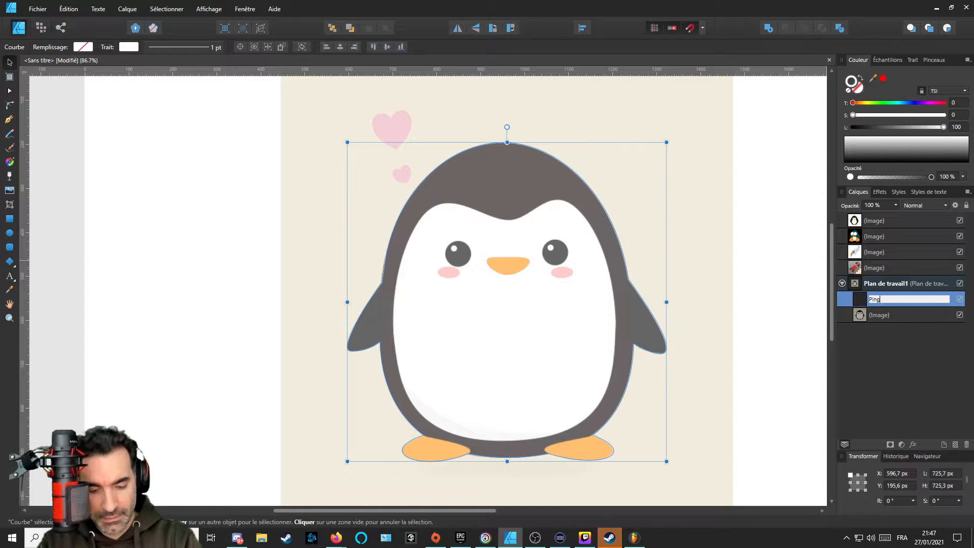
key(Return)
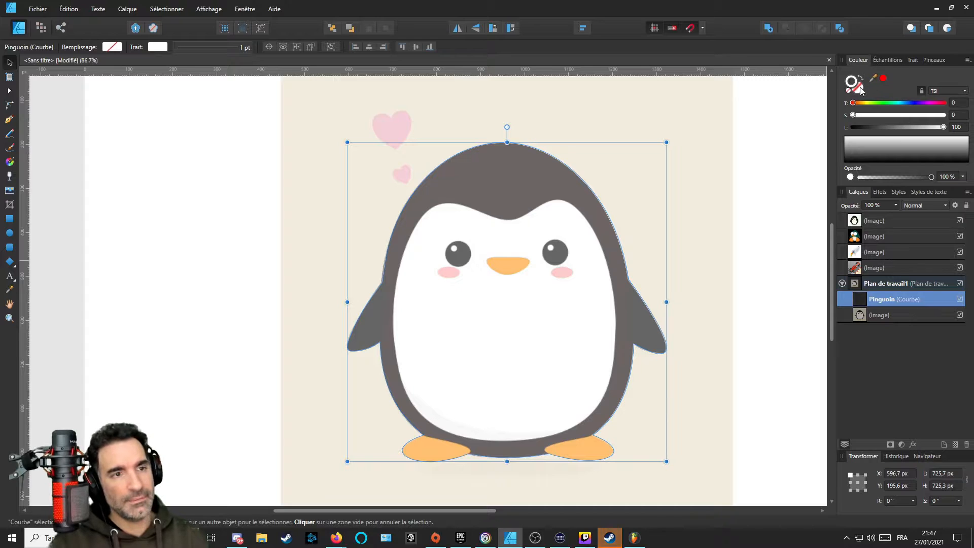
Set the Pinguoin curve's stroke colour to black and its stroke width to 8.1 pt.
drag(912, 131, 781, 135)
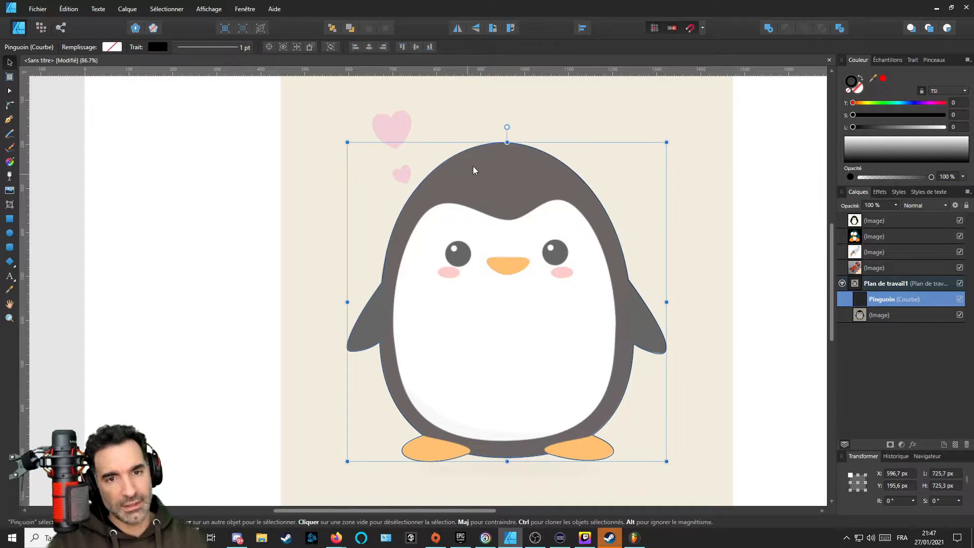
scroll(481, 147, up, 5)
scroll(601, 166, down, 3)
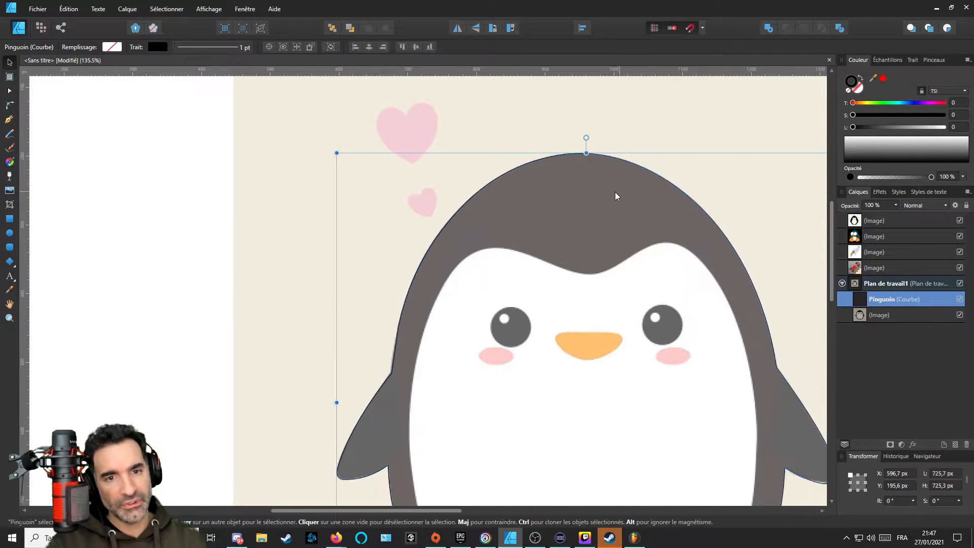
click(912, 61)
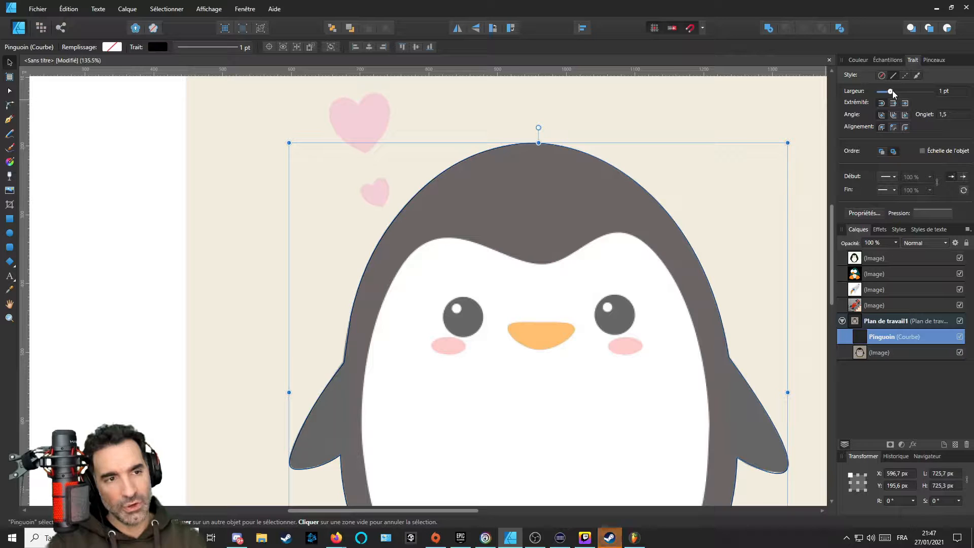
drag(892, 92, 899, 93)
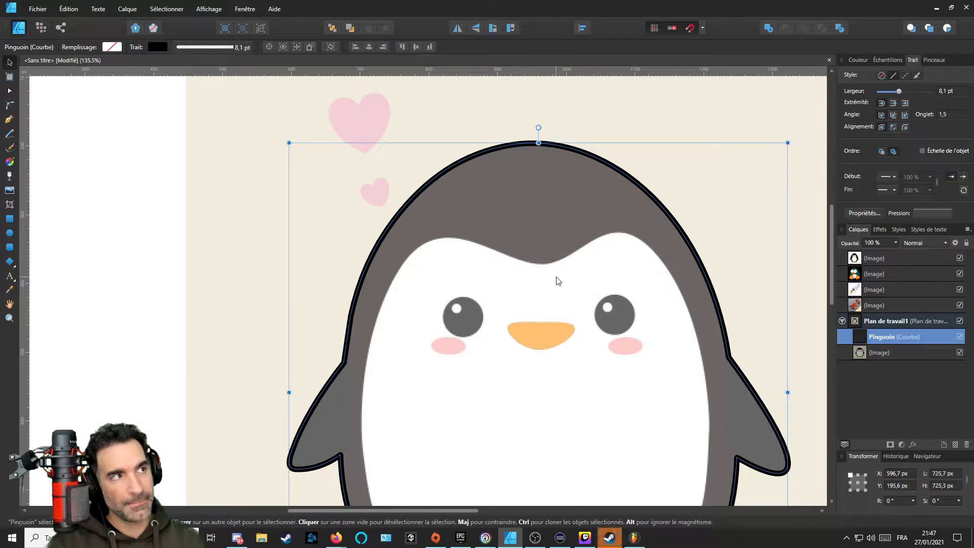
Examine the thickened penguin outline and the other reference images placed around the artboard.
scroll(556, 280, down, 3)
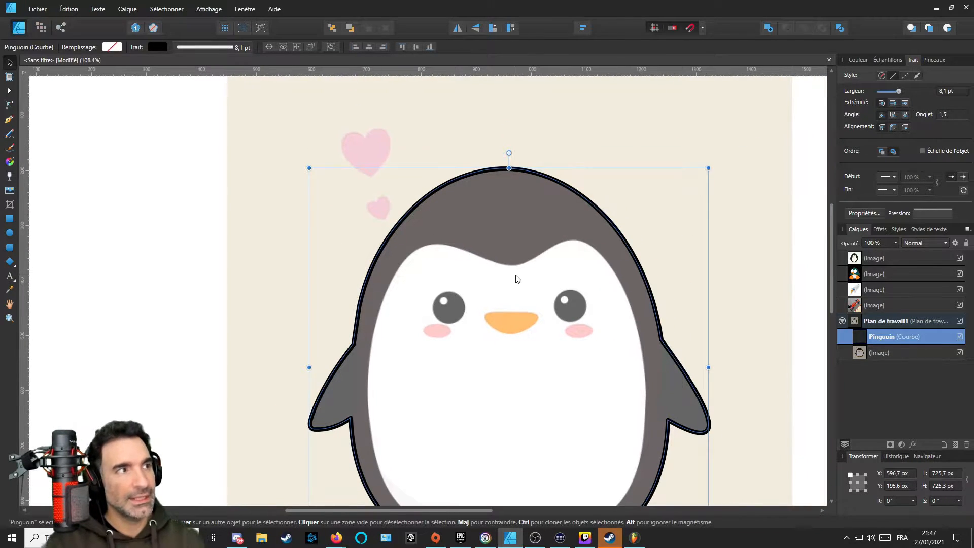
scroll(509, 280, down, 3)
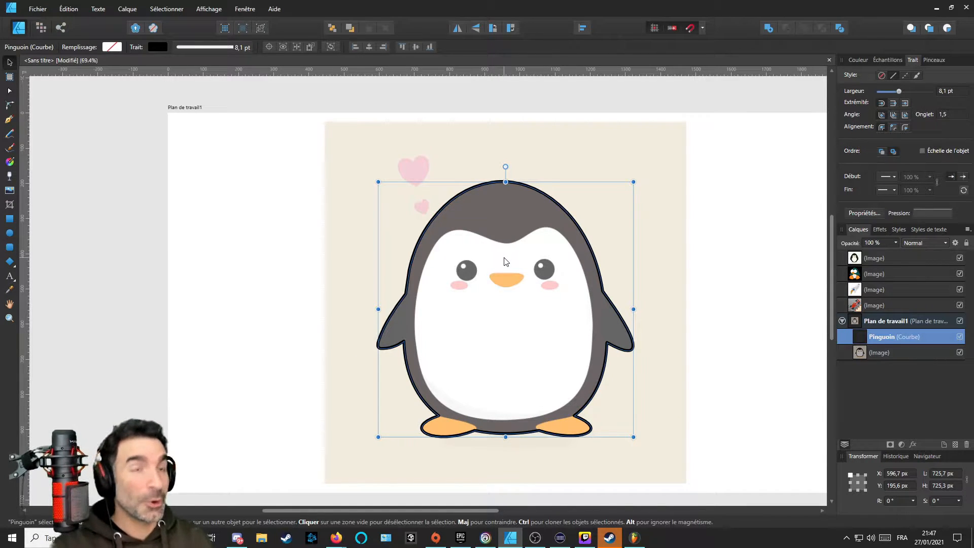
scroll(524, 330, up, 2)
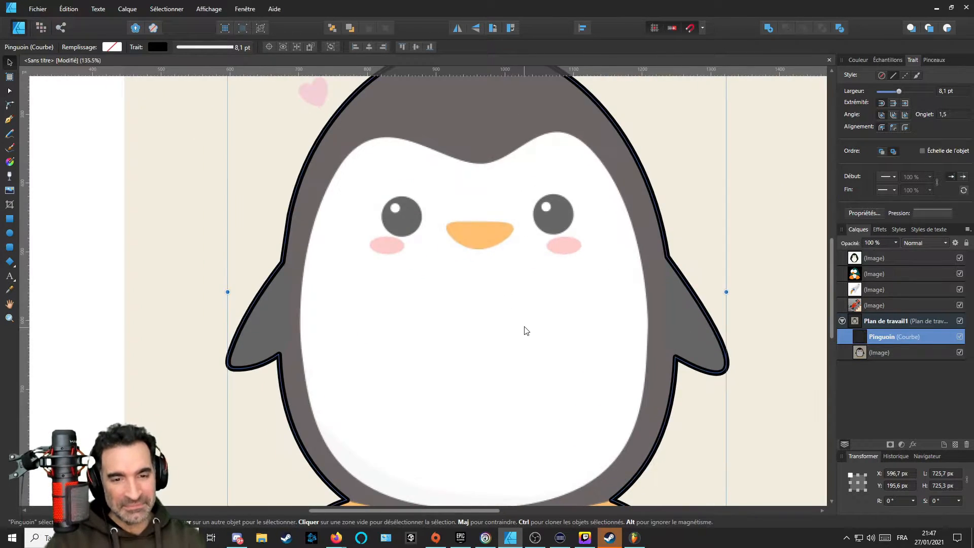
scroll(524, 330, down, 6)
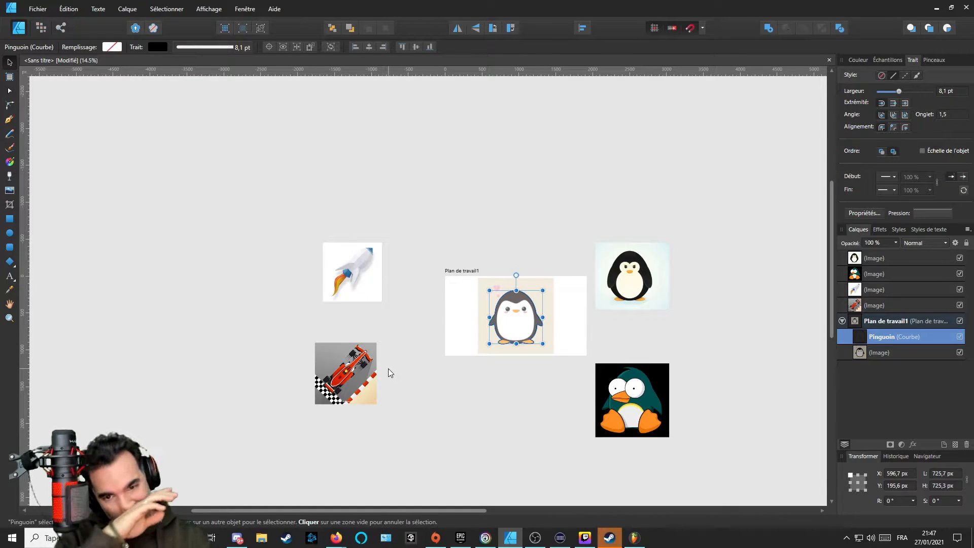
key(ctrl+d)
key(ctrl+z)
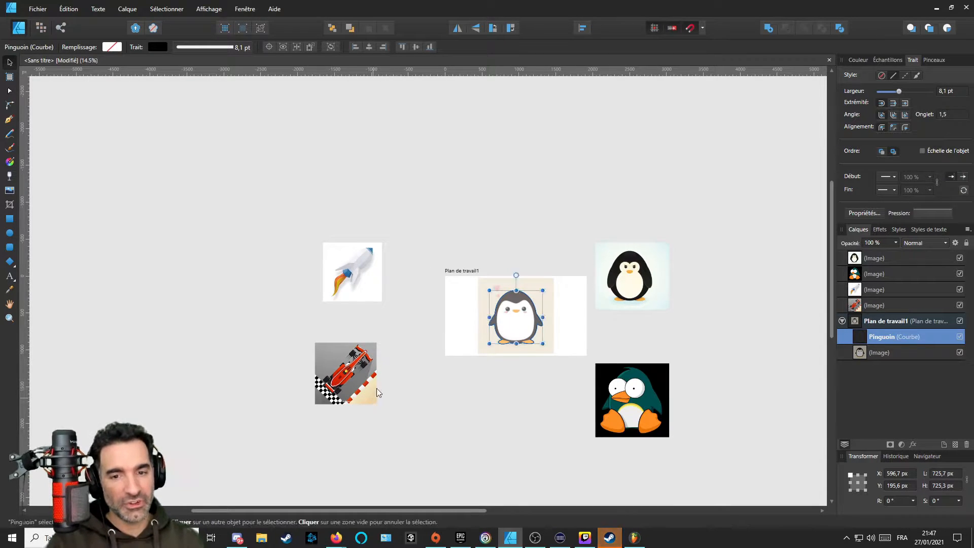
scroll(377, 392, up, 3)
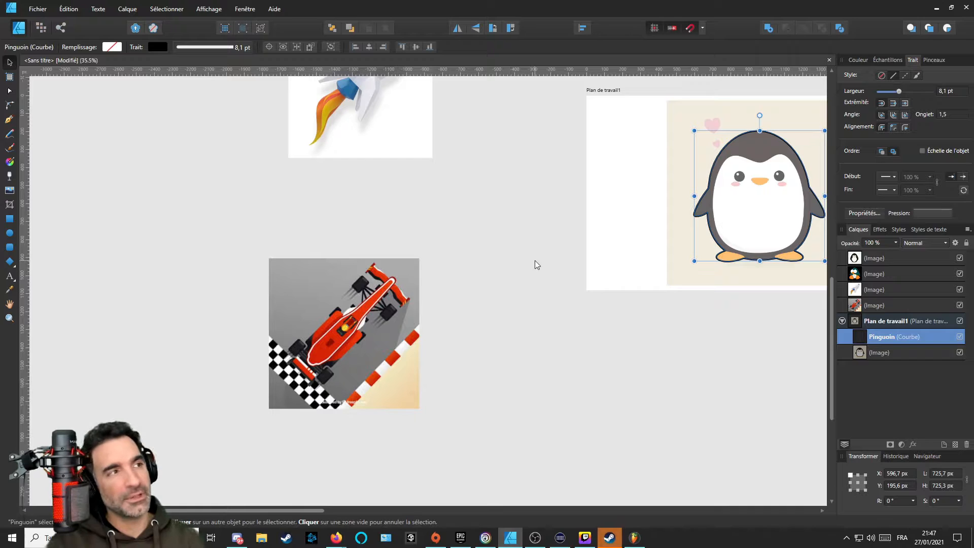
key(ctrl+0)
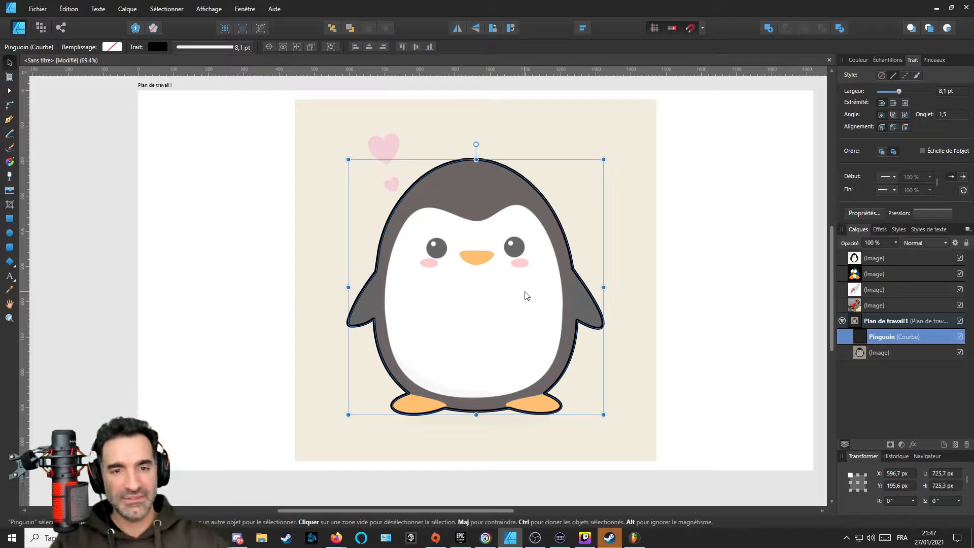
scroll(431, 332, up, 2)
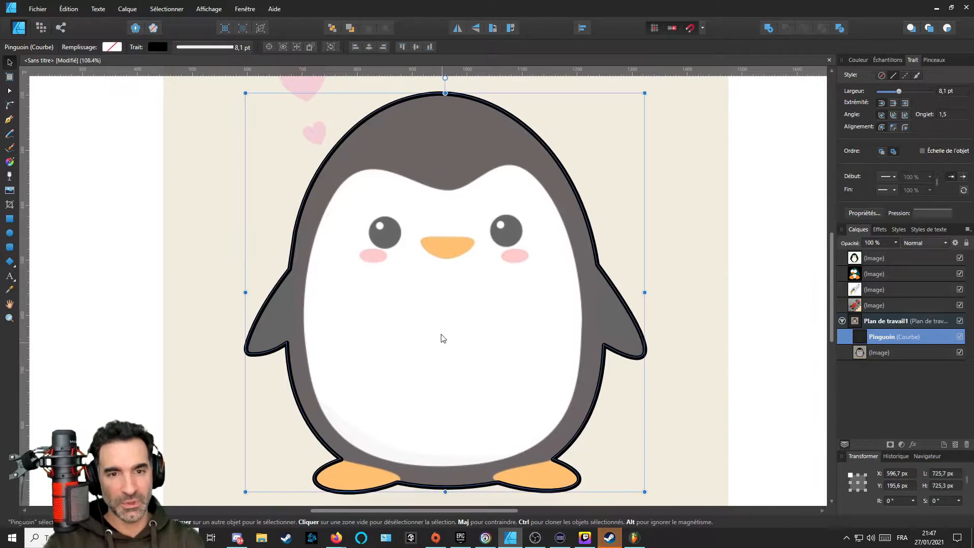
Start the white face's outline with a Pen segment from the left brow to the left cheek edge and bend it along the contour.
key(p)
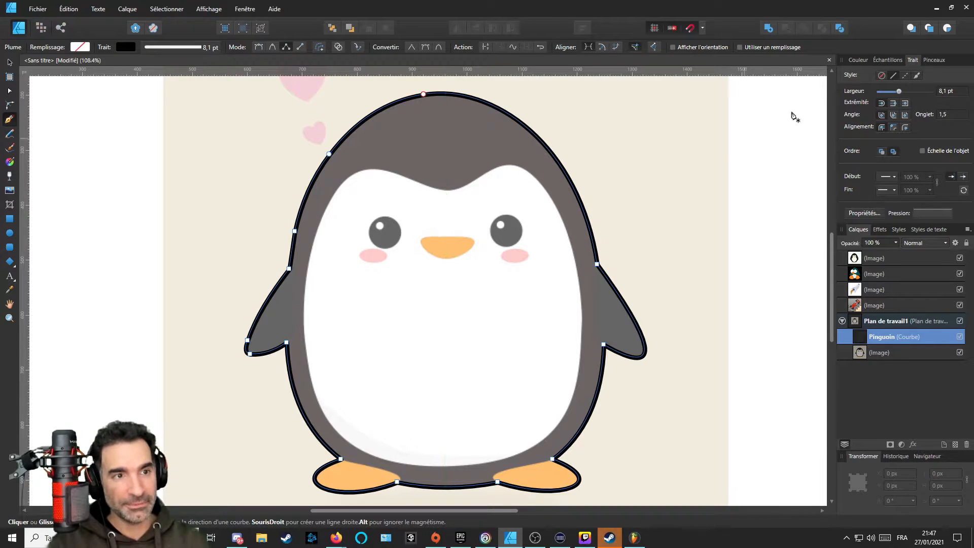
click(859, 59)
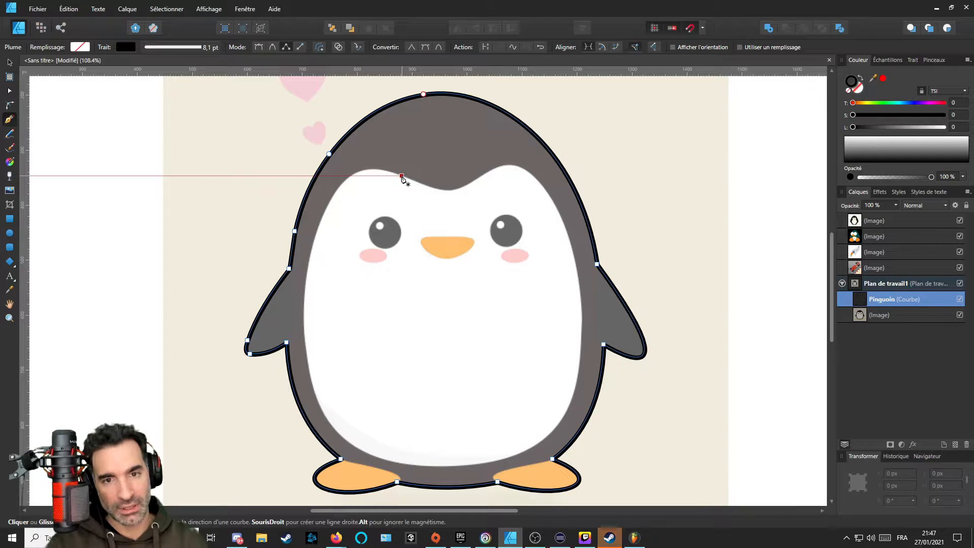
click(401, 176)
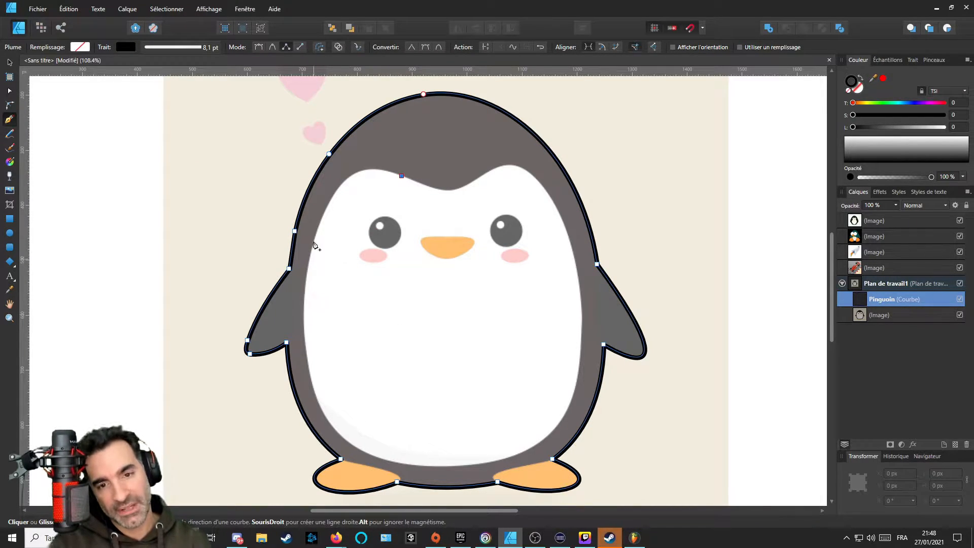
click(317, 232)
key(a)
drag(349, 209, 350, 176)
Extend the white face's outline with a Pen segment from the left cheek edge to the belly's lower left, bent along the contour.
key(p)
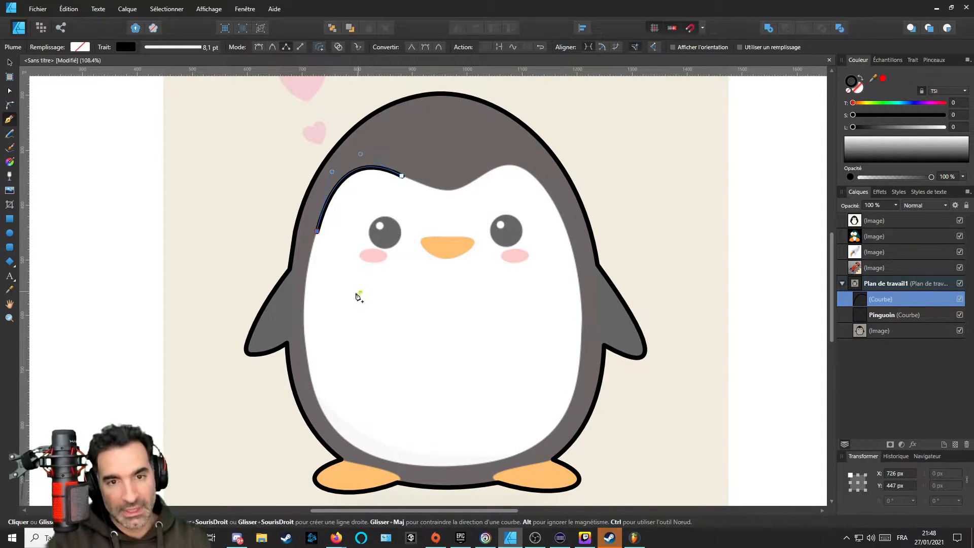
scroll(322, 359, down, 3)
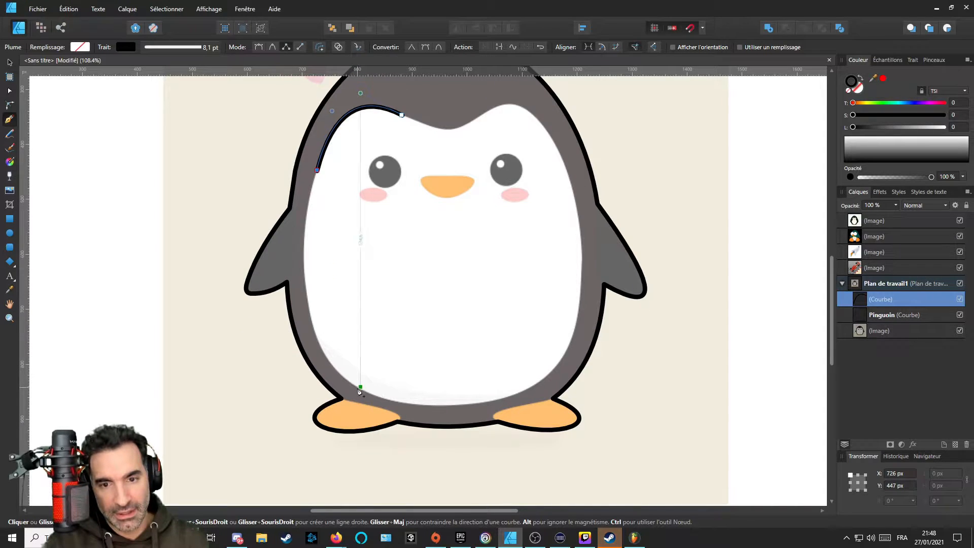
click(360, 389)
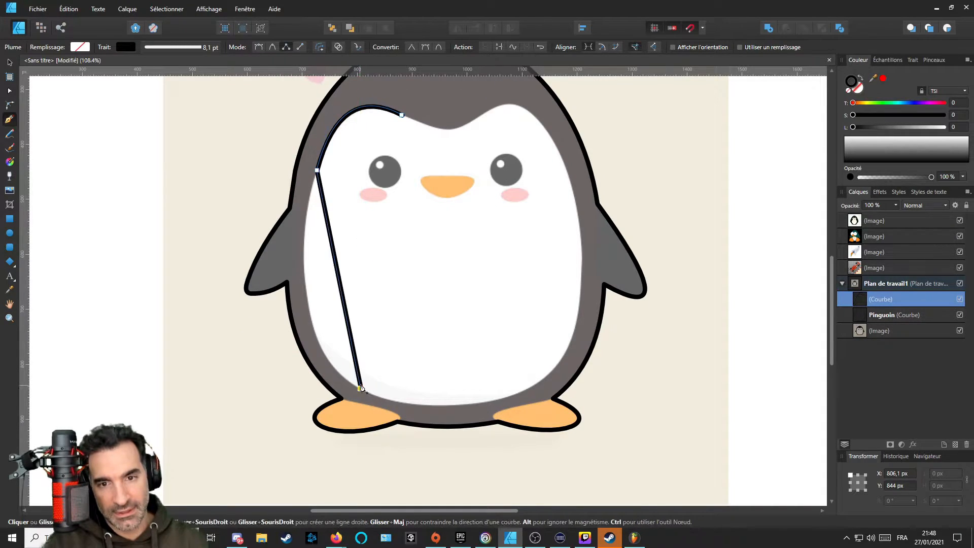
key(a)
drag(340, 289, 291, 269)
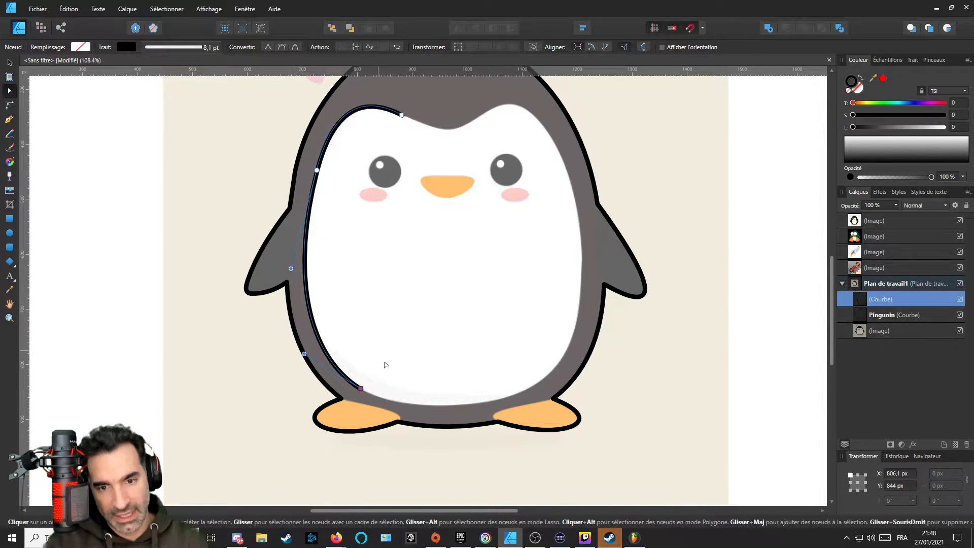
Add a Pen segment across the belly's bottom to its lower right side and curve it along the white area's lower edge.
key(p)
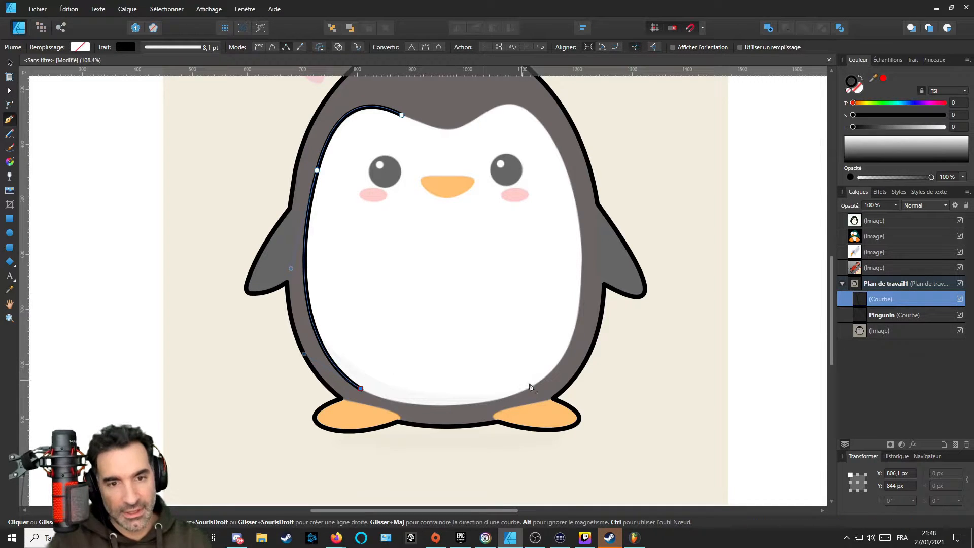
click(557, 365)
key(a)
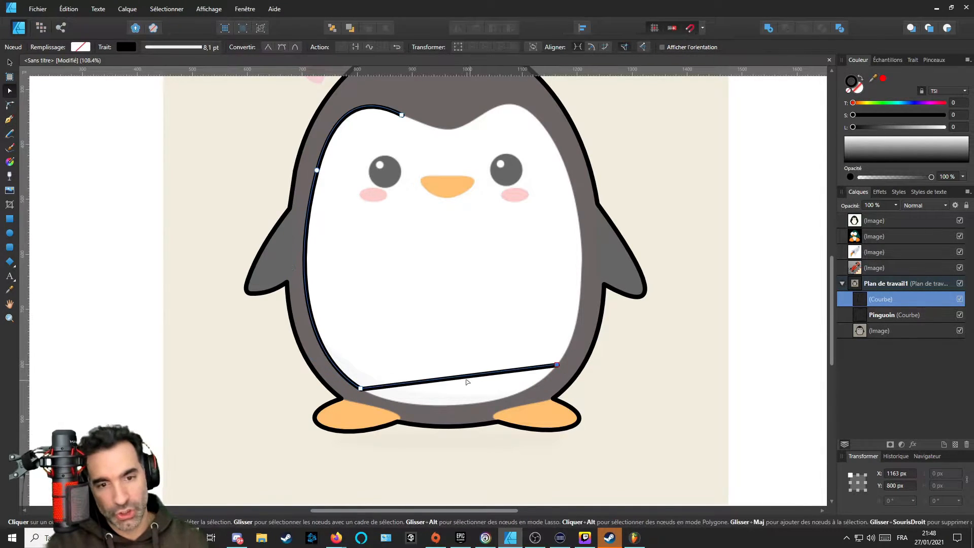
drag(464, 378, 431, 431)
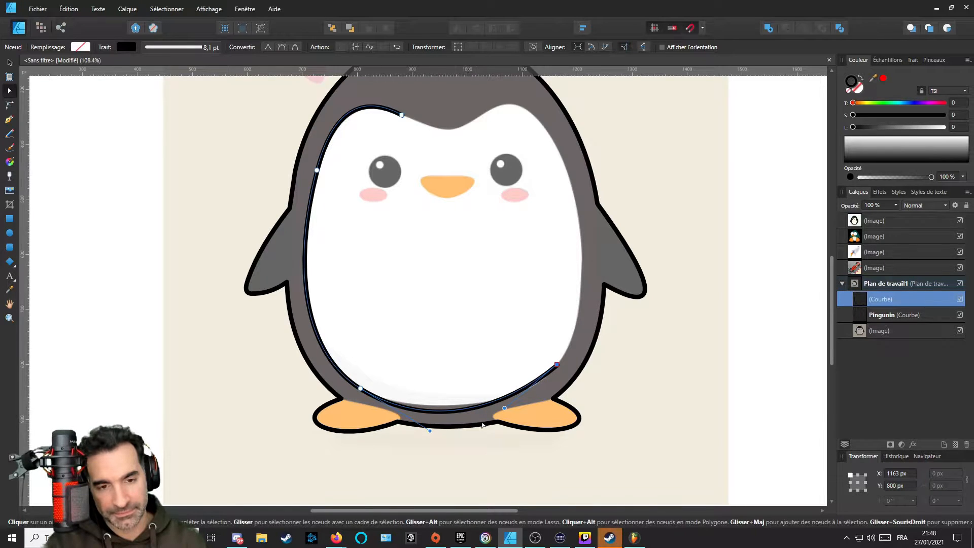
drag(431, 431, 418, 428)
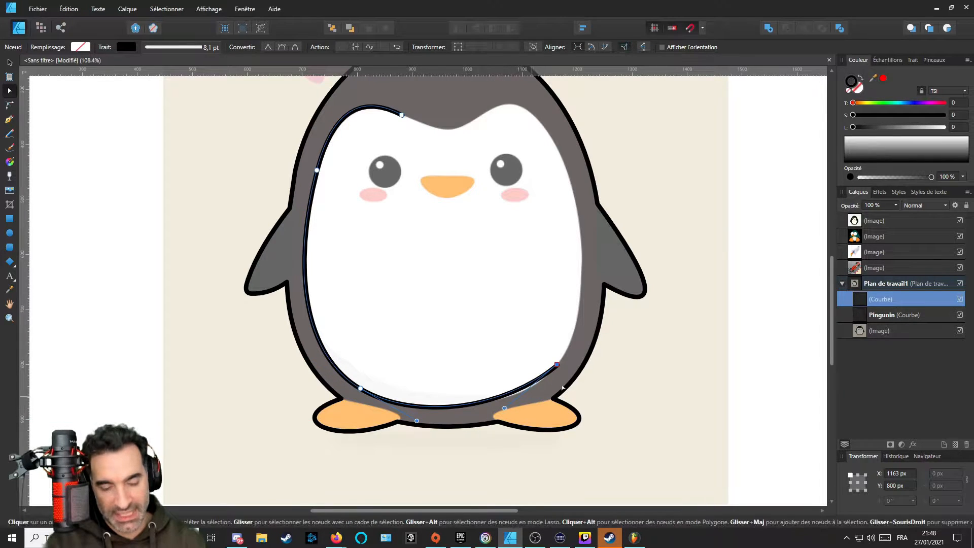
Add a Pen segment from the belly's lower right up to the right cheek edge and bend it along the contour.
key(p)
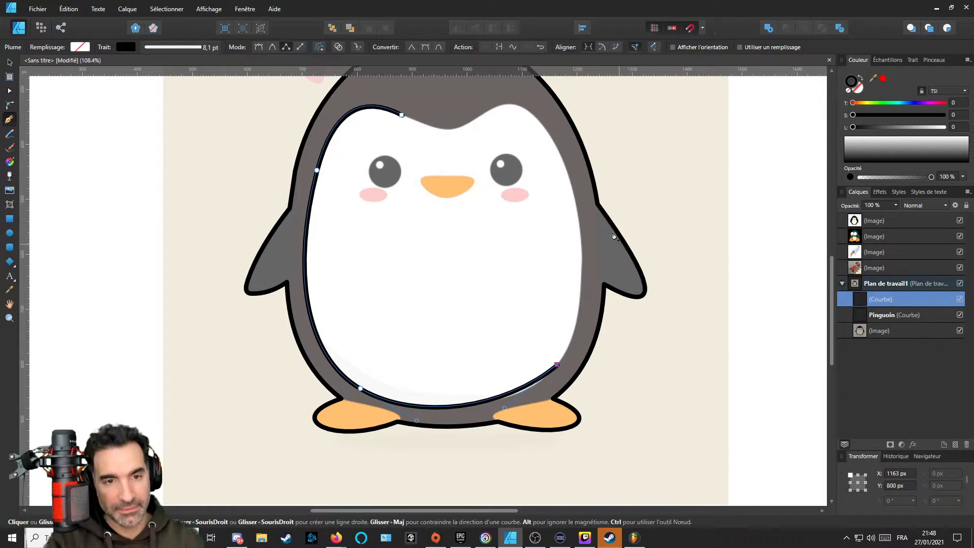
click(557, 147)
key(a)
drag(558, 246, 582, 260)
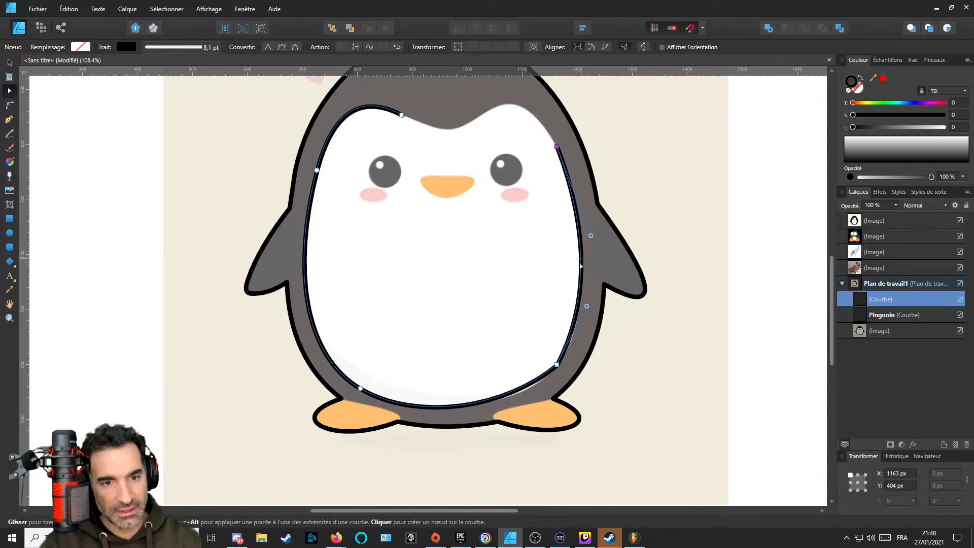
Refine the belly outline's lower right corner by repositioning its node and adjusting the handle of the right side segment.
drag(588, 307, 599, 333)
drag(557, 365, 556, 369)
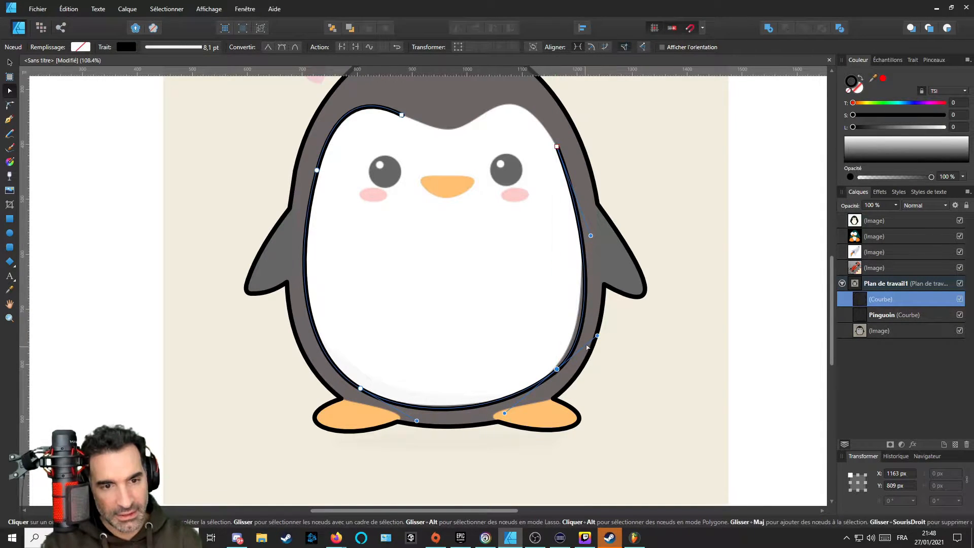
drag(597, 336, 573, 349)
scroll(554, 371, up, 3)
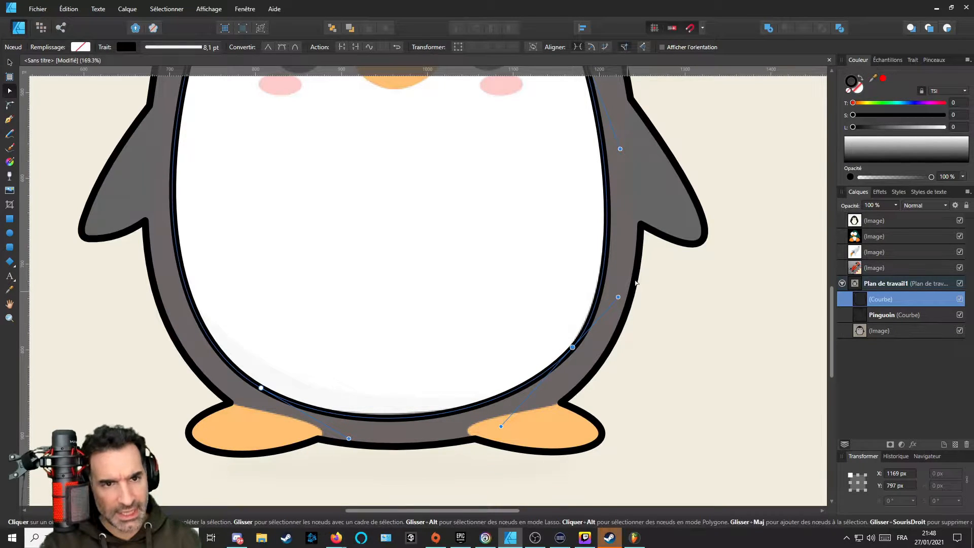
Add a Pen segment from the right cheek edge over the right brow to its inner end and bend it into an arch.
scroll(584, 353, up, 5)
key(p)
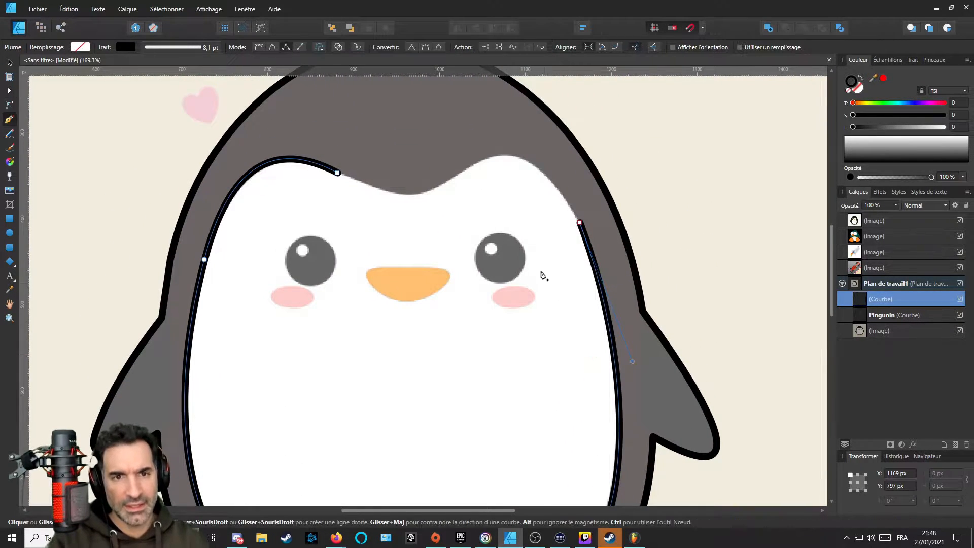
click(449, 181)
key(a)
drag(516, 204, 550, 147)
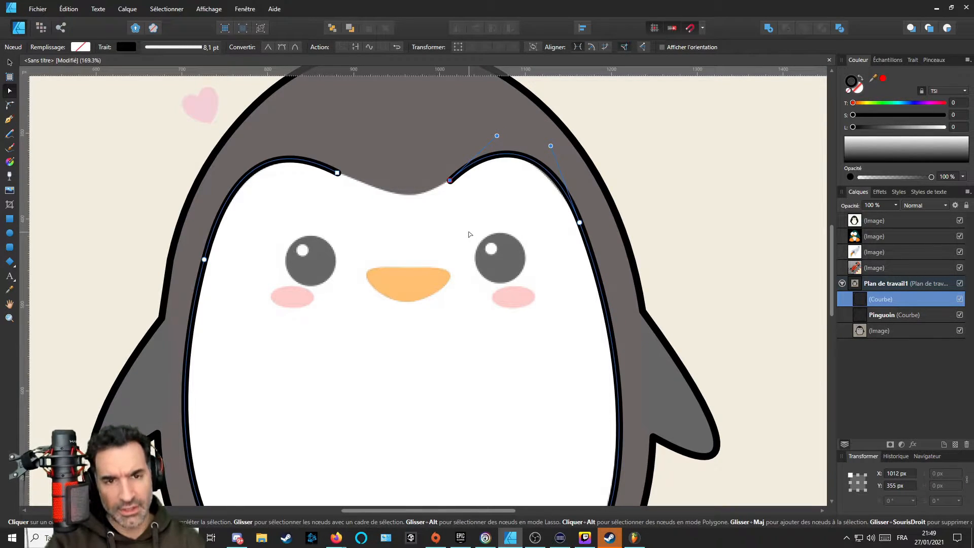
Close the face outline with a segment back to its starting node and bend it down along the dip between the brows.
key(p)
click(338, 174)
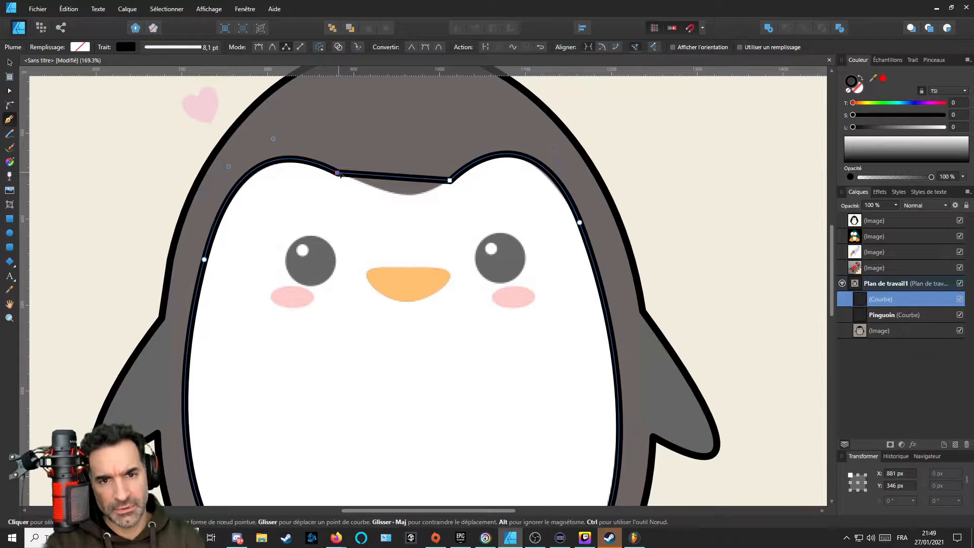
key(a)
drag(394, 178, 425, 203)
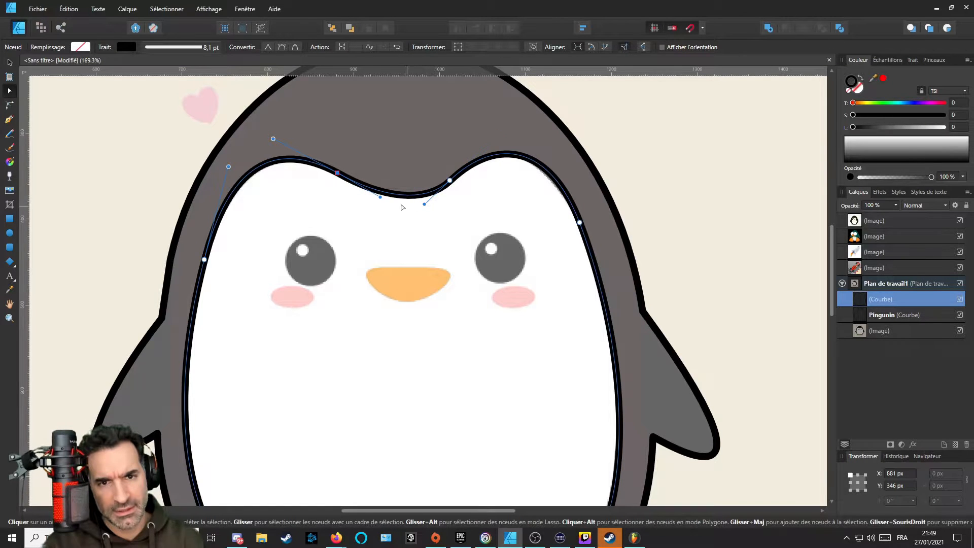
Examine how closely the closed face and belly outline follows the reference, up close around the brows and as a whole.
scroll(396, 209, down, 5)
scroll(417, 217, up, 6)
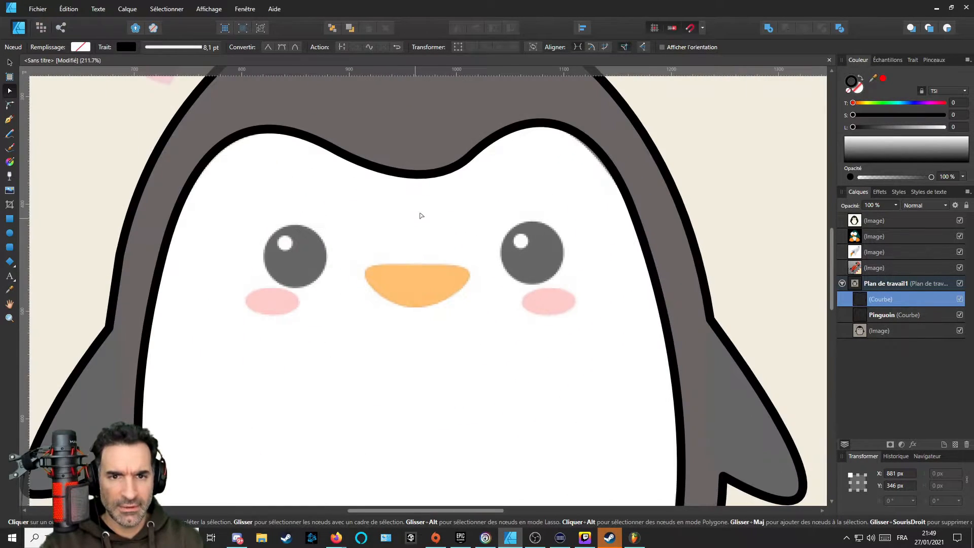
scroll(445, 247, down, 5)
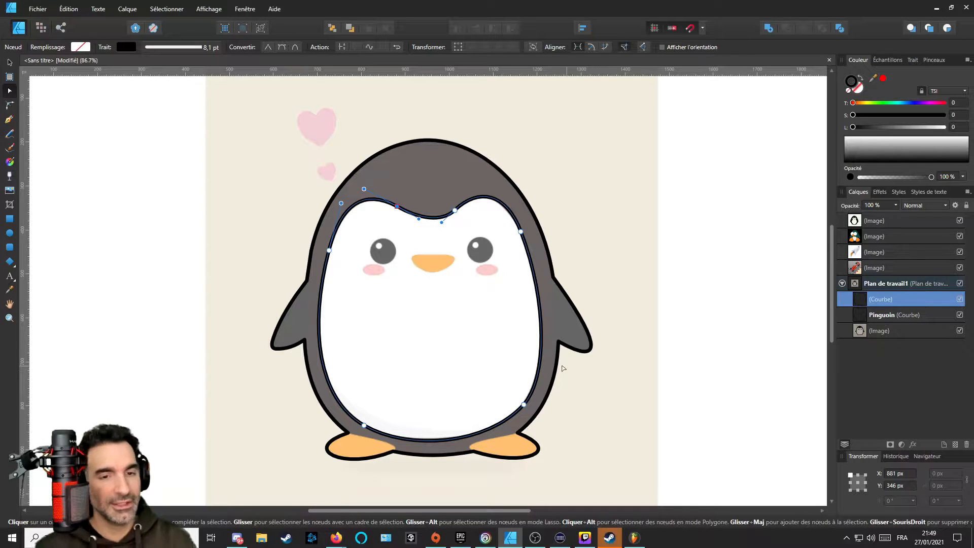
scroll(455, 214, up, 4)
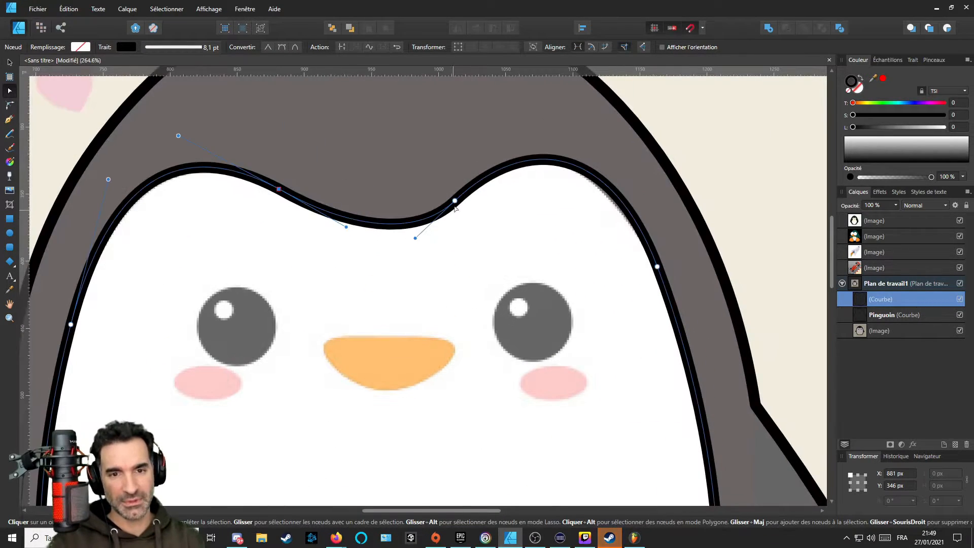
scroll(447, 228, down, 4)
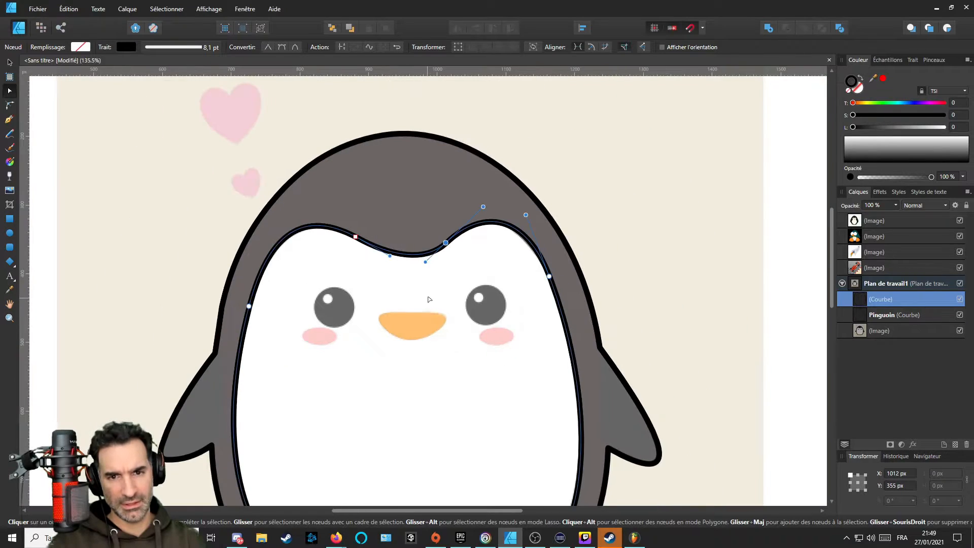
scroll(425, 323, down, 1)
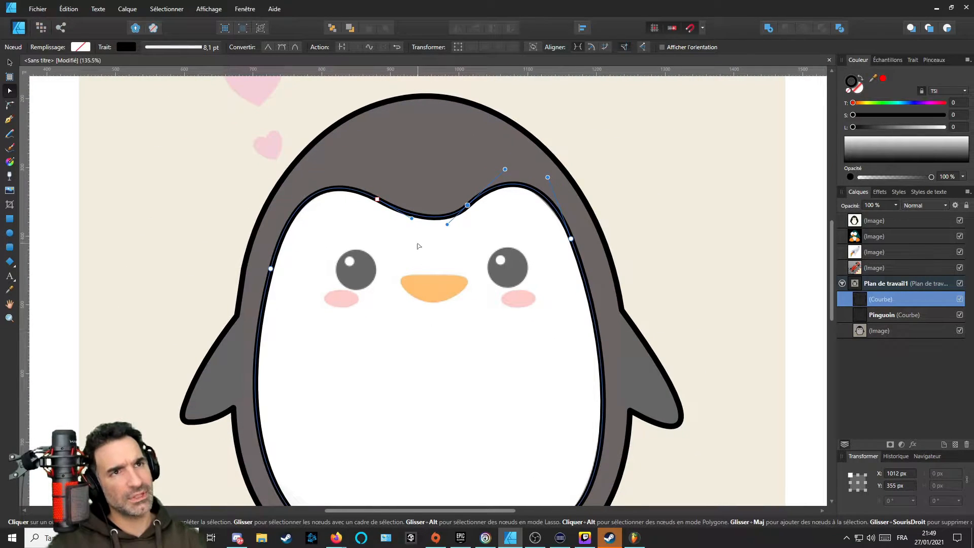
scroll(419, 246, down, 2)
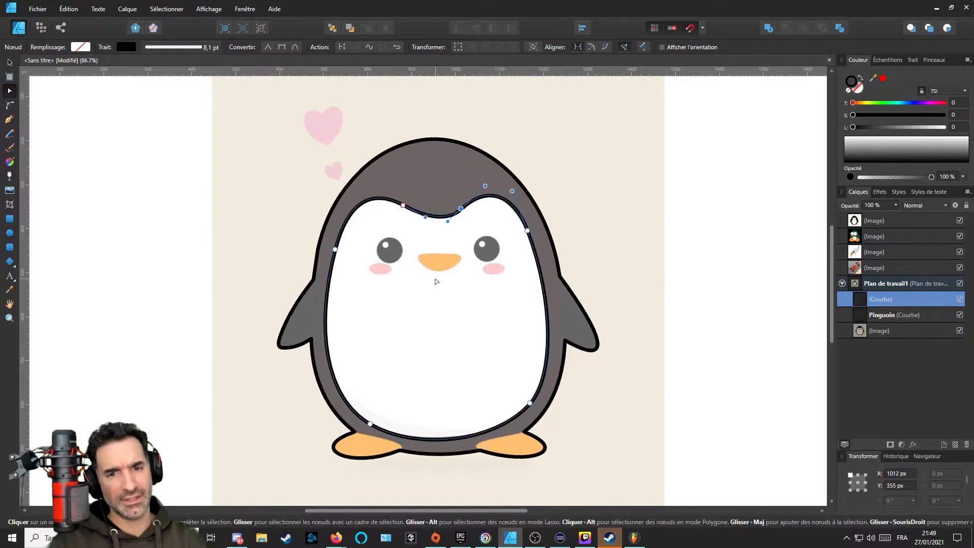
scroll(437, 279, up, 2)
scroll(438, 264, down, 1)
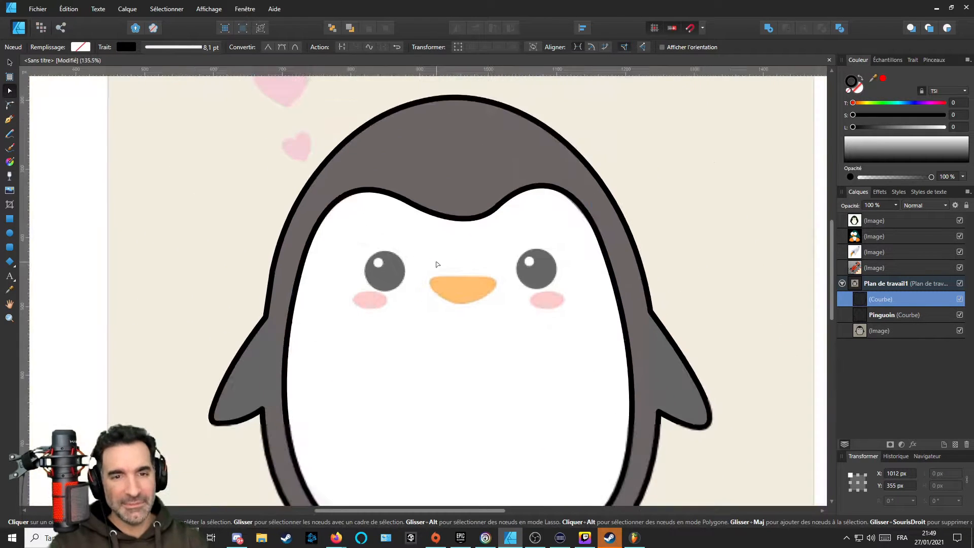
scroll(449, 264, down, 2)
scroll(459, 275, up, 2)
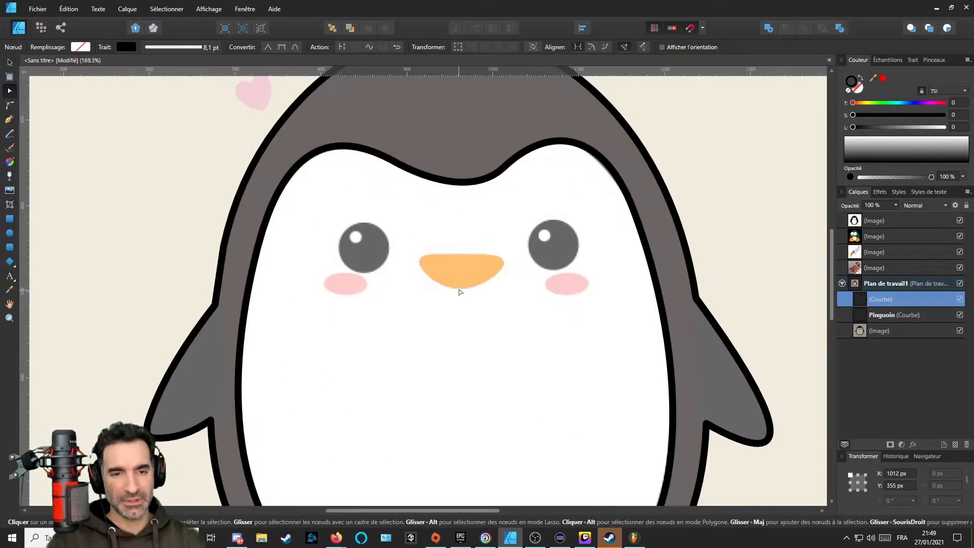
scroll(444, 209, up, 3)
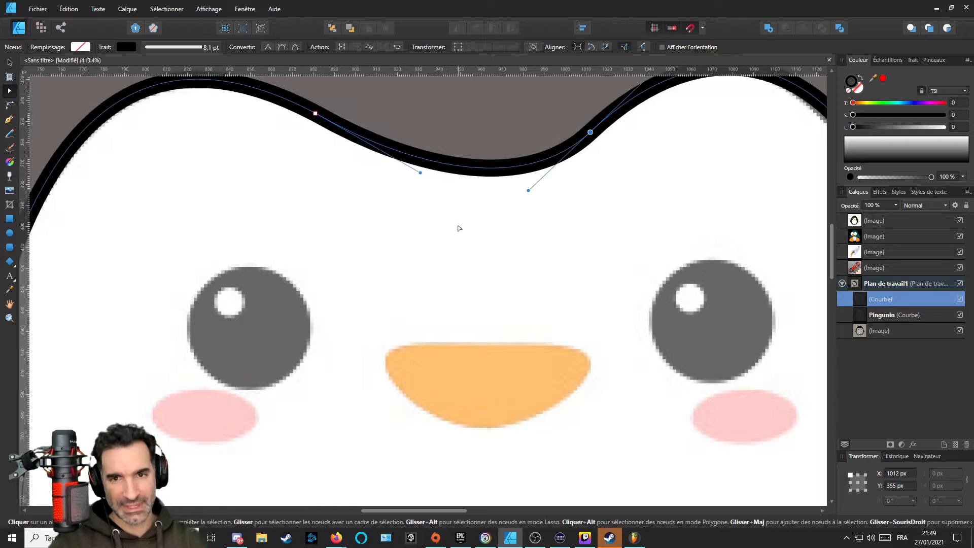
scroll(400, 259, down, 4)
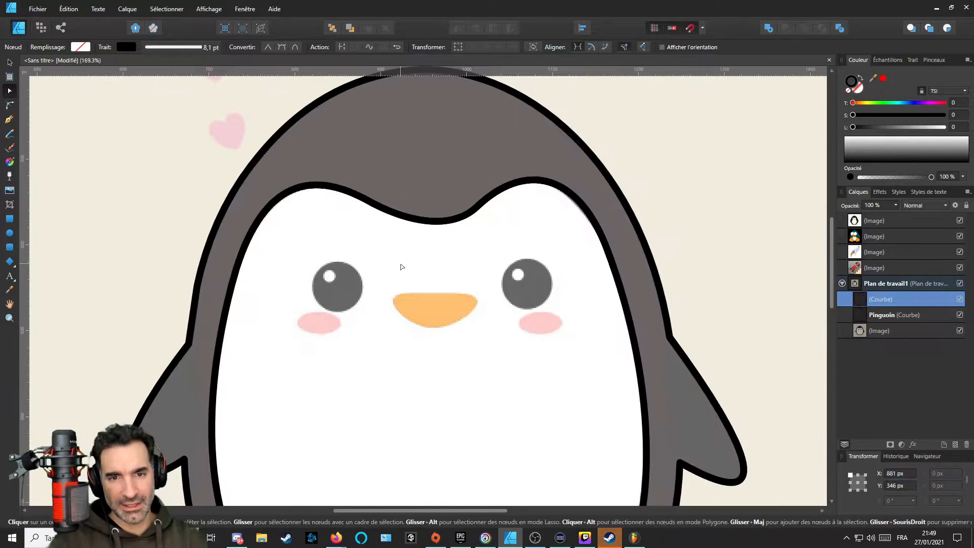
Rename the face and belly outline's curve layer as Interieur ping.
double_click(875, 302)
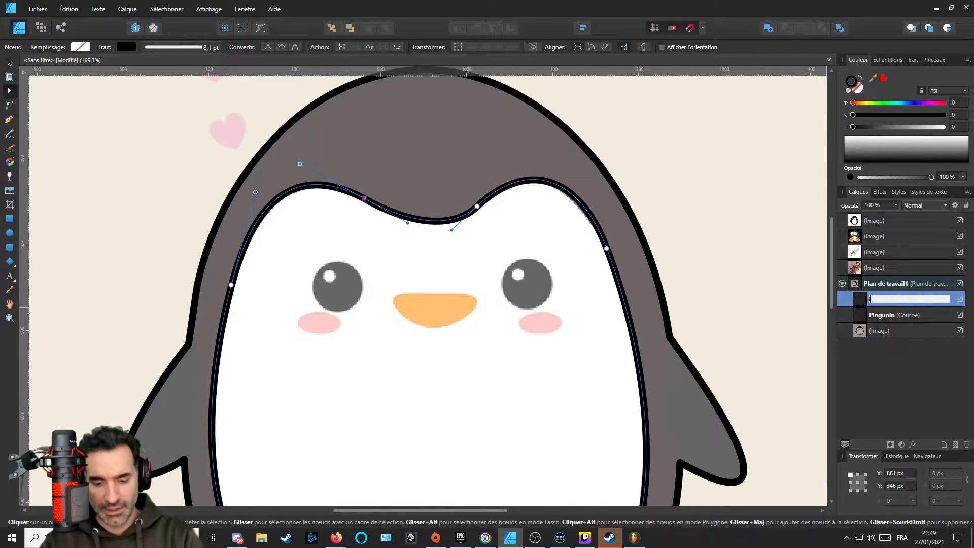
text(Interieur ping)
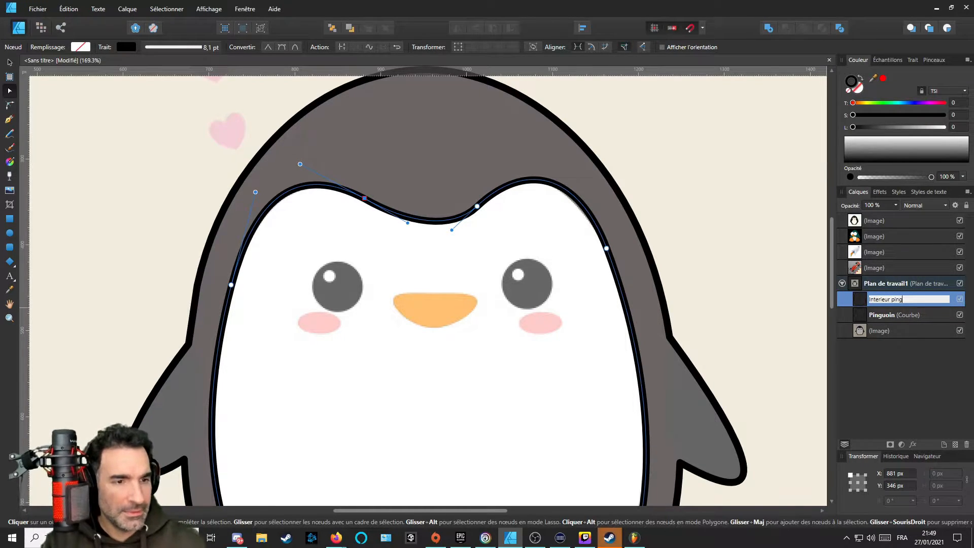
key(Return)
Nest the Interieur ping curve inside the Pinguoin curve layer and select the Pinguoin curve.
key(ctrl+0)
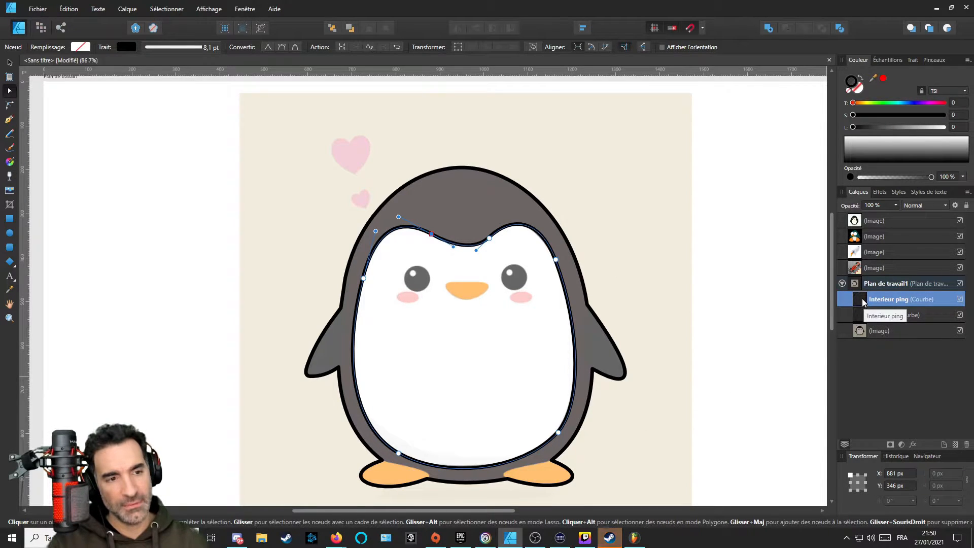
drag(862, 299, 887, 321)
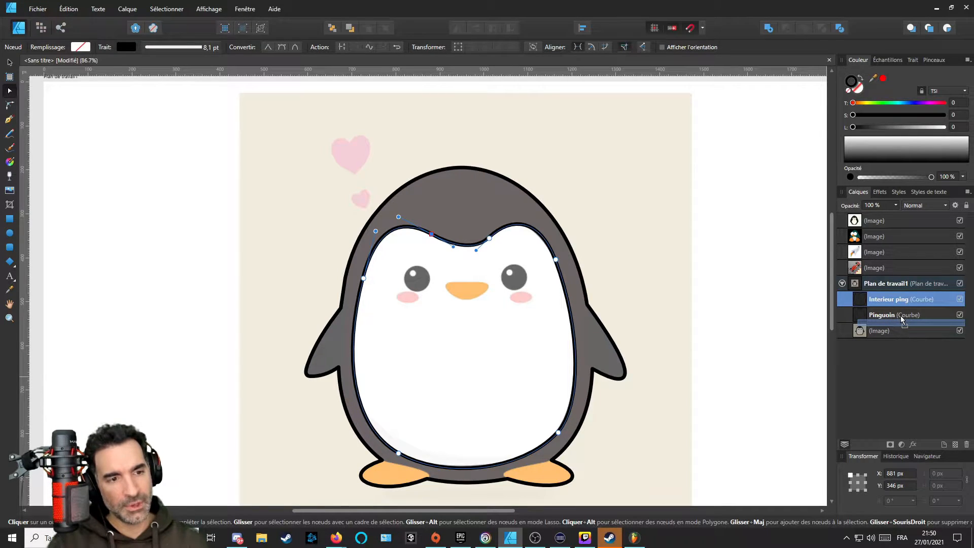
drag(900, 316, 900, 315)
click(860, 299)
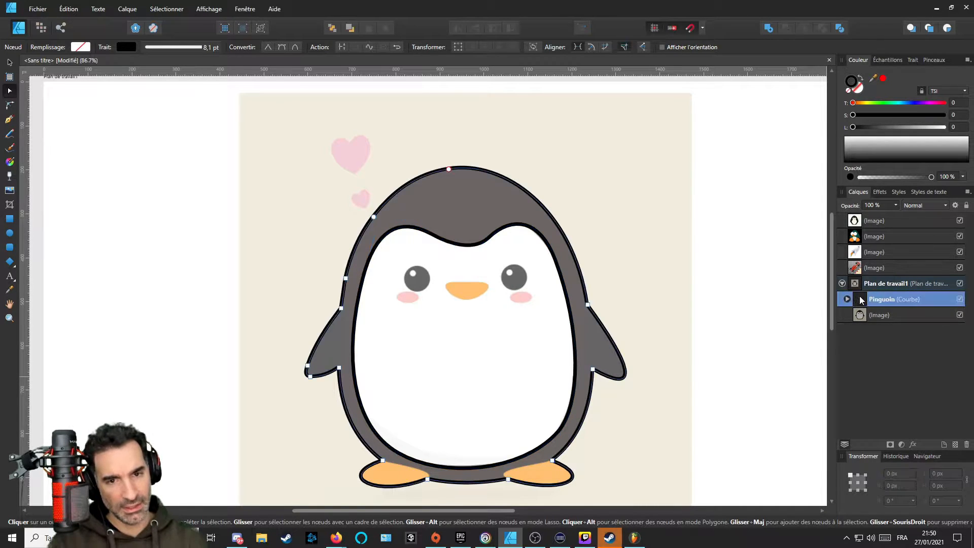
Try moving the Pinguoin curve with its nested outline to the left of the reference penguin, and undo the move.
key(ctrl+0)
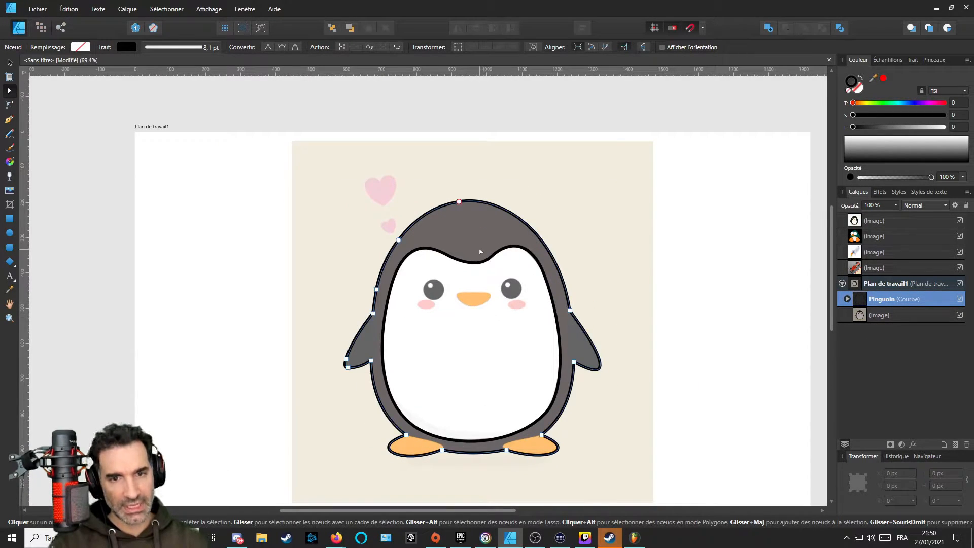
key(v)
drag(480, 251, 355, 258)
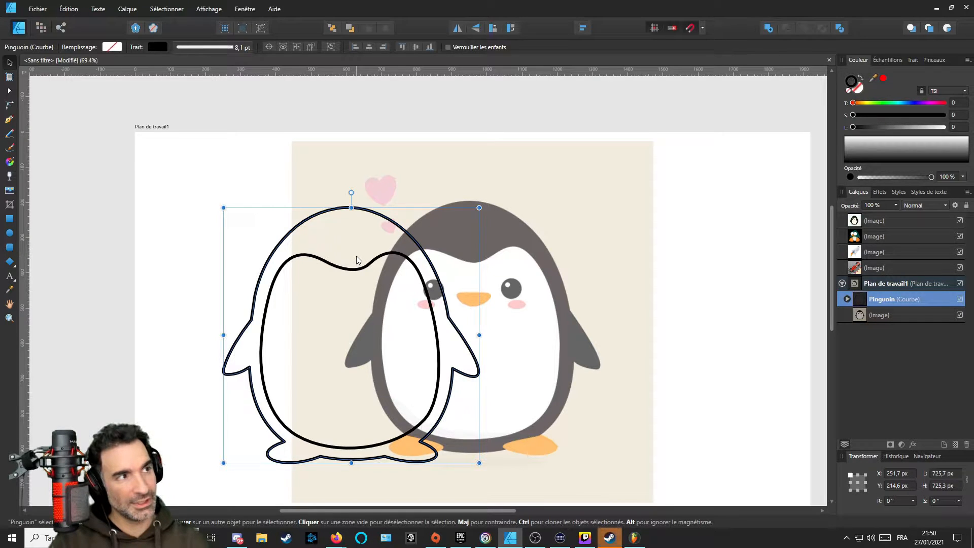
key(ctrl+z)
scroll(451, 312, up, 3)
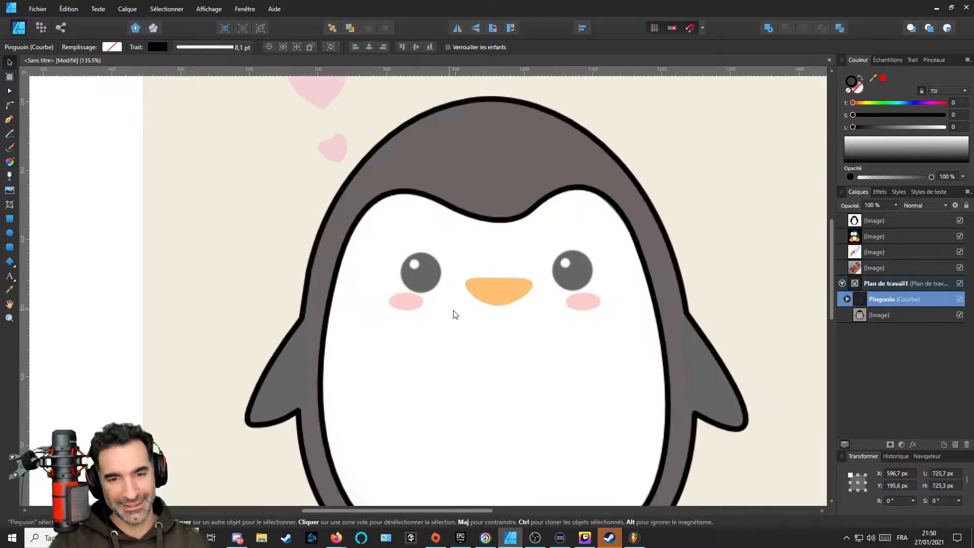
scroll(435, 274, down, 2)
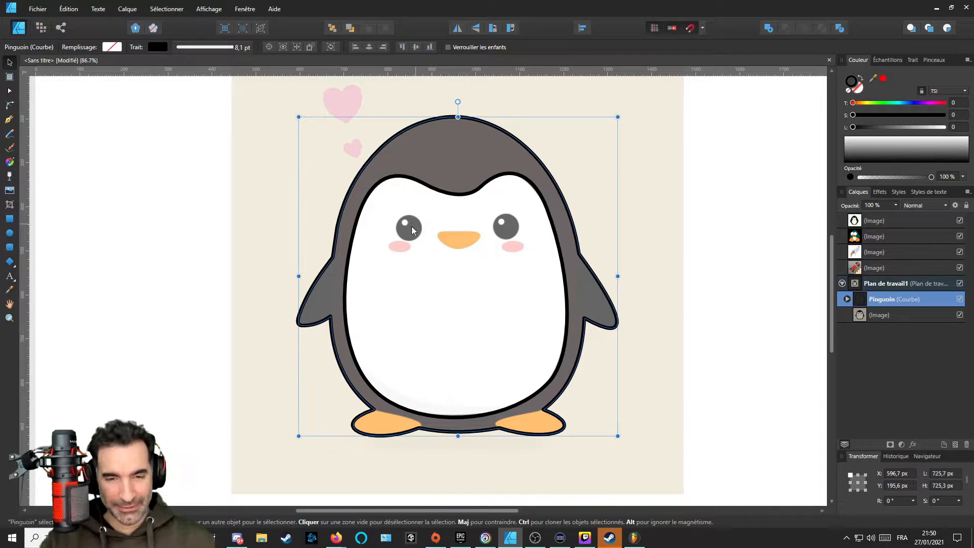
scroll(421, 254, up, 1)
scroll(416, 264, down, 1)
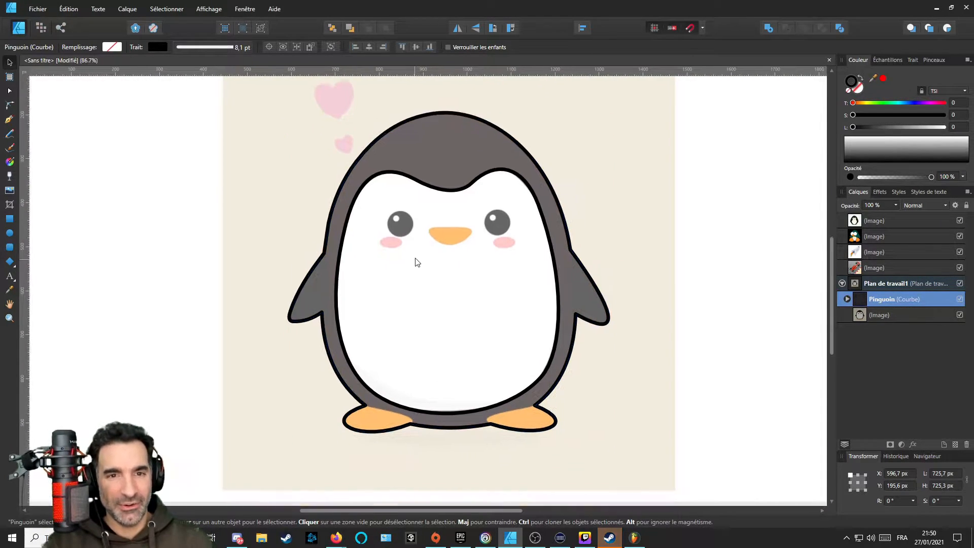
drag(417, 268, 426, 294)
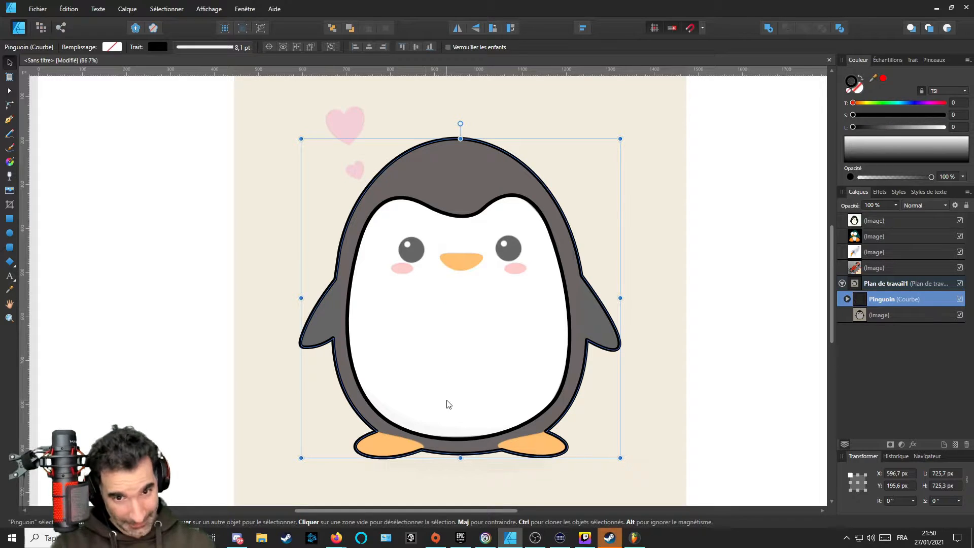
drag(445, 401, 435, 396)
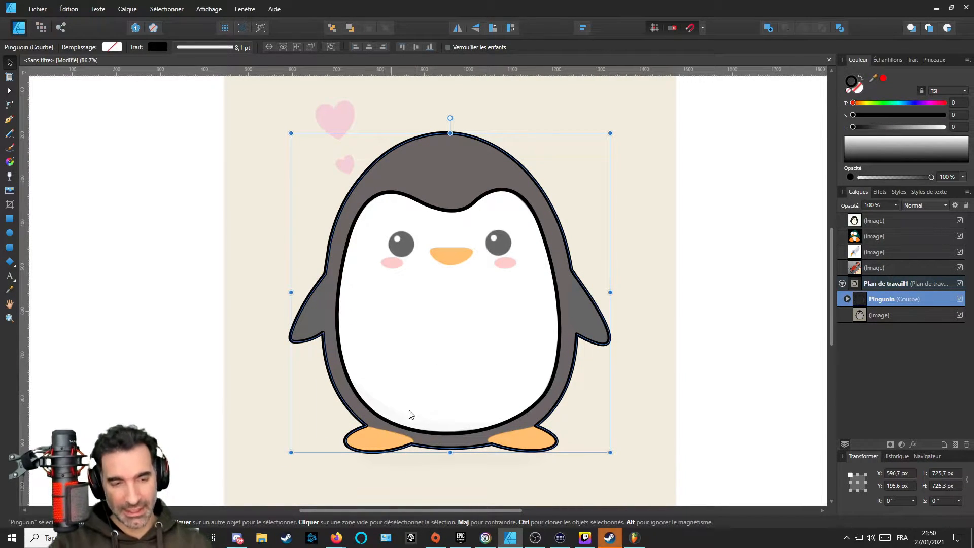
With Interieur ping selected, draw a curved Pen segment along the upper edge of the left foot, ending at its inner tip.
click(848, 300)
click(867, 315)
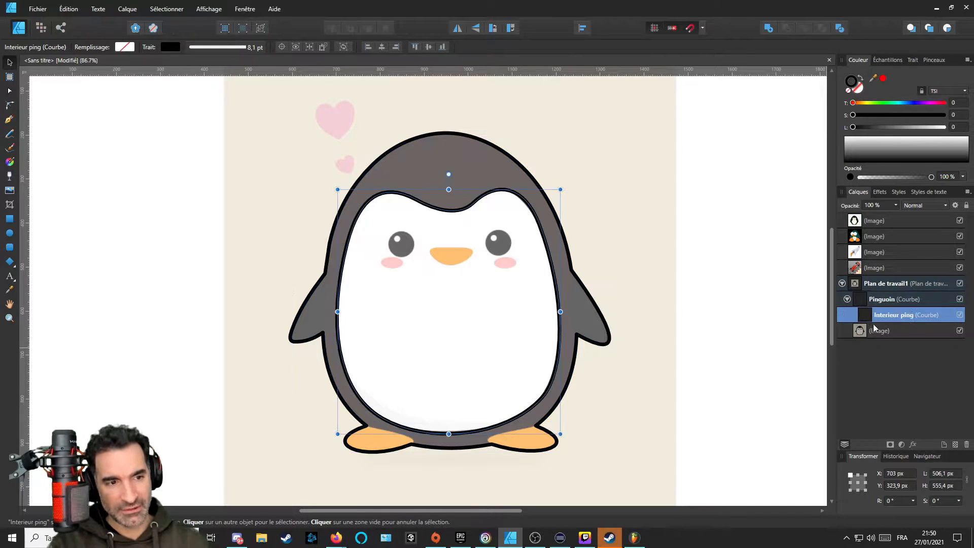
key(p)
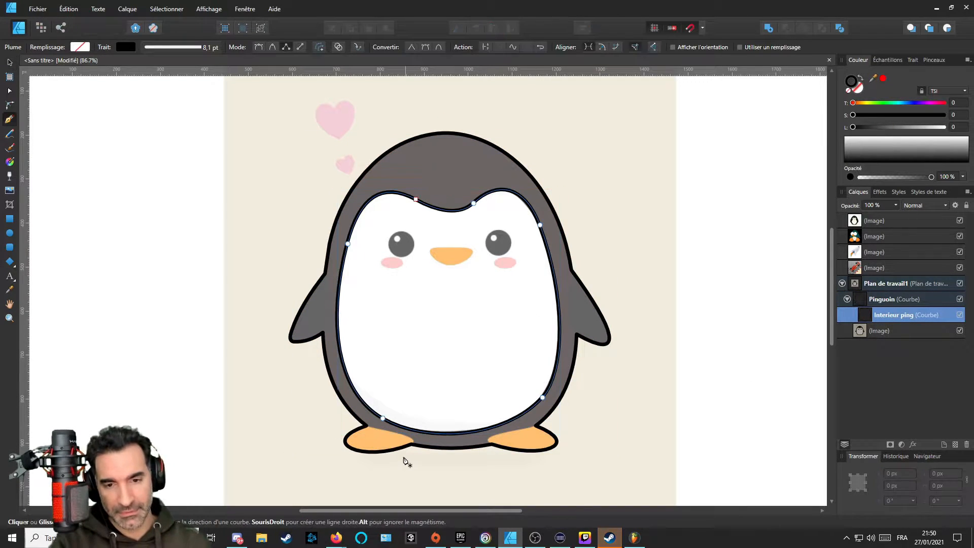
scroll(375, 432, up, 4)
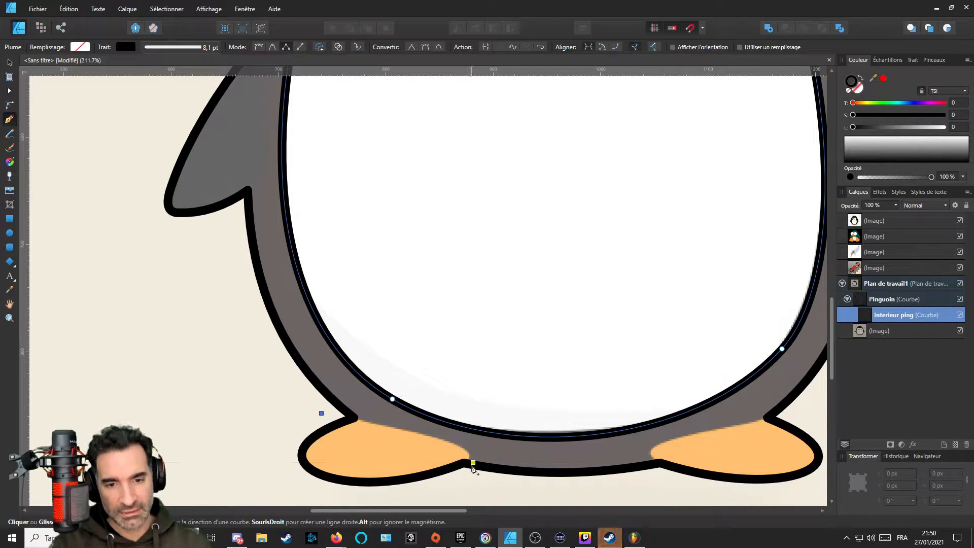
mouse_move(464, 469)
mouse_down()
mouse_move(463, 453)
mouse_move(471, 455)
mouse_up()
key(a)
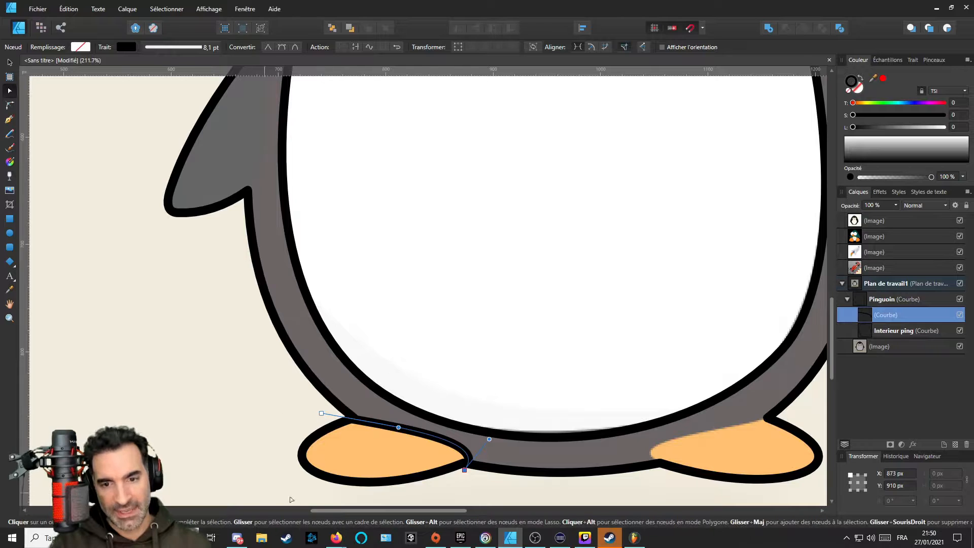
Extend the left foot curve with straight Pen segments looping outside the body outline and close the shape at its starting point.
key(ctrl+minus)
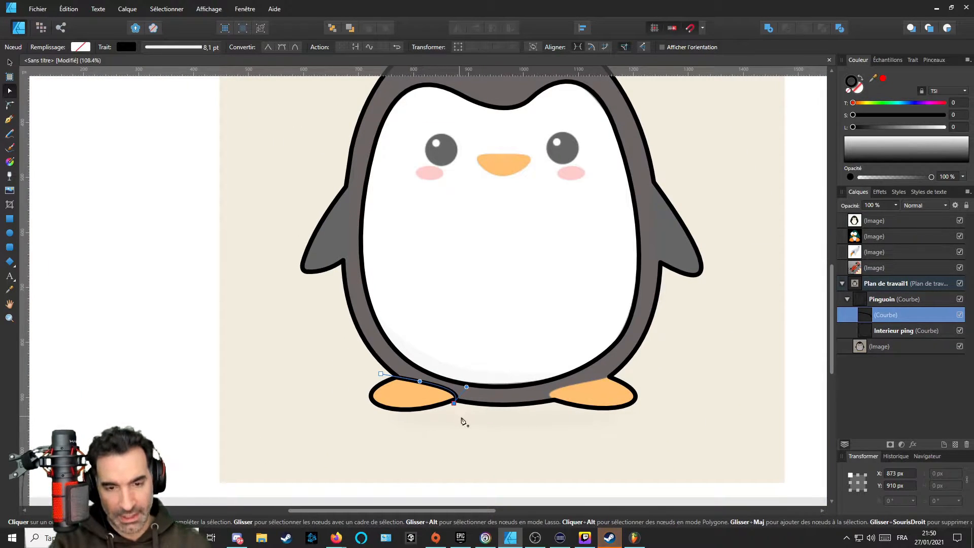
key(p)
click(445, 448)
click(360, 434)
click(331, 399)
click(350, 374)
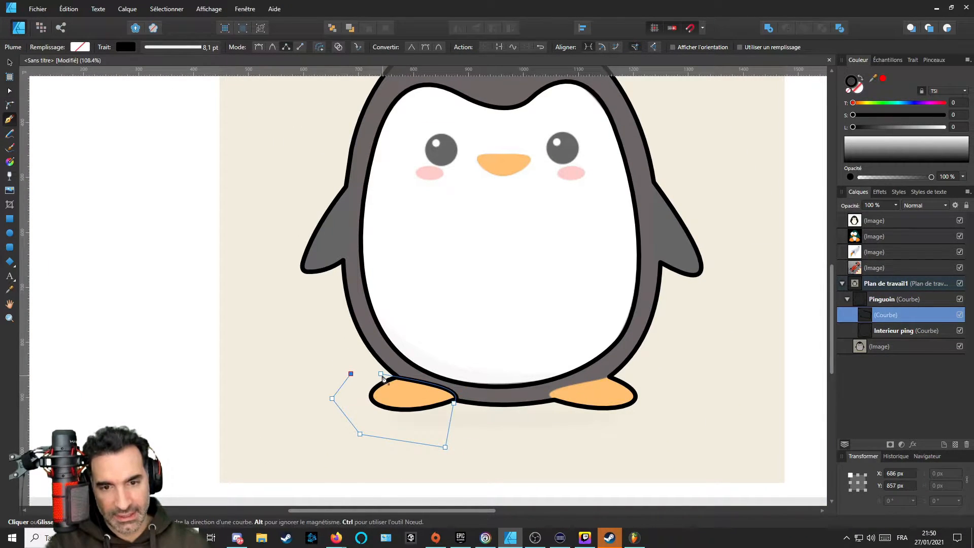
scroll(457, 401, up, 2)
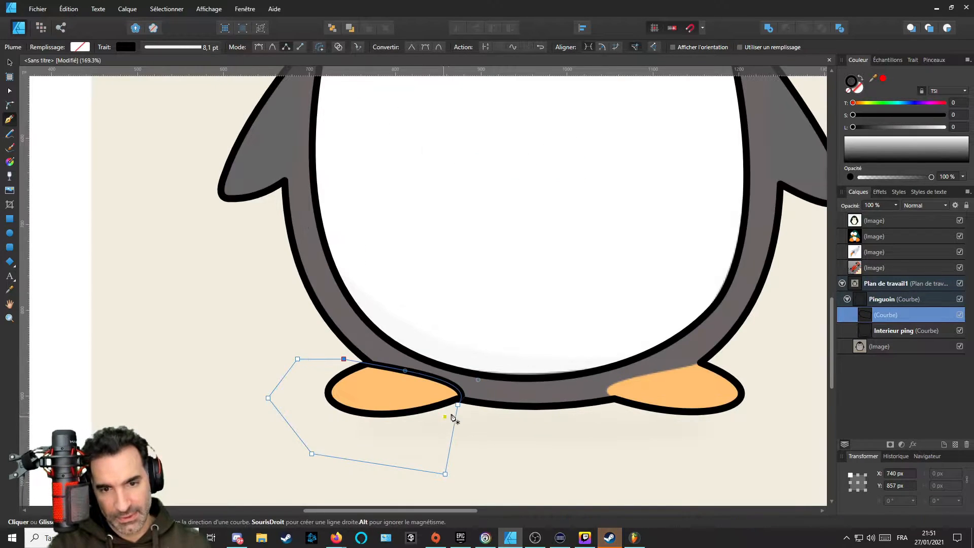
click(402, 394)
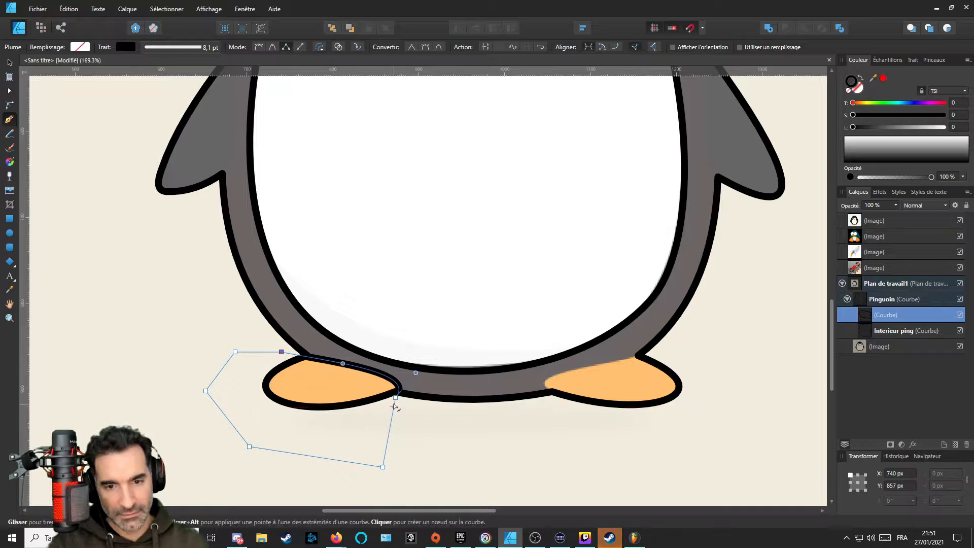
Nudge the node at the left foot's inner tip to X 872 px, Y 911 px so it meets the body outline.
scroll(411, 391, up, 3)
key(a)
drag(394, 395, 396, 397)
scroll(395, 399, down, 2)
scroll(393, 398, down, 3)
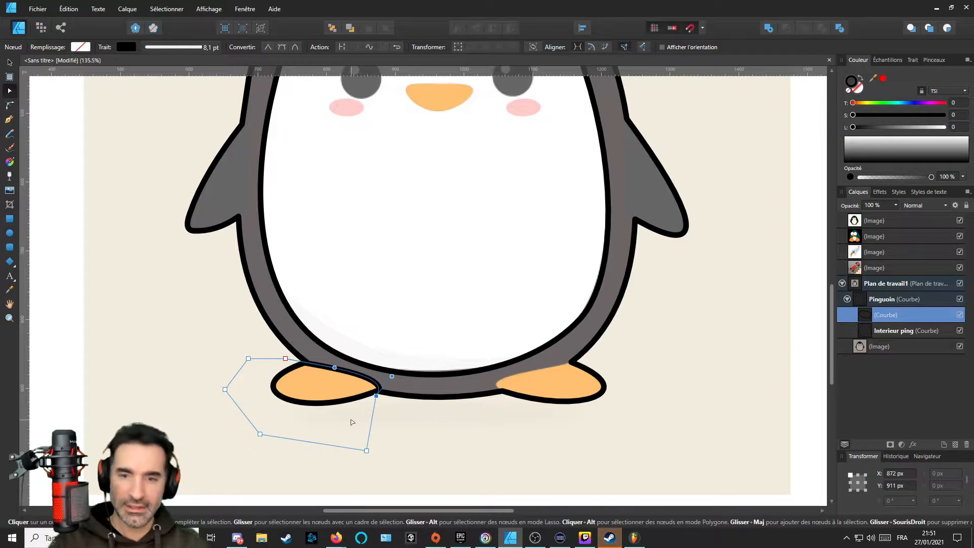
scroll(364, 412, down, 1)
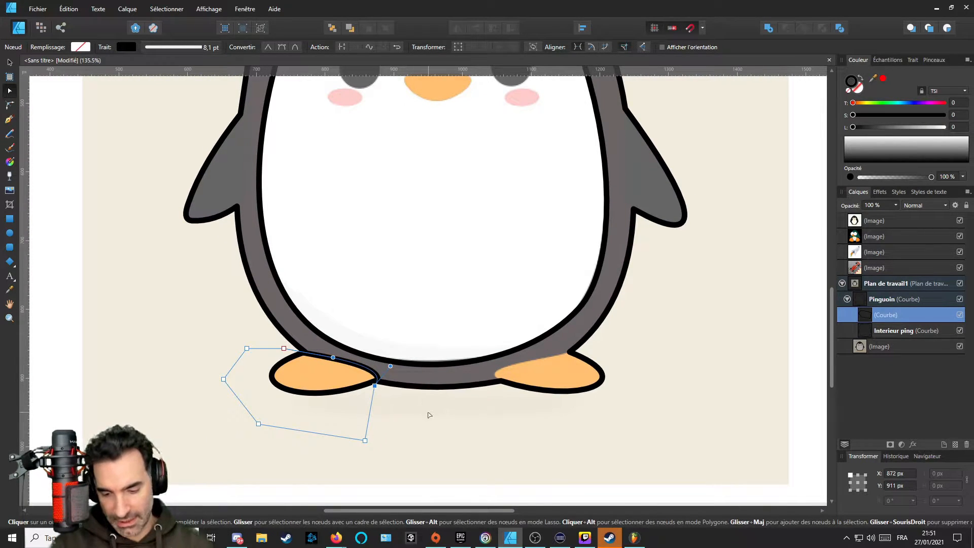
Duplicate the closed left foot curve, flip the copy horizontally and place it over the right foot.
click(8, 61)
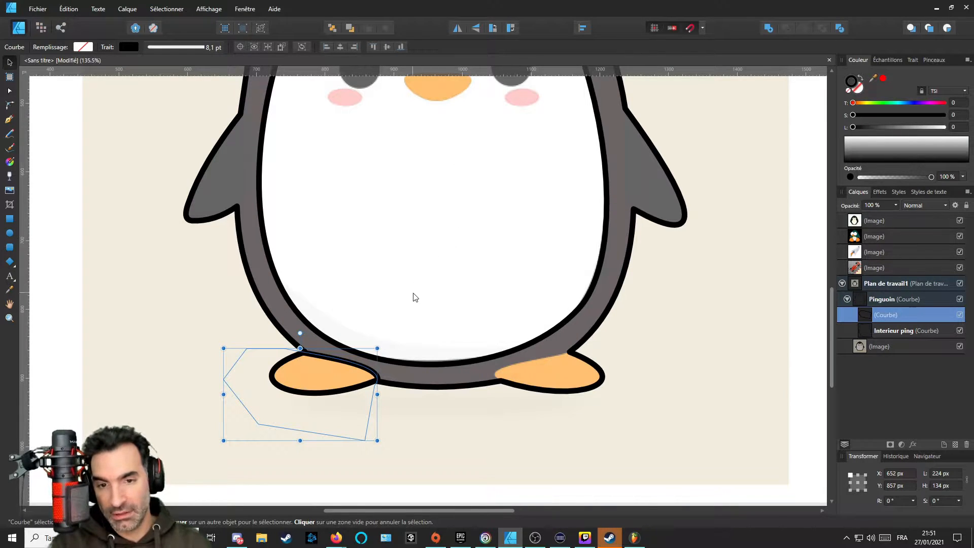
key(ctrl+j)
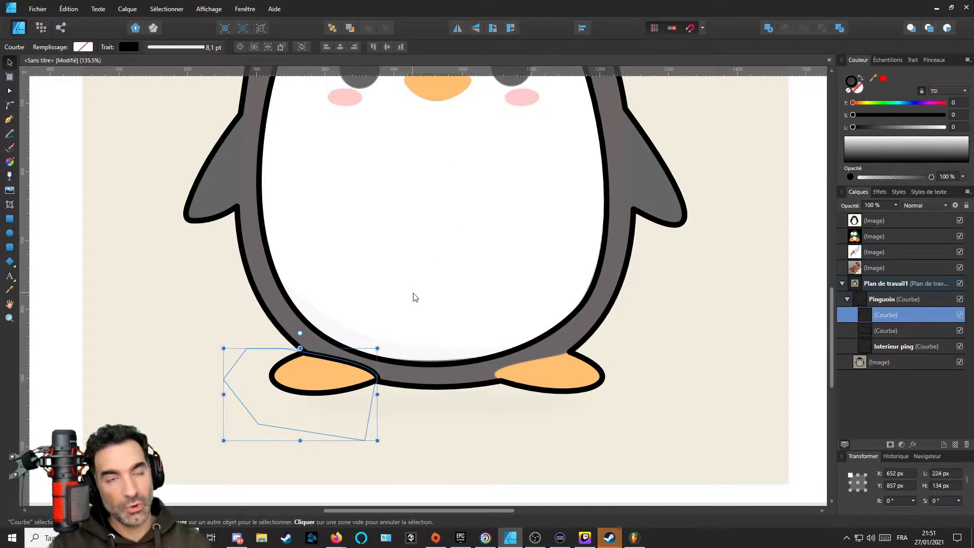
click(458, 28)
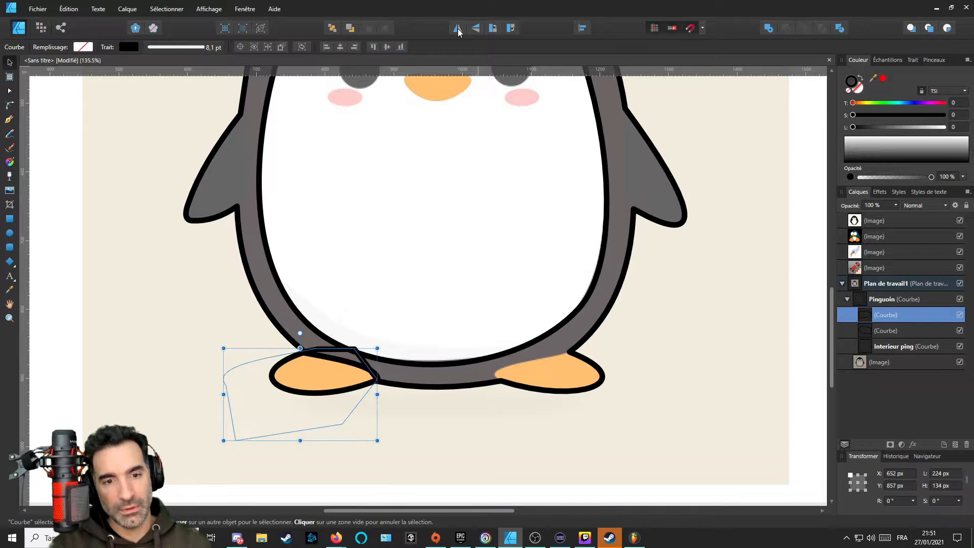
drag(321, 370, 593, 392)
Move the node at the right foot's inner tip to X 1053 px, Y 906 px so it meets the body outline.
scroll(513, 351, up, 4)
key(a)
click(477, 434)
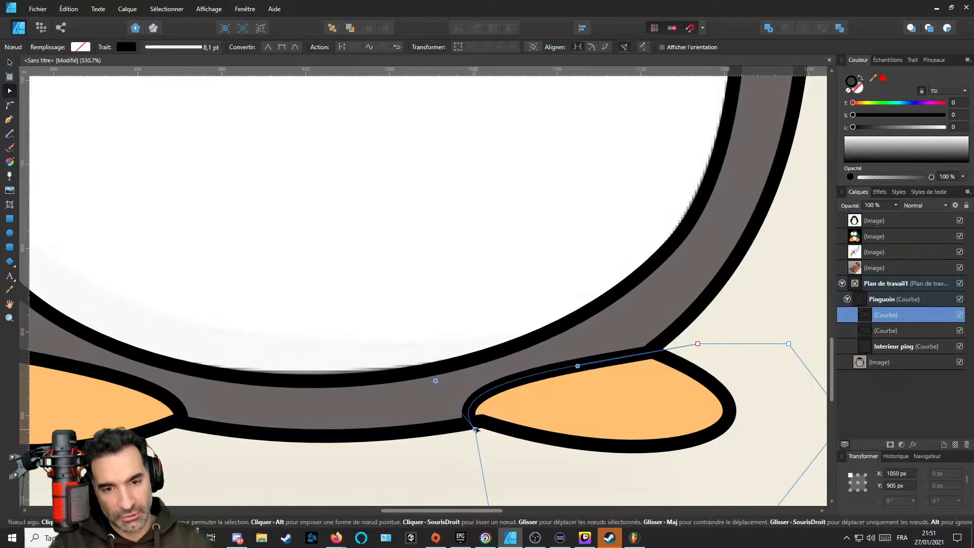
drag(477, 434, 478, 426)
scroll(478, 426, down, 7)
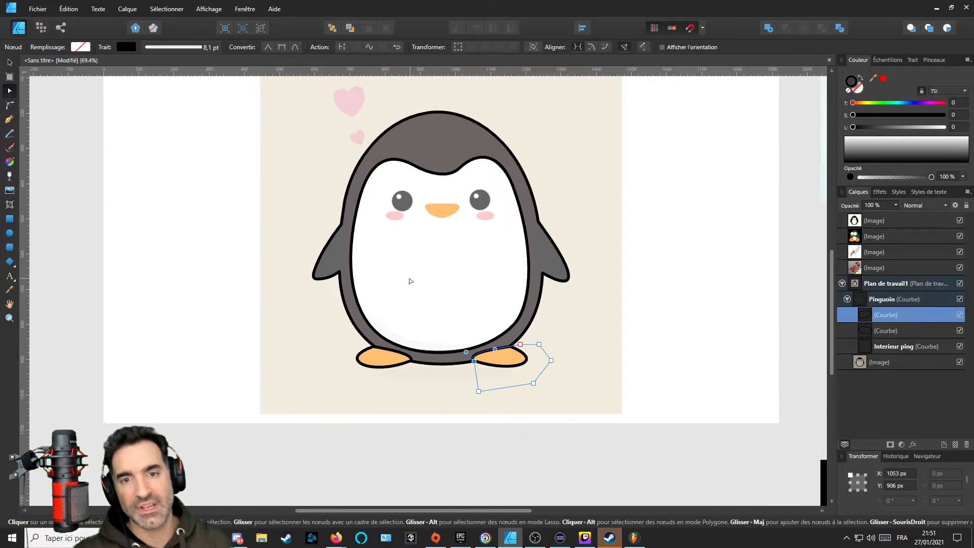
drag(446, 276, 481, 311)
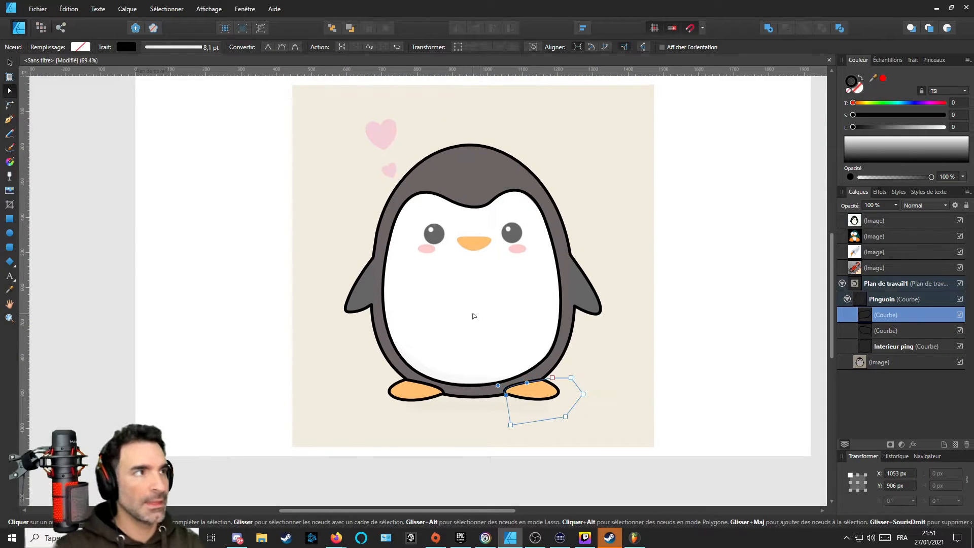
scroll(449, 288, up, 4)
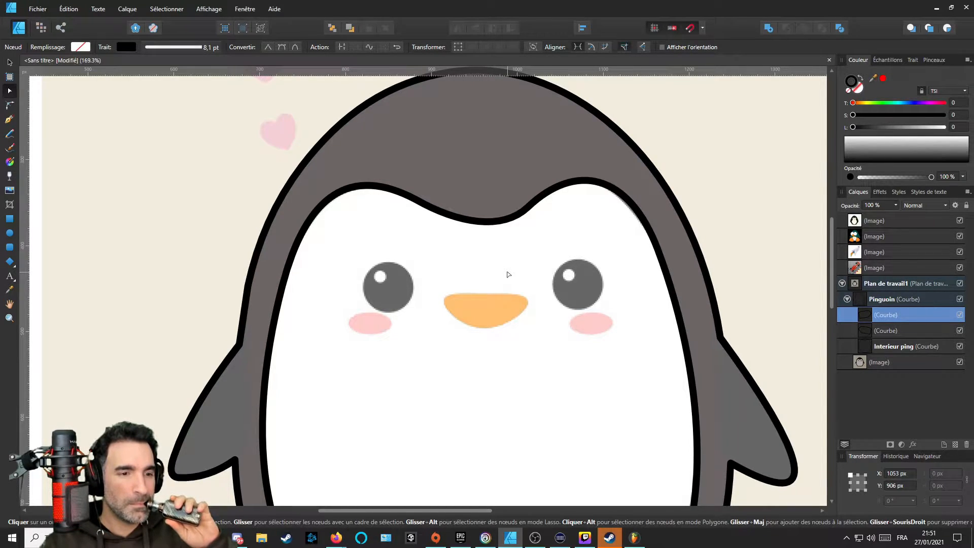
scroll(500, 275, down, 4)
scroll(476, 319, up, 1)
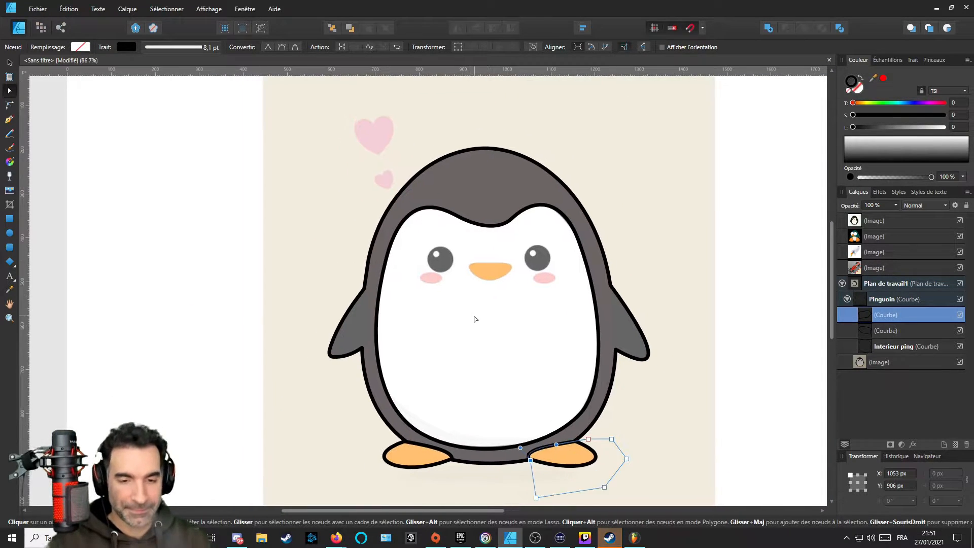
scroll(476, 319, up, 2)
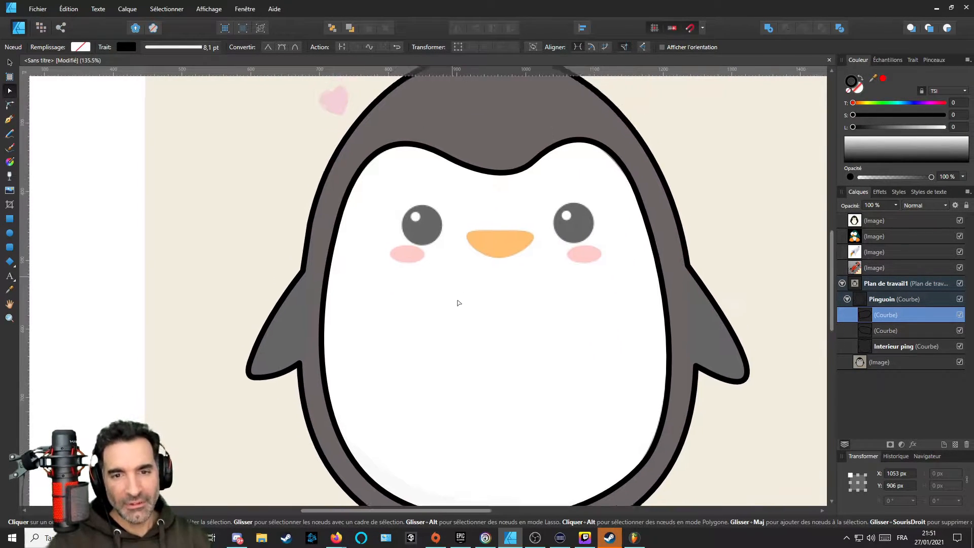
scroll(458, 300, down, 1)
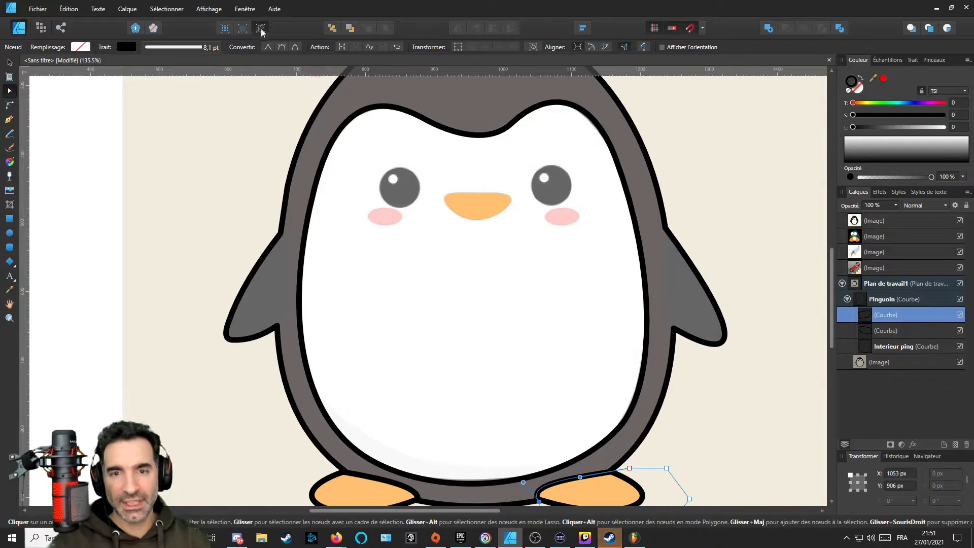
Examine all traced curves, including the parts of the feet hidden by clipping, in outline view mode and return to normal view.
key(ctrl+0)
key(ctrl+y)
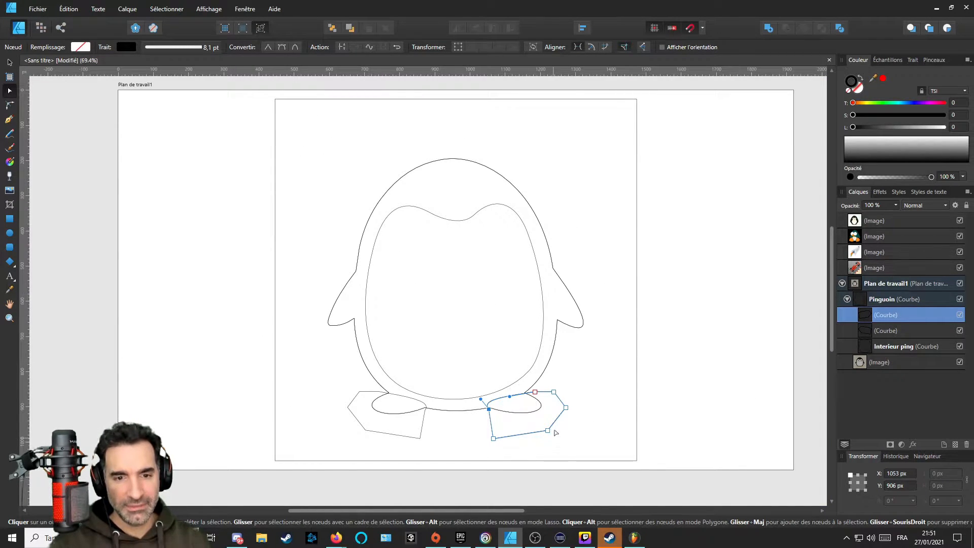
click(634, 428)
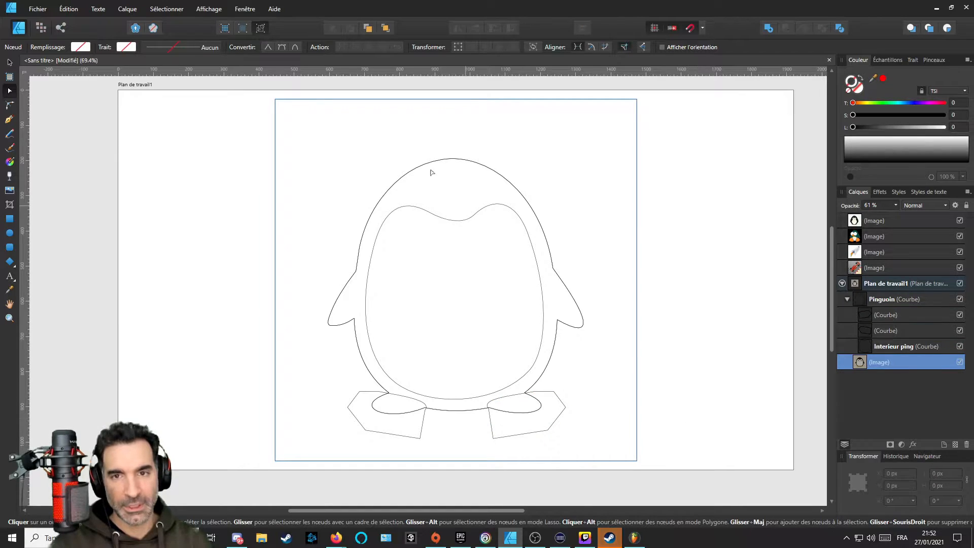
click(266, 29)
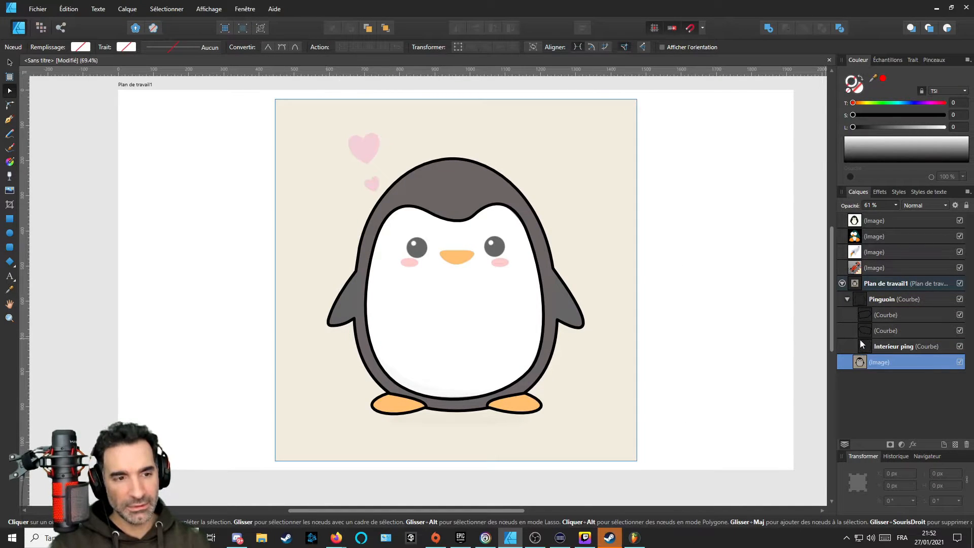
Hide the penguin reference image to inspect the traced outlines on their own, and show the image again.
click(960, 363)
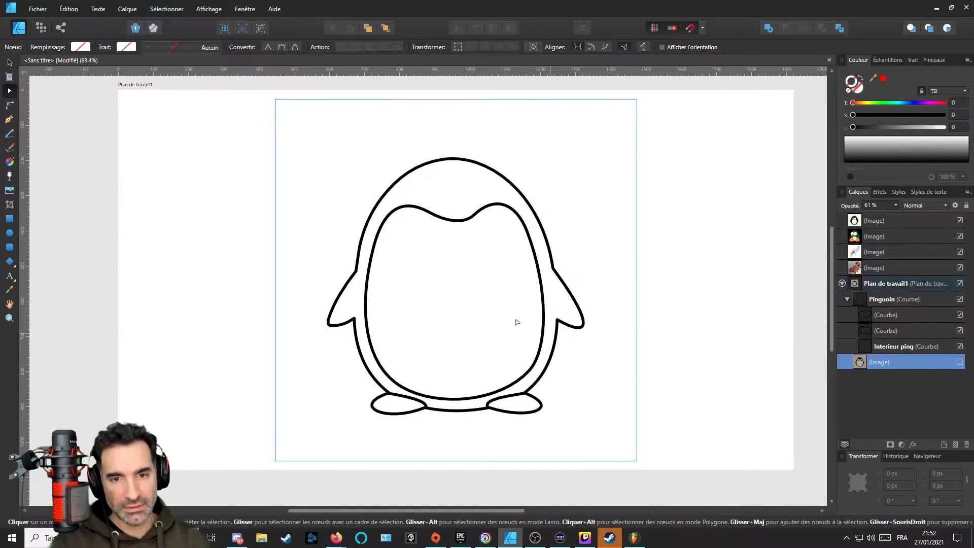
scroll(464, 308, down, 3)
scroll(464, 310, up, 2)
scroll(463, 310, up, 3)
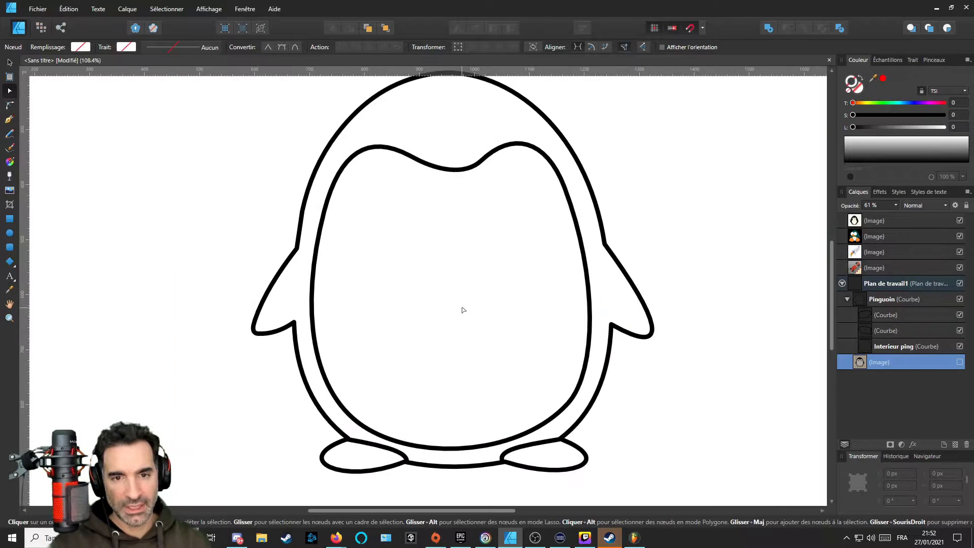
scroll(462, 307, down, 2)
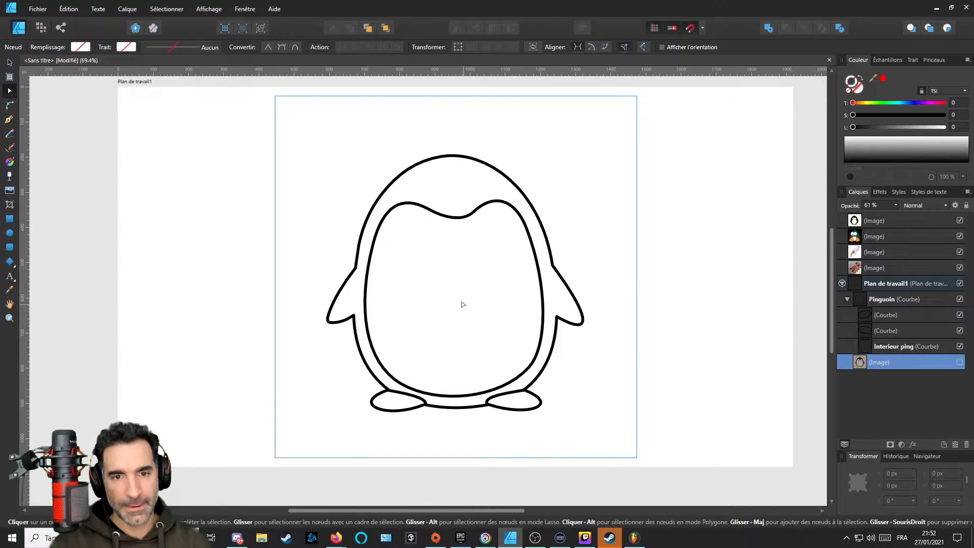
scroll(463, 306, up, 2)
click(959, 362)
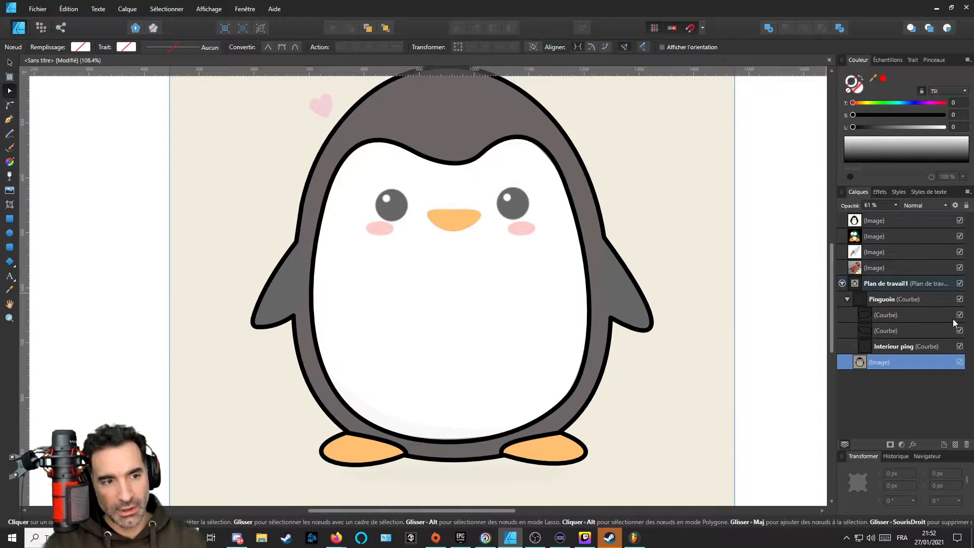
Try drawing a small circle of about 13 px at the edge of the left eye with the Ellipse tool, and undo it.
scroll(540, 302, down, 2)
scroll(513, 307, up, 5)
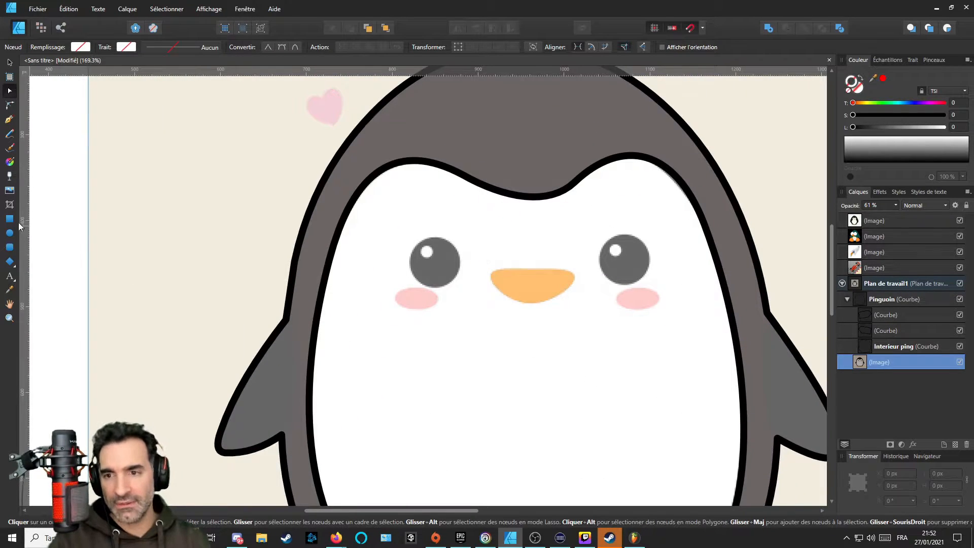
click(8, 235)
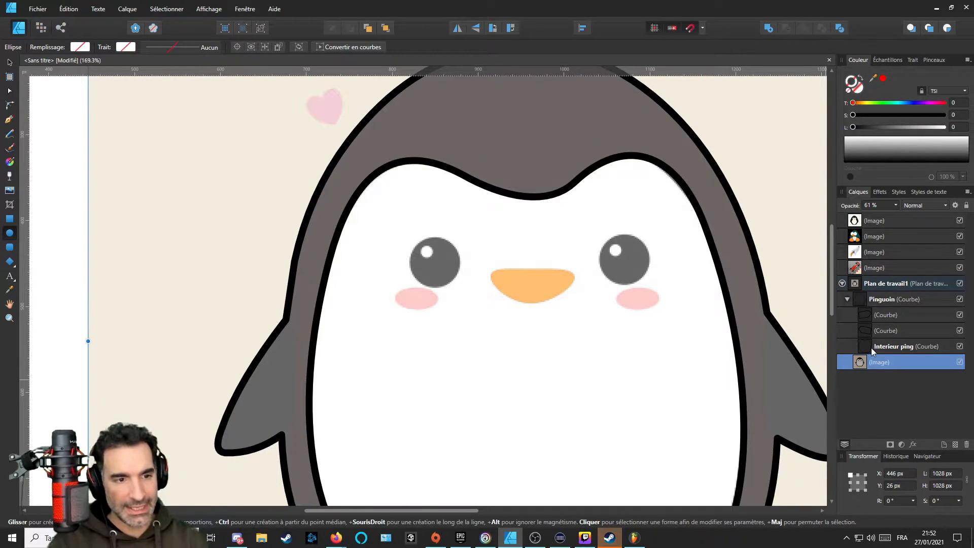
mouse_move(406, 236)
mouse_down()
mouse_move(462, 285)
mouse_move(417, 243)
mouse_up()
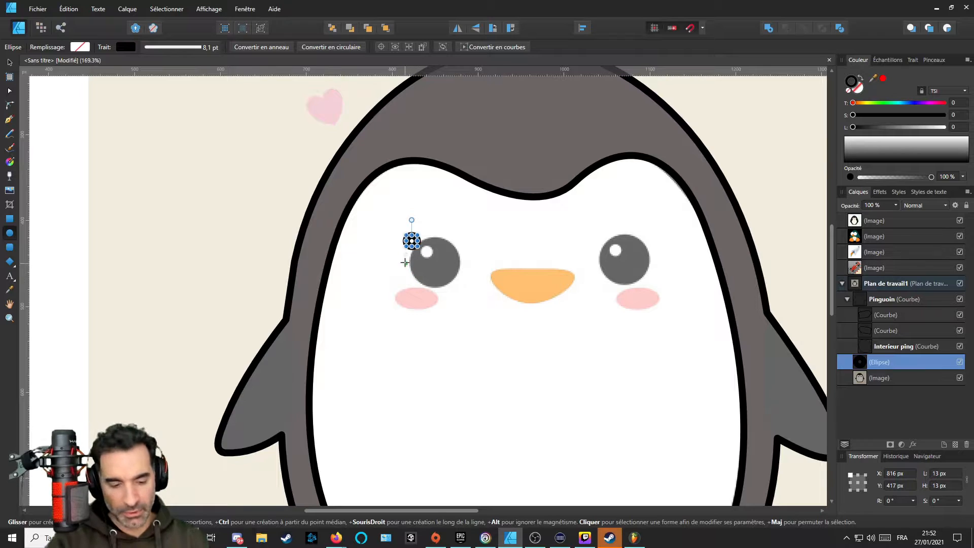
key(ctrl+z)
Draw a test ellipse of about 50 by 58 px beside the left eye and delete it.
mouse_move(375, 254)
mouse_down()
mouse_move(388, 282)
mouse_move(414, 297)
mouse_move(453, 262)
mouse_move(424, 206)
mouse_move(340, 221)
mouse_move(413, 305)
mouse_move(447, 265)
mouse_move(418, 265)
mouse_move(383, 217)
mouse_move(467, 196)
mouse_move(515, 312)
mouse_move(341, 258)
mouse_move(421, 183)
mouse_move(522, 244)
mouse_move(355, 300)
mouse_move(347, 193)
mouse_move(431, 201)
mouse_move(460, 287)
mouse_move(387, 350)
mouse_move(335, 333)
mouse_move(328, 232)
mouse_move(385, 163)
mouse_move(461, 212)
mouse_move(430, 300)
mouse_move(402, 268)
mouse_move(383, 184)
mouse_move(496, 182)
mouse_move(525, 351)
mouse_move(350, 411)
mouse_move(272, 184)
mouse_move(424, 163)
mouse_move(422, 333)
mouse_move(312, 206)
mouse_move(415, 203)
mouse_move(446, 257)
mouse_move(406, 320)
mouse_move(379, 223)
mouse_move(429, 267)
mouse_move(440, 264)
mouse_move(421, 272)
mouse_move(458, 318)
mouse_move(405, 329)
mouse_move(398, 277)
mouse_move(391, 260)
mouse_move(373, 255)
mouse_move(388, 275)
mouse_up()
mouse_move(404, 306)
mouse_down()
mouse_move(422, 347)
mouse_move(402, 294)
mouse_move(431, 364)
mouse_move(409, 296)
mouse_move(423, 329)
mouse_move(418, 295)
mouse_move(385, 263)
mouse_move(396, 280)
mouse_up()
click(10, 63)
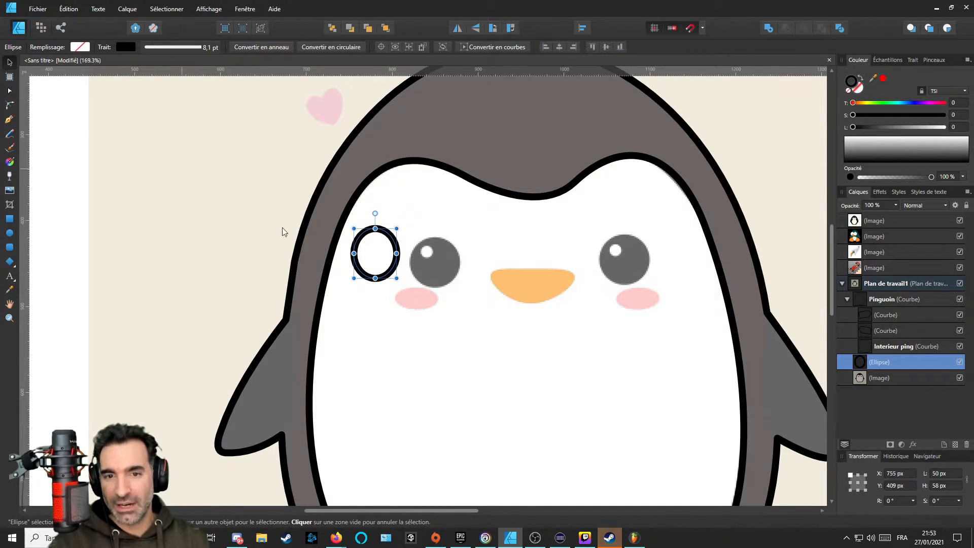
key(Delete)
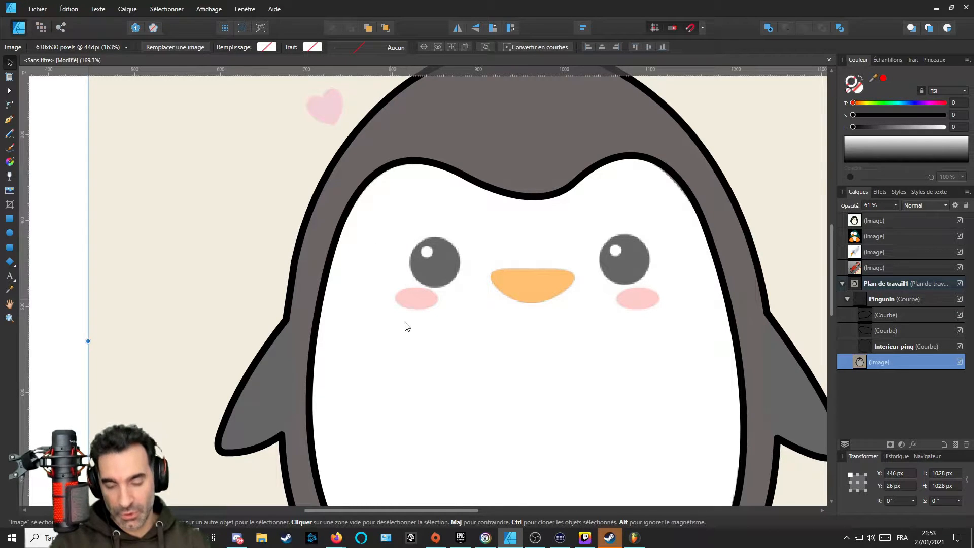
Draw a 60 px circle over the penguin's left eye, from its centre outward, with the Ellipse tool.
key(p)
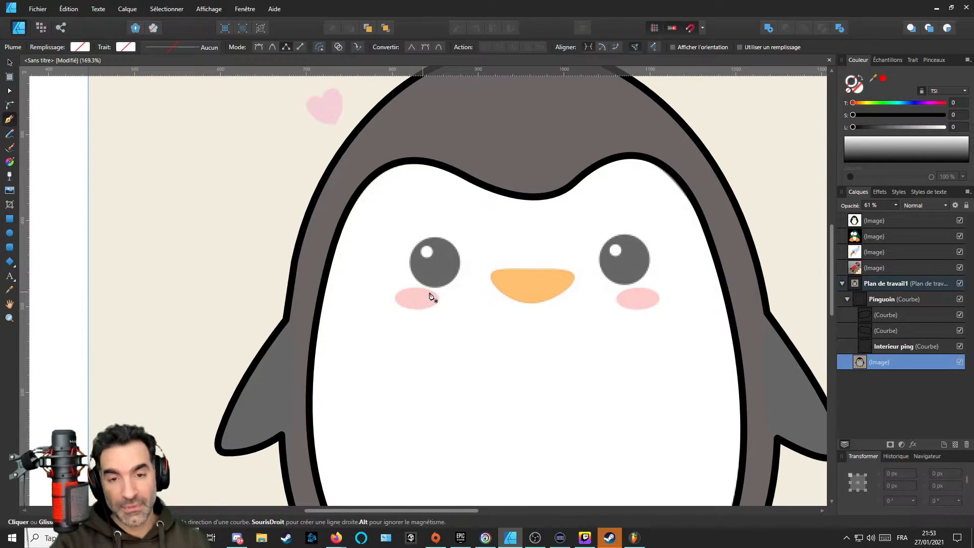
click(9, 233)
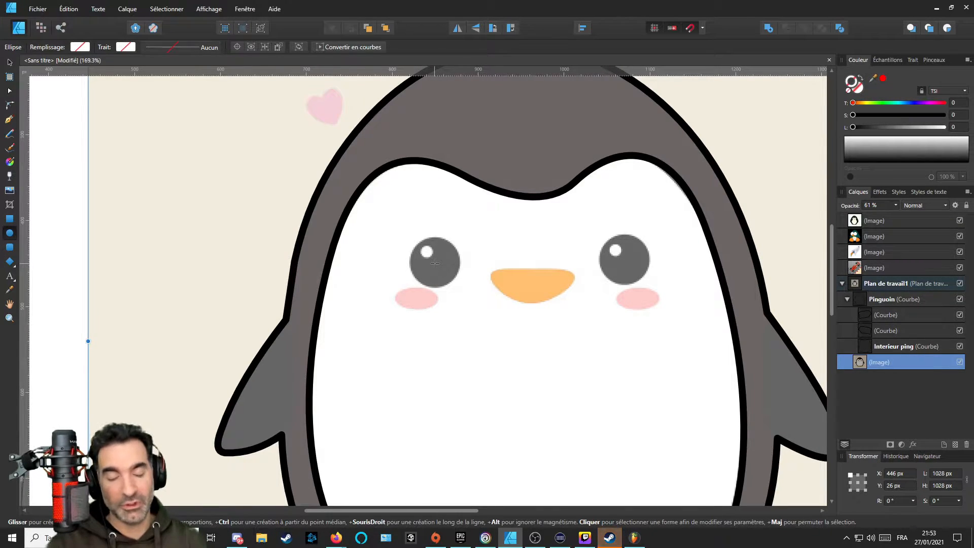
drag(435, 264, 455, 295)
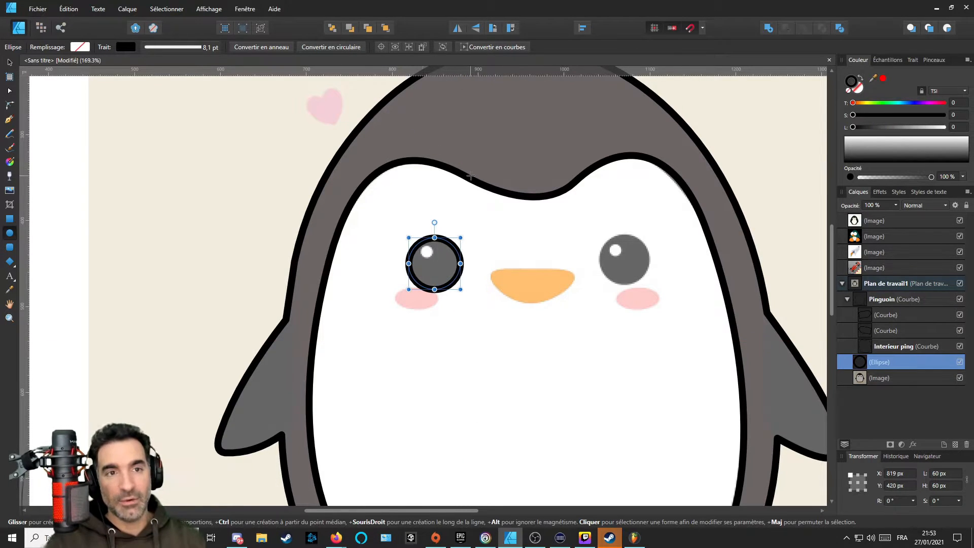
Duplicate the left eye circle and place the copy over the right eye at X 1041 px, Y 417 px.
click(8, 62)
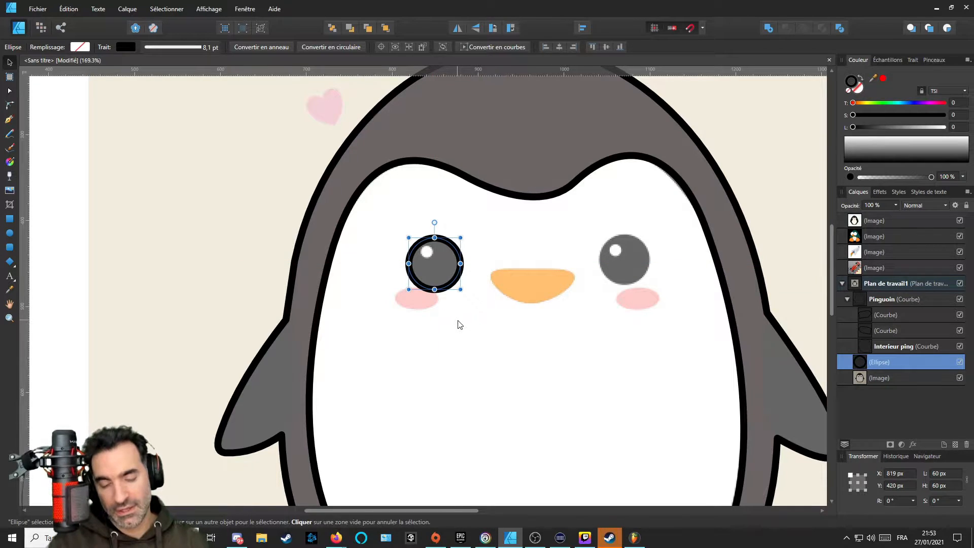
key(ctrl+j)
drag(452, 282, 647, 283)
scroll(634, 279, up, 4)
scroll(644, 282, down, 4)
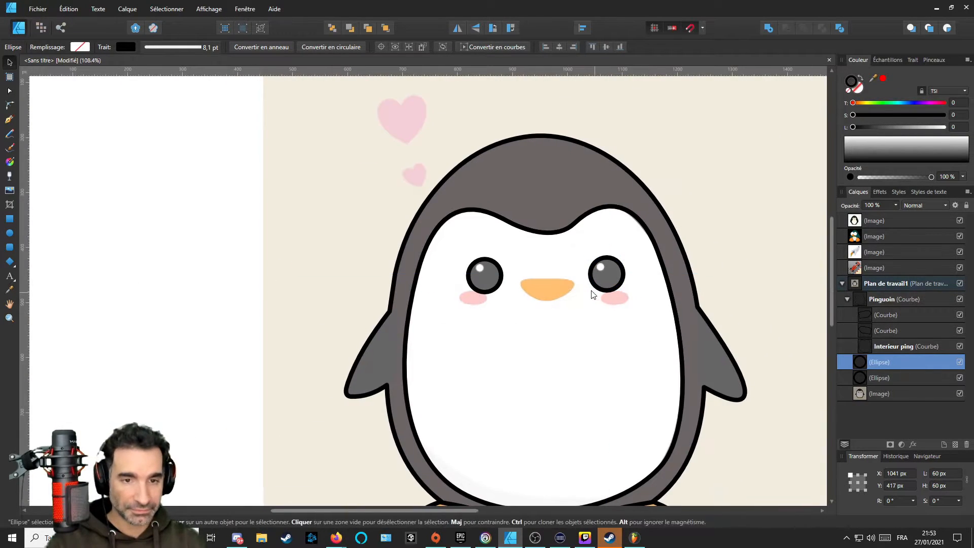
scroll(510, 271, up, 3)
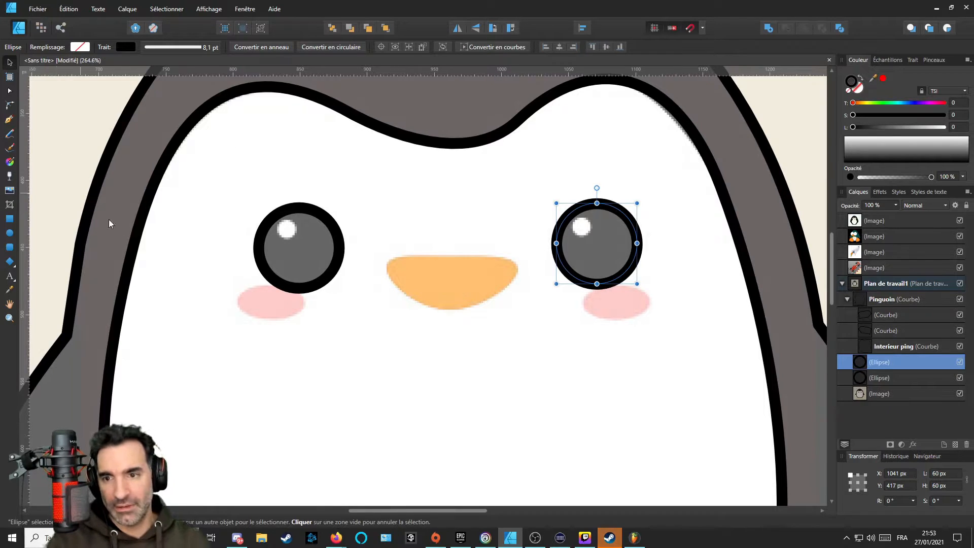
scroll(410, 317, down, 2)
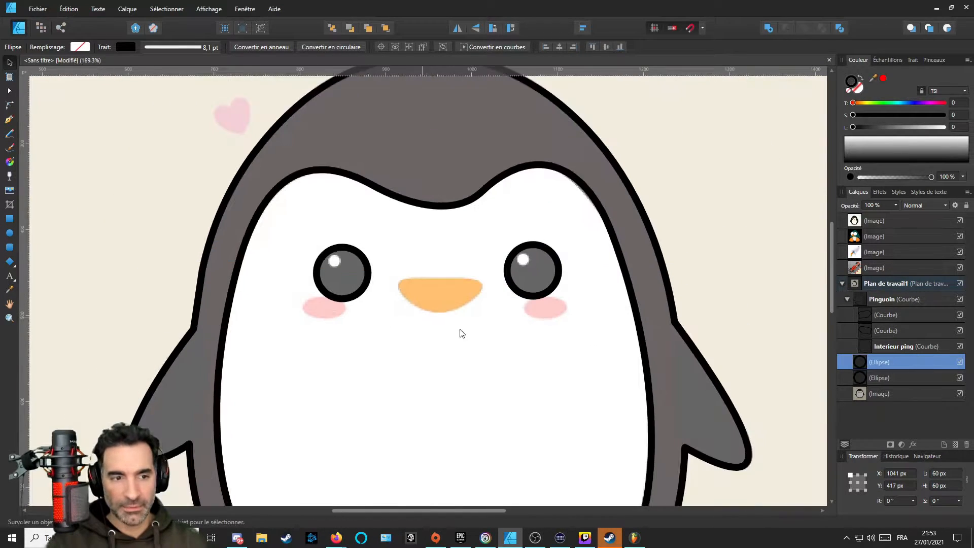
Draw a 20 px circle over the left eye's white highlight and align it at X 830 px, Y 426 px.
click(9, 233)
scroll(333, 261, up, 5)
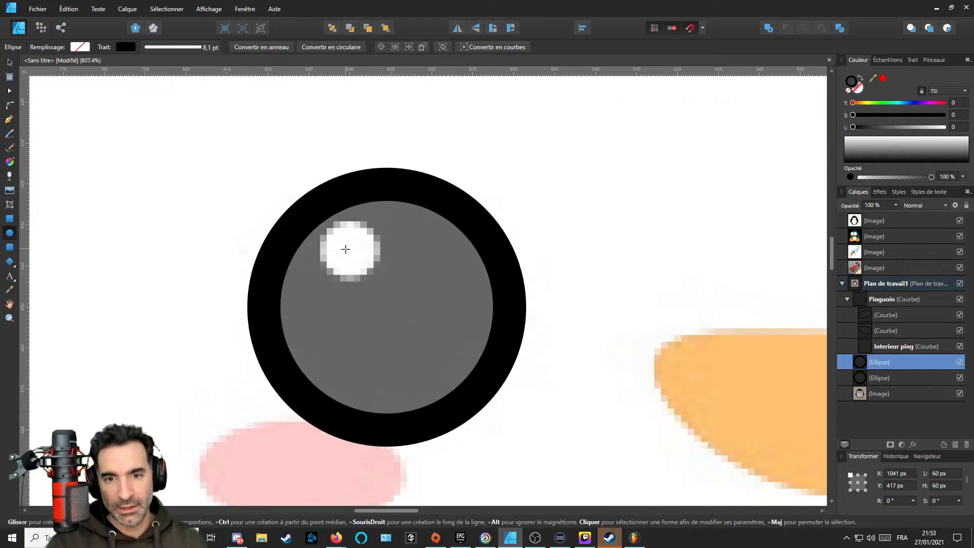
drag(348, 248, 374, 306)
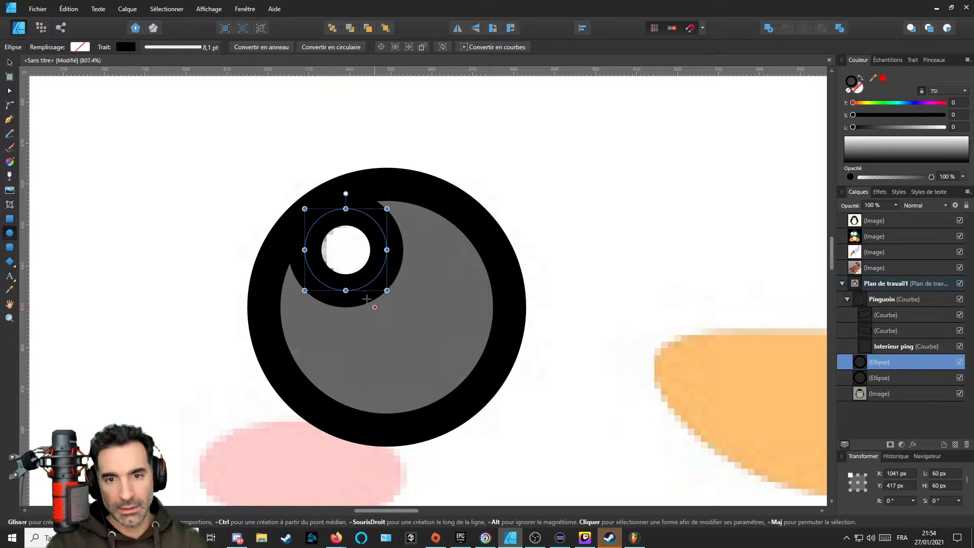
click(9, 62)
drag(330, 248, 334, 248)
scroll(338, 251, down, 5)
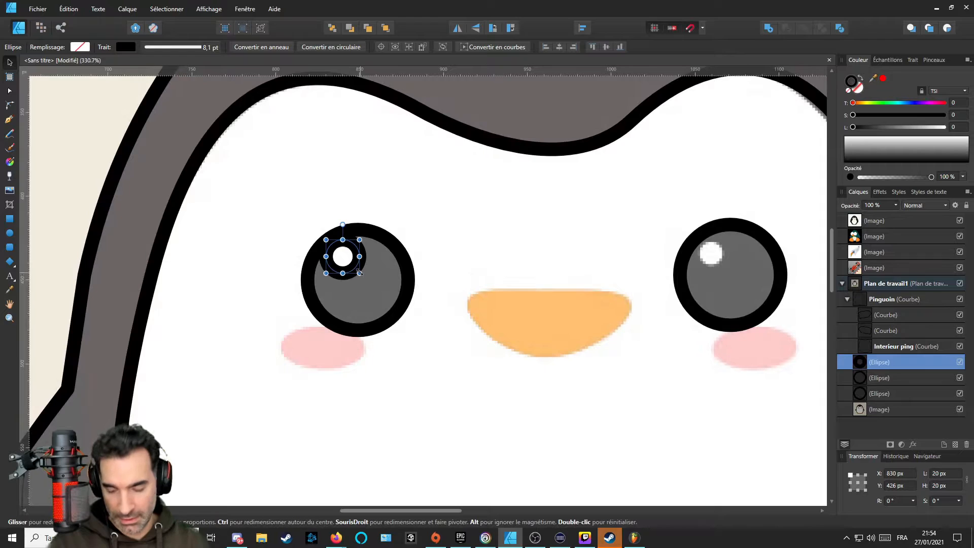
Duplicate the highlight circle and align the copy with the right eye's highlight at X 1049 px, Y 424 px.
key(ctrl+j)
drag(357, 272, 737, 262)
scroll(737, 262, up, 3)
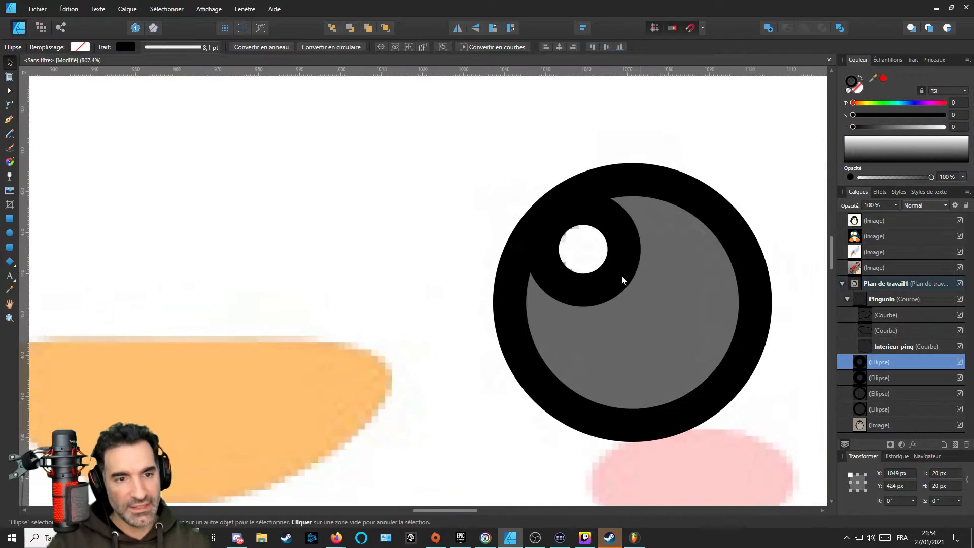
drag(622, 282, 620, 285)
scroll(550, 199, down, 3)
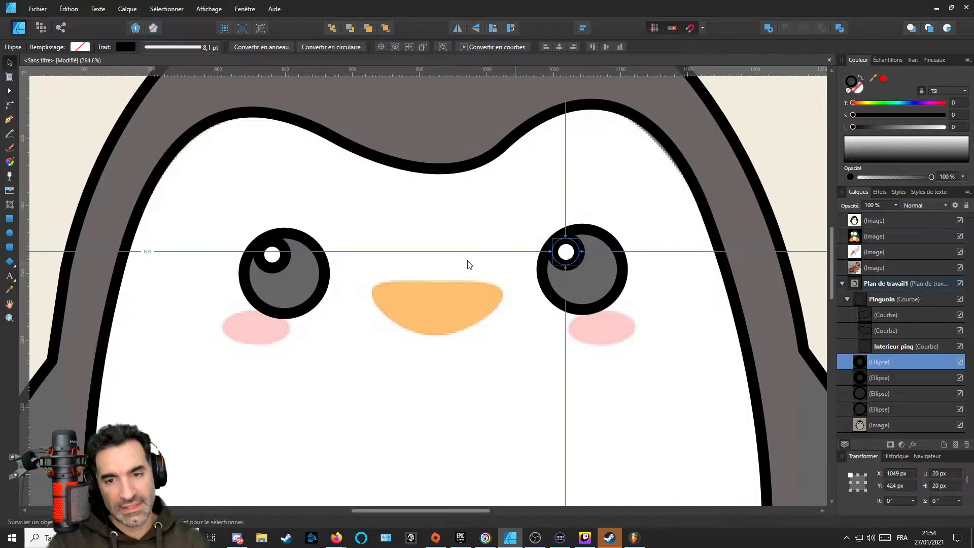
scroll(442, 264, up, 1)
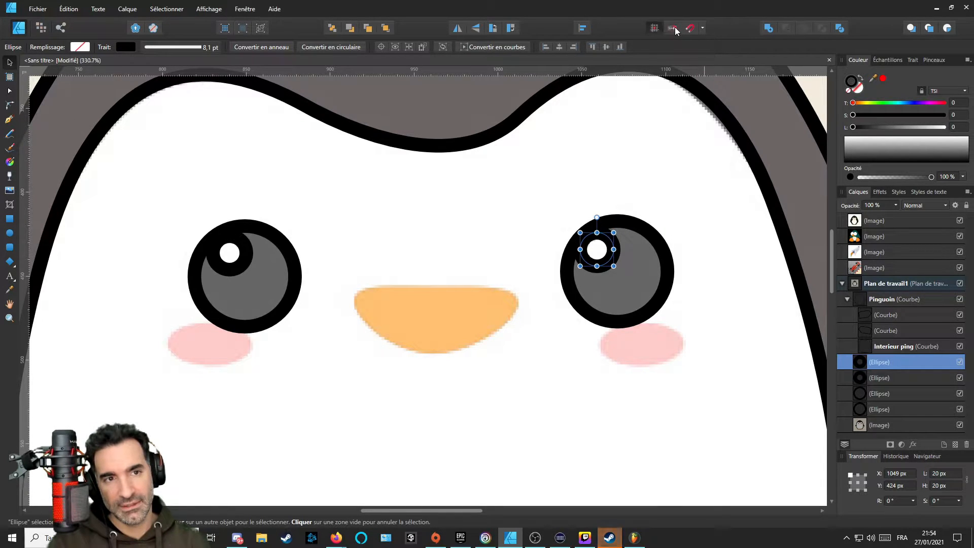
Cut the small highlight circle of the left eye to the clipboard.
scroll(422, 287, down, 3)
scroll(388, 246, up, 3)
click(378, 252)
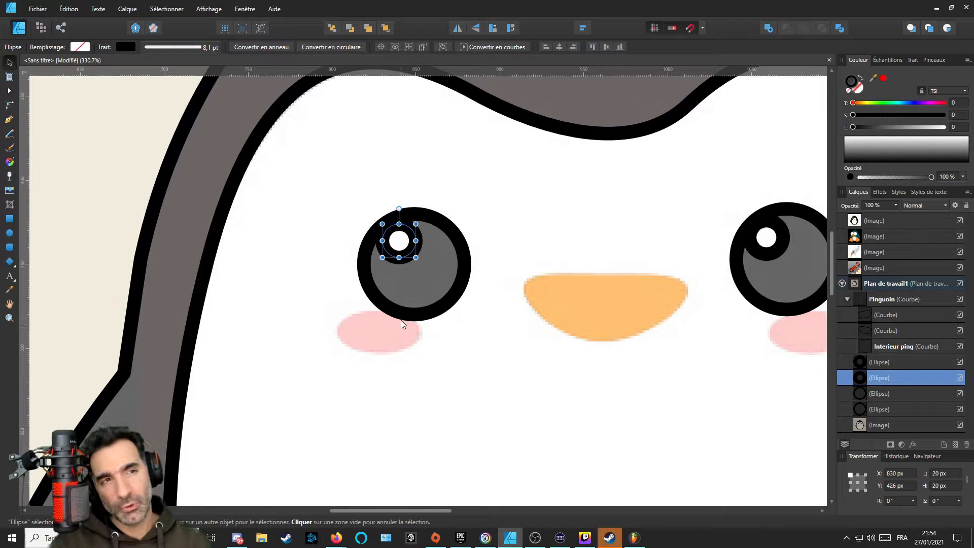
key(Delete)
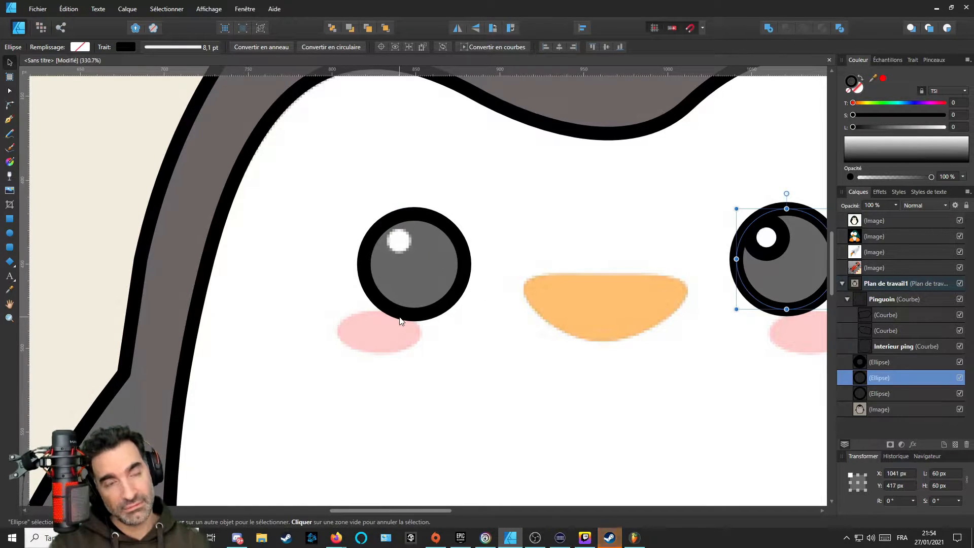
Switch to Soundtrack by Twitch to check the music volume, and minimise its window.
click(586, 538)
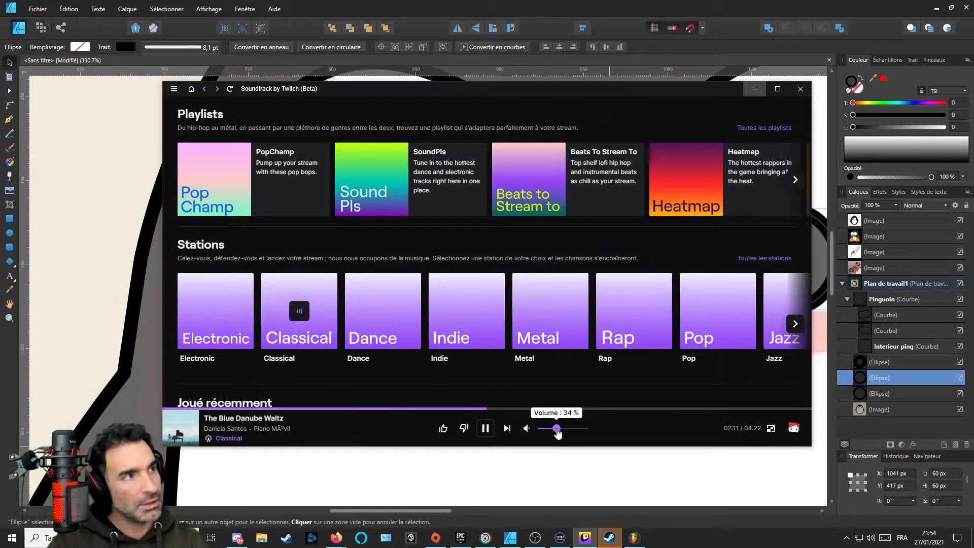
click(755, 88)
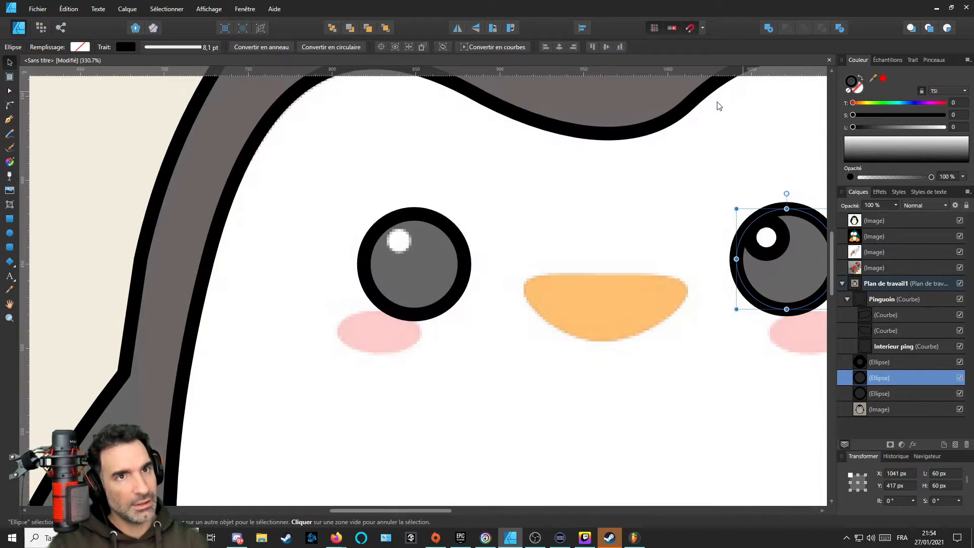
Paste the cut highlight circle inside the left eye's 60 px ellipse so that it is nested in it.
scroll(417, 241, up, 4)
click(410, 166)
scroll(423, 242, down, 3)
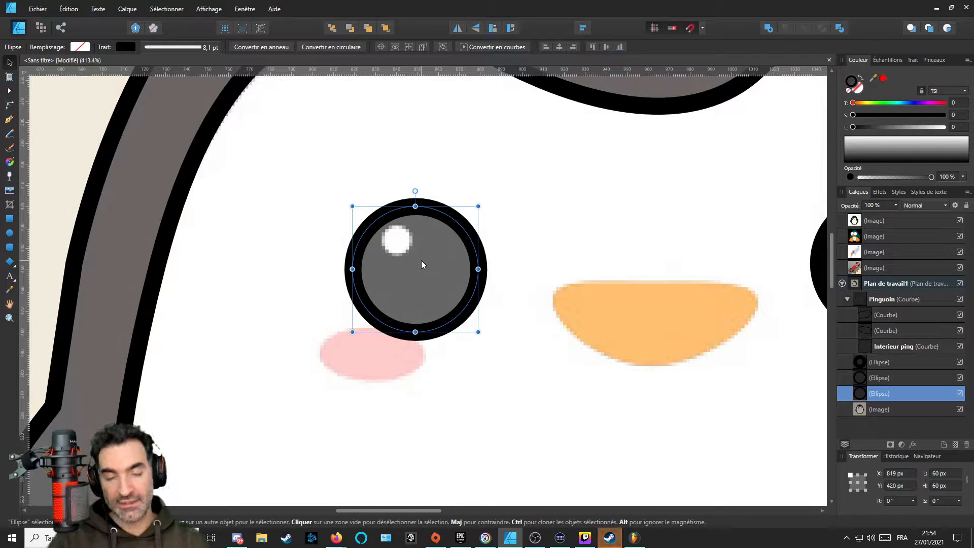
key(ctrl+v)
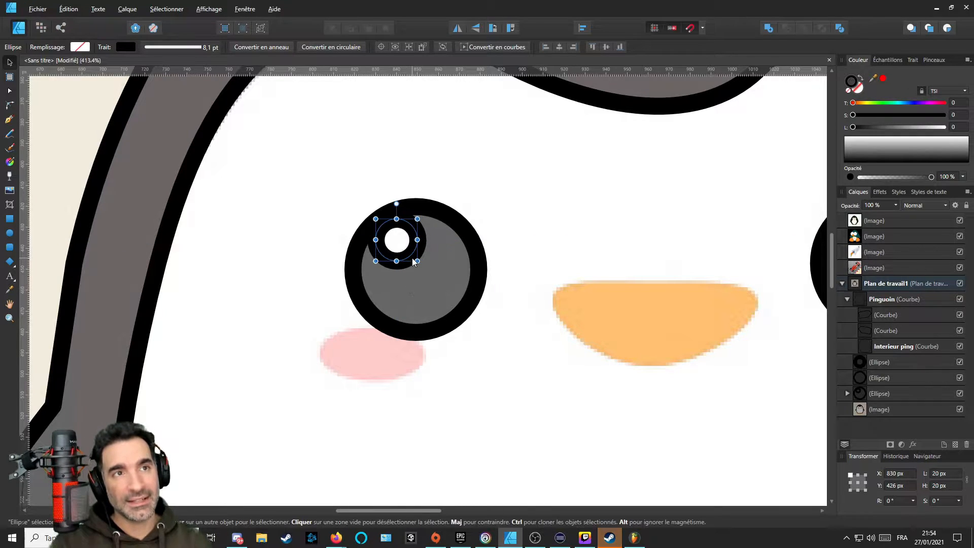
Cut the right eye's highlight circle and paste it inside the right eye's ellipse.
scroll(414, 261, down, 3)
drag(430, 272, 614, 269)
scroll(610, 234, up, 3)
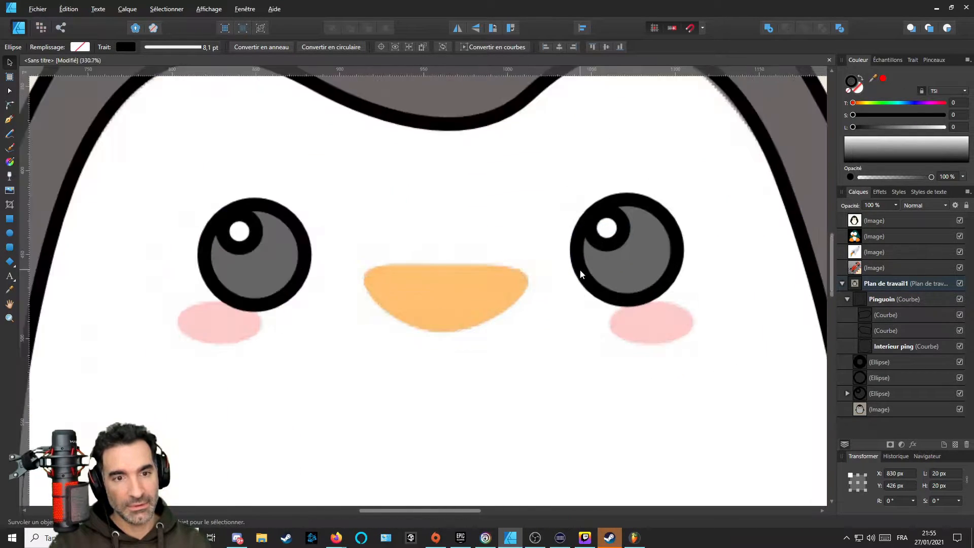
key(Delete)
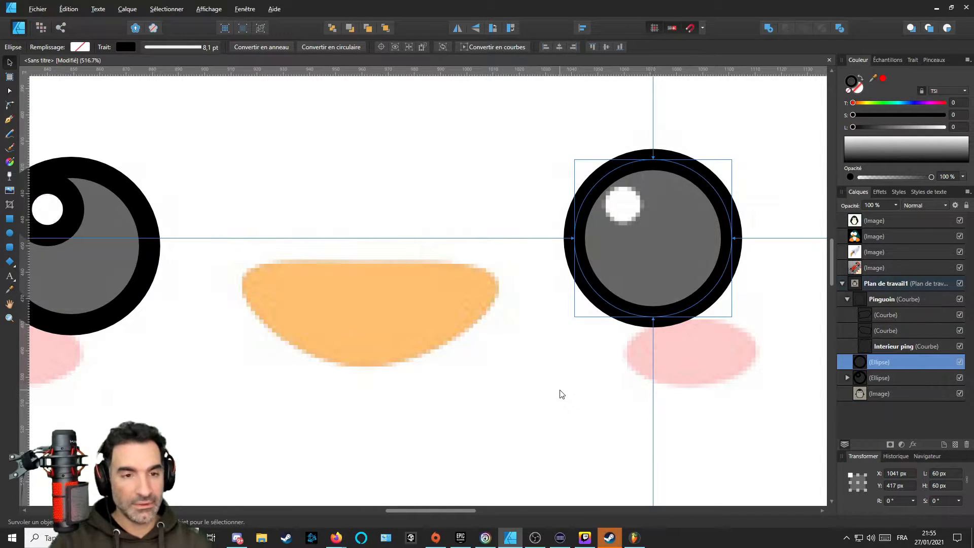
key(ctrl+z)
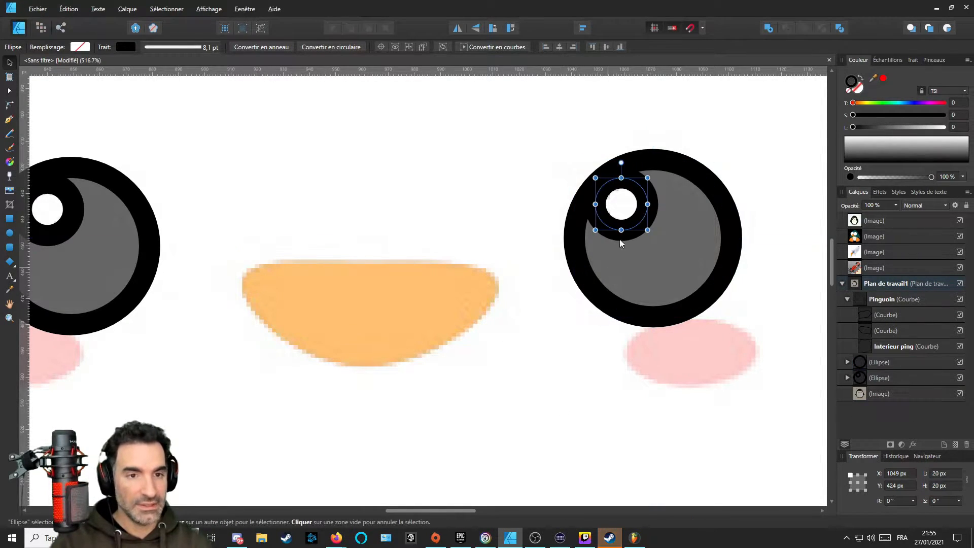
click(848, 362)
click(847, 362)
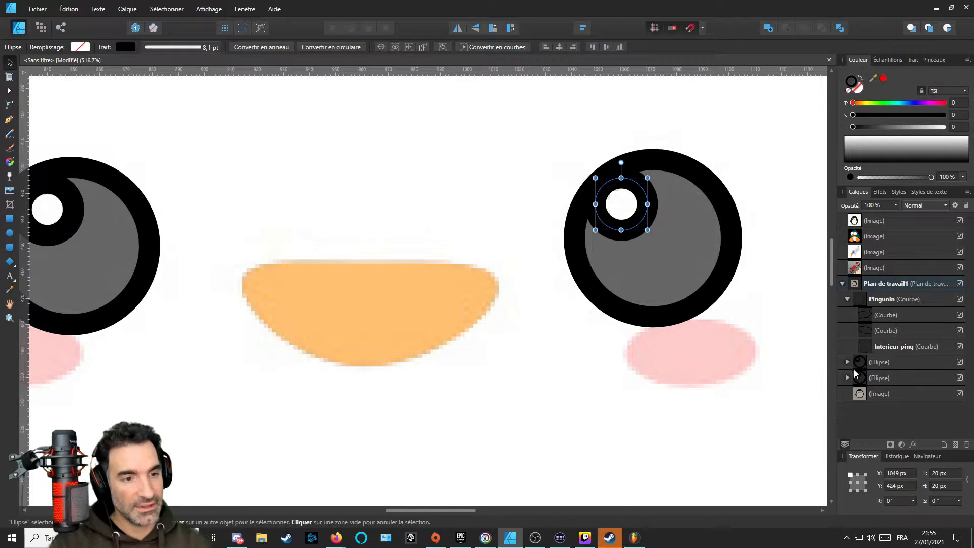
Cut both eye ellipses, paste them inside the Interieur ping curve, and select that curve again.
scroll(542, 250, down, 5)
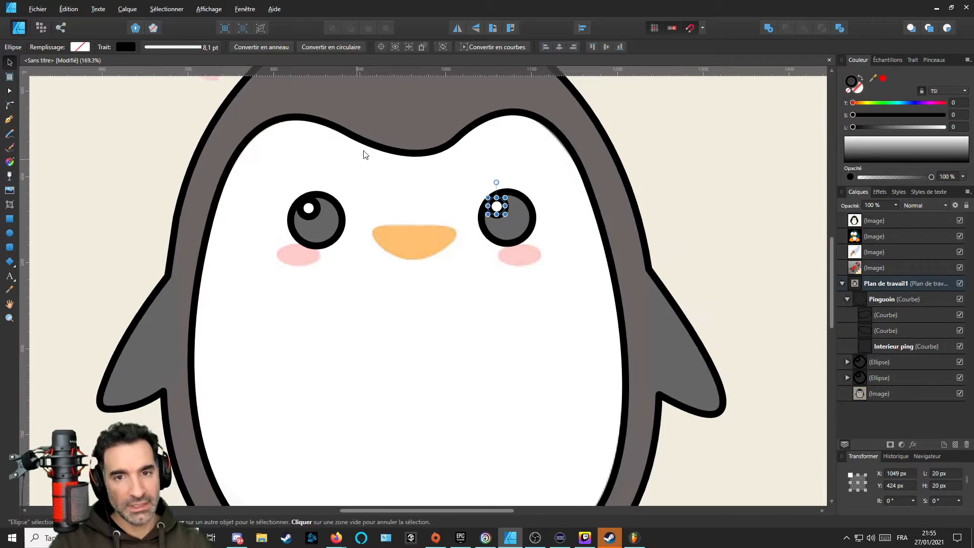
click(374, 148)
click(376, 152)
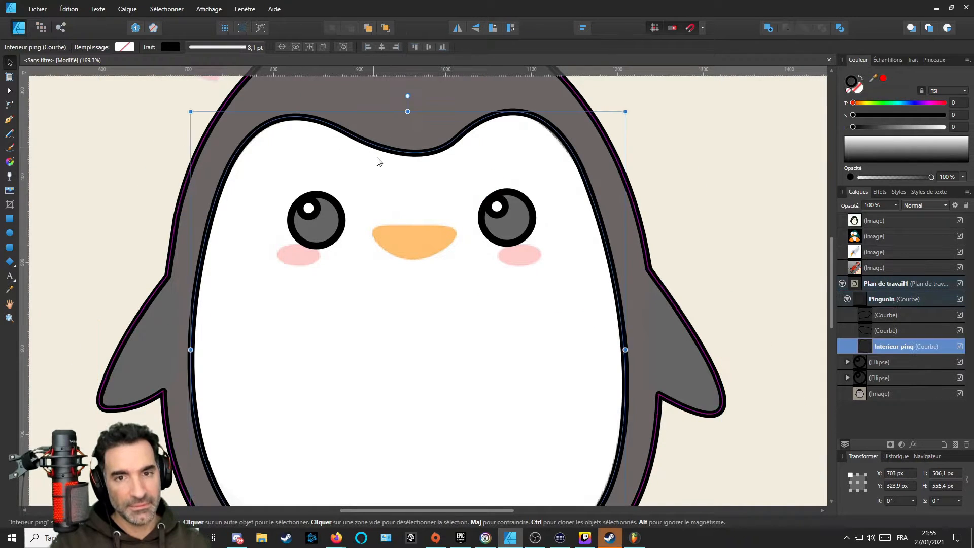
click(344, 235)
shift+click(507, 248)
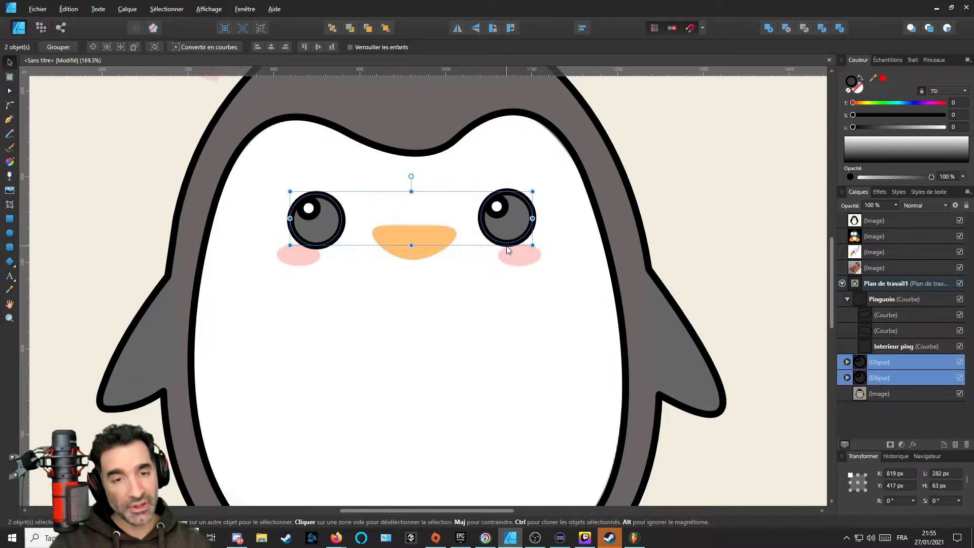
key(Delete)
click(445, 152)
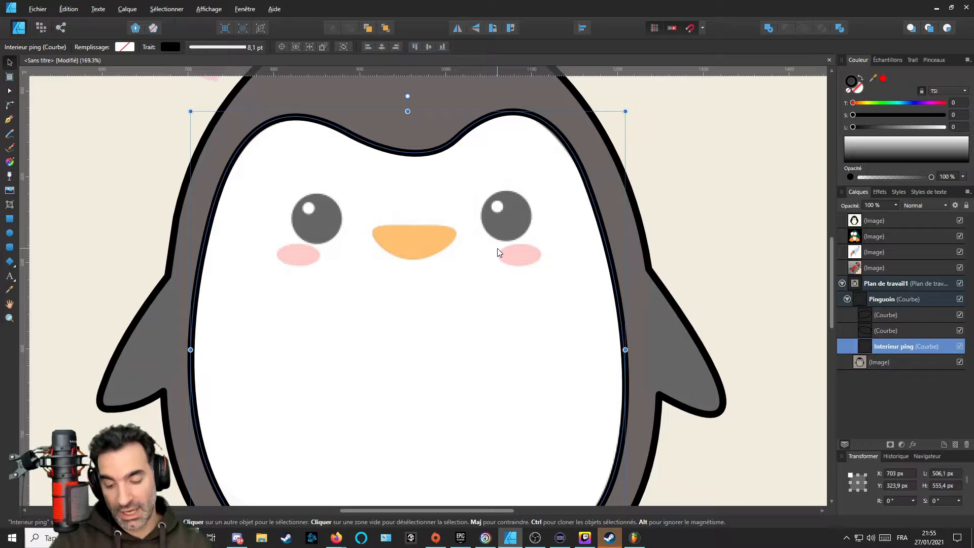
key(ctrl+alt+v)
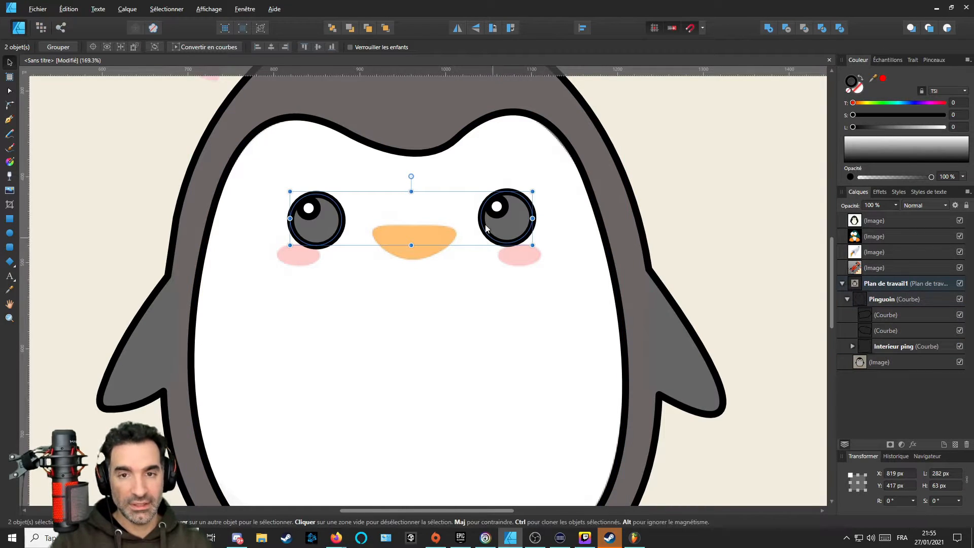
click(853, 347)
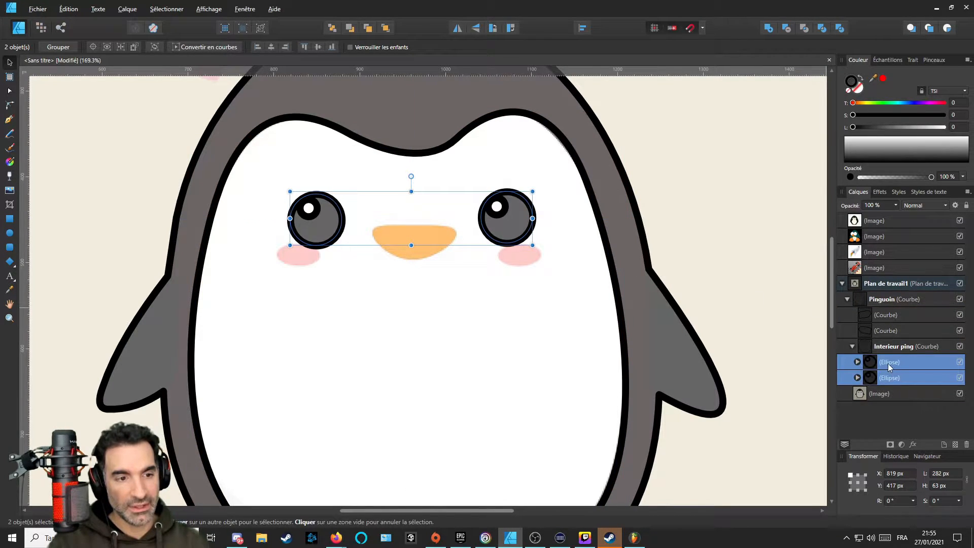
click(869, 347)
Draw a closed three-node Pen outline over the orange beak, about 65 px wide and 39 px high.
scroll(431, 272, down, 3)
scroll(430, 273, up, 5)
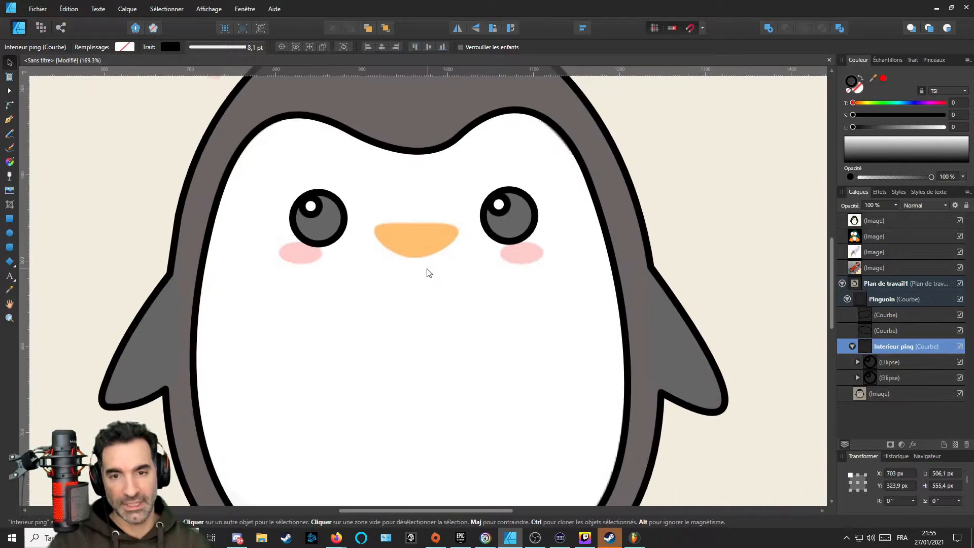
scroll(422, 244, down, 4)
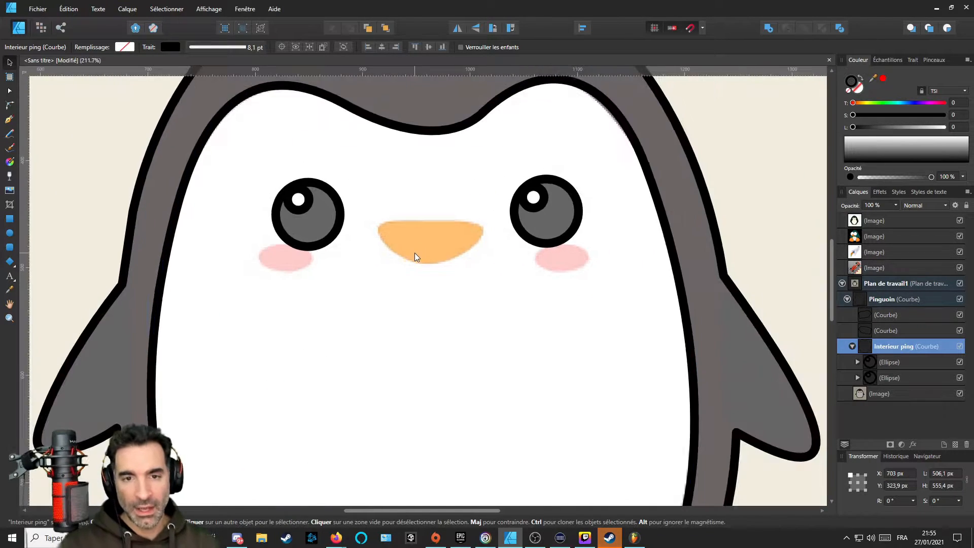
scroll(419, 252, up, 3)
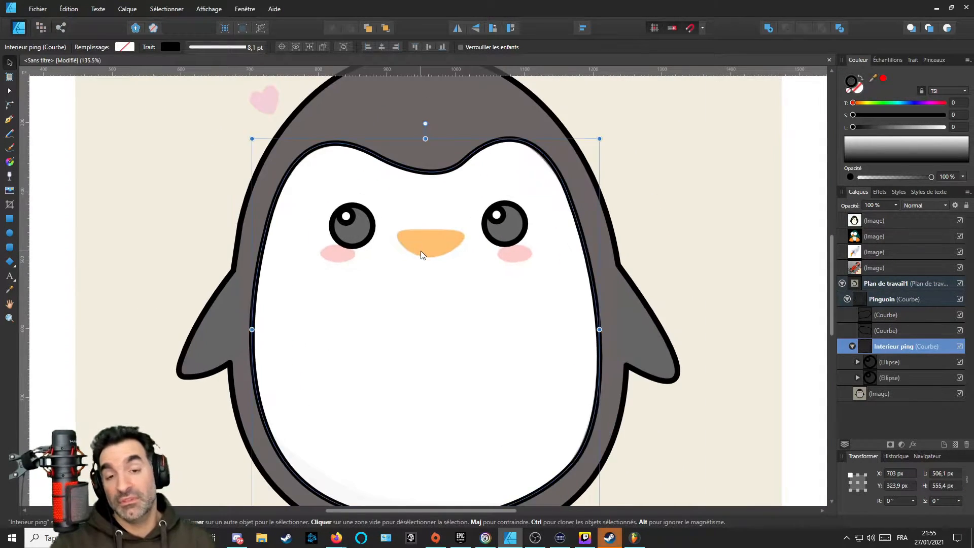
key(p)
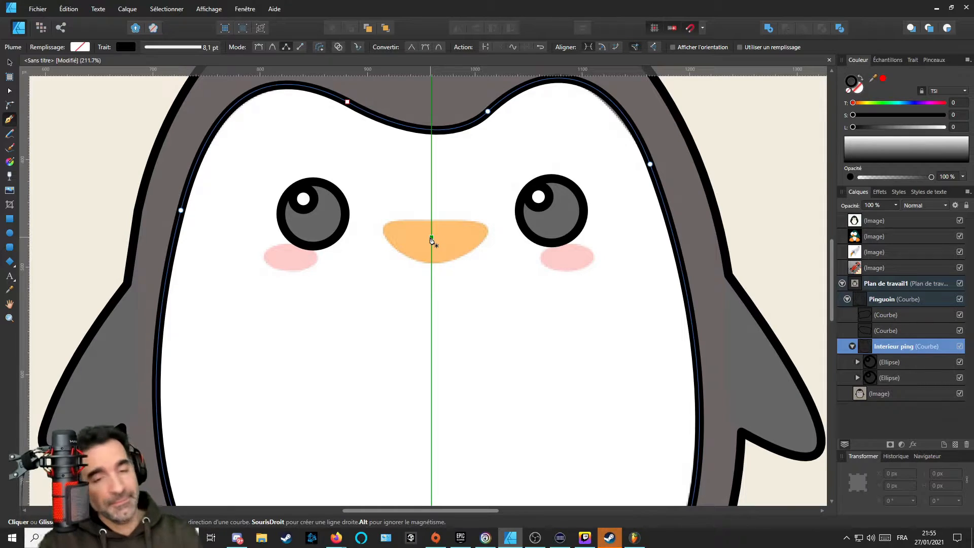
scroll(432, 240, up, 4)
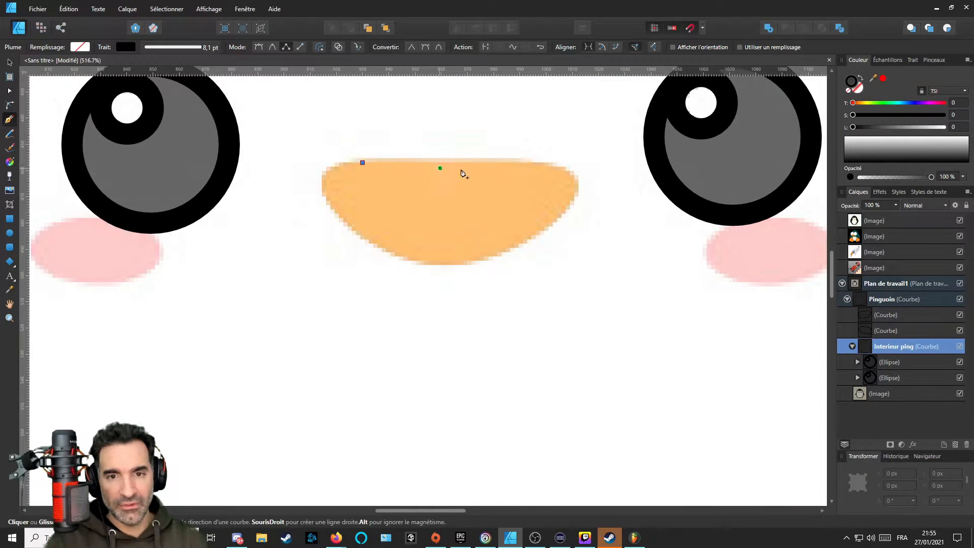
click(533, 163)
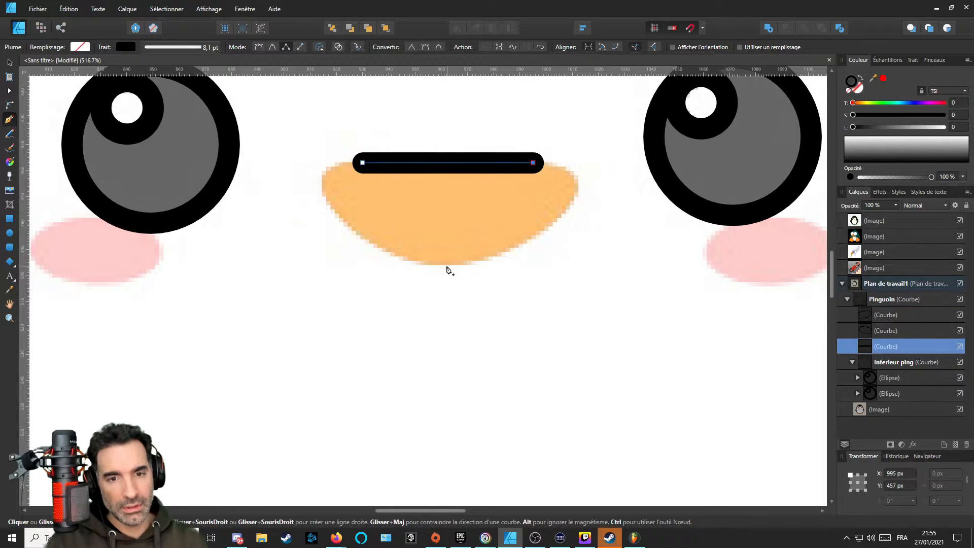
click(441, 265)
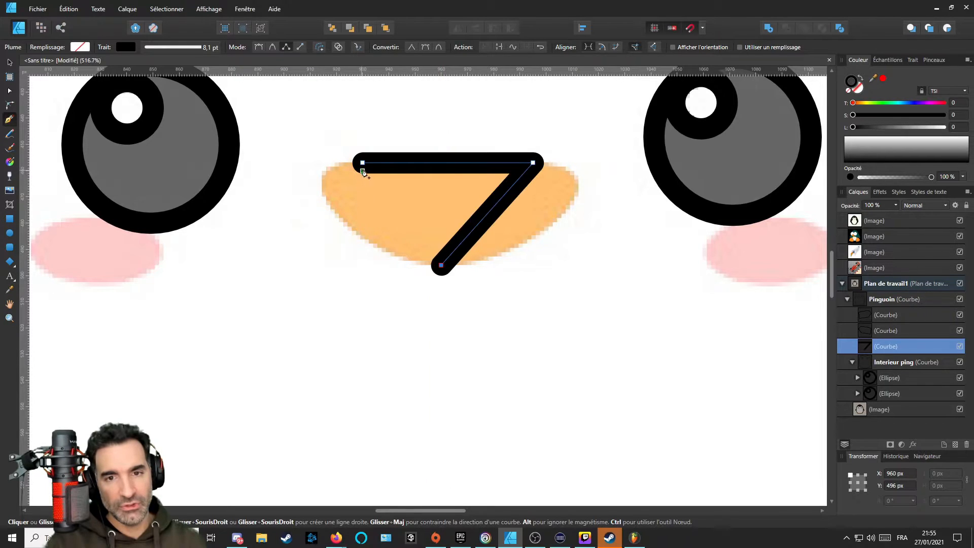
click(363, 163)
Bend the beak outline's right side and top edge towards the reference, and set its stroke width to 3 pt.
key(a)
drag(500, 204, 574, 189)
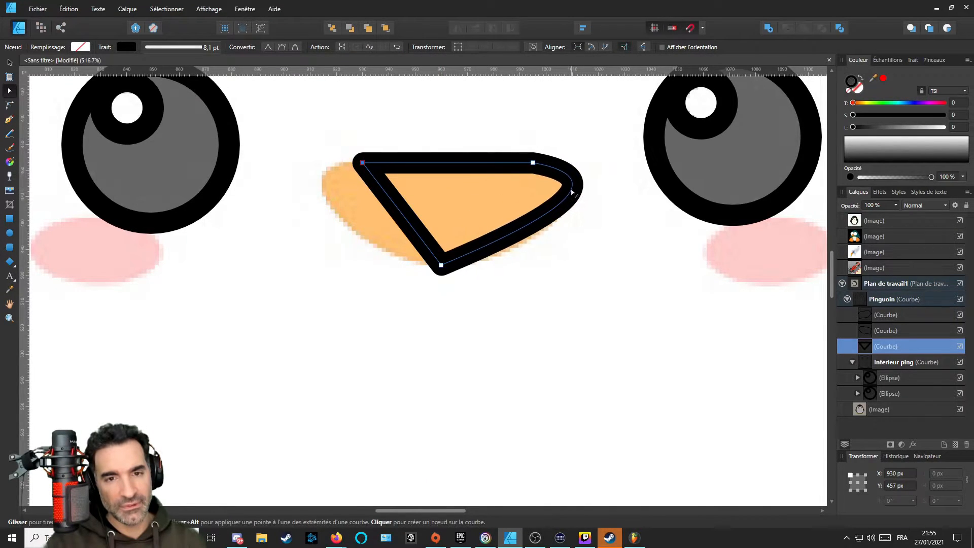
click(442, 163)
drag(442, 165, 442, 167)
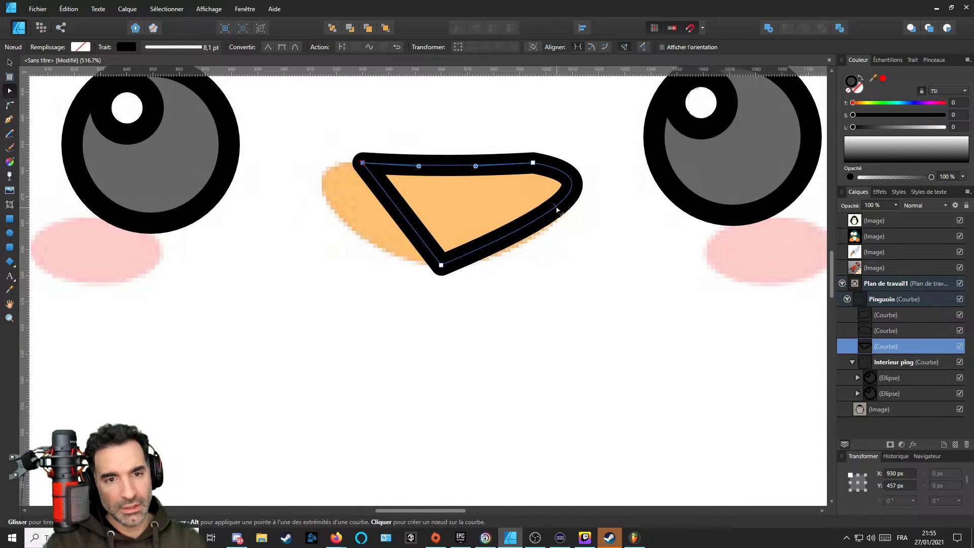
click(912, 60)
drag(900, 94, 894, 93)
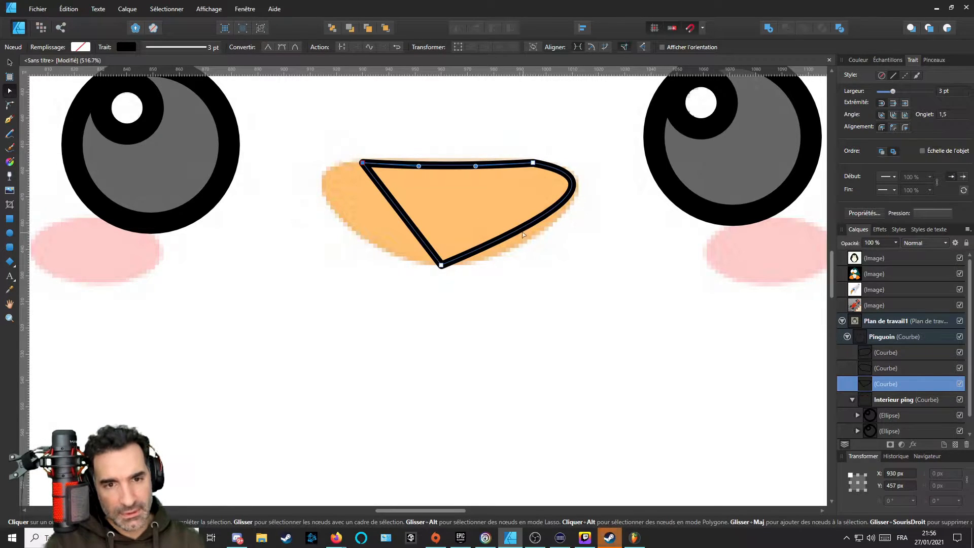
Refine the beak outline's right side by adjusting the curve handles at the upper right and bottom nodes.
mouse_move(523, 234)
mouse_down()
mouse_move(526, 247)
mouse_move(529, 239)
mouse_up()
click(534, 163)
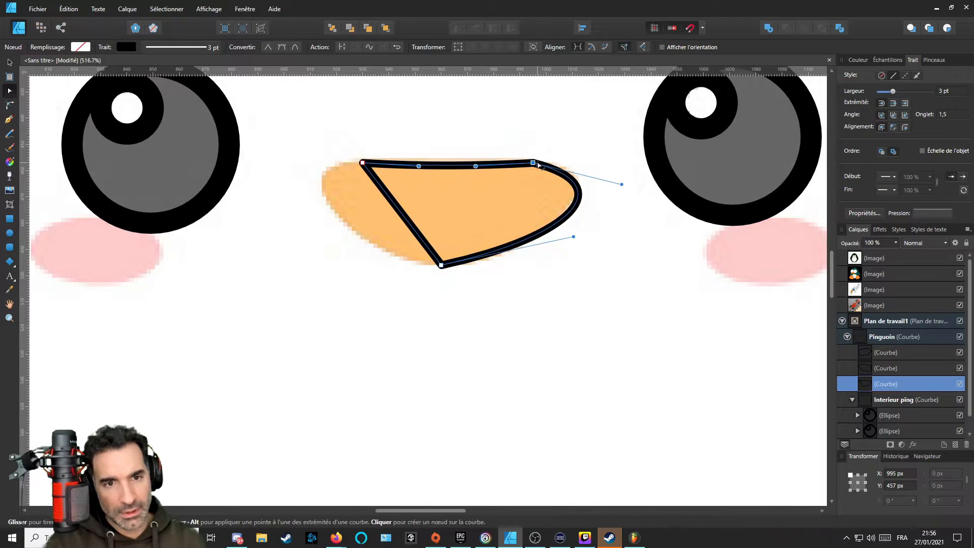
drag(622, 184, 623, 172)
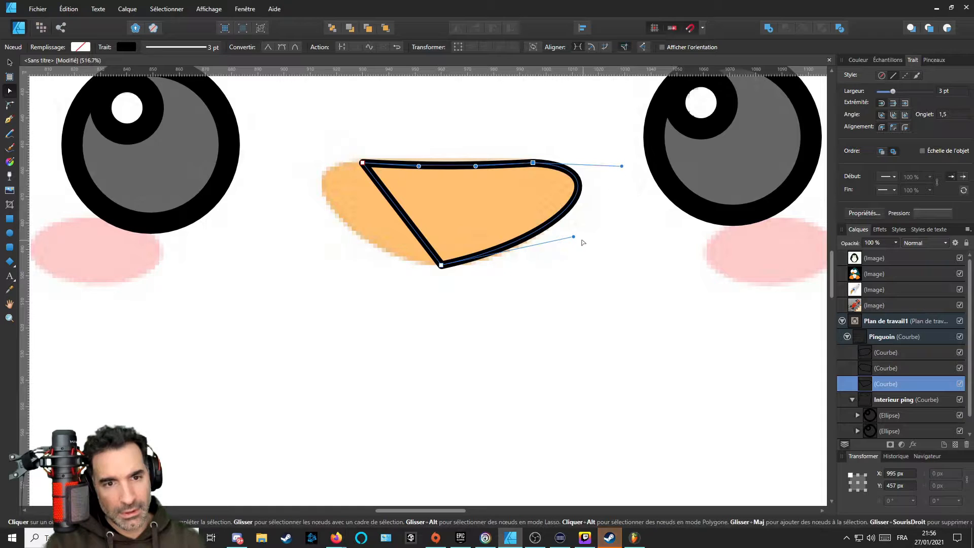
drag(573, 237, 575, 254)
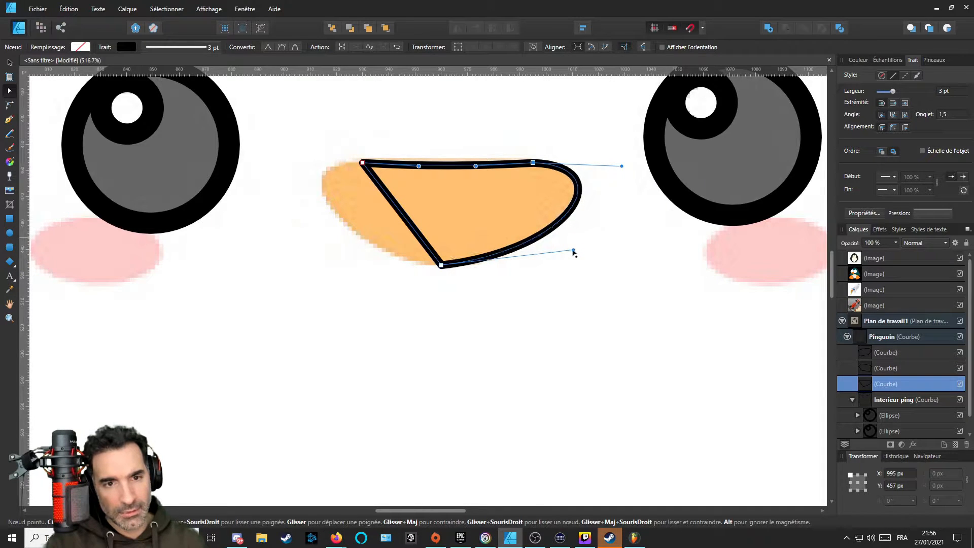
Bend the beak's left side to the reference, and level the bottom node's handles and the upper left node's outer handle.
drag(386, 193, 337, 191)
click(363, 162)
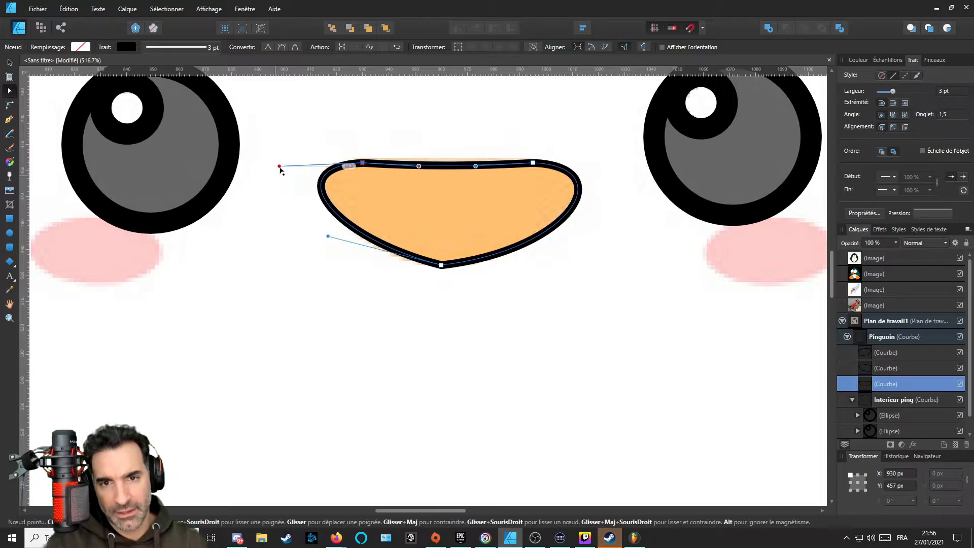
drag(330, 244, 337, 265)
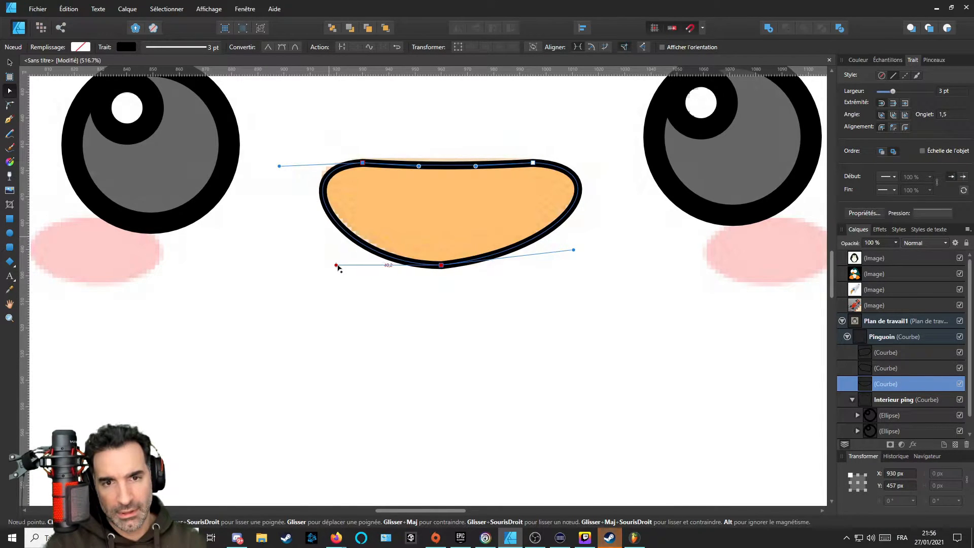
drag(573, 249, 554, 264)
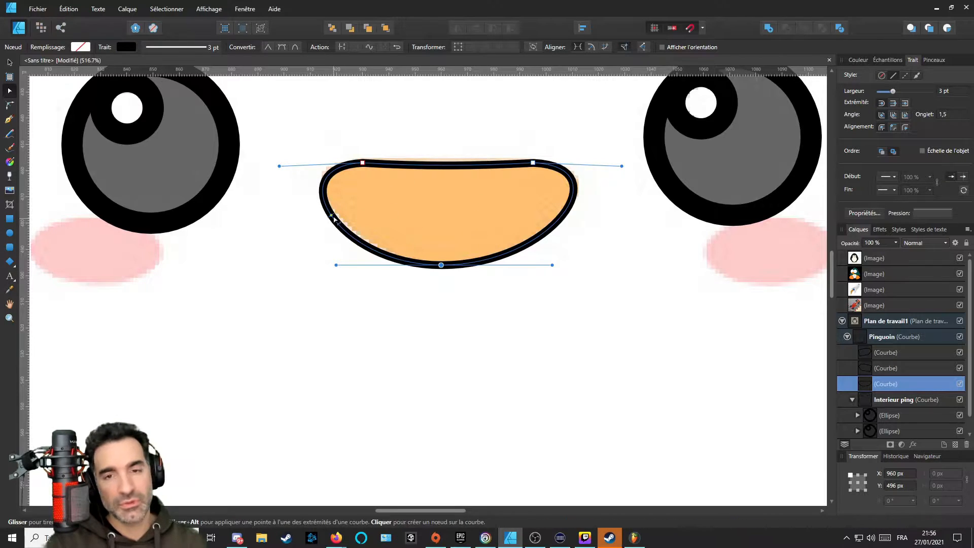
drag(280, 168, 279, 162)
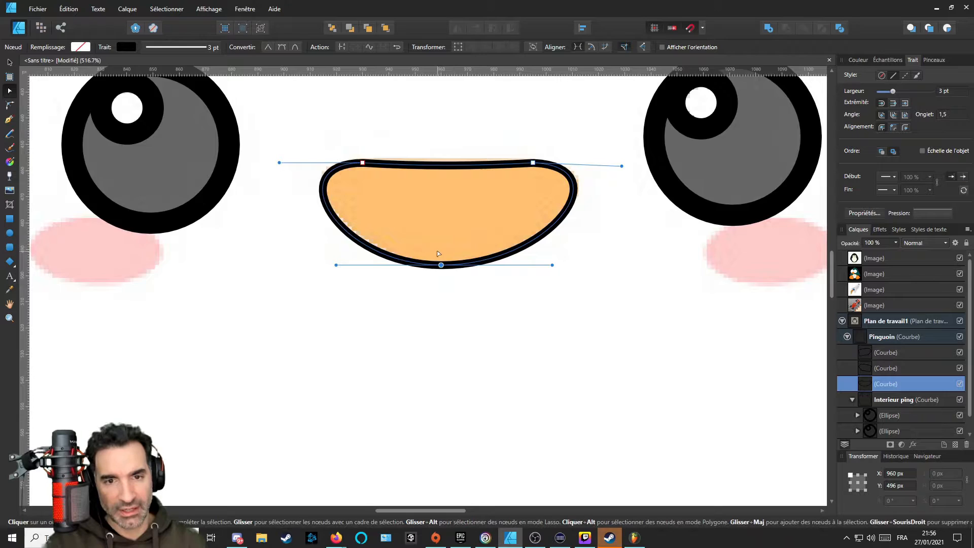
Nest the beak curve inside the Interieur ping curve in the layer stack.
scroll(439, 254, down, 5)
scroll(439, 235, up, 6)
scroll(448, 229, down, 2)
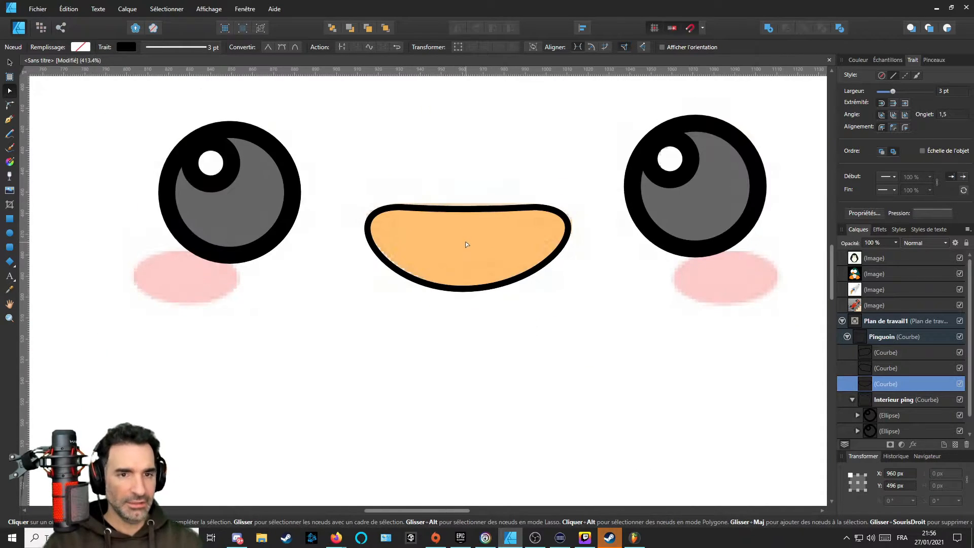
click(467, 244)
scroll(456, 248, down, 2)
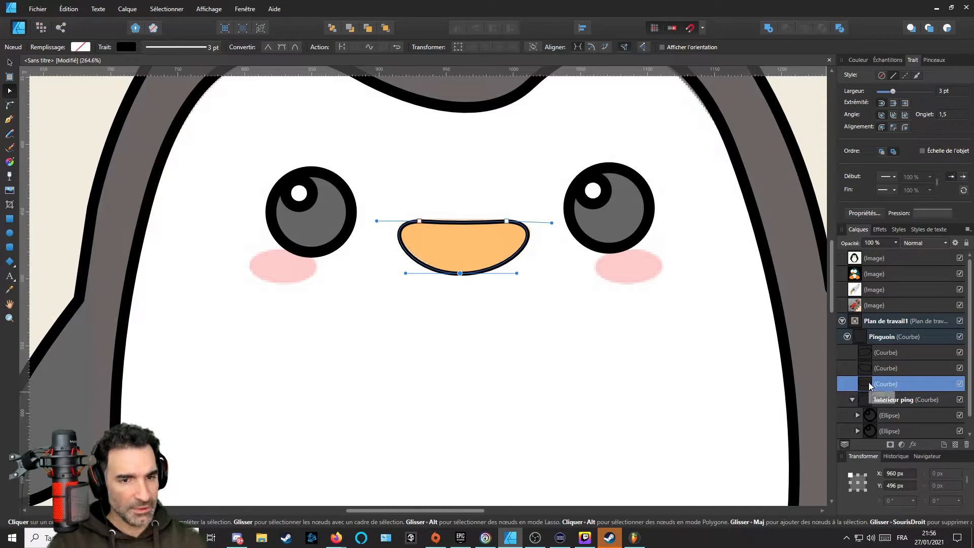
scroll(868, 398, down, 1)
drag(872, 405, 874, 416)
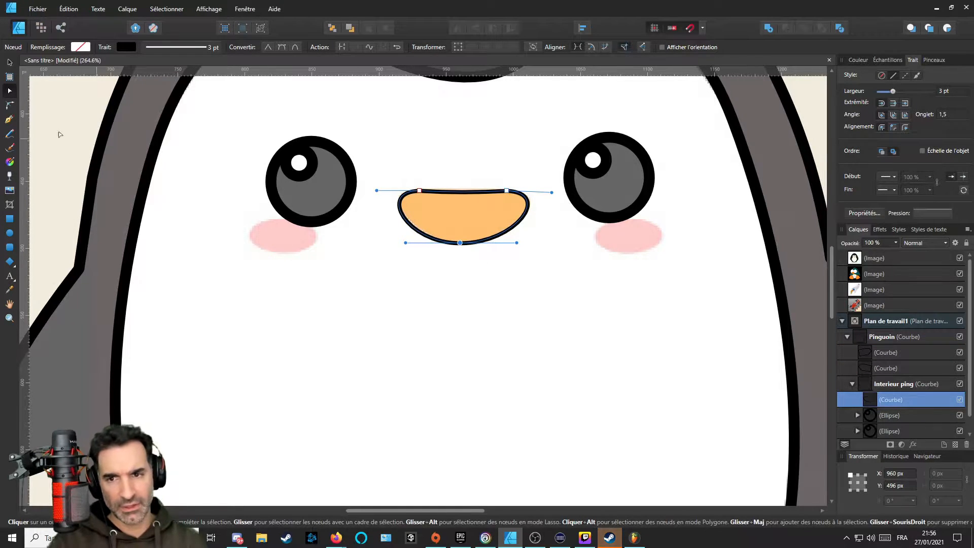
Draw an ellipse about 53 by 27 px over the pink cheek below the left eye.
scroll(358, 273, down, 3)
scroll(341, 261, up, 4)
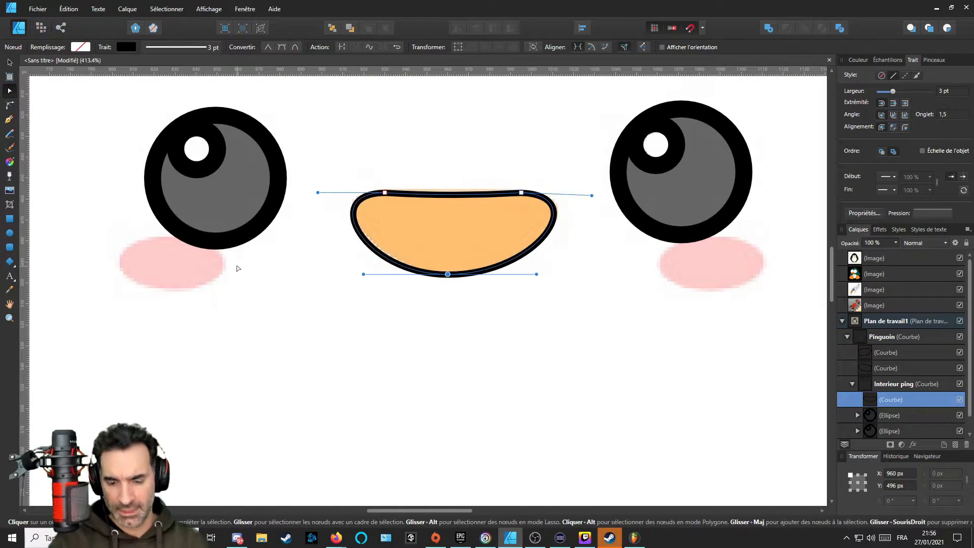
key(p)
scroll(284, 304, left, 2)
scroll(312, 265, up, 1)
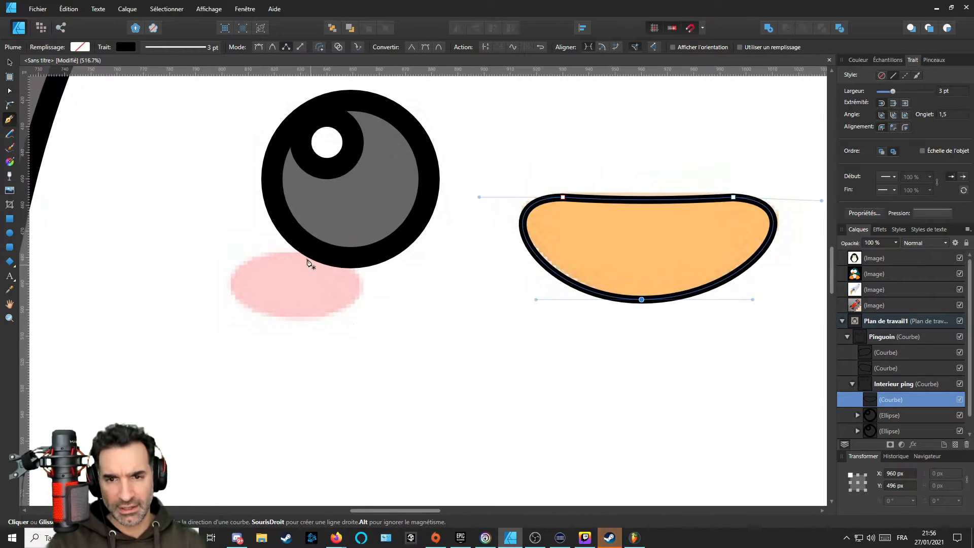
click(9, 233)
drag(227, 252, 365, 322)
scroll(365, 321, down, 5)
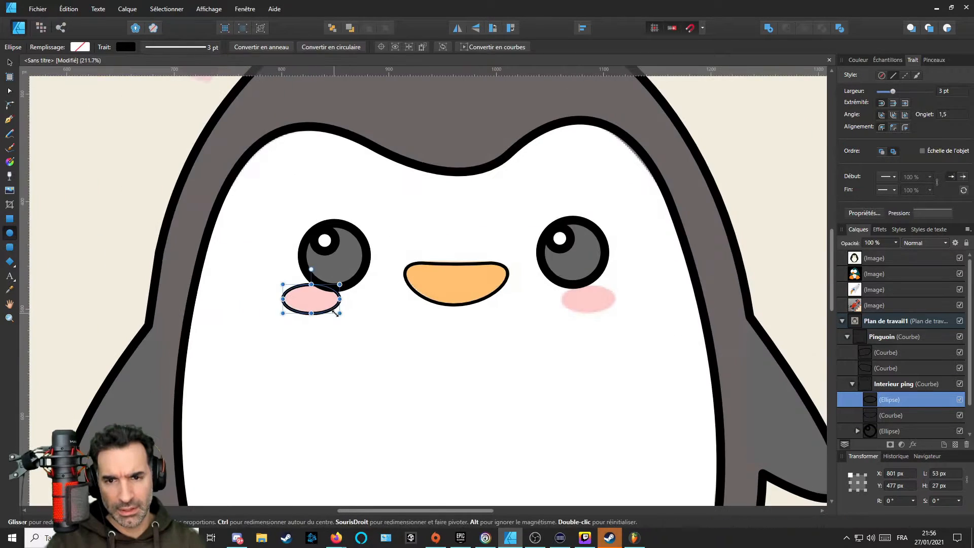
Duplicate the left cheek ellipse and move the copy horizontally onto the right cheek, at X 1058 px.
key(ctrl+j)
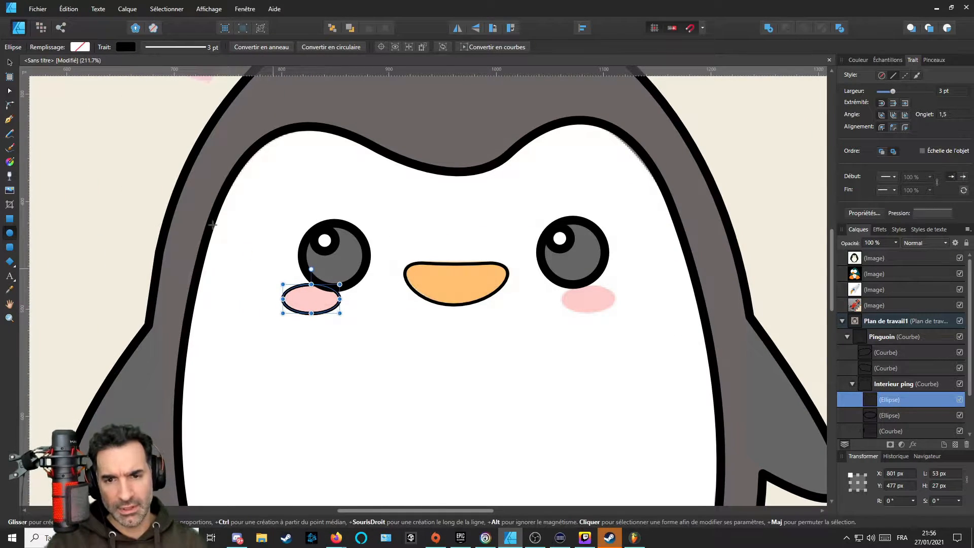
click(9, 62)
drag(315, 306, 591, 322)
Hide the penguin reference image to inspect the line art on its own, and show the image again.
scroll(541, 322, down, 6)
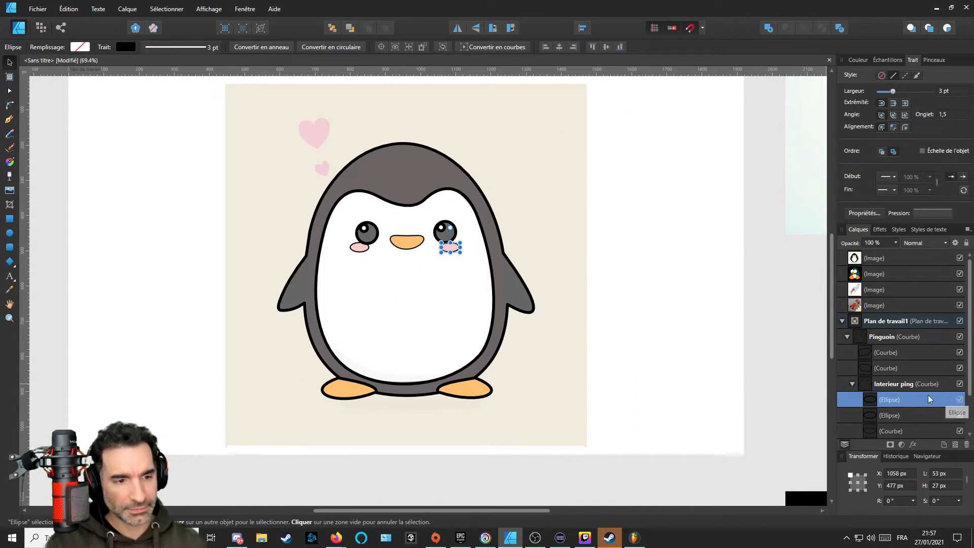
scroll(908, 401, down, 1)
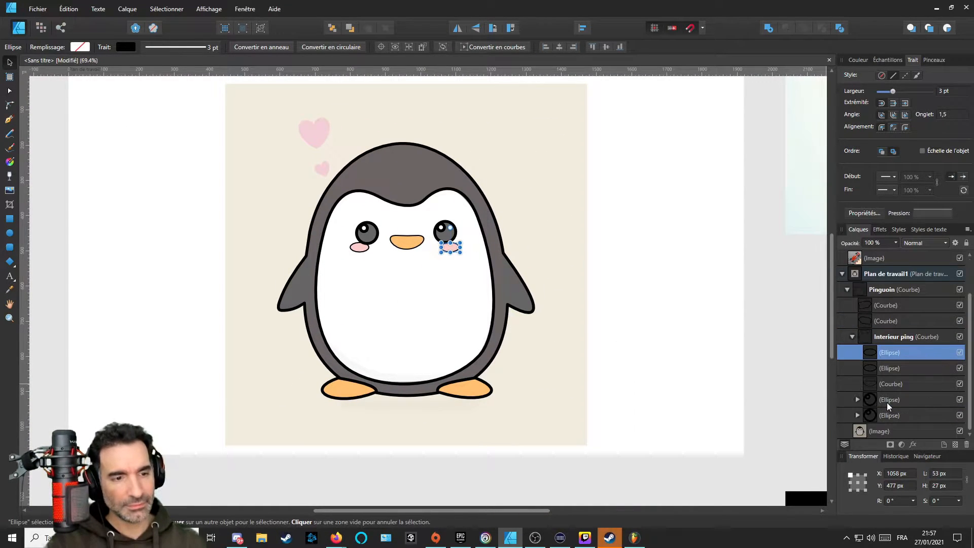
click(960, 430)
click(523, 250)
scroll(391, 261, down, 4)
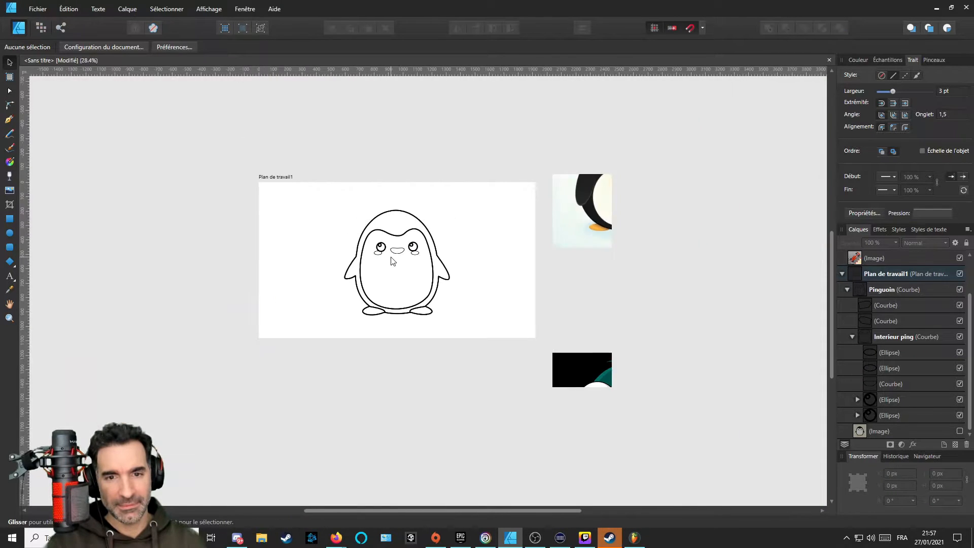
scroll(391, 261, up, 4)
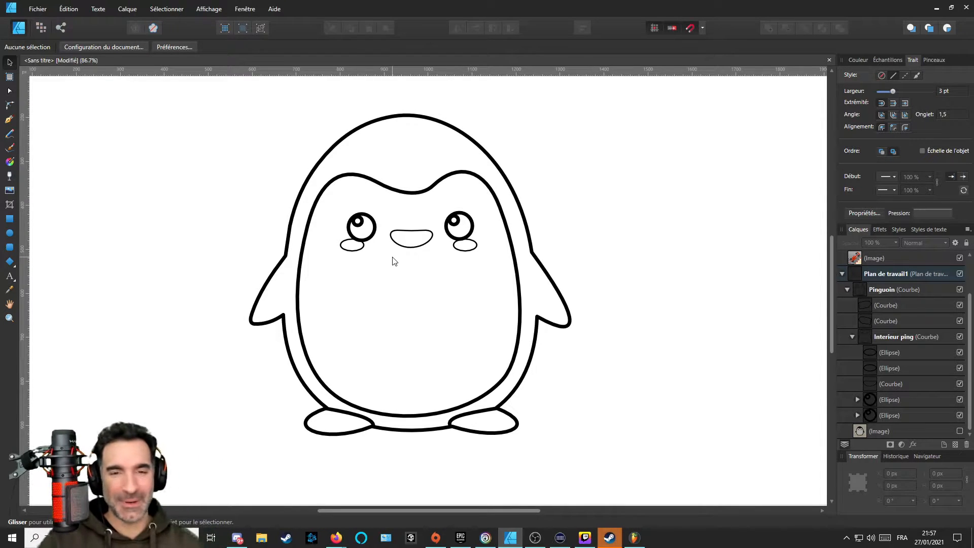
scroll(385, 238, up, 3)
scroll(418, 246, down, 4)
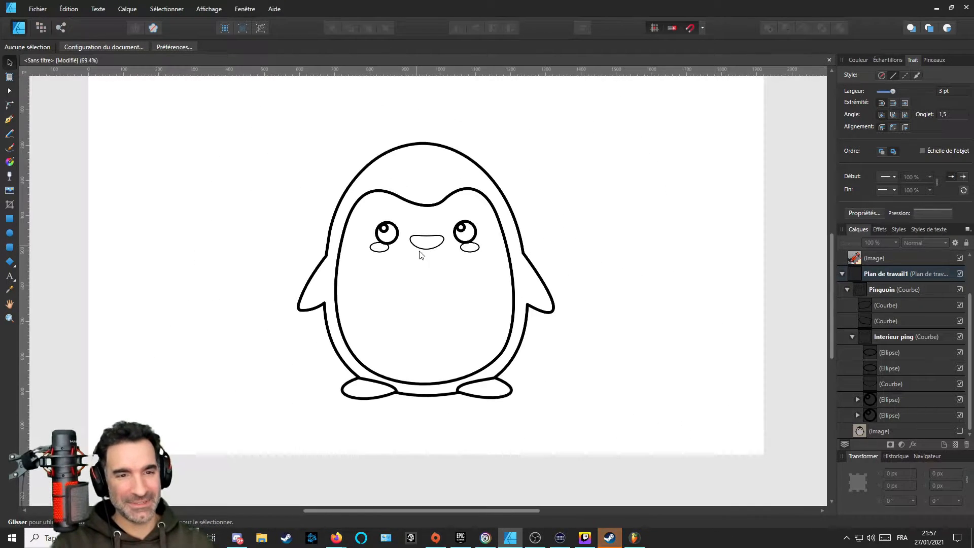
click(960, 431)
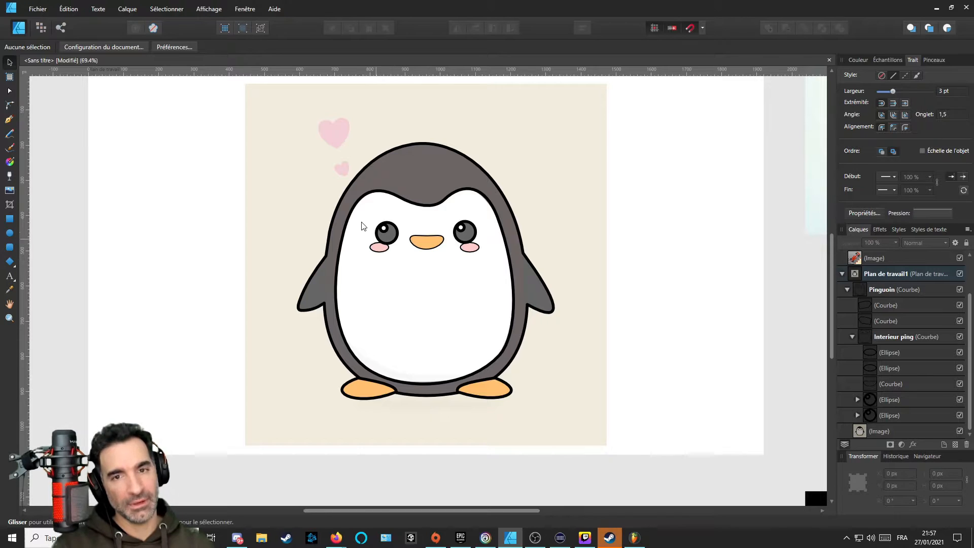
Select both cheek ellipses inside the Interieur ping curve together.
scroll(324, 127, up, 4)
scroll(382, 168, up, 3)
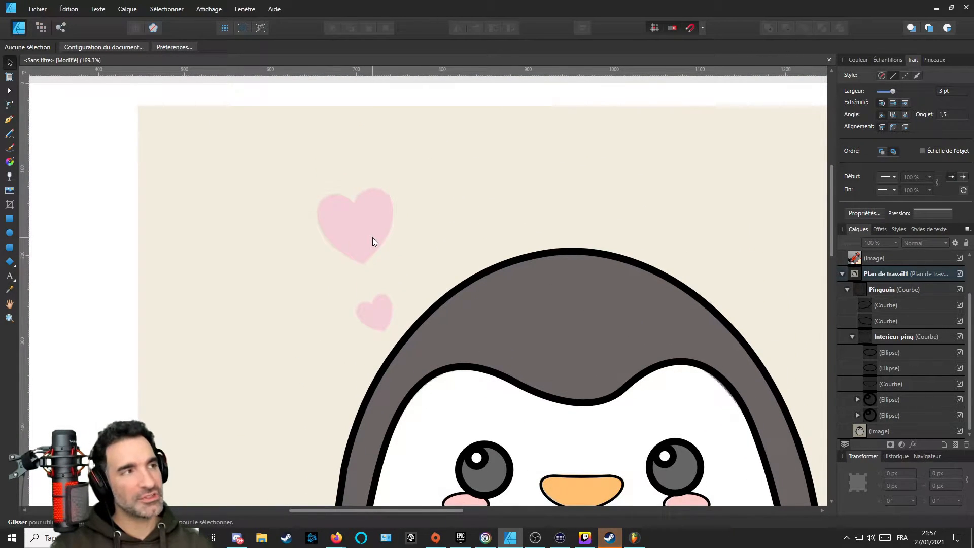
scroll(372, 237, down, 3)
scroll(372, 238, right, 3)
scroll(398, 286, down, 3)
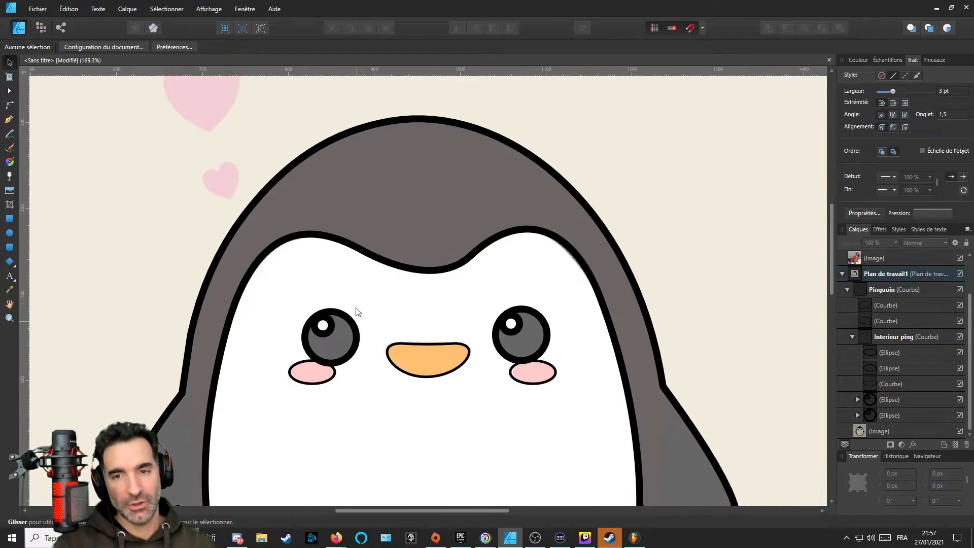
scroll(355, 277, down, 1)
scroll(348, 279, up, 3)
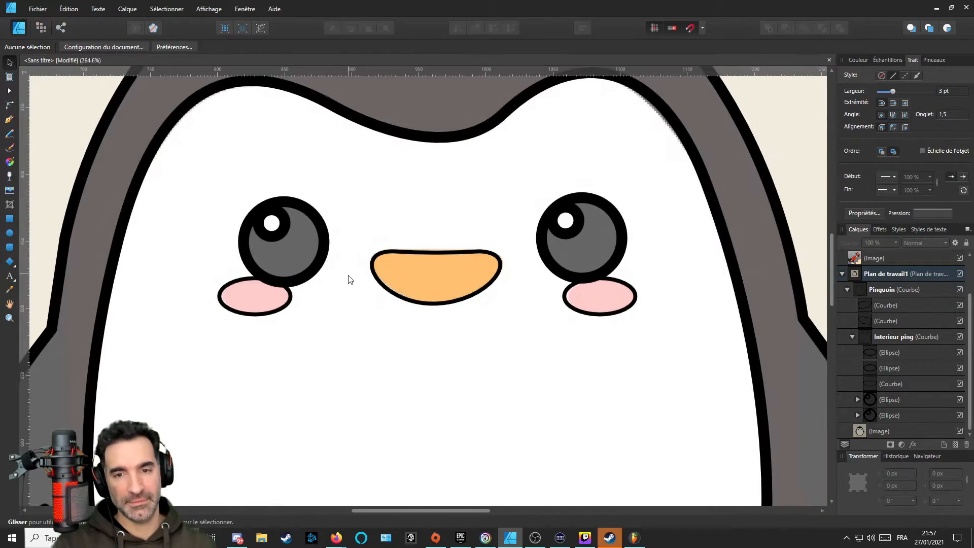
click(586, 315)
double_click(599, 317)
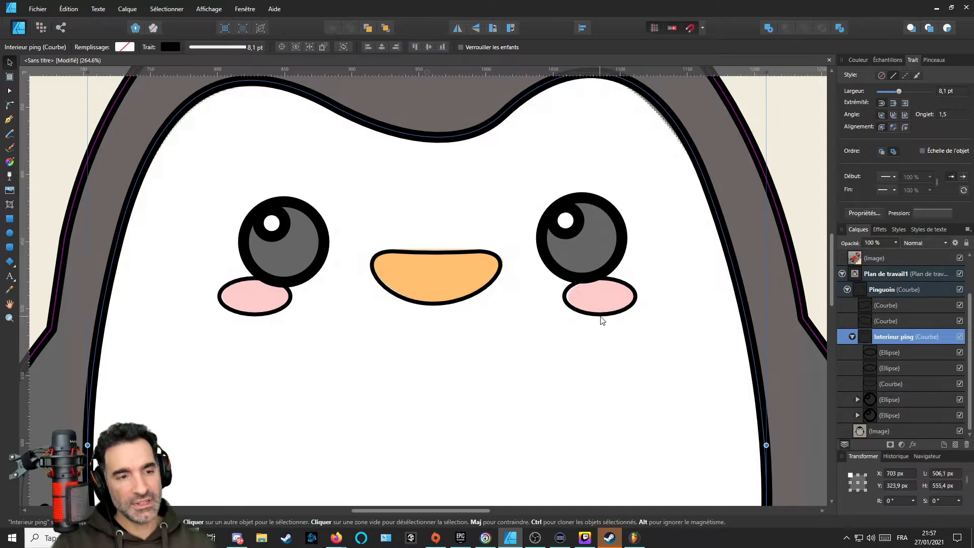
shift+click(277, 315)
scroll(458, 311, down, 3)
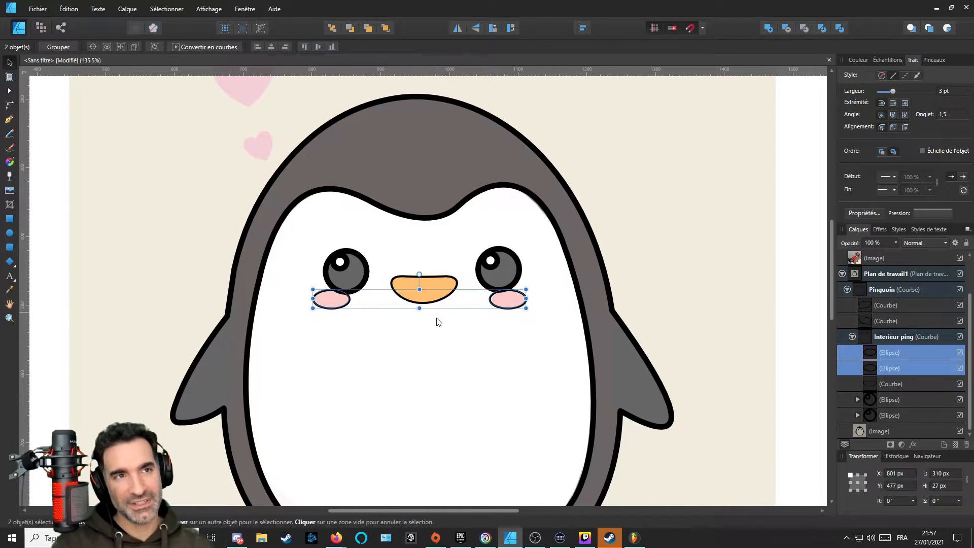
Try a dark red outline on both cheek ellipses, with saturation 61 and lightness 21.
scroll(453, 311, down, 1)
scroll(439, 325, up, 1)
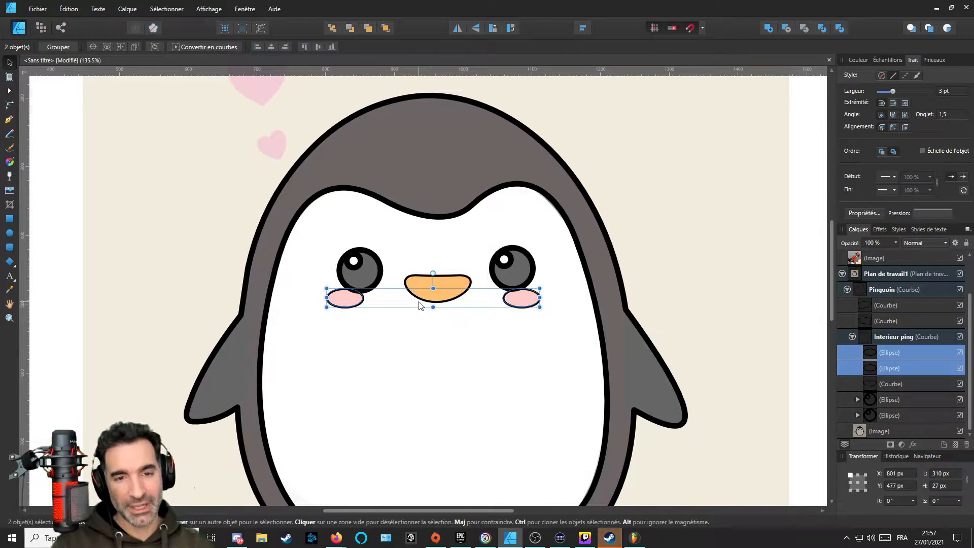
scroll(433, 326, up, 3)
scroll(465, 307, down, 1)
scroll(569, 284, down, 1)
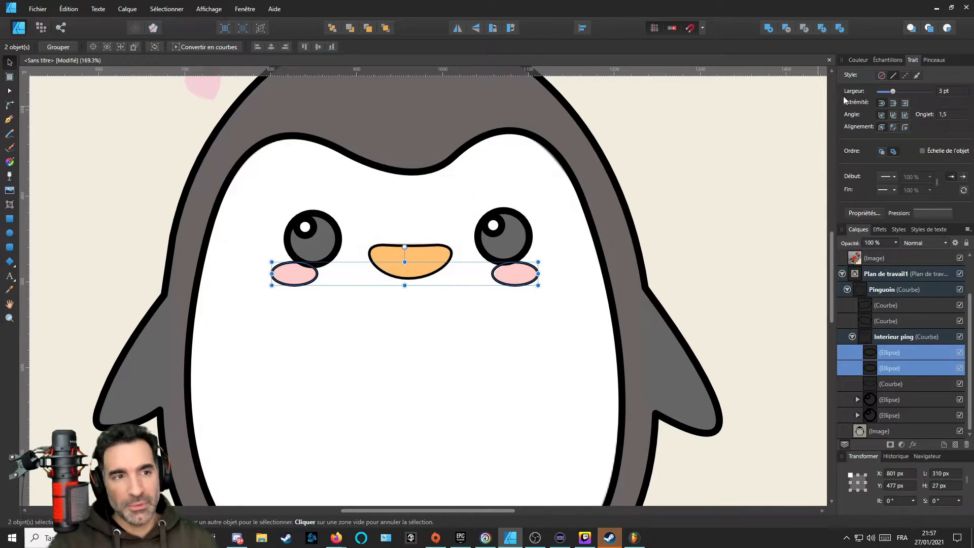
click(864, 62)
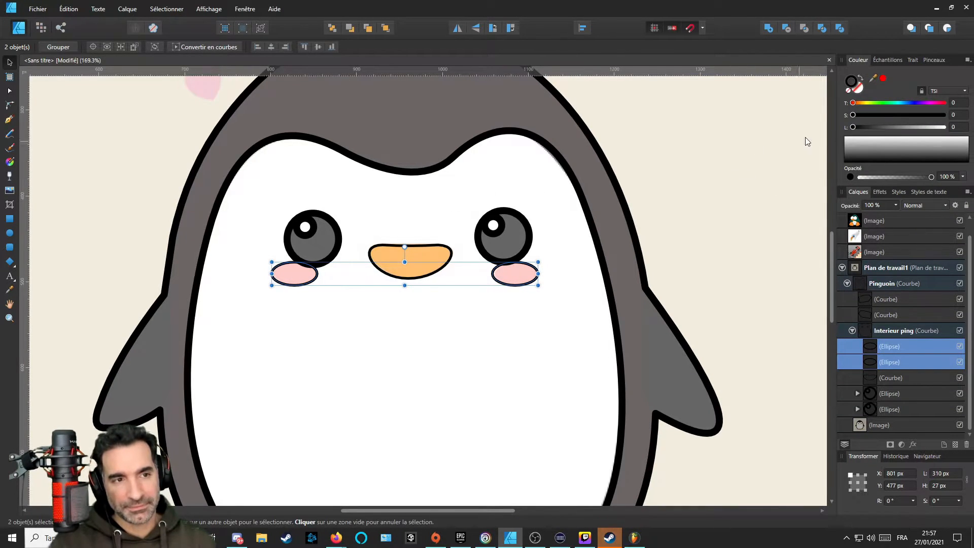
click(861, 90)
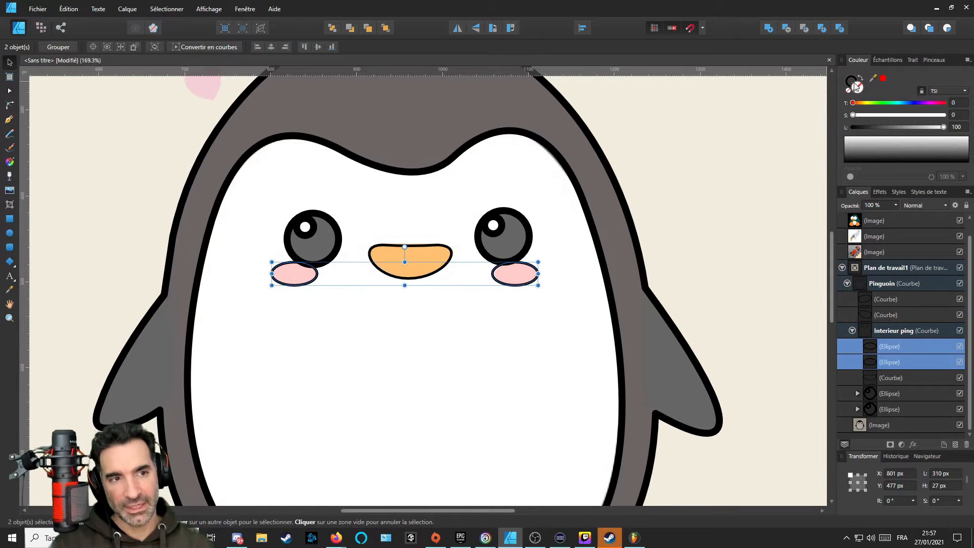
click(852, 80)
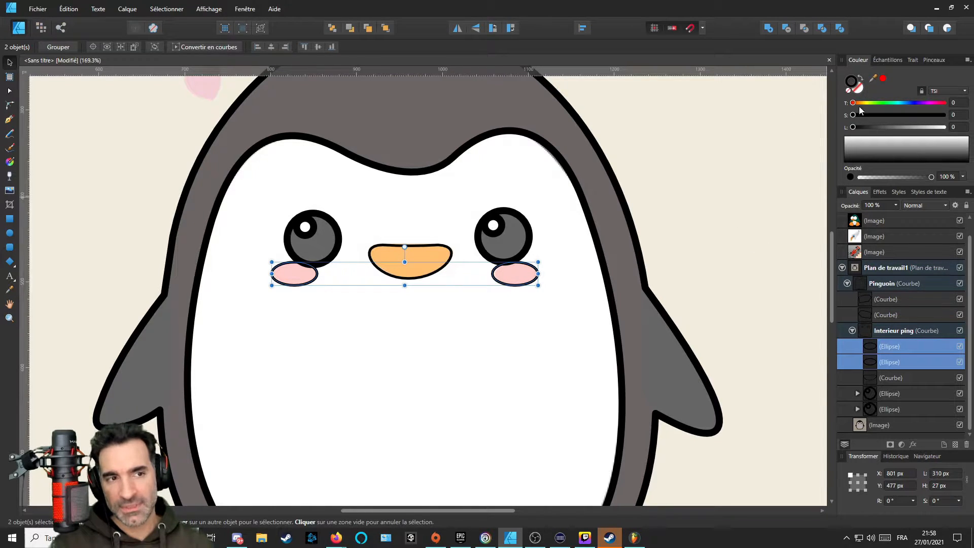
mouse_move(878, 126)
mouse_down()
mouse_move(909, 127)
mouse_move(872, 131)
mouse_move(887, 117)
mouse_move(868, 117)
mouse_move(903, 114)
mouse_up()
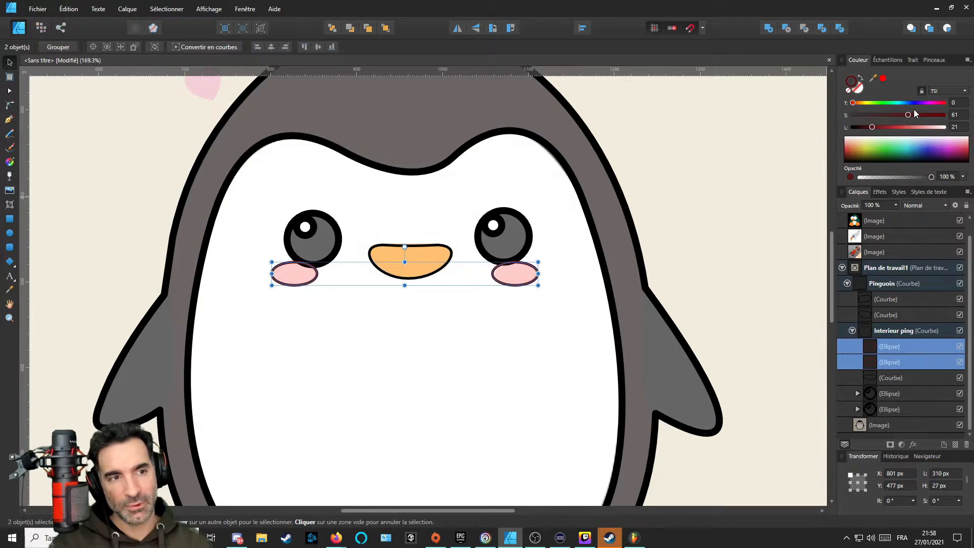
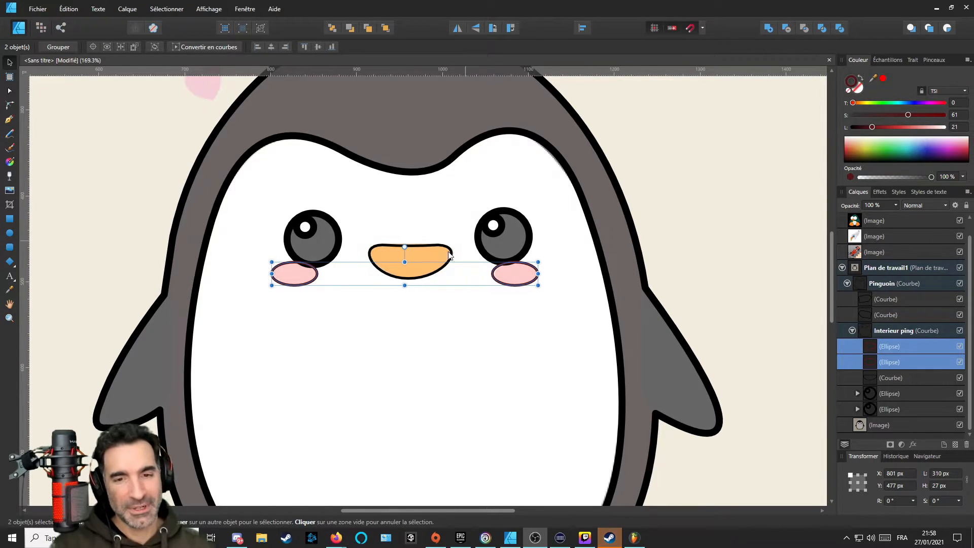
Remove the outline from both cheek ellipses and fill them with the pink sampled from the reference cheek.
click(847, 91)
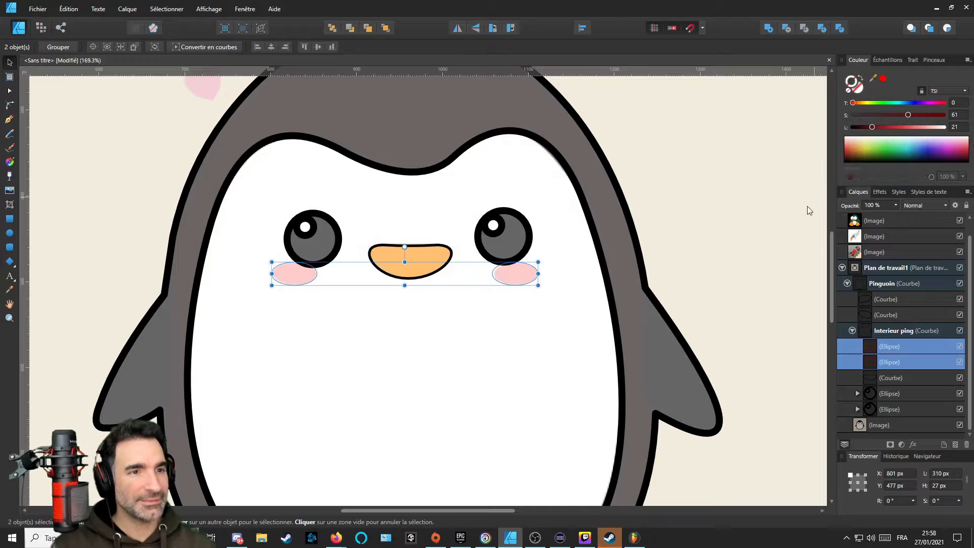
click(861, 89)
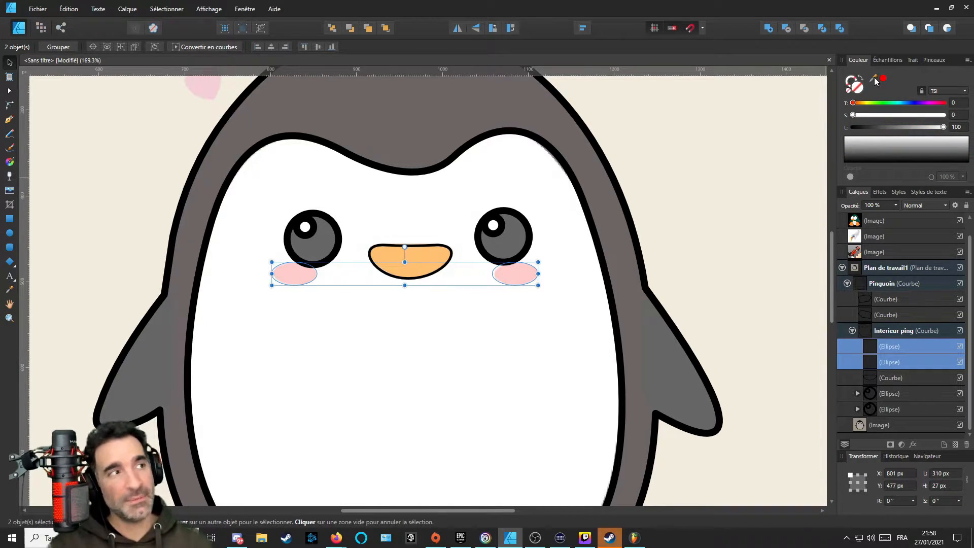
drag(874, 81, 526, 269)
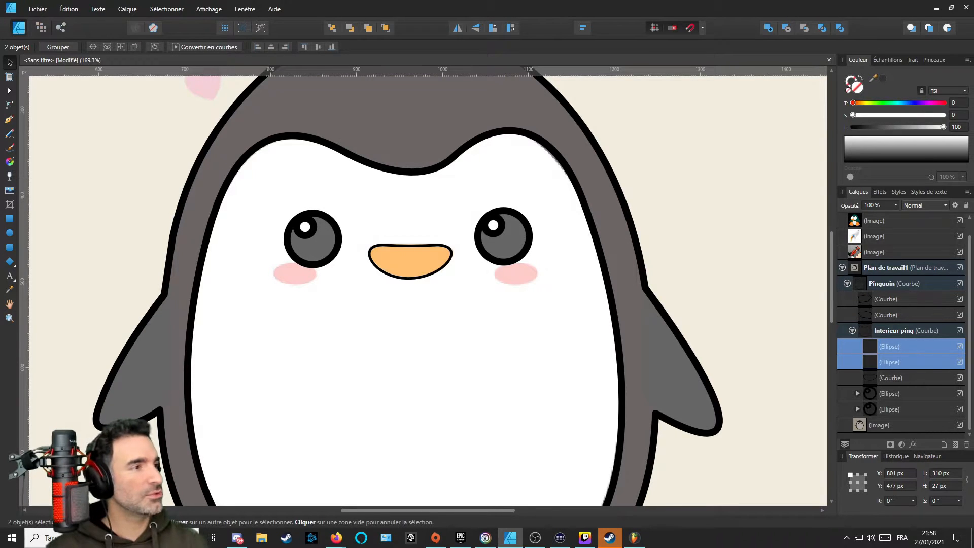
drag(874, 78, 680, 248)
drag(874, 77, 746, 132)
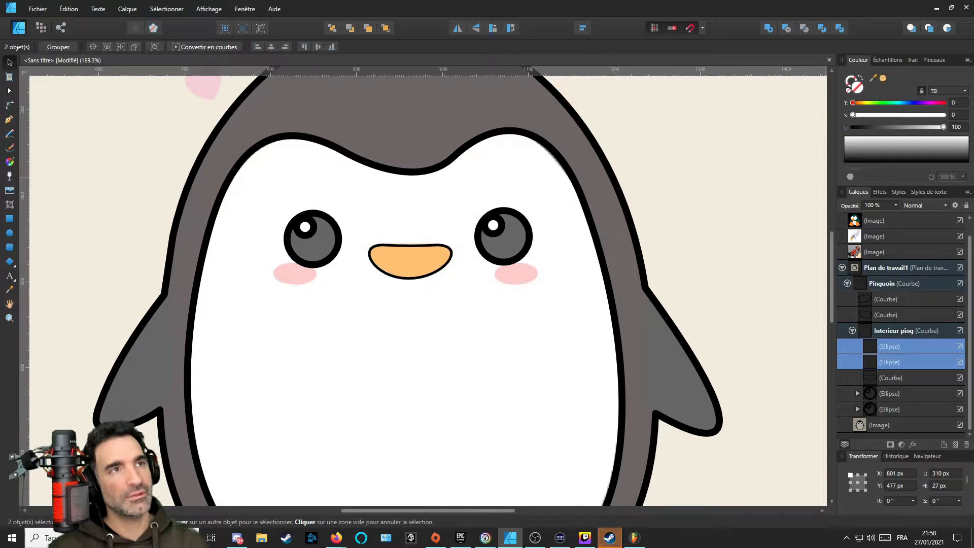
drag(873, 77, 508, 273)
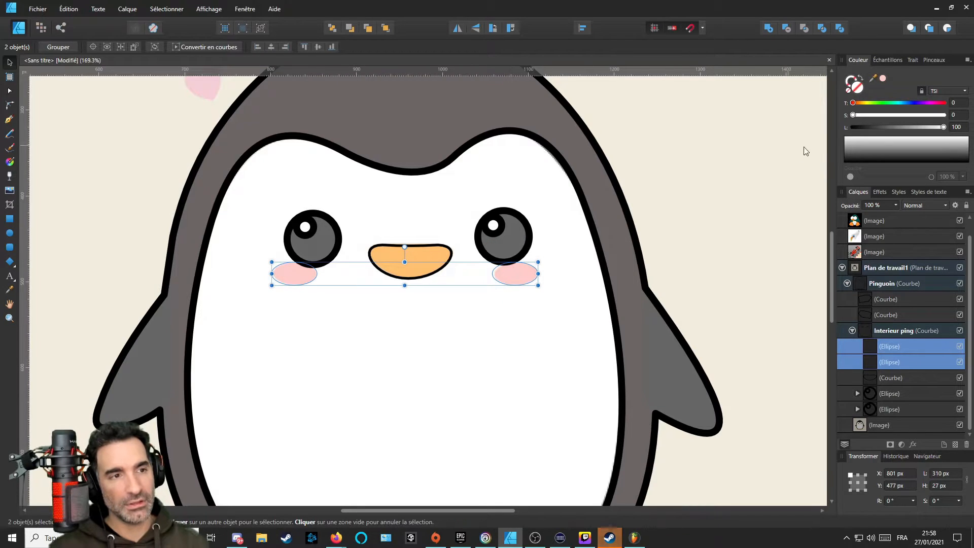
click(883, 80)
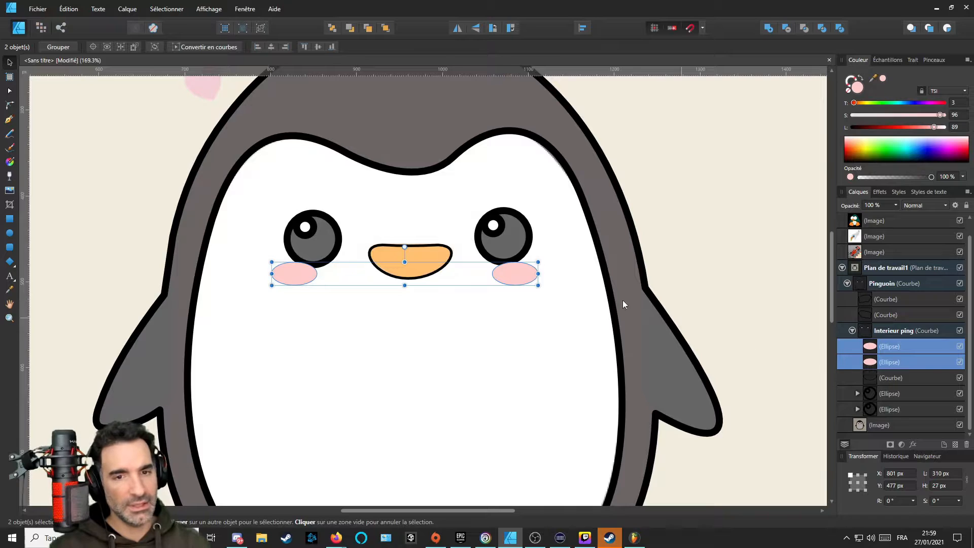
Move both cheek ellipses below the eye ellipses in the layer order, keeping them inside the Interieur ping curve.
scroll(559, 279, down, 1)
drag(867, 363, 870, 415)
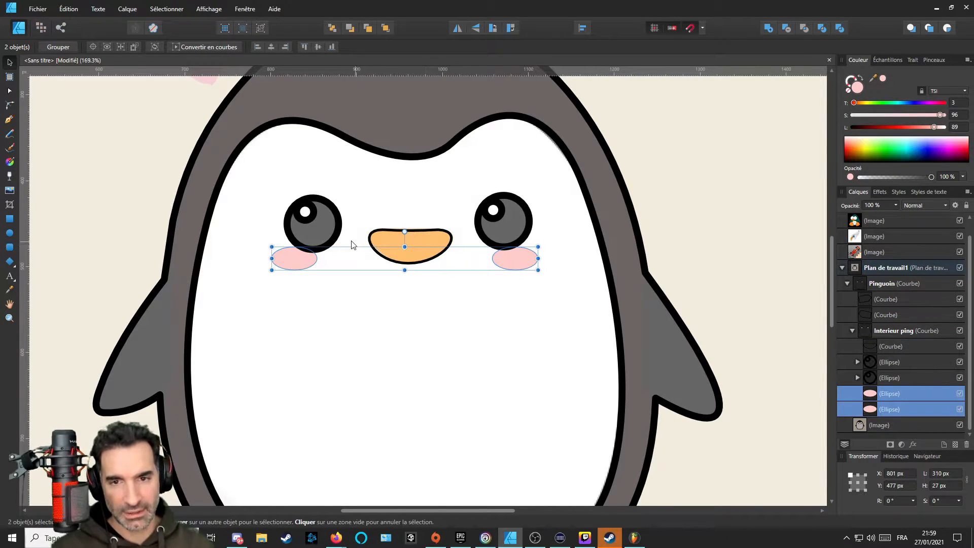
click(317, 221)
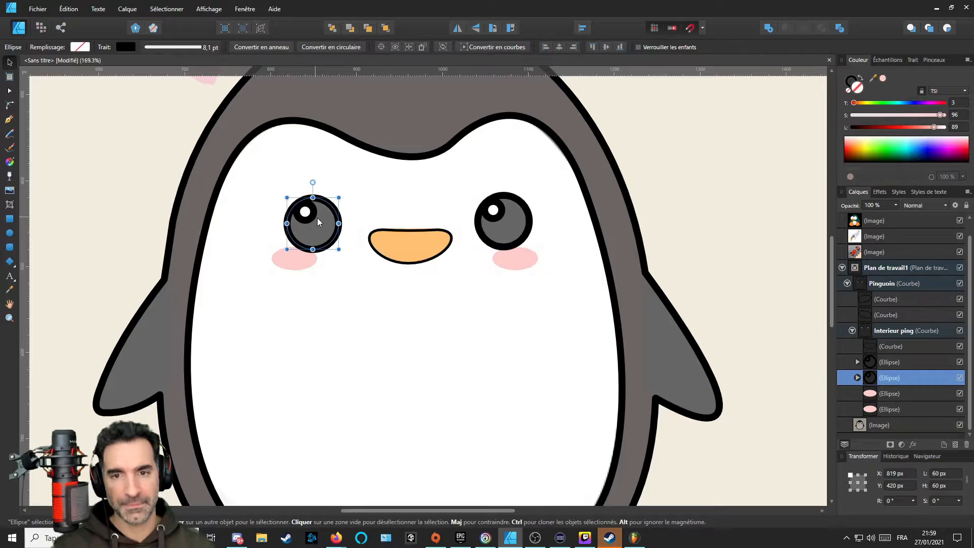
double_click(312, 216)
scroll(500, 203, up, 4)
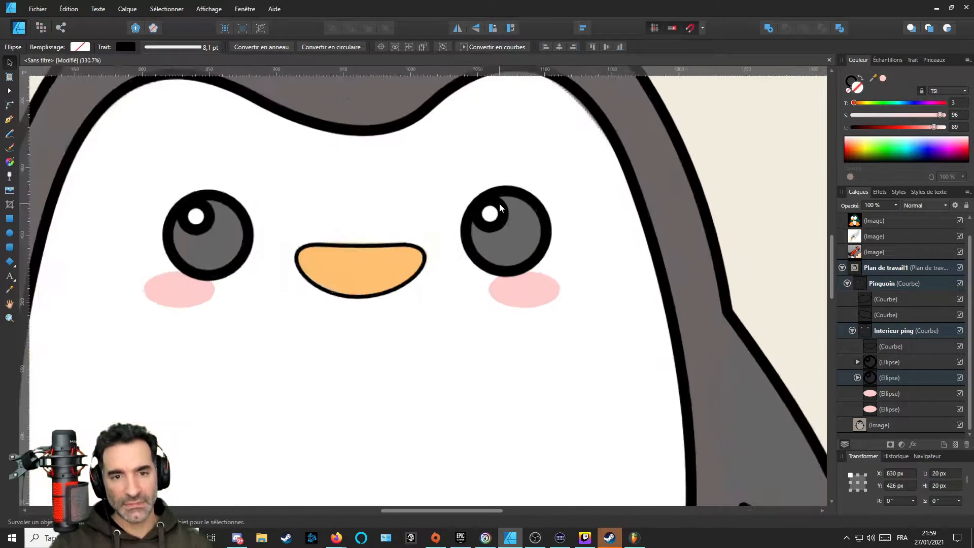
shift+click(498, 232)
scroll(420, 265, up, 1)
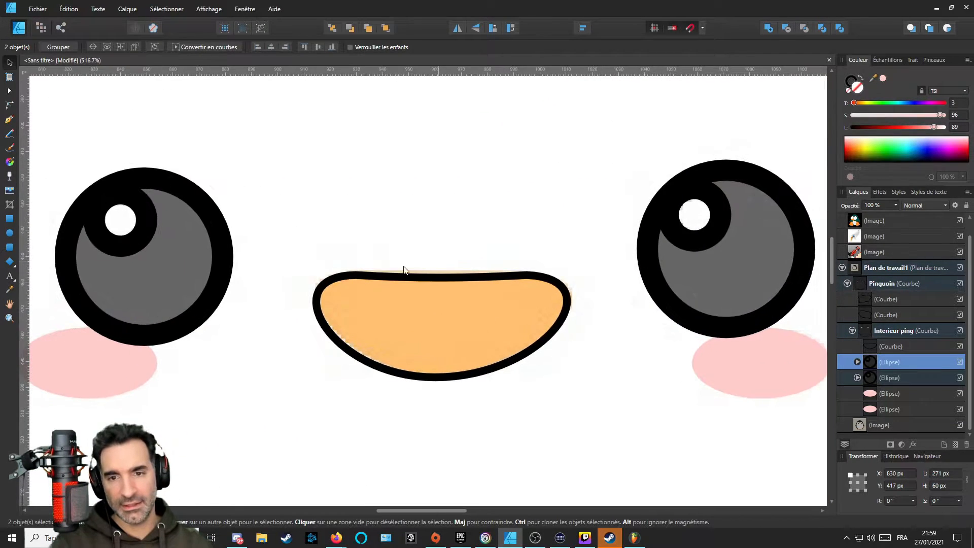
Fill the beak curve with the orange sampled from the reference beak and remove its outline.
click(398, 283)
scroll(432, 285, down, 3)
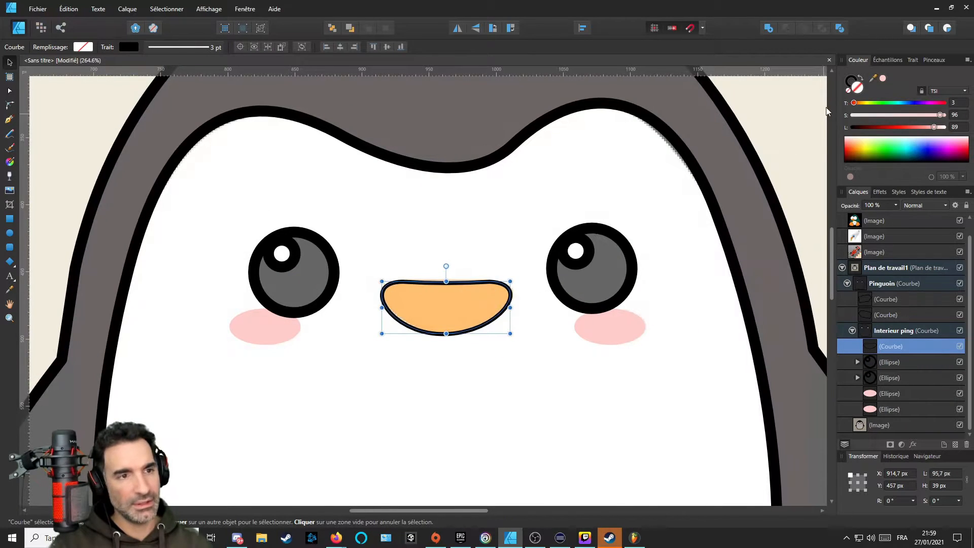
drag(875, 77, 443, 312)
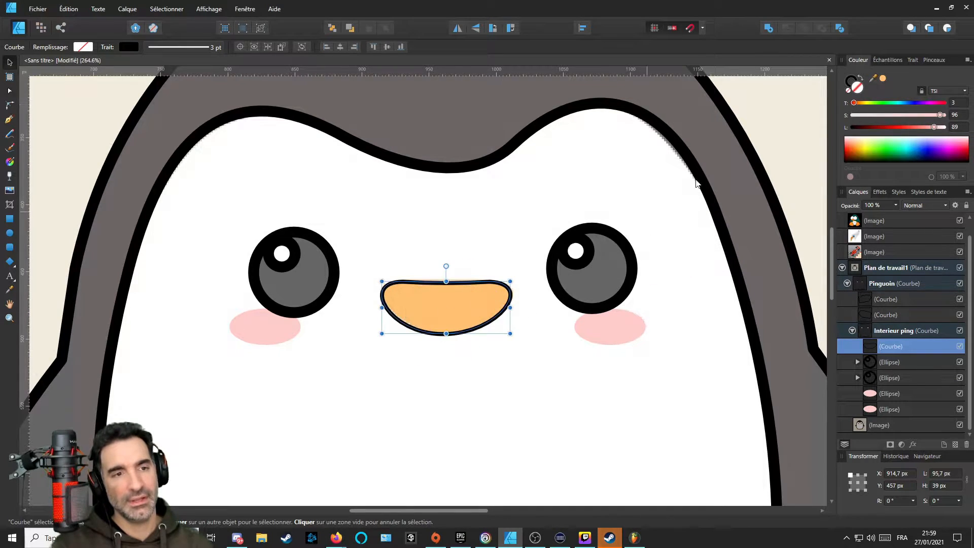
click(849, 90)
click(857, 87)
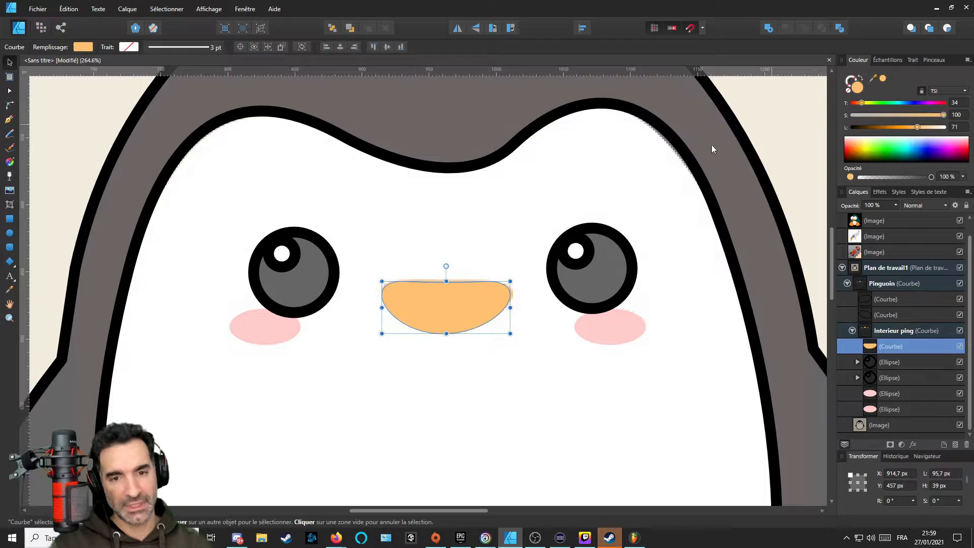
Fill the highlight ellipse inside the left eye with sampled white and remove its outline.
scroll(399, 269, down, 5)
scroll(398, 269, up, 6)
scroll(477, 254, down, 4)
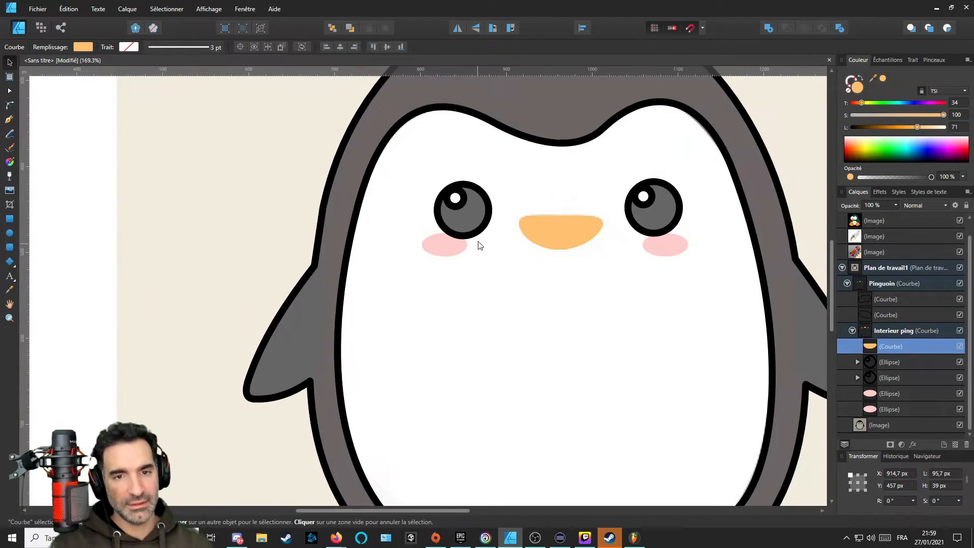
click(461, 200)
click(460, 200)
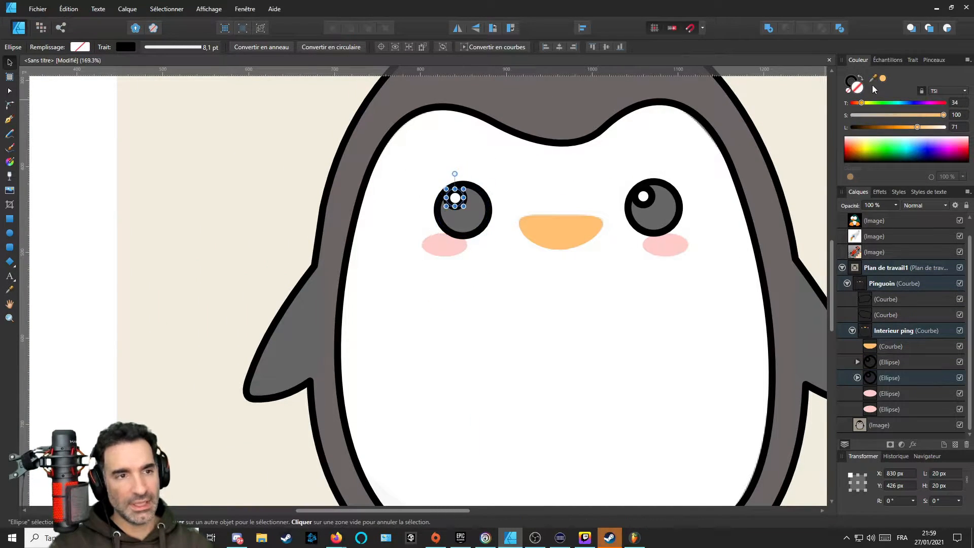
drag(877, 80, 496, 184)
click(883, 78)
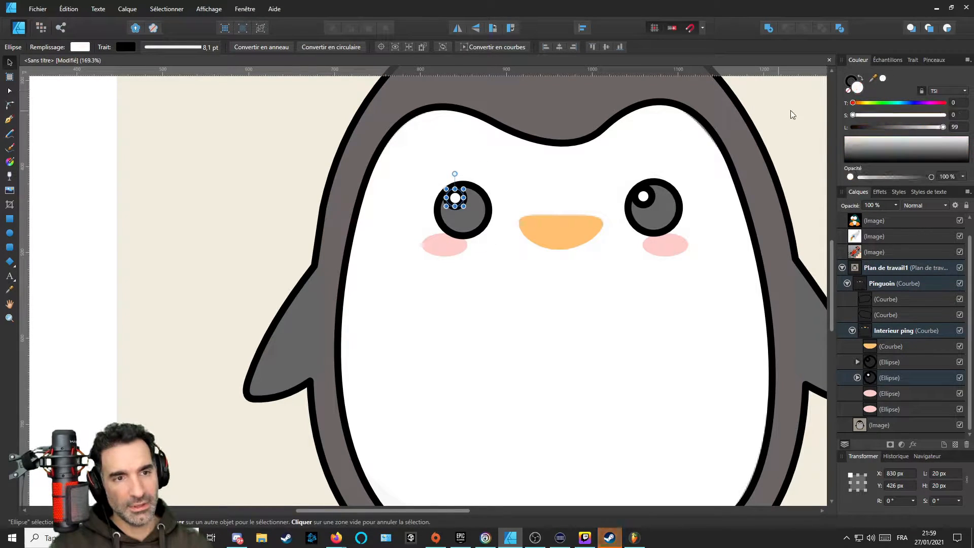
click(848, 91)
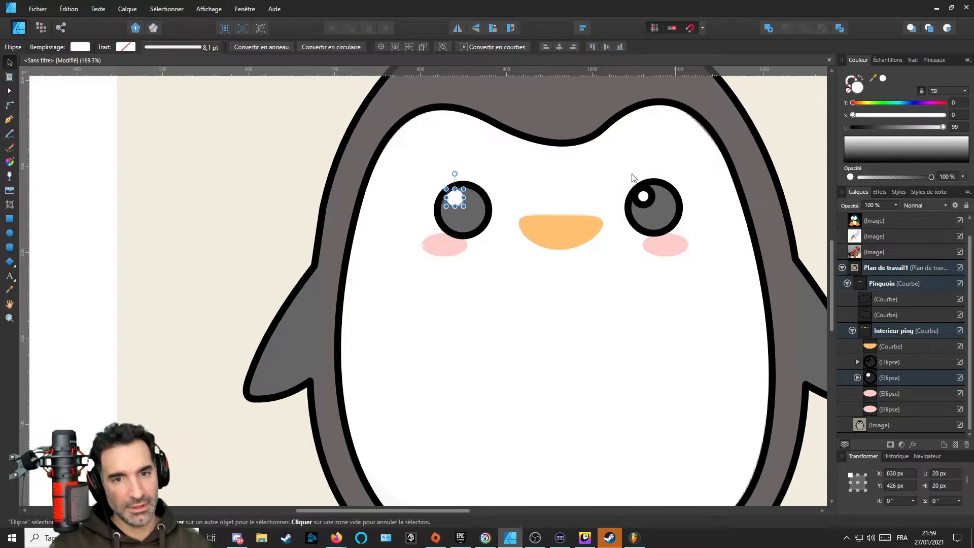
Give the highlight ellipse inside the right eye the same white fill with no outline.
scroll(486, 198, up, 3)
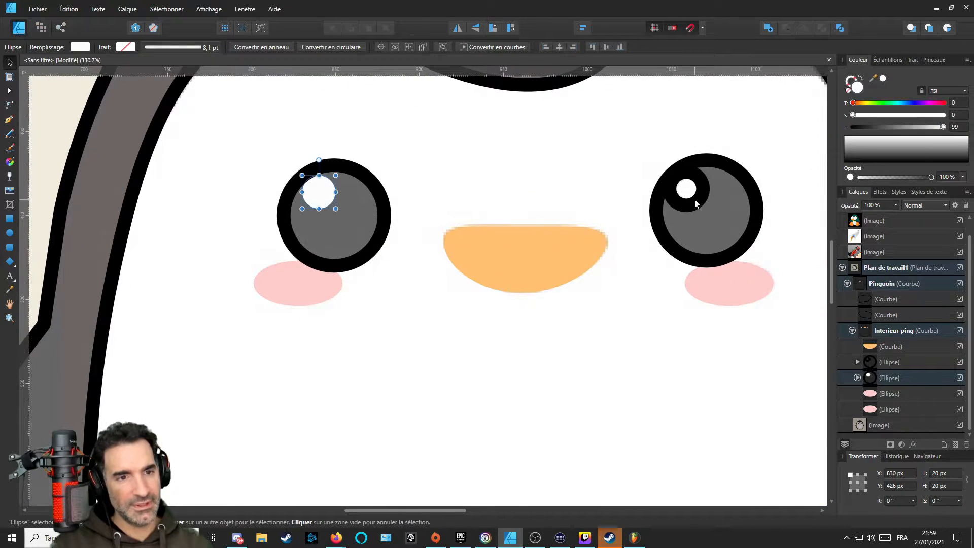
click(696, 201)
click(696, 201)
click(884, 78)
click(860, 77)
scroll(643, 214, down, 2)
scroll(635, 213, down, 2)
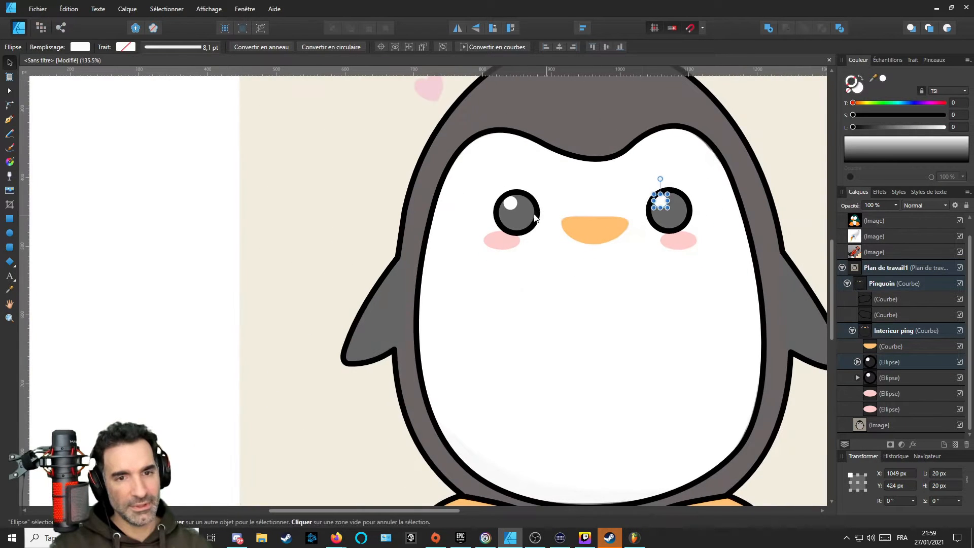
Raise the opacity of the penguin reference image to 100%.
click(525, 226)
shift+click(684, 232)
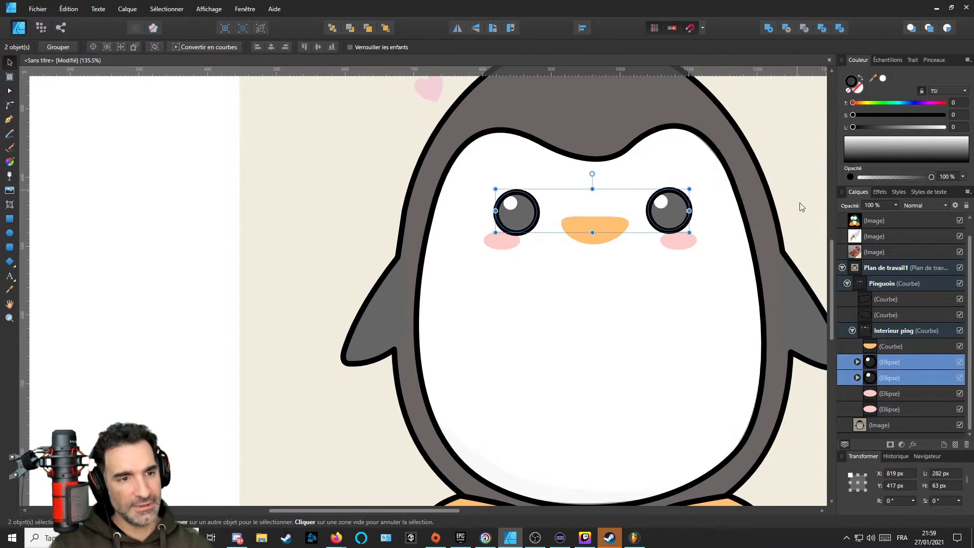
scroll(740, 219, right, 3)
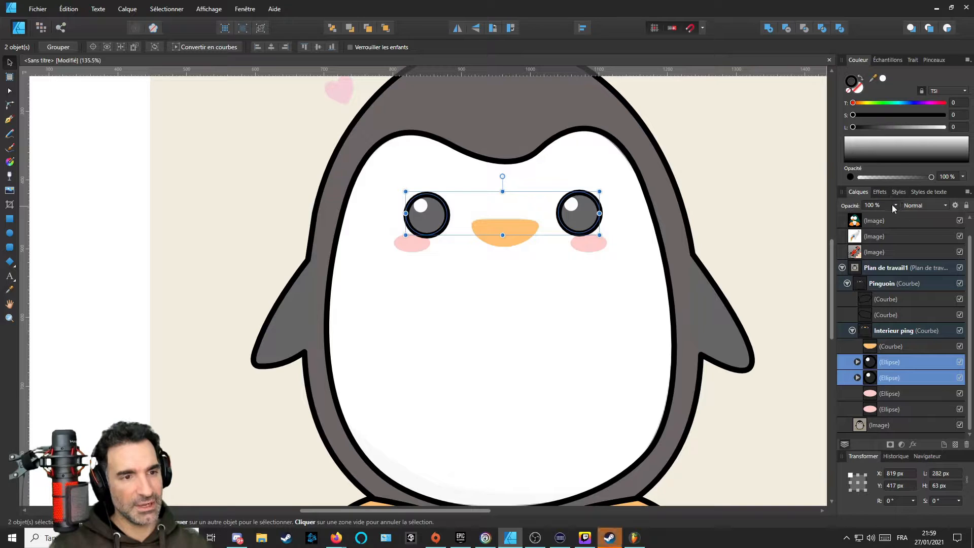
click(885, 426)
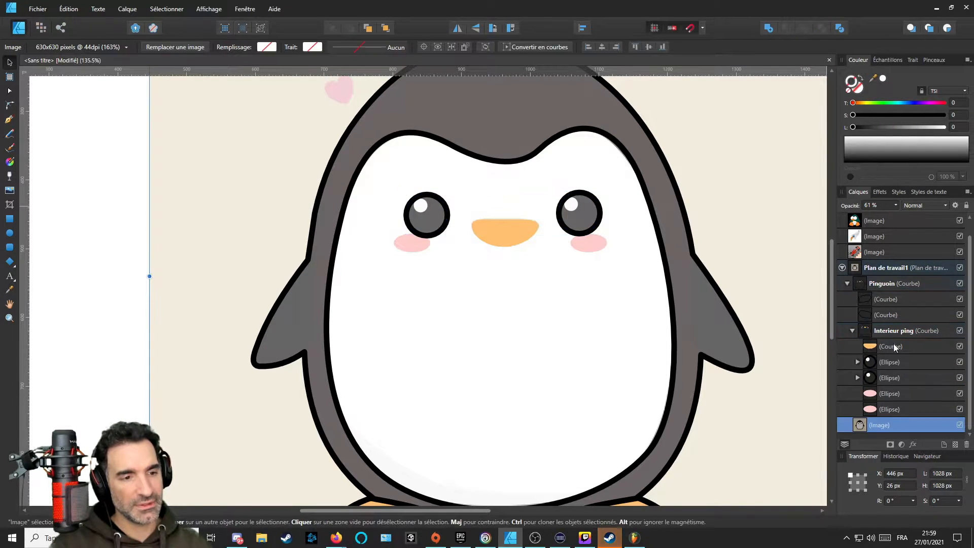
drag(897, 214, 925, 215)
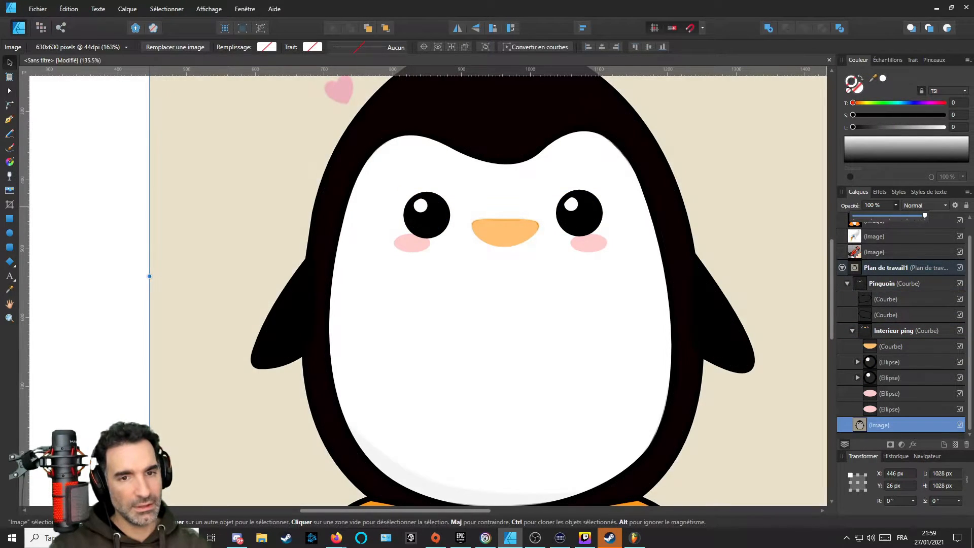
Fill both eye ellipses with solid black and remove their outlines.
scroll(558, 236, down, 3)
scroll(527, 231, up, 5)
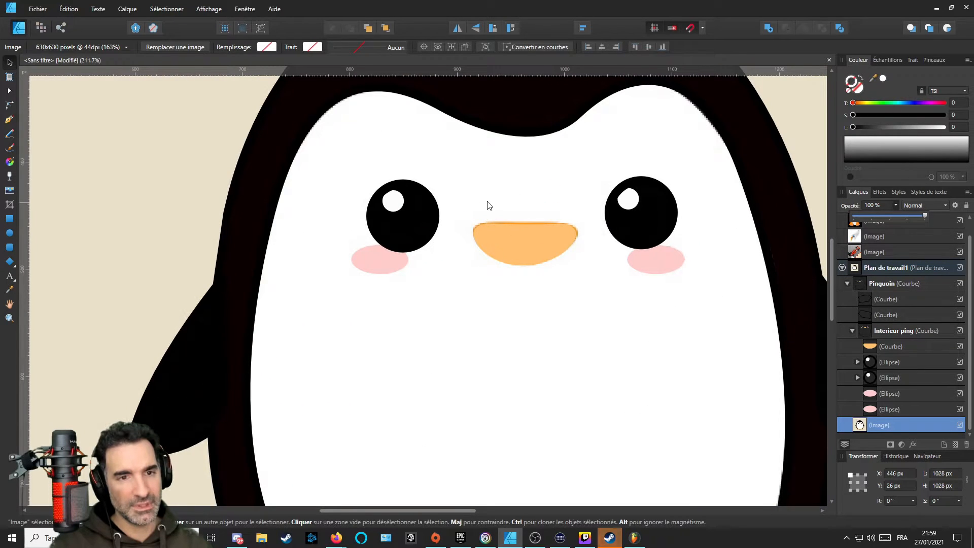
click(385, 194)
double_click(387, 195)
double_click(393, 194)
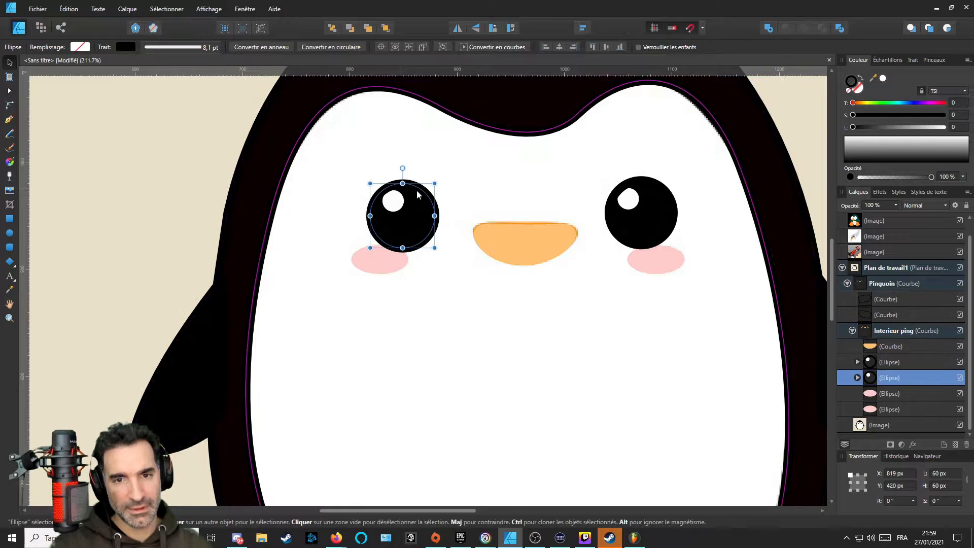
shift+click(637, 184)
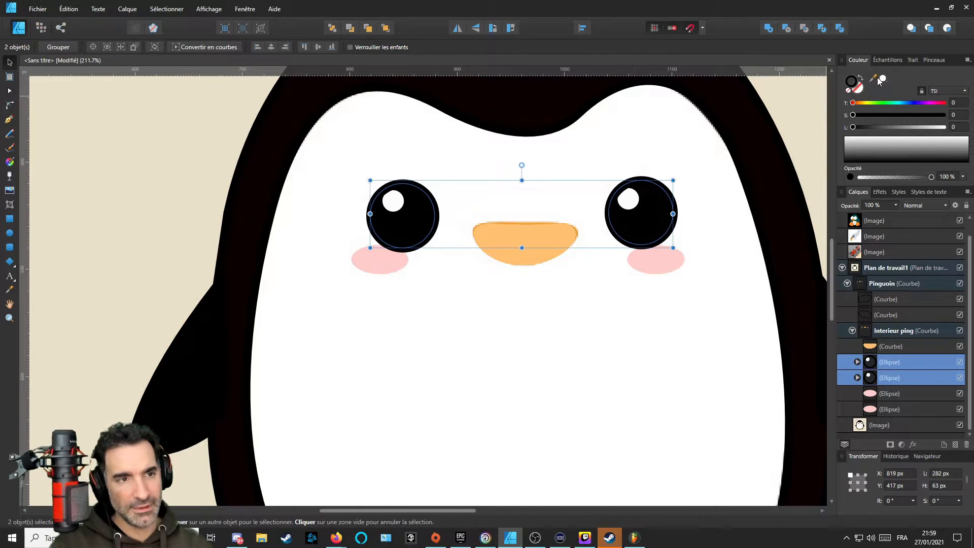
click(882, 152)
click(849, 90)
scroll(543, 217, down, 4)
scroll(550, 217, up, 3)
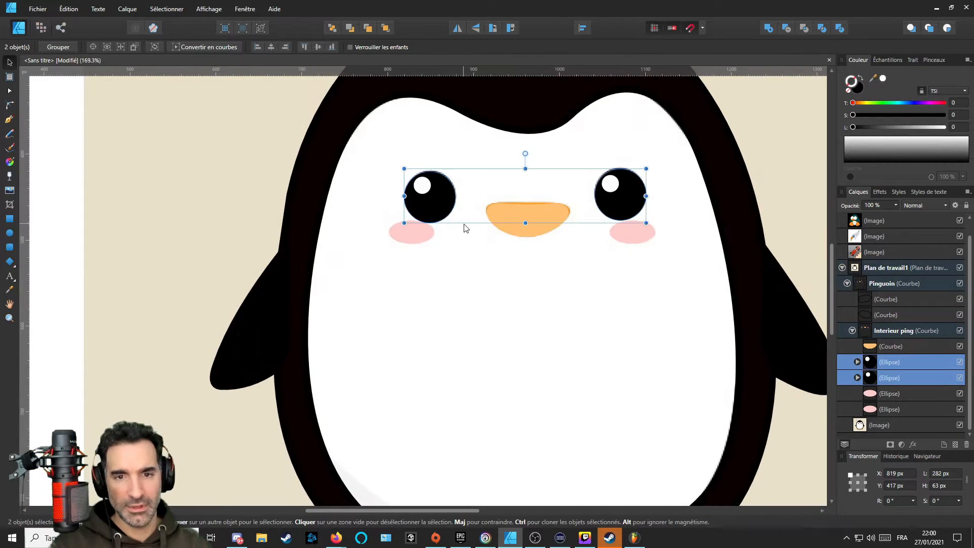
Recolour both cheek ellipses with the pink sampled from the full-opacity reference, hue 3, saturation 96, lightness 82.
click(414, 238)
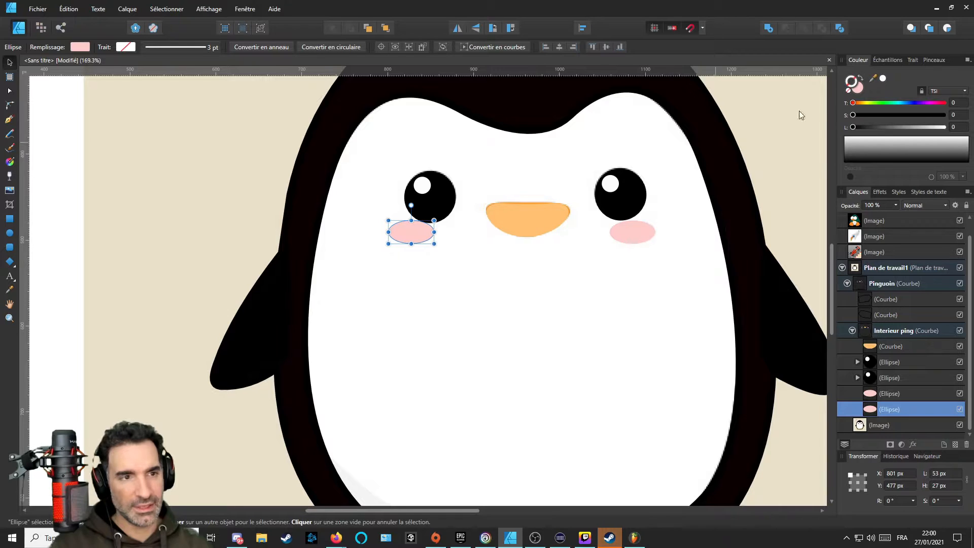
click(849, 90)
drag(873, 77, 402, 236)
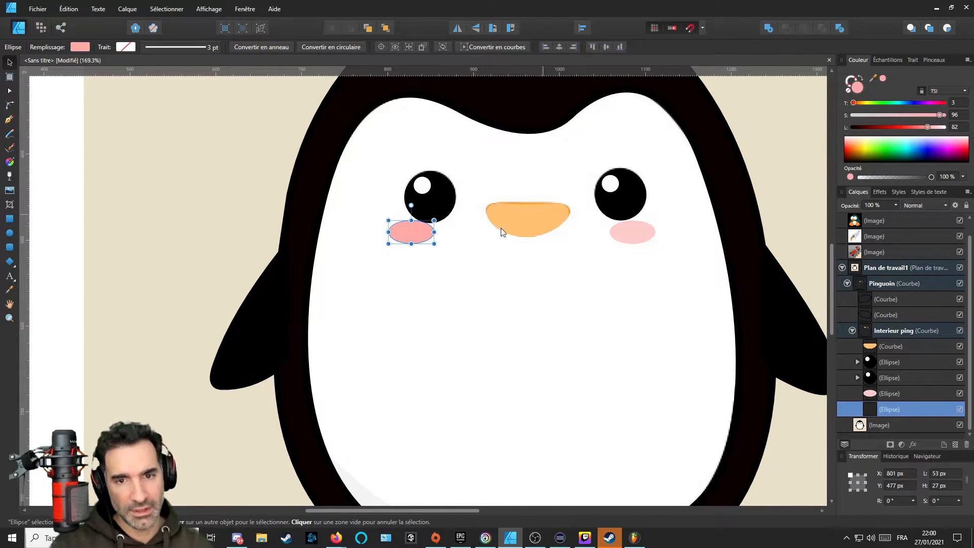
click(653, 234)
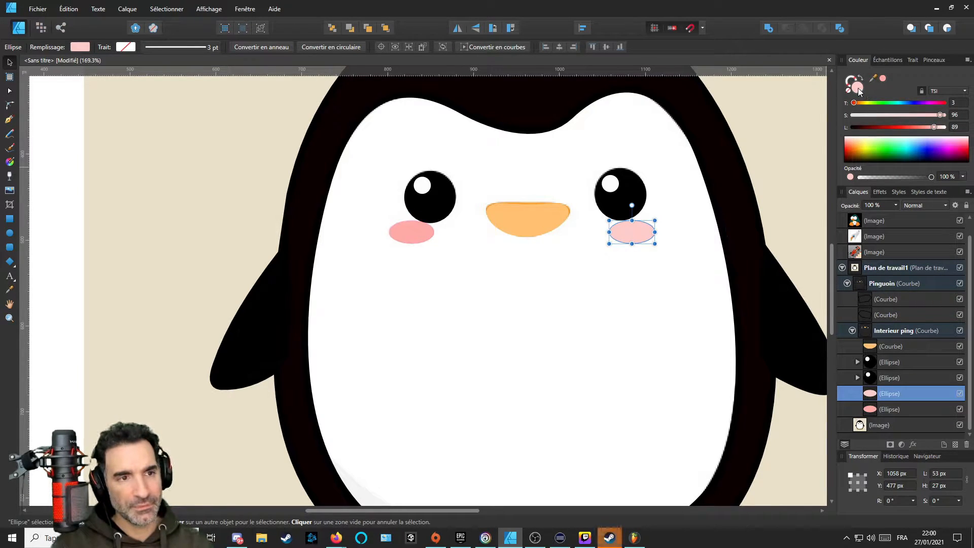
click(884, 79)
Refill the beak curve with the orange sampled from the reference, hue 34, saturation 100, lightness 52.
scroll(544, 211, down, 2)
scroll(543, 212, up, 2)
click(528, 216)
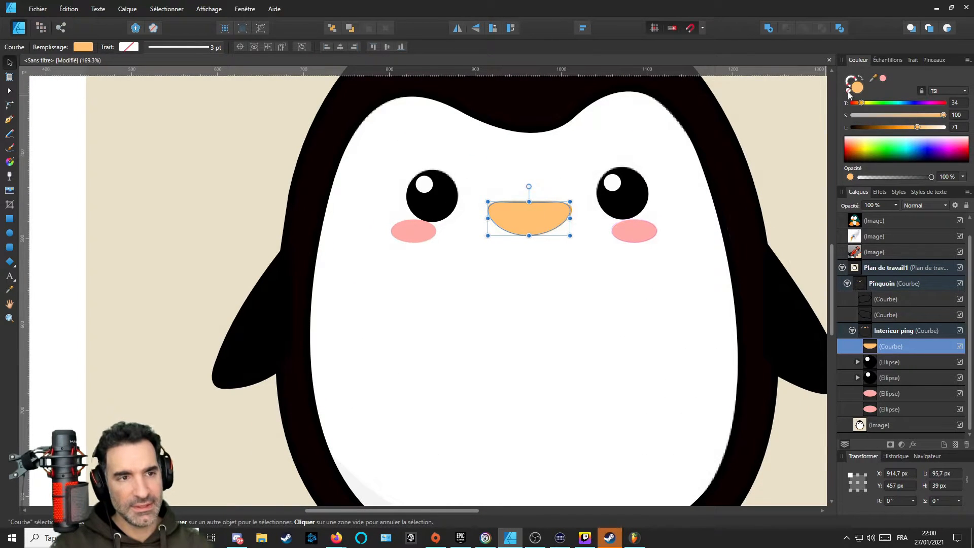
drag(873, 78, 526, 220)
click(527, 221)
scroll(490, 208, down, 2)
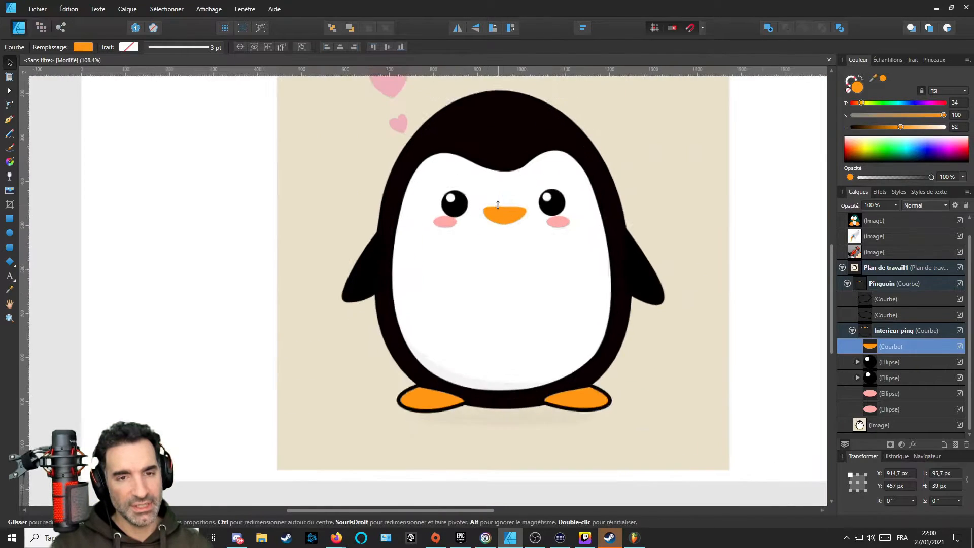
scroll(498, 204, up, 4)
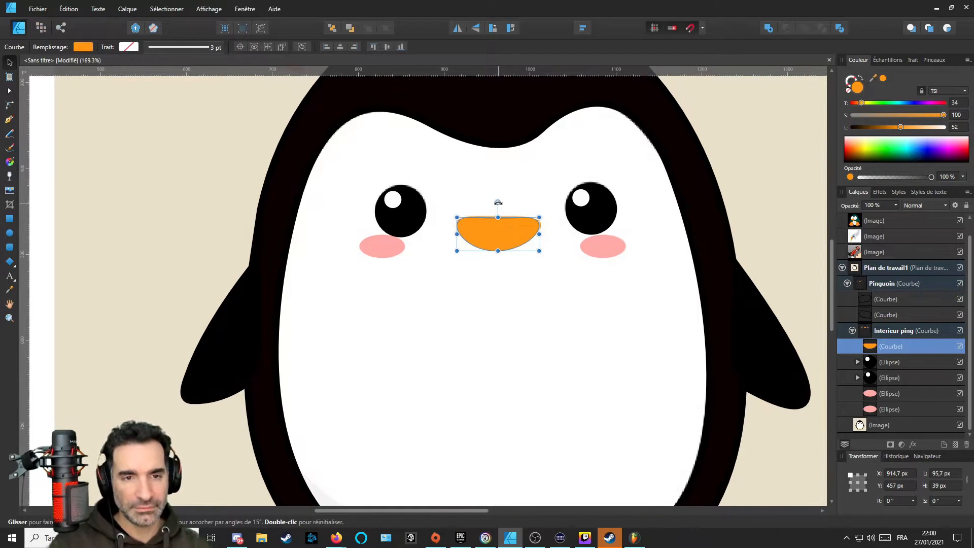
Hide the penguin reference image to examine the coloured eyes, cheeks and beak on their own, and show it again.
scroll(498, 203, down, 3)
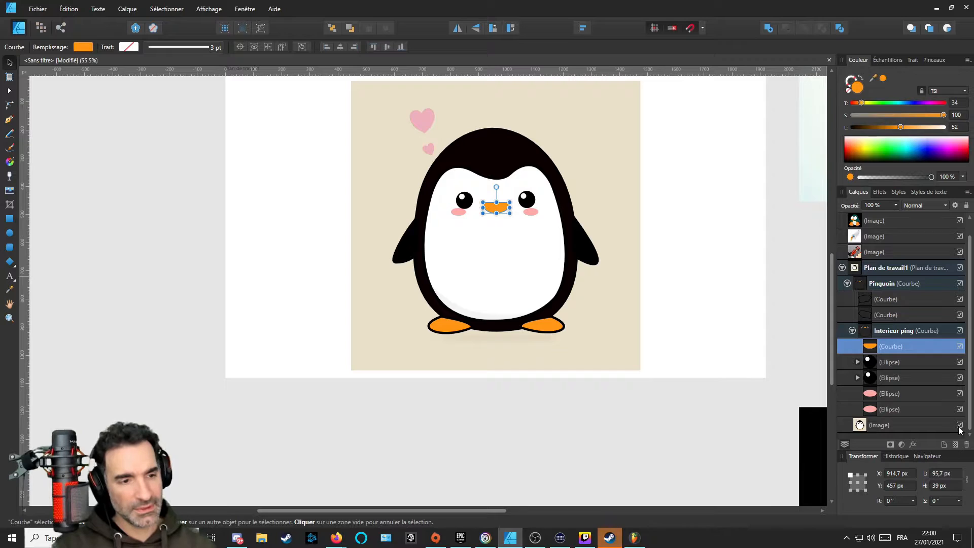
click(959, 426)
scroll(500, 201, up, 3)
scroll(500, 202, down, 3)
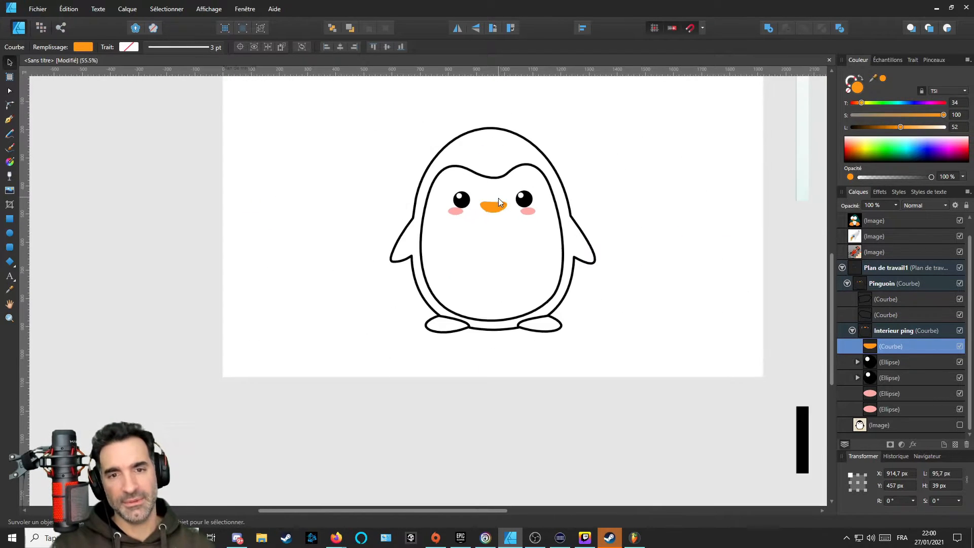
scroll(498, 202, up, 3)
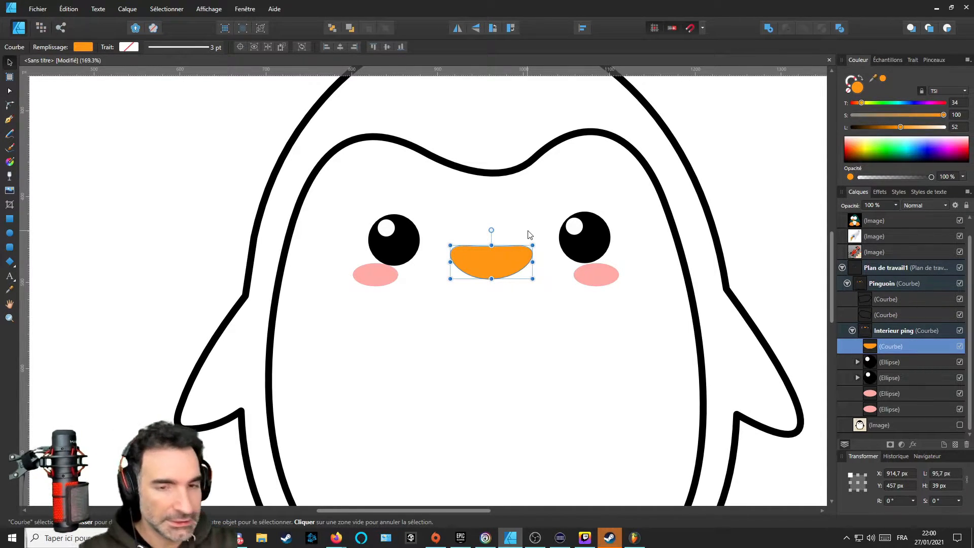
scroll(491, 230, up, 3)
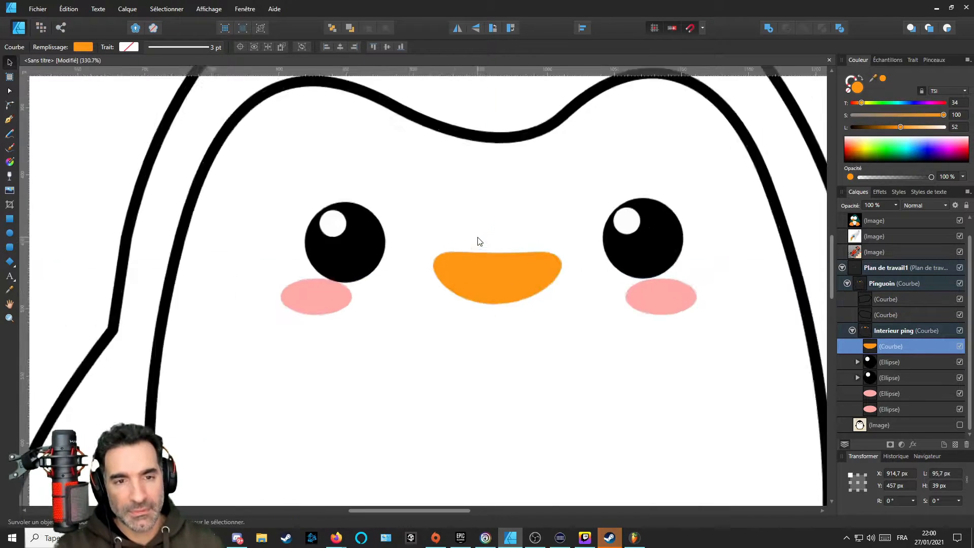
scroll(532, 254, down, 3)
scroll(435, 227, down, 2)
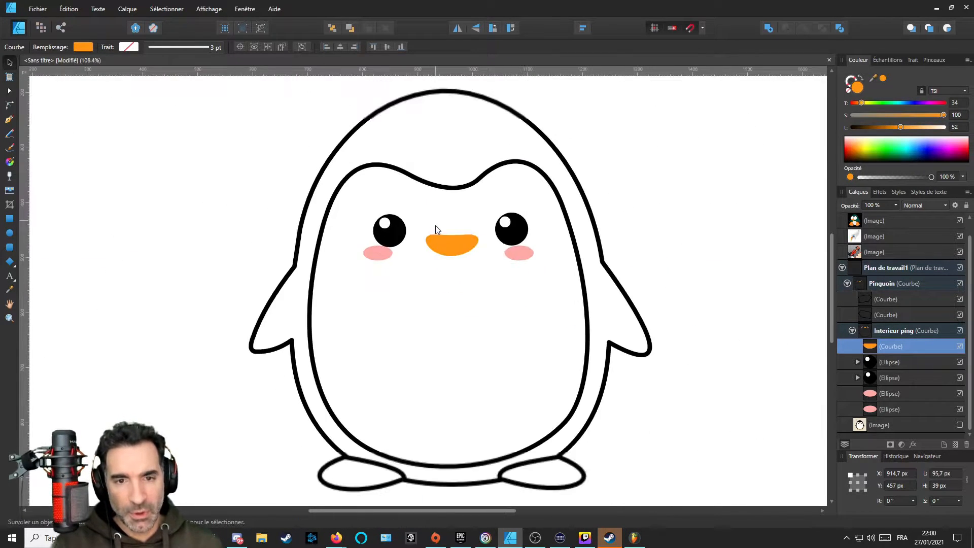
click(960, 424)
scroll(442, 274, up, 2)
scroll(439, 276, down, 3)
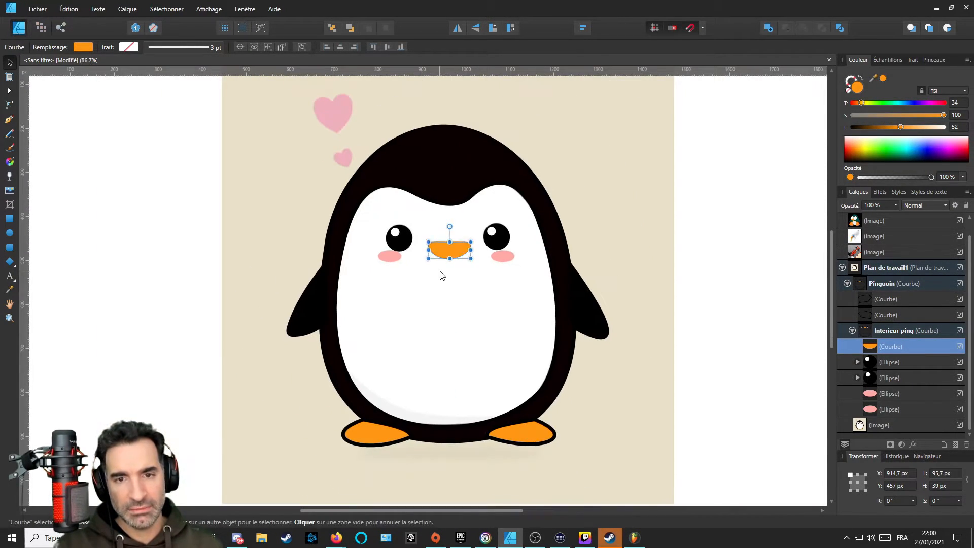
Fill both foot curves with the same orange as the beak and remove their outlines.
scroll(388, 426, up, 2)
double_click(385, 424)
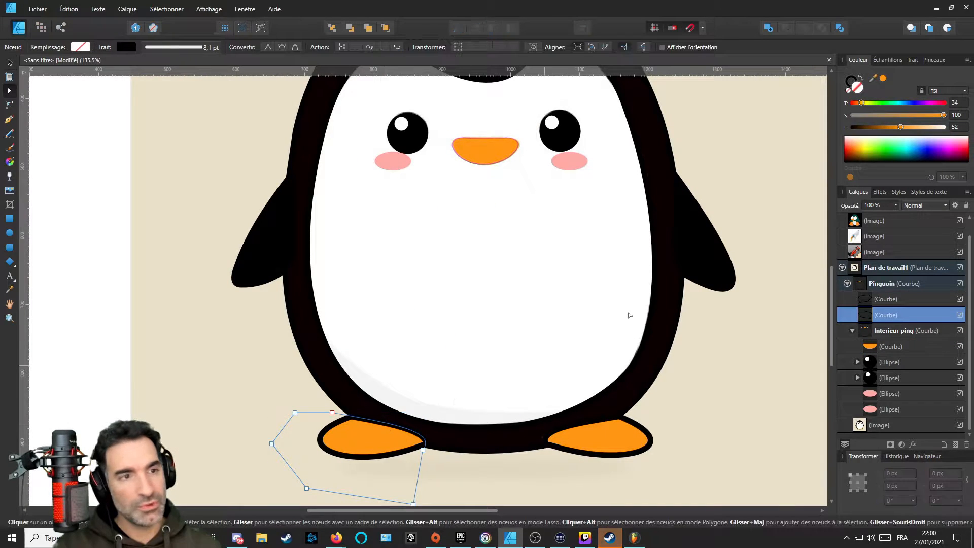
click(888, 60)
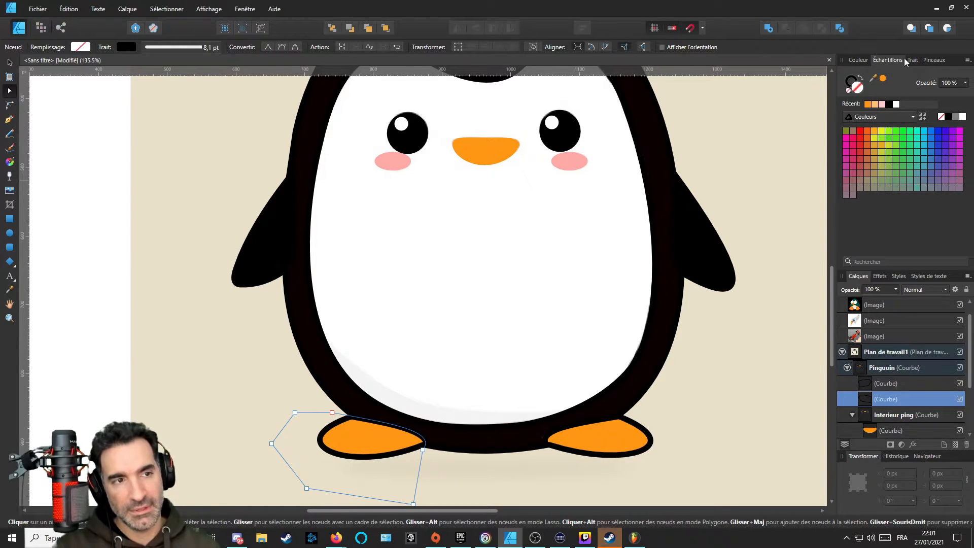
shift+click(563, 434)
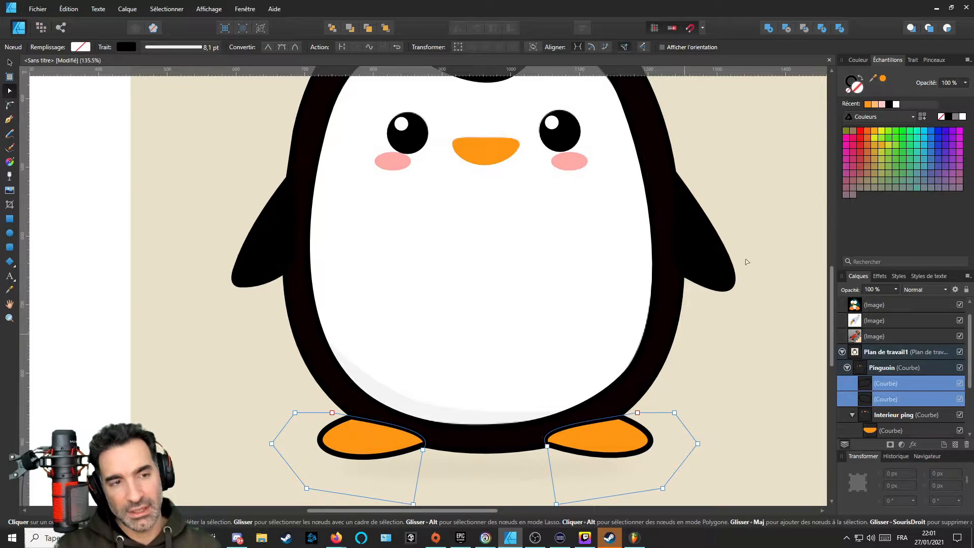
click(869, 104)
click(847, 89)
click(849, 92)
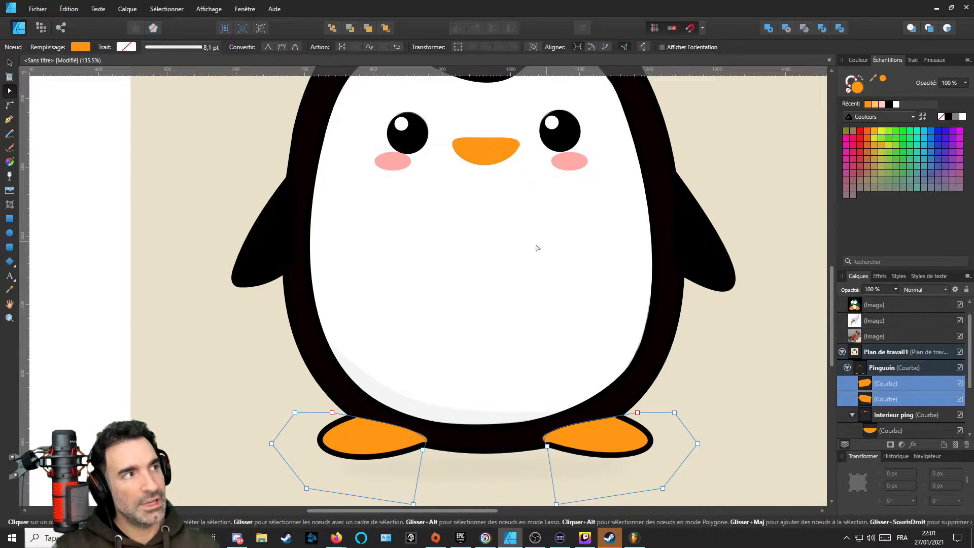
ctrl+scroll(543, 247, down, 3)
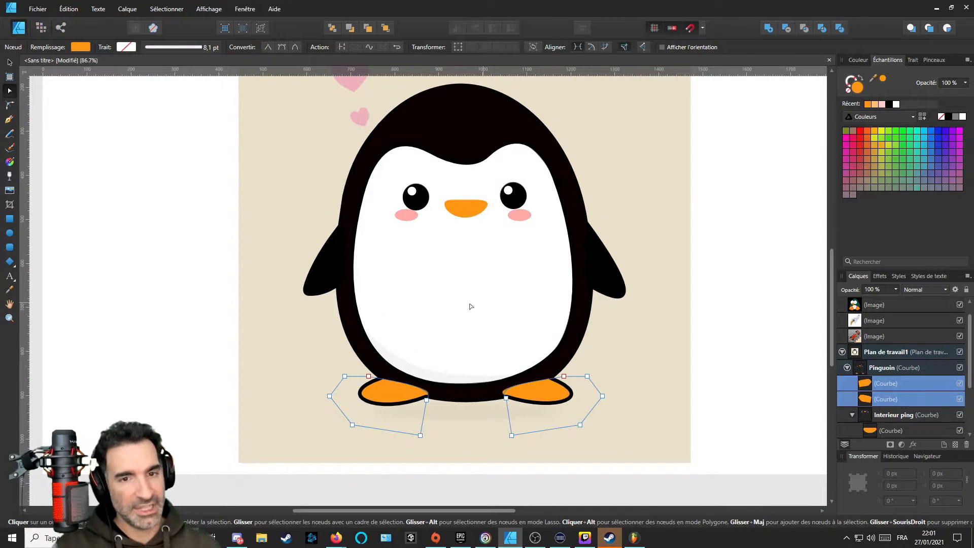
Remove the inner body curve's stroke and fill the shape with the white sampled from the reference image.
click(355, 276)
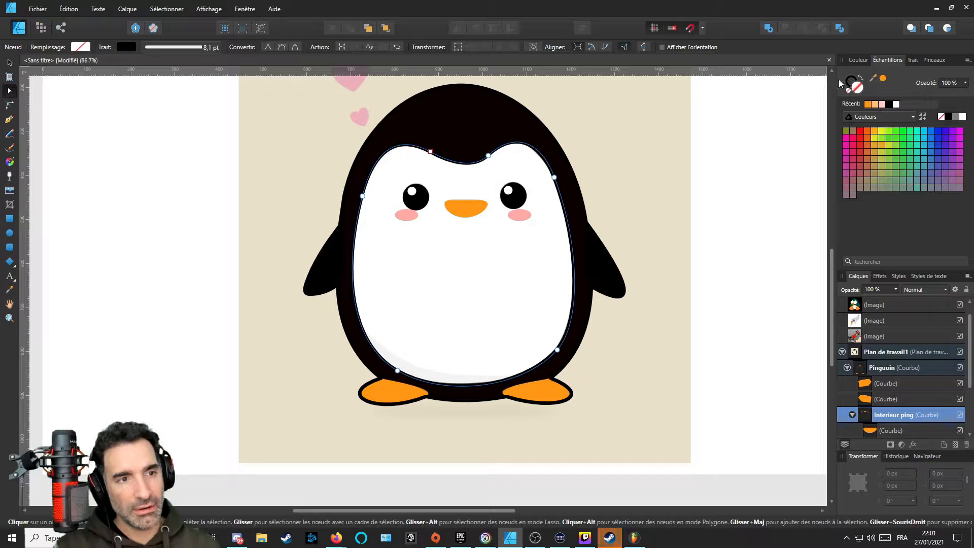
click(851, 95)
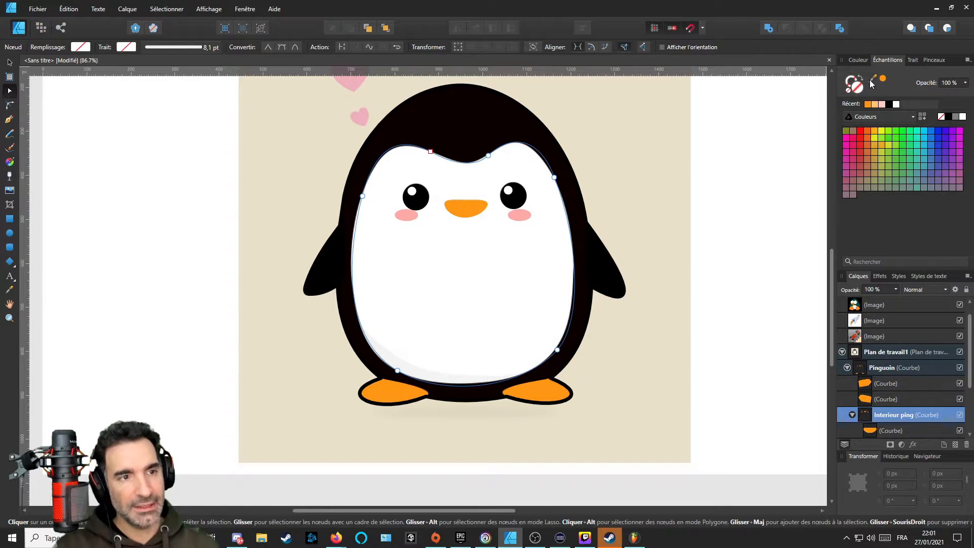
drag(874, 77, 578, 235)
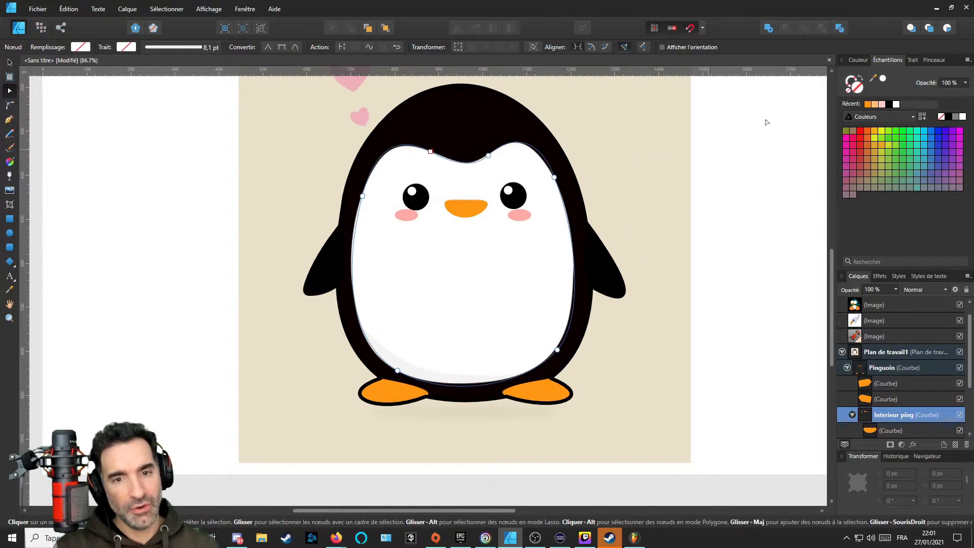
click(883, 79)
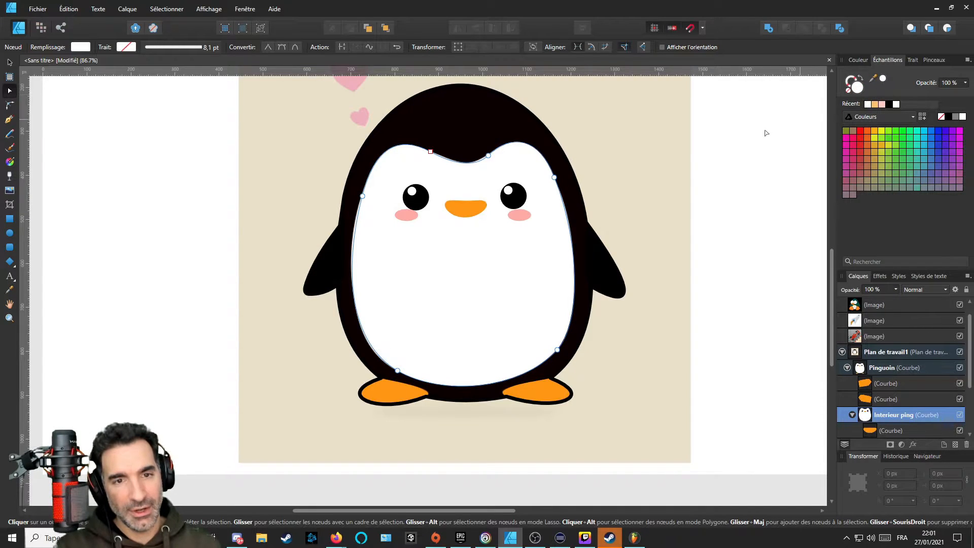
Fill the outer Pinguoin curve with the black sampled from the reference penguin's head and remove its stroke.
scroll(463, 248, down, 4)
scroll(462, 244, up, 2)
scroll(461, 244, up, 1)
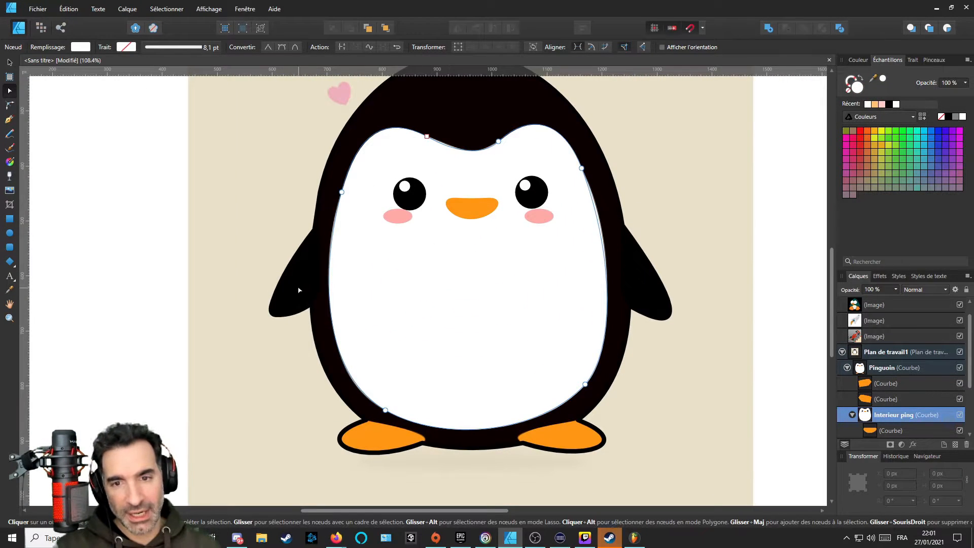
click(319, 354)
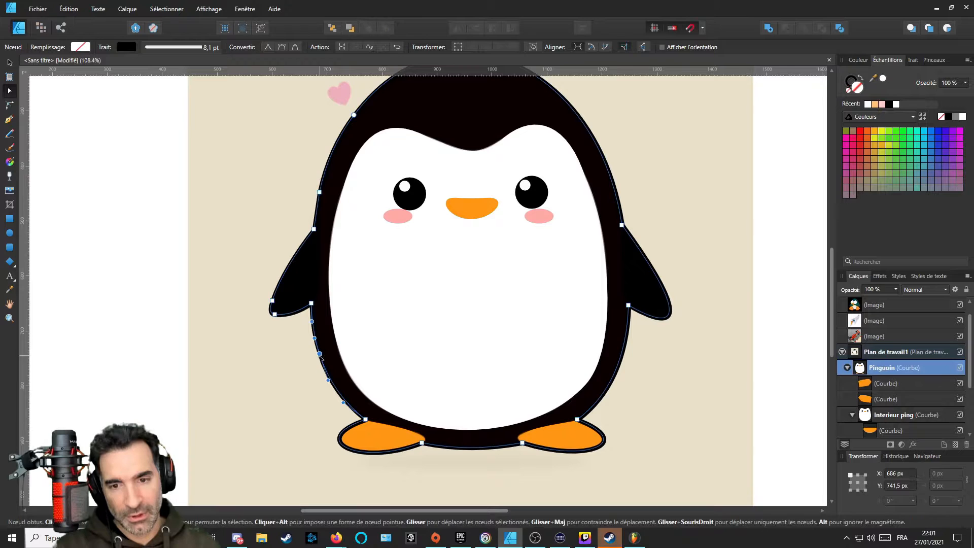
click(358, 400)
scroll(363, 365, down, 1)
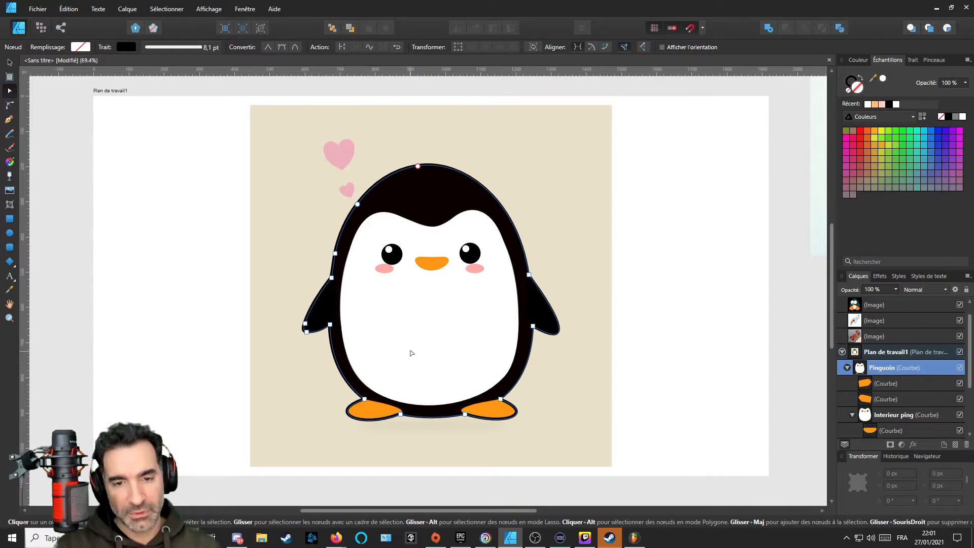
drag(874, 79, 429, 189)
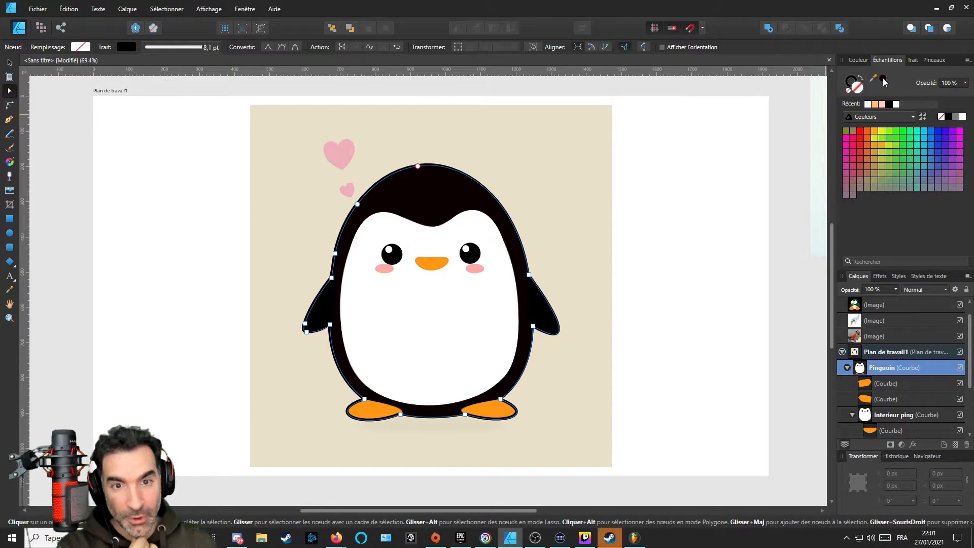
click(883, 78)
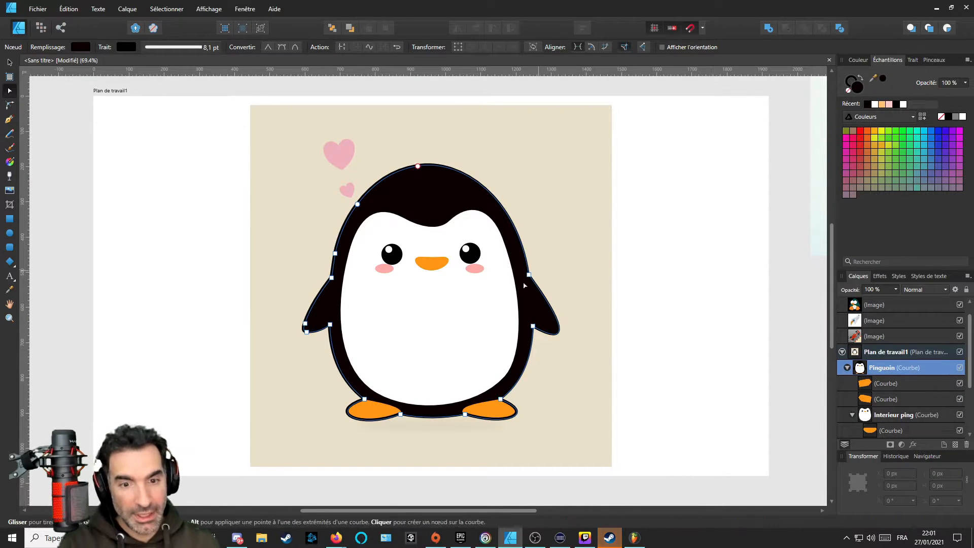
click(854, 88)
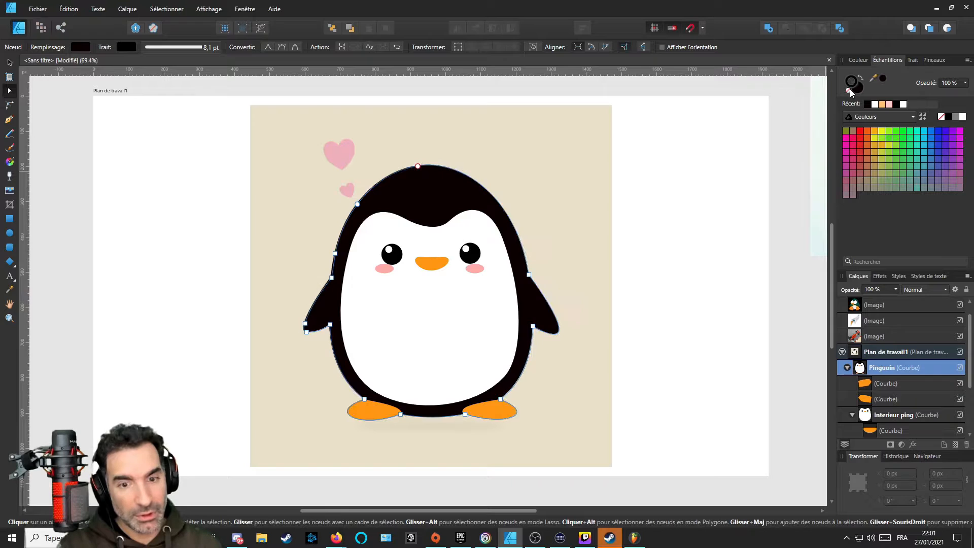
Collapse the Pinguoin layer, compare by toggling its visibility, and hide the reference image beneath it on the artboard.
key(ctrl+minus)
scroll(893, 381, down, 2)
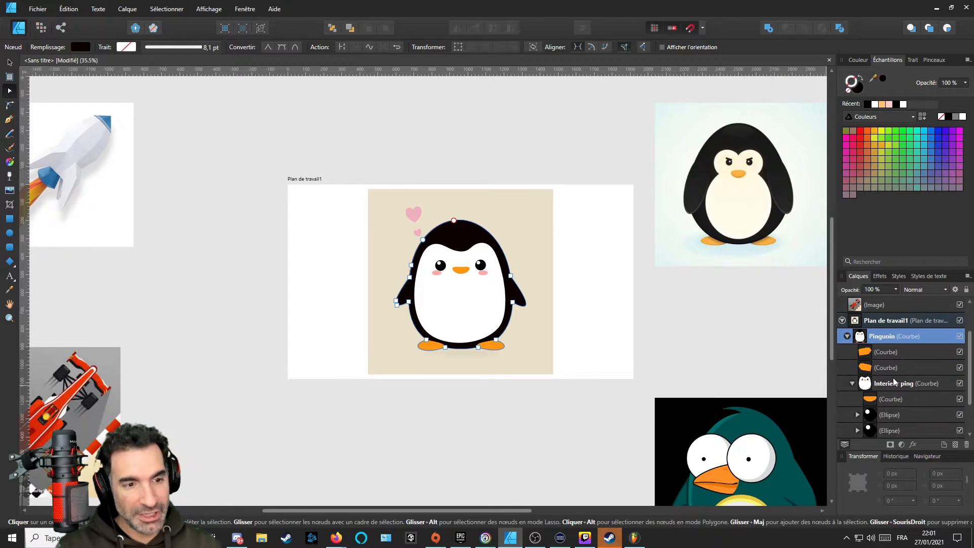
click(847, 337)
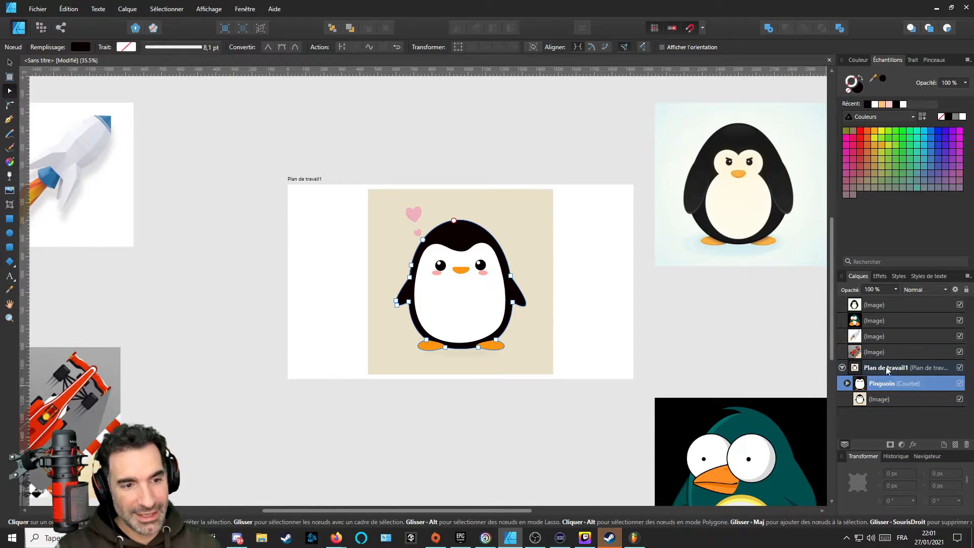
click(961, 384)
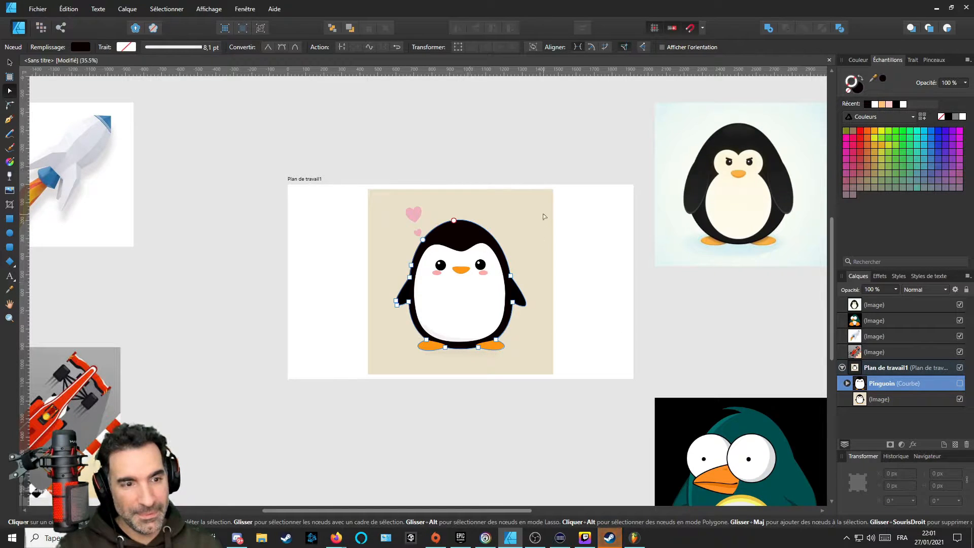
click(960, 383)
click(960, 399)
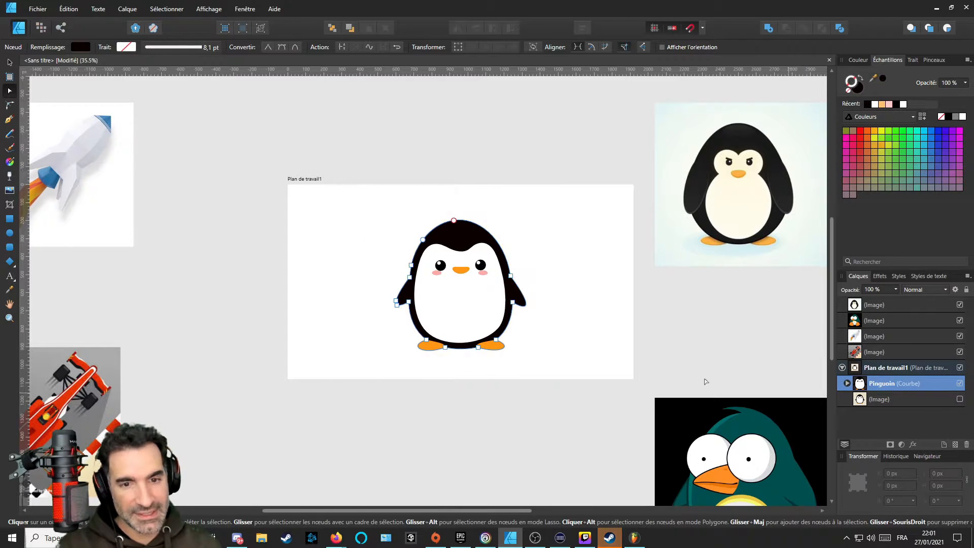
Examine the coloured penguin drawing on the artboard, up close and alongside the surrounding reference images.
scroll(457, 278, up, 3)
scroll(465, 251, down, 2)
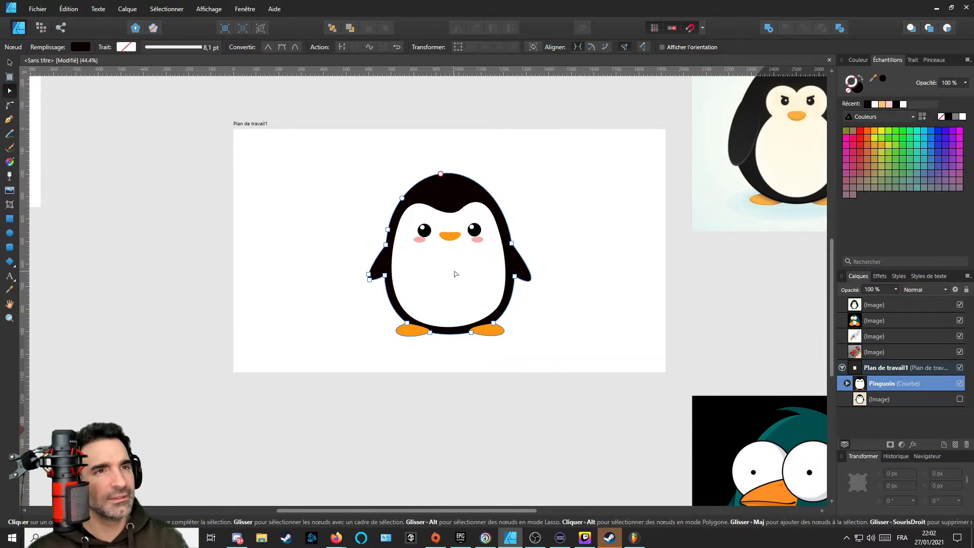
scroll(418, 297, up, 2)
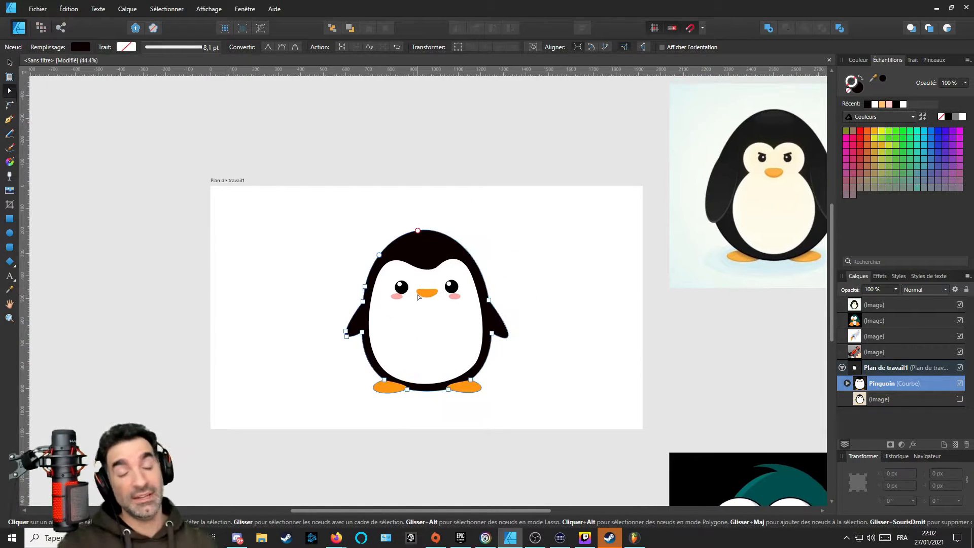
scroll(422, 287, down, 1)
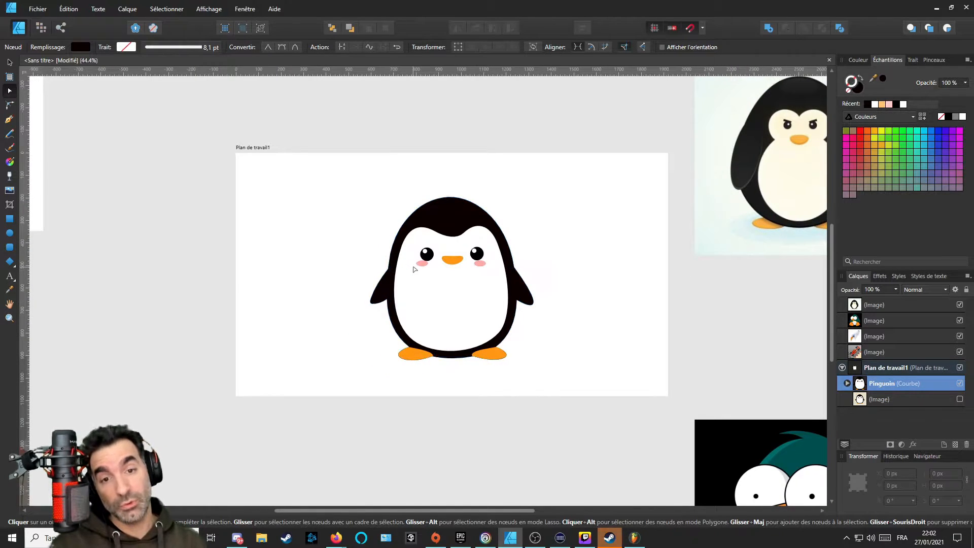
scroll(435, 301, up, 3)
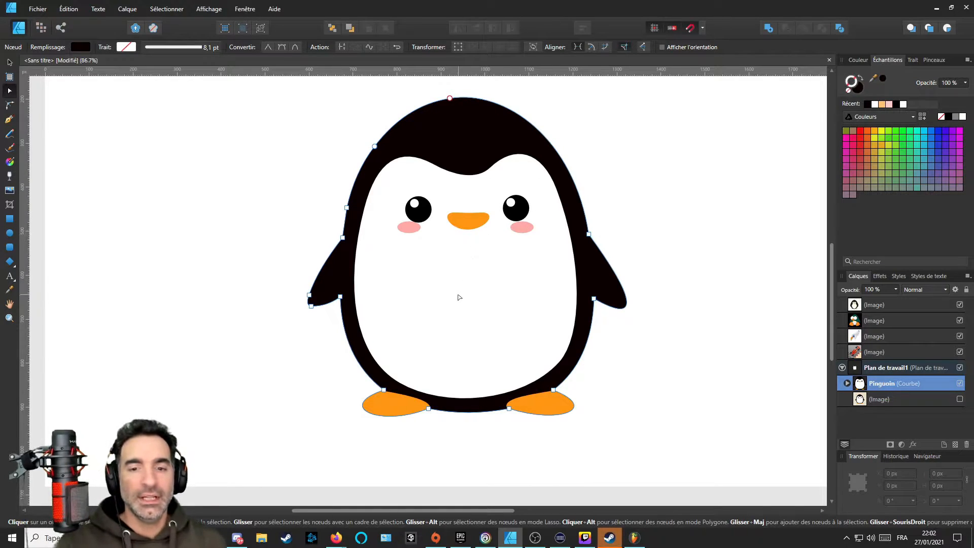
scroll(457, 292, up, 3)
scroll(460, 277, down, 5)
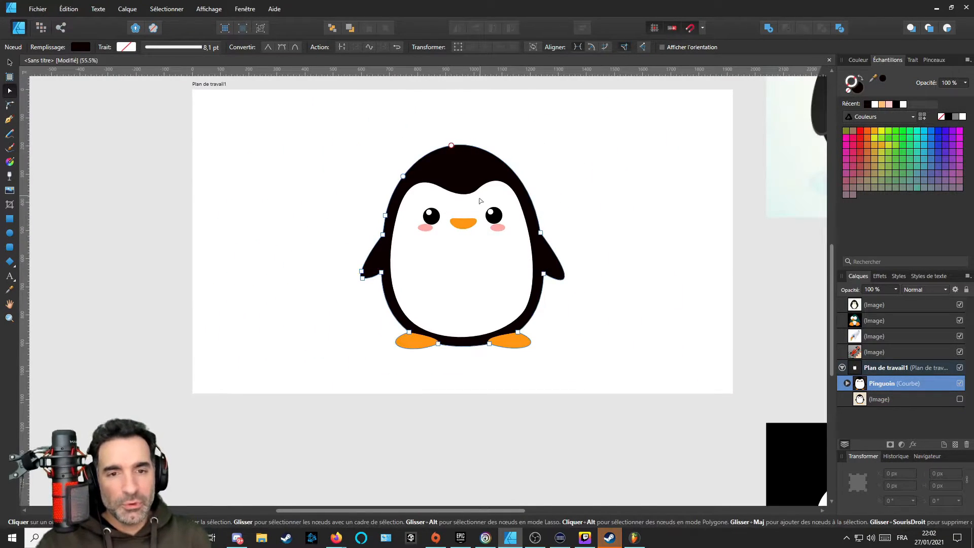
scroll(546, 212, up, 3)
scroll(559, 229, down, 4)
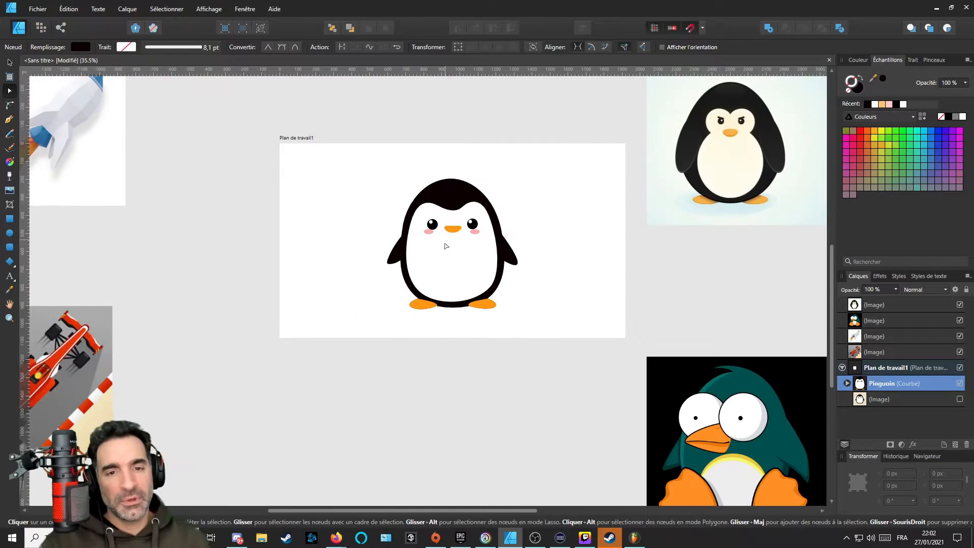
scroll(617, 278, up, 3)
scroll(450, 258, down, 2)
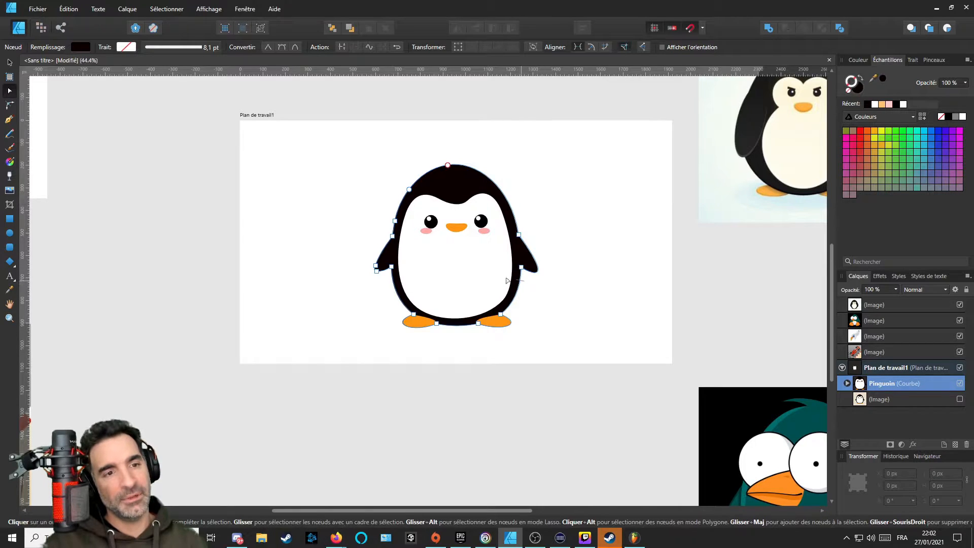
scroll(451, 274, down, 2)
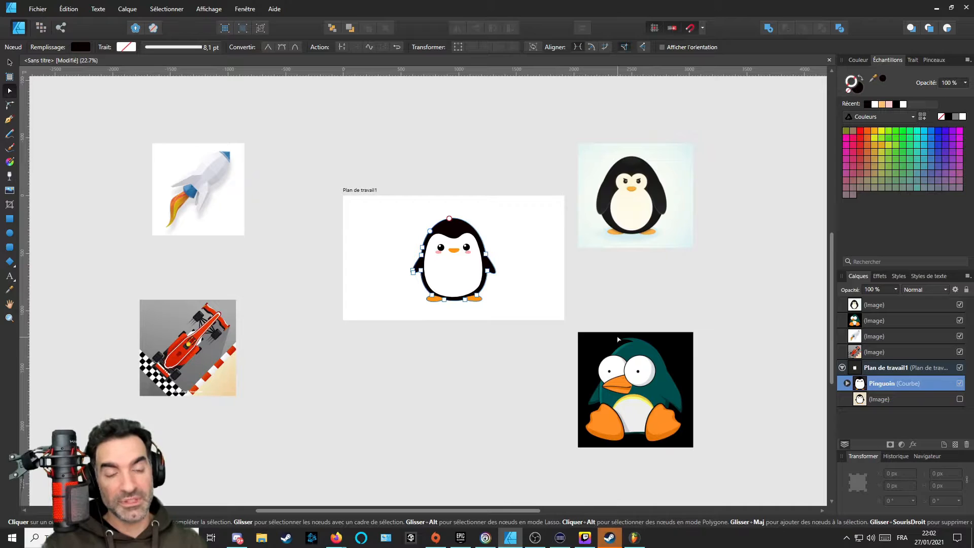
Try converting all nodes of the outer Pinguoin curve to sharp nodes, undo the conversion, and deselect the curve.
scroll(451, 239, up, 3)
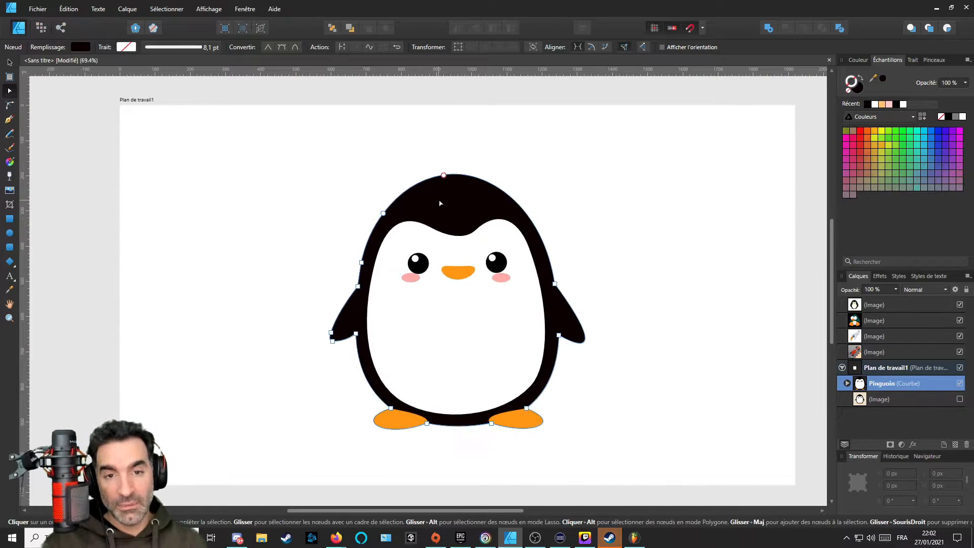
drag(268, 146, 646, 454)
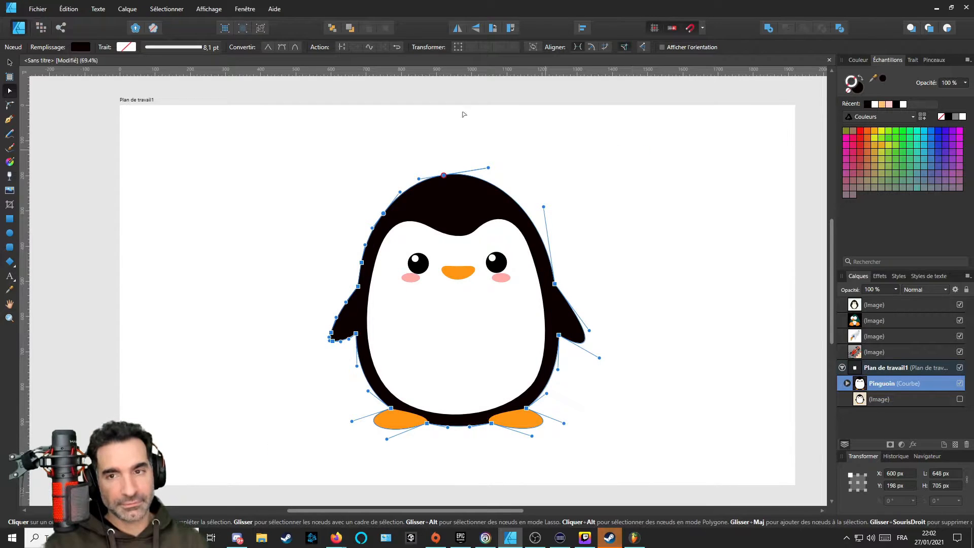
click(268, 47)
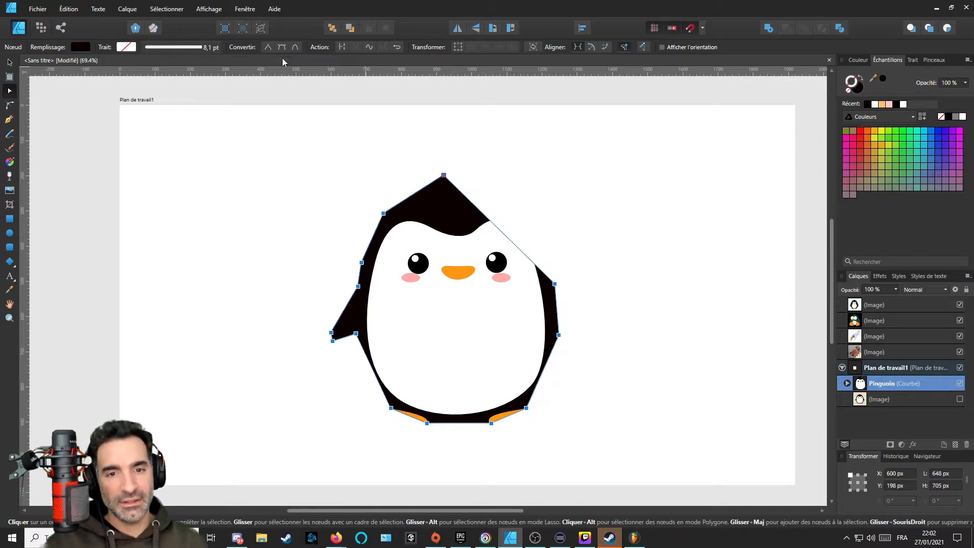
scroll(483, 353, down, 3)
scroll(472, 337, up, 3)
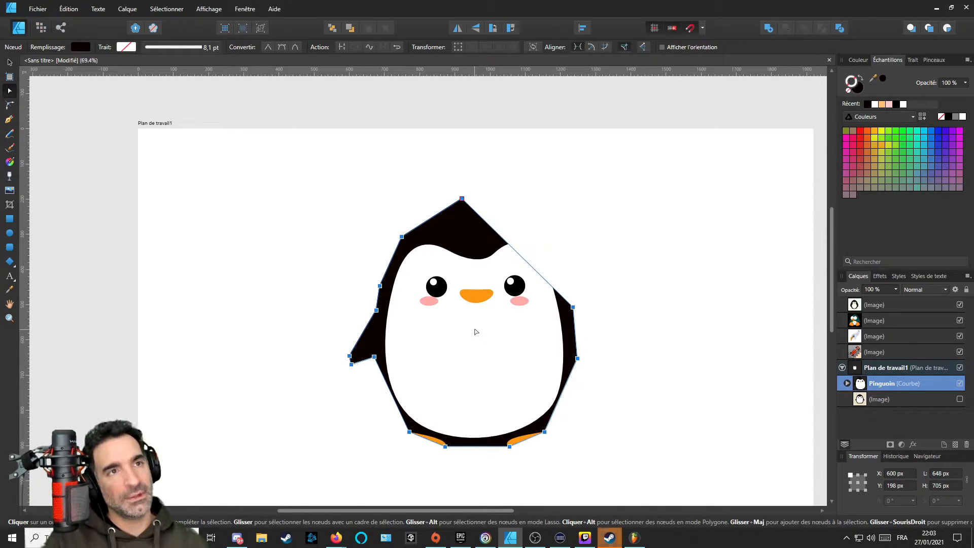
key(ctrl+z)
click(629, 206)
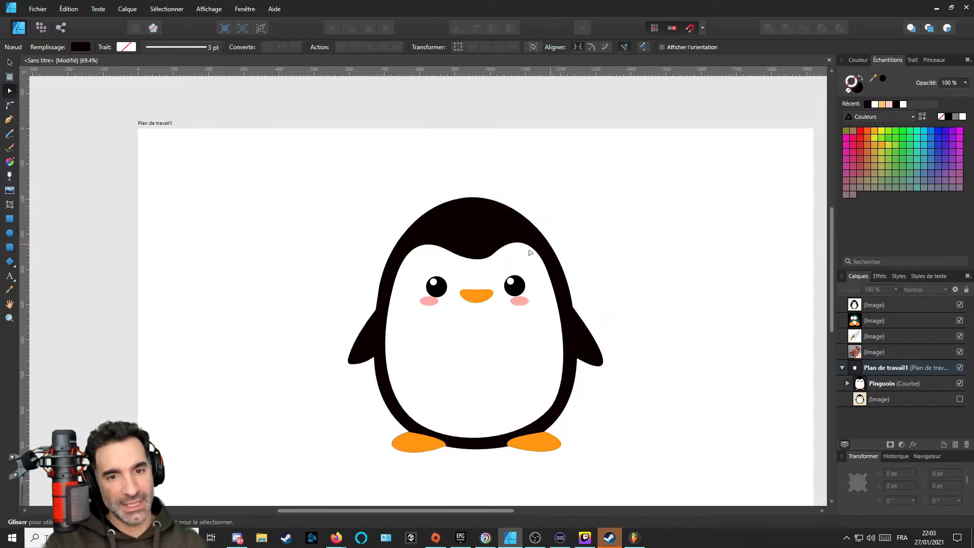
Move the whole penguin slightly upward on the artboard, to about X 597,2 px and Y 177,3 px.
scroll(508, 260, down, 4)
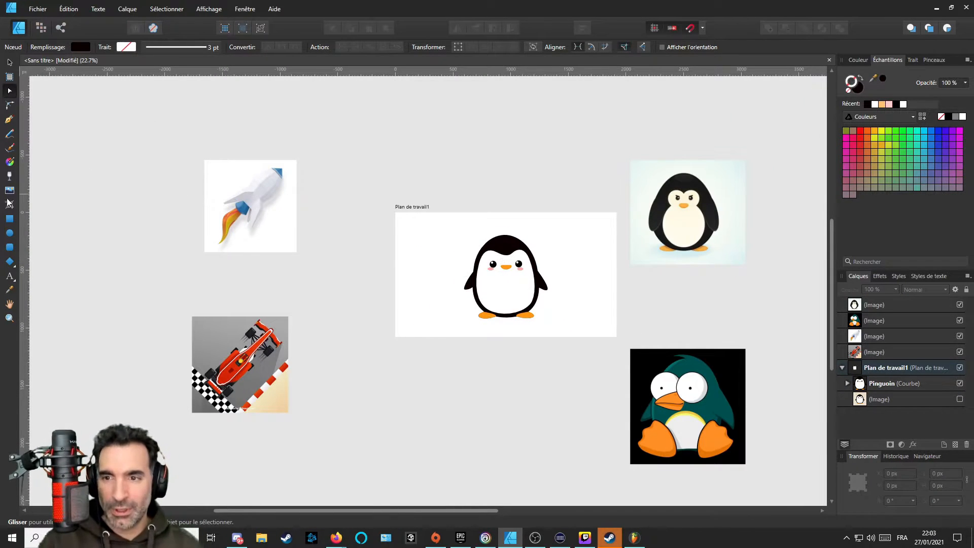
click(9, 62)
click(504, 268)
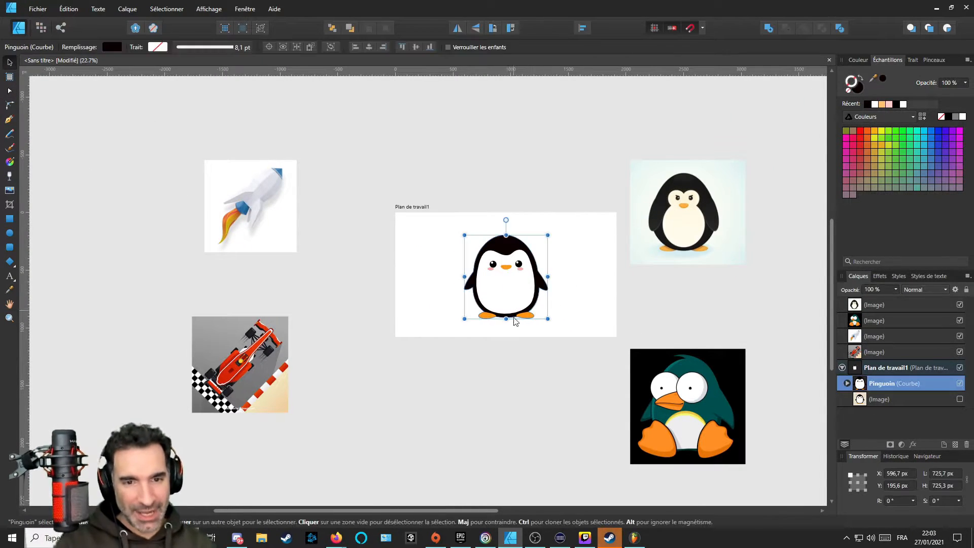
drag(579, 304, 382, 278)
mouse_move(331, 257)
mouse_down()
mouse_move(621, 264)
mouse_move(318, 253)
mouse_up()
scroll(437, 266, left, 5)
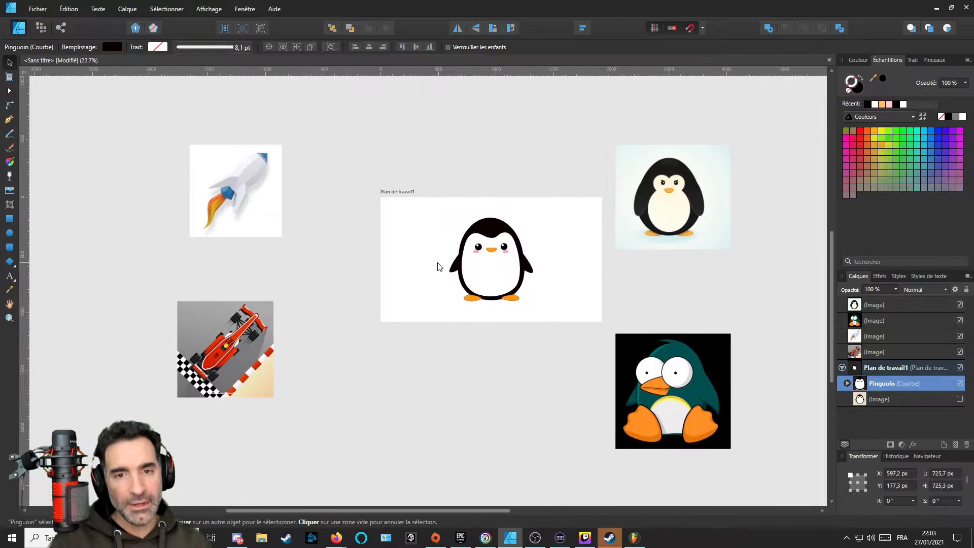
scroll(442, 261, up, 2)
scroll(566, 270, right, 2)
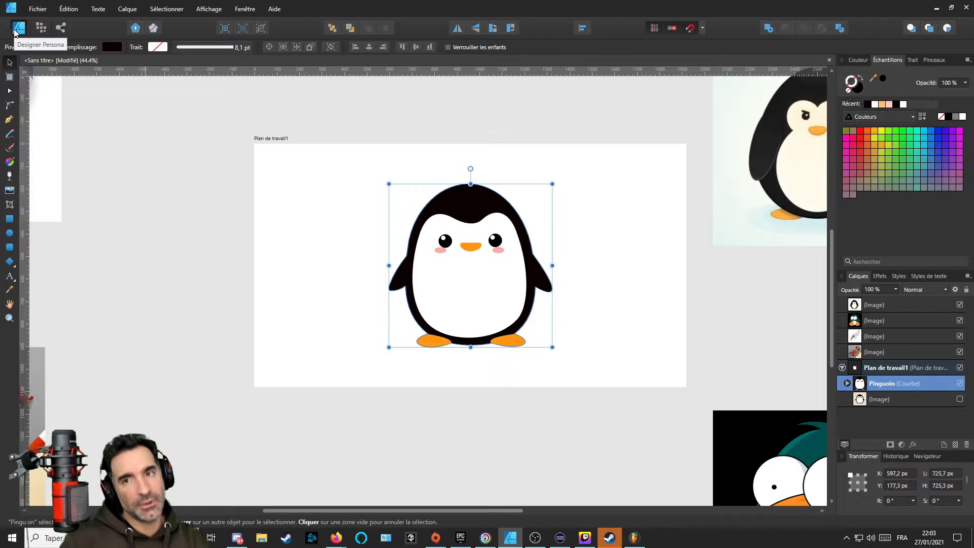
Visit the Pixel Persona, switch to the Export Persona, and select the Plan de travail1 slice.
click(44, 29)
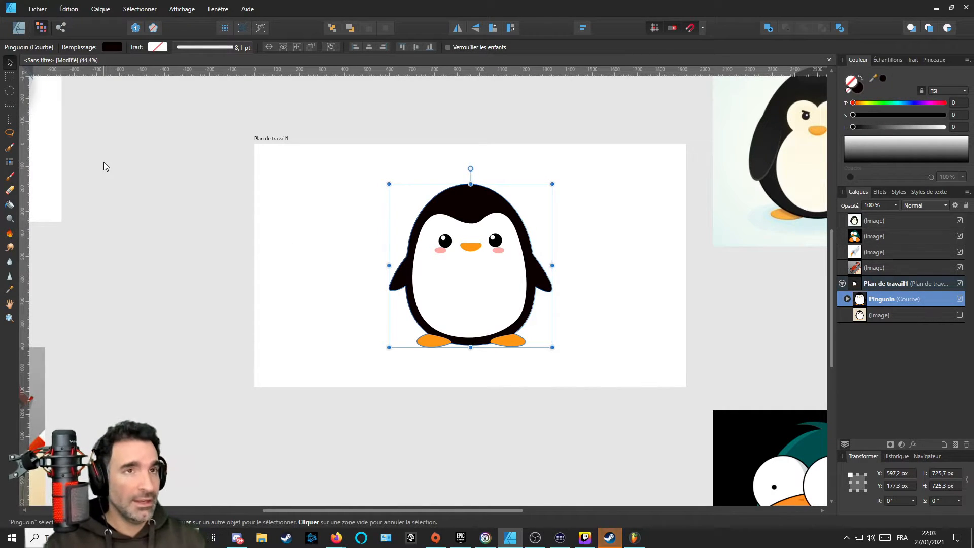
click(61, 28)
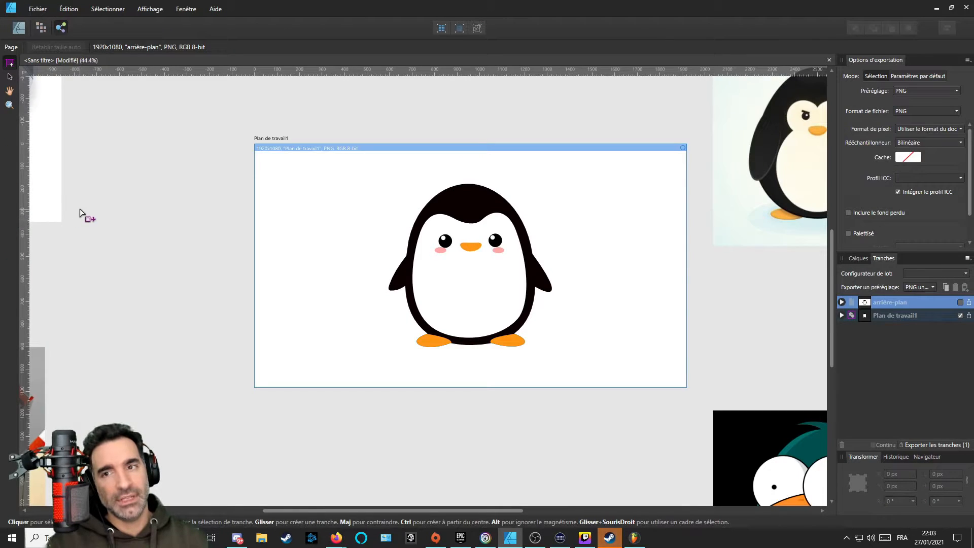
scroll(558, 304, right, 2)
click(483, 267)
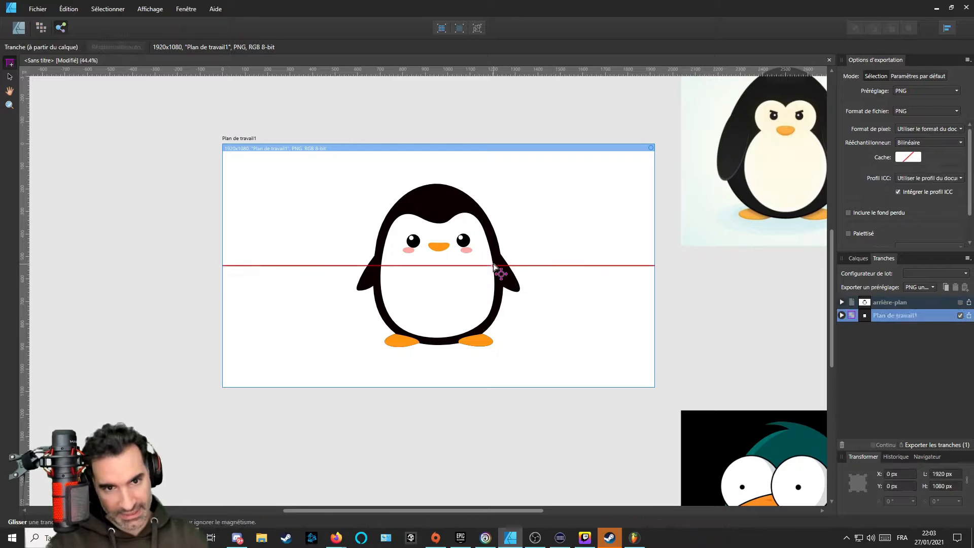
scroll(404, 263, down, 2)
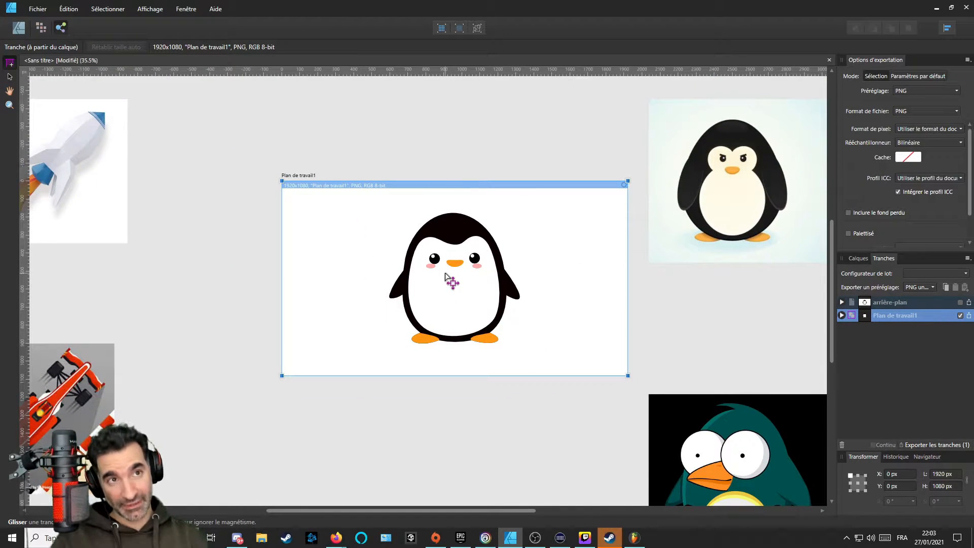
In the Designer Persona, draw a rectangle about 2141 × 1340 px covering the whole artboard and place it beneath the Pinguoin curve.
scroll(498, 279, right, 1)
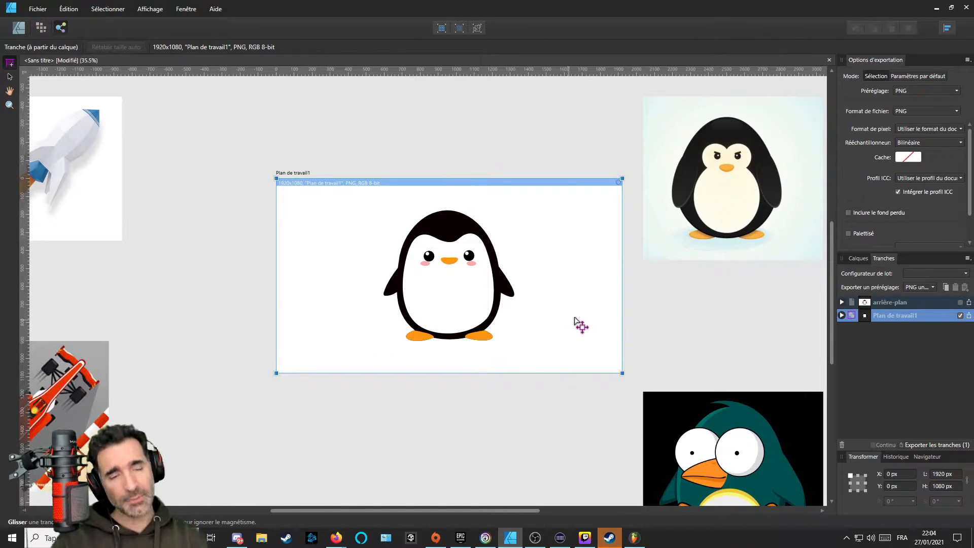
scroll(467, 288, up, 3)
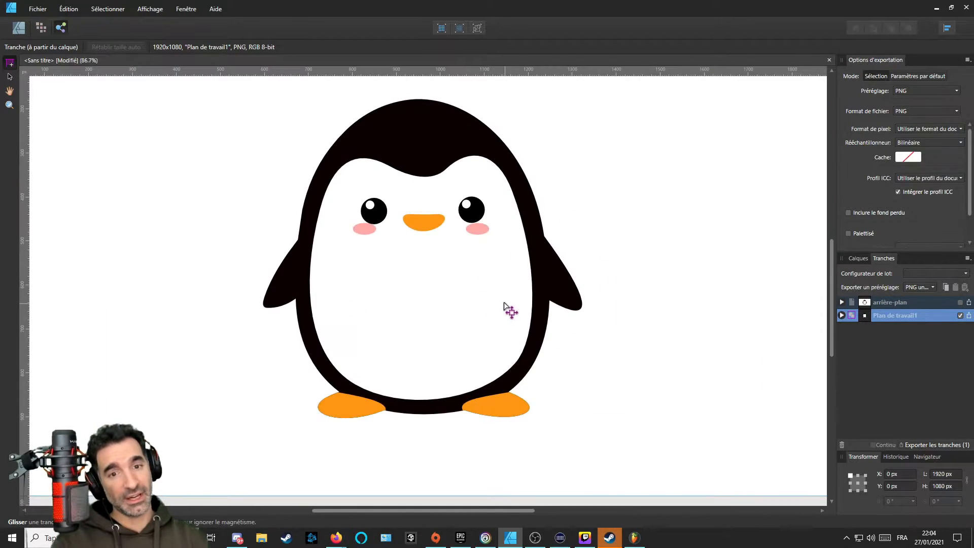
scroll(504, 306, down, 4)
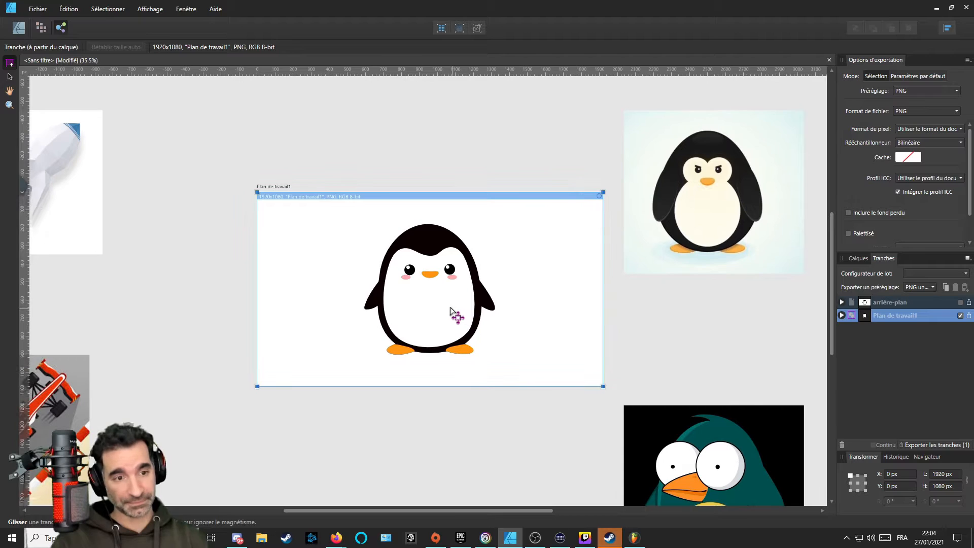
click(18, 27)
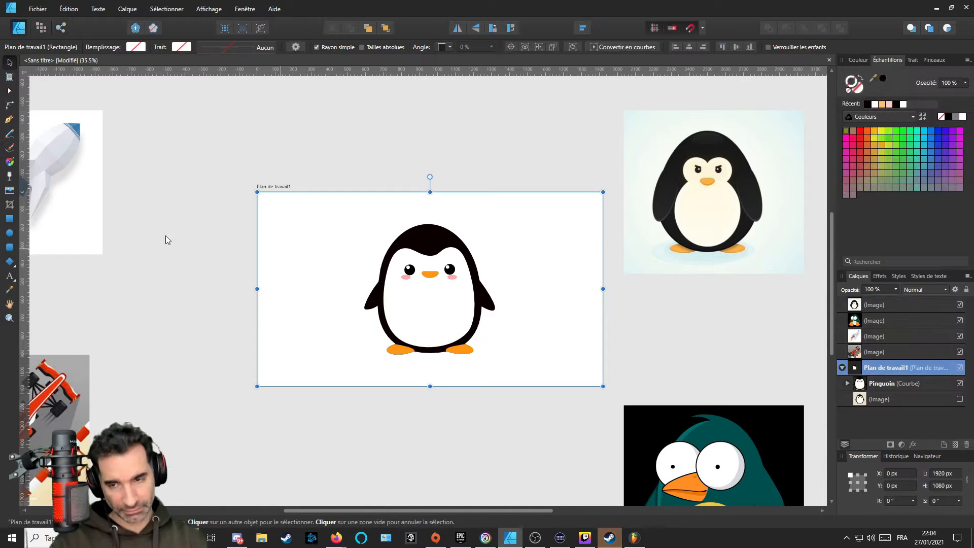
click(9, 218)
drag(239, 177, 626, 419)
drag(910, 385, 865, 406)
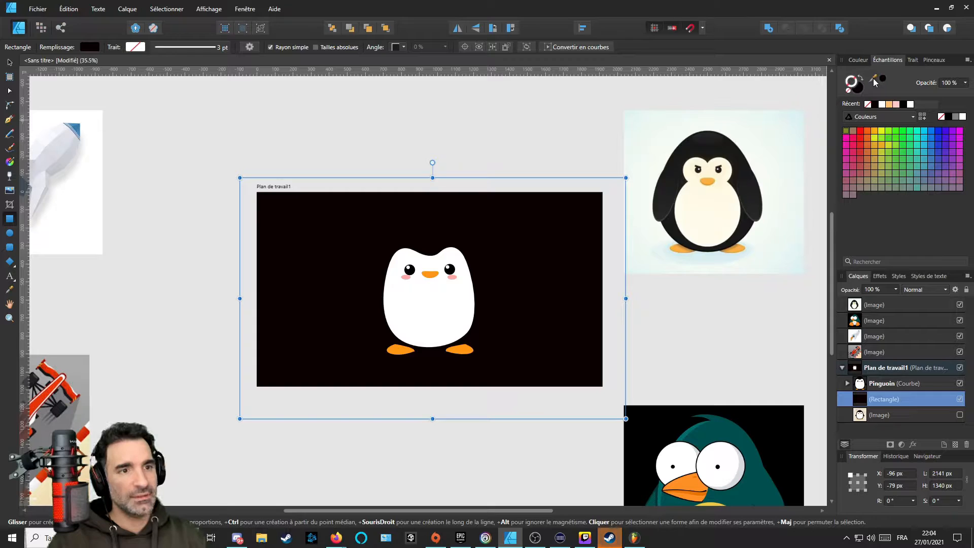
Change the background rectangle's fill to dark red by setting its lightness to 19.
click(858, 90)
click(859, 60)
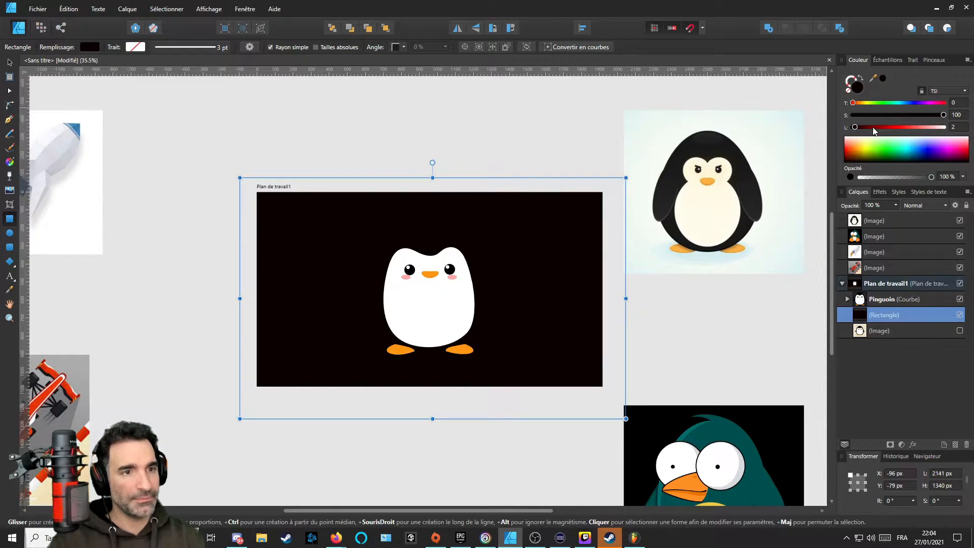
drag(856, 127, 870, 127)
scroll(472, 333, up, 2)
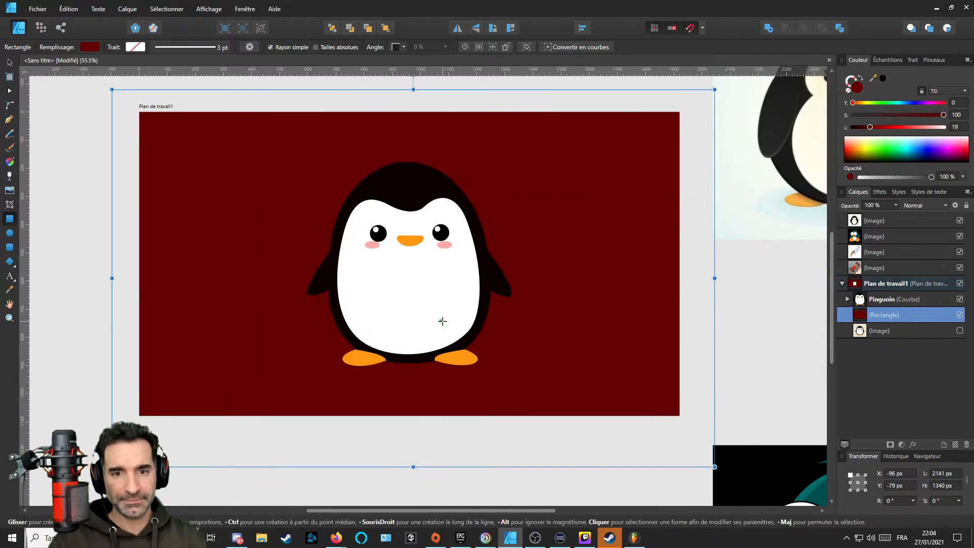
scroll(443, 321, down, 3)
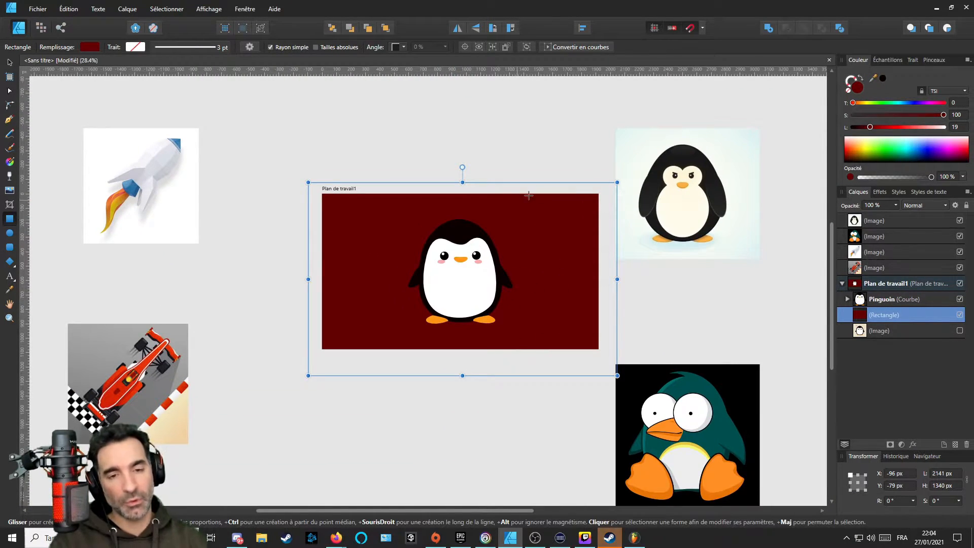
scroll(480, 300, right, 2)
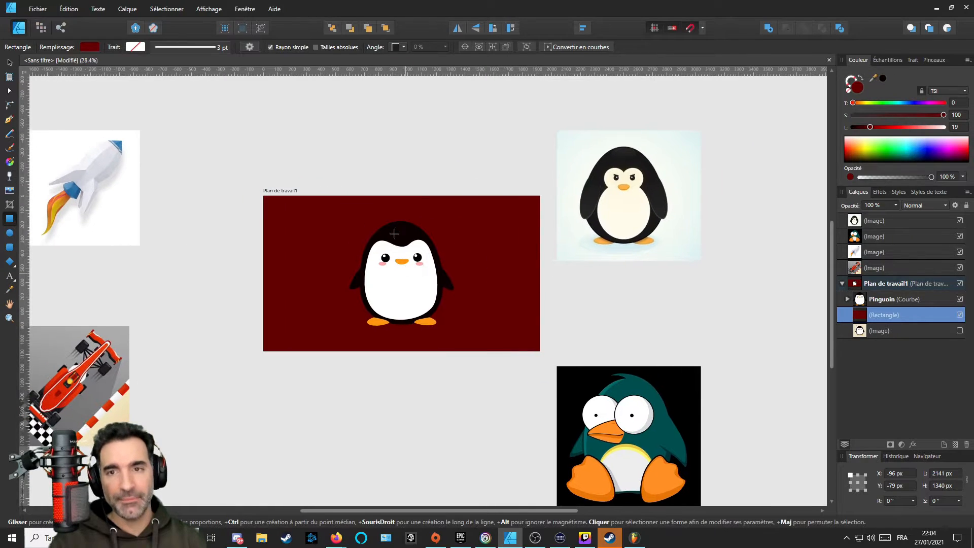
In the Export Persona, rename the Plan de travail1 slice as Pingouin.
click(61, 27)
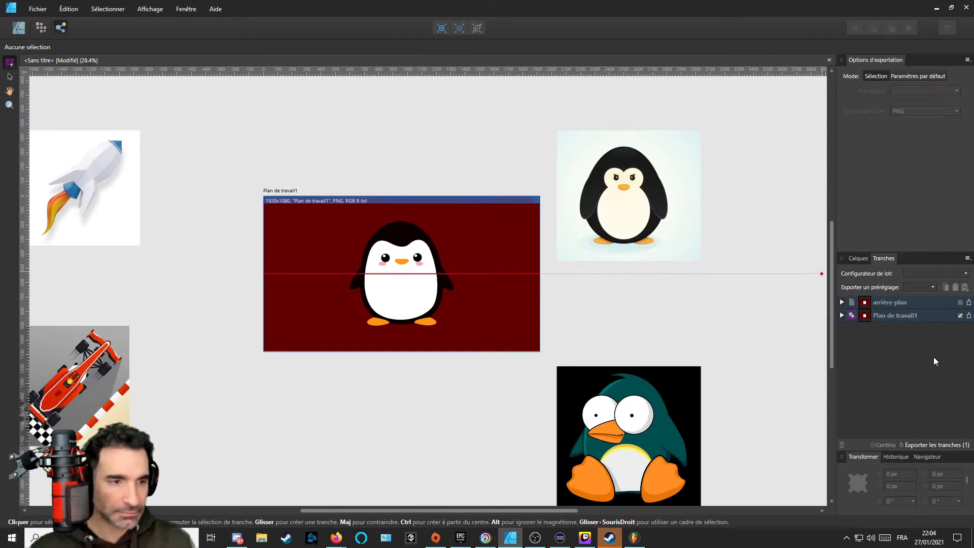
click(882, 303)
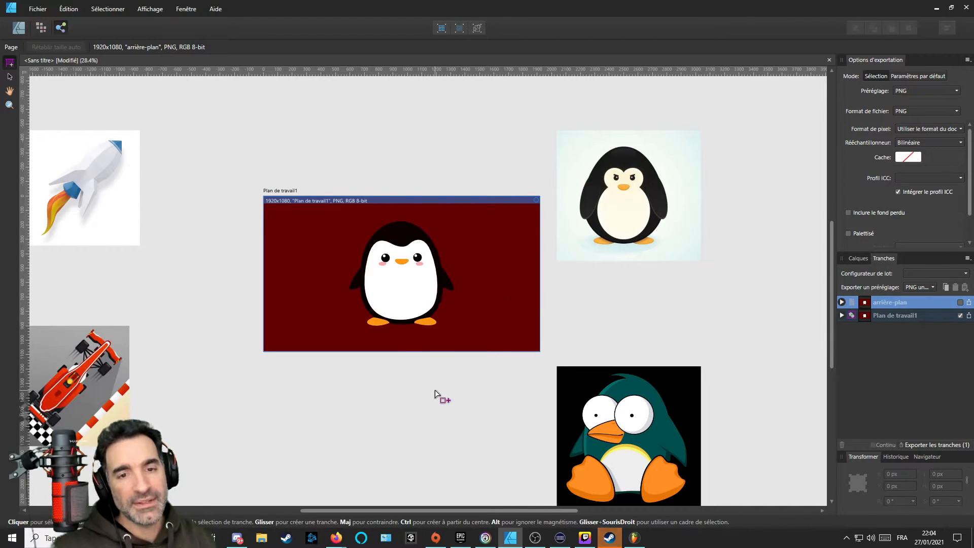
click(899, 316)
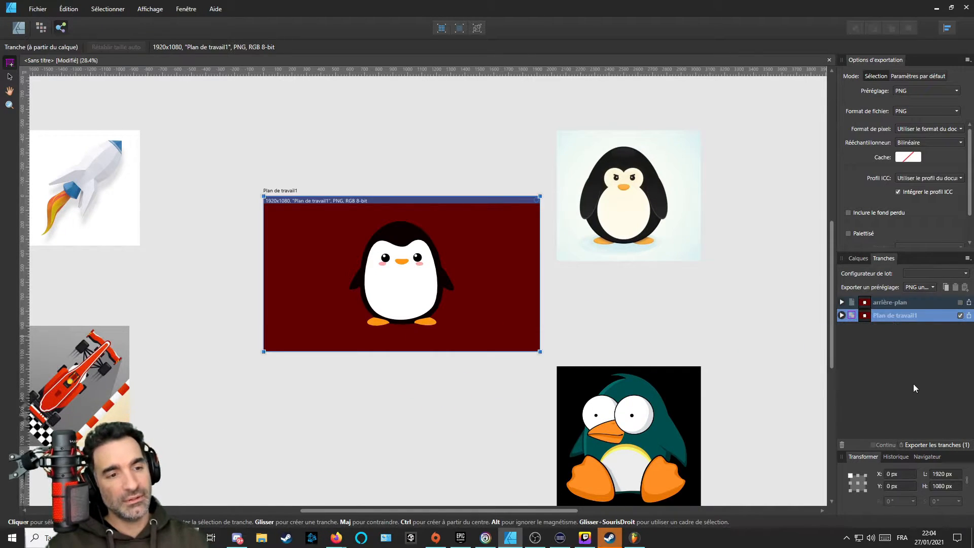
double_click(890, 315)
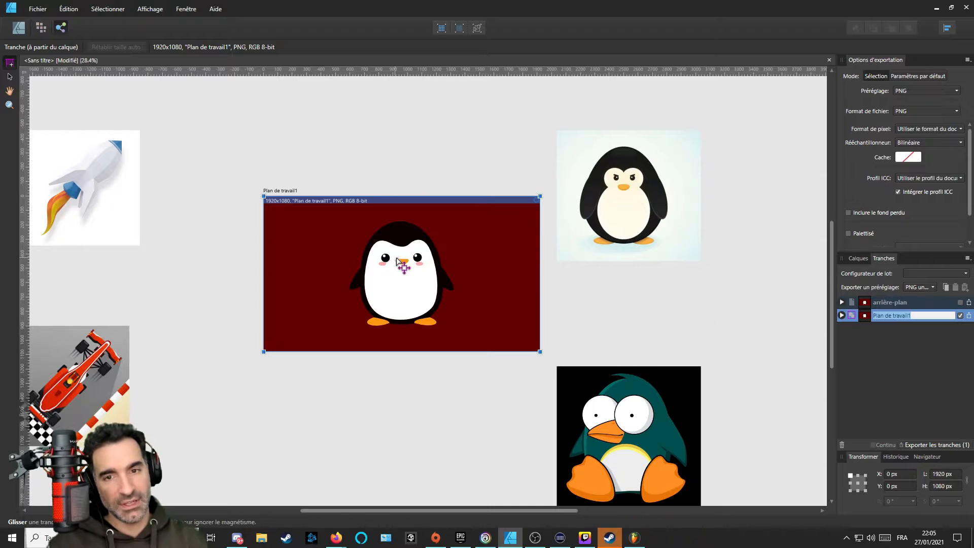
click(921, 315)
key(BackSpace)
key(BackSpace)
key(BackSpace)
key(BackSpace)
key(BackSpace)
key(BackSpace)
key(BackSpace)
key(BackSpace)
key(BackSpace)
key(BackSpace)
key(BackSpace)
key(BackSpace)
key(BackSpace)
key(BackSpace)
key(BackSpace)
key(BackSpace)
text(Ping)
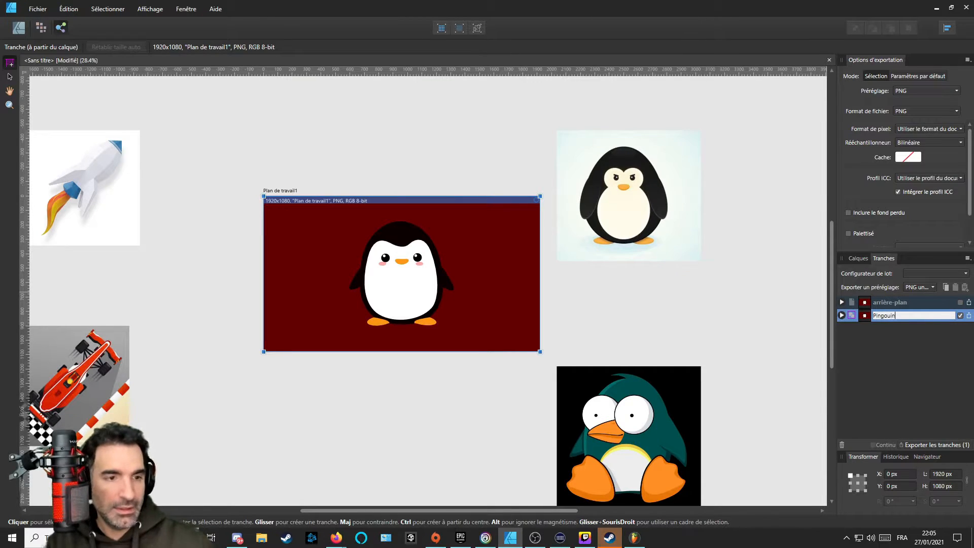
text(ouin)
key(Return)
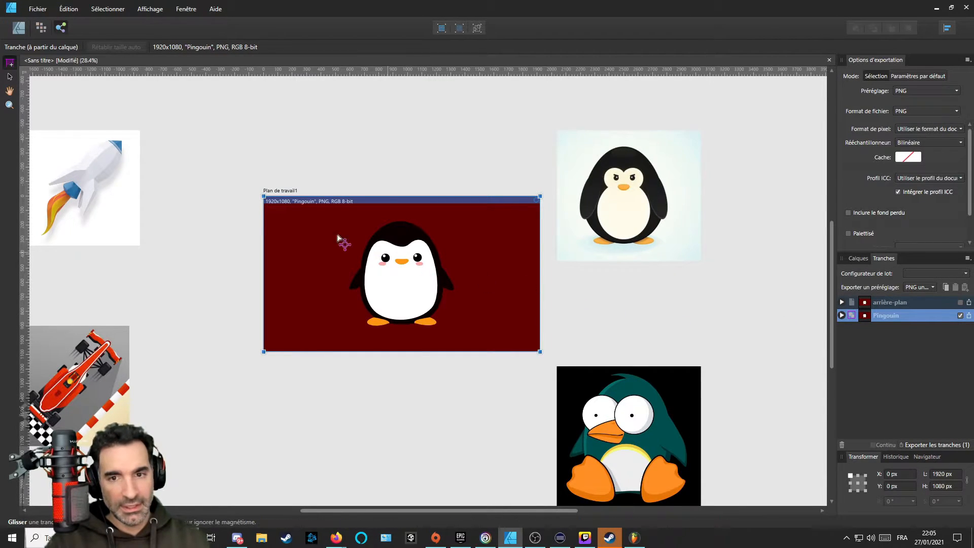
Return to the Designer Persona and rename the Plan de travail1 artboard as pinguoin.
click(18, 32)
double_click(893, 284)
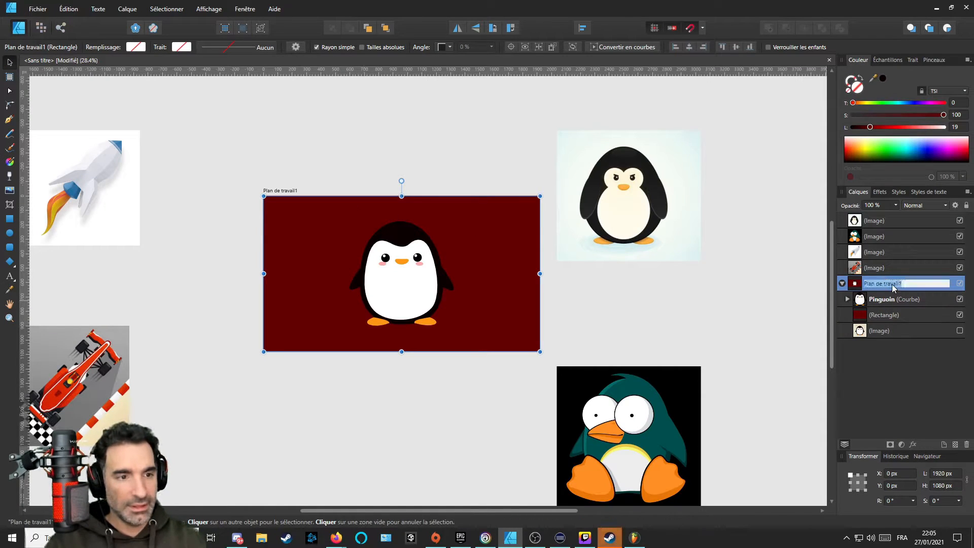
text(pingo)
text(oin)
key(Return)
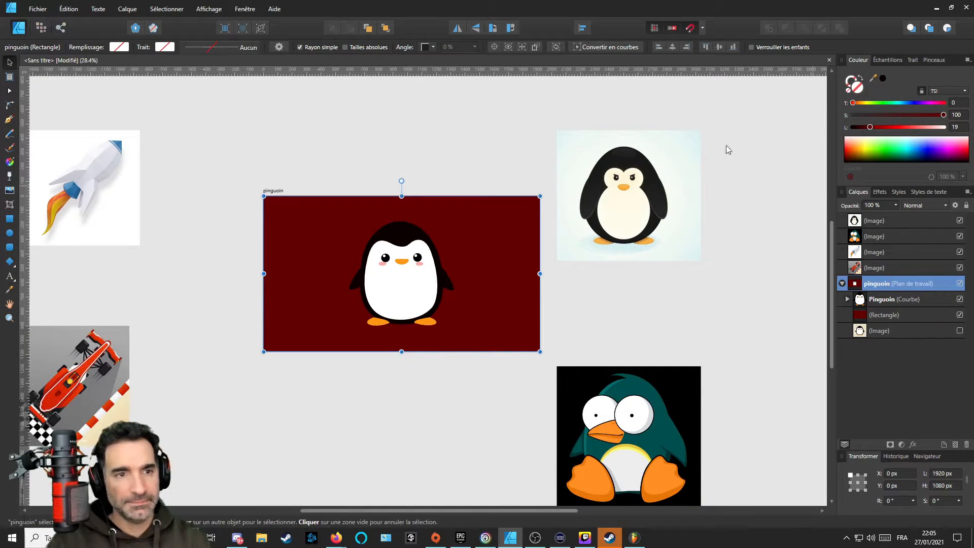
Start exporting the Pingouin slice from the Export Persona and browse to the crea folder on the Maxtor (F:) drive.
click(60, 28)
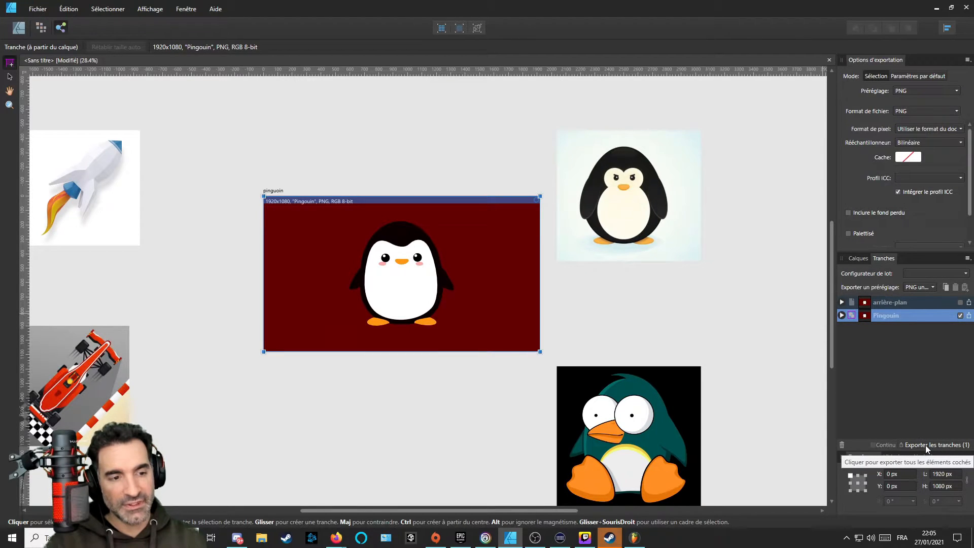
click(969, 315)
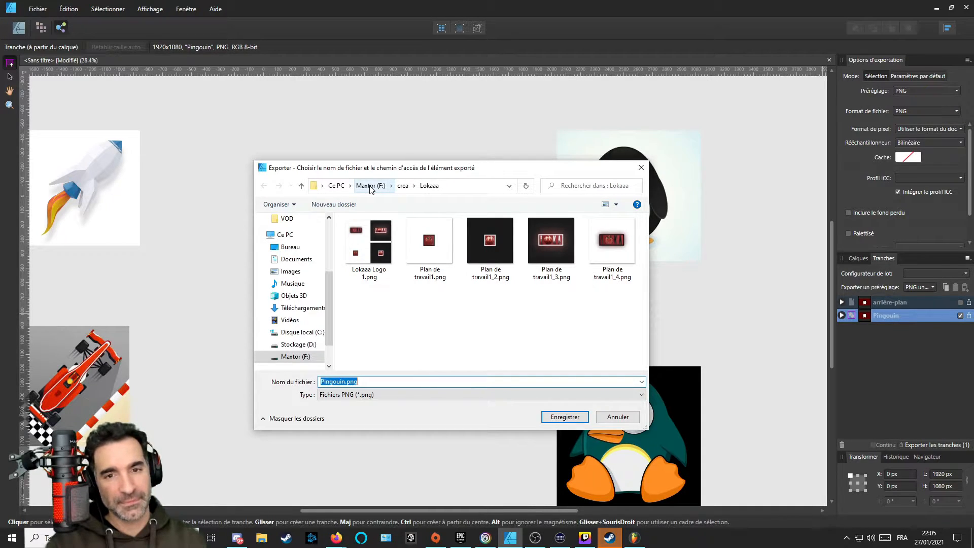
click(404, 186)
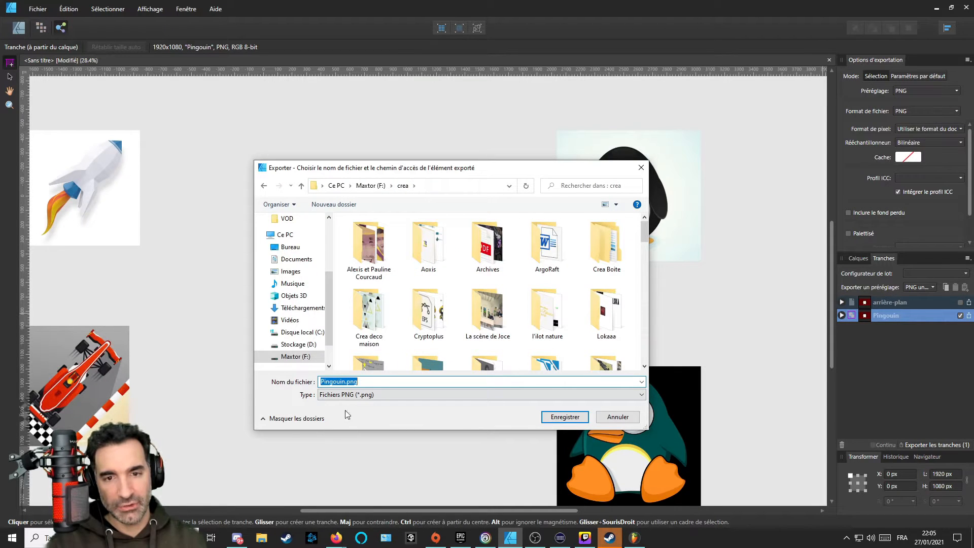
scroll(486, 333, down, 5)
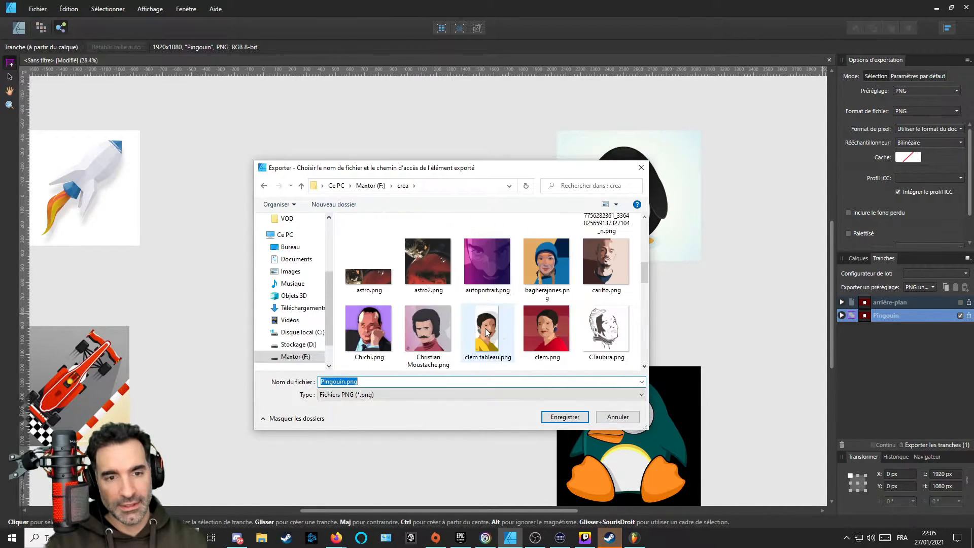
scroll(486, 332, up, 1)
double_click(489, 304)
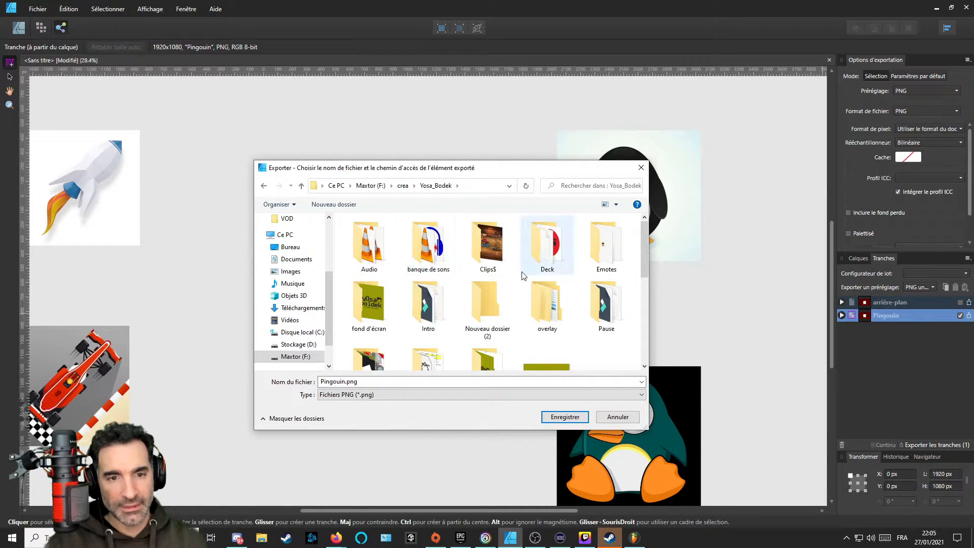
key(BackSpace)
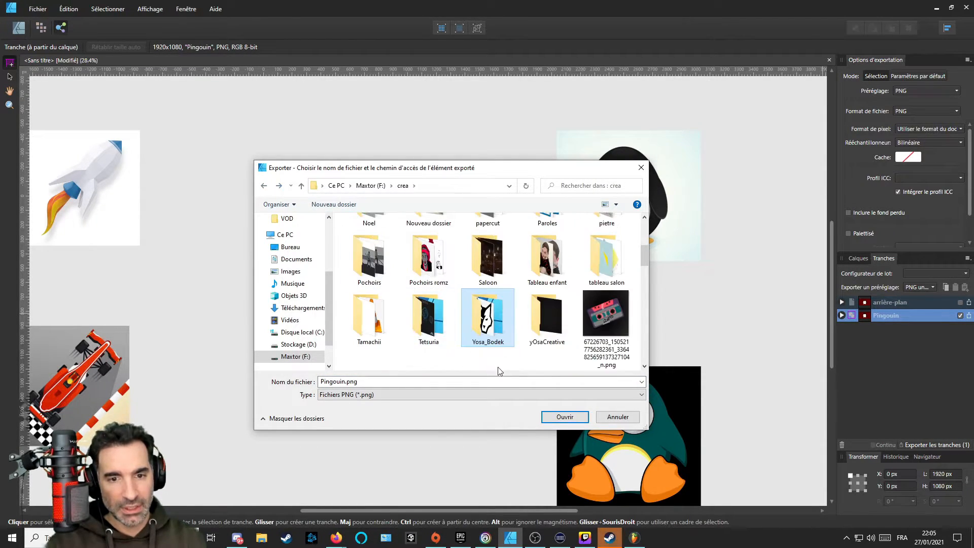
Create a folder named Bistrot Vecto inside crea and save the export there as Pingouin.png.
click(334, 204)
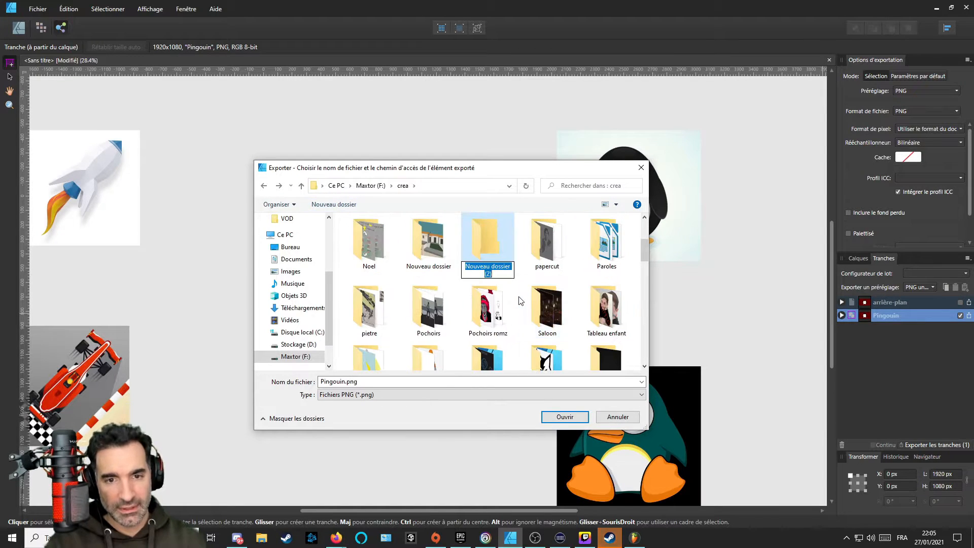
text(Bistrot Vecto)
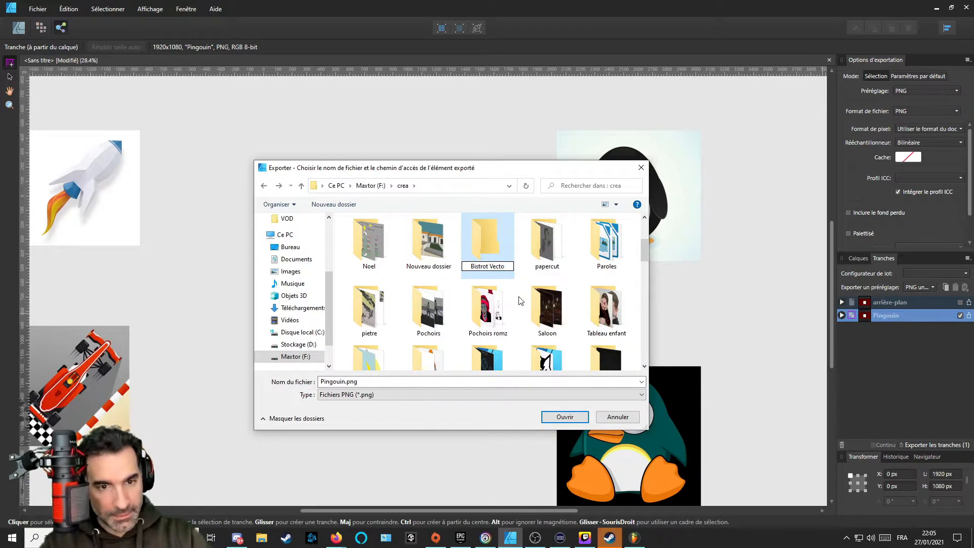
key(Return)
key(Return)
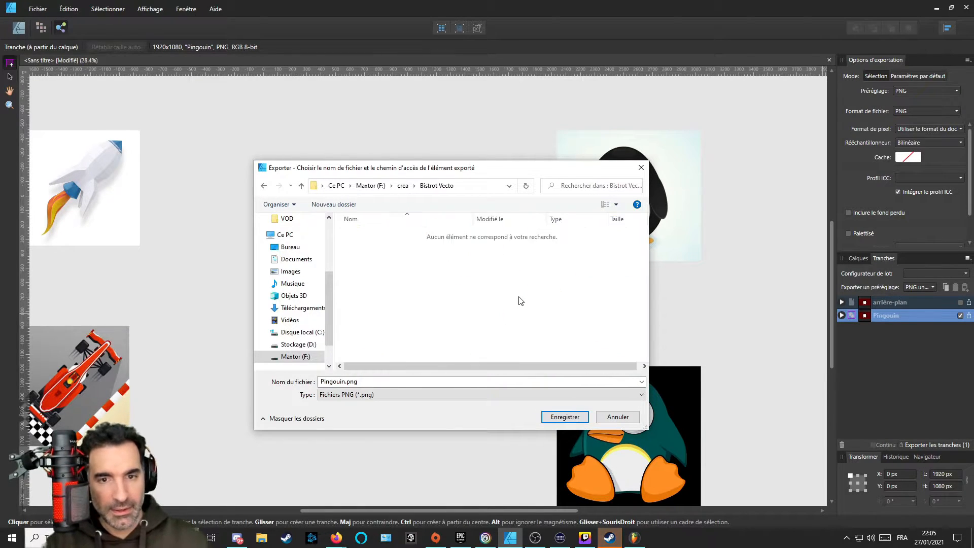
click(563, 417)
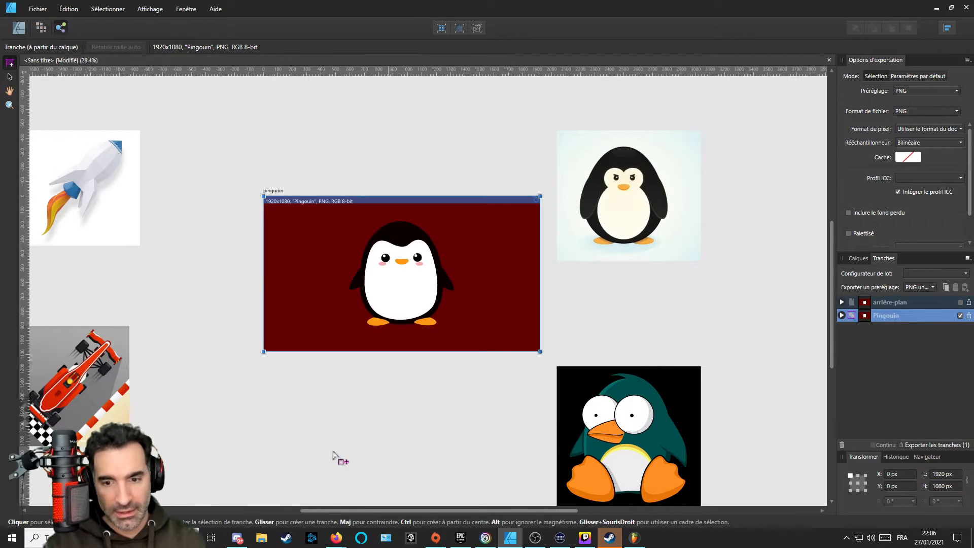
Open the exported Pingouin.png from File Explorer to check it, and minimise the image viewer and File Explorer.
click(262, 539)
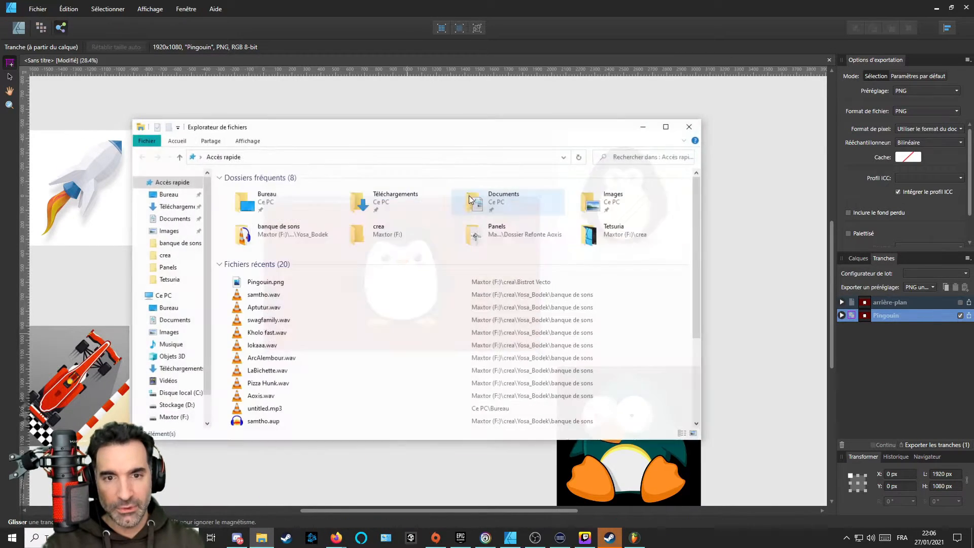
double_click(274, 283)
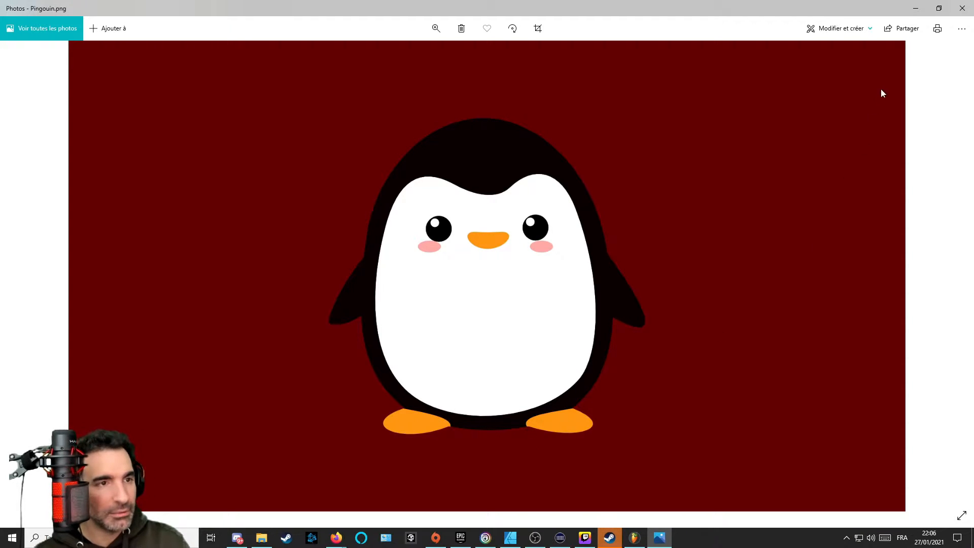
click(917, 8)
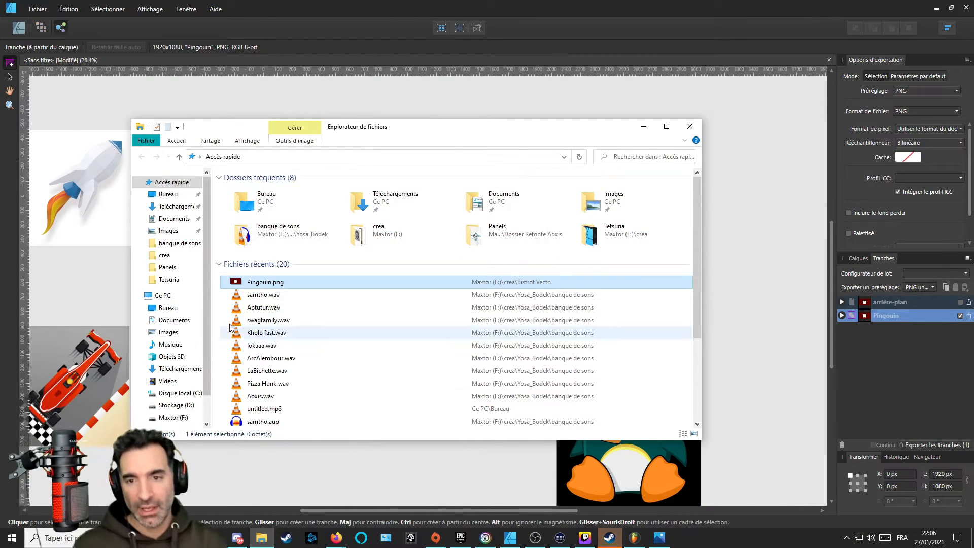
click(644, 126)
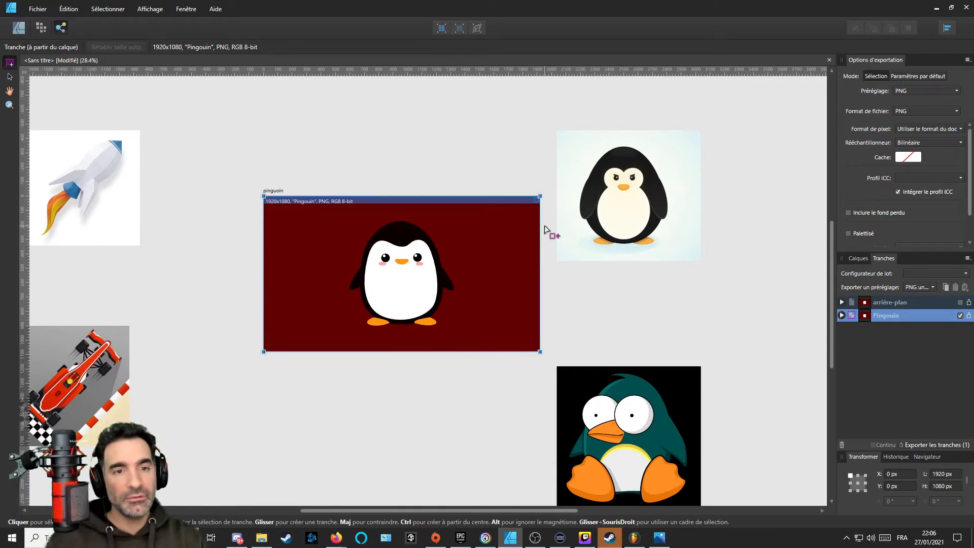
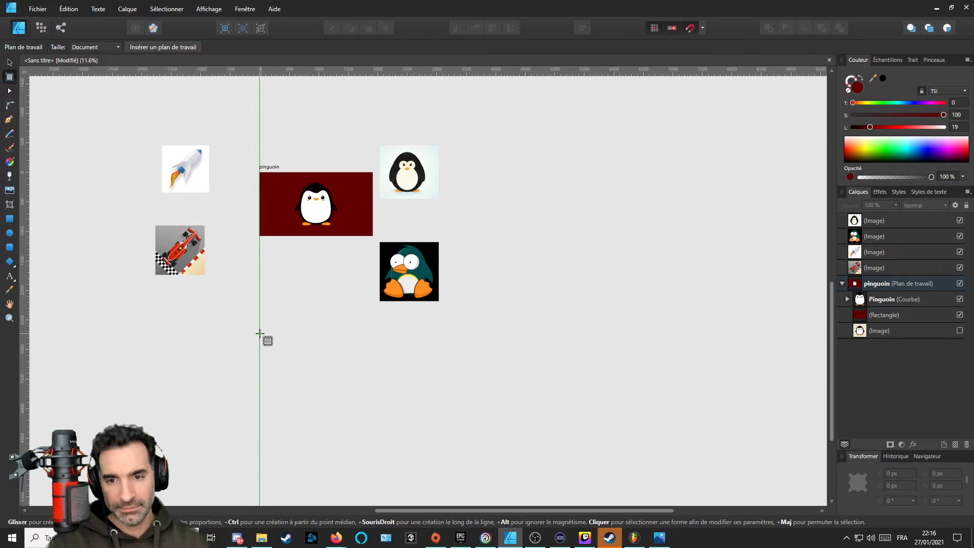
Draw a 1920 × 1920 px artboard below the pinguoin artboard, at X 0 px and Y 2727 px, and name it Fusée.
drag(259, 334, 435, 394)
scroll(276, 289, up, 2)
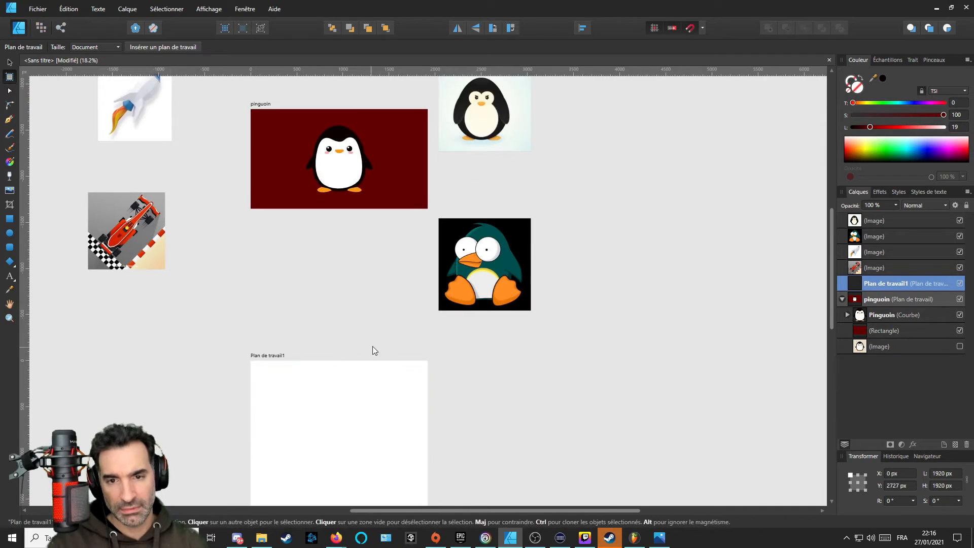
double_click(885, 283)
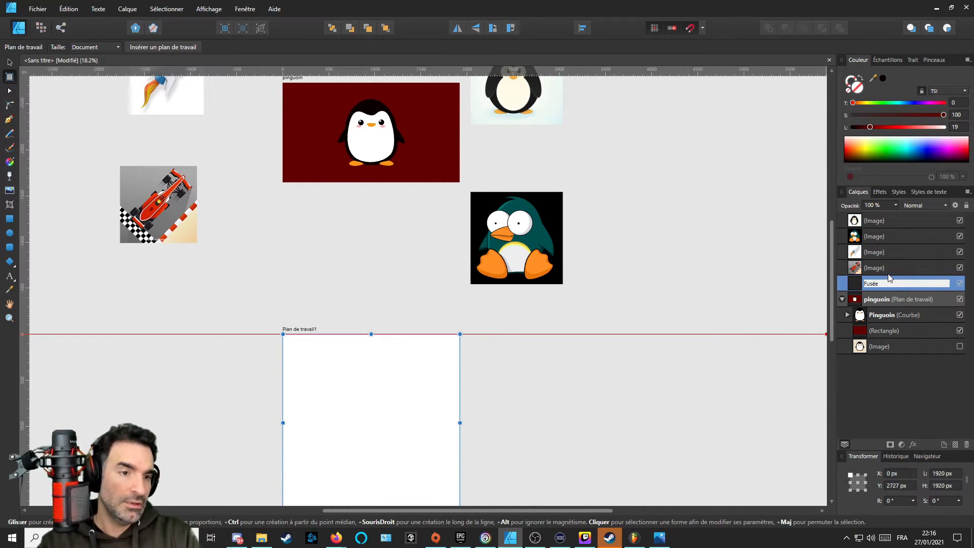
key(Return)
scroll(344, 240, down, 1)
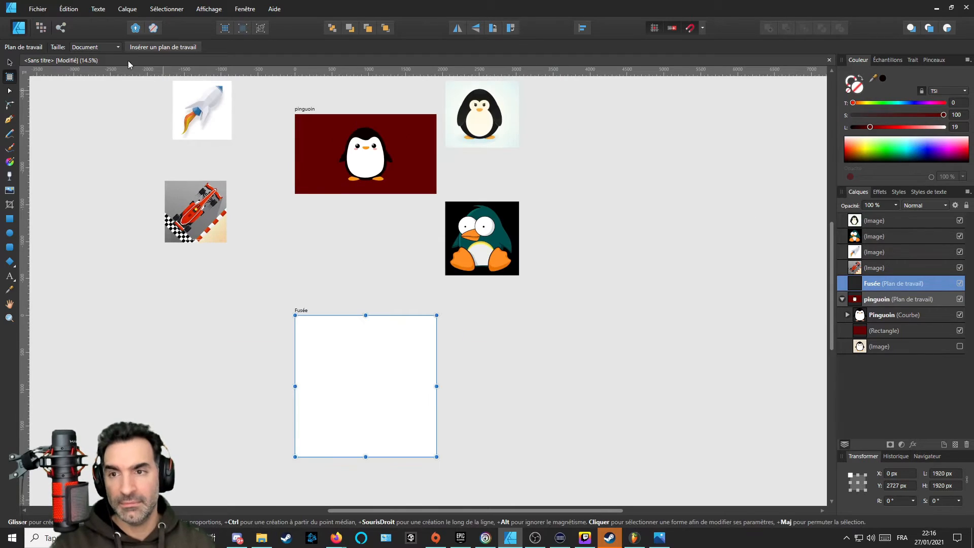
Move the rocket reference image onto the Fusée artboard and enlarge it to 1553 × 1553 px, roughly centred.
click(9, 63)
drag(204, 101, 373, 383)
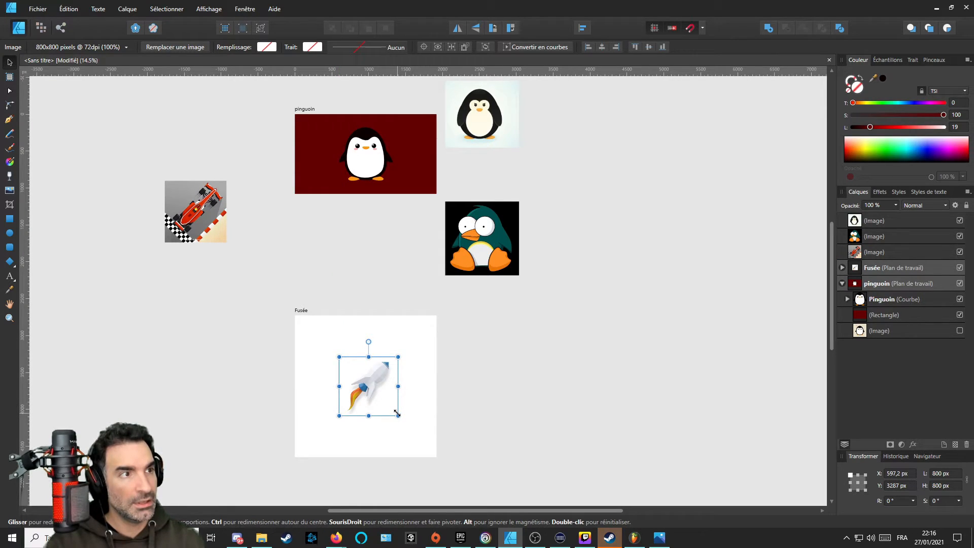
drag(398, 414, 379, 372)
key(ctrl+z)
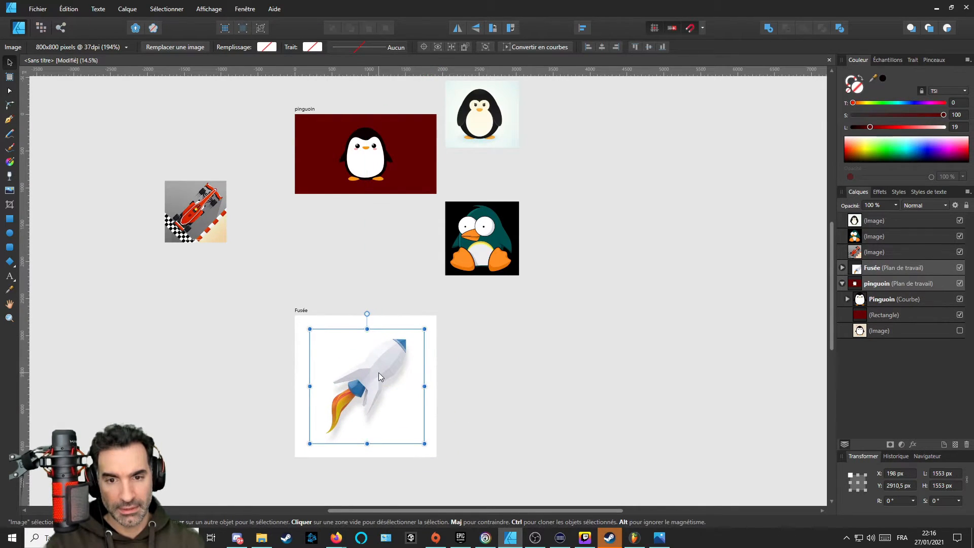
Examine the rocket reference image up close, including its body facets, fins, blue nozzle and flame.
scroll(379, 386, up, 5)
scroll(381, 311, up, 3)
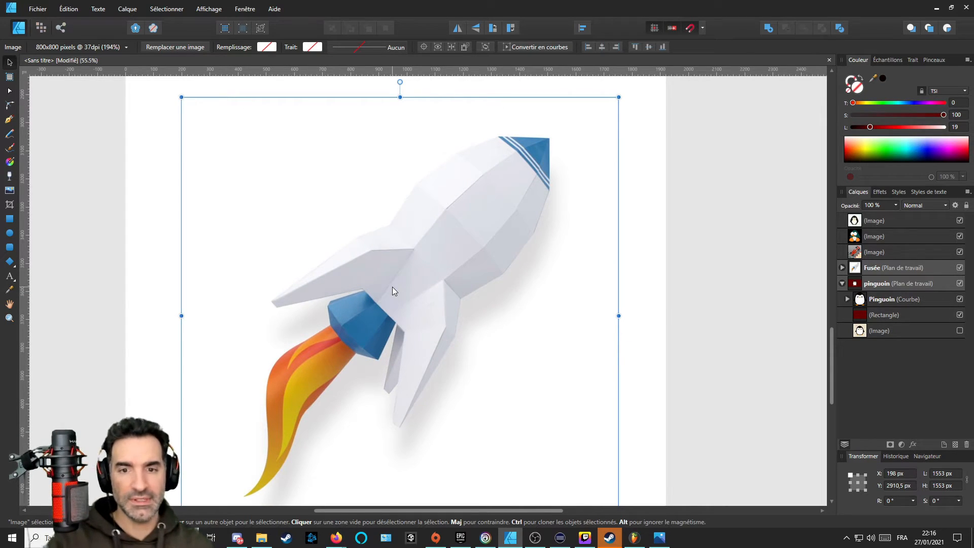
scroll(395, 277, up, 1)
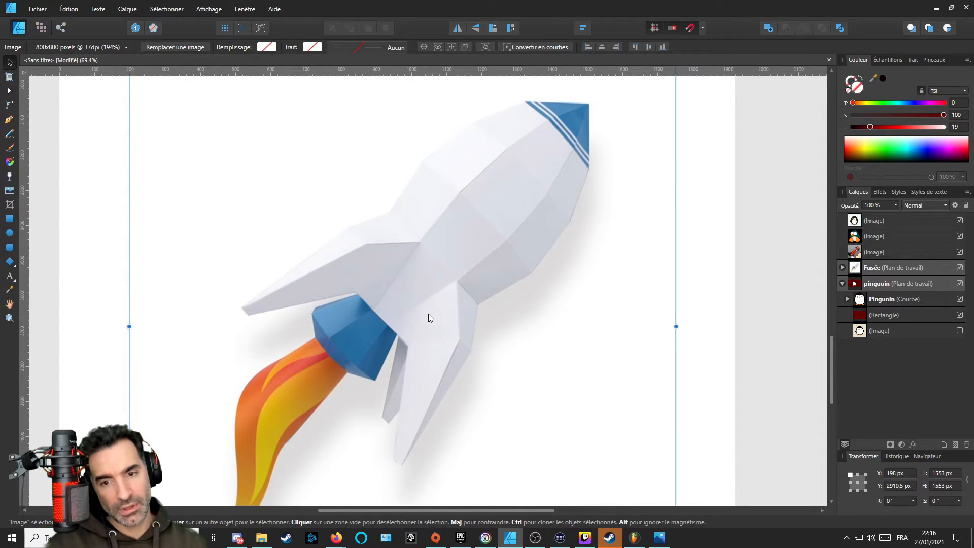
scroll(428, 313, down, 1)
scroll(452, 279, down, 1)
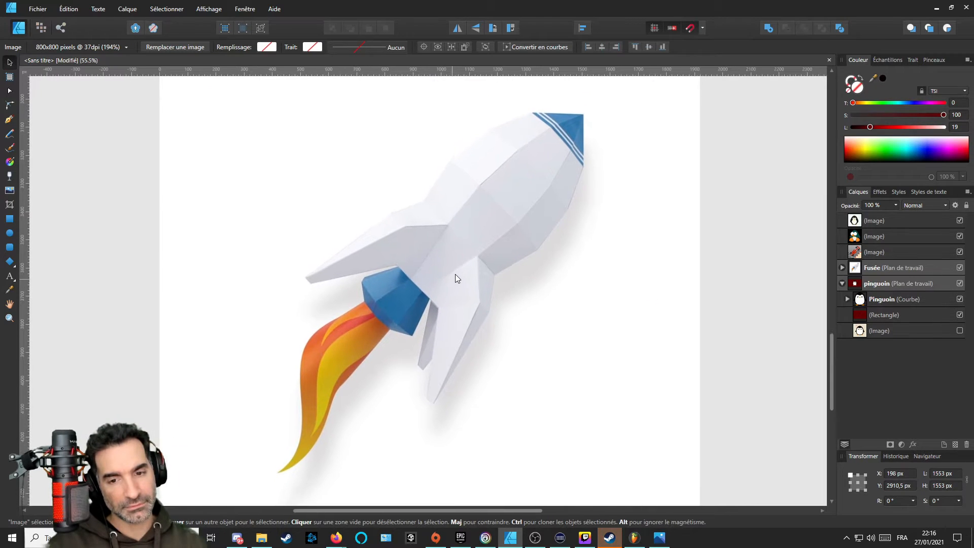
scroll(455, 273, up, 1)
scroll(380, 276, up, 4)
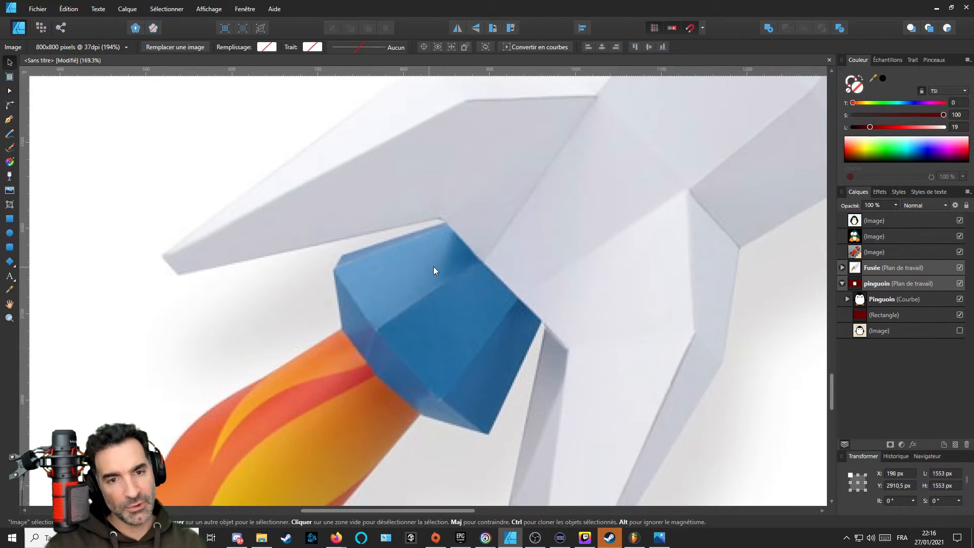
scroll(435, 266, down, 3)
scroll(489, 238, up, 1)
scroll(470, 254, down, 4)
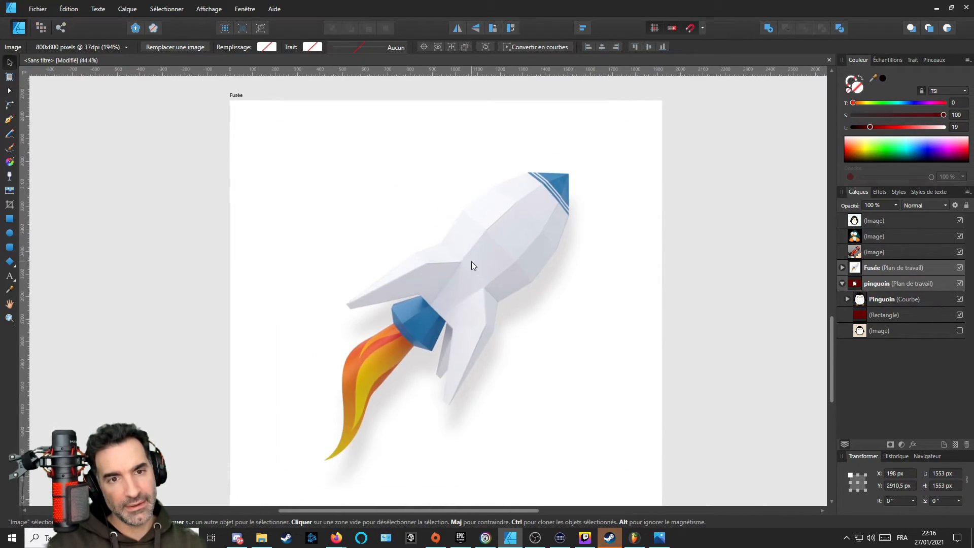
scroll(484, 224, up, 6)
scroll(472, 247, down, 3)
scroll(473, 252, down, 1)
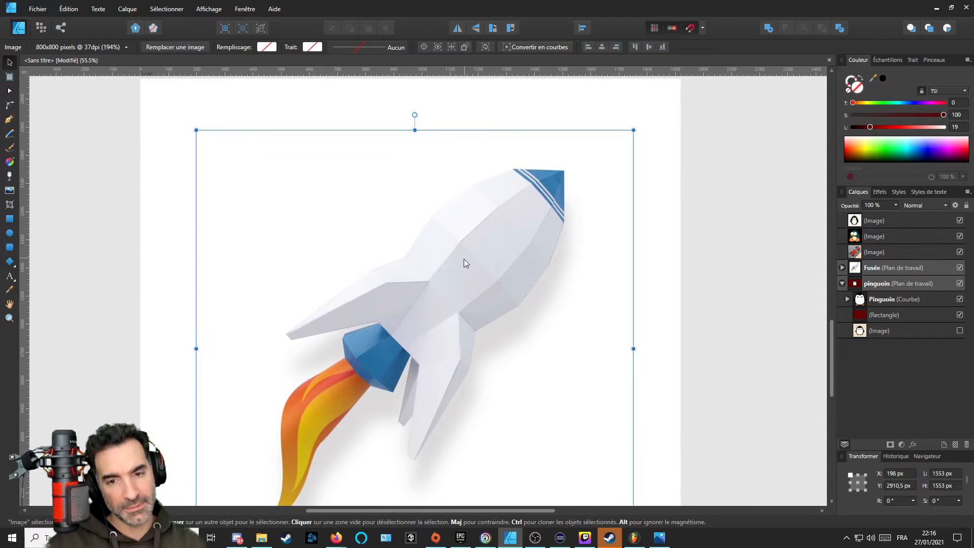
Start a Pen outline along the upper edge of the rocket's blue nose cone and give it a black stroke.
click(9, 119)
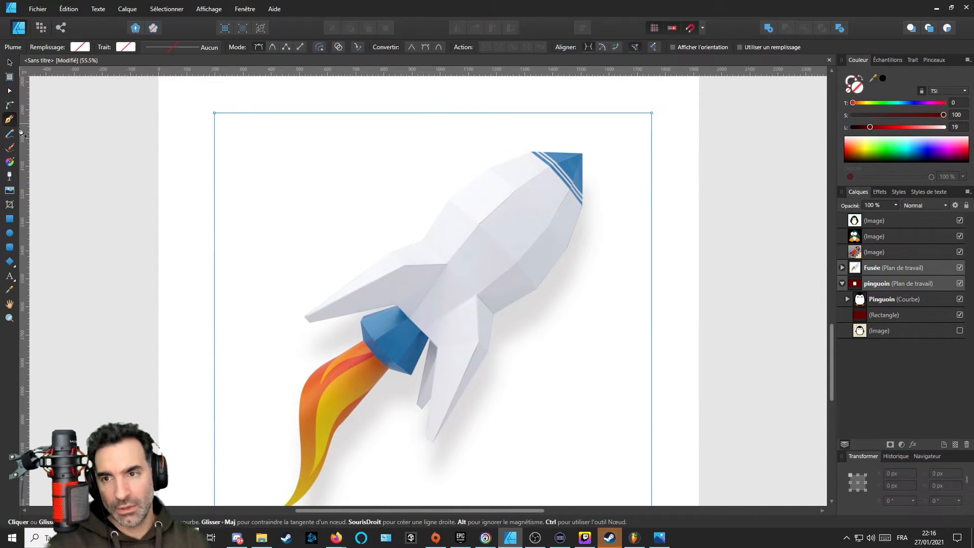
scroll(577, 163, up, 3)
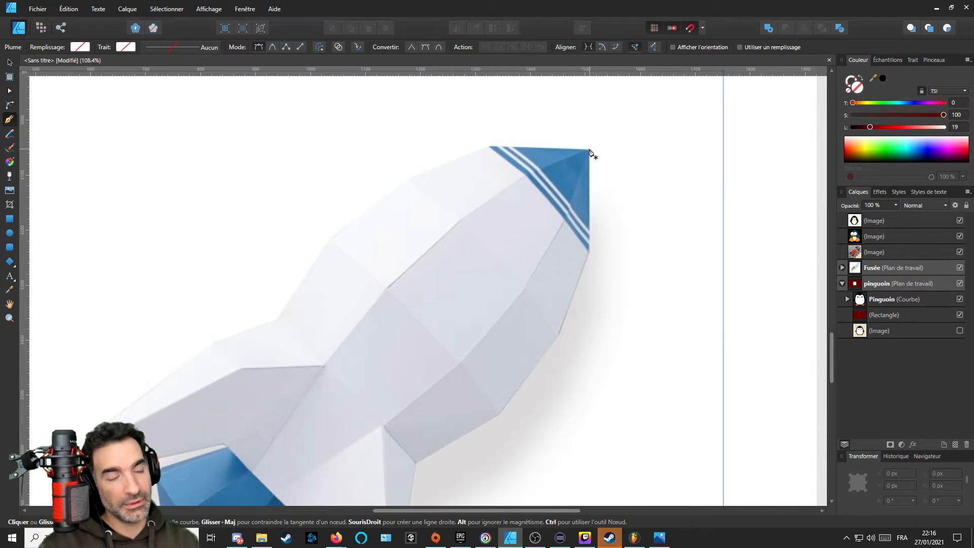
scroll(569, 157, up, 3)
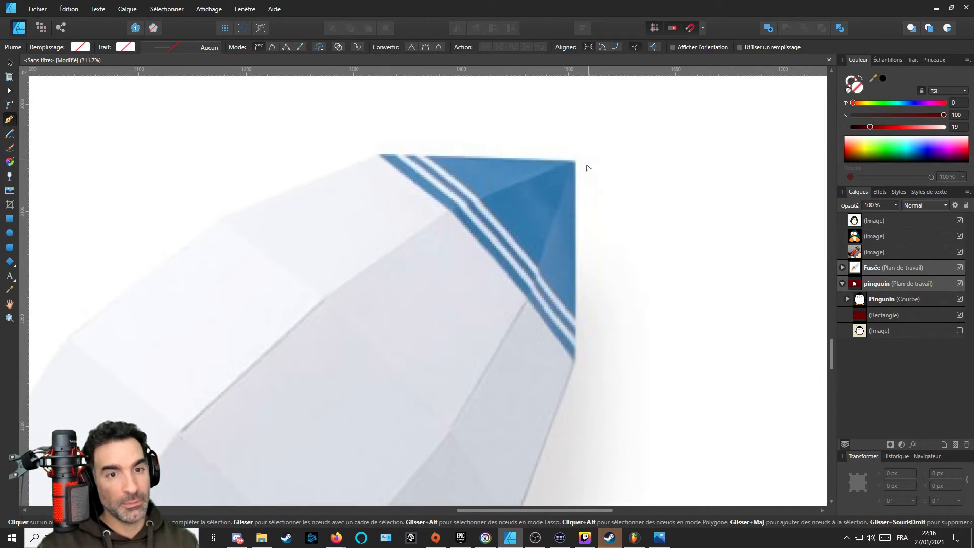
click(577, 163)
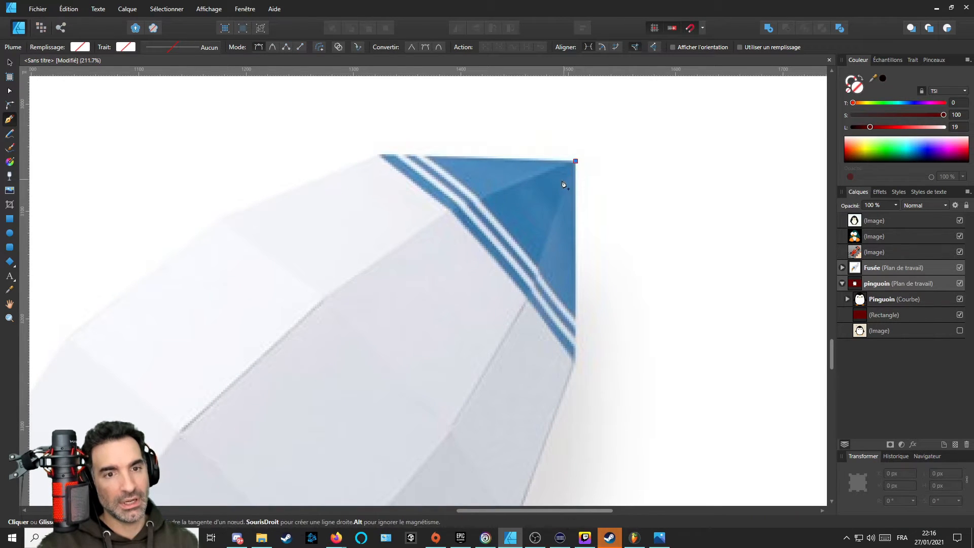
scroll(559, 182, down, 2)
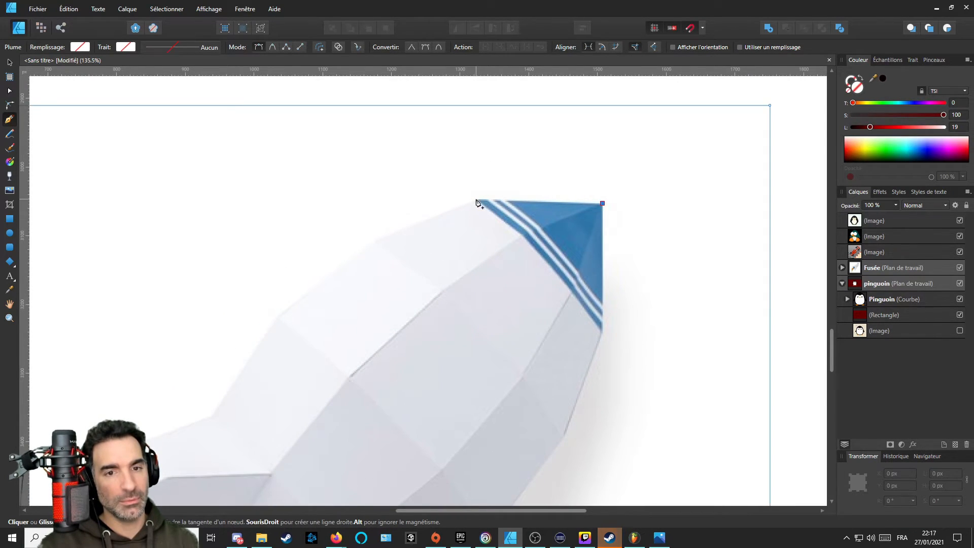
scroll(482, 210, up, 4)
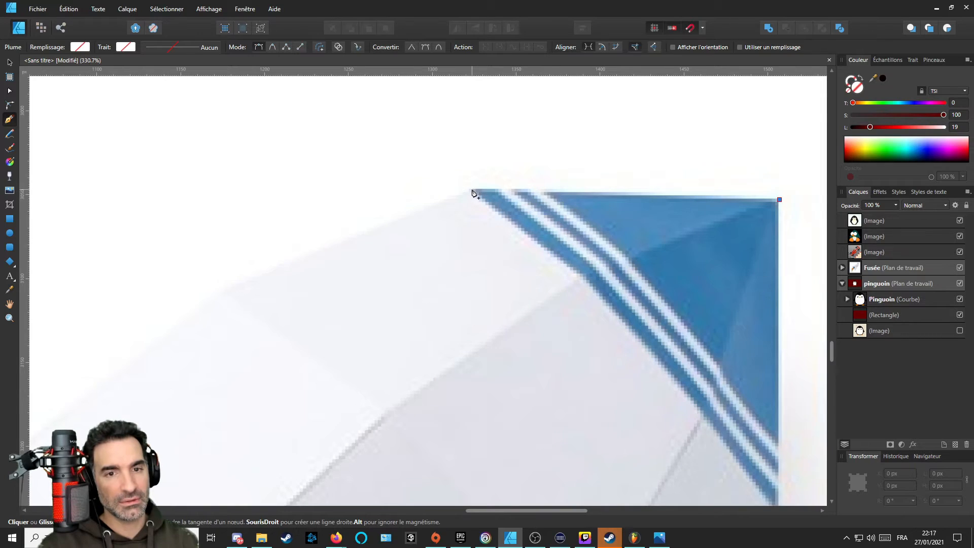
click(474, 193)
scroll(474, 192, down, 1)
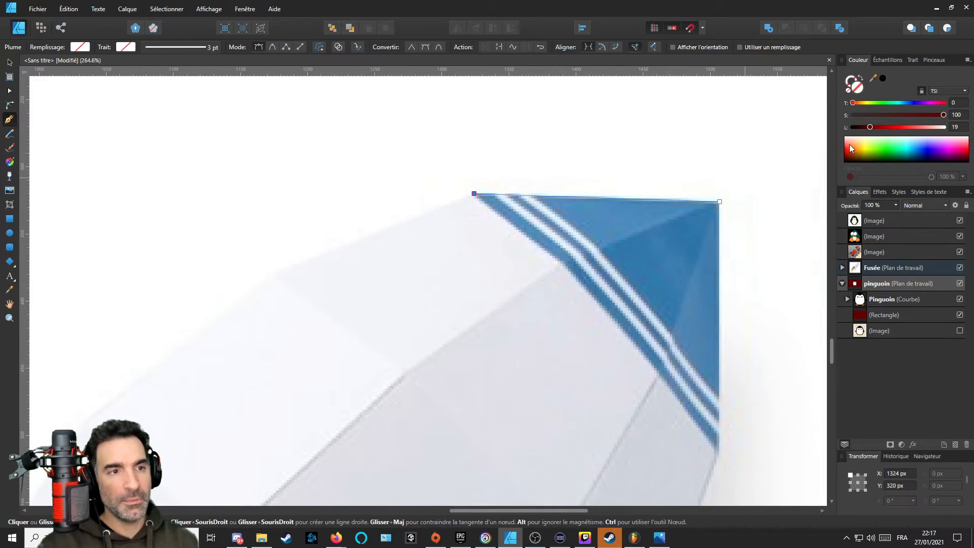
click(850, 79)
click(883, 79)
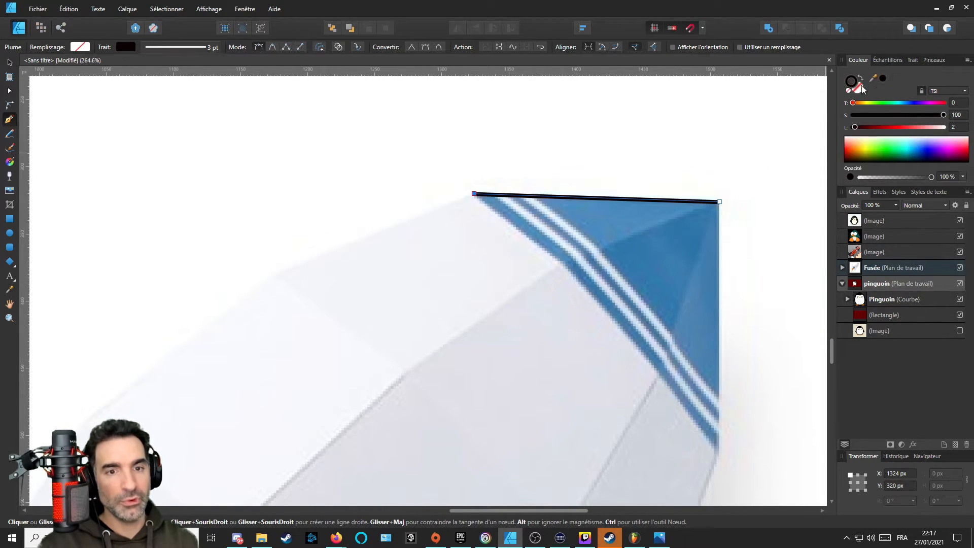
Continue the outline with straight segments along the upper-left edge of the rocket's white body down to the fin's base.
scroll(403, 284, down, 4)
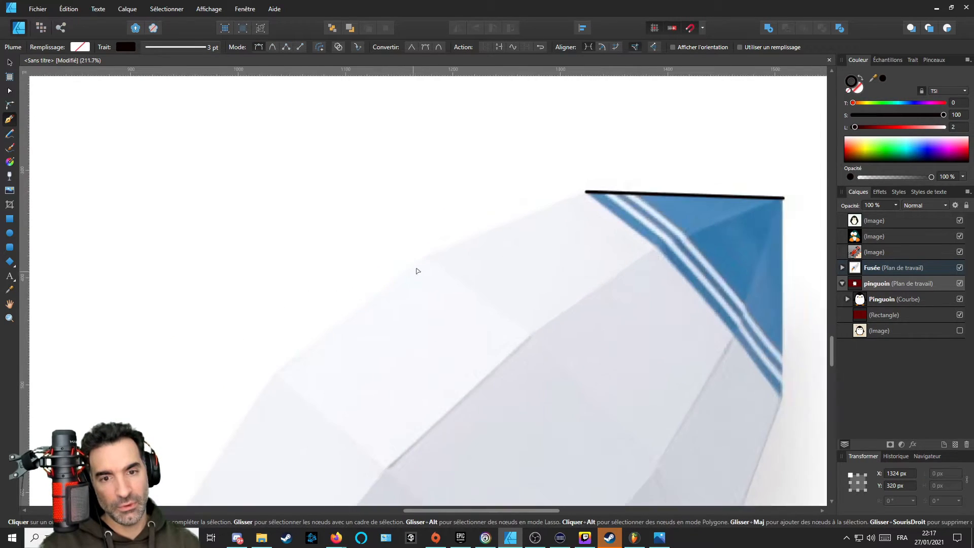
scroll(426, 264, up, 4)
click(433, 258)
scroll(429, 277, down, 4)
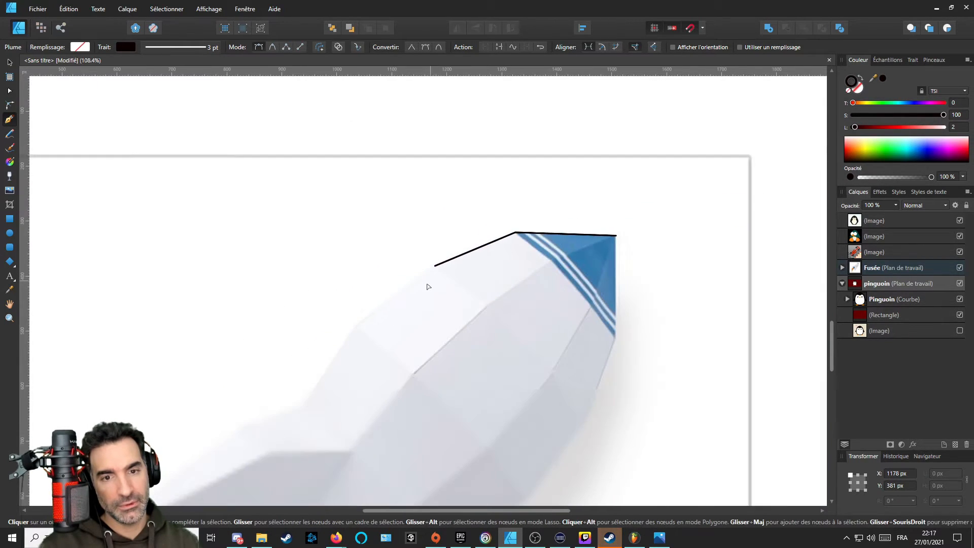
scroll(416, 304, up, 4)
click(392, 299)
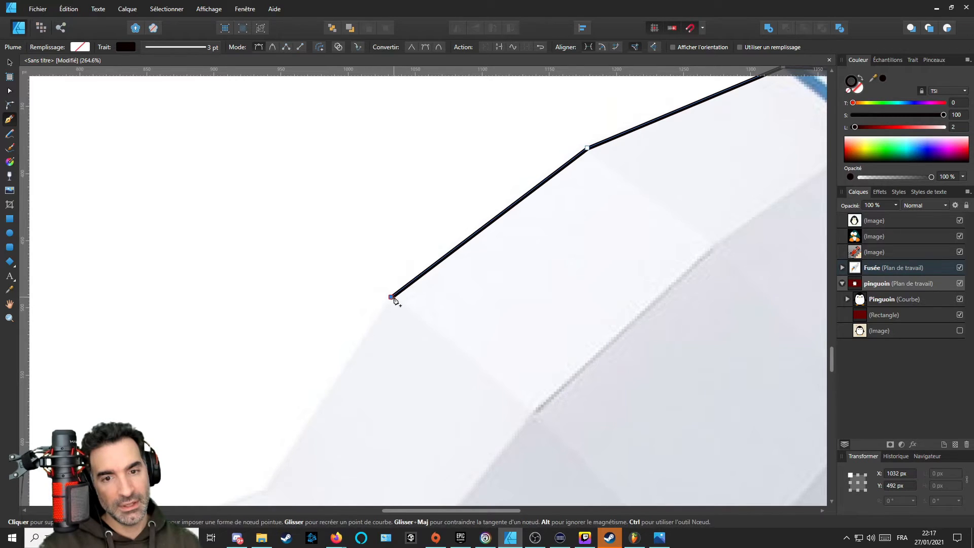
scroll(391, 304, down, 3)
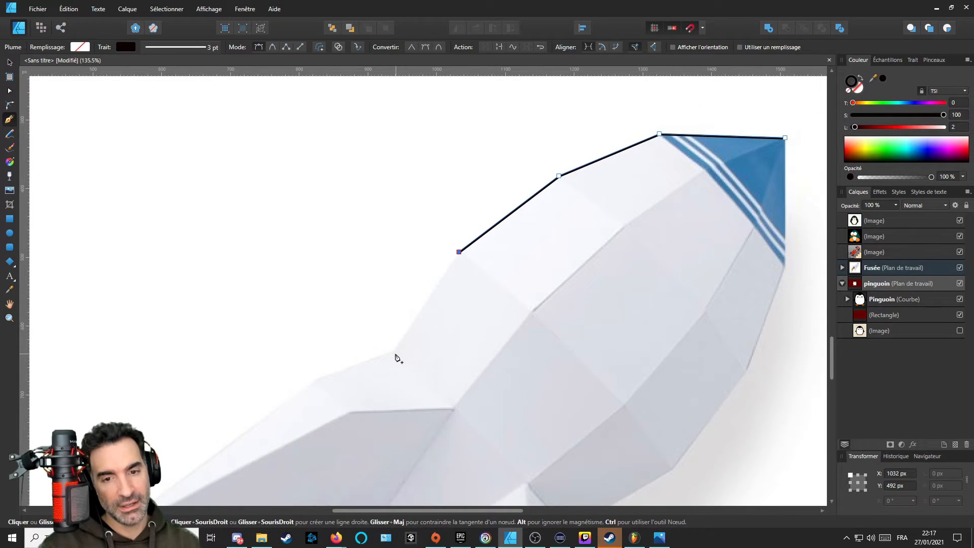
click(396, 355)
Trace the left fin with straight segments out to its blunt tip and back to the top of the blue nozzle.
scroll(524, 333, up, 5)
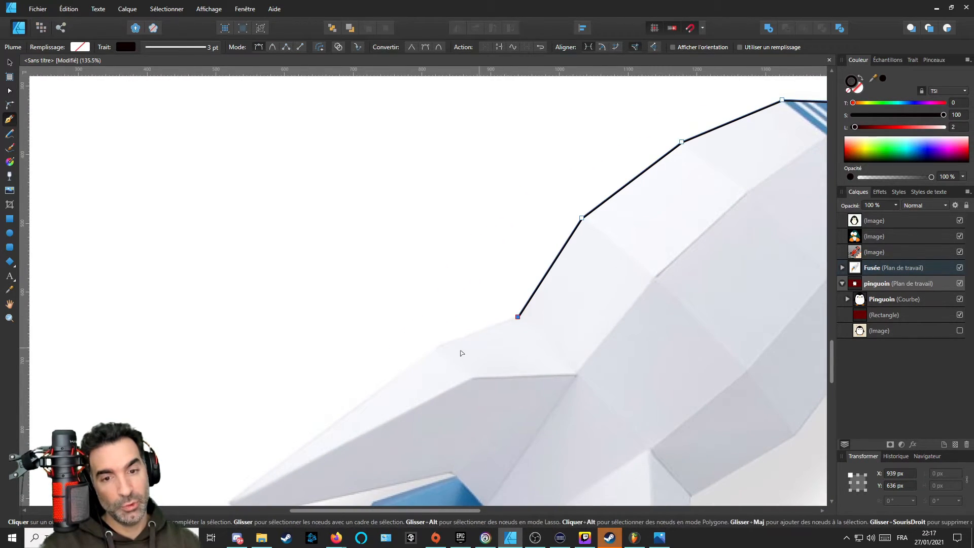
click(430, 345)
scroll(446, 356, down, 6)
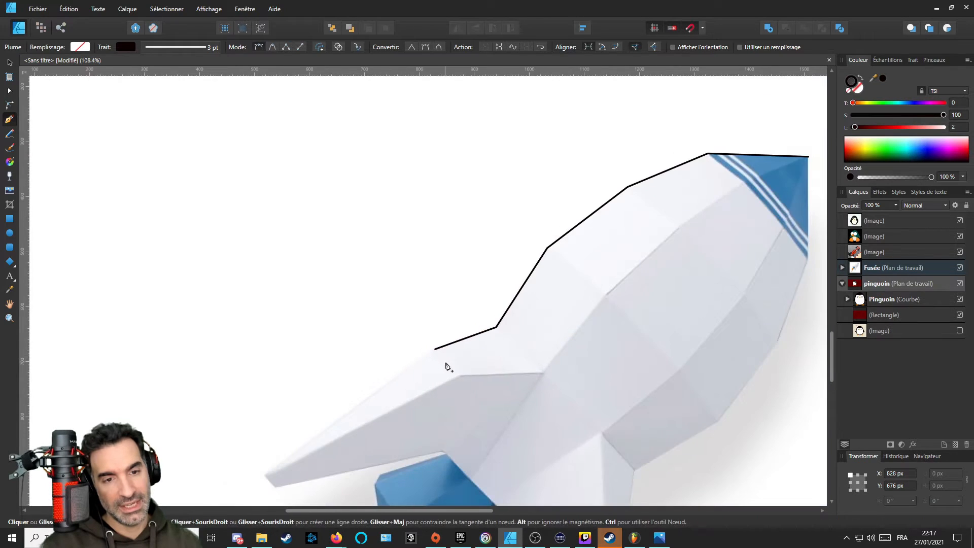
scroll(501, 333, up, 6)
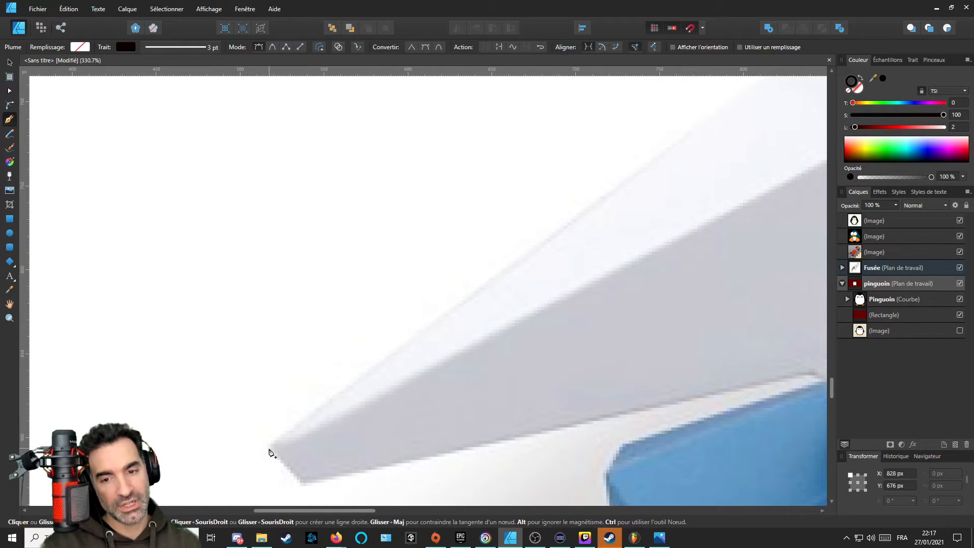
click(269, 447)
scroll(269, 446, down, 3)
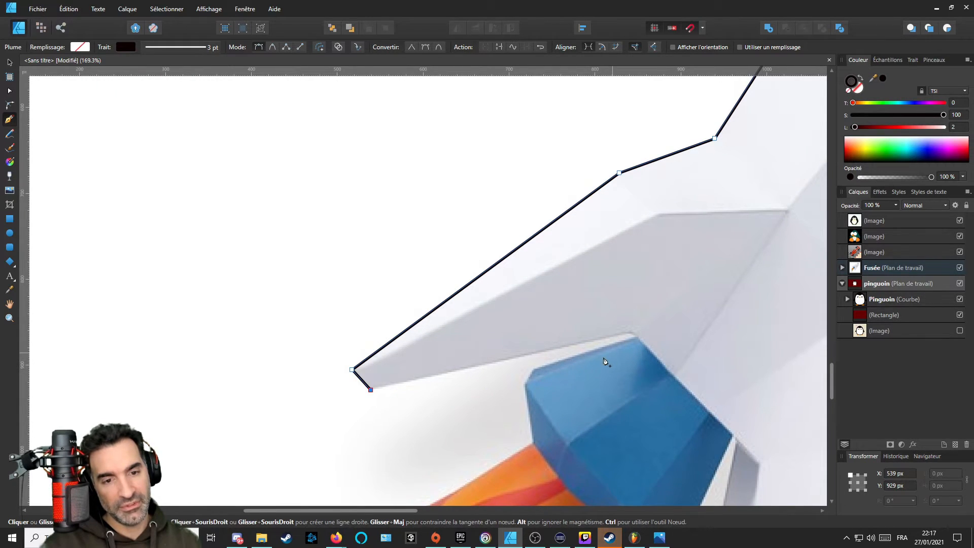
scroll(606, 361, down, 3)
scroll(584, 343, up, 4)
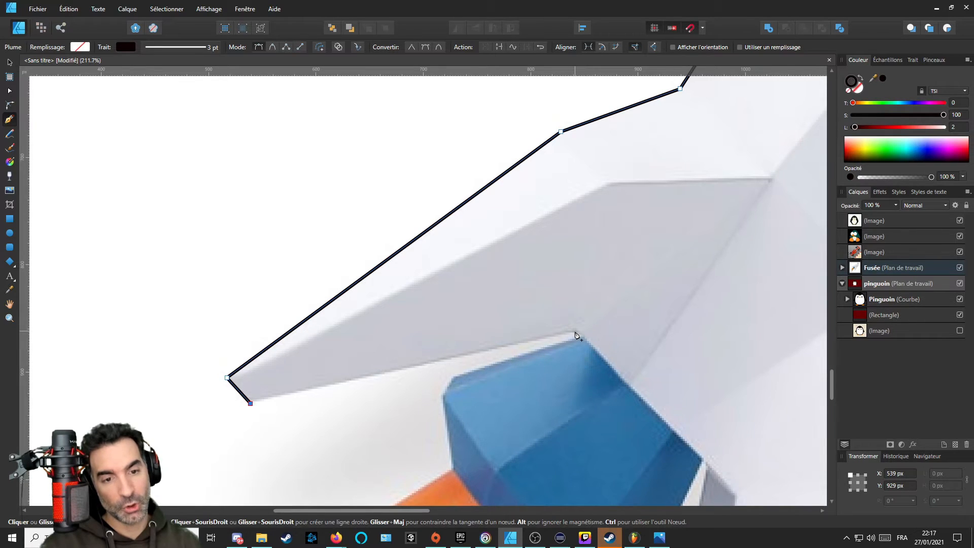
click(577, 334)
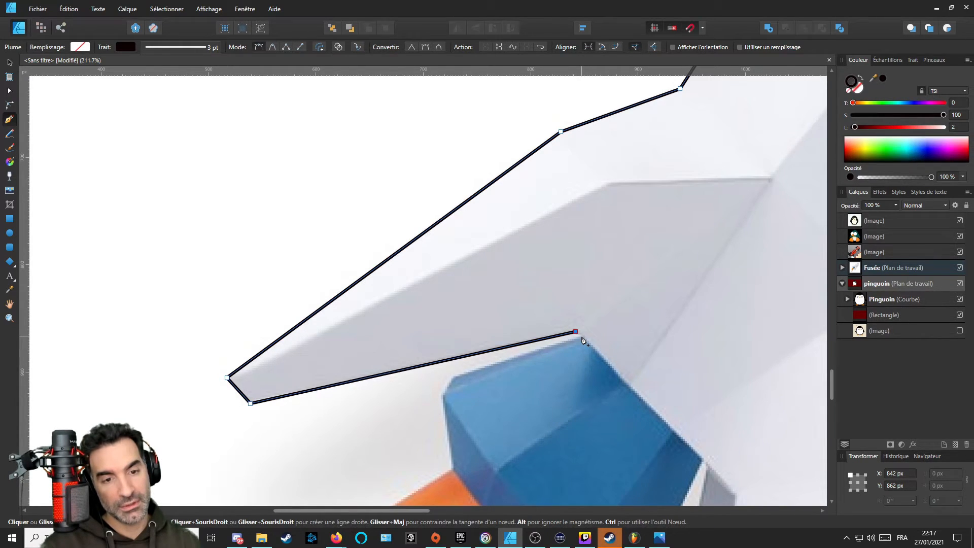
Trace the left side of the blue nozzle with straight segments down to where the flame begins.
click(455, 378)
click(442, 397)
scroll(456, 380, down, 3)
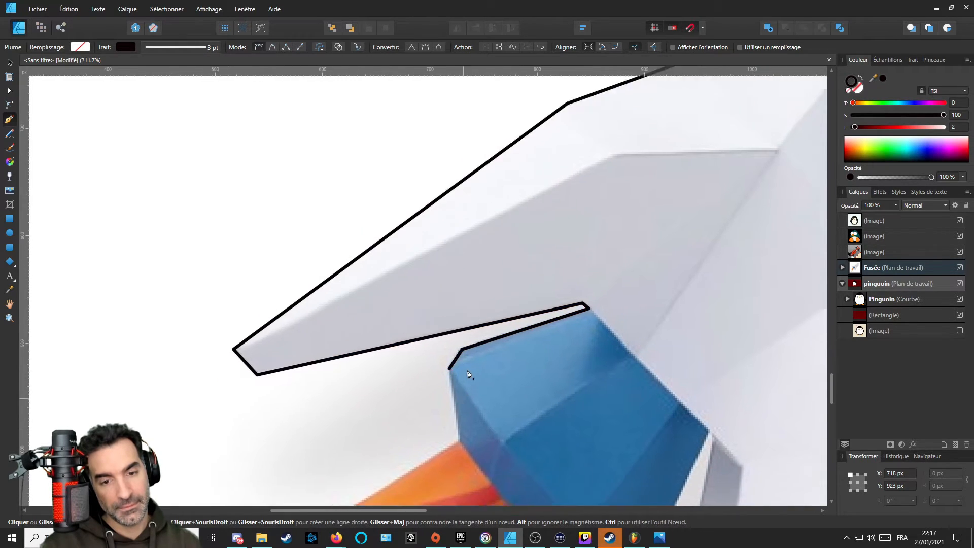
scroll(479, 349, up, 5)
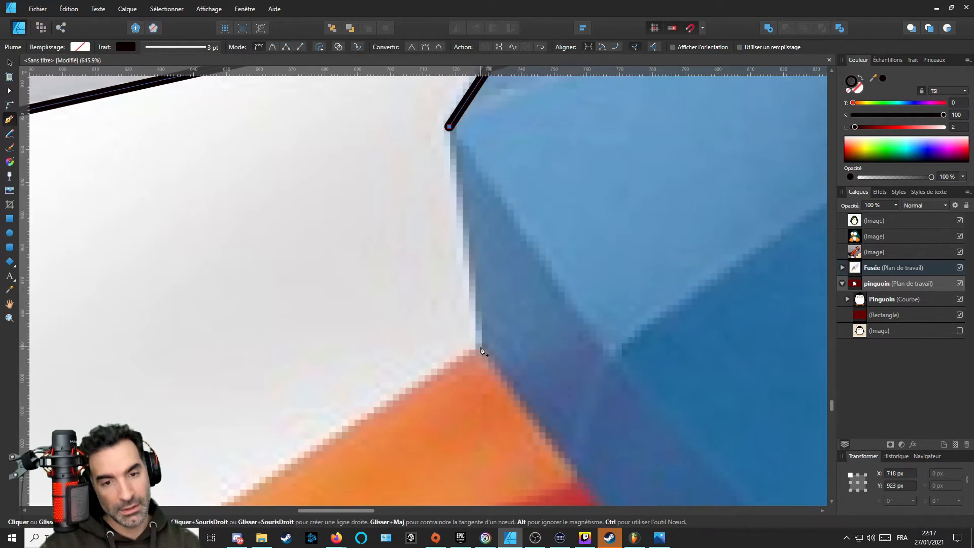
click(479, 349)
Continue the rocket outline from the nozzle along the flame's upper edge and bend the new segment slightly to match it.
scroll(479, 349, down, 5)
scroll(513, 305, up, 3)
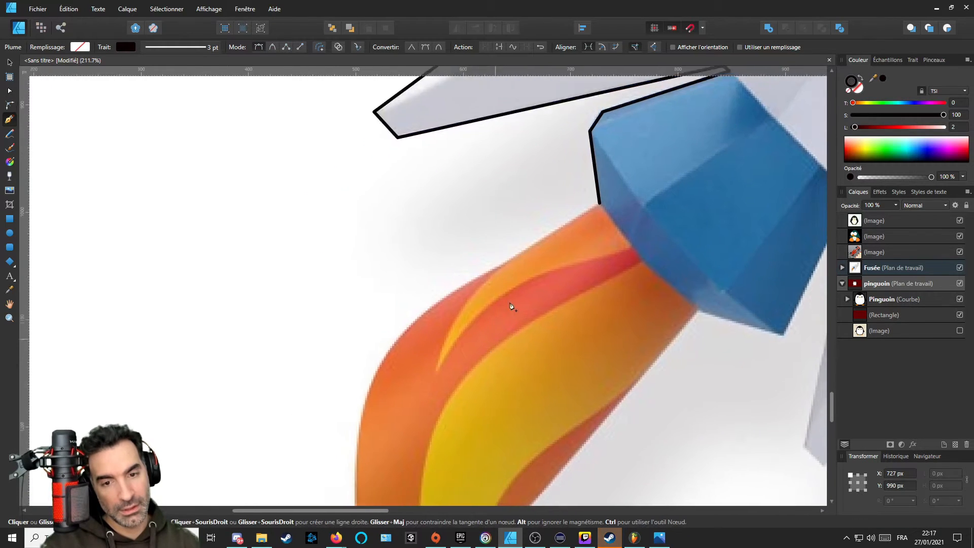
scroll(508, 353, down, 5)
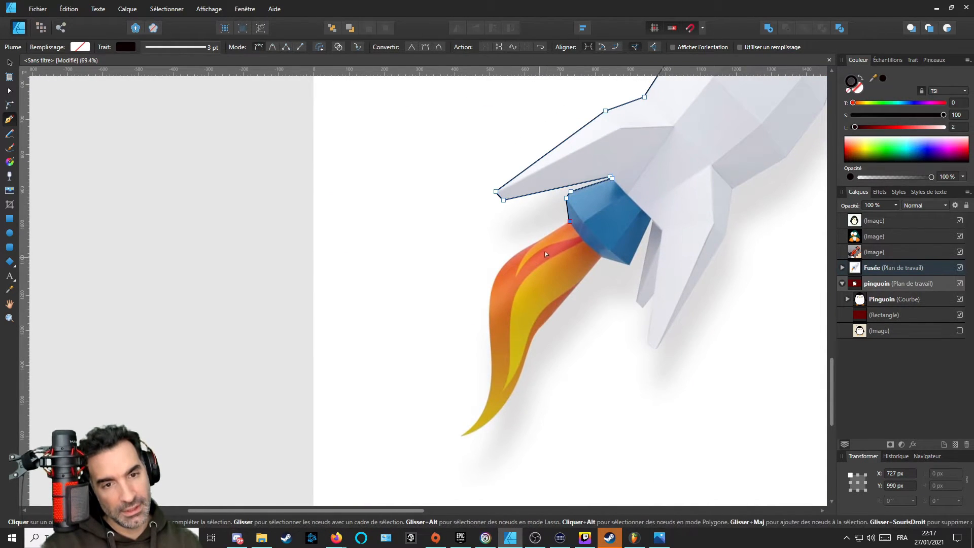
scroll(542, 269, up, 5)
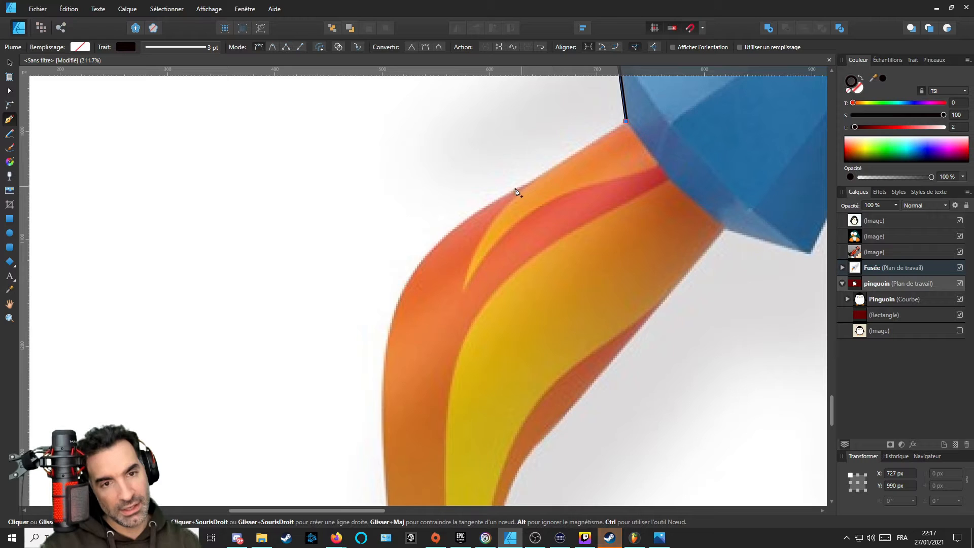
click(491, 203)
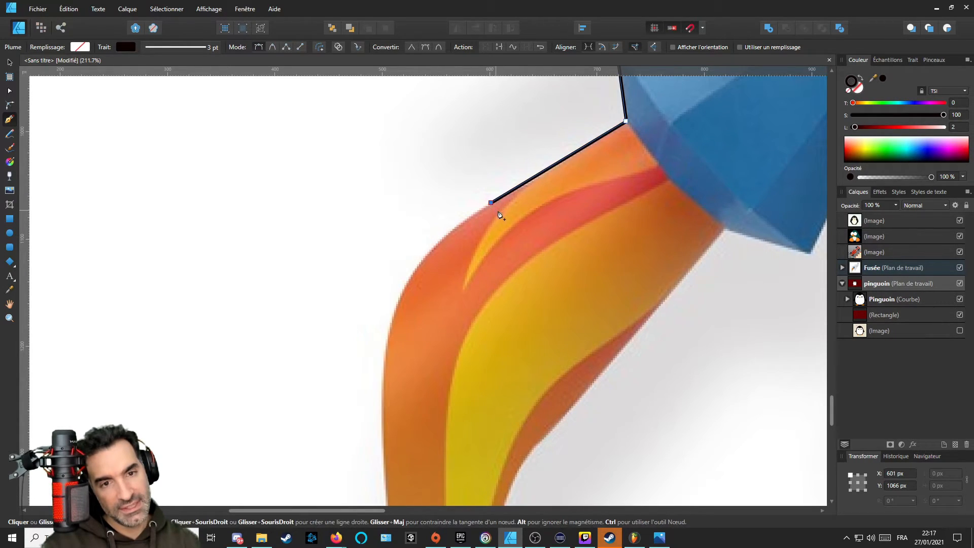
key(a)
click(520, 190)
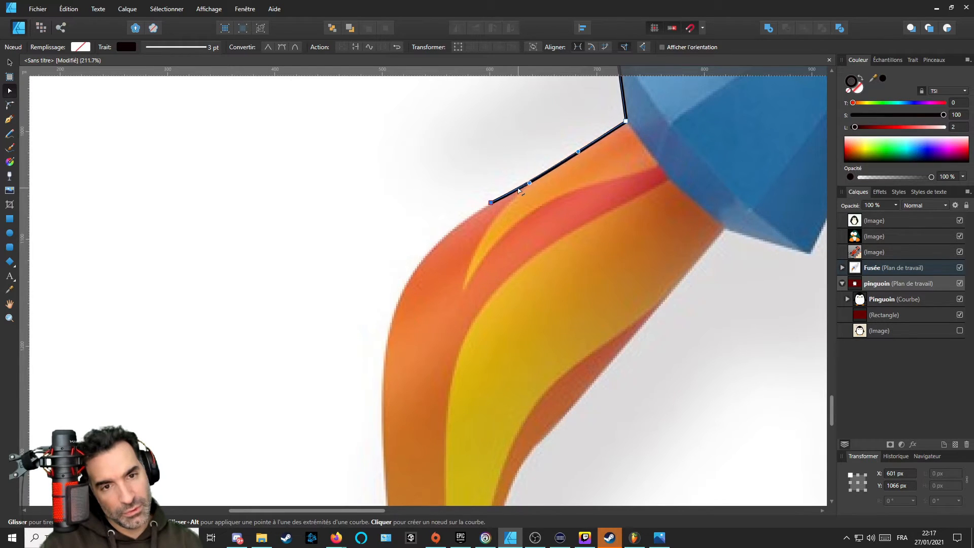
Extend the outline down the flame's outer left bulge and curve the segment to follow the orange edge.
key(p)
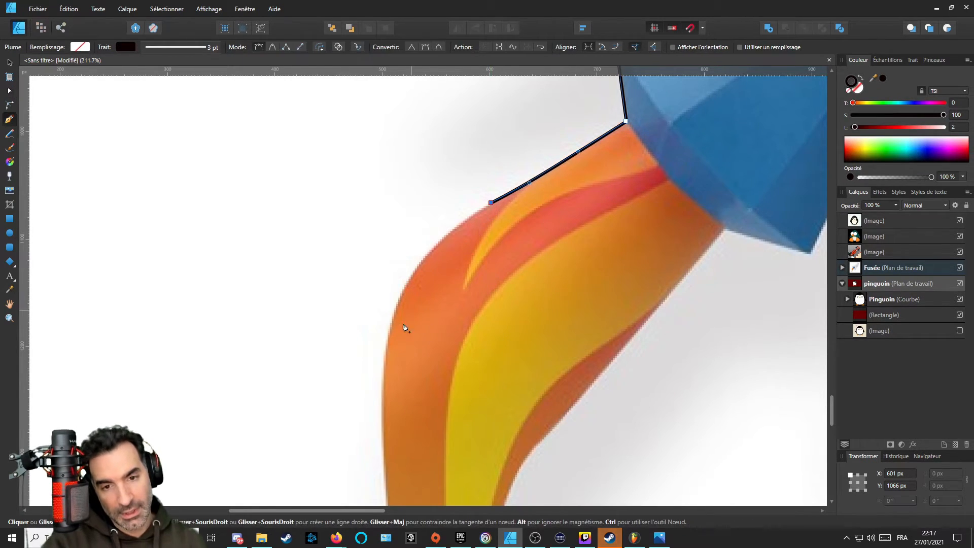
scroll(411, 276, down, 3)
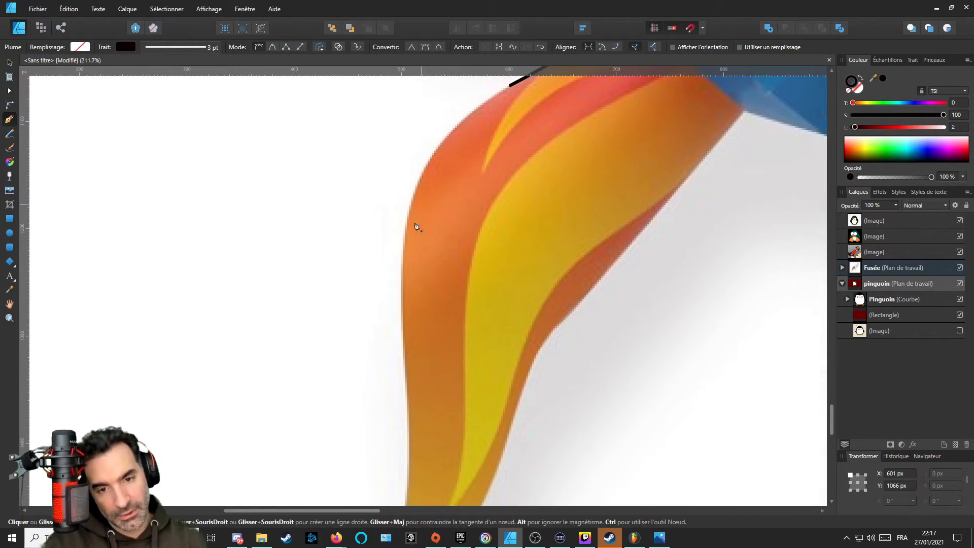
click(406, 359)
key(a)
drag(459, 218, 418, 191)
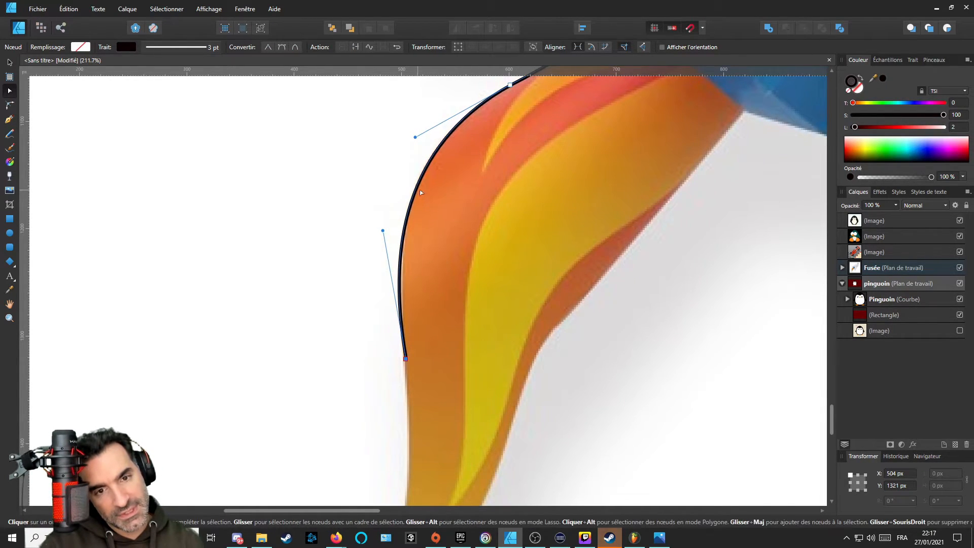
scroll(425, 240, up, 3)
drag(424, 242, 427, 237)
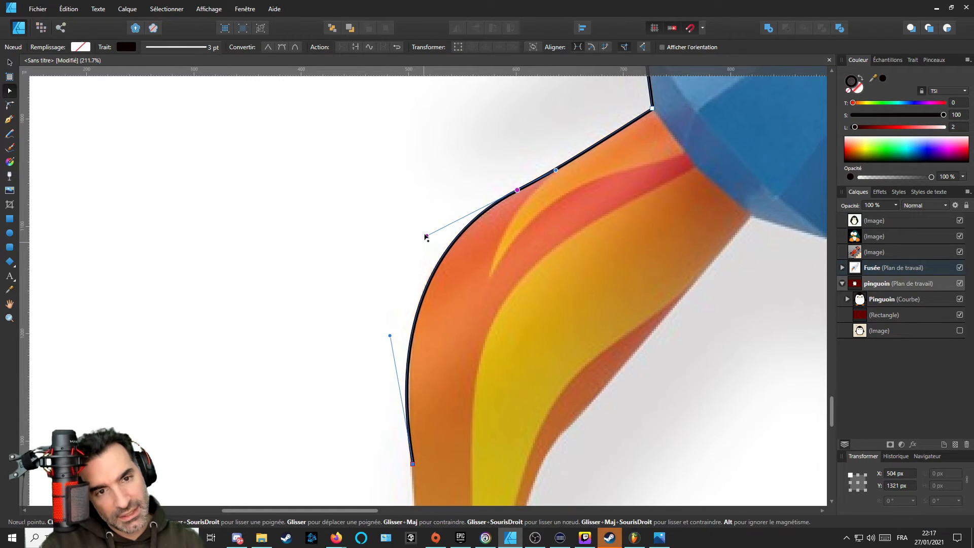
Extend the outline to the flame's pointed lower tip and bend the segment along the left edge.
scroll(401, 203, down, 7)
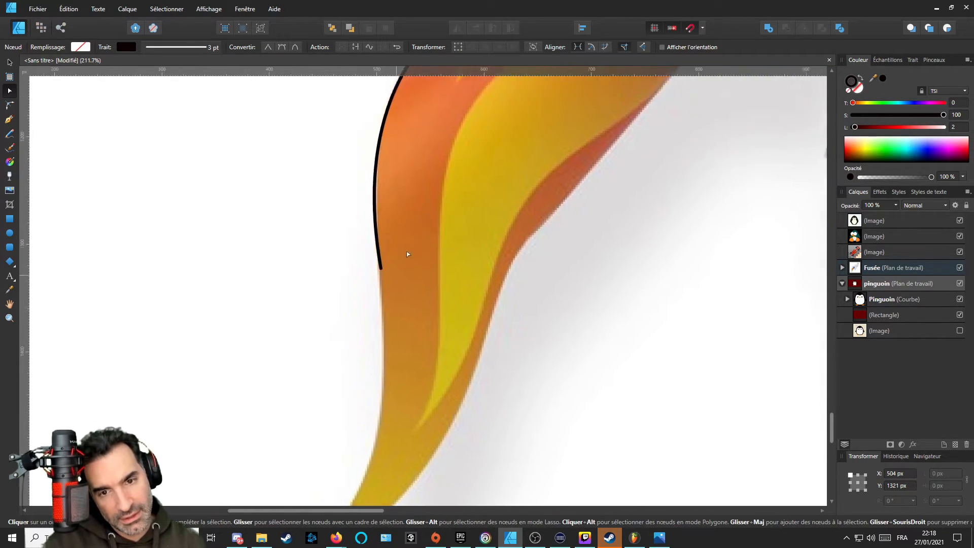
scroll(434, 239, down, 2)
key(p)
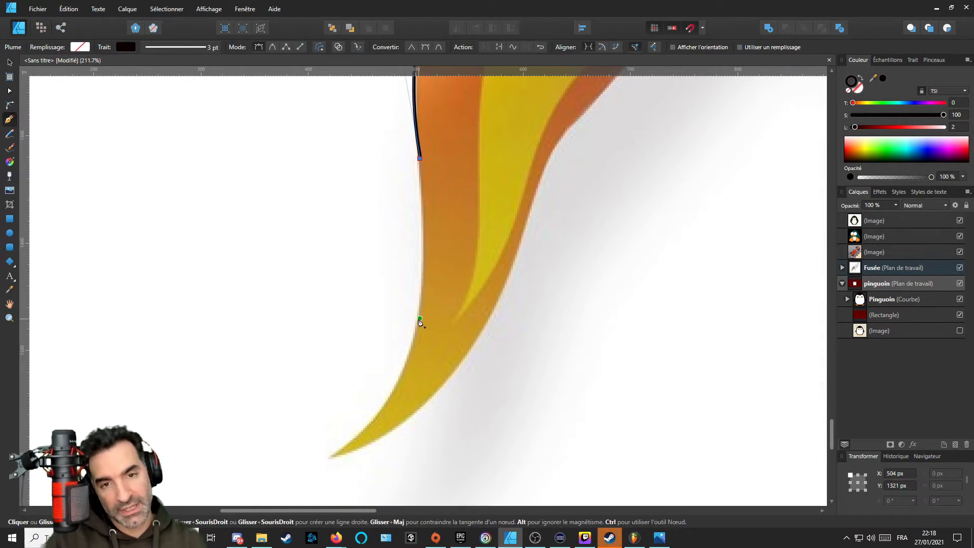
click(331, 458)
key(a)
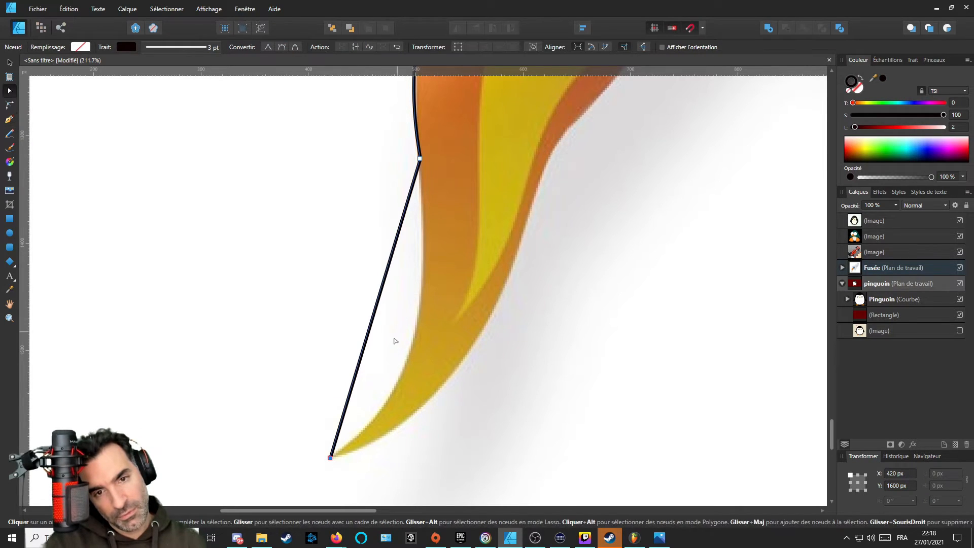
drag(362, 355, 400, 384)
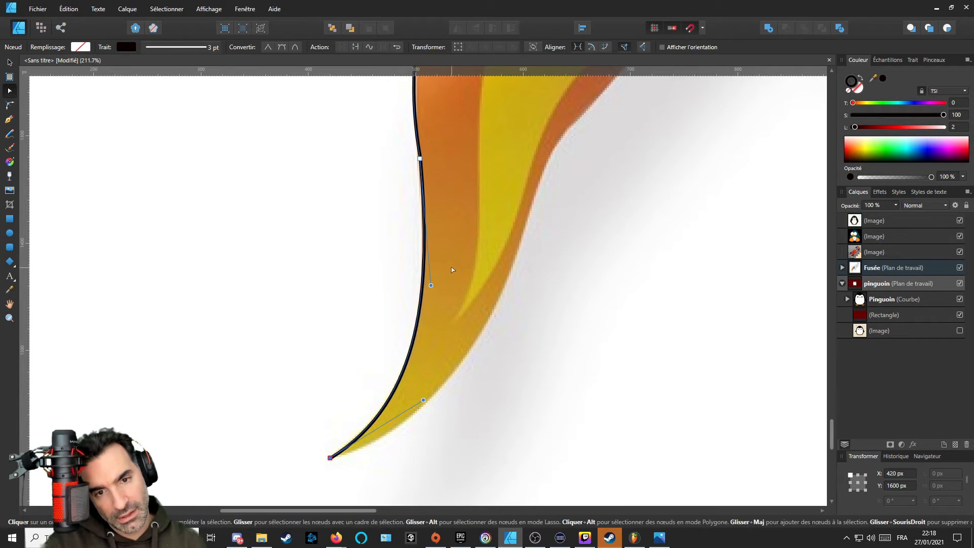
drag(431, 287, 438, 259)
Refine the node midway down the flame's left edge by adjusting its handle and nudging it onto the edge.
scroll(442, 267, up, 3)
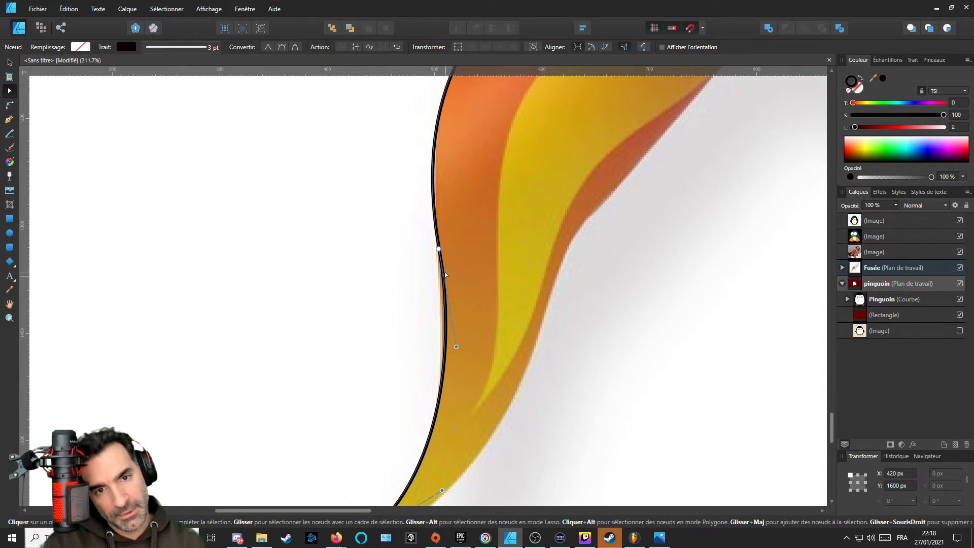
scroll(456, 289, up, 1)
click(445, 268)
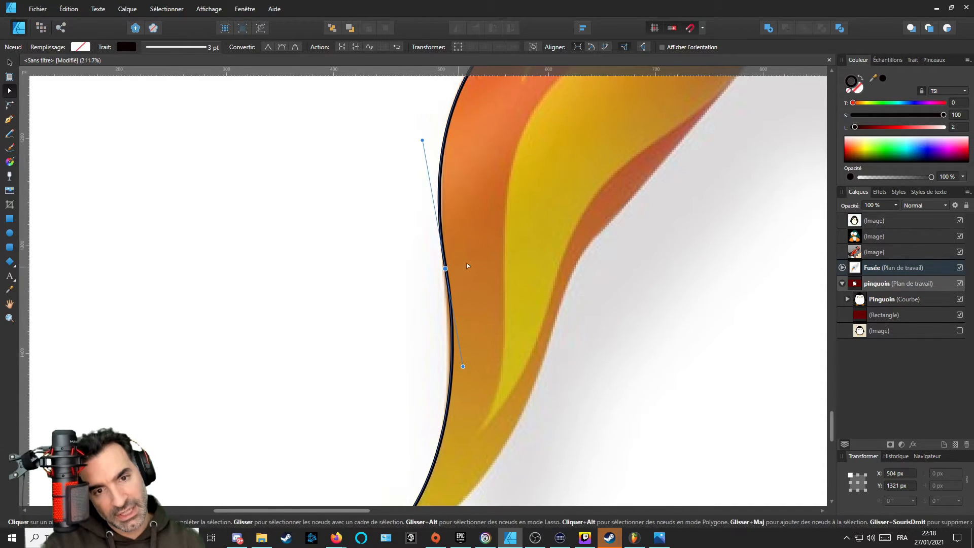
drag(428, 139, 430, 139)
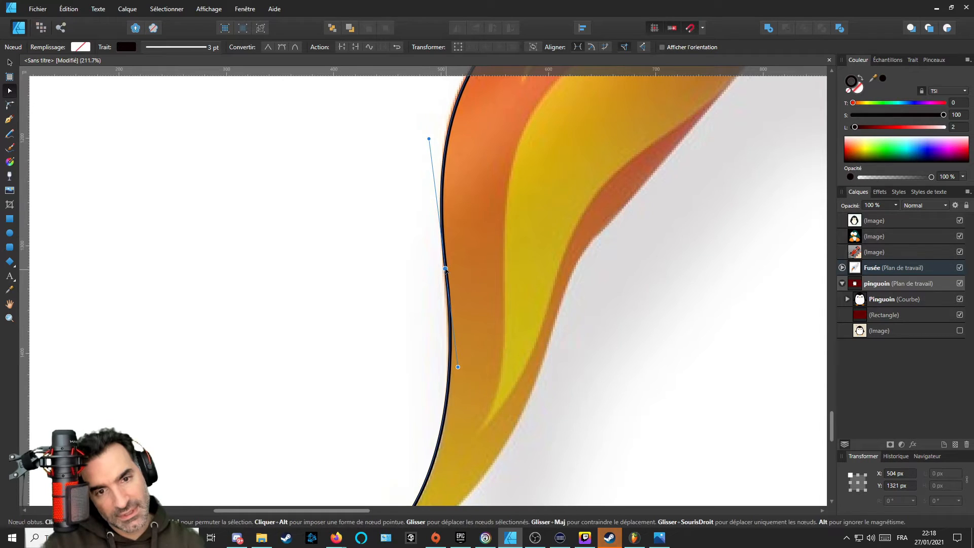
drag(445, 269, 445, 270)
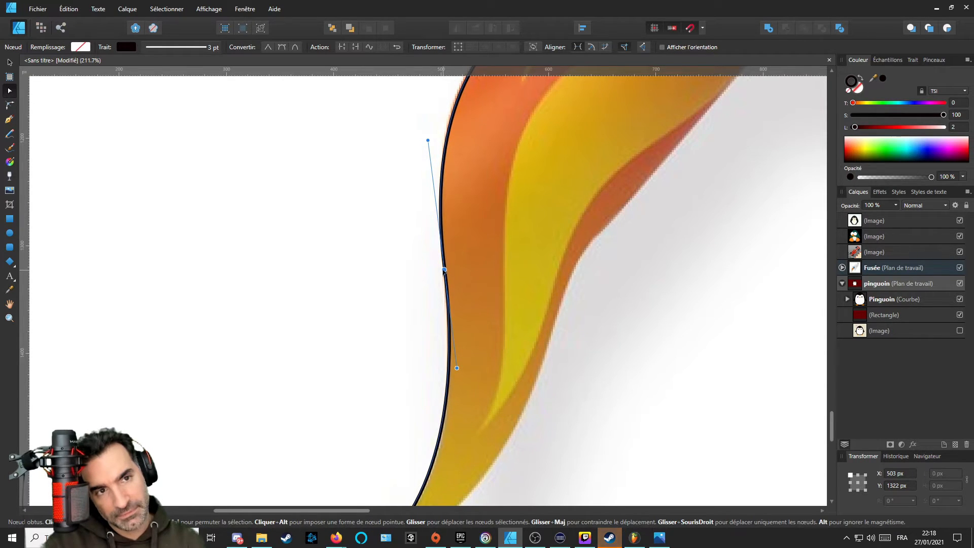
Trace back up from the flame's tip to partway along its right edge and curve the segment to fit.
scroll(447, 357, down, 5)
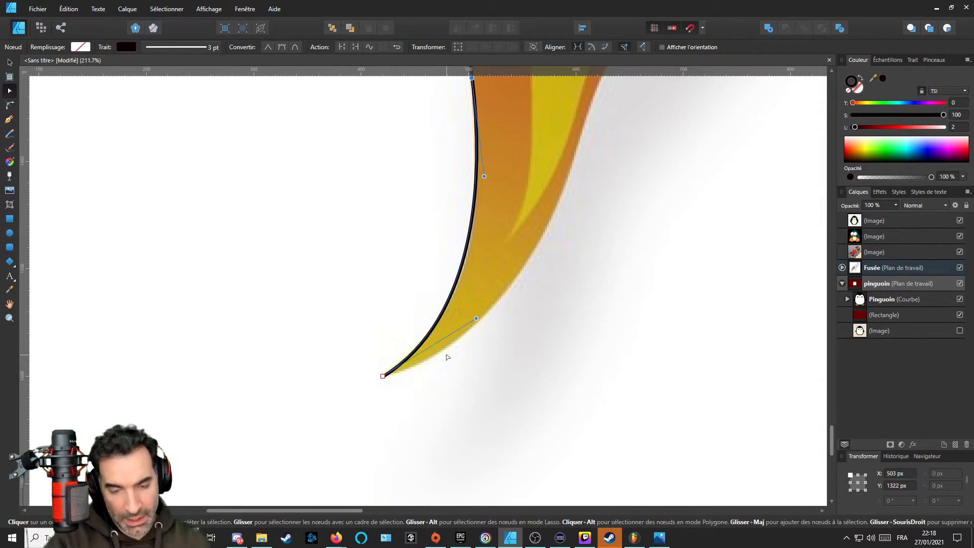
key(p)
scroll(443, 385, down, 4)
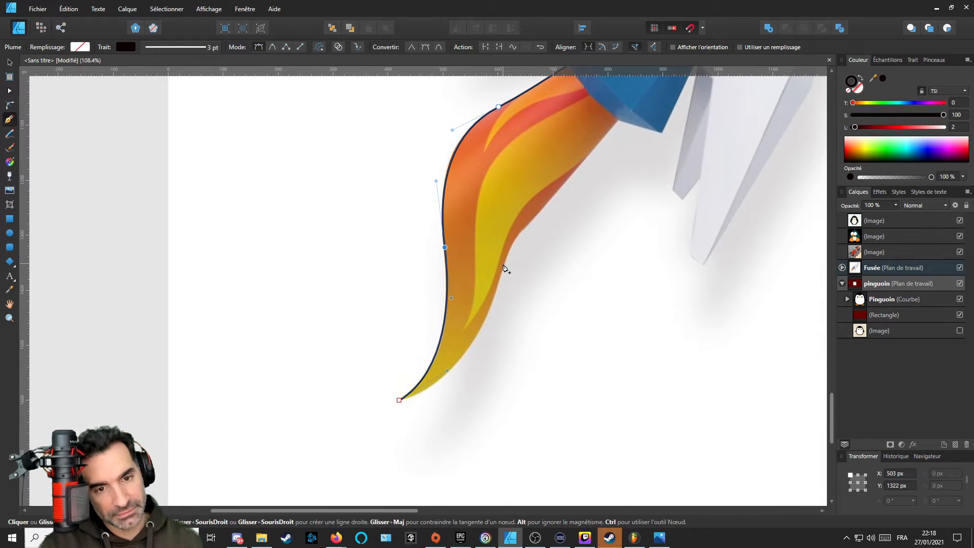
click(504, 267)
key(a)
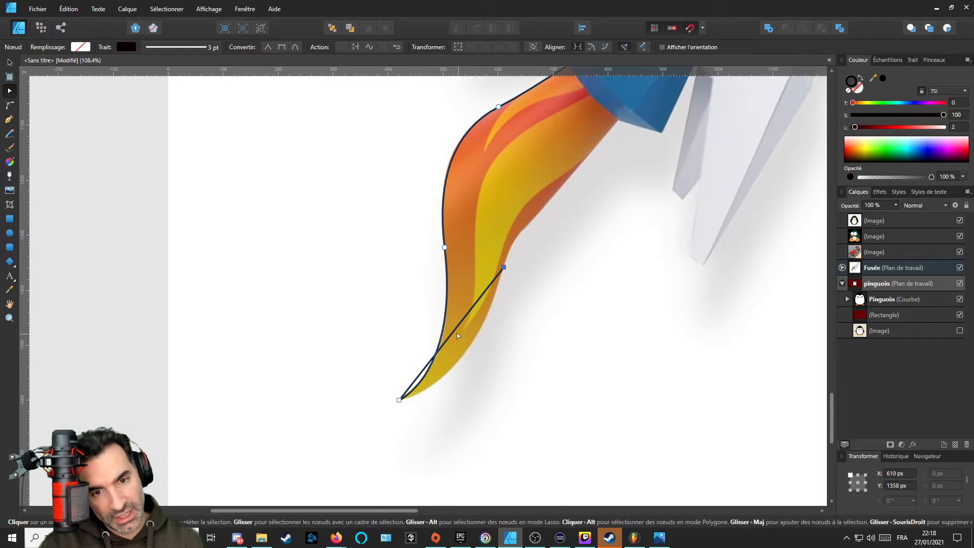
drag(463, 340, 466, 353)
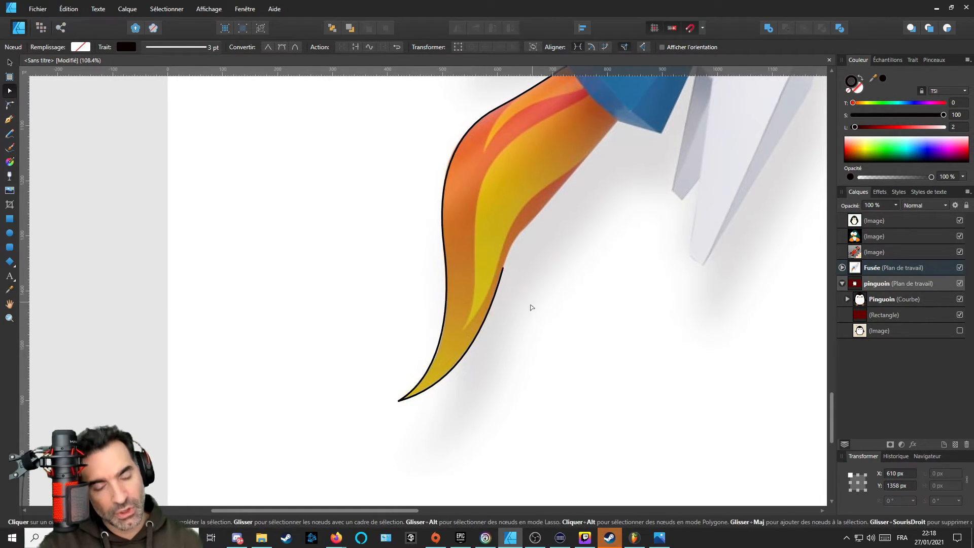
Add a short segment around the inward bend on the flame's right edge and curve it to match.
scroll(508, 320, up, 5)
scroll(452, 307, down, 6)
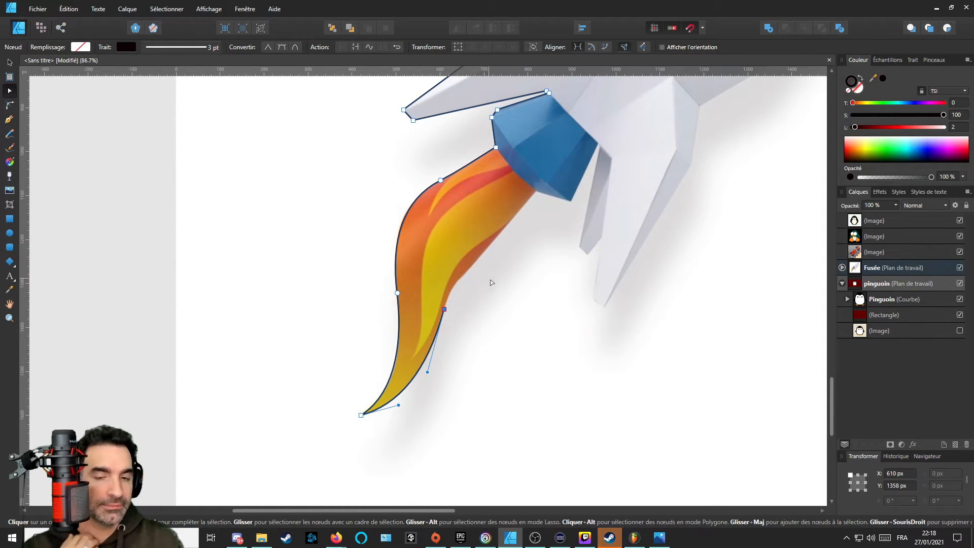
drag(500, 298, 476, 340)
scroll(483, 433, down, 1)
scroll(439, 347, up, 4)
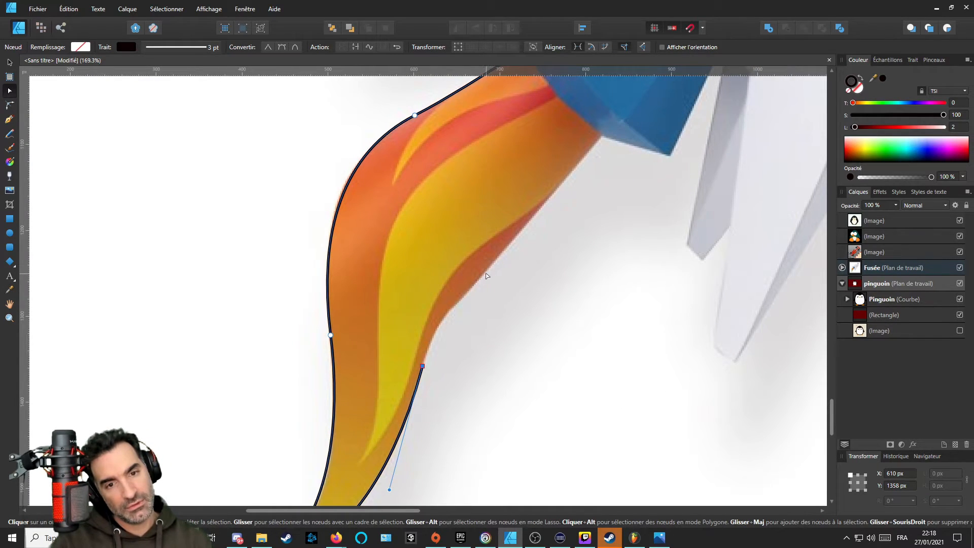
key(p)
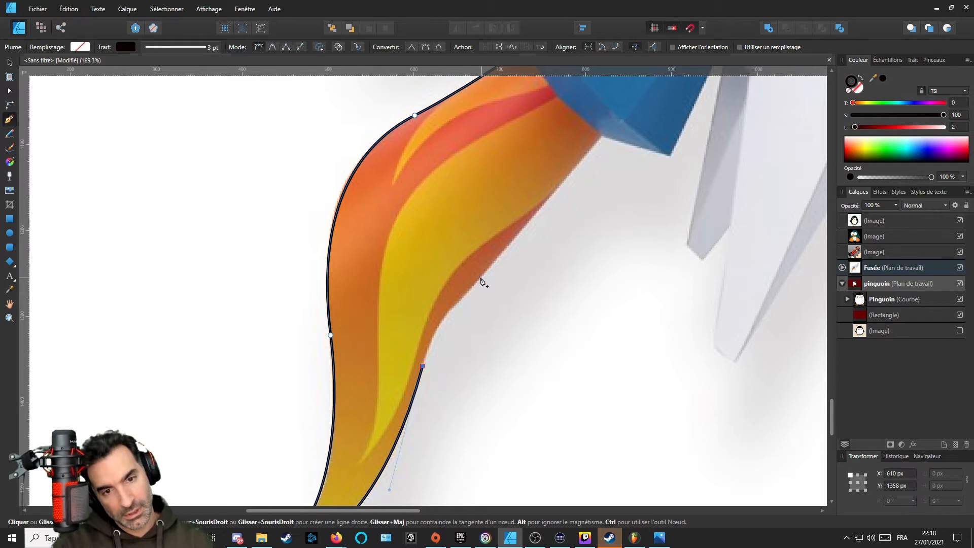
click(482, 277)
key(a)
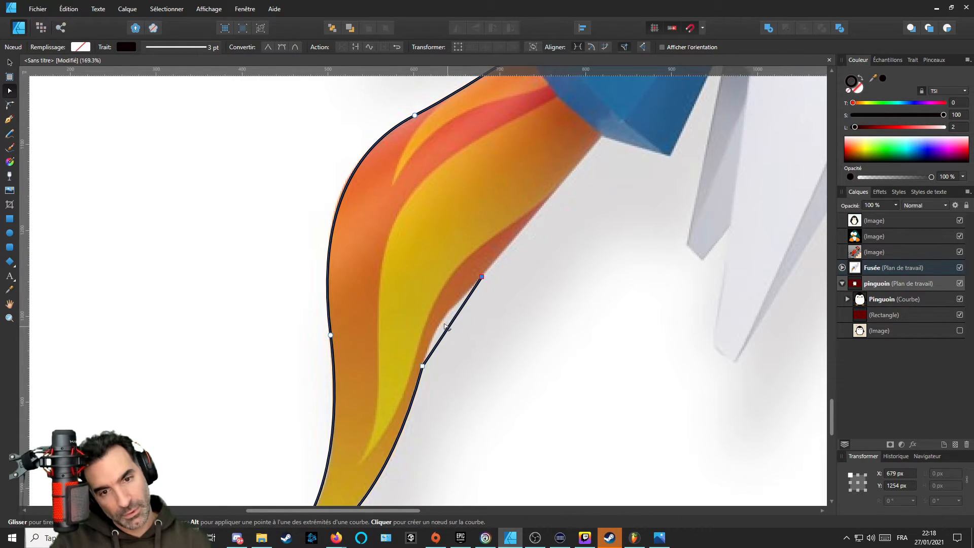
drag(445, 326, 442, 326)
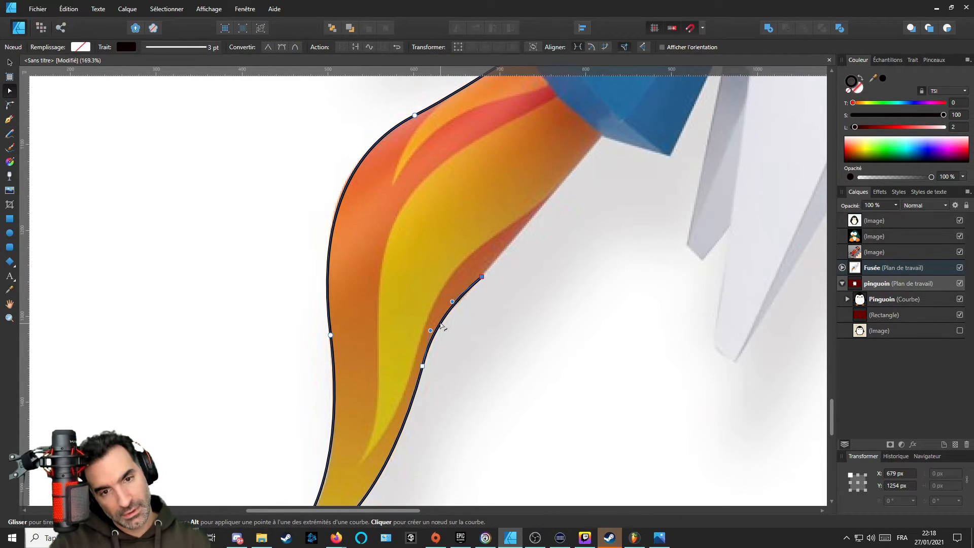
Fine-tune the inward bend on the flame's right edge by nudging its end node and adjusting the lower node's handle.
scroll(461, 276, up, 3)
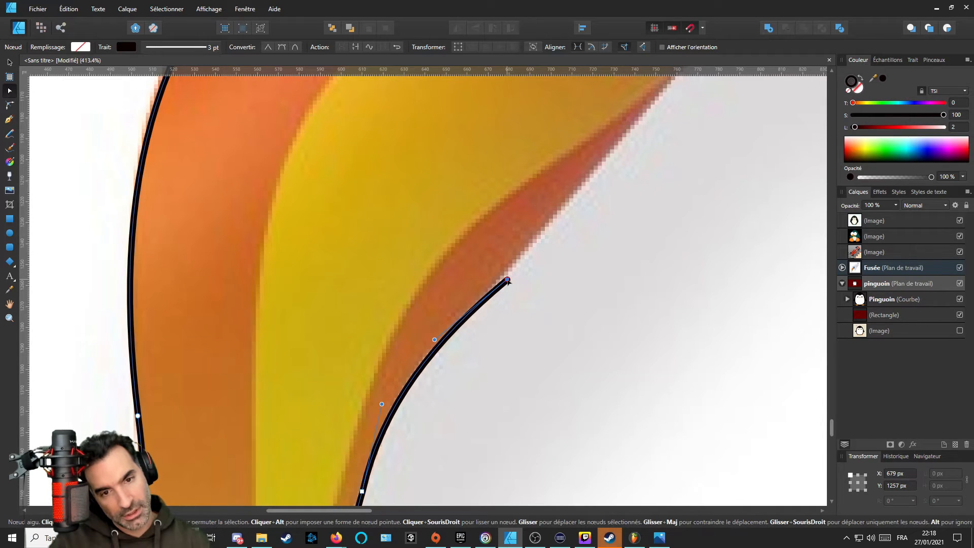
drag(507, 280, 504, 279)
scroll(461, 342, down, 3)
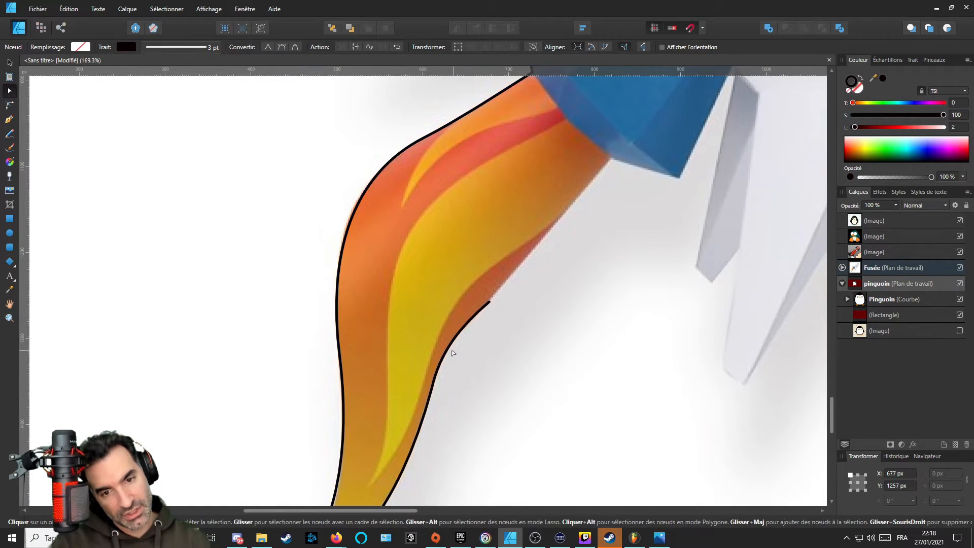
click(428, 392)
scroll(431, 409, up, 1)
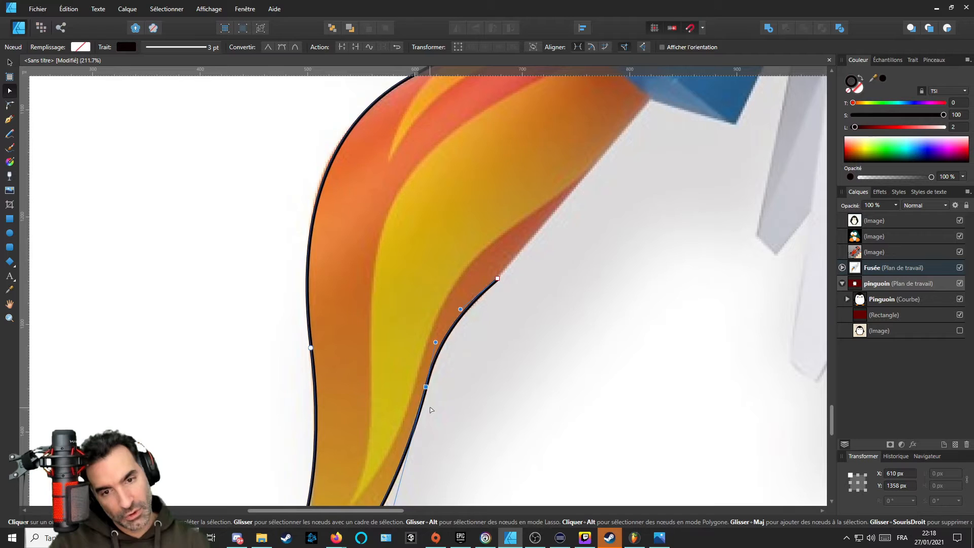
scroll(430, 408, down, 2)
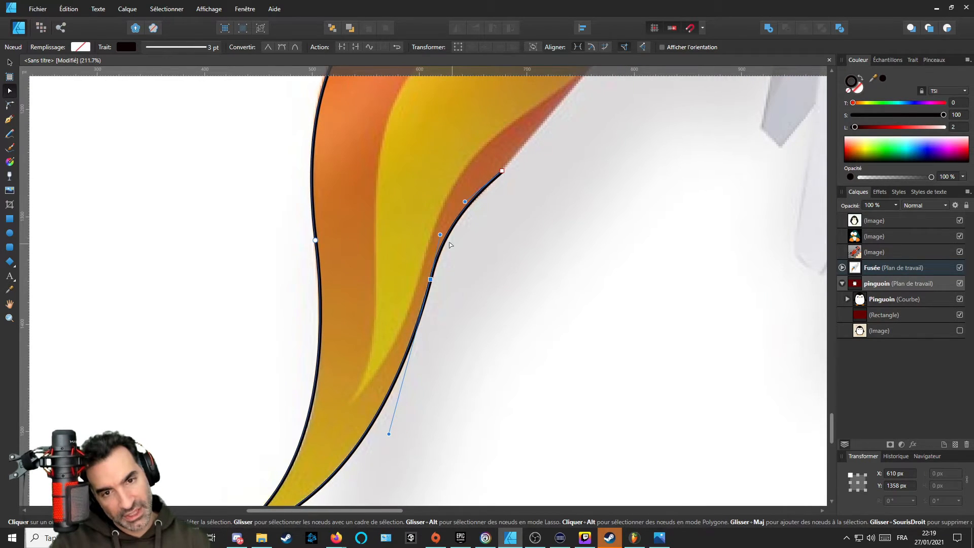
drag(442, 236, 445, 237)
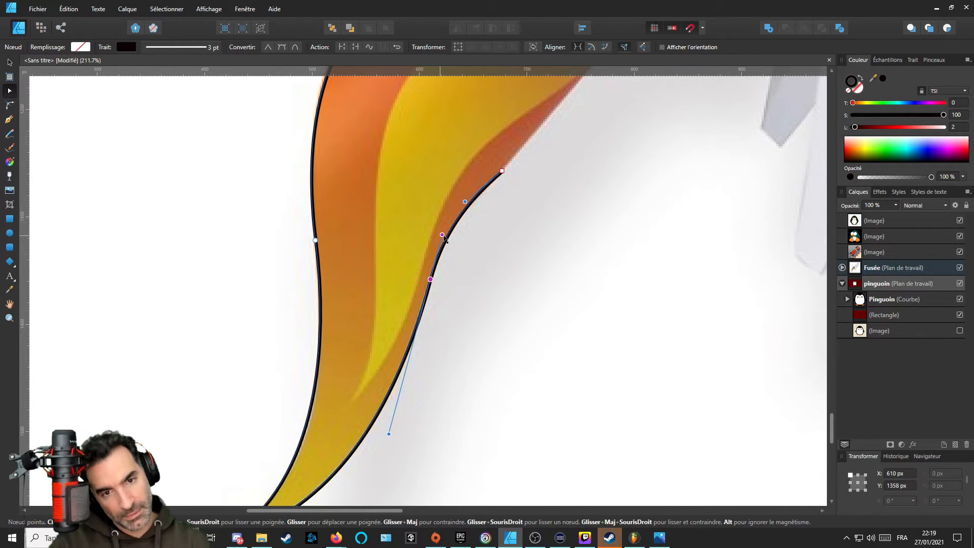
Extend the outline up the flame's right edge to the base of the blue nozzle and shape the segment to the edge.
scroll(448, 276, up, 4)
scroll(448, 354, right, 2)
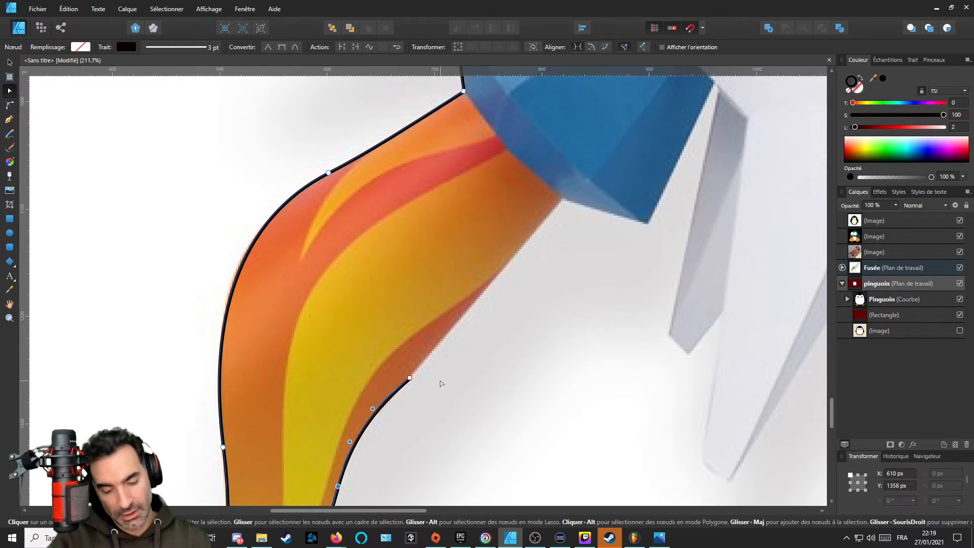
key(p)
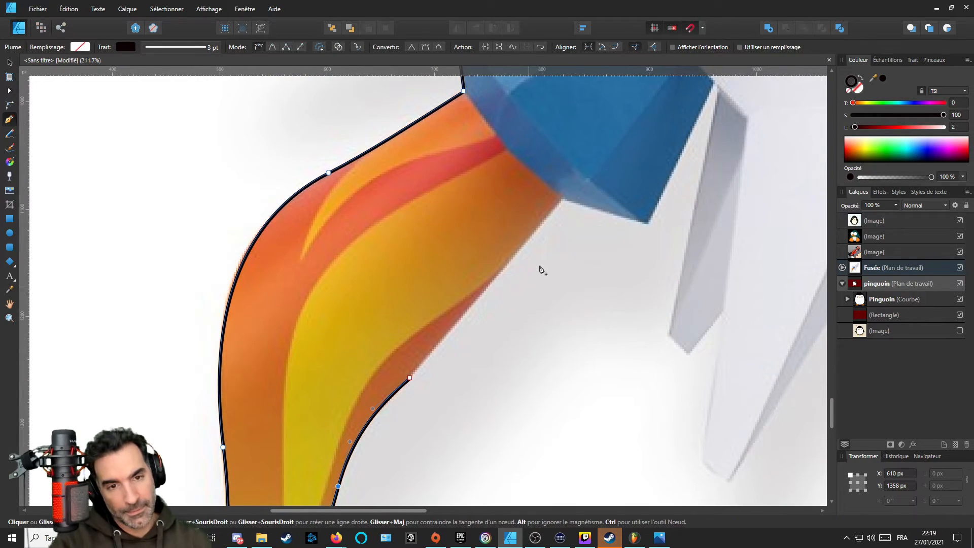
click(562, 199)
key(a)
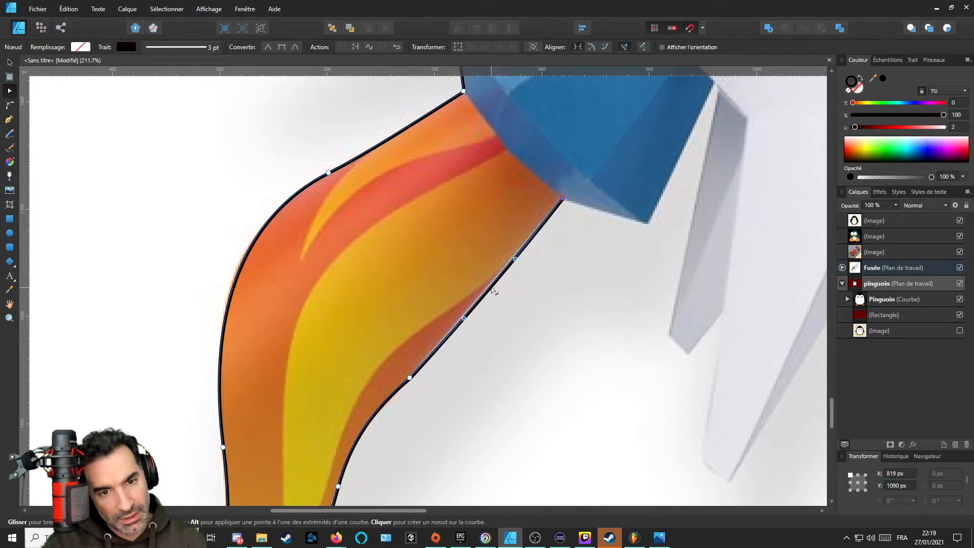
drag(465, 320, 419, 369)
scroll(483, 337, down, 2)
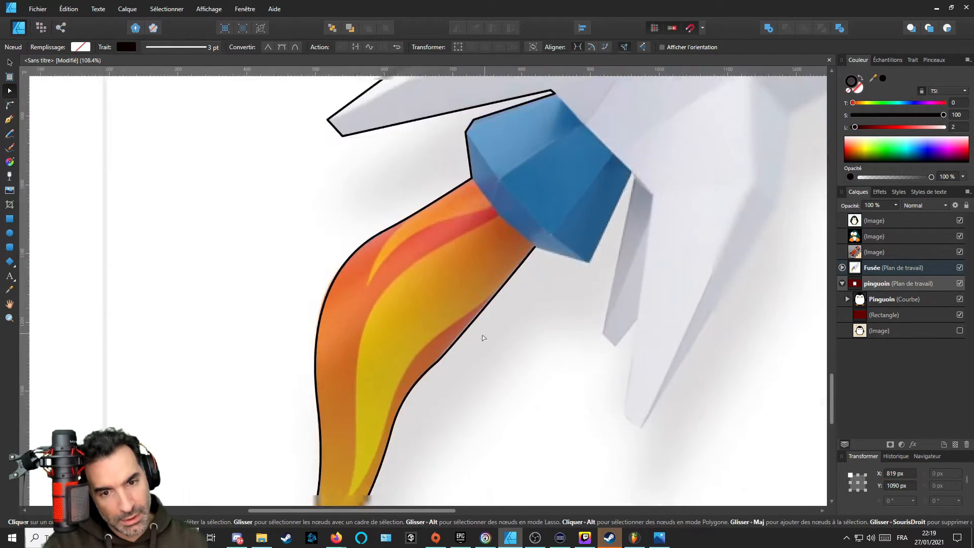
Examine how closely the outline follows the flame's right edge, from the inward bend up to the nozzle.
scroll(450, 364, up, 10)
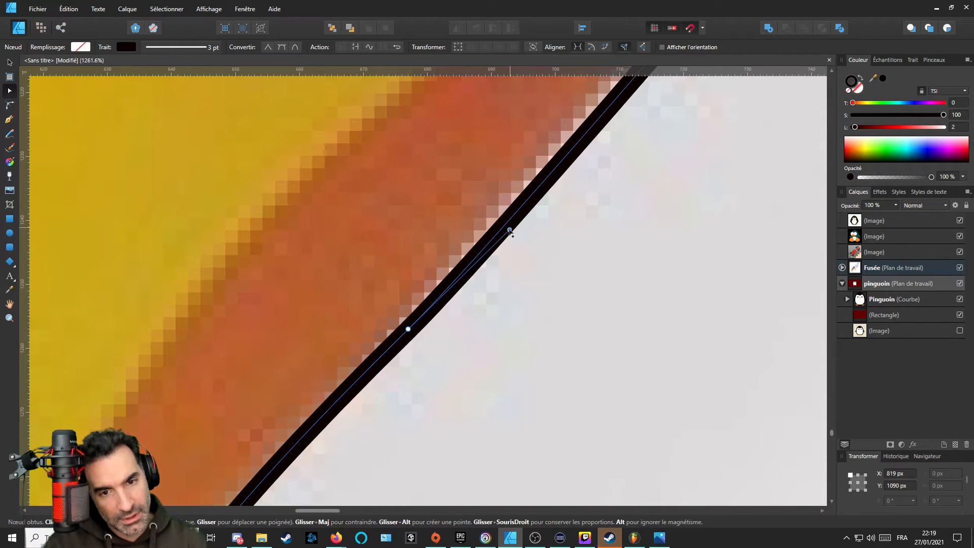
scroll(446, 342, down, 8)
scroll(339, 367, down, 1)
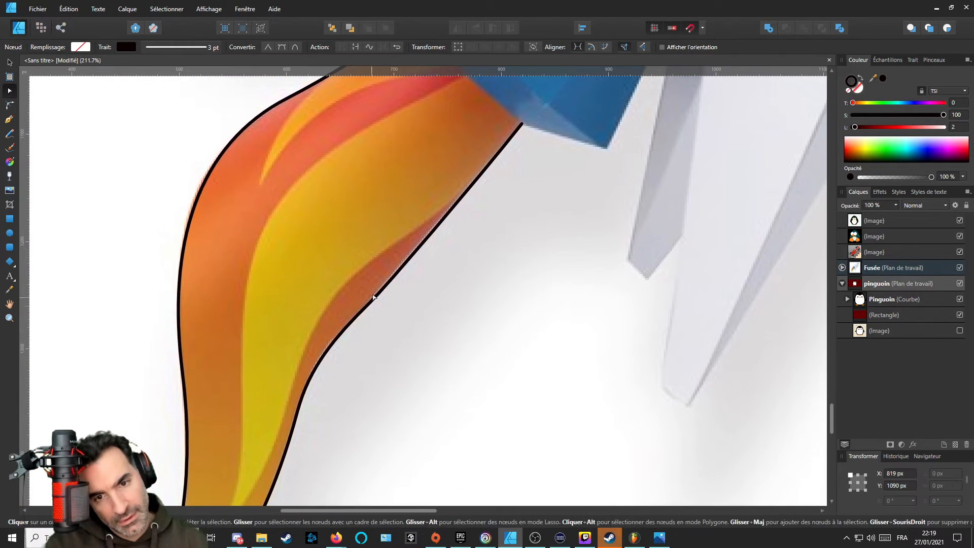
scroll(359, 300, up, 4)
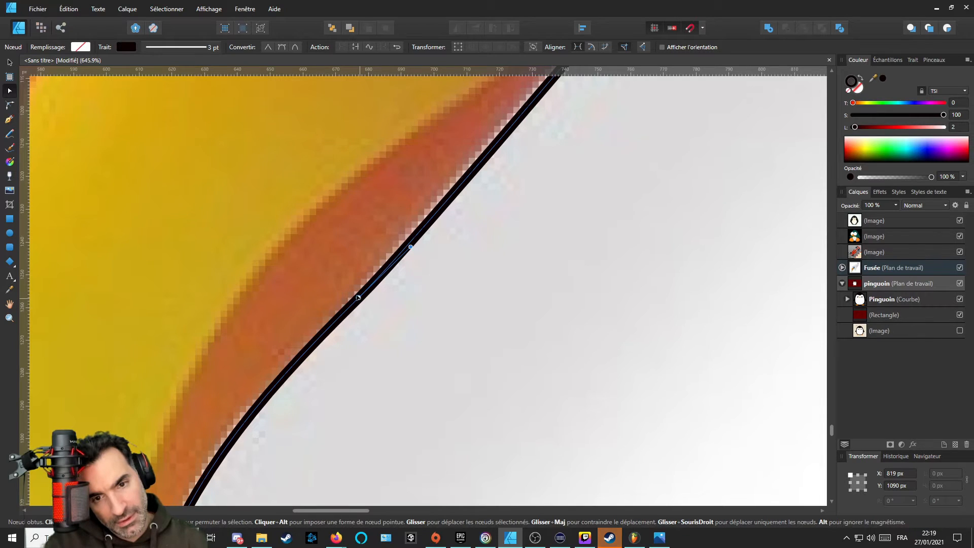
scroll(358, 298, down, 2)
scroll(380, 313, down, 2)
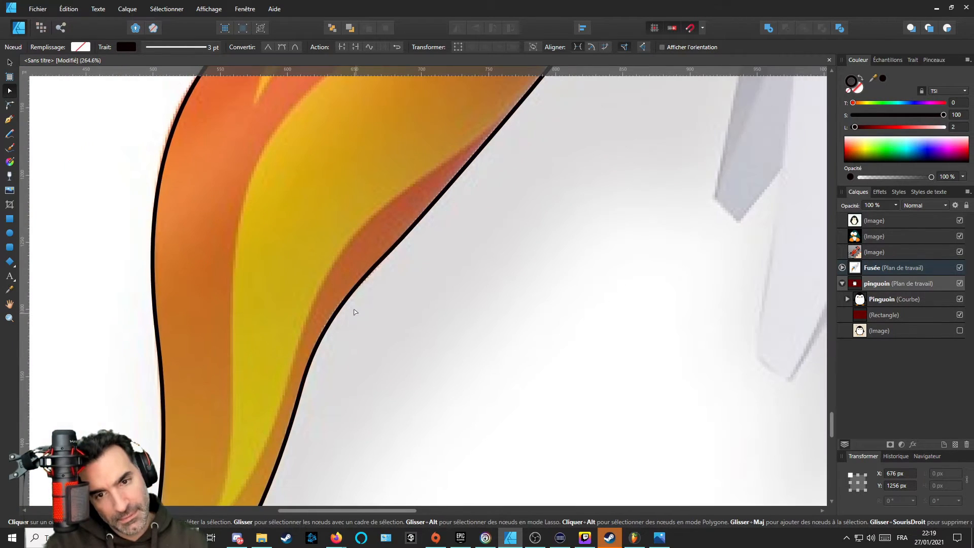
click(343, 302)
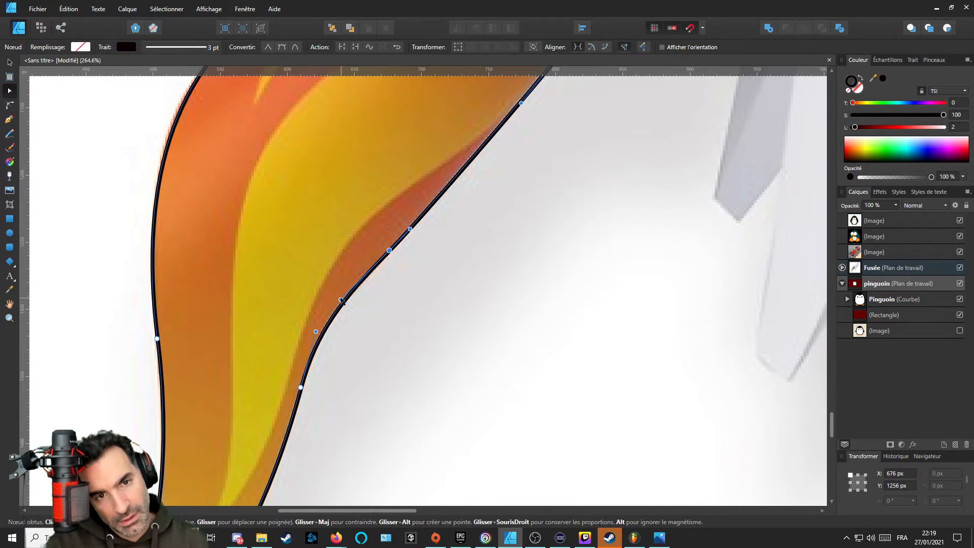
scroll(451, 279, down, 3)
scroll(460, 175, up, 3)
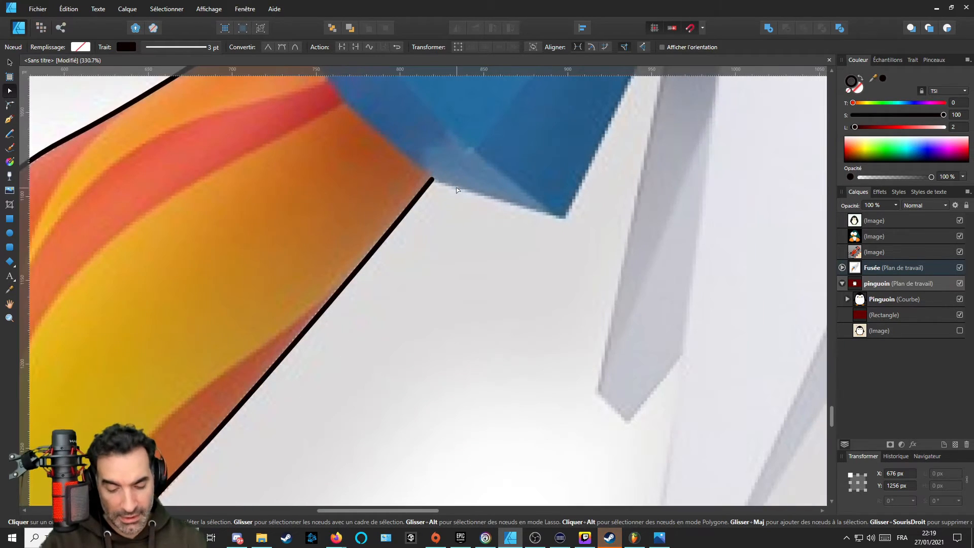
Continue the outline with the Pen tool around the blue nozzle's lower corner and up its right edge to the small grey fin.
key(p)
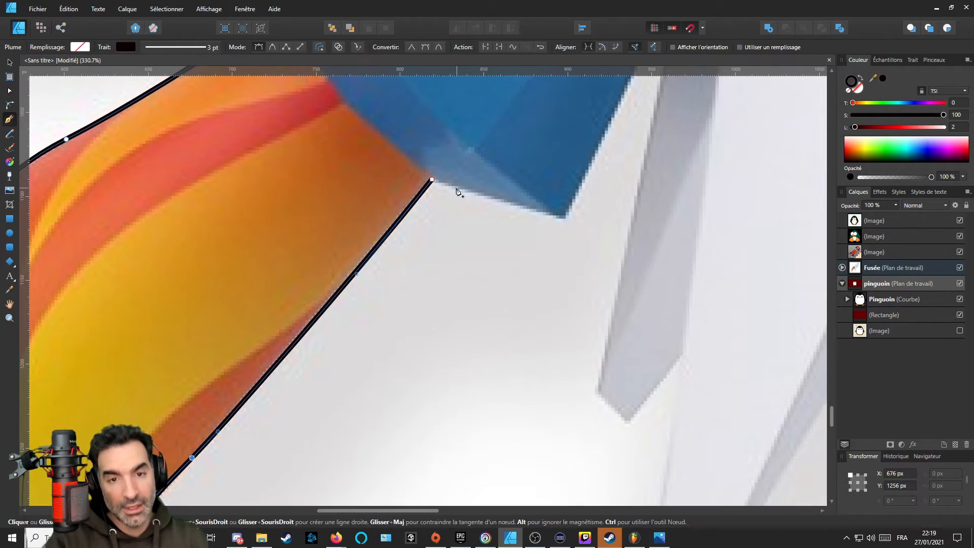
click(566, 218)
scroll(461, 348, down, 2)
scroll(313, 323, right, 5)
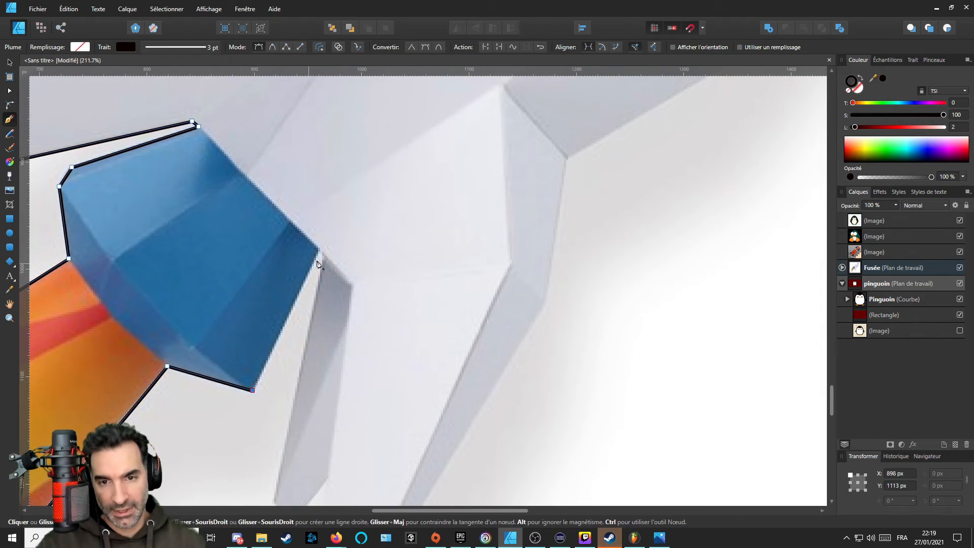
click(319, 249)
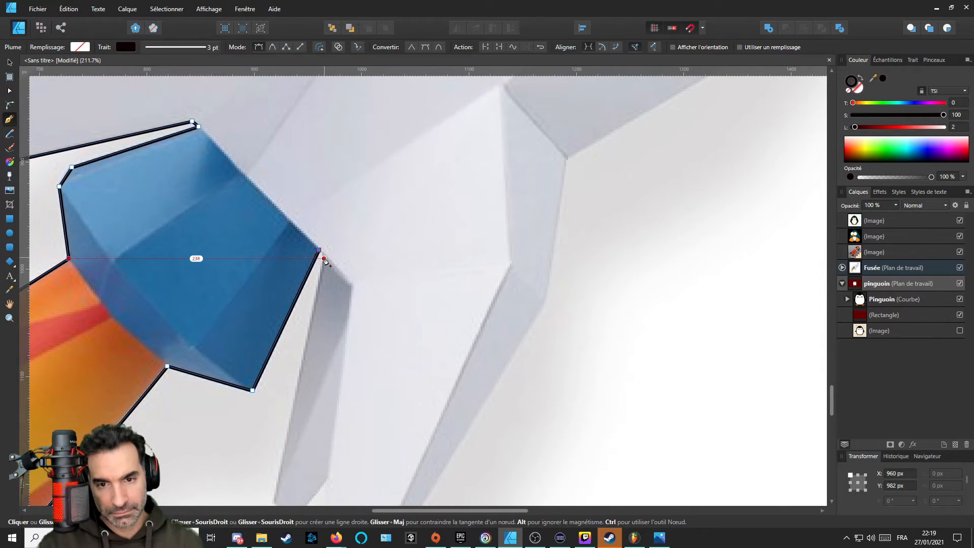
scroll(325, 258, up, 3)
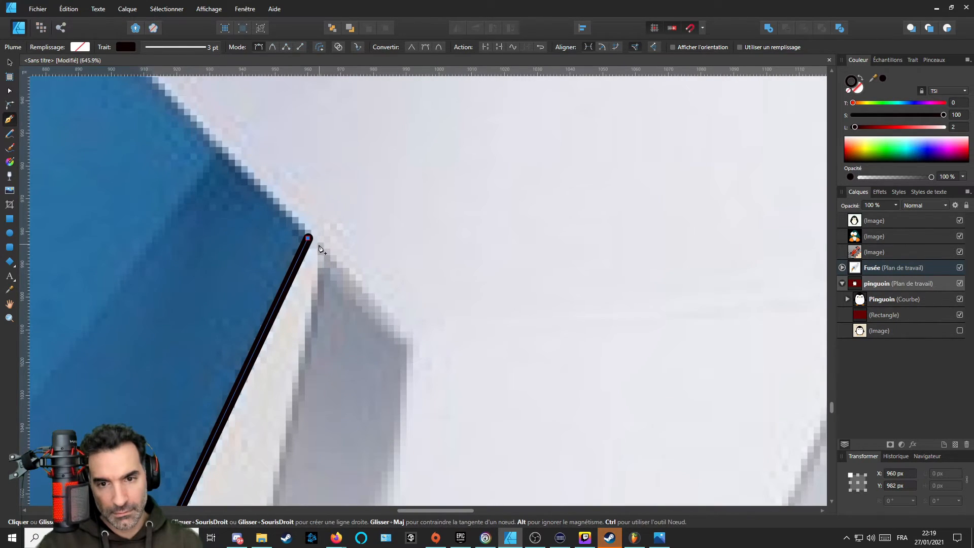
click(323, 253)
Turn off forced pixel alignment and trace the small grey fin's outer edge and pointed tip to where it meets the large fin.
scroll(324, 261, down, 3)
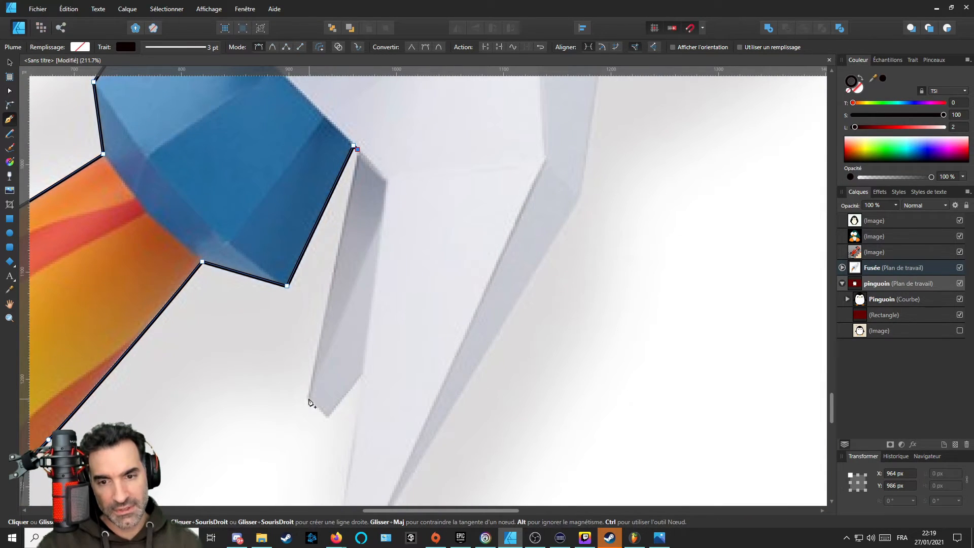
click(309, 398)
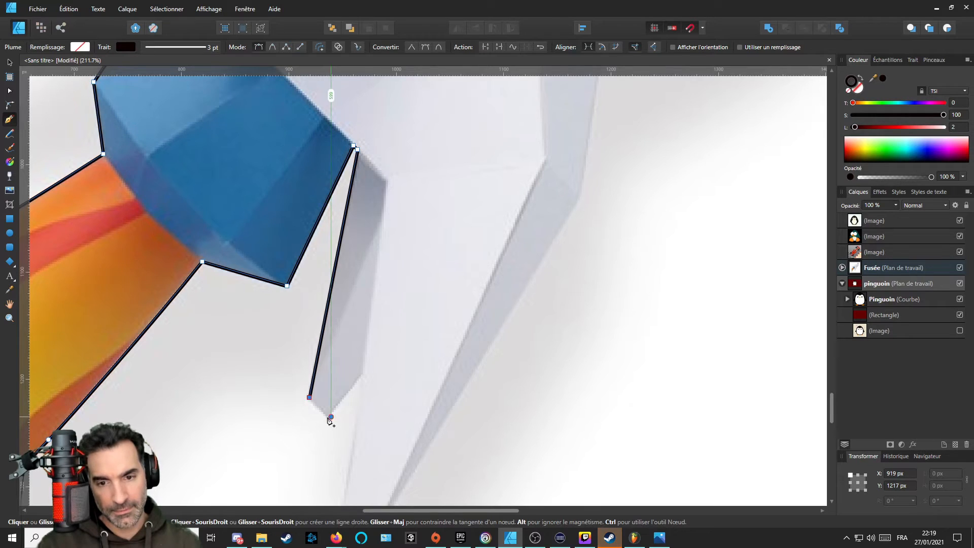
scroll(330, 419, up, 3)
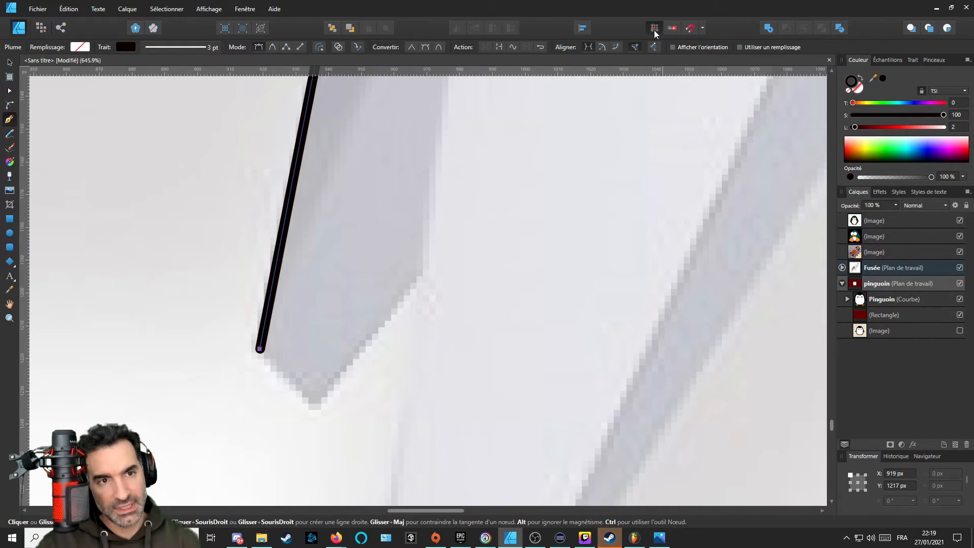
click(315, 406)
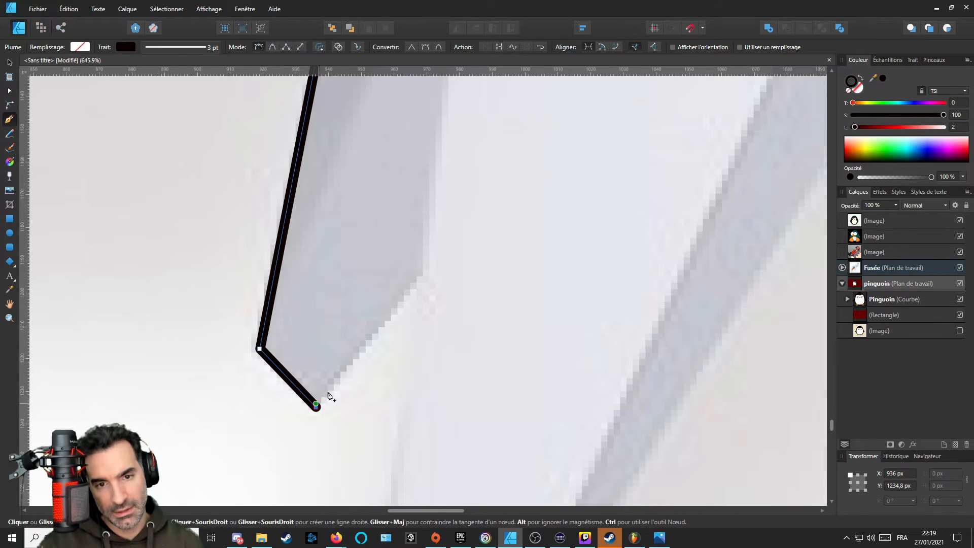
scroll(331, 396, down, 3)
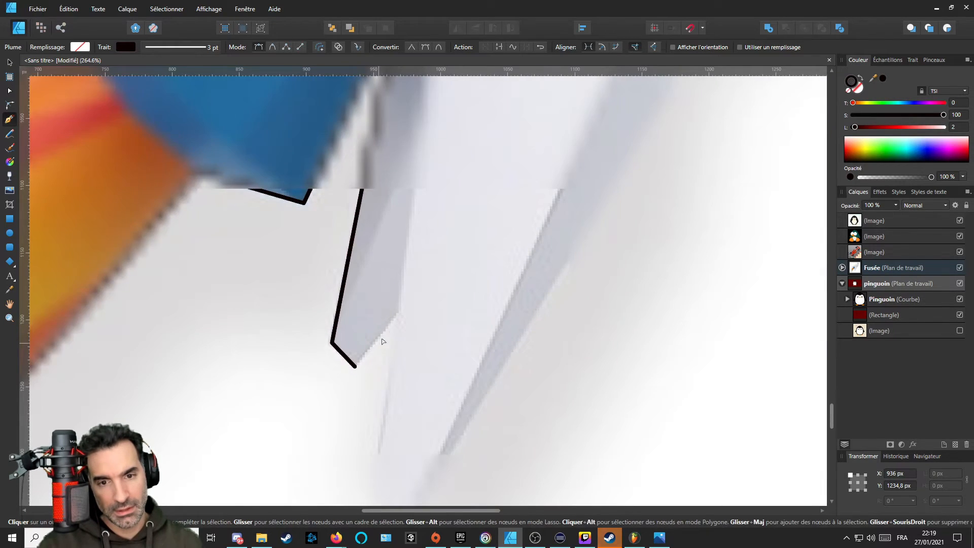
click(398, 315)
Trace the large lower fin with straight segments down to its tip and back up its outer edge to the rocket body.
scroll(394, 355, down, 5)
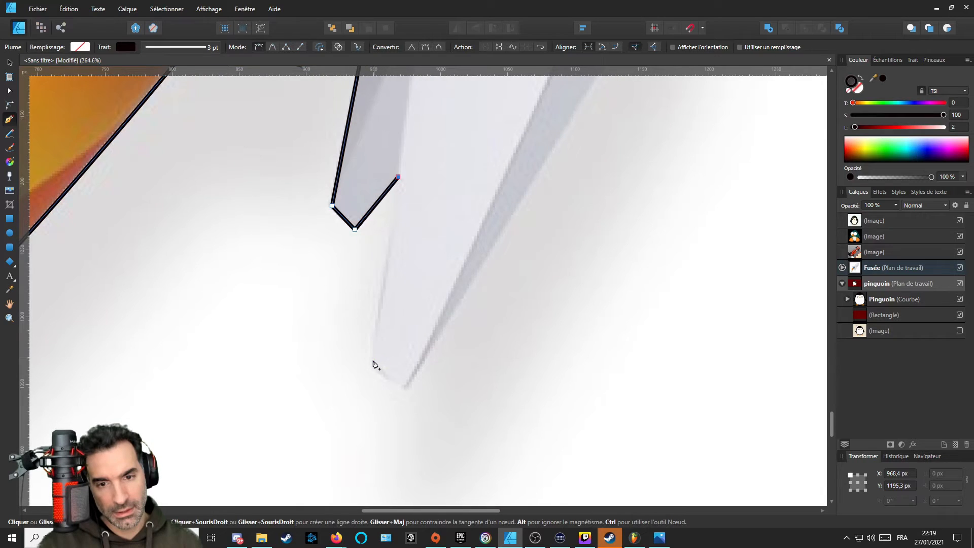
click(372, 365)
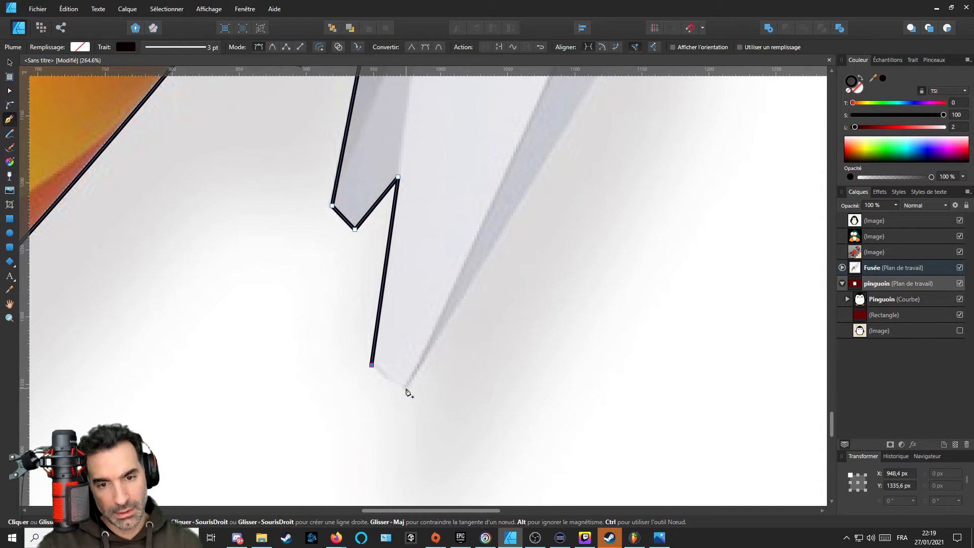
scroll(406, 390, down, 5)
scroll(440, 343, up, 4)
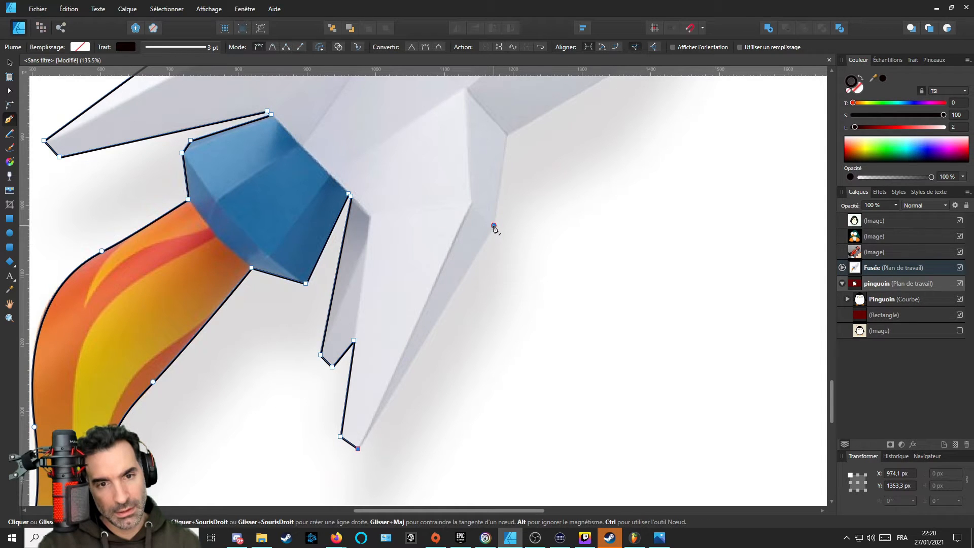
click(494, 226)
click(508, 135)
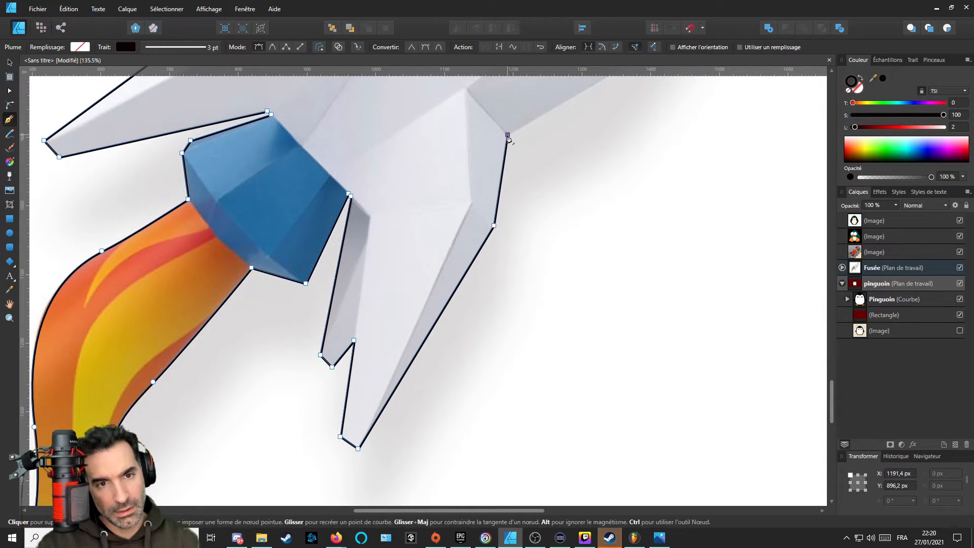
Trace the rocket body's right side with straight segments from the large fin up to the base of the blue nose.
drag(537, 179, 474, 320)
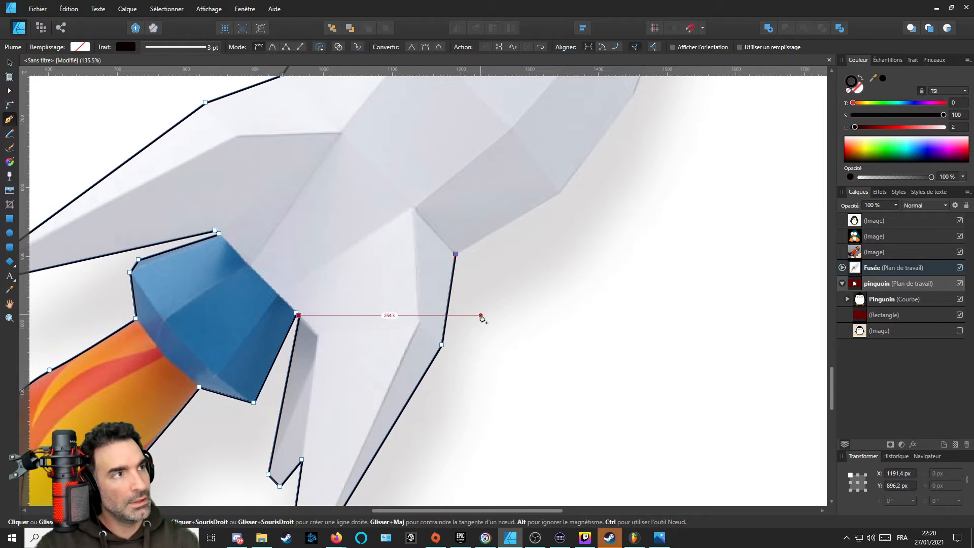
scroll(457, 300, down, 5)
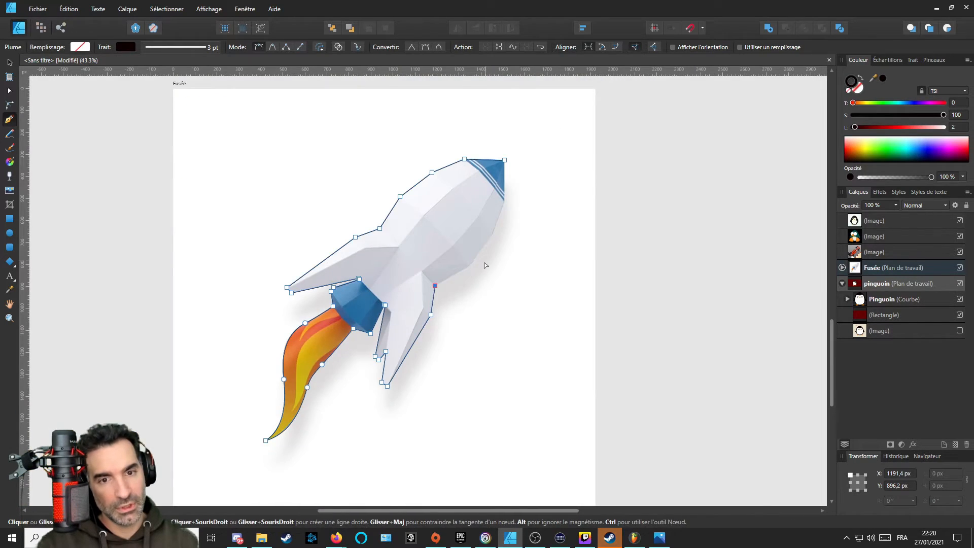
scroll(484, 265, up, 5)
scroll(446, 266, up, 4)
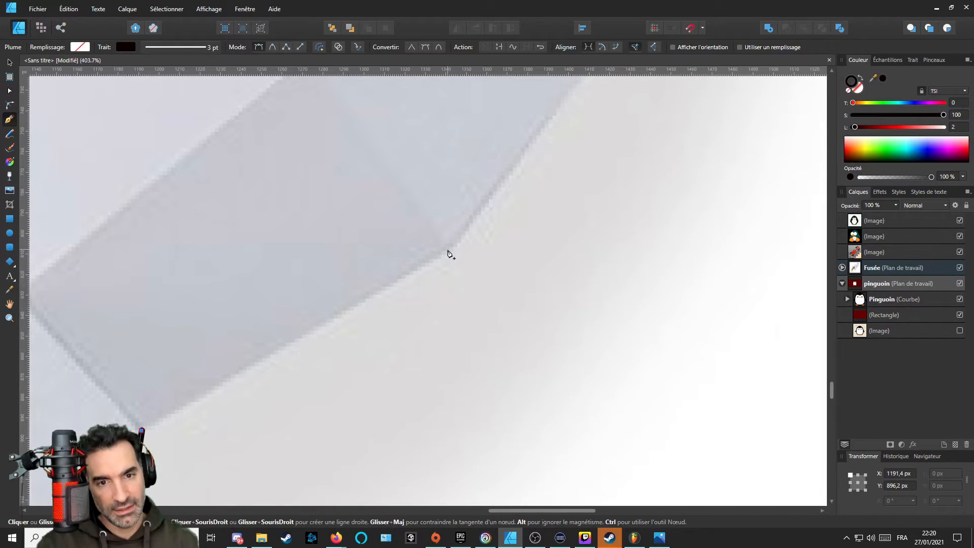
scroll(450, 254, down, 4)
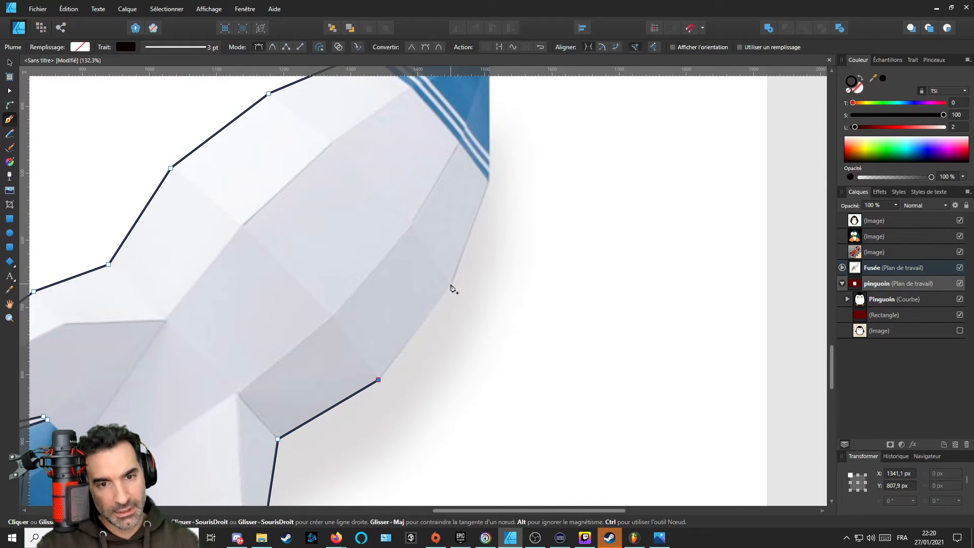
click(450, 285)
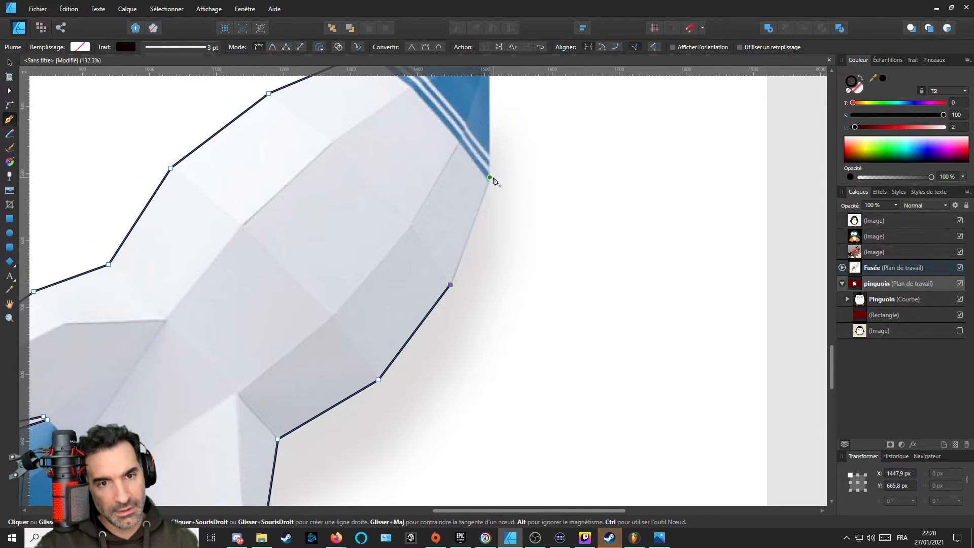
click(490, 183)
Try to close the outline with a straight segment up the nose's right edge to its tip, undoing and redrawing the segment once.
scroll(515, 214, up, 3)
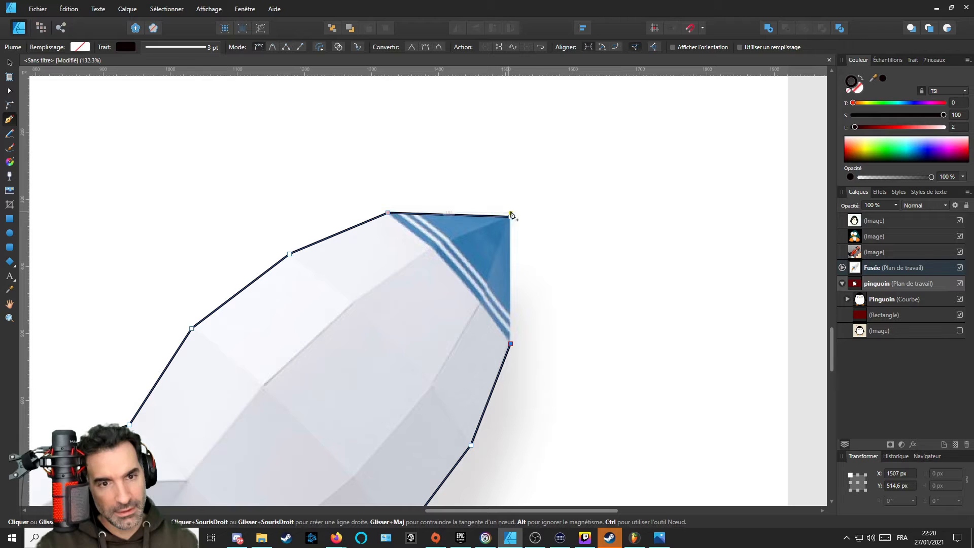
click(511, 216)
click(511, 310)
scroll(524, 268, down, 5)
scroll(558, 239, up, 3)
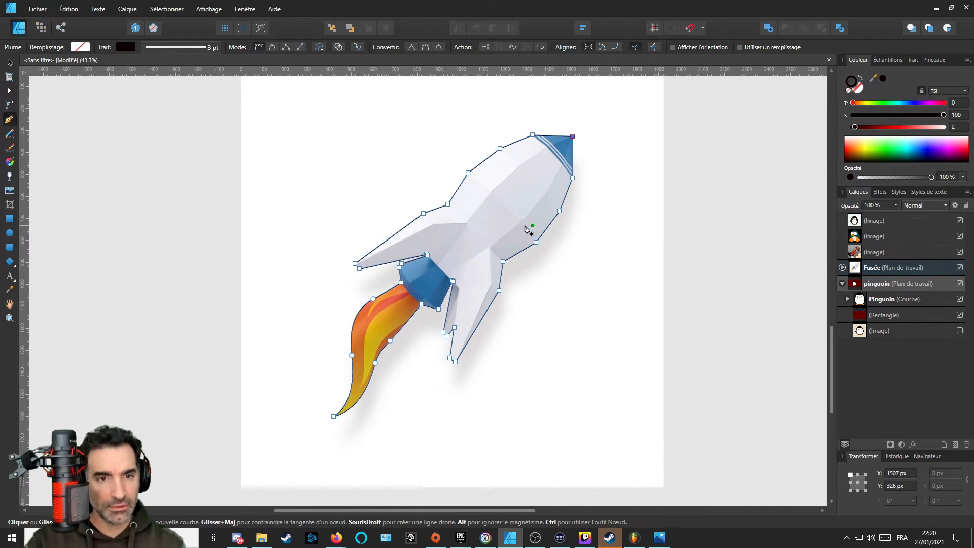
scroll(579, 208, up, 8)
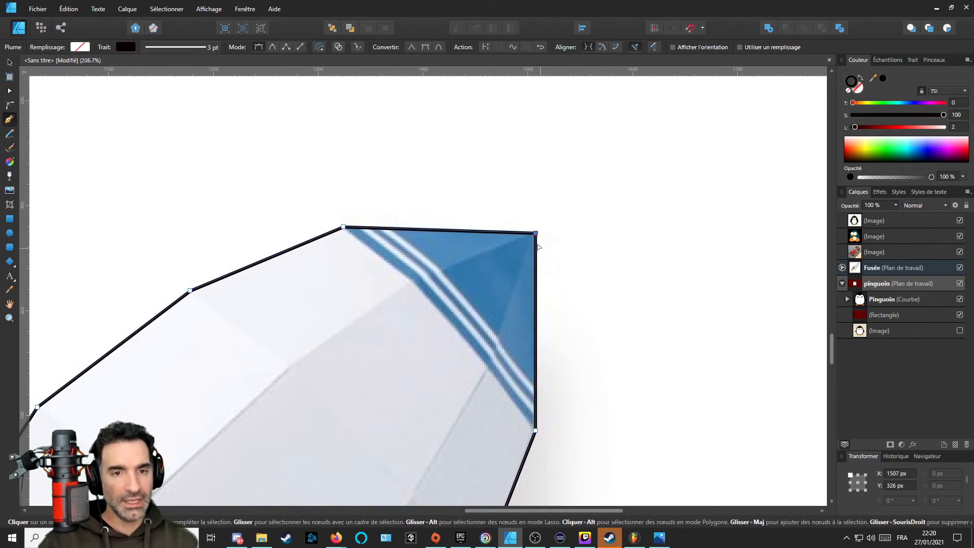
key(ctrl+z)
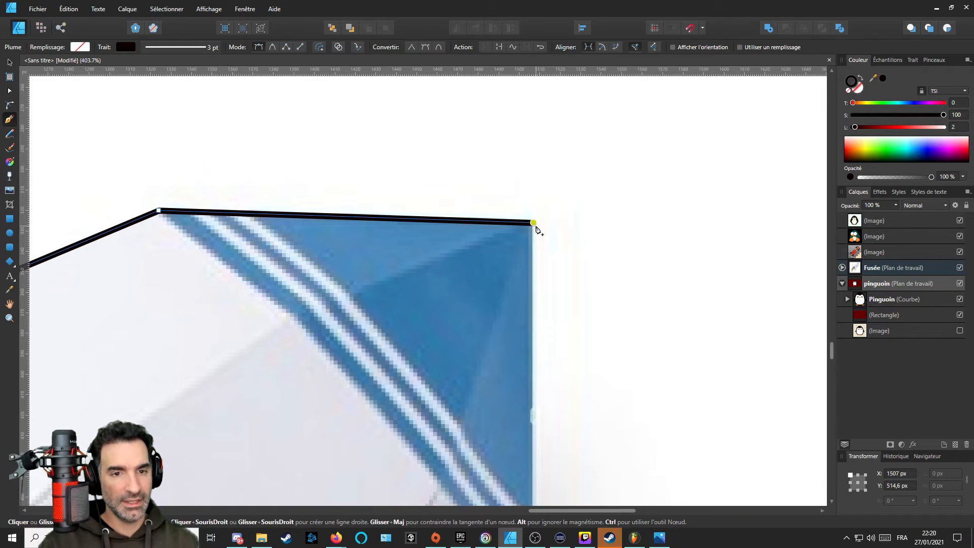
scroll(539, 249, up, 3)
key(ctrl+shift+z)
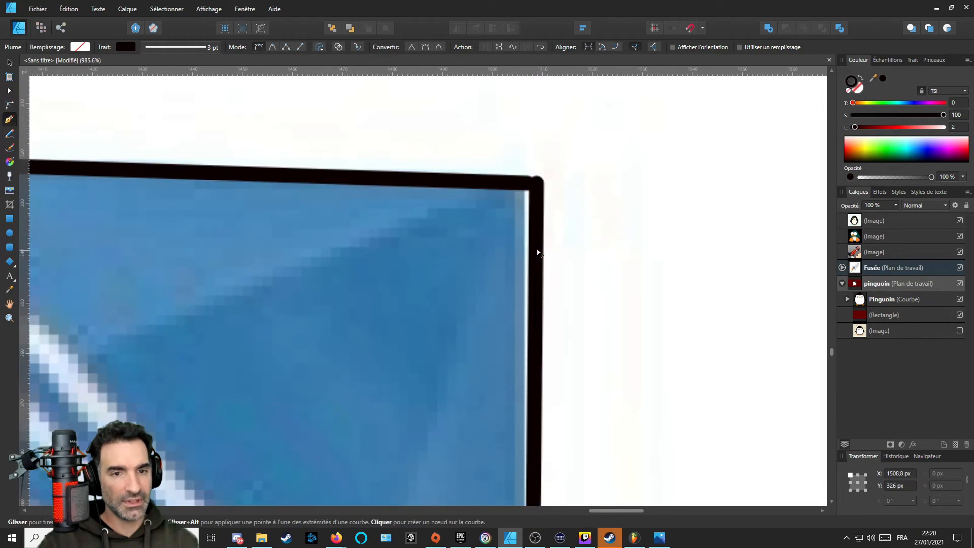
Pull the outline's end node at the nose tip away from the start node, and remove the segment along the nose's right edge.
scroll(538, 246, down, 4)
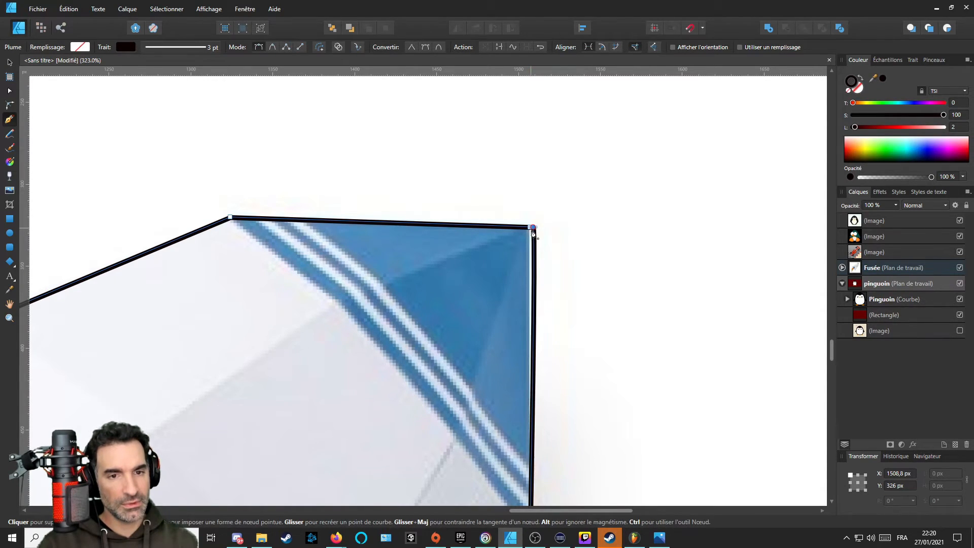
key(a)
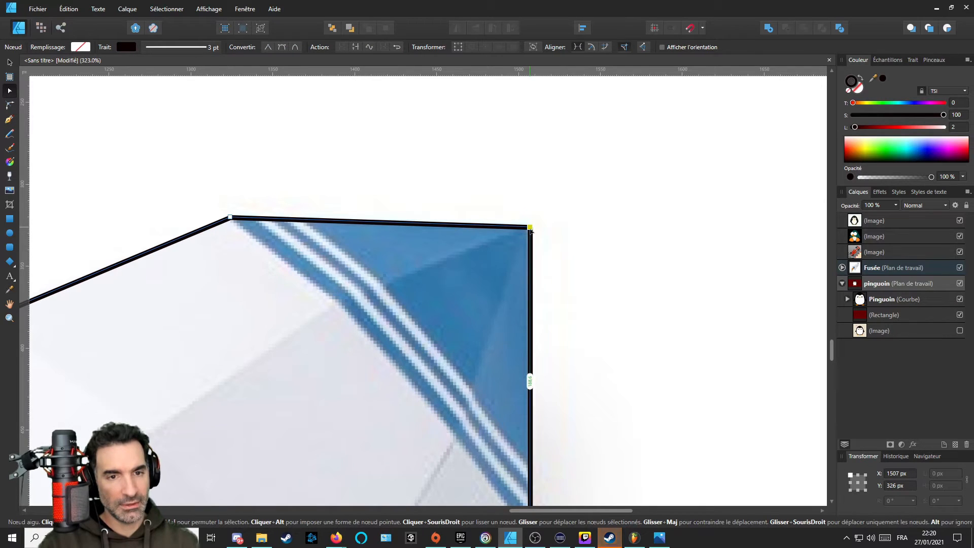
scroll(530, 229, up, 3)
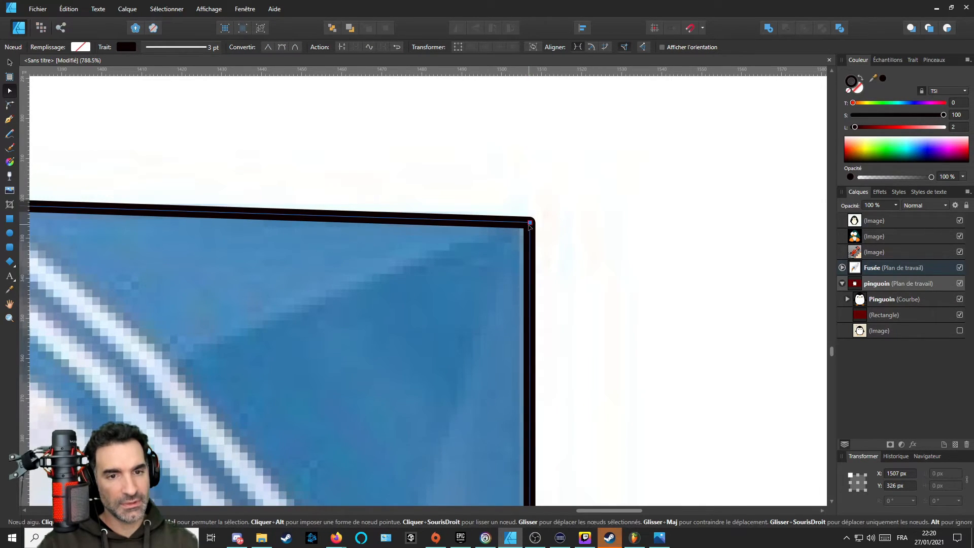
drag(530, 226, 538, 225)
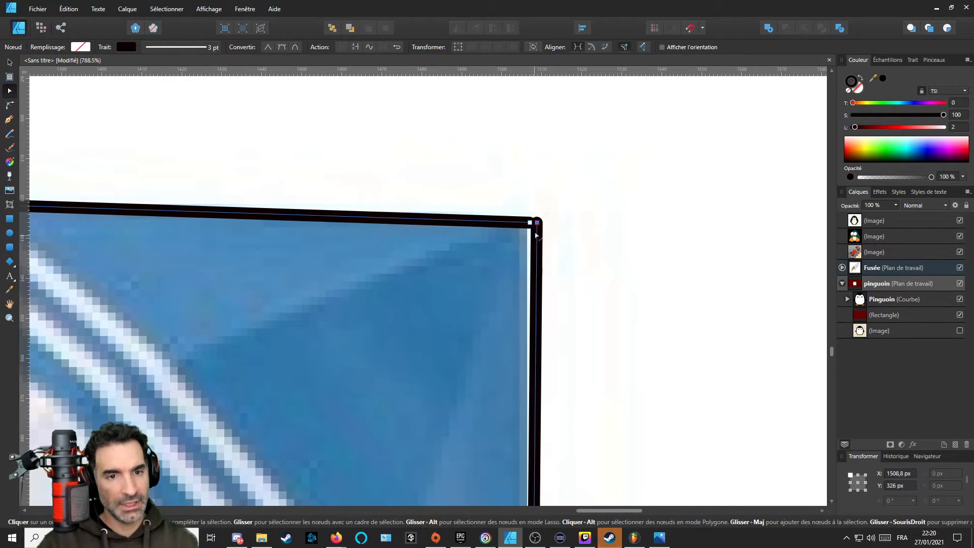
scroll(537, 225, down, 3)
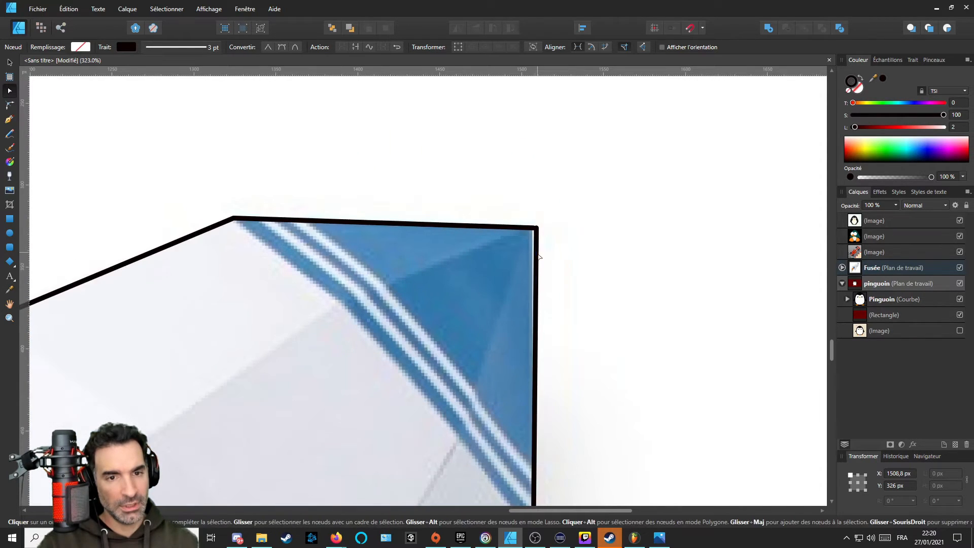
click(539, 258)
scroll(522, 269, down, 5)
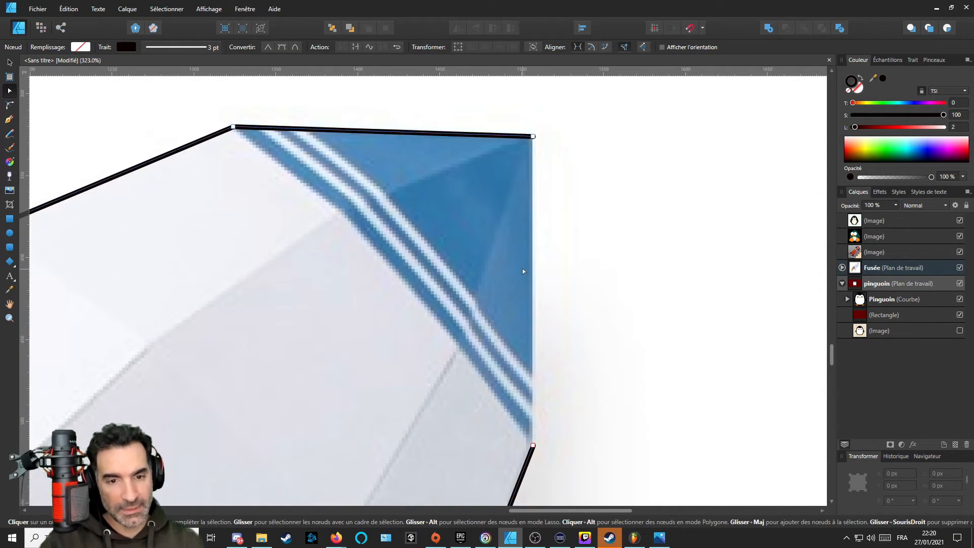
Close the rocket outline along the right edge of the blue nose.
scroll(544, 322, up, 3)
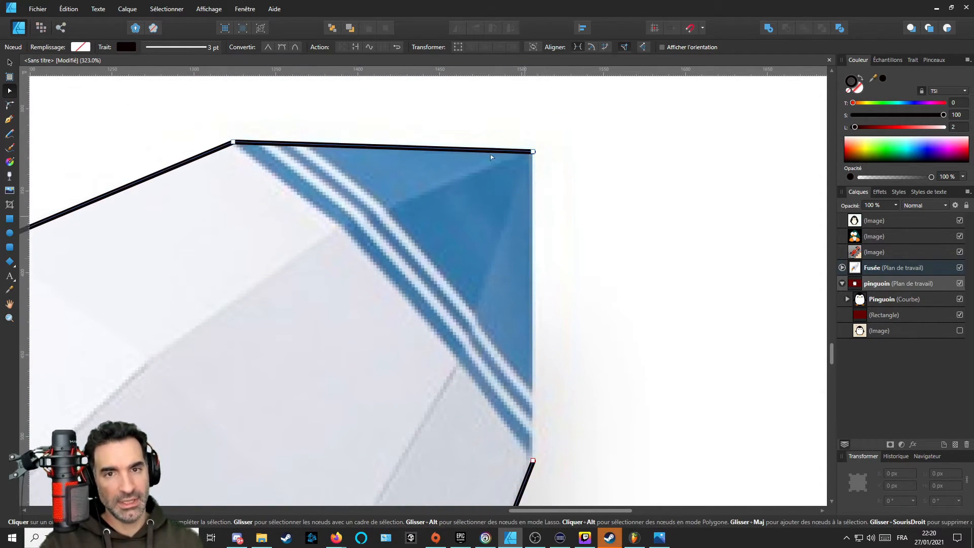
click(354, 48)
scroll(501, 269, down, 4)
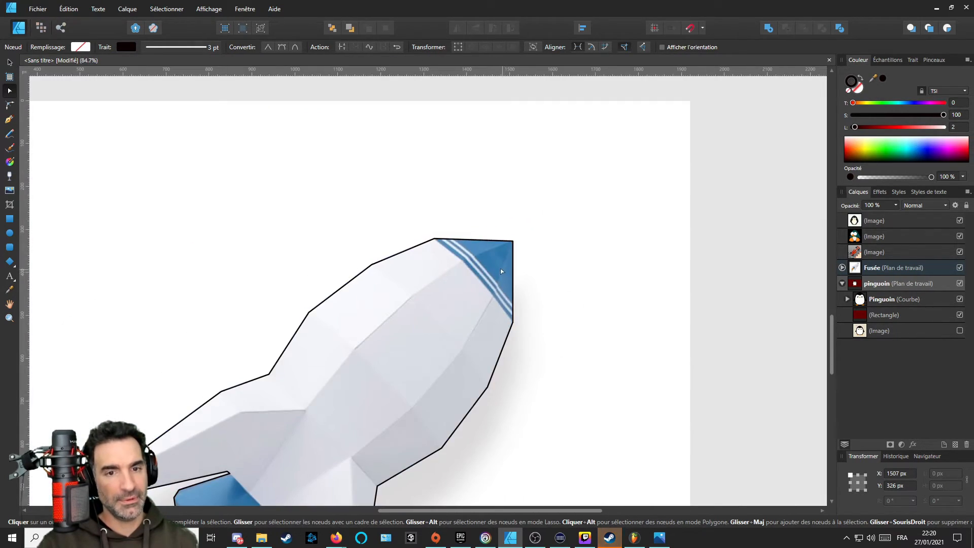
scroll(501, 269, down, 3)
scroll(542, 236, left, 2)
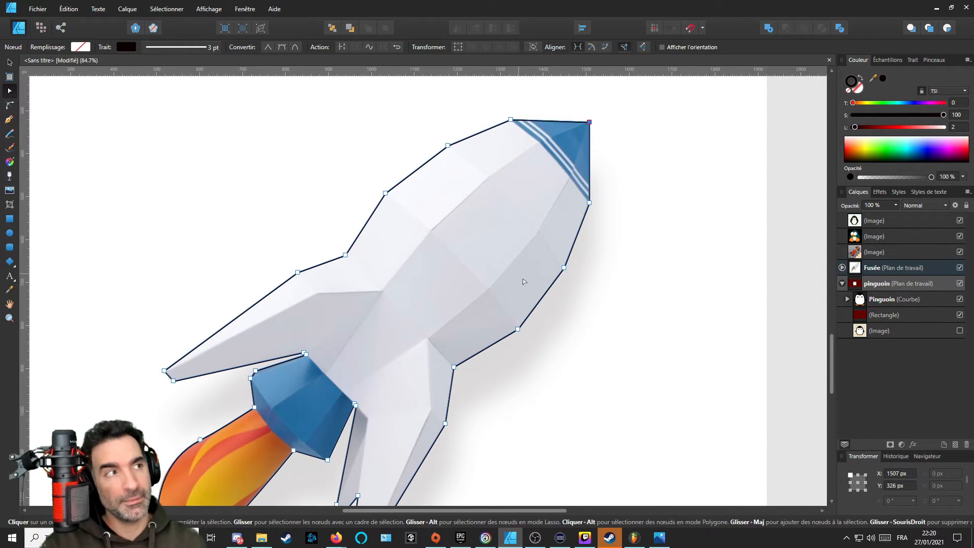
scroll(524, 282, up, 3)
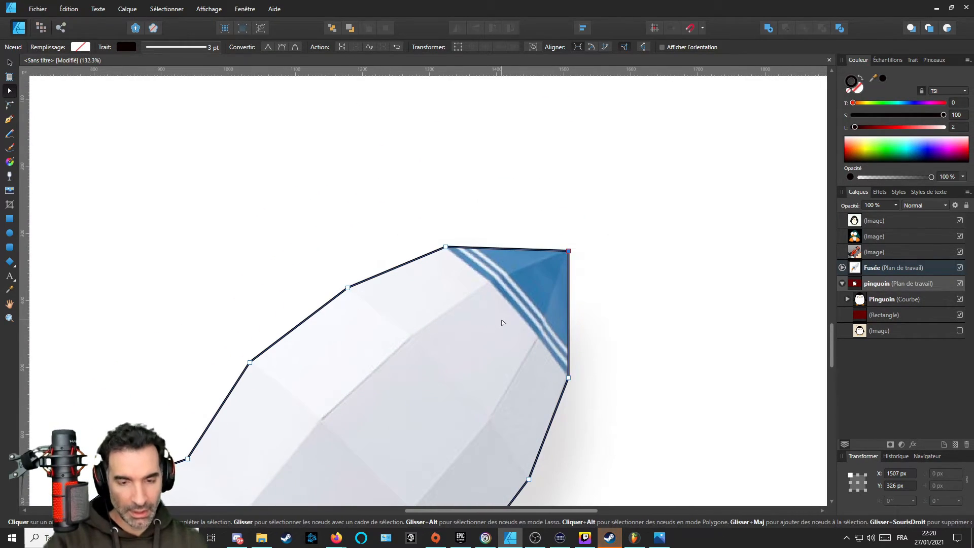
Expand the Fusée artboard in the layer list and rename the rocket outline curve as Fusée.
click(843, 267)
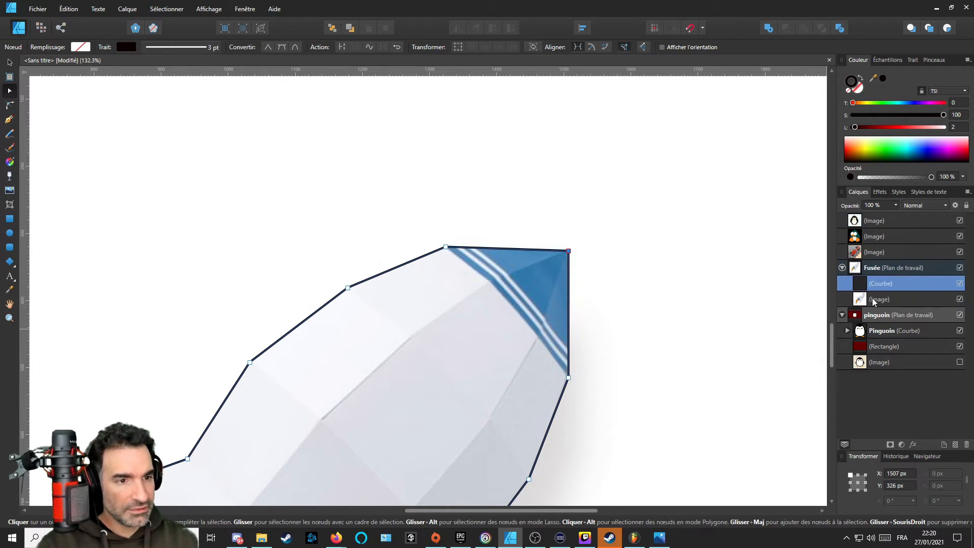
double_click(887, 284)
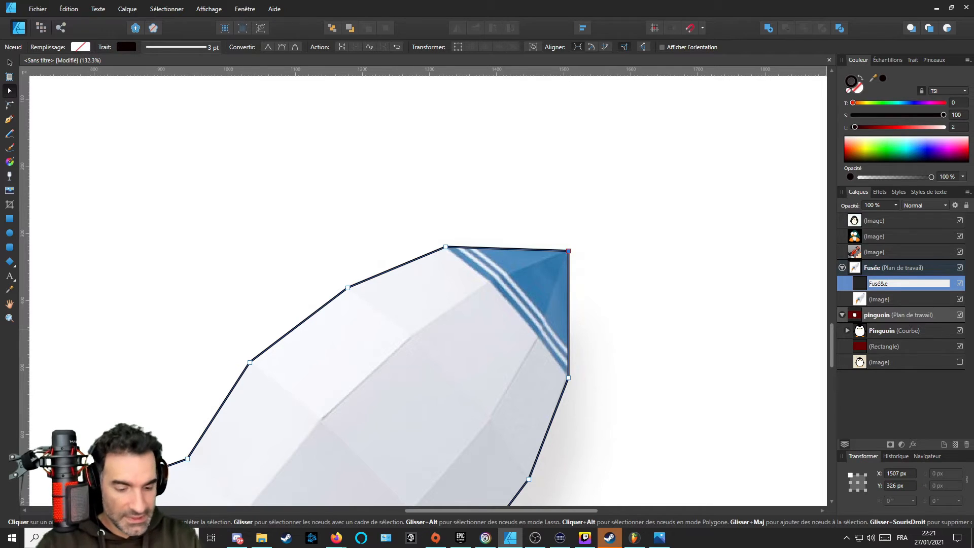
key(Escape)
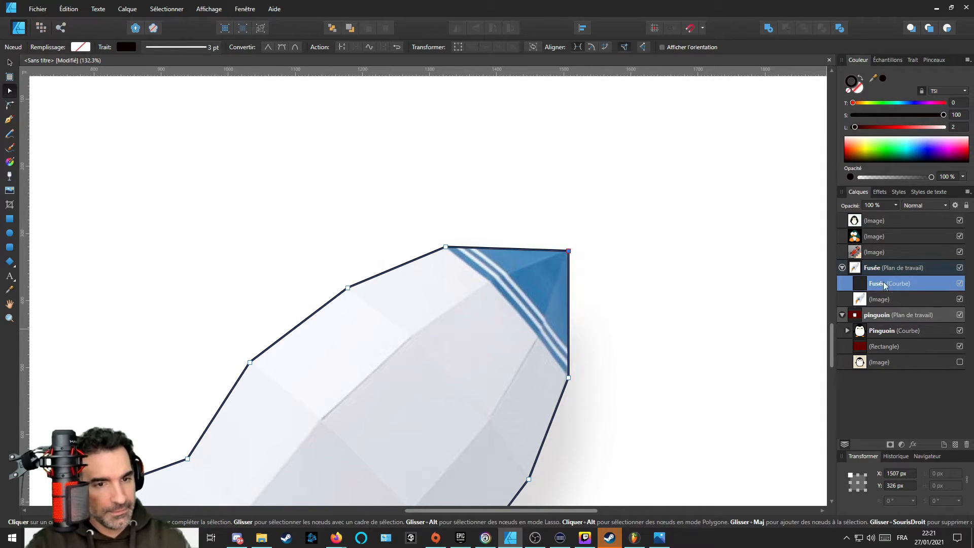
Trace the boundary between the blue nose and the white body with straight segments, from the outline's upper corner to its right corner.
scroll(465, 372, down, 5)
scroll(383, 318, up, 4)
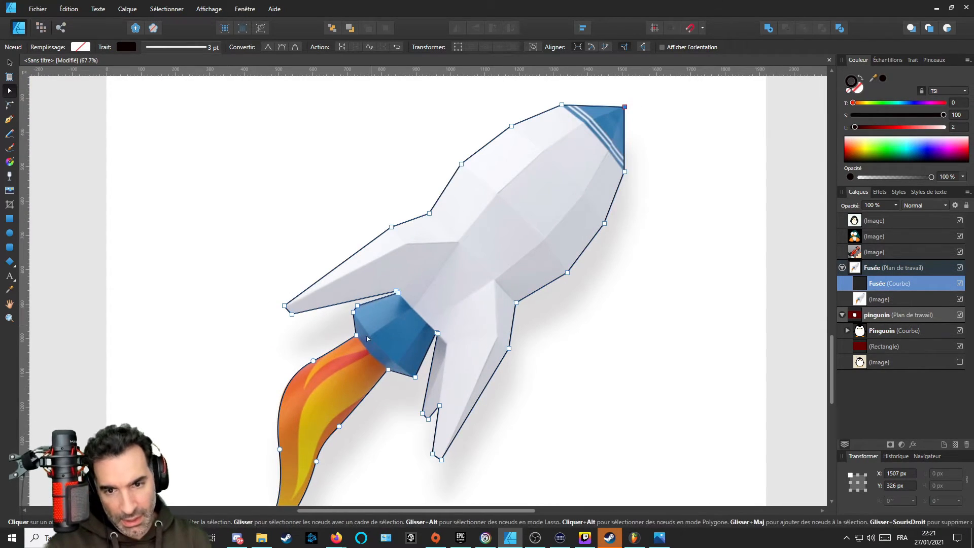
scroll(550, 145, up, 1)
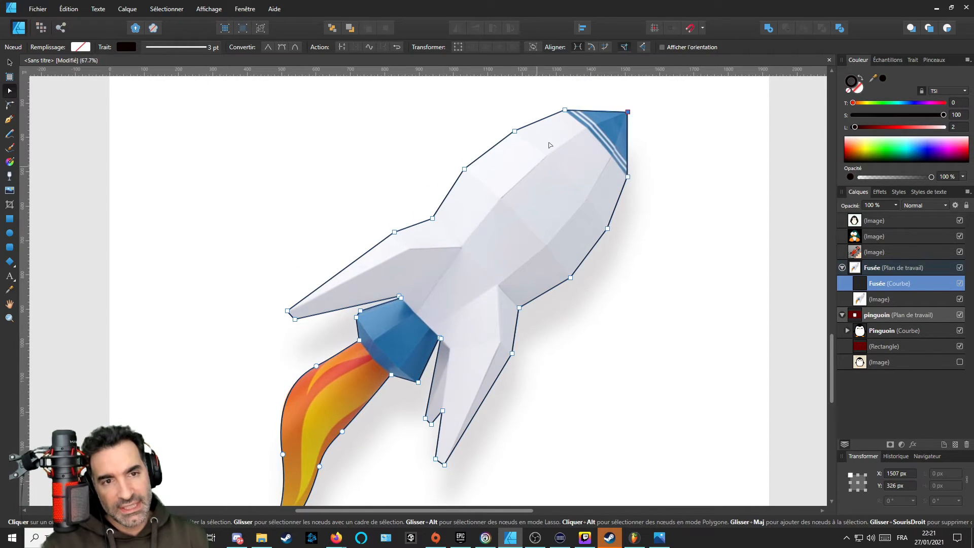
scroll(582, 161, up, 4)
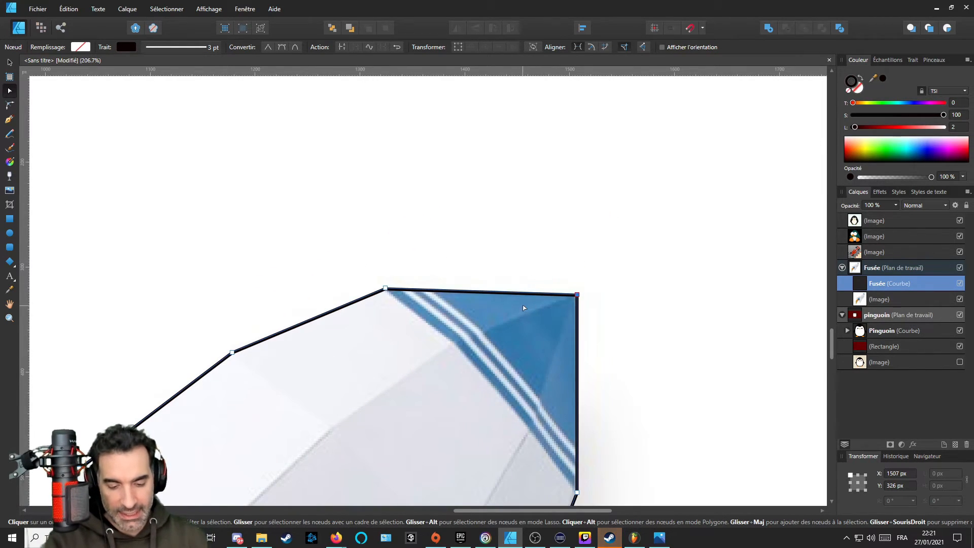
key(p)
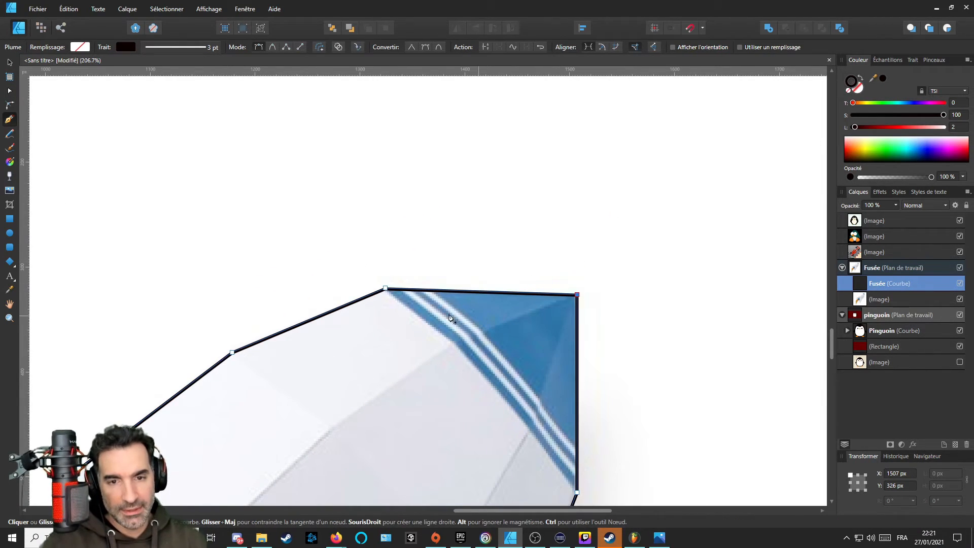
click(385, 288)
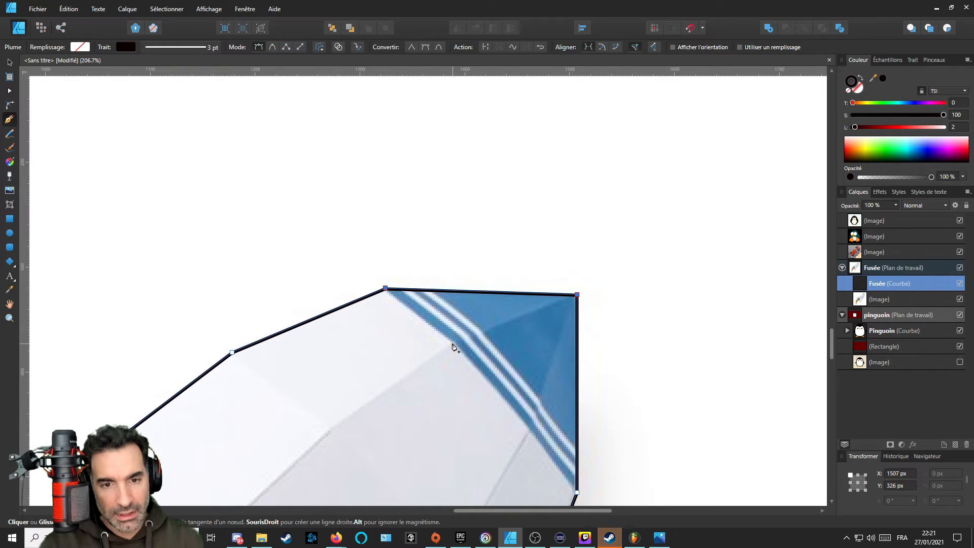
click(453, 343)
scroll(513, 396, down, 1)
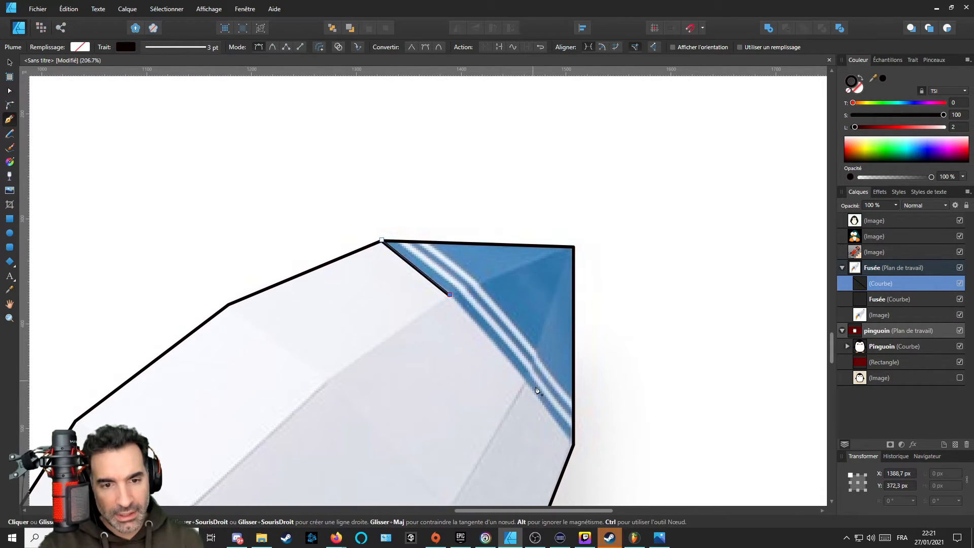
click(527, 382)
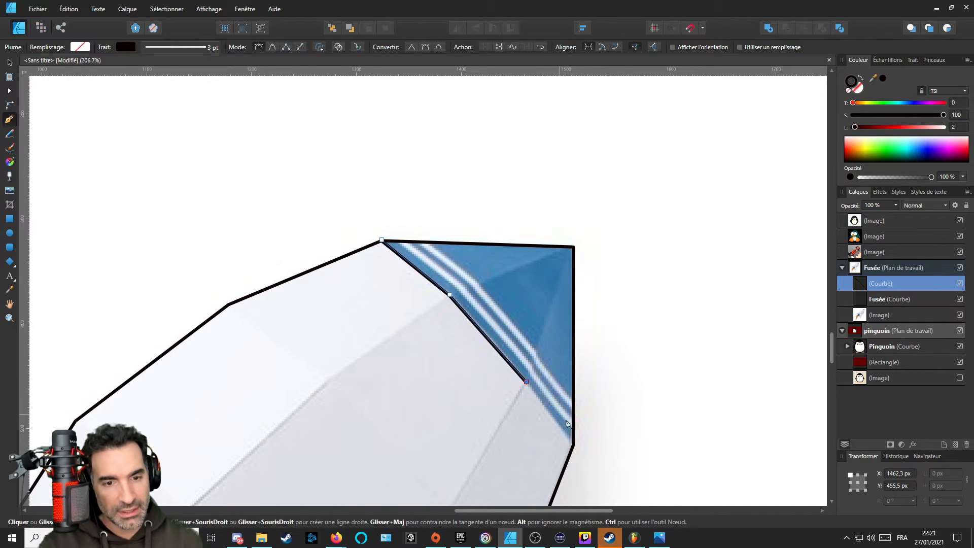
click(575, 447)
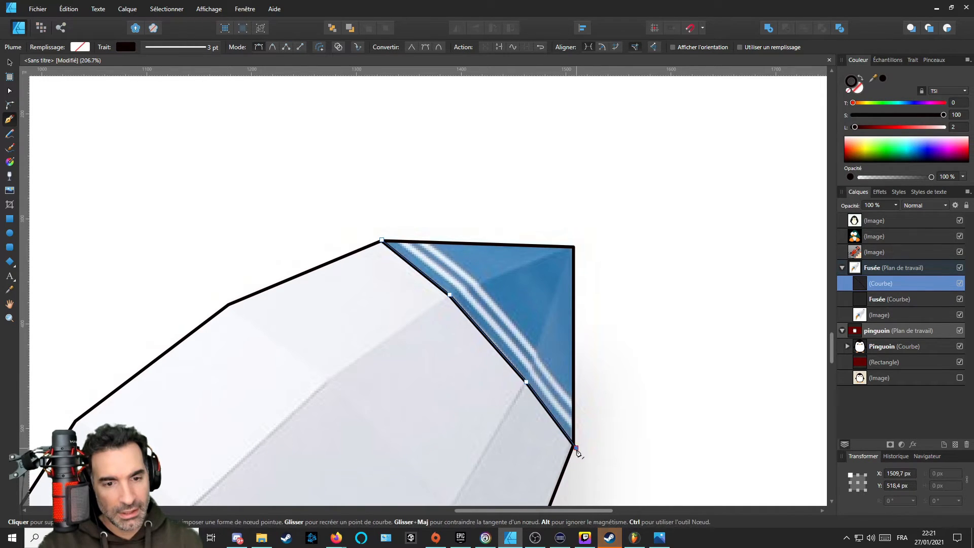
Close the nose shape with a loose loop outside the rocket tip and nest it inside the Fusée curve.
click(663, 413)
click(610, 213)
drag(504, 188, 473, 188)
click(402, 195)
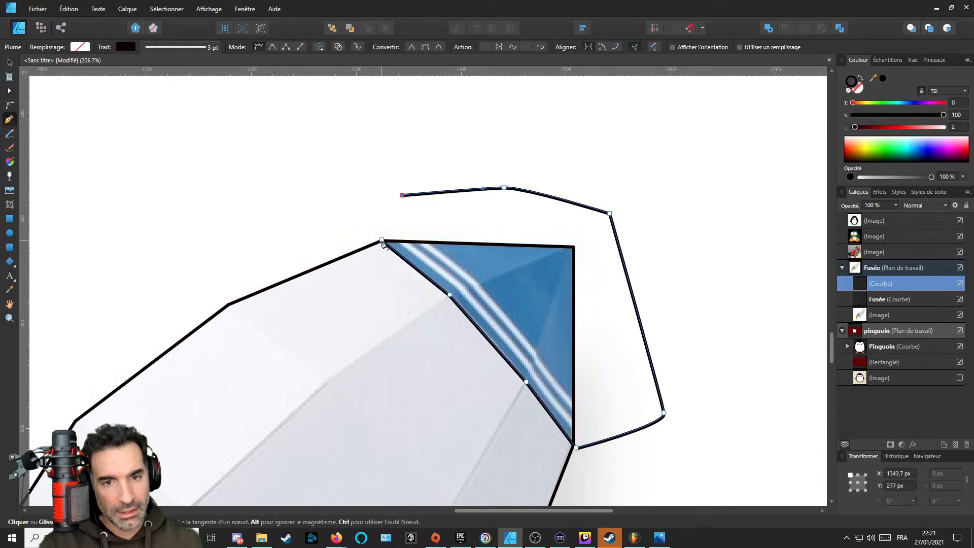
click(382, 240)
scroll(438, 302, down, 3)
key(Delete)
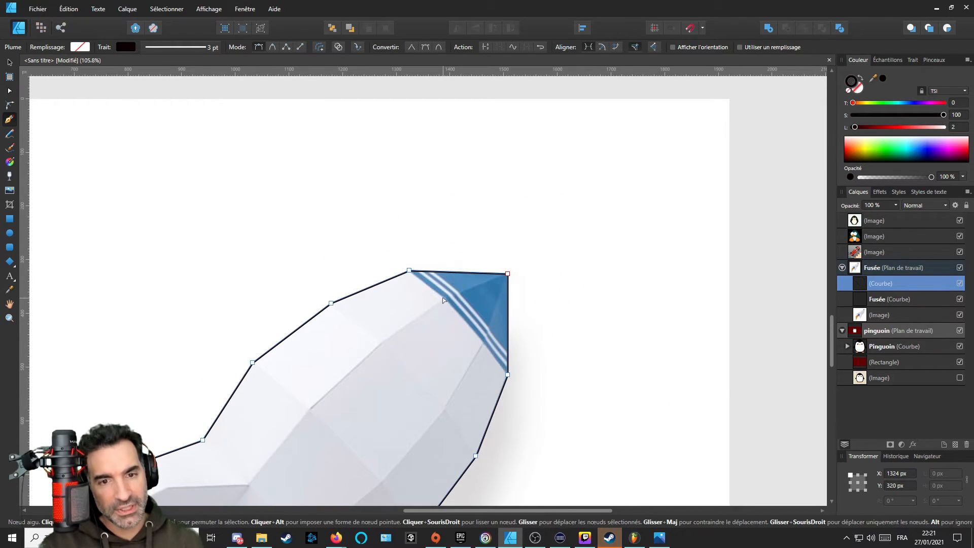
key(Escape)
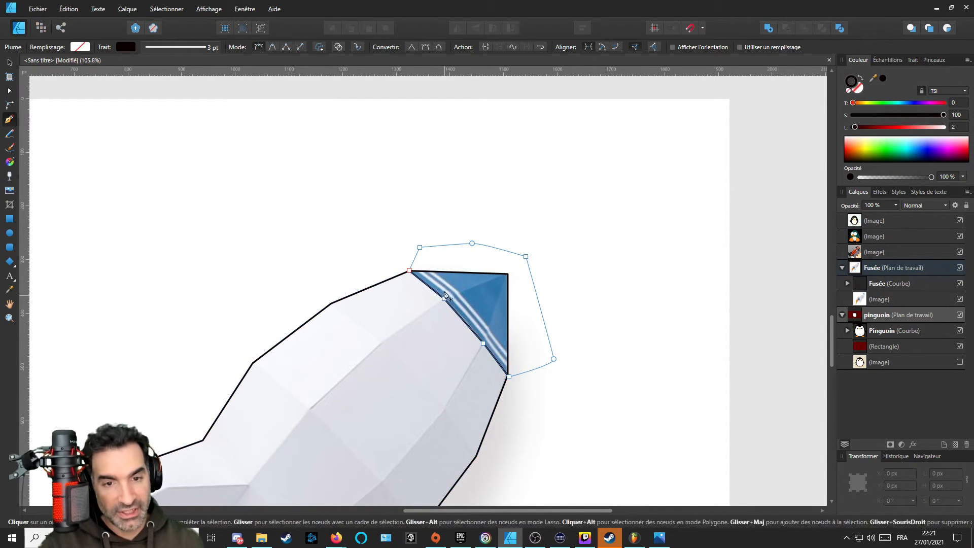
Turn on pixel alignment and trace the first facet seam below the nose with straight segments across the body to its right edge.
scroll(444, 298, down, 3)
scroll(445, 297, up, 3)
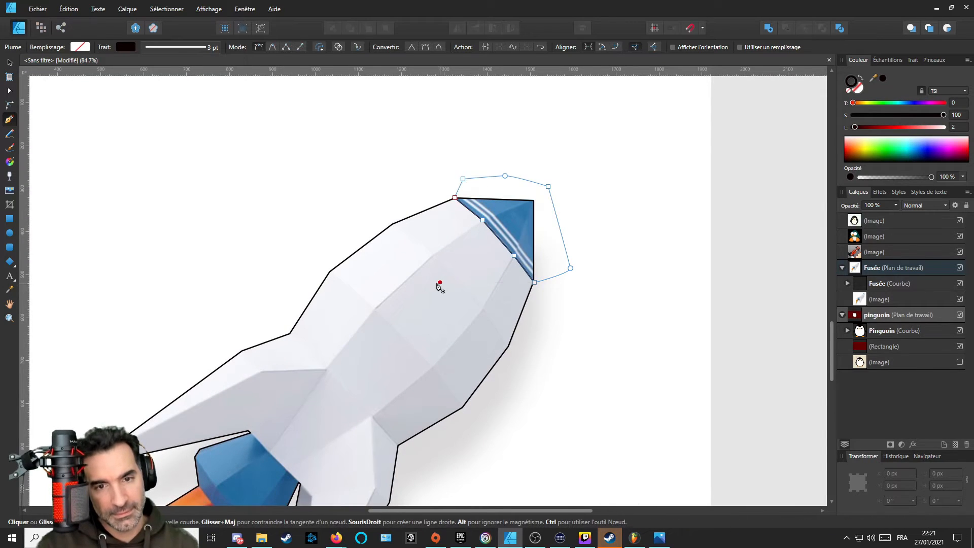
scroll(435, 281, up, 3)
scroll(456, 243, down, 3)
scroll(443, 278, up, 3)
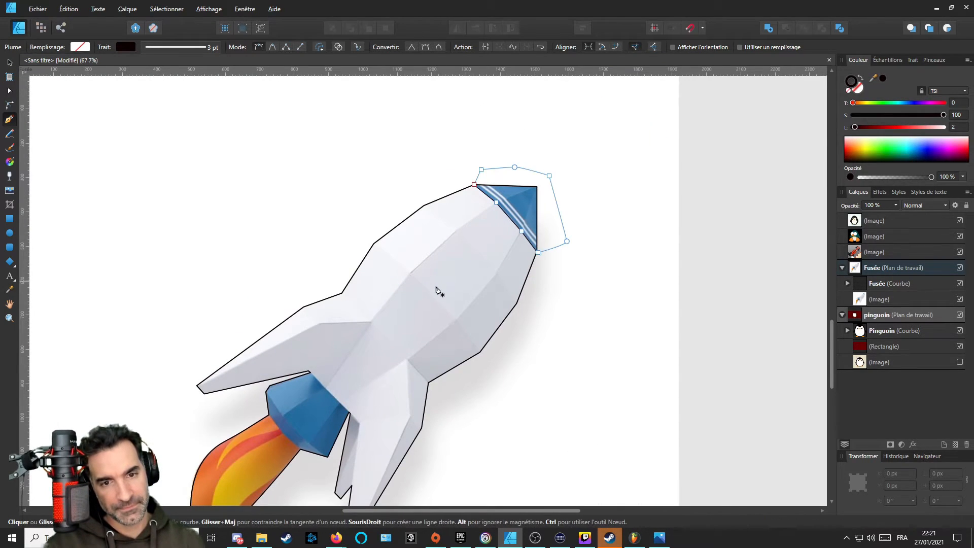
scroll(462, 309, up, 2)
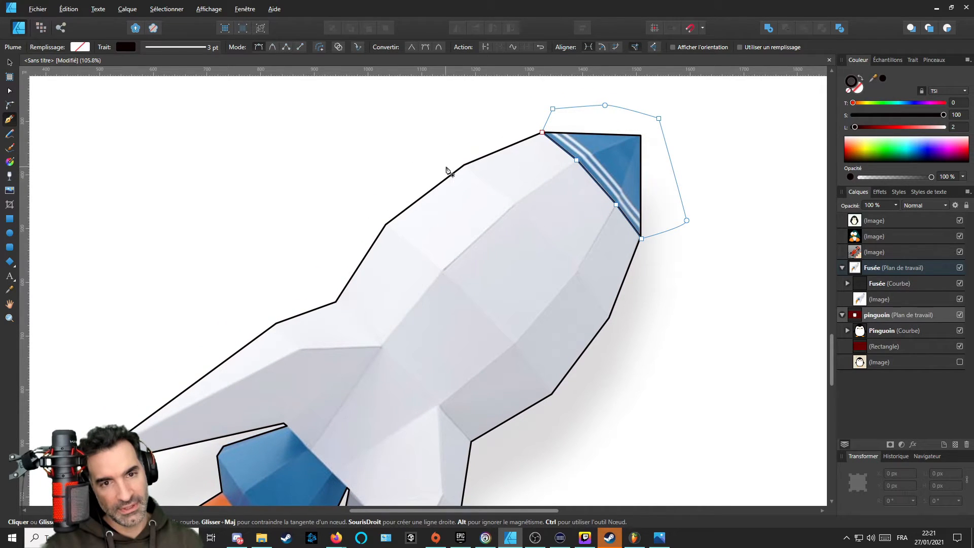
scroll(456, 169, up, 4)
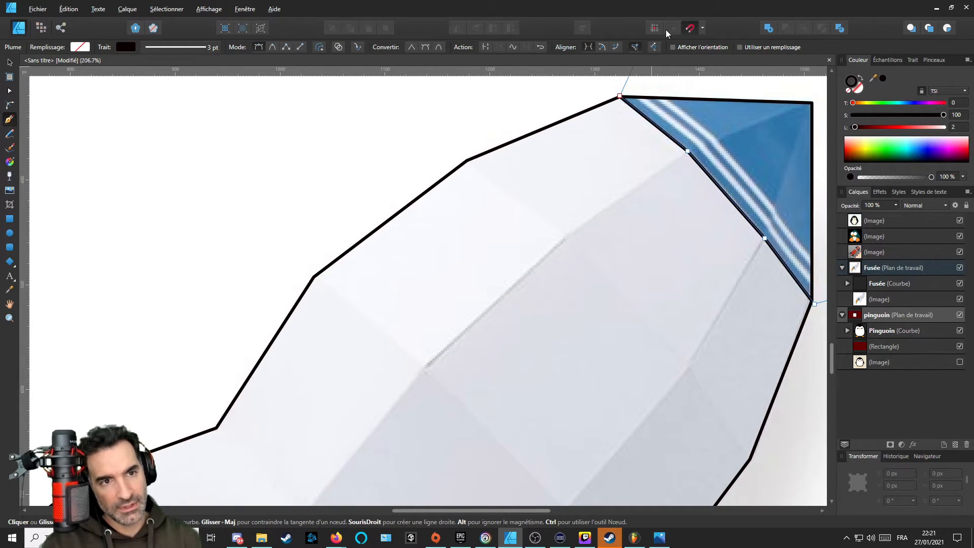
key(a)
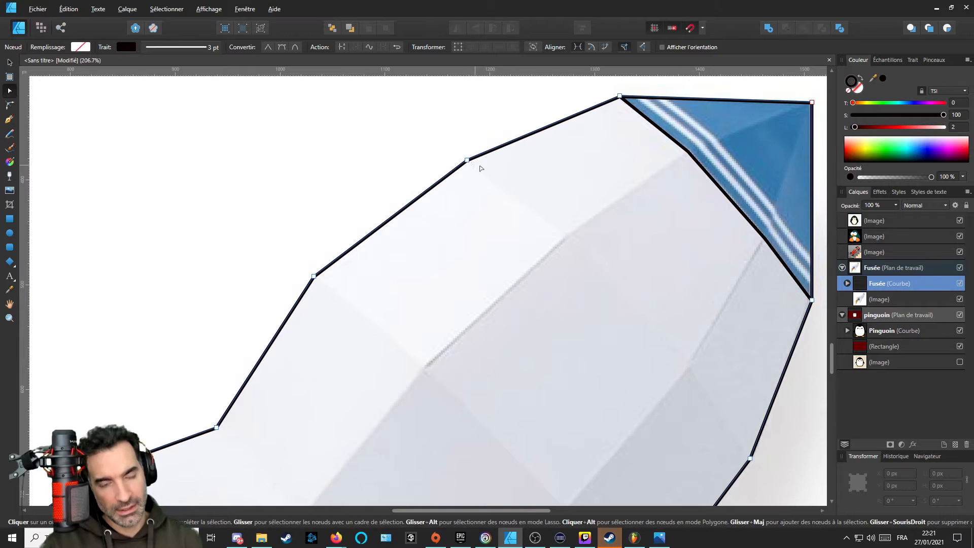
key(p)
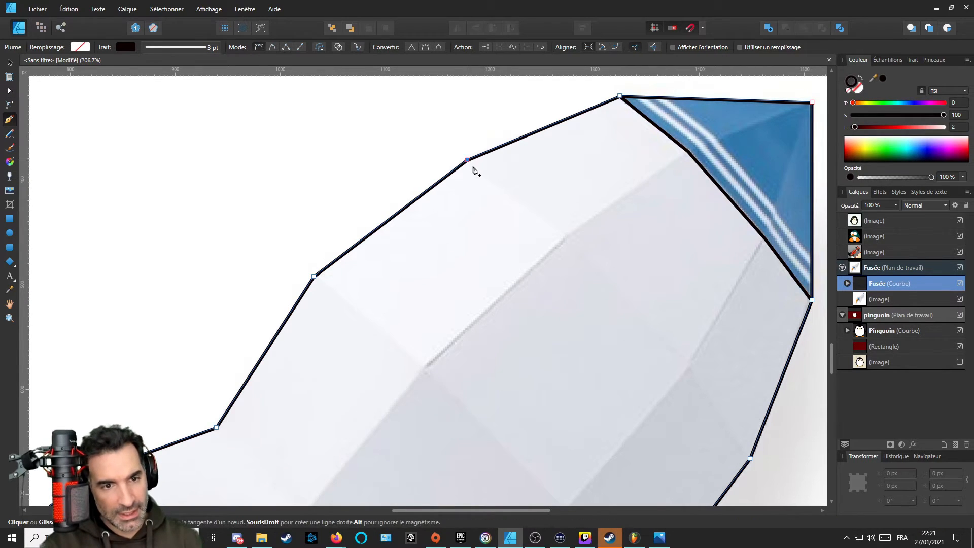
click(567, 237)
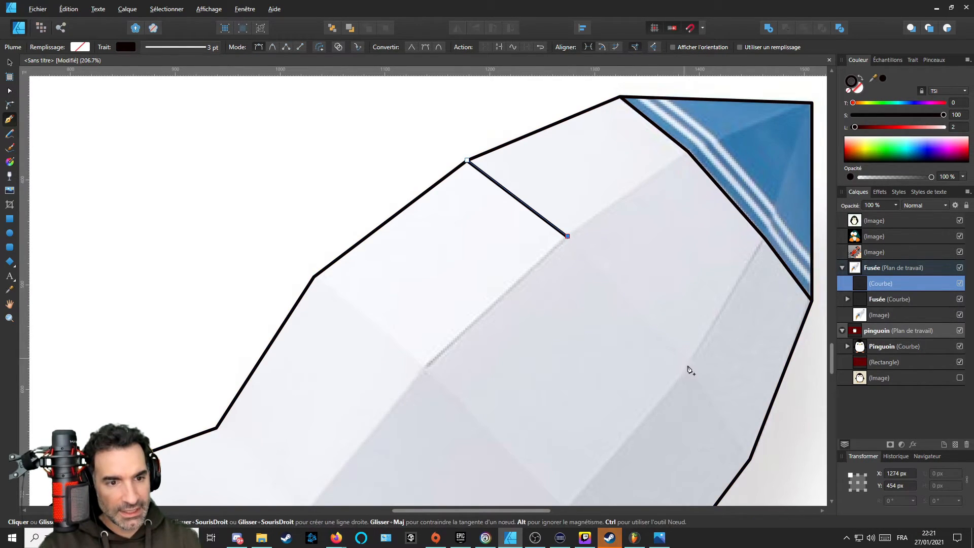
click(690, 365)
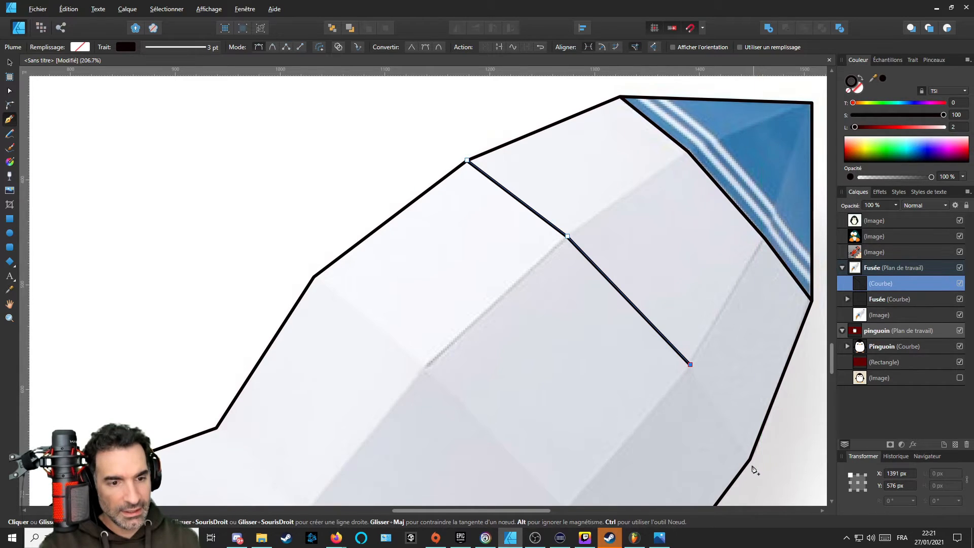
click(753, 462)
Close the seam shape with a wide loop around the outside of the nose and place it inside the Fusée curve.
scroll(748, 452, down, 5)
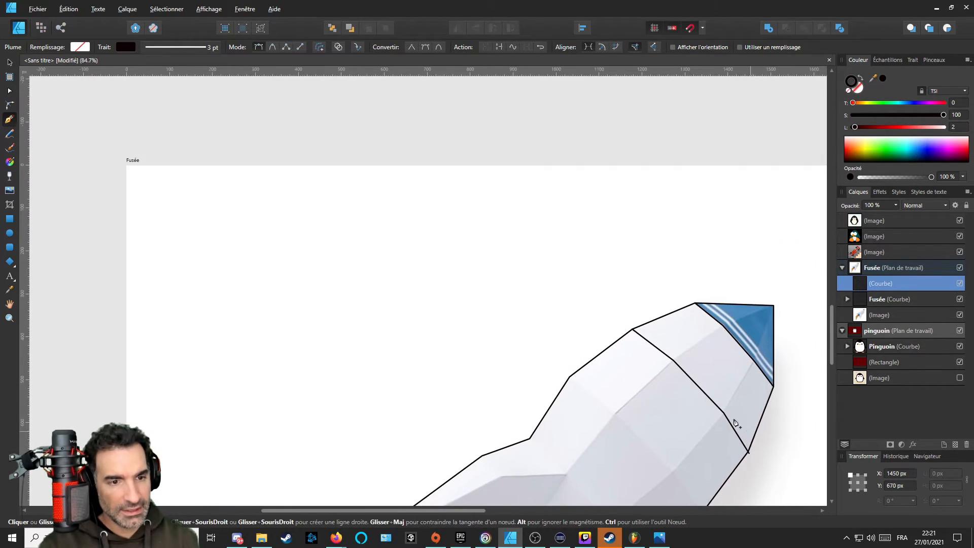
scroll(692, 359, up, 2)
click(688, 354)
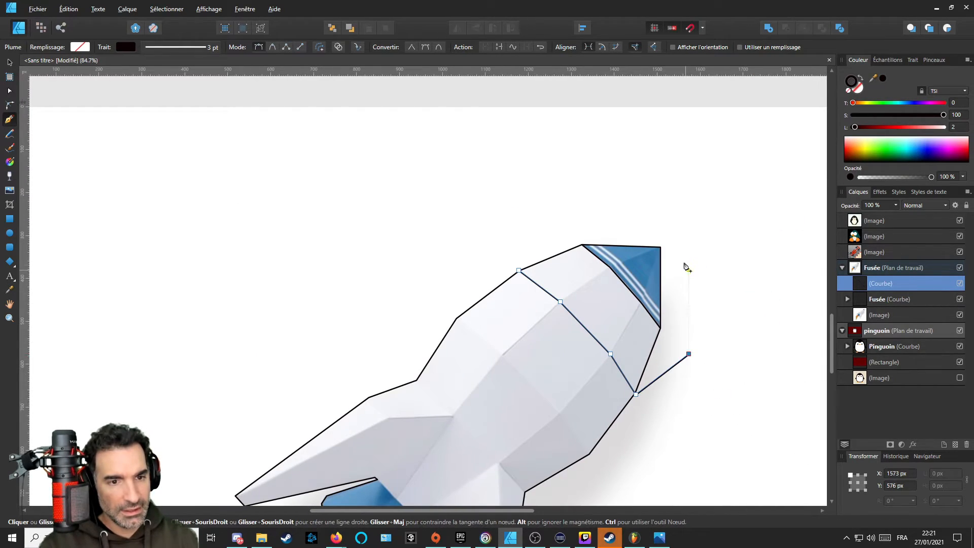
click(697, 213)
click(622, 186)
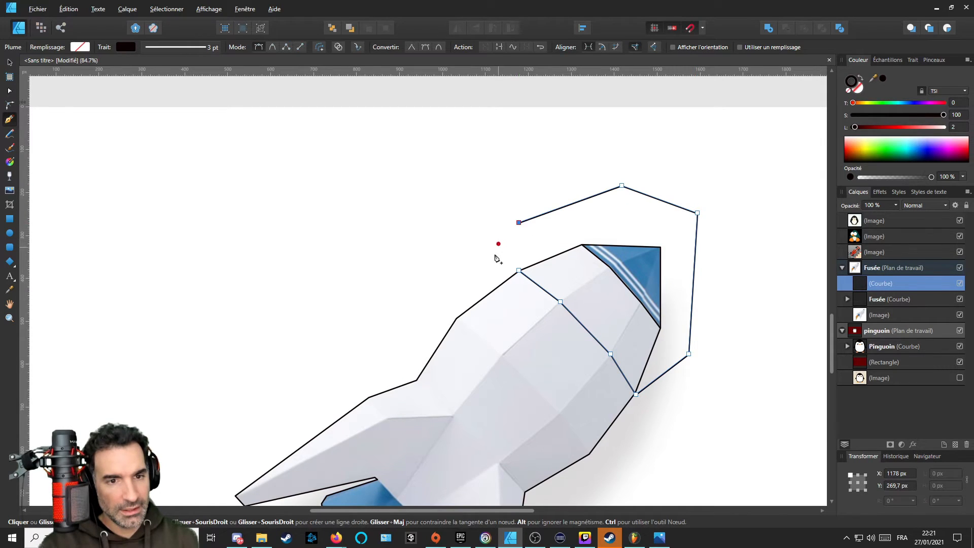
click(519, 222)
click(519, 271)
scroll(502, 378, up, 2)
scroll(510, 355, down, 1)
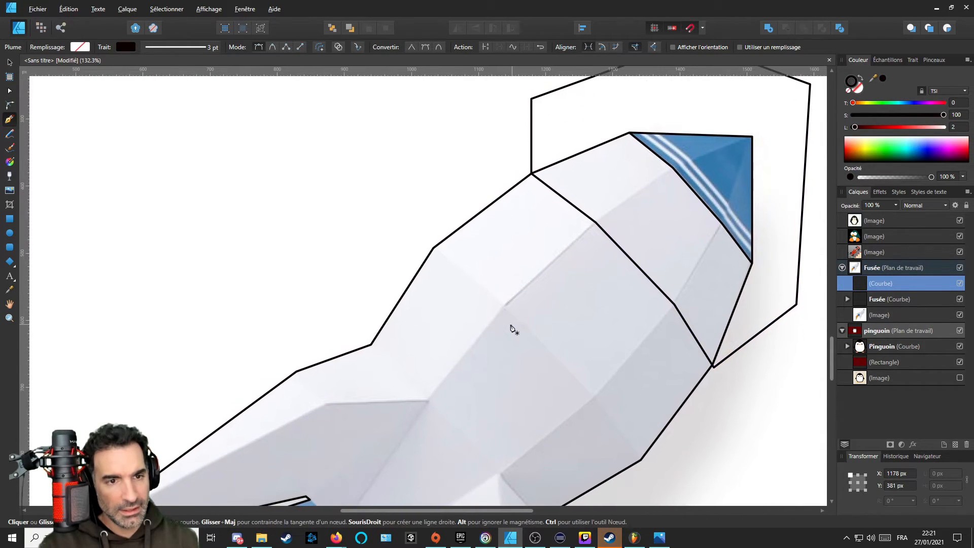
key(Delete)
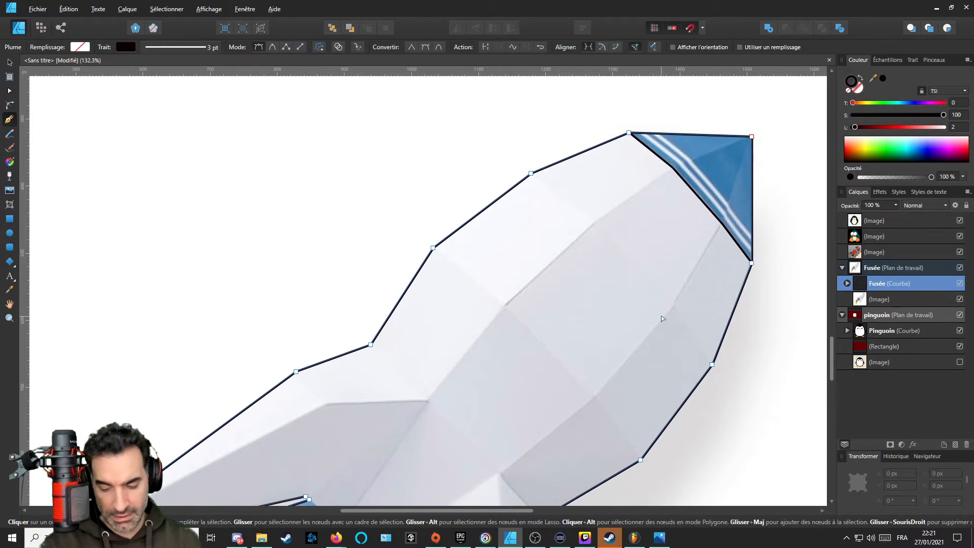
key(ctrl+z)
Trace the second facet seam across the middle of the white body with straight segments, from the outline's upper-left corner to its right-hand corner.
scroll(630, 299, down, 3)
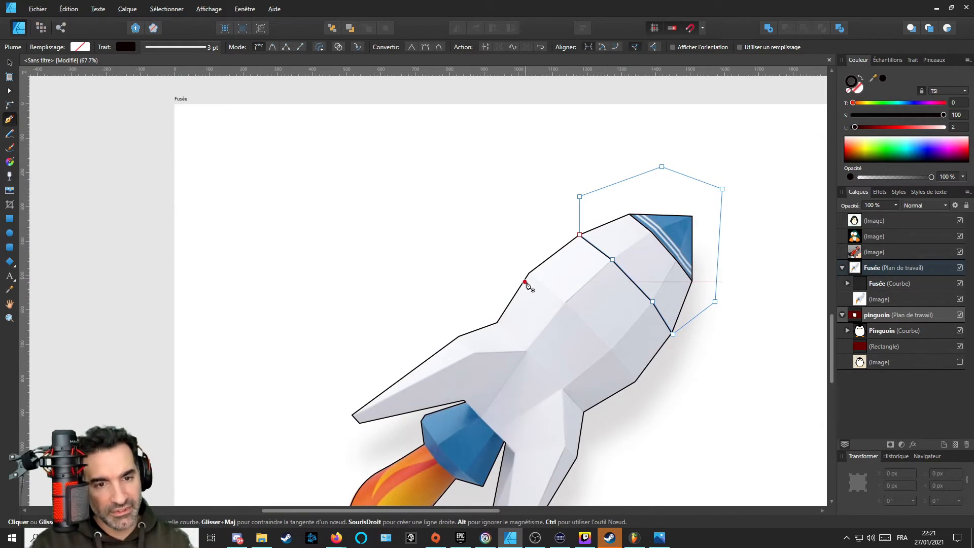
scroll(527, 286, up, 3)
key(a)
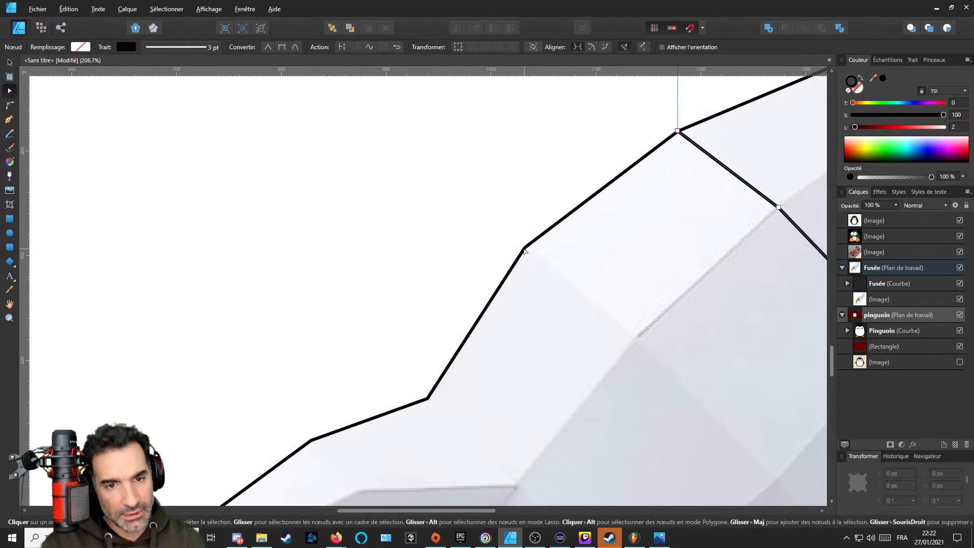
click(525, 250)
key(p)
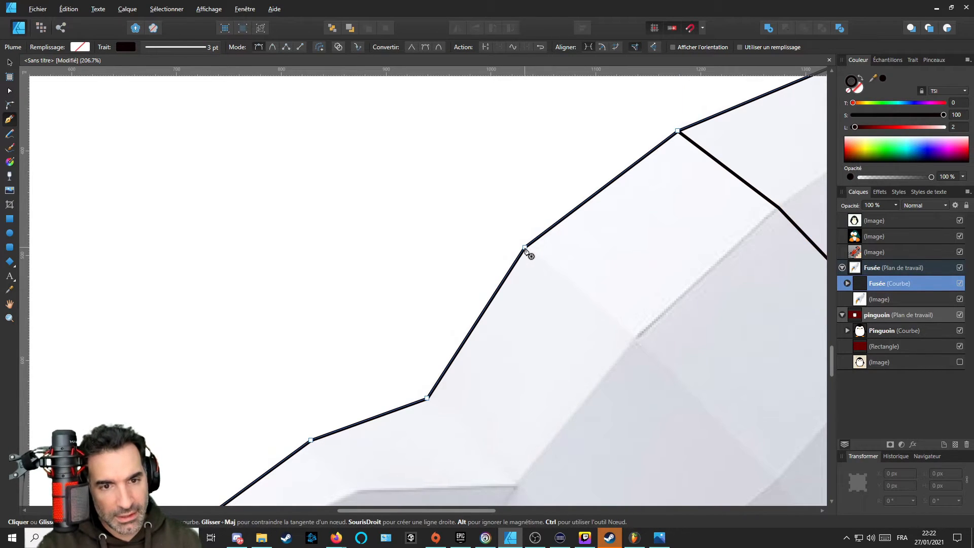
click(525, 249)
click(636, 339)
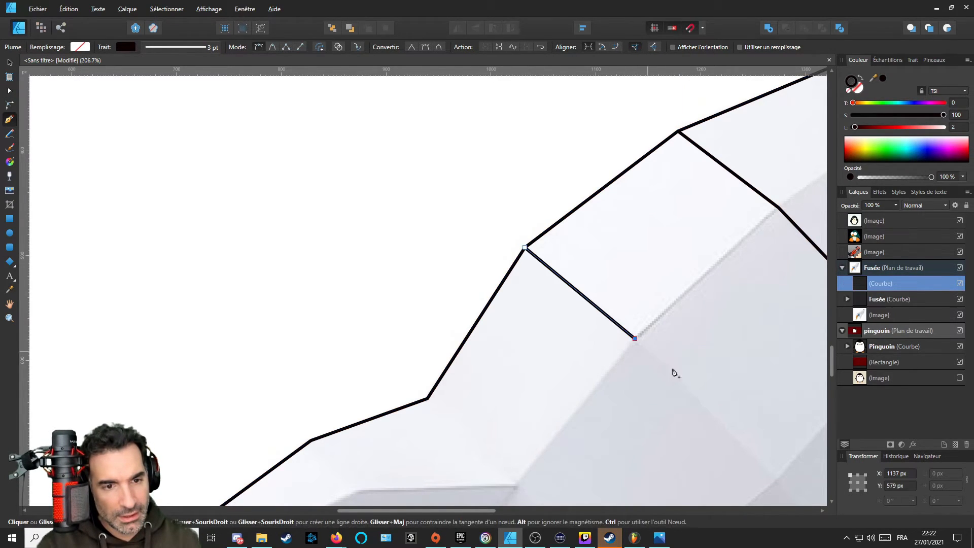
drag(674, 372, 542, 276)
click(646, 356)
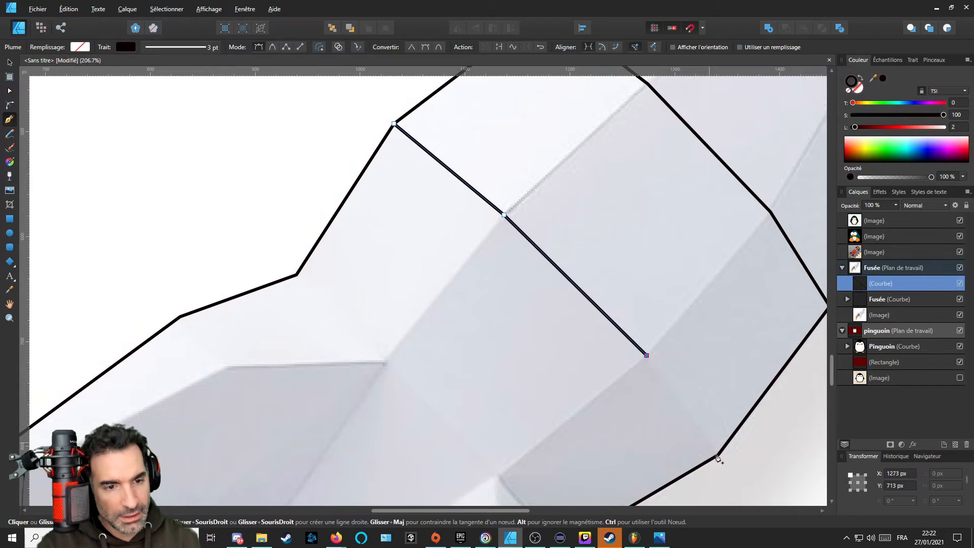
click(720, 459)
Close the second seam's shape with a wide loop around the outside of the nose and nest it inside the Fusée curve.
scroll(654, 401, down, 5)
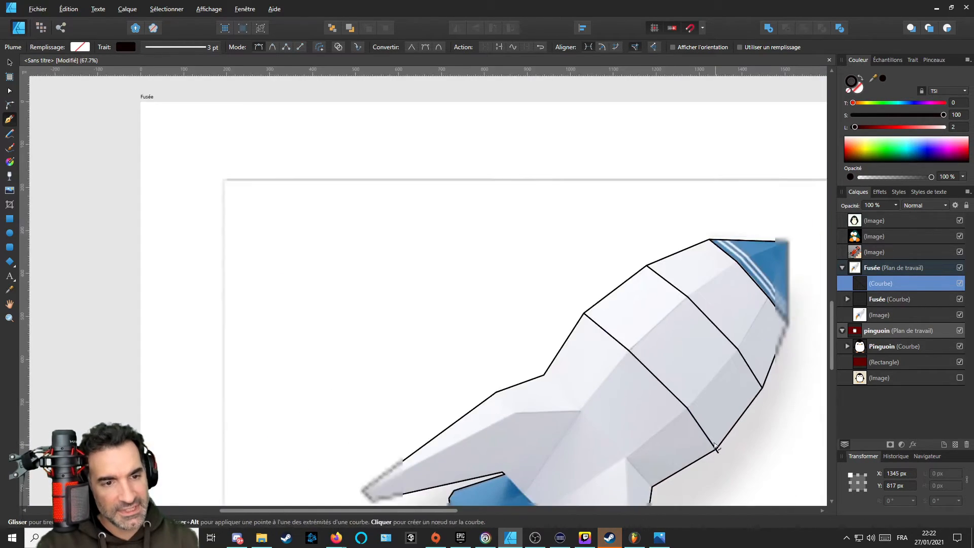
click(698, 390)
click(717, 275)
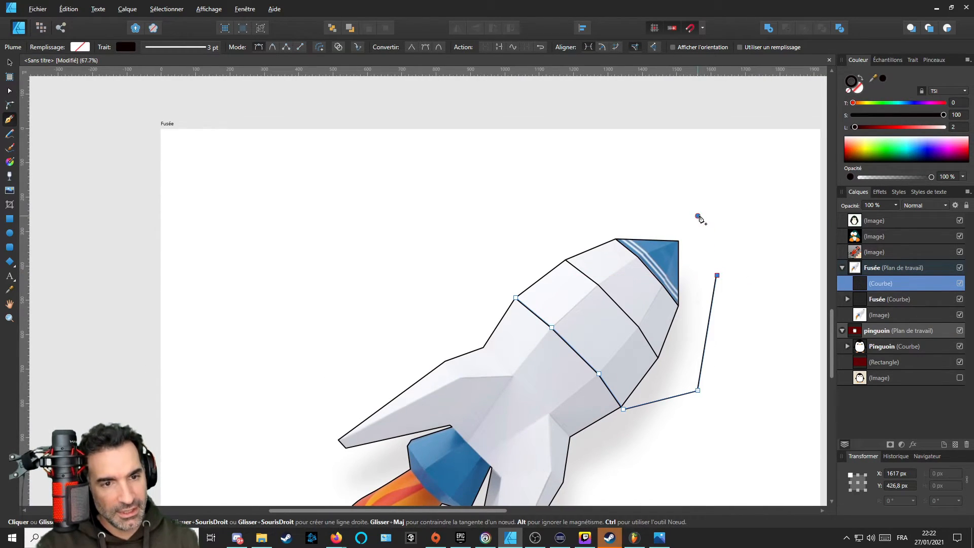
click(698, 216)
click(551, 203)
click(504, 264)
click(515, 298)
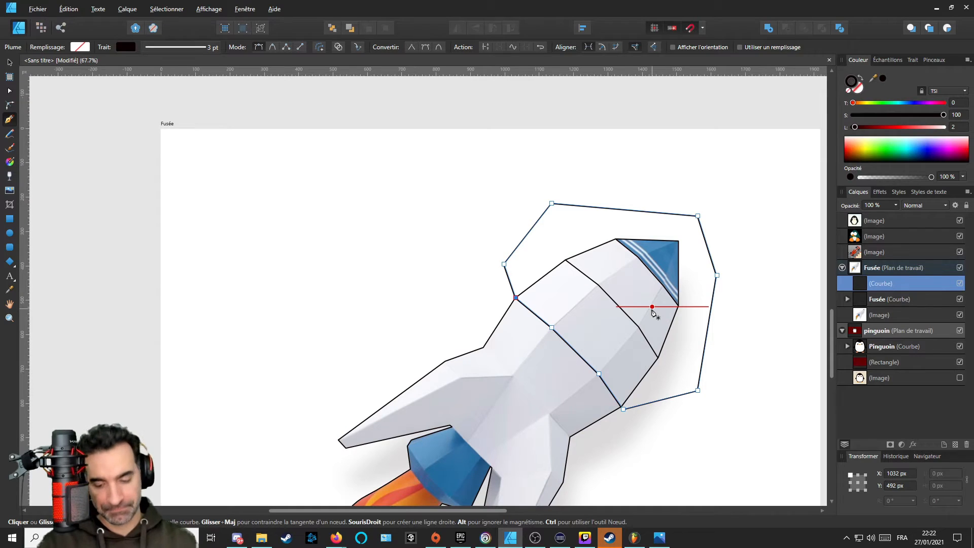
key(Delete)
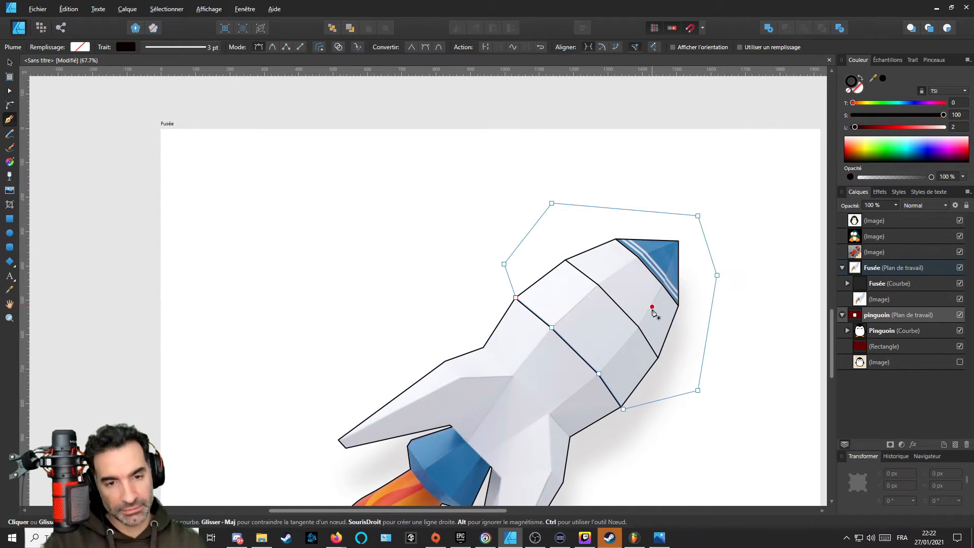
Start the left fin's shaded facet by tracing its seam with the body down to the blue nozzle and along the nozzle's edge.
scroll(528, 403, up, 3)
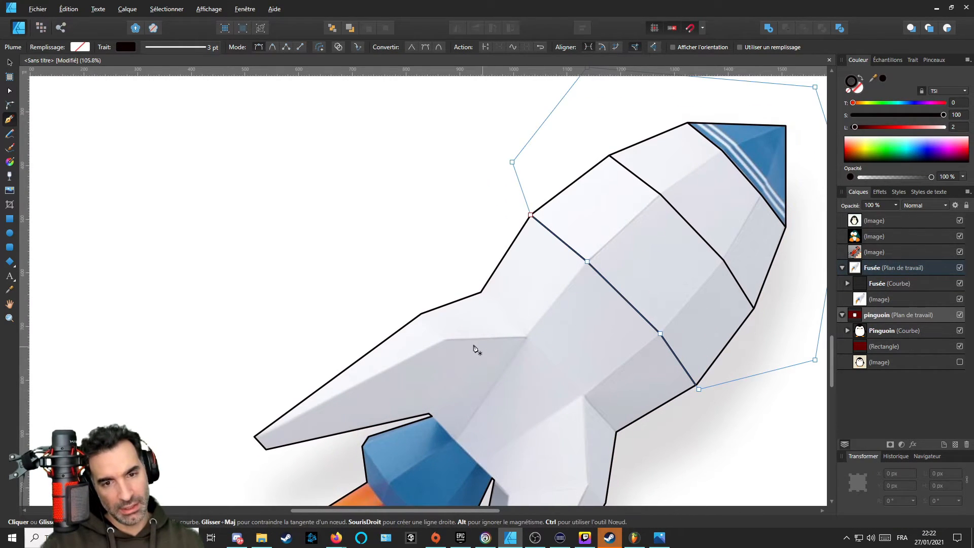
scroll(508, 386, down, 3)
scroll(507, 385, left, 3)
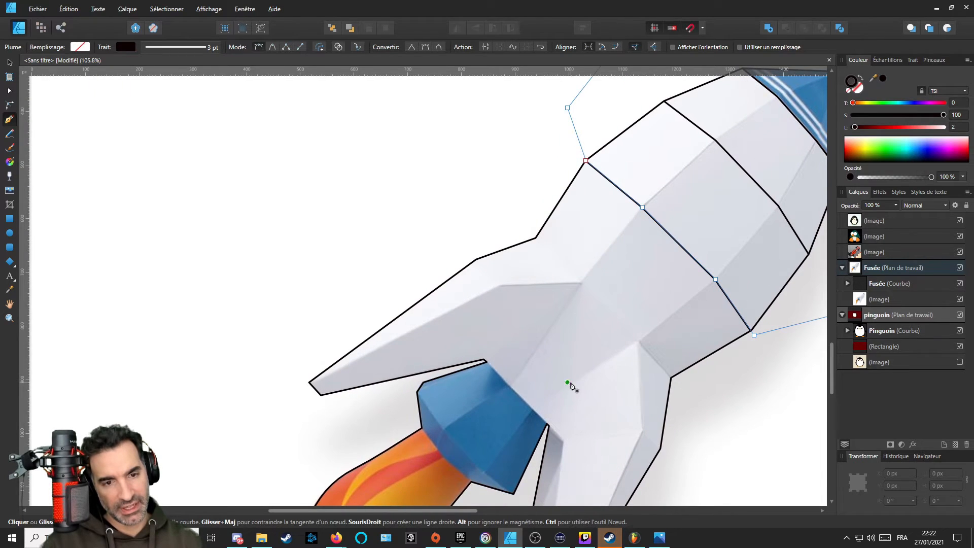
scroll(584, 287, up, 3)
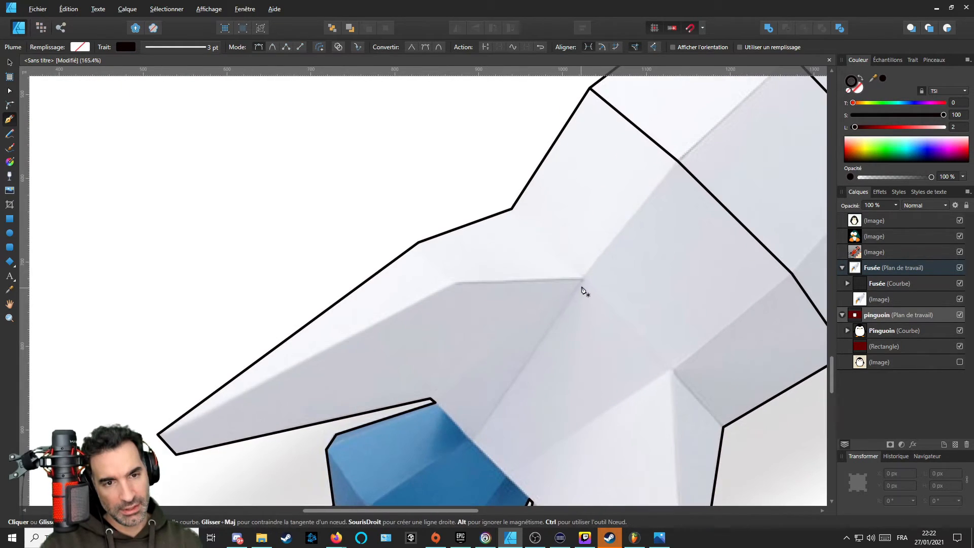
click(584, 280)
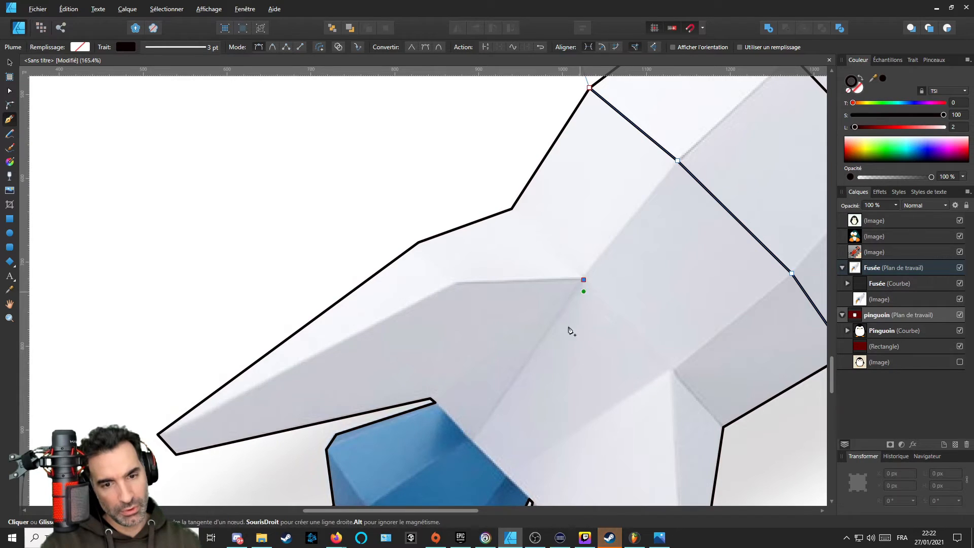
click(470, 446)
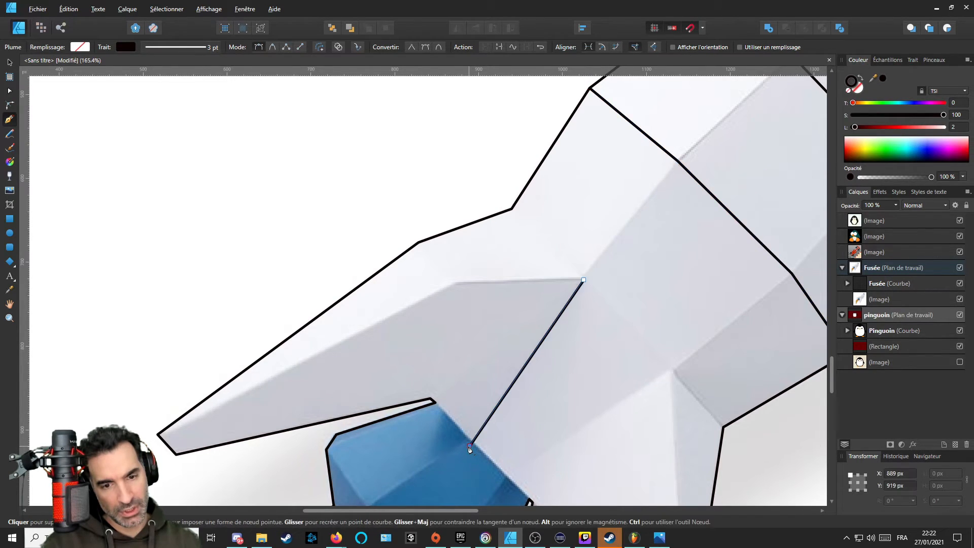
click(425, 405)
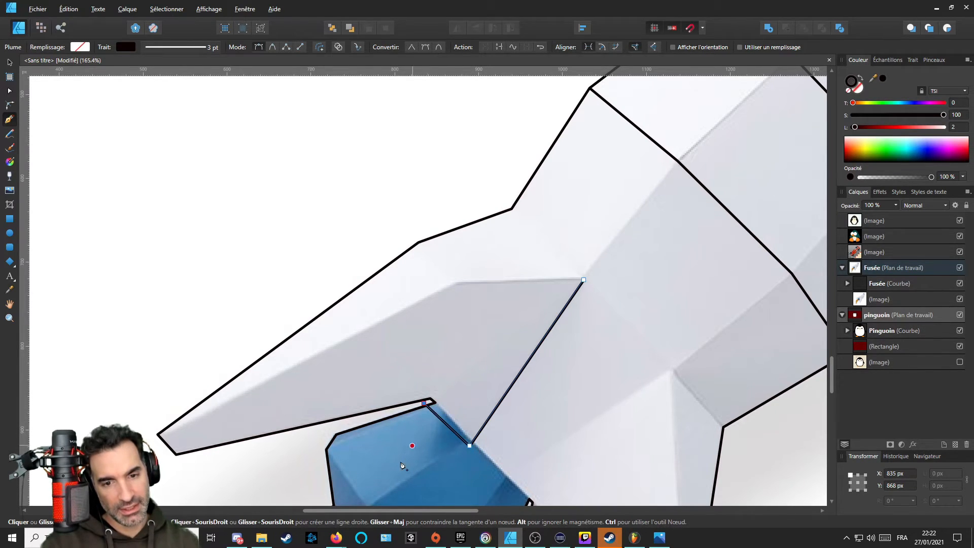
Close the left fin's shaded facet with a loose path below the fin to its tip and back along the fin's ridge.
scroll(401, 466, left, 3)
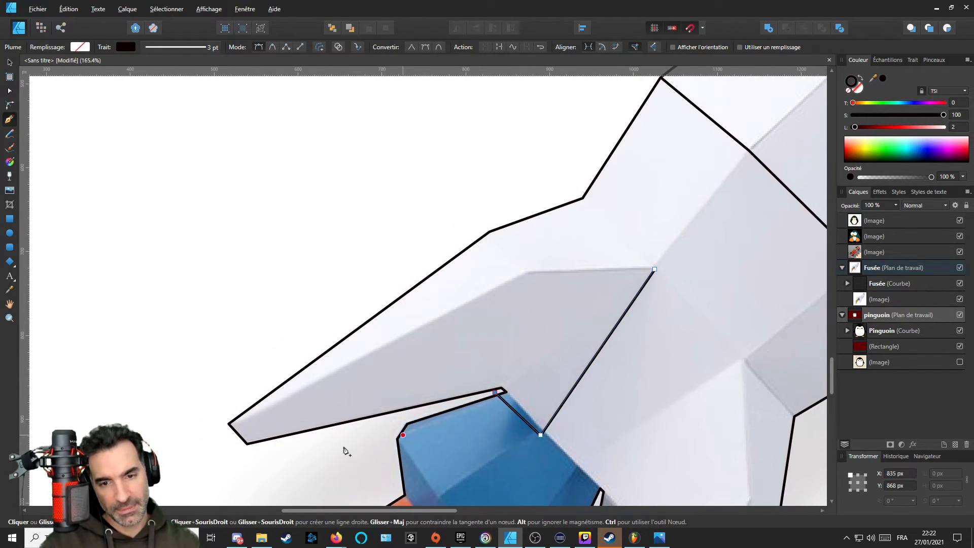
click(212, 461)
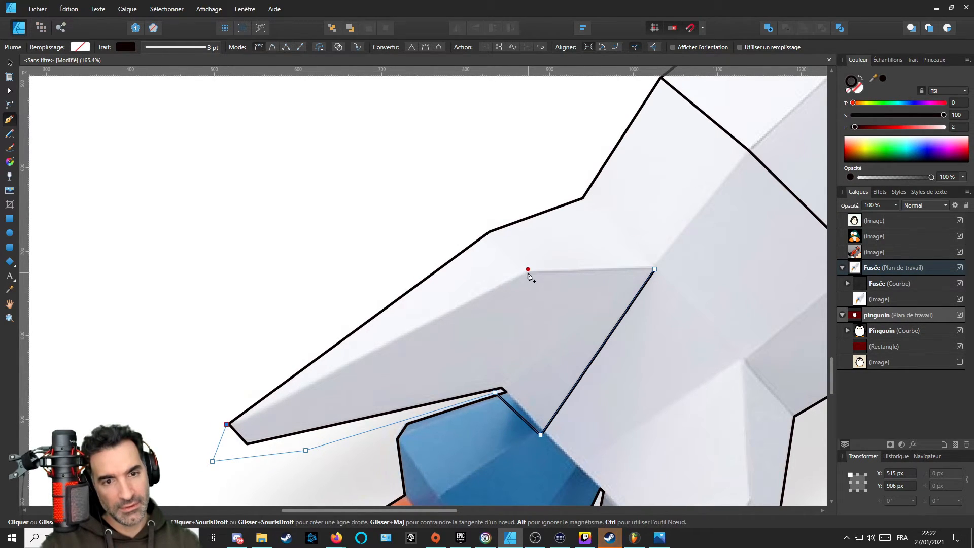
scroll(529, 284, up, 3)
drag(524, 273, 772, 266)
scroll(578, 289, down, 5)
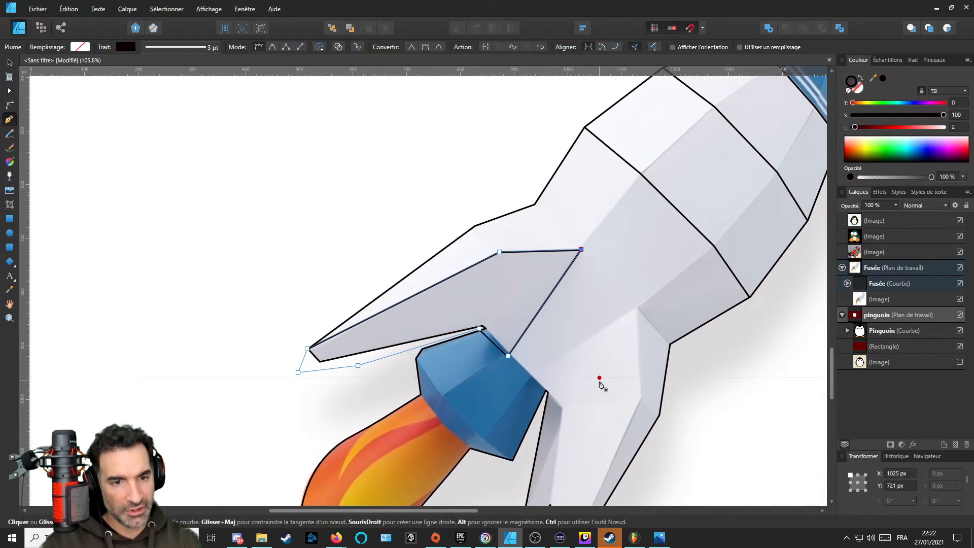
Trace the front fin's light facet from the blue nozzle edge to the fin's upper corner, then along its ridge to the tip.
scroll(505, 289, up, 4)
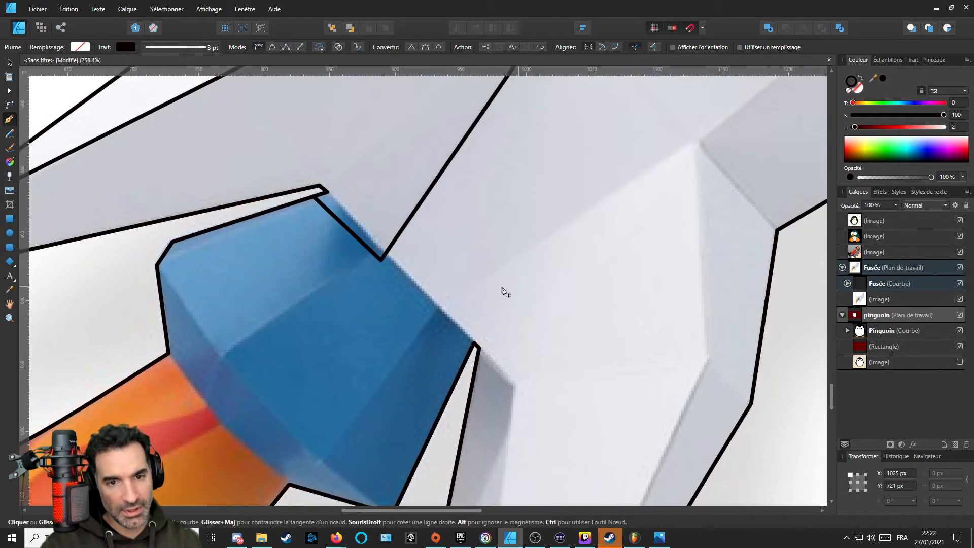
click(440, 308)
click(695, 141)
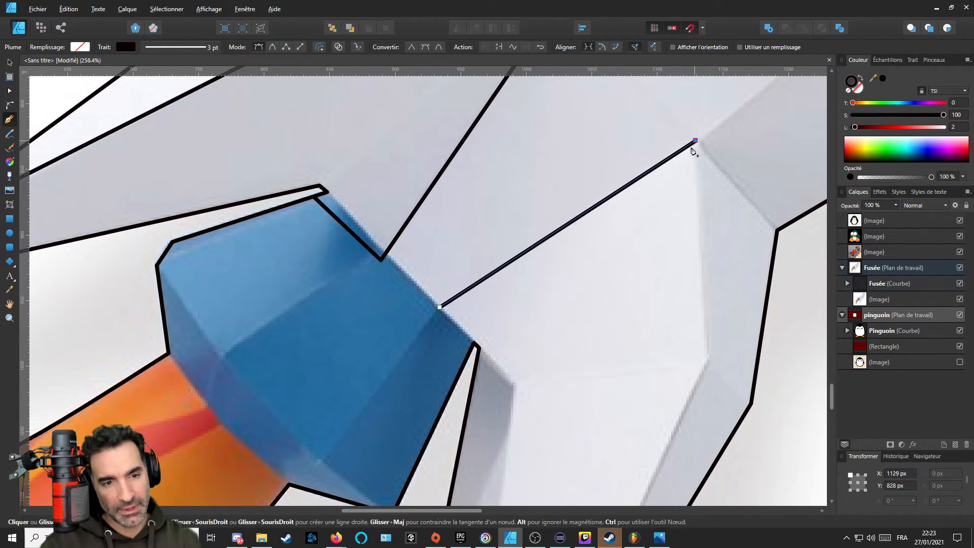
click(708, 364)
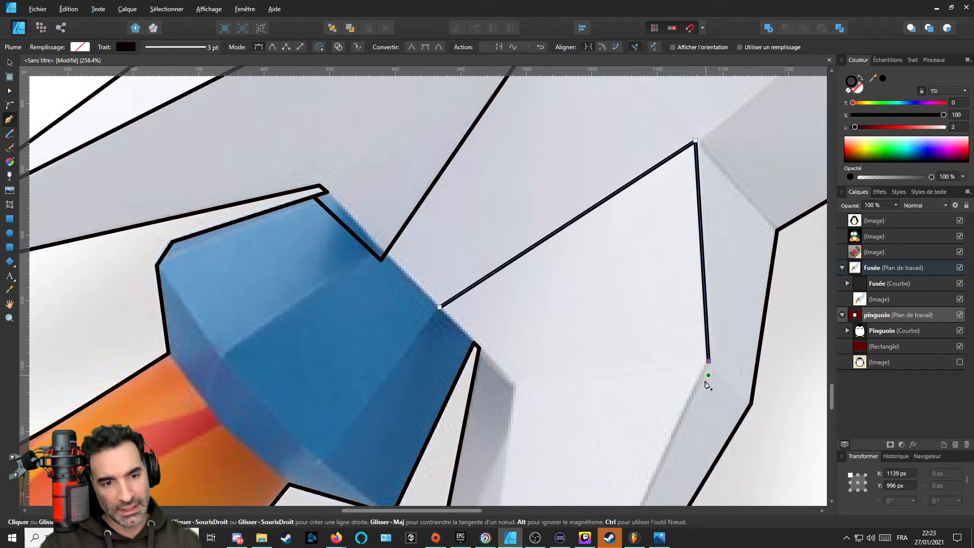
scroll(706, 370, down, 5)
scroll(584, 431, up, 5)
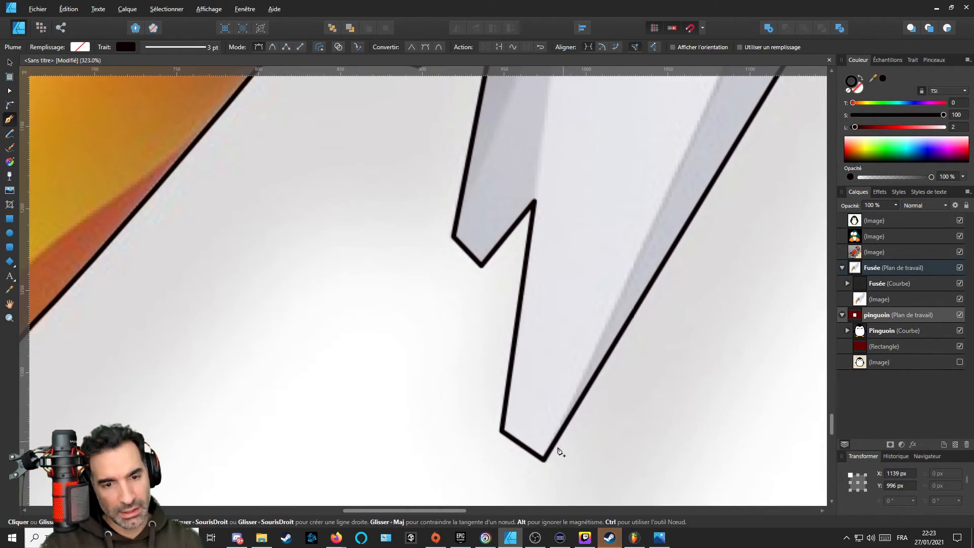
click(545, 461)
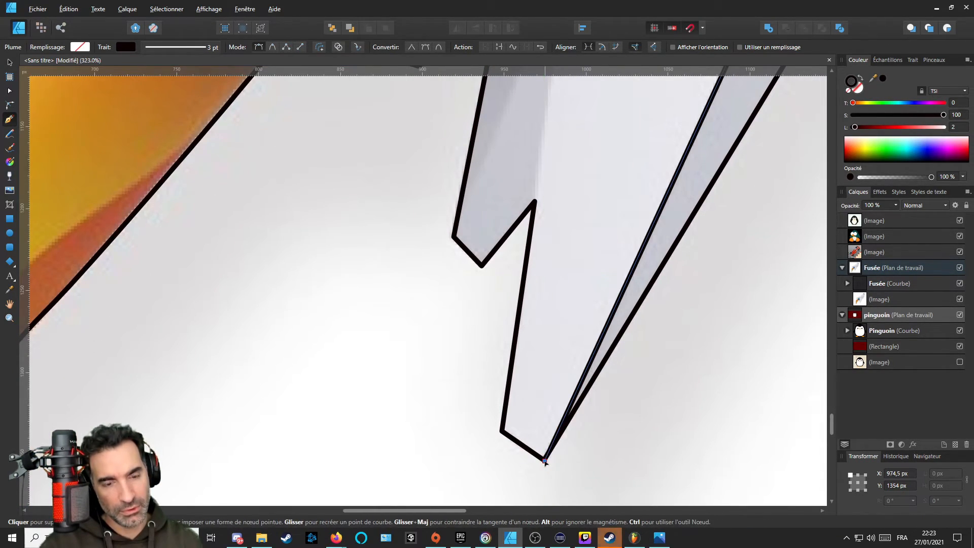
Continue the front fin facet loosely around the outside of the fin tip to the notch beside the small rear fin.
scroll(545, 461, down, 3)
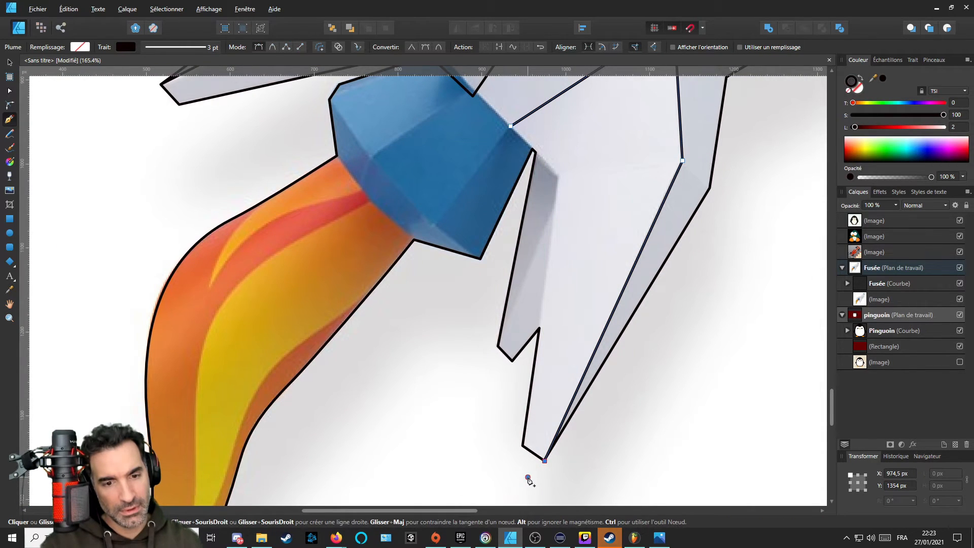
drag(528, 478, 510, 428)
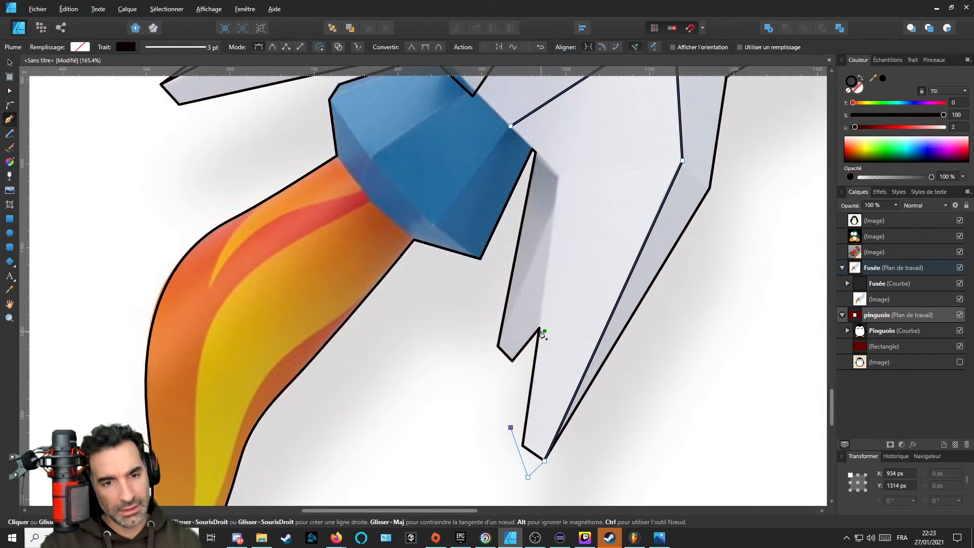
scroll(540, 331, up, 5)
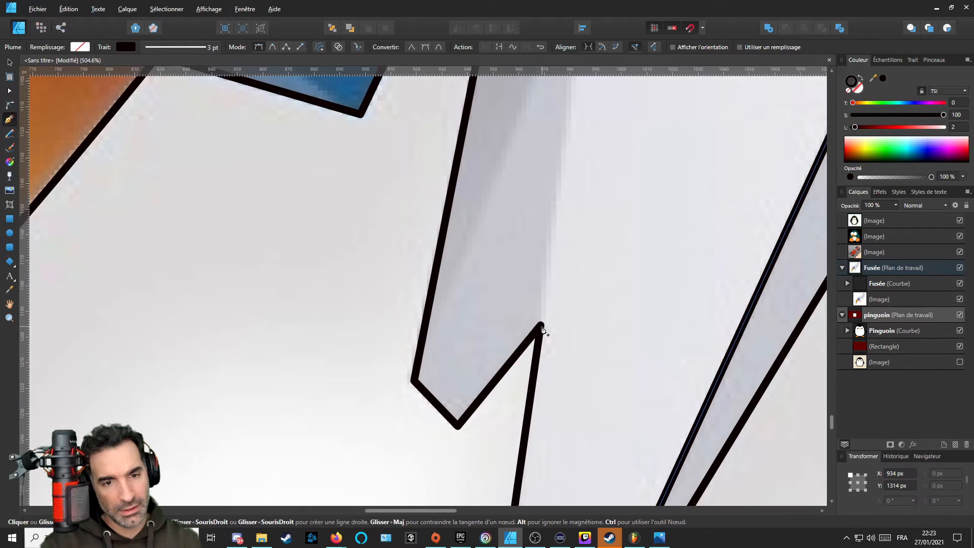
drag(542, 328, 541, 344)
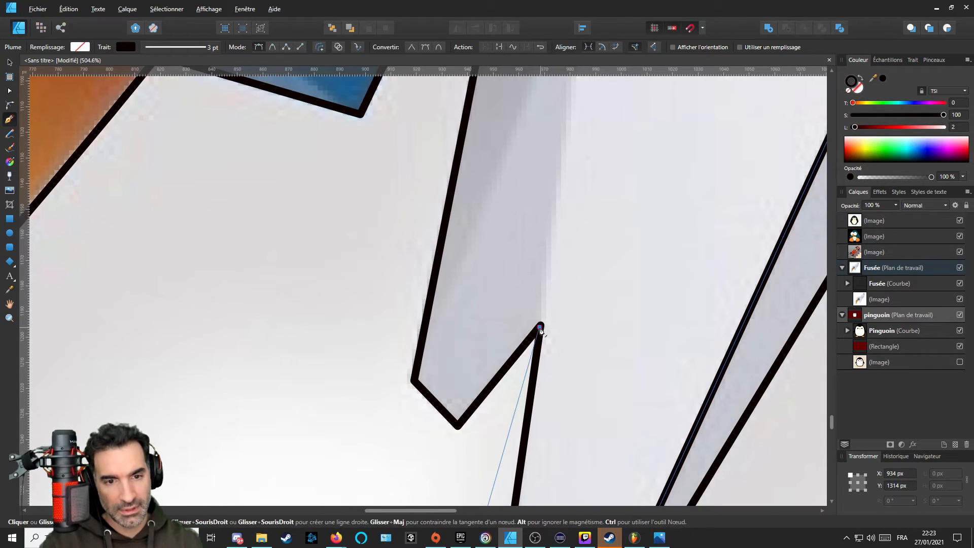
Trace the front fin's inner edge up to its corner and close the facet along the blue nozzle's edge.
scroll(545, 329, down, 5)
scroll(547, 331, up, 2)
scroll(546, 224, up, 4)
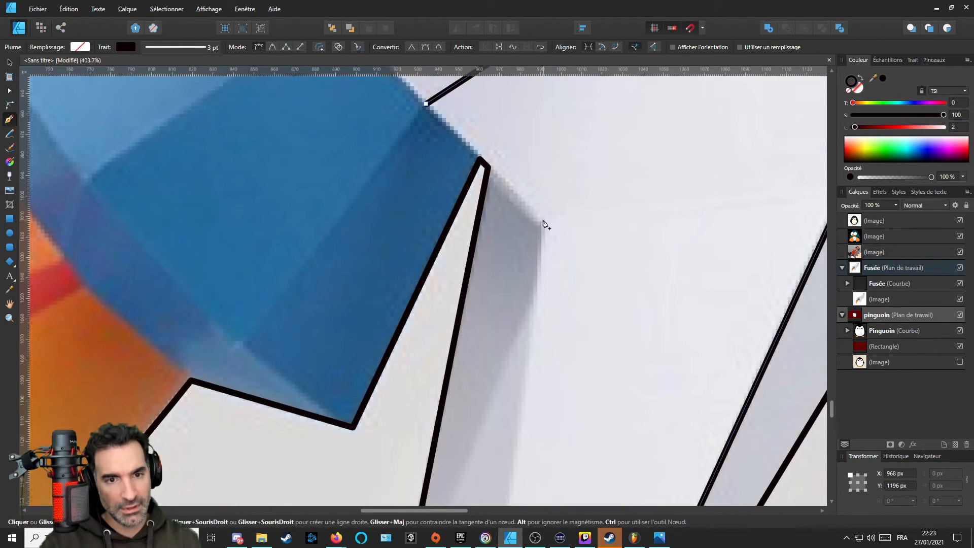
click(543, 225)
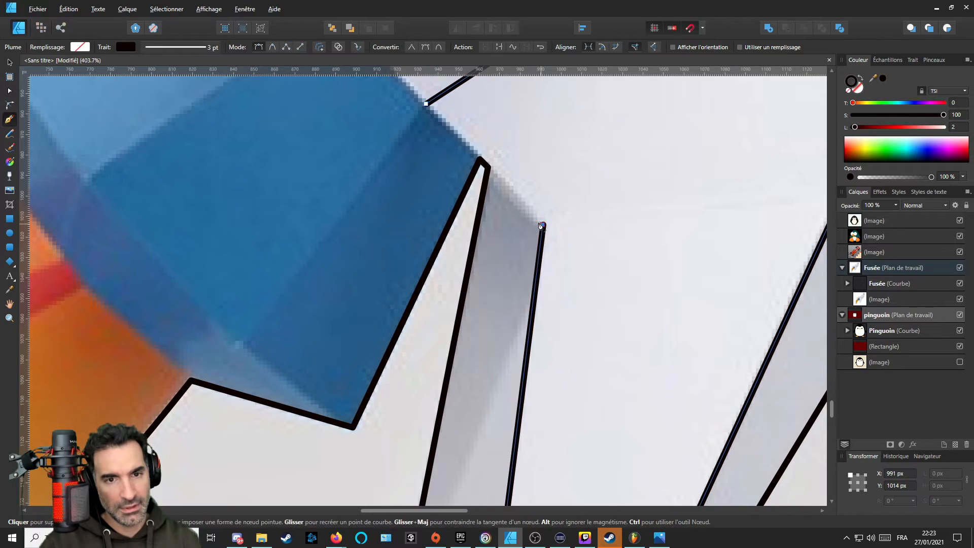
click(487, 167)
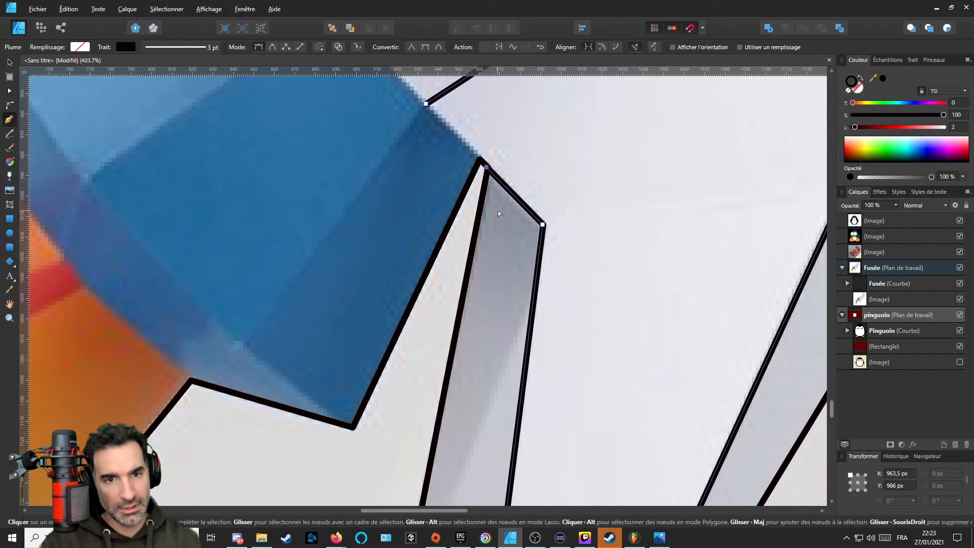
scroll(496, 254, up, 2)
scroll(491, 269, down, 3)
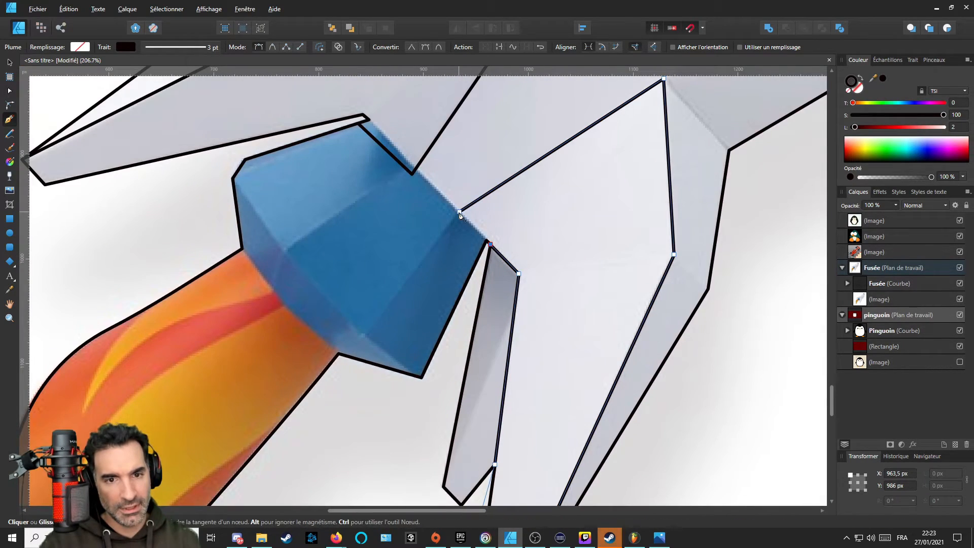
scroll(492, 246, up, 2)
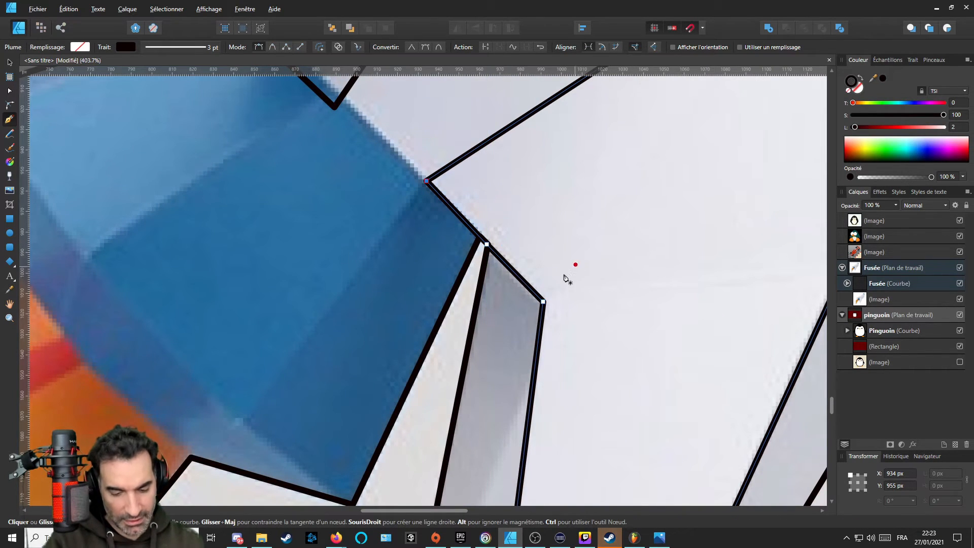
Delete the extra node on the front fin facet's edge, where the small rear fin meets the nozzle.
key(a)
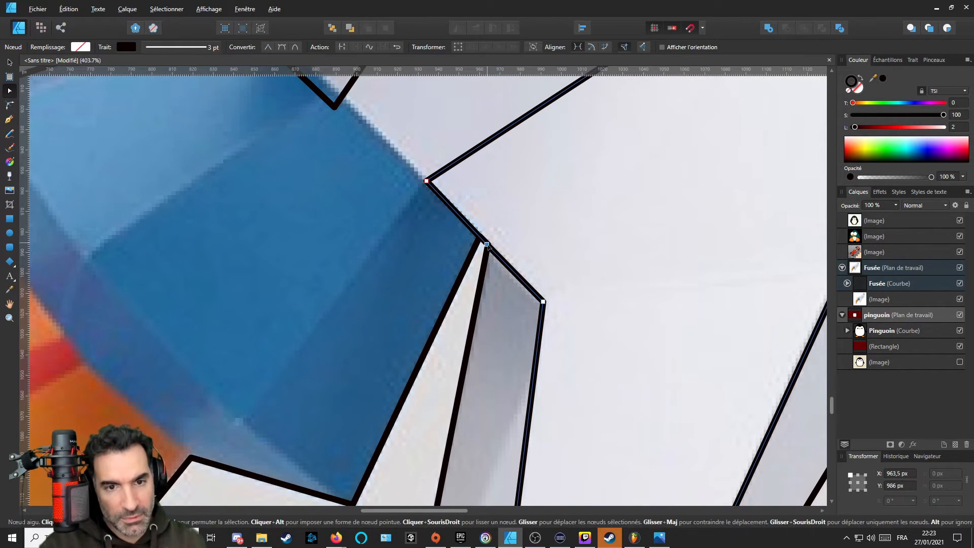
key(Escape)
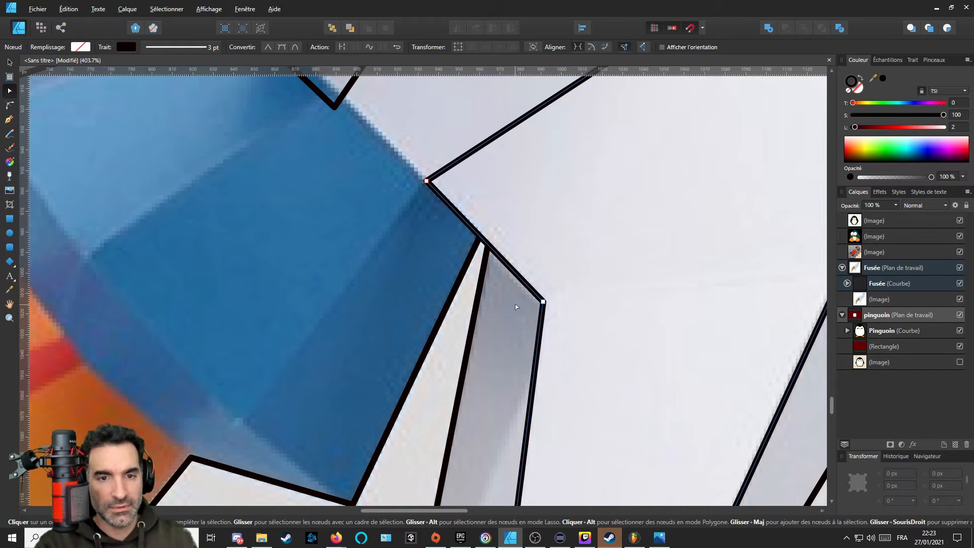
scroll(495, 287, down, 5)
scroll(491, 308, down, 4)
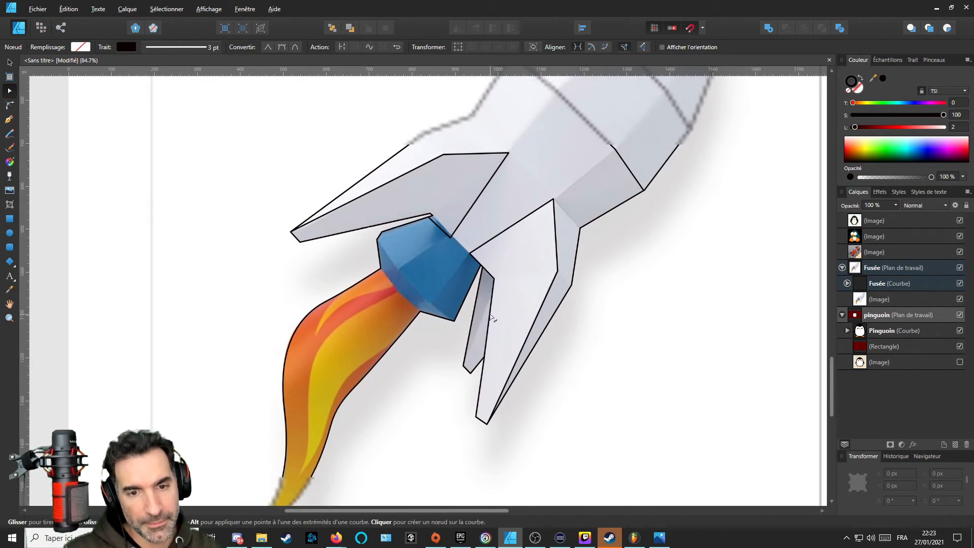
Add a node where the front fin facet meets the nozzle's edge, and move the facet's corner over the nozzle to about X 920, Y 964 px.
scroll(509, 246, up, 1)
click(508, 246)
scroll(509, 245, up, 7)
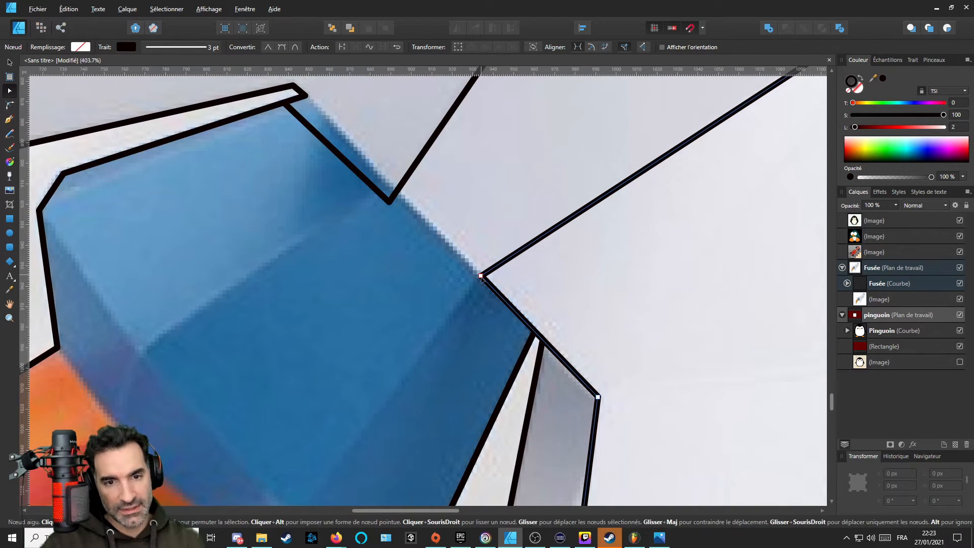
click(534, 331)
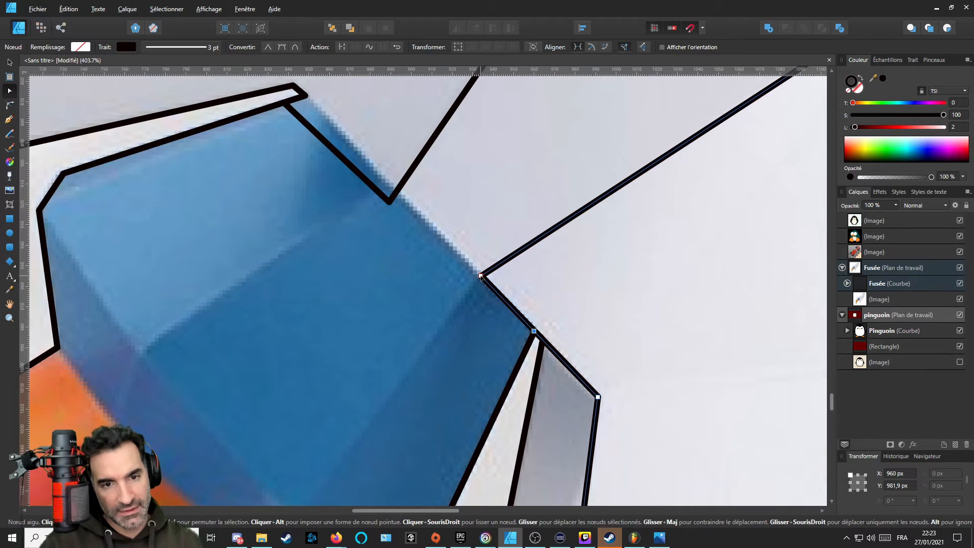
drag(481, 277, 450, 289)
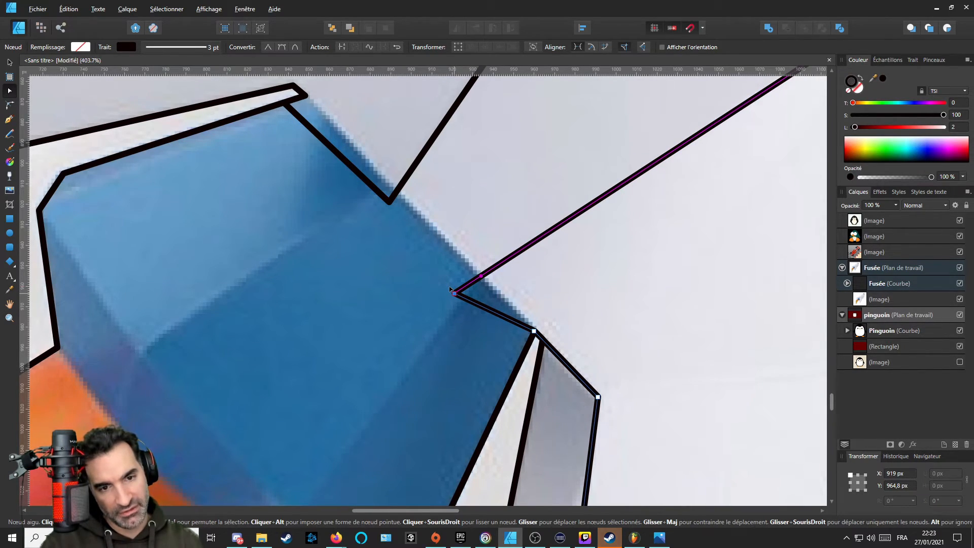
drag(449, 289, 452, 289)
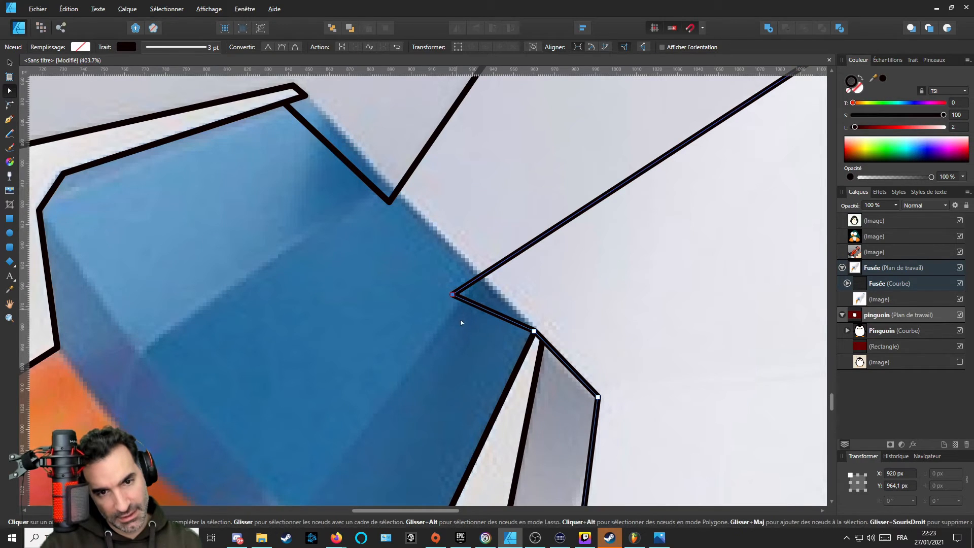
scroll(459, 322, down, 5)
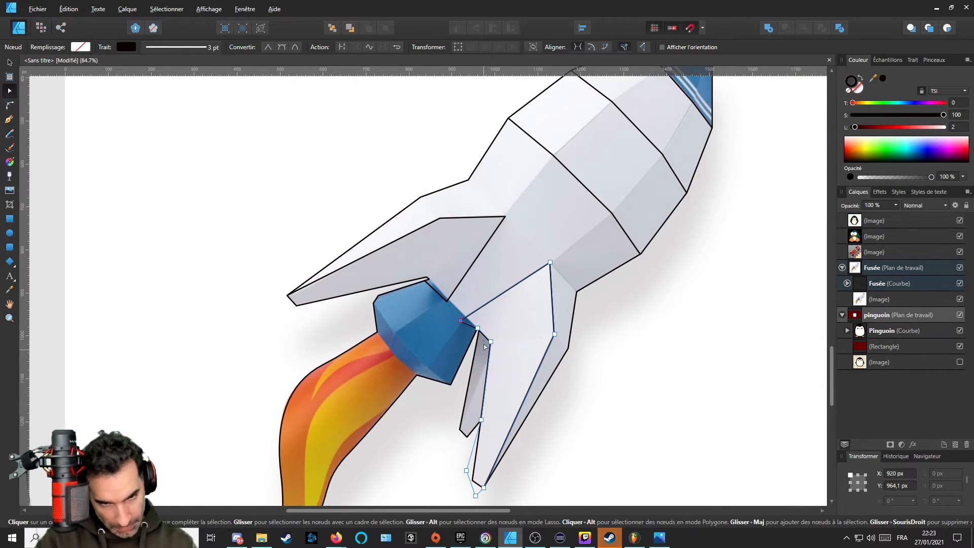
Start a Pen outline of the blue nozzle along its flame edge, then loosely around its outer corner to the notch beside the front fin.
scroll(442, 365, up, 2)
scroll(474, 337, down, 3)
scroll(482, 300, up, 2)
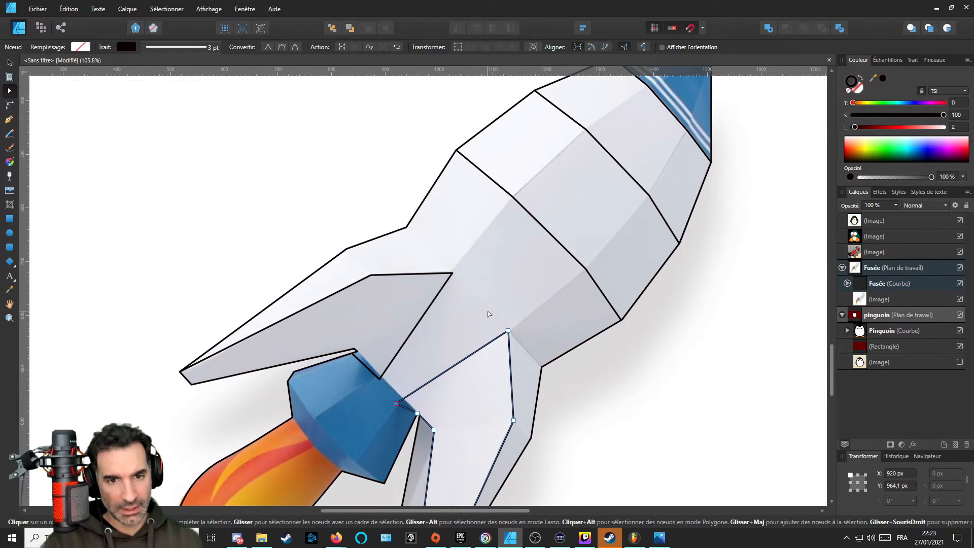
key(p)
scroll(491, 291, up, 2)
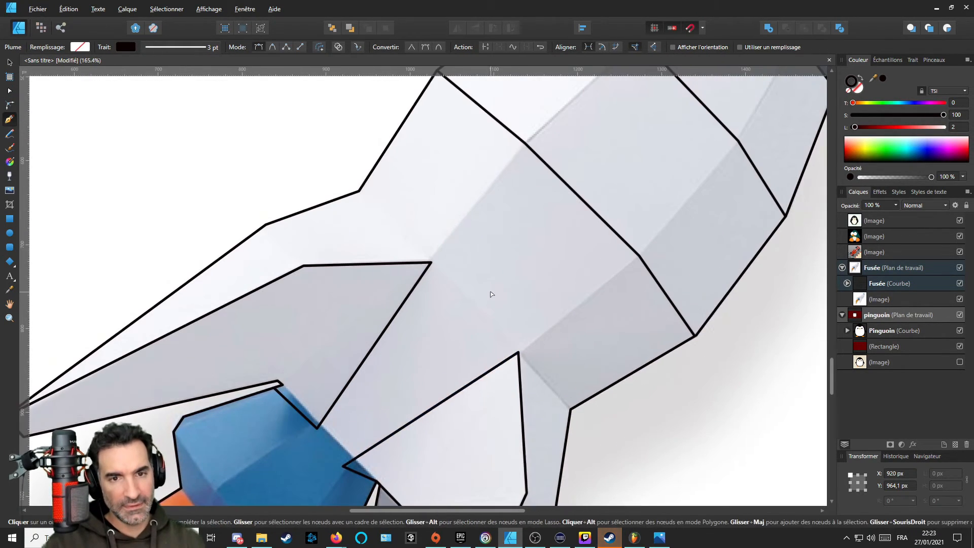
scroll(491, 290, down, 3)
scroll(502, 279, up, 1)
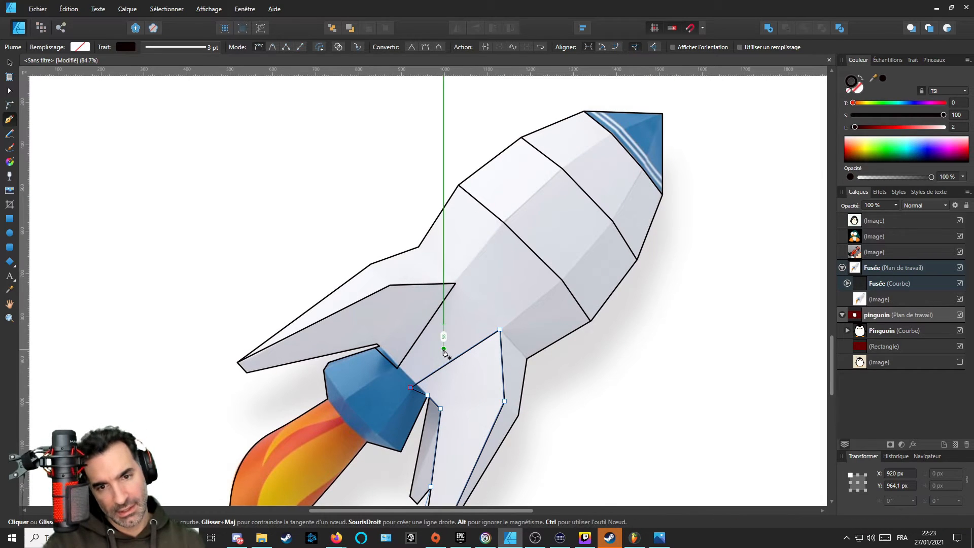
scroll(441, 350, up, 2)
scroll(370, 350, up, 2)
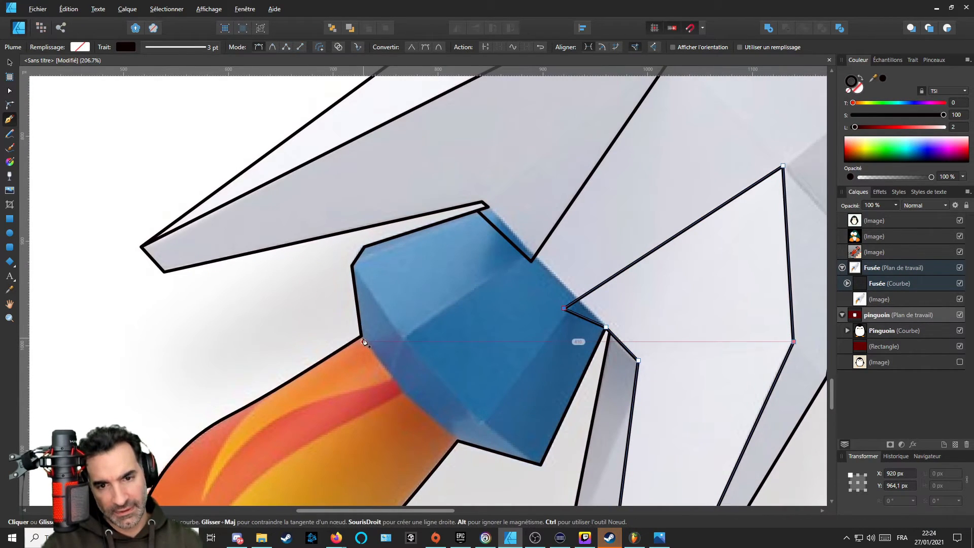
click(361, 336)
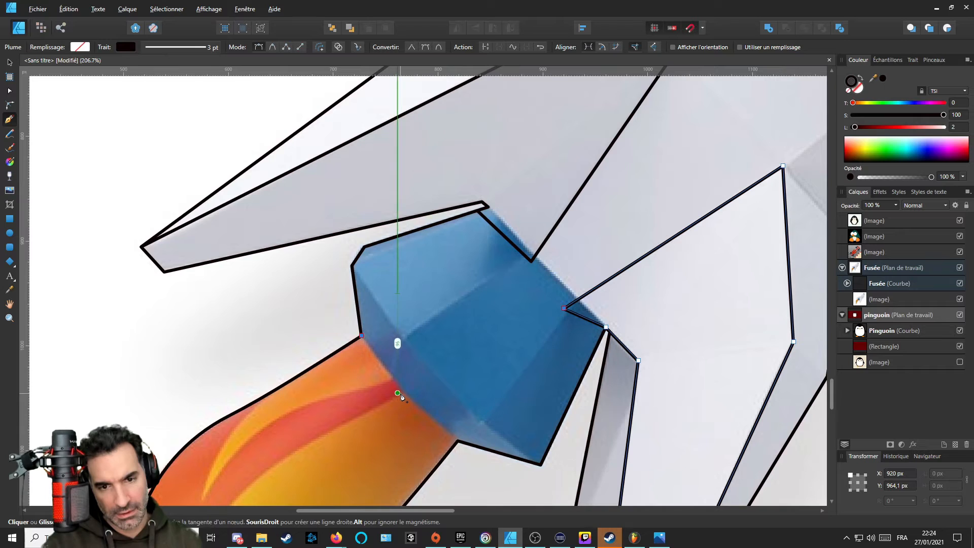
click(459, 442)
scroll(493, 437, down, 2)
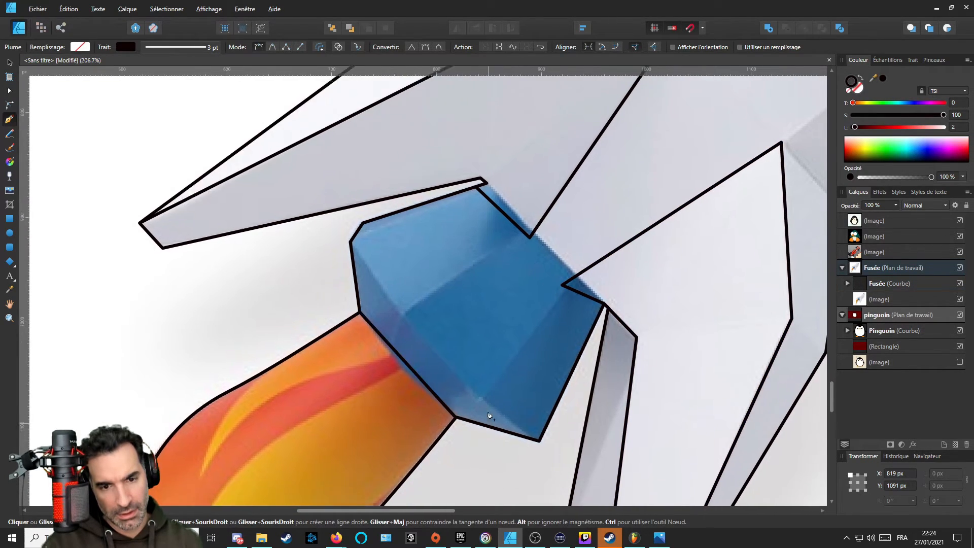
drag(495, 443, 557, 437)
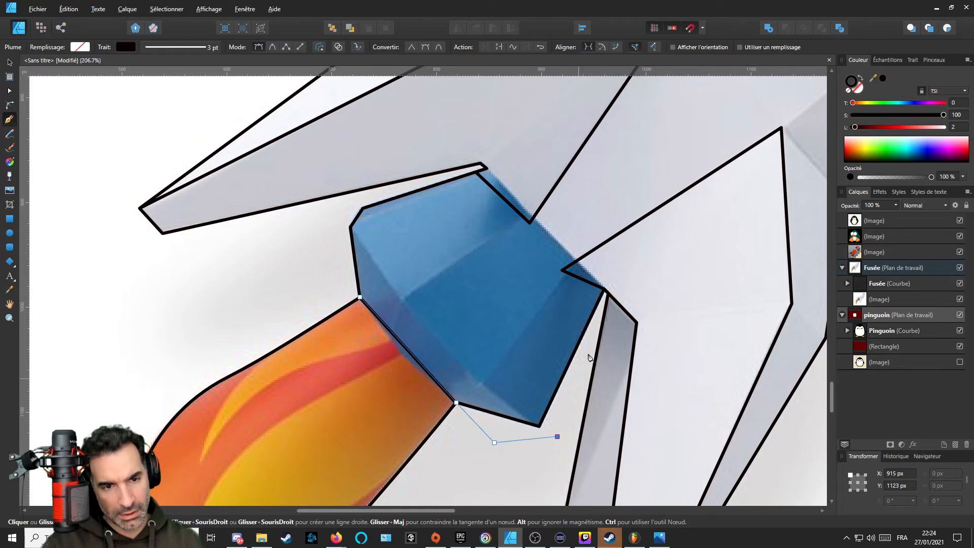
click(598, 319)
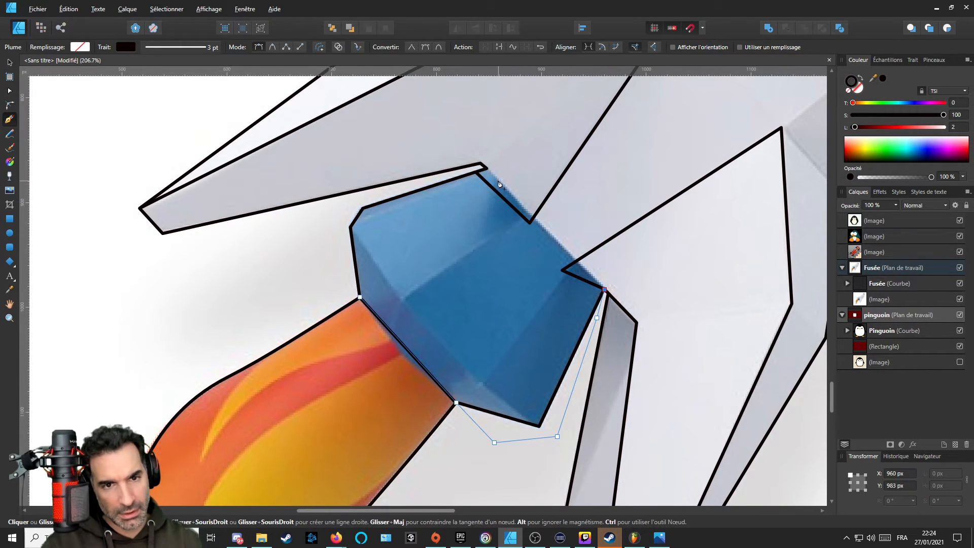
Trace the nozzle's edge against the body to the rear fin, loop loosely outside the nozzle and close the shape at its flame corner.
click(486, 170)
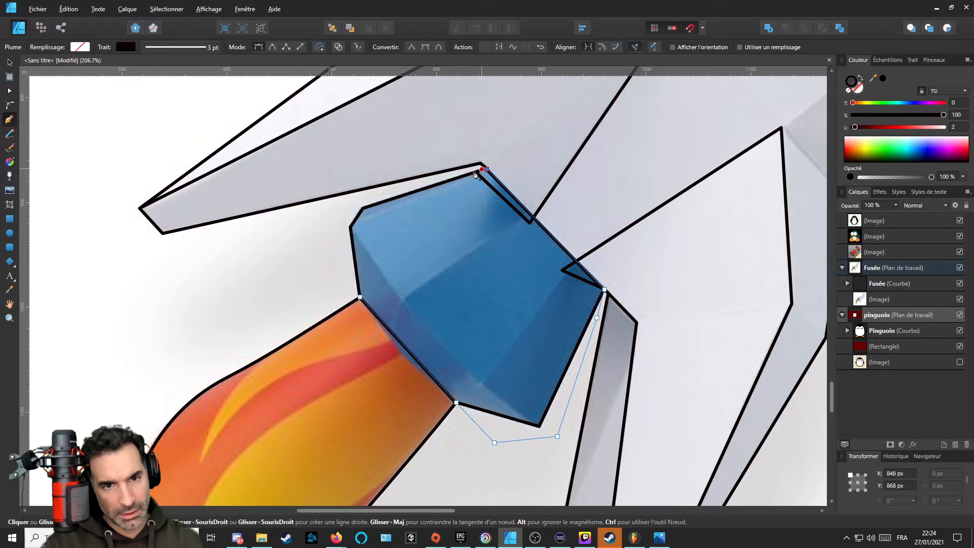
click(414, 184)
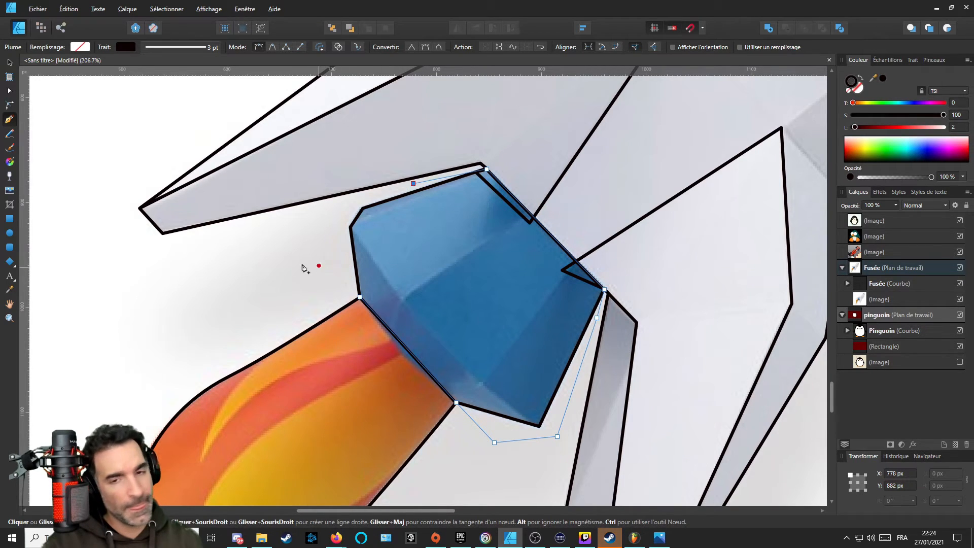
click(289, 223)
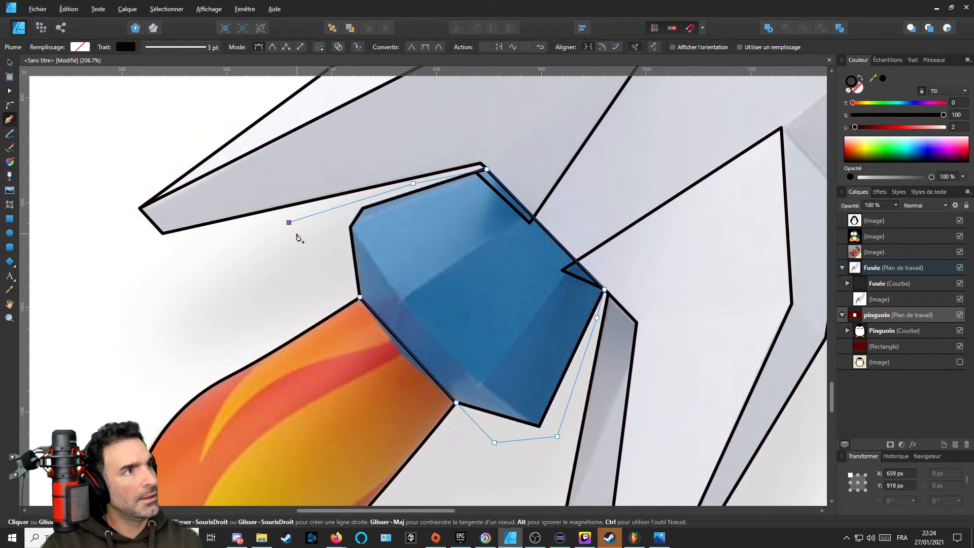
click(333, 282)
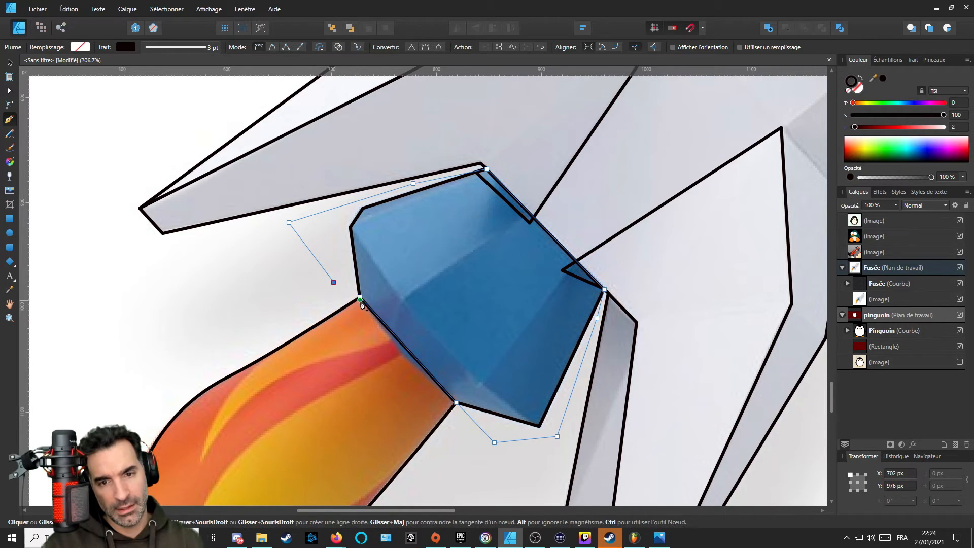
click(360, 298)
Bend the nozzle shape's straight flame edge outward so it follows the curved boundary between nozzle and flame.
scroll(406, 340, up, 3)
key(a)
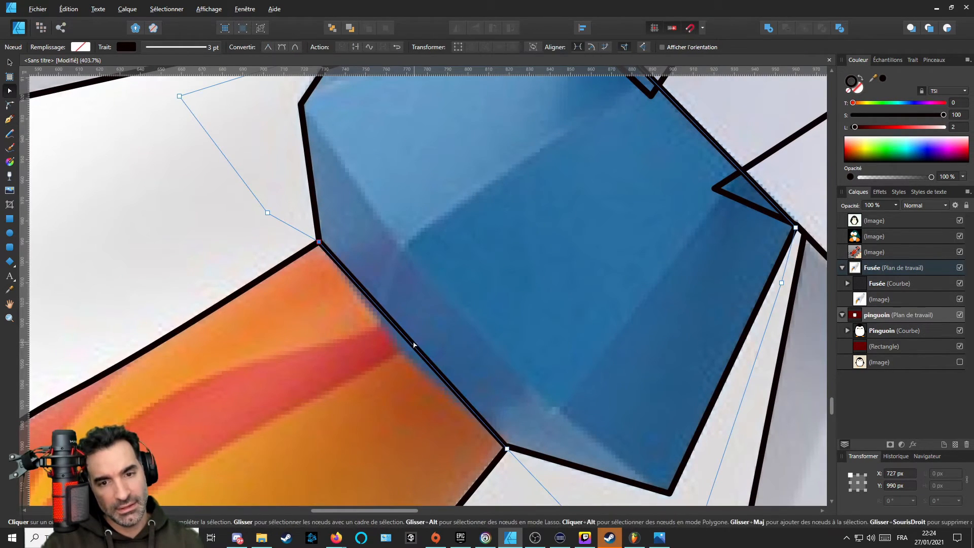
mouse_move(411, 350)
mouse_down()
mouse_move(403, 355)
mouse_move(410, 358)
mouse_up()
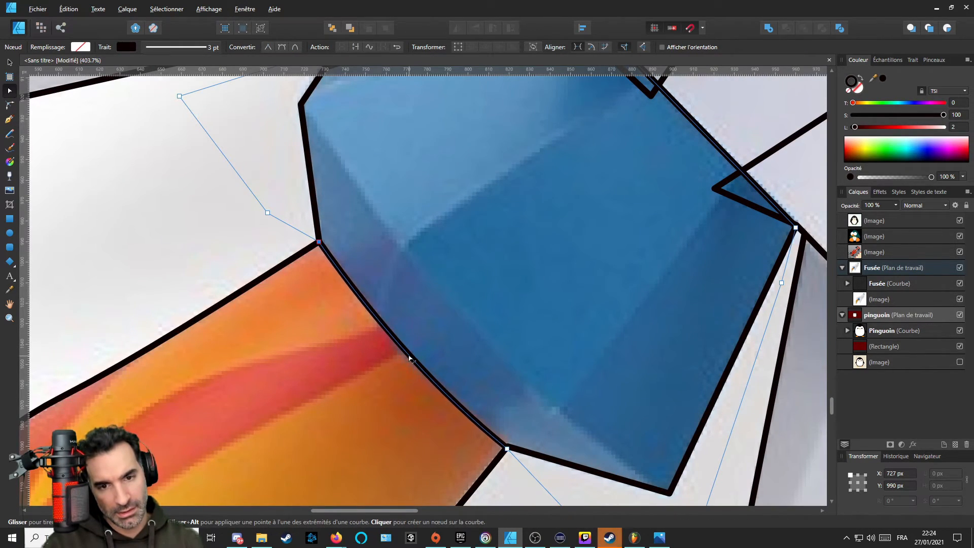
scroll(406, 354, down, 5)
scroll(415, 293, up, 6)
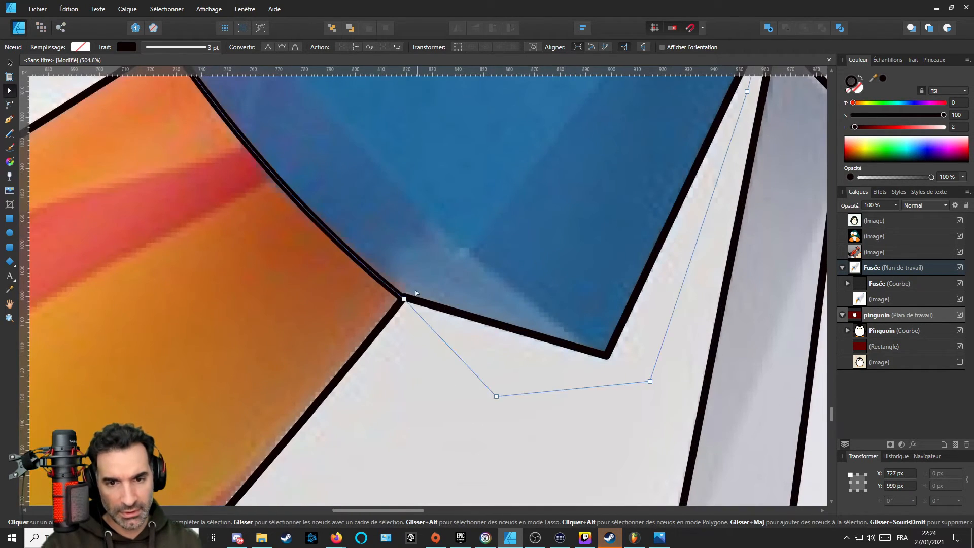
Move the nozzle shape's lower flame-edge node onto the outline junction at about X 820, Y 1091 px.
scroll(415, 294, up, 4)
click(391, 305)
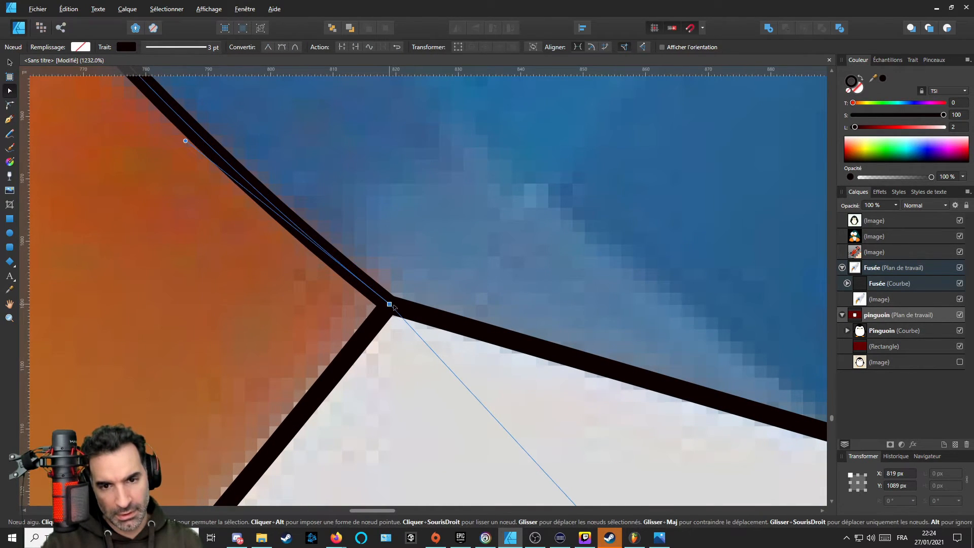
drag(394, 306, 395, 310)
scroll(394, 312, down, 4)
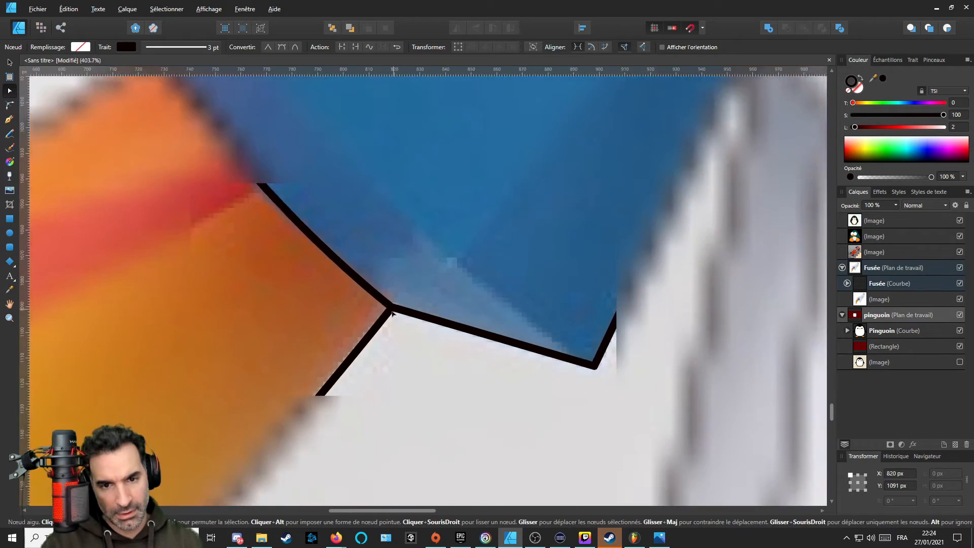
scroll(392, 312, down, 3)
scroll(407, 305, up, 5)
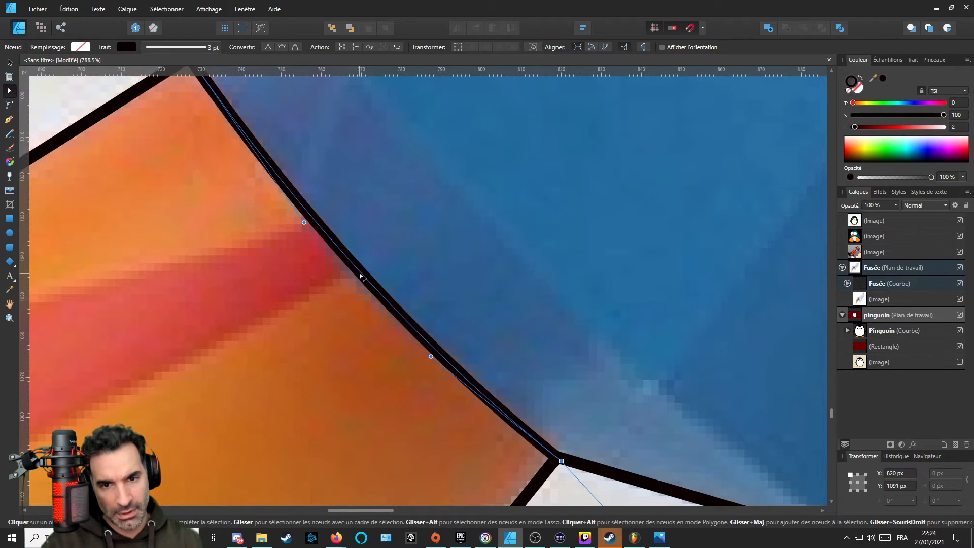
scroll(361, 279, down, 5)
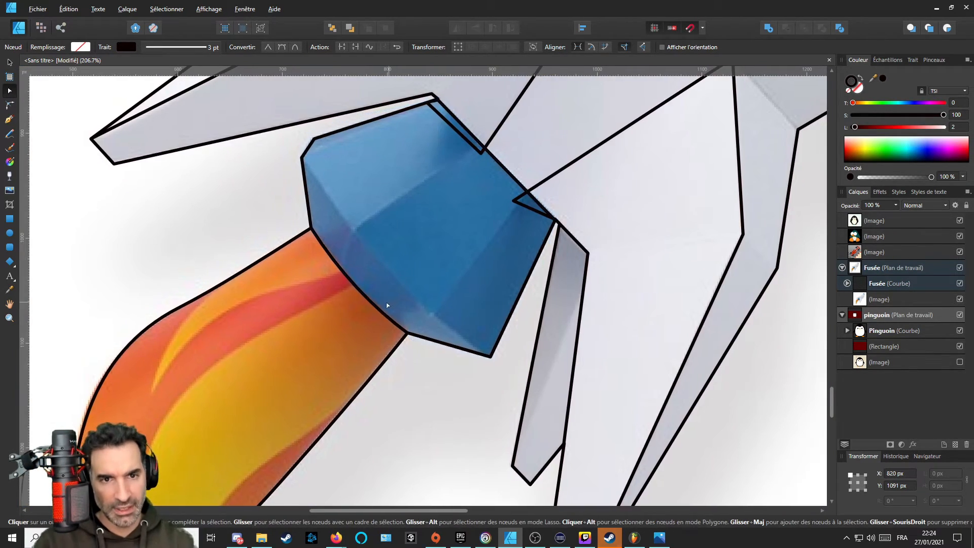
Hide the rocket reference image to check the traced outlines on their own, and show it again.
scroll(387, 305, down, 6)
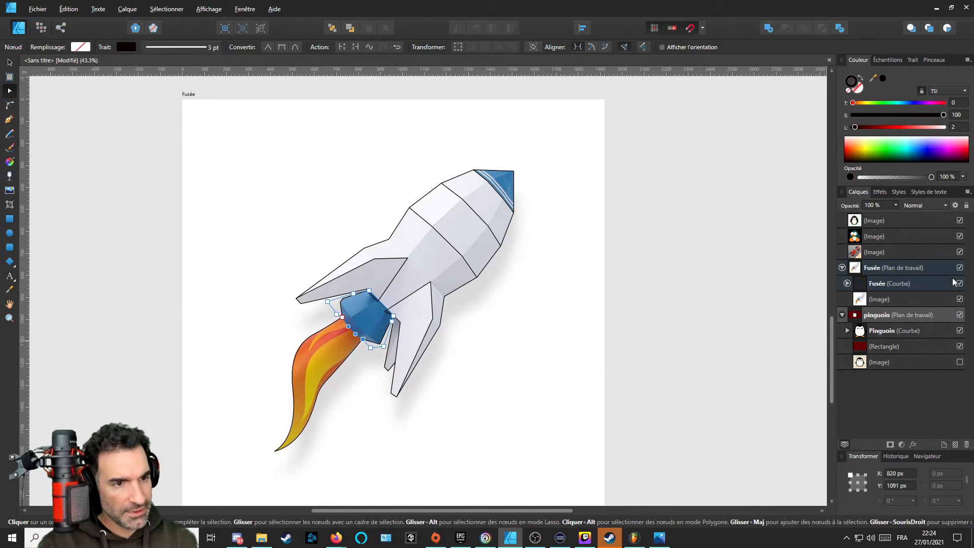
click(960, 300)
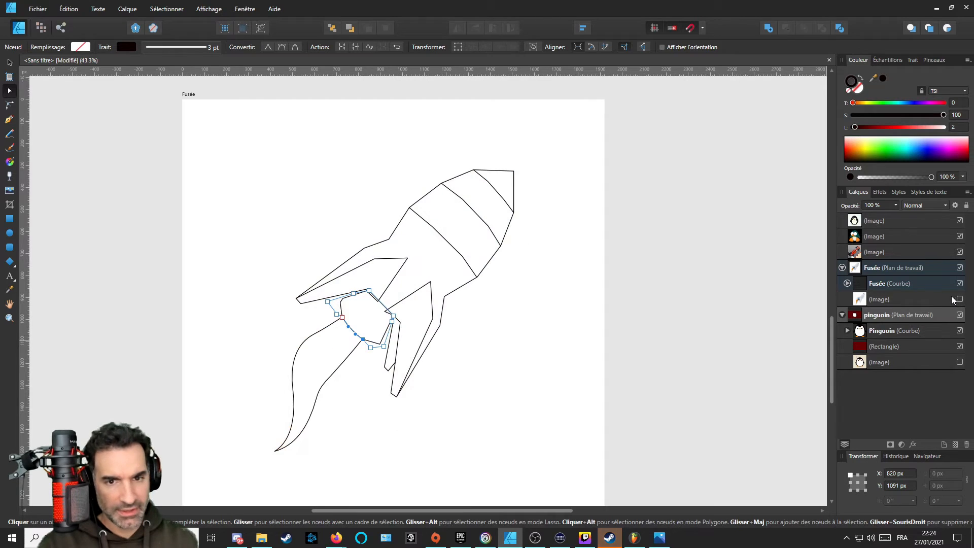
scroll(409, 279, down, 1)
scroll(409, 278, up, 5)
scroll(408, 278, down, 5)
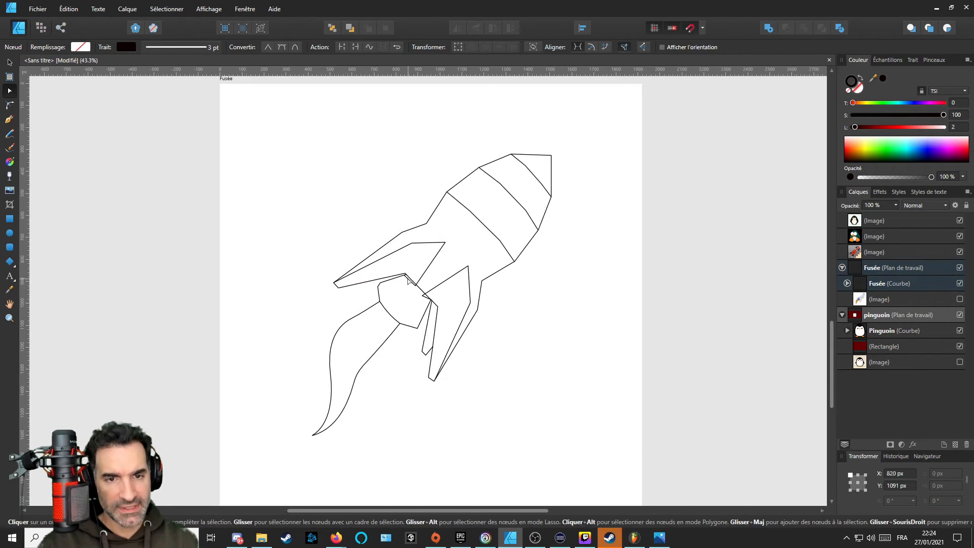
click(960, 300)
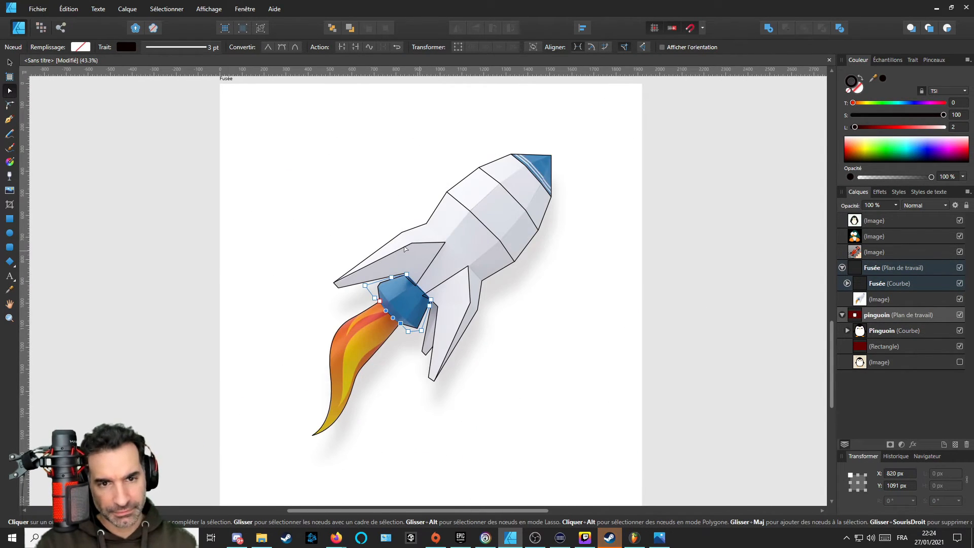
Close the nozzle shape's curve at its upper flame-edge node, about X 727, Y 990 px, and inspect the junction there.
scroll(440, 288, up, 5)
scroll(403, 336, up, 2)
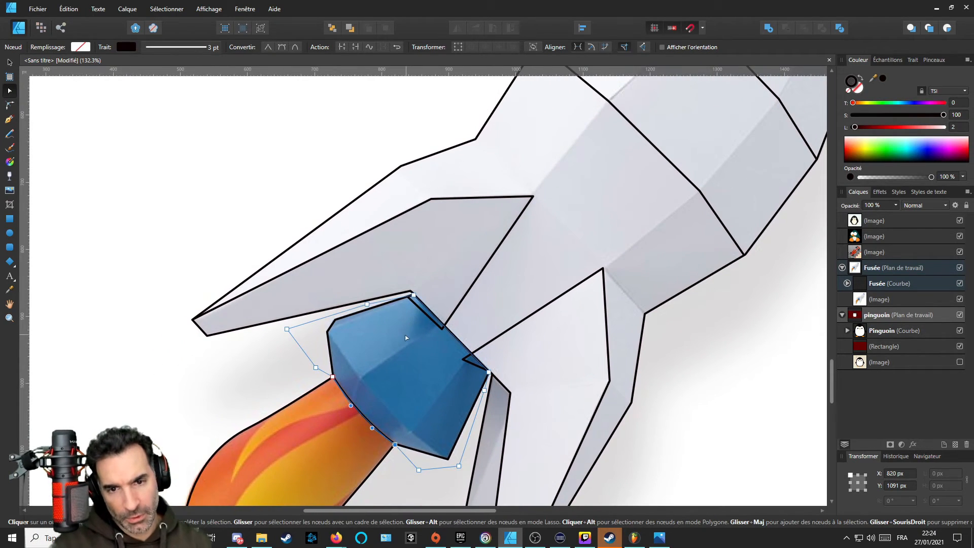
scroll(401, 334, down, 2)
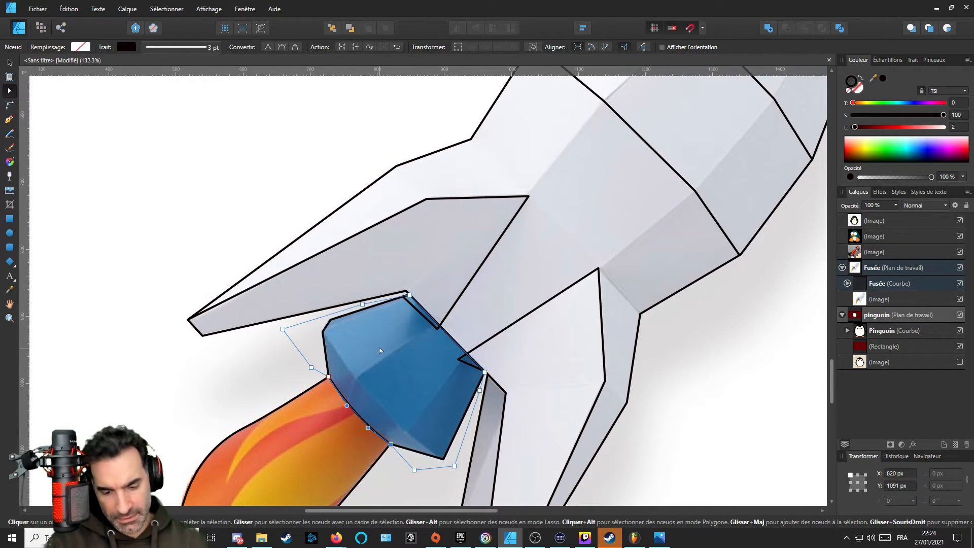
key(p)
scroll(378, 355, up, 2)
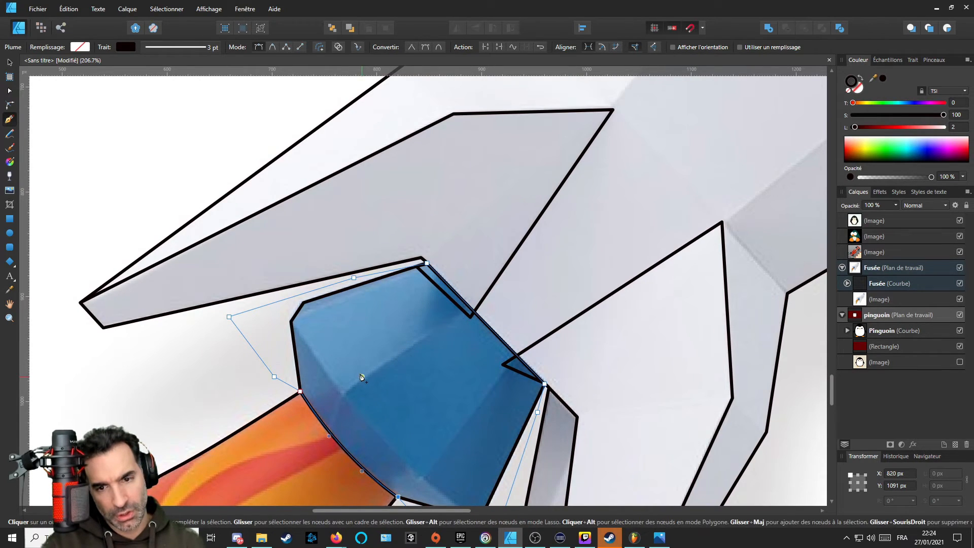
scroll(368, 358, down, 1)
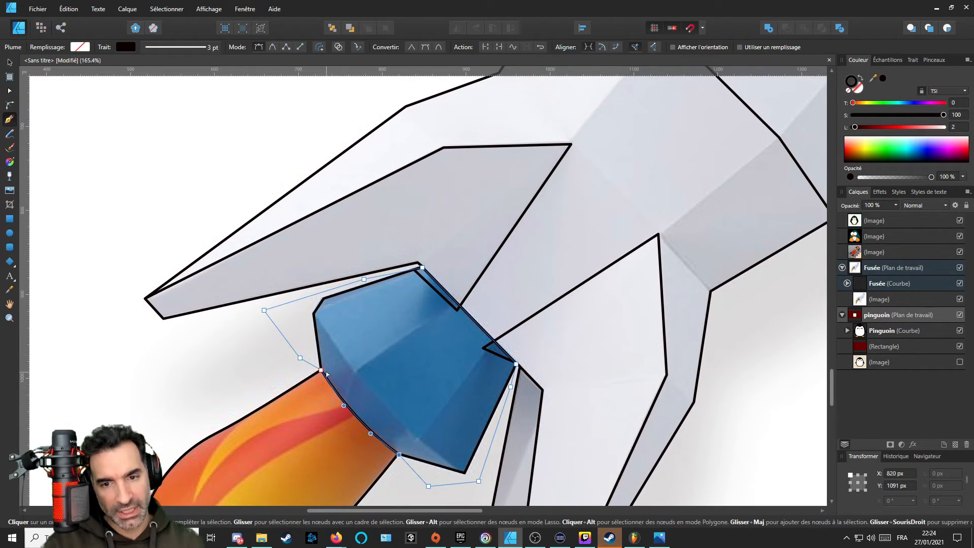
scroll(325, 365, up, 3)
click(325, 368)
scroll(325, 367, down, 4)
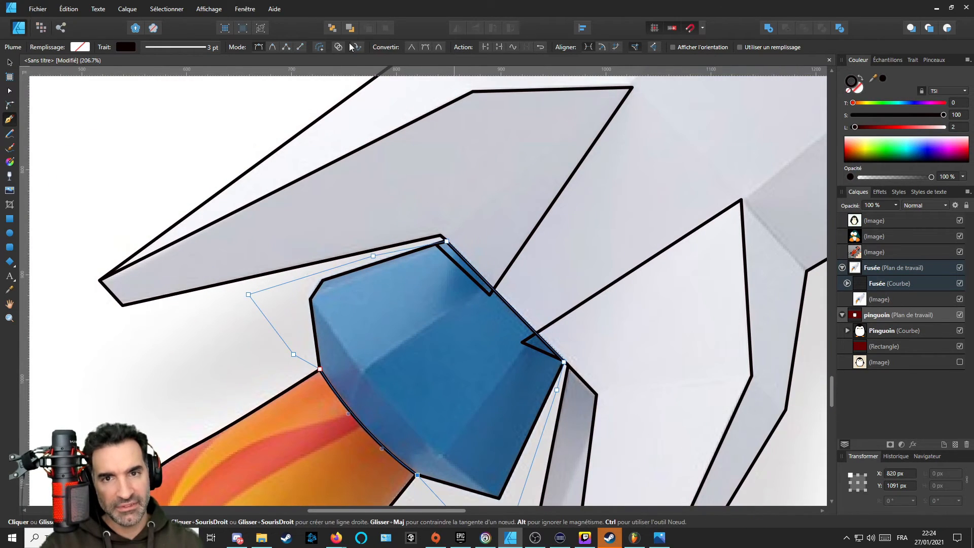
click(501, 47)
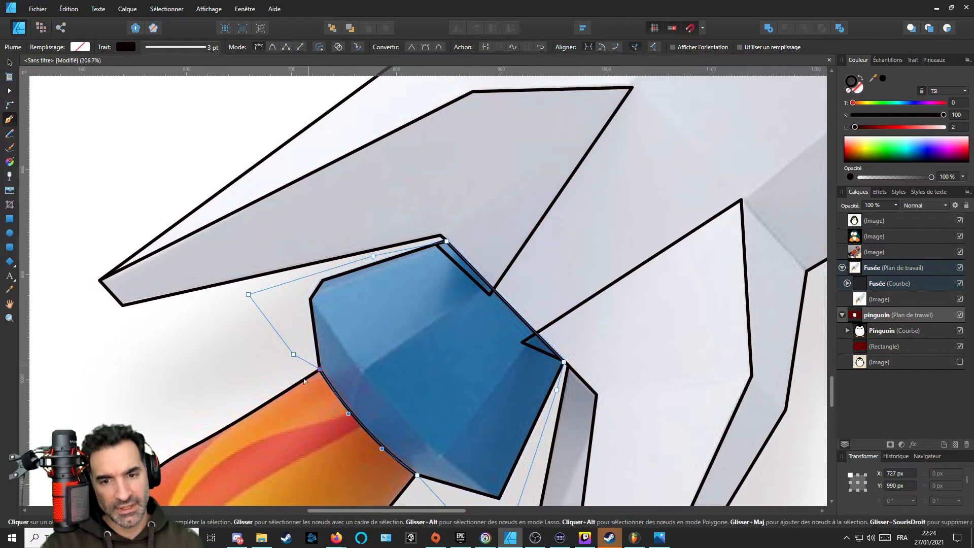
scroll(330, 366, up, 7)
key(a)
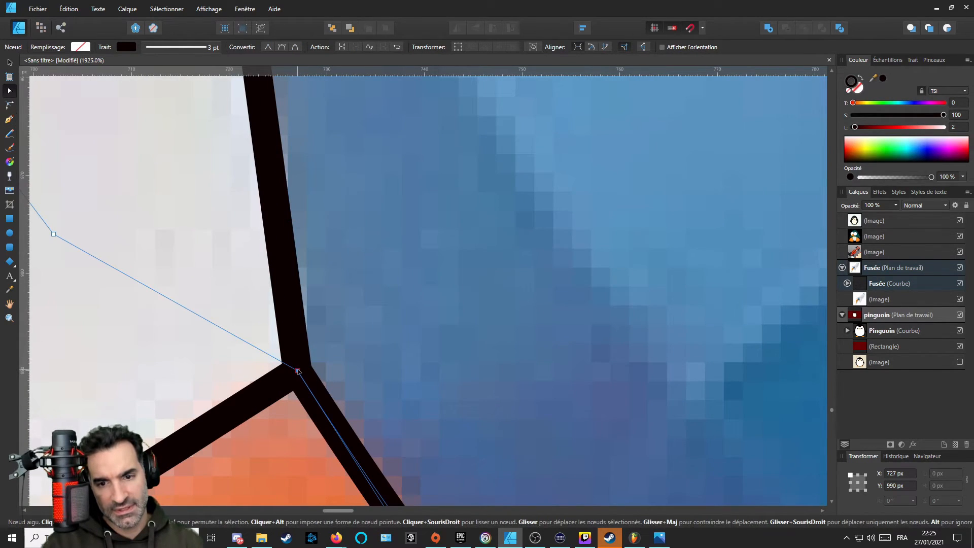
scroll(299, 373, down, 8)
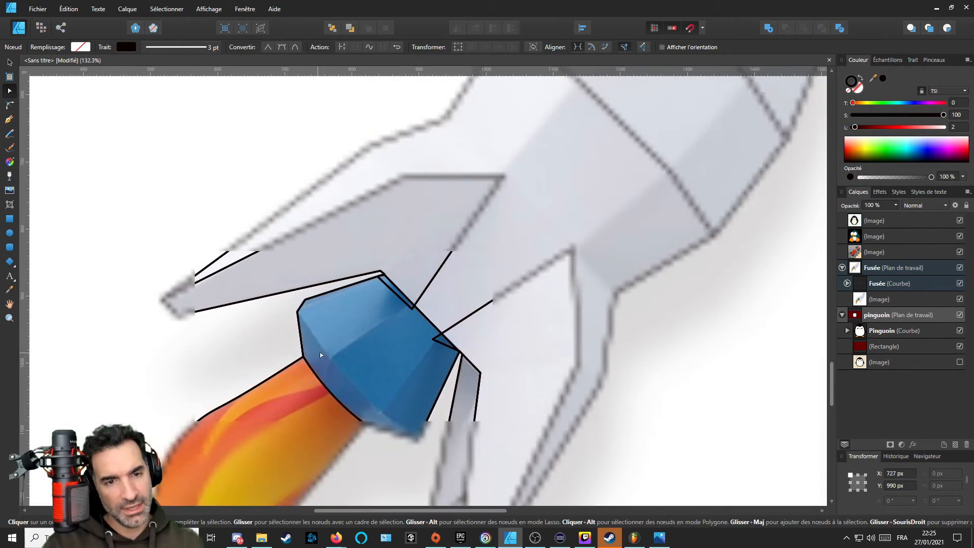
Trace the nozzle's upper facet line from the body edge beside the rear fin to the flame edge, bending its short end segment.
scroll(351, 327, up, 3)
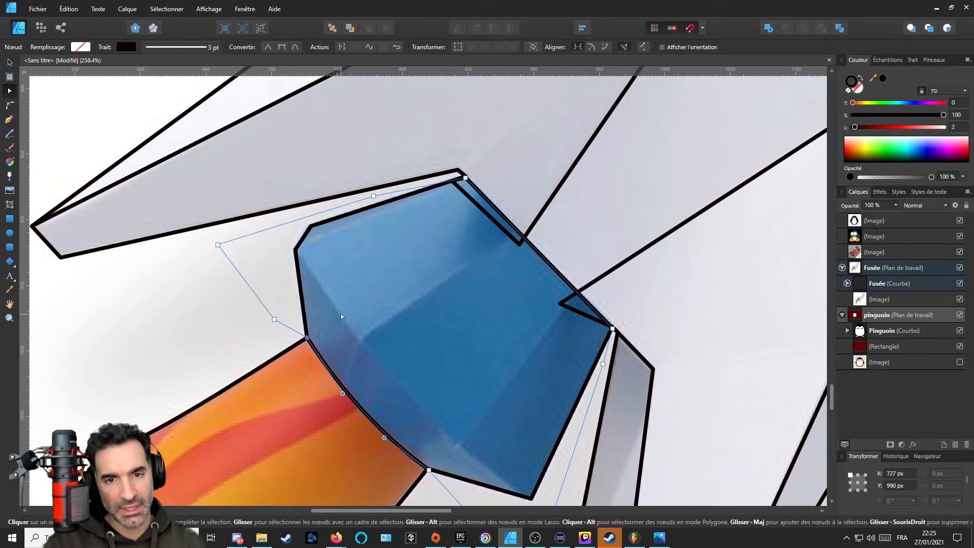
scroll(346, 306, down, 1)
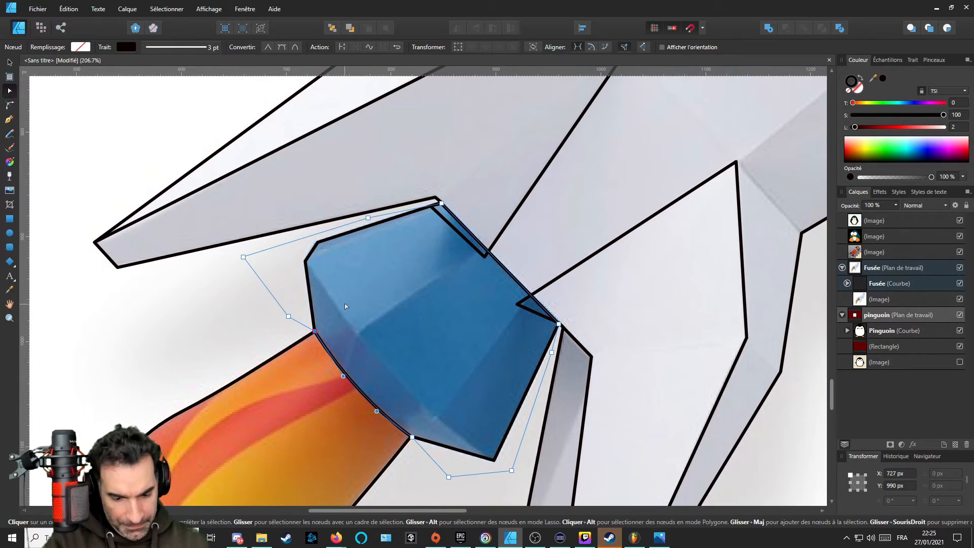
key(p)
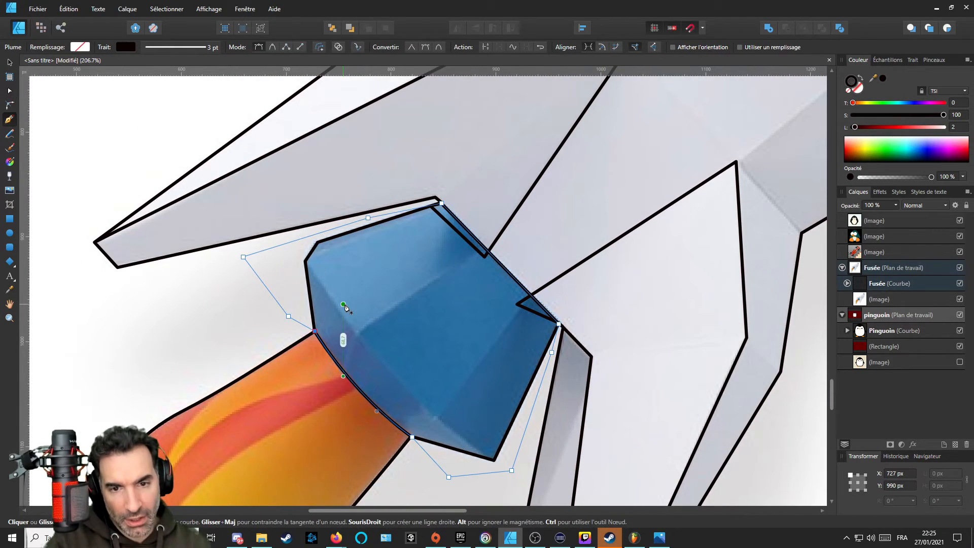
click(490, 247)
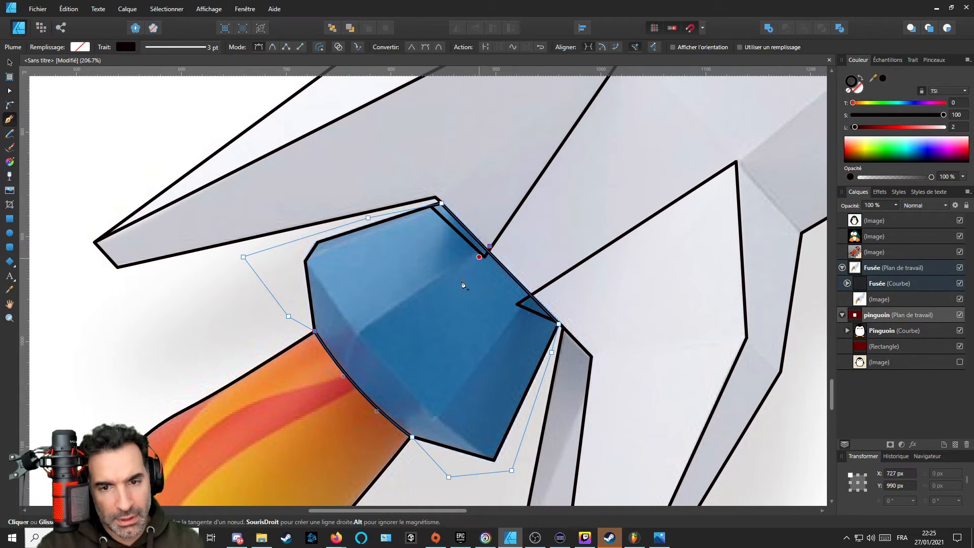
click(358, 339)
click(340, 379)
key(a)
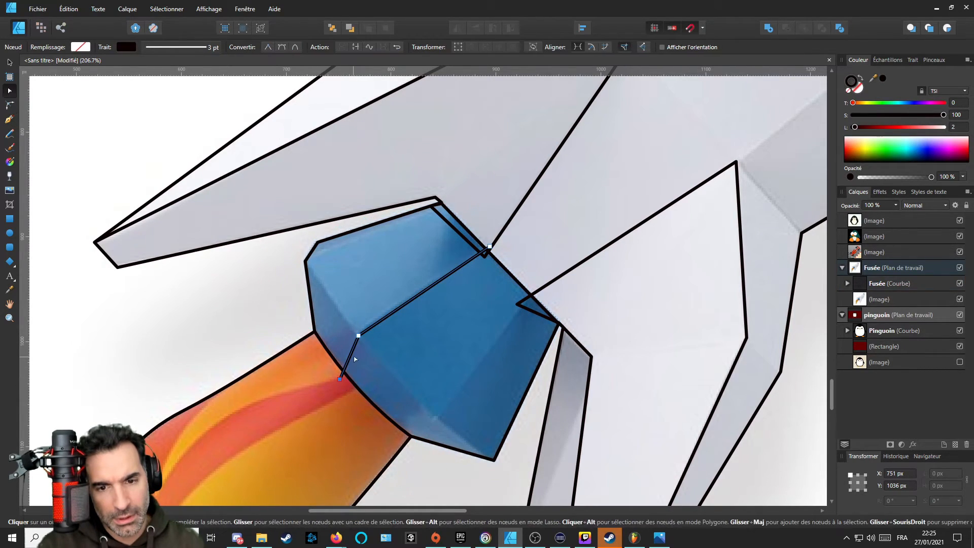
drag(351, 355, 348, 354)
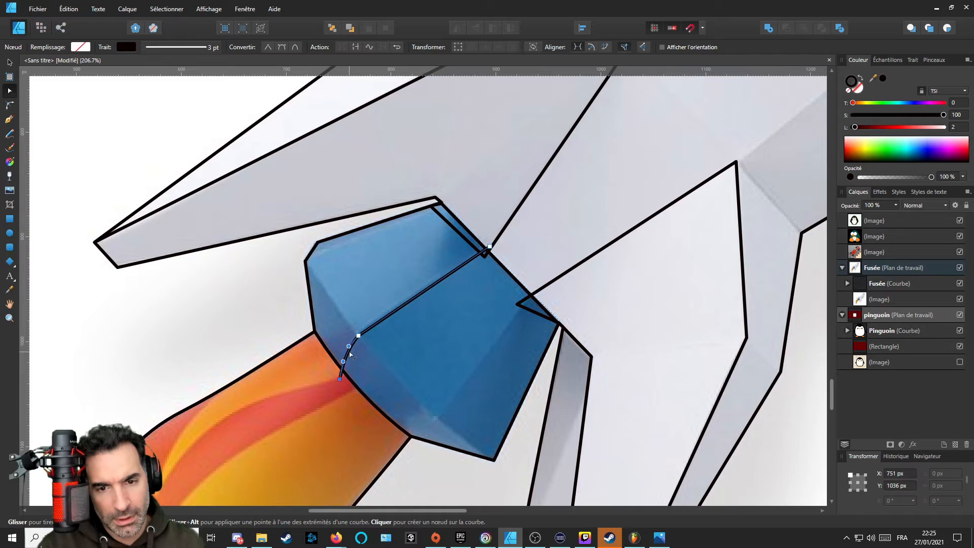
Loop the upper facet shape loosely around the nozzle's upper side, close it at the body edge and nest it inside the nozzle shape.
key(p)
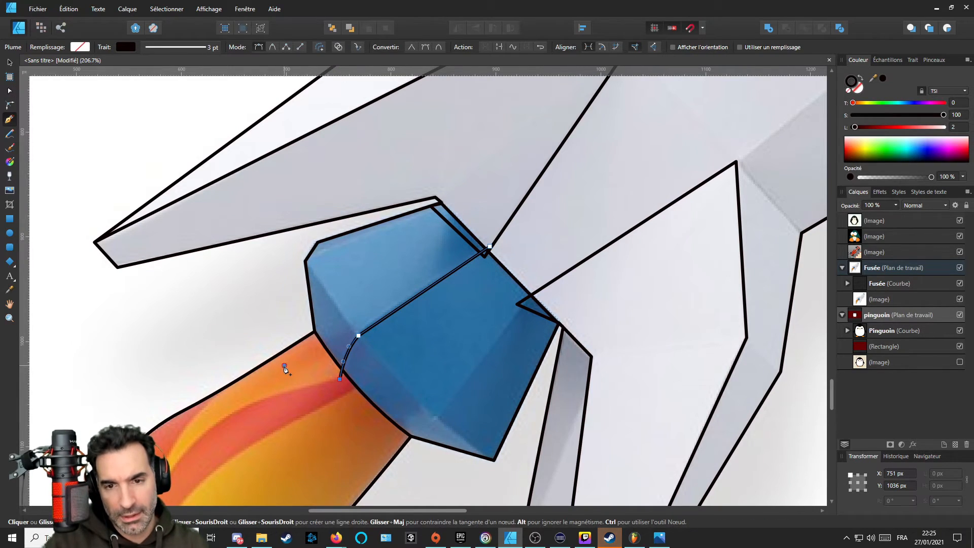
click(284, 365)
click(280, 277)
click(313, 228)
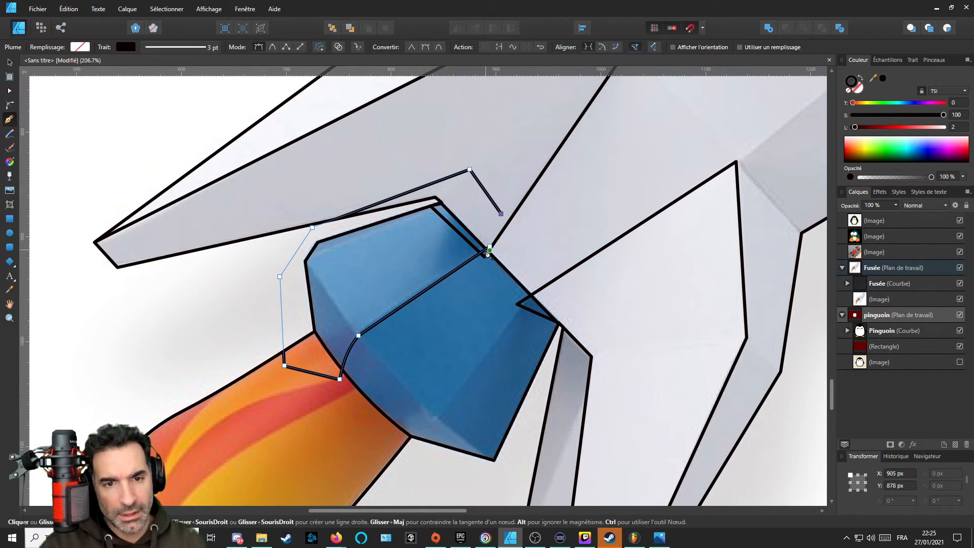
ctrl+click(471, 266)
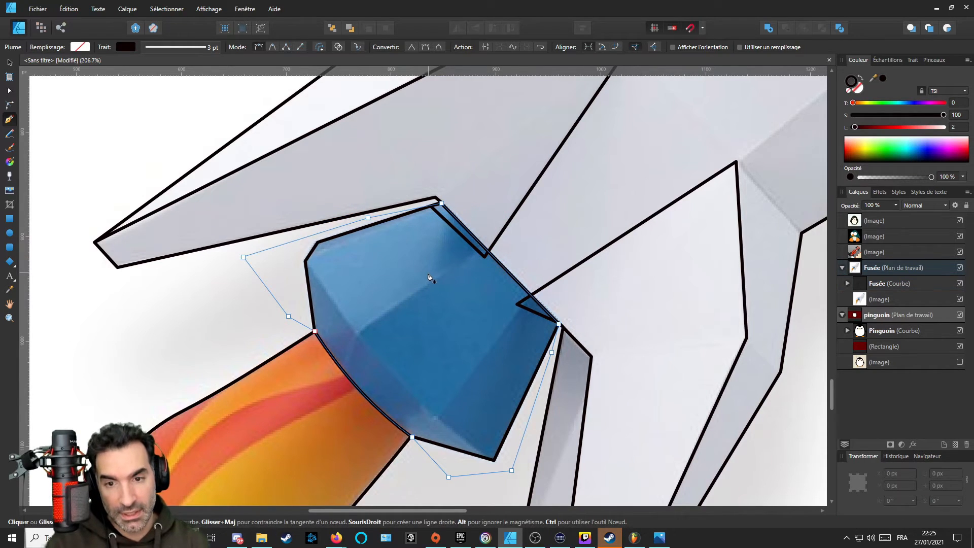
key(Escape)
Trace the lower facet from the front fin junction to about X 845, Y 1073 px and on to the nozzle corner at X 897, Y 1114 px.
scroll(406, 292, down, 3)
scroll(397, 300, up, 5)
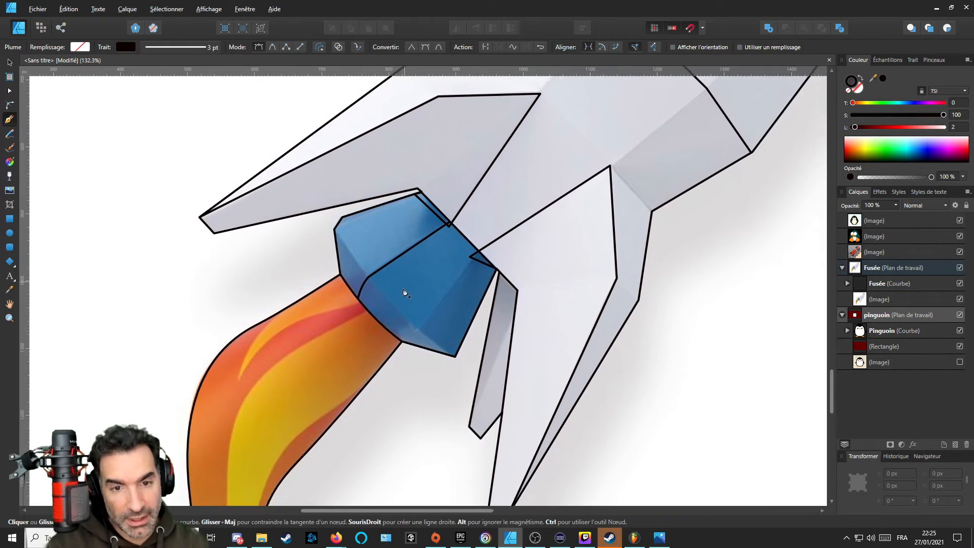
ctrl+click(504, 268)
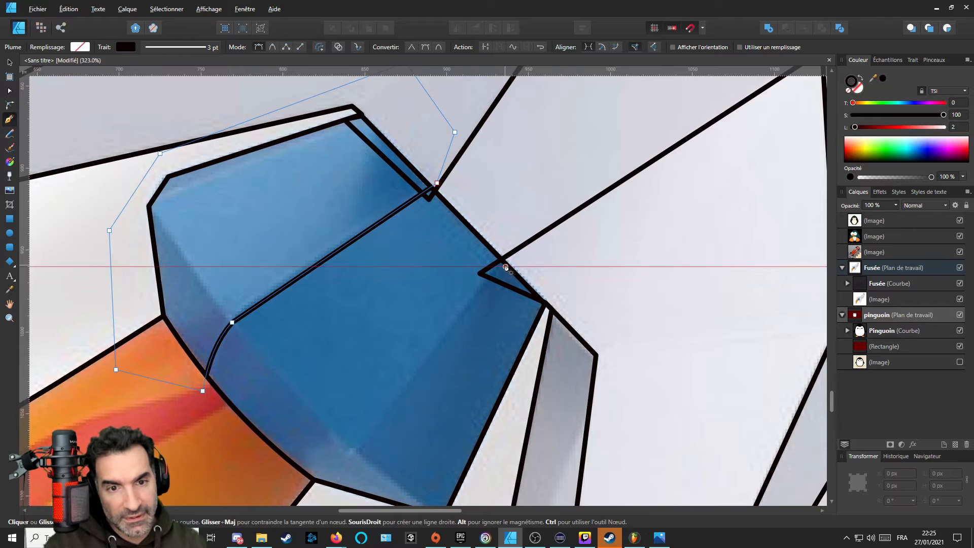
click(503, 261)
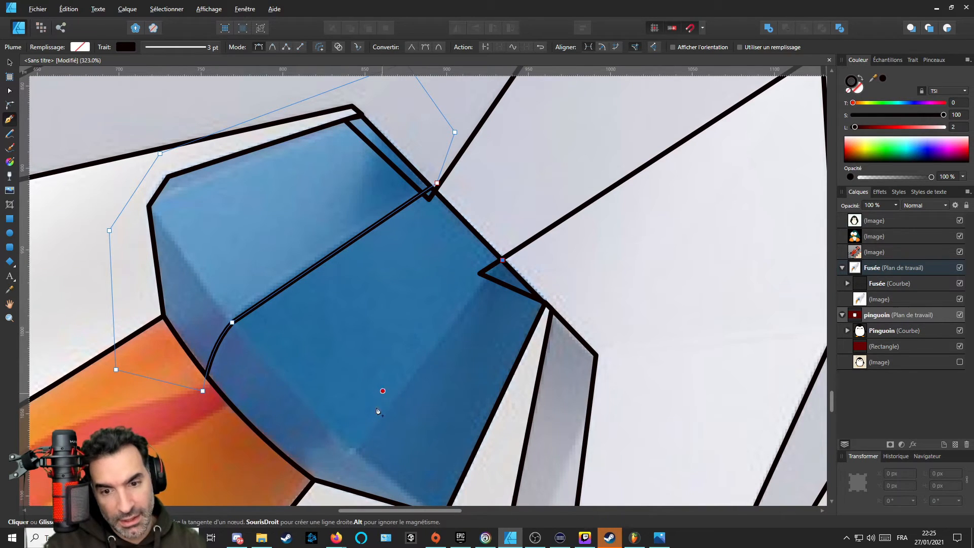
click(357, 452)
scroll(358, 446, down, 3)
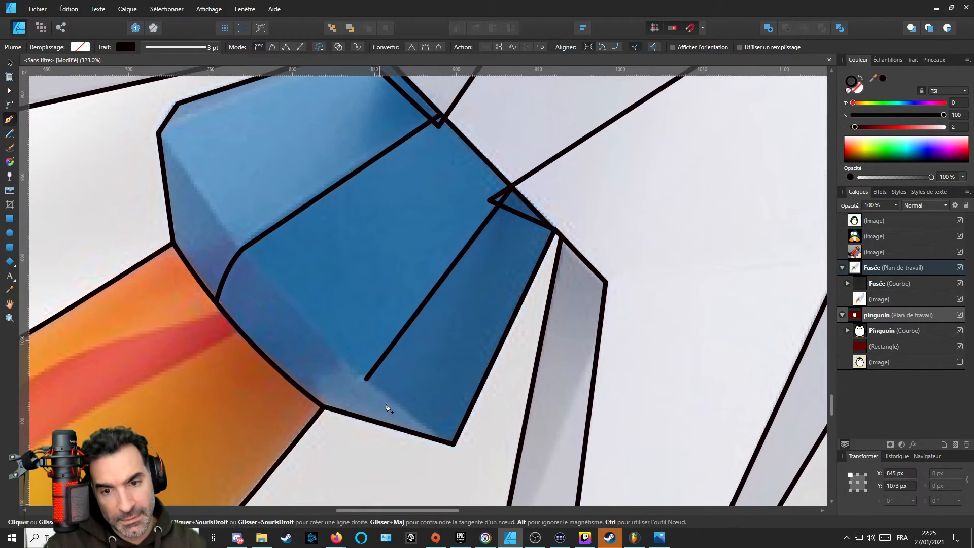
click(461, 444)
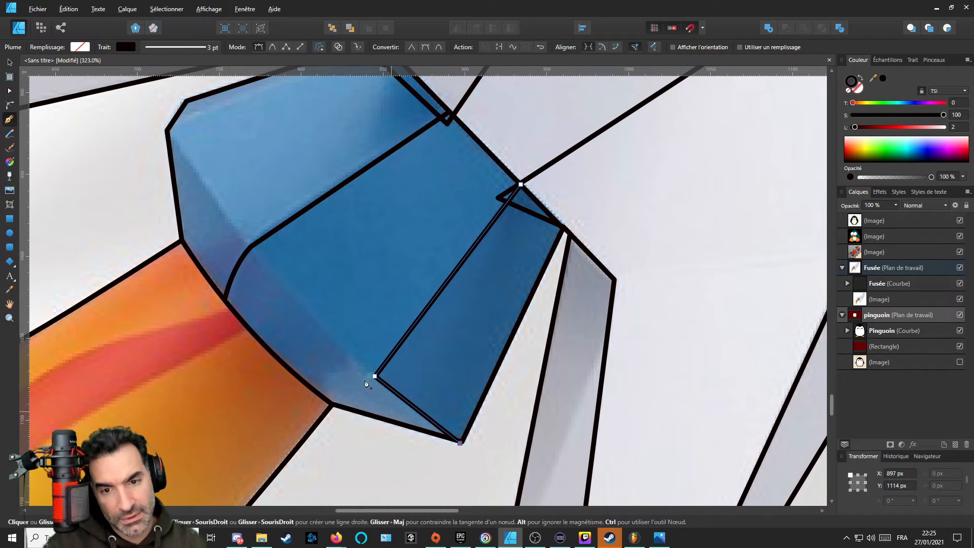
Loop the lower facet shape outside the nozzle past the fin side and close it at its starting point on the fin junction.
scroll(317, 325, down, 5)
scroll(345, 335, up, 5)
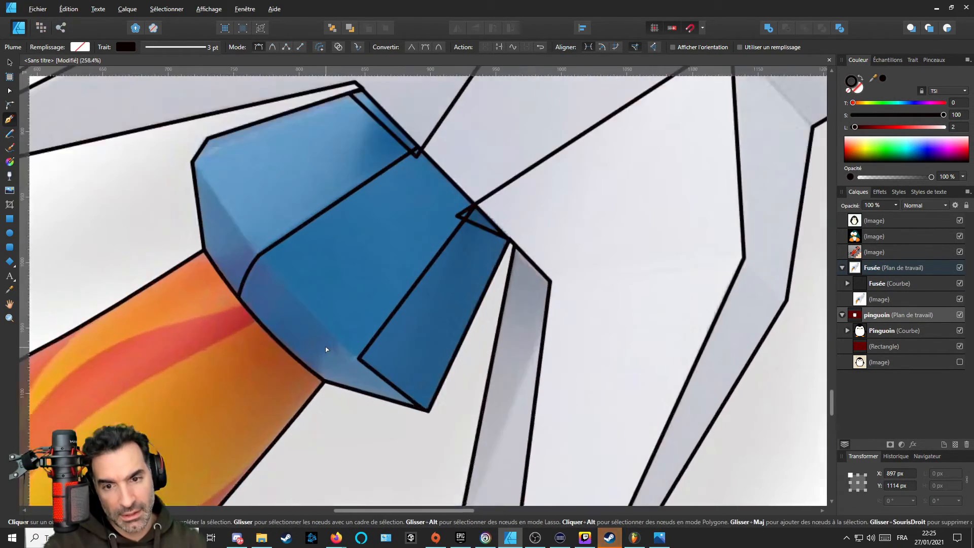
scroll(347, 335, down, 4)
scroll(427, 393, up, 3)
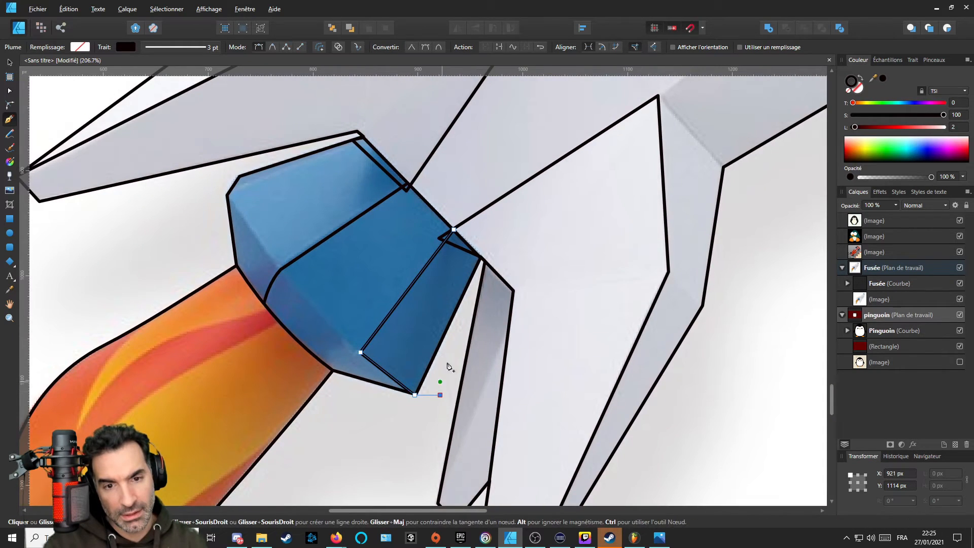
click(454, 229)
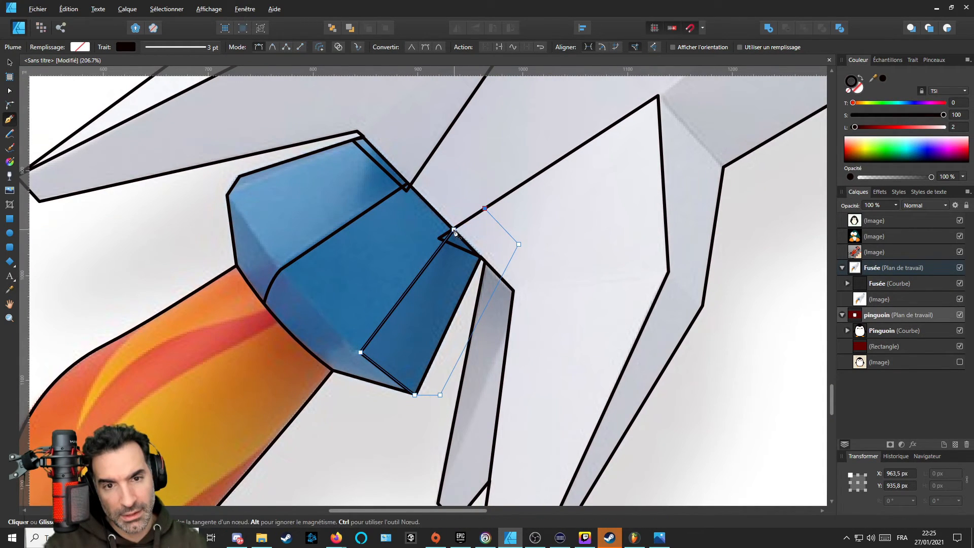
Draw the nozzle rim shape with a straight edge between its two outer corners, looping over the flame and closing at about X 719, Y 918 px.
scroll(426, 334, down, 3)
scroll(425, 333, up, 4)
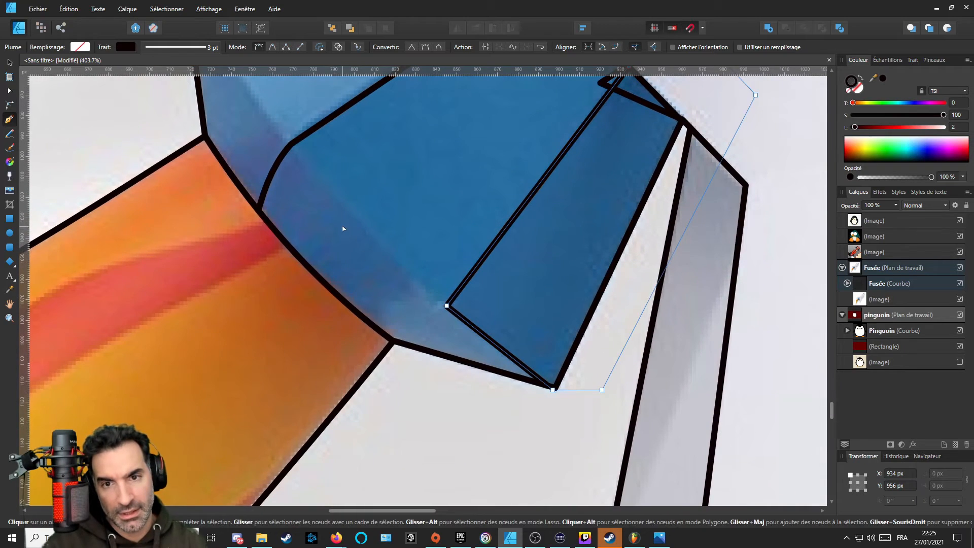
scroll(342, 227, down, 3)
click(293, 152)
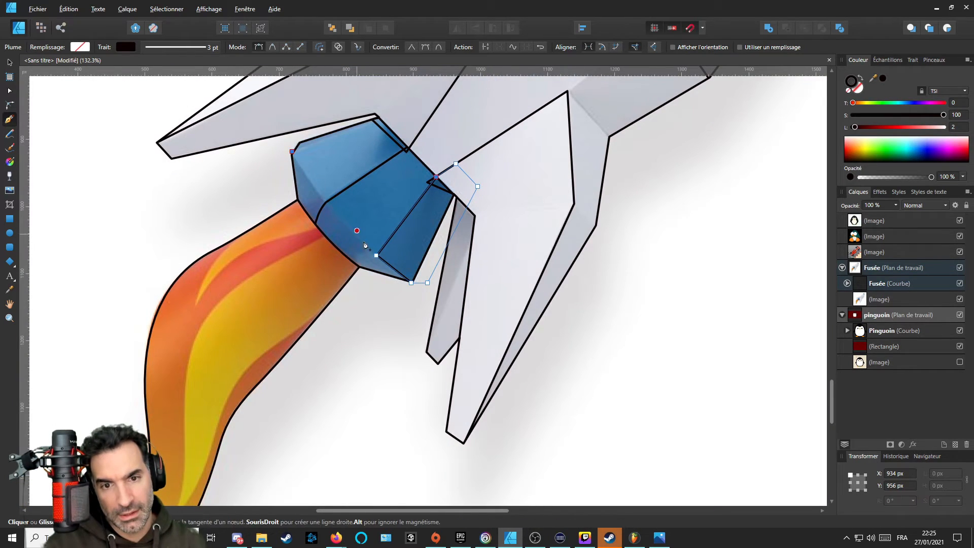
drag(411, 283, 412, 308)
drag(317, 283, 271, 163)
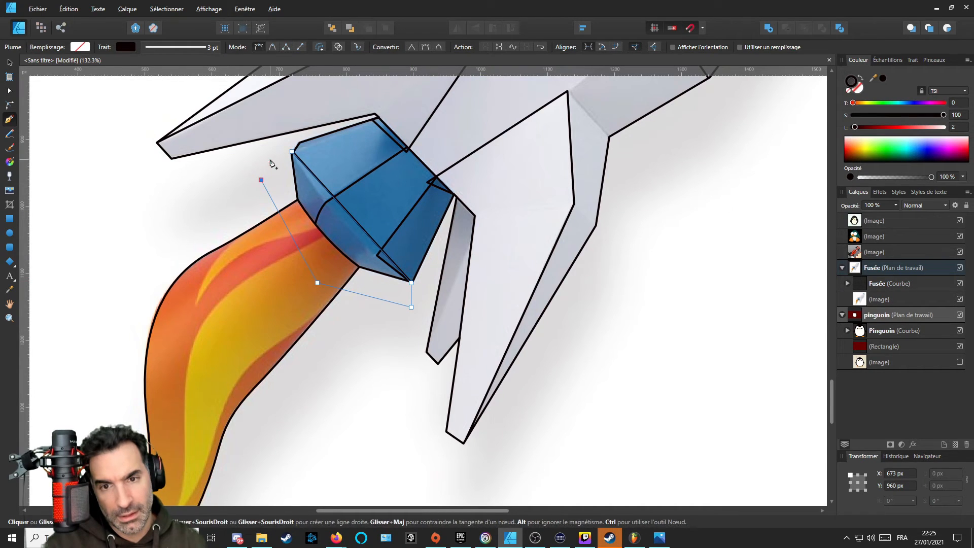
Bend the rim shape's straight edge toward the flame so it runs through the corners of both facet lines.
scroll(346, 212, up, 5)
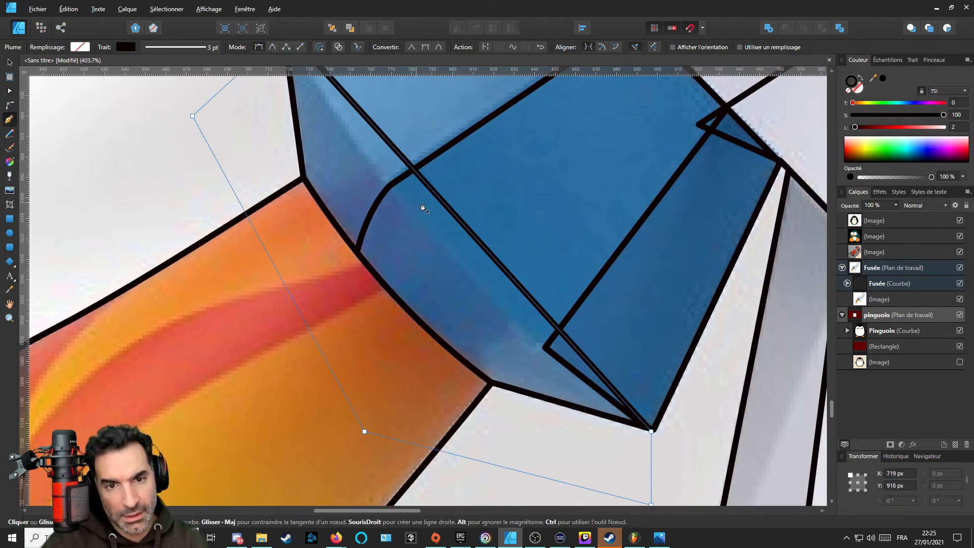
key(a)
drag(452, 213, 431, 238)
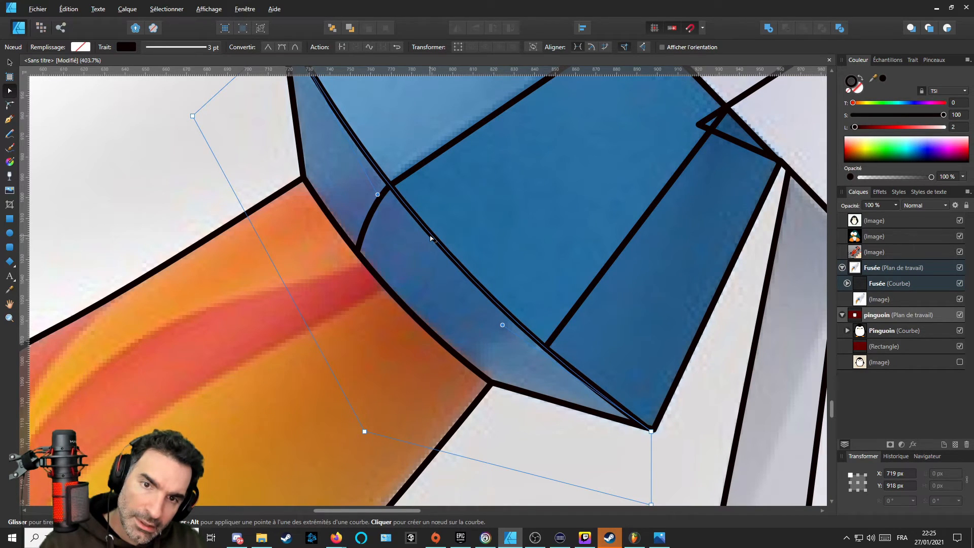
scroll(409, 320, down, 5)
scroll(485, 297, up, 5)
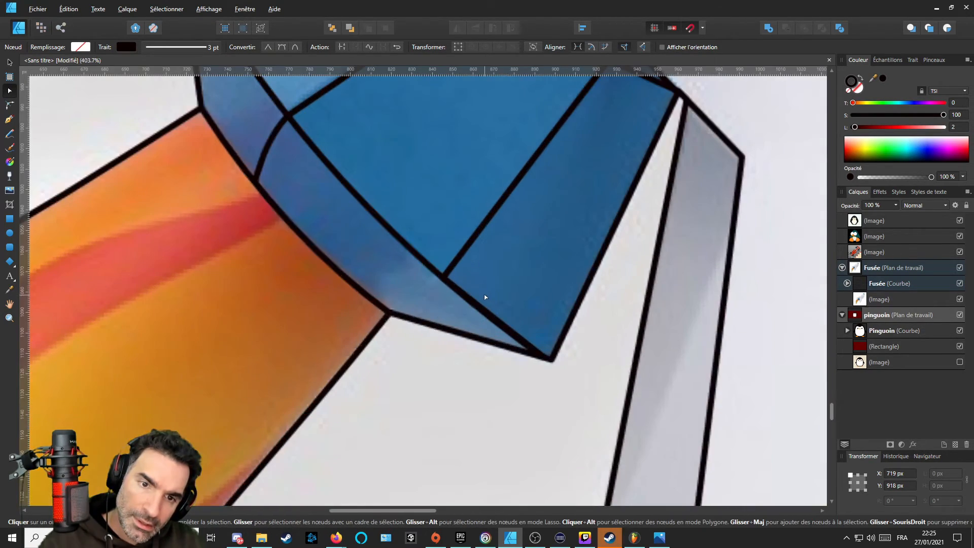
Add a node to the lower facet's rim edge, move it past the flame edge to about X 791, Y 1088 px and curve the segment.
scroll(485, 298, up, 3)
scroll(472, 315, down, 2)
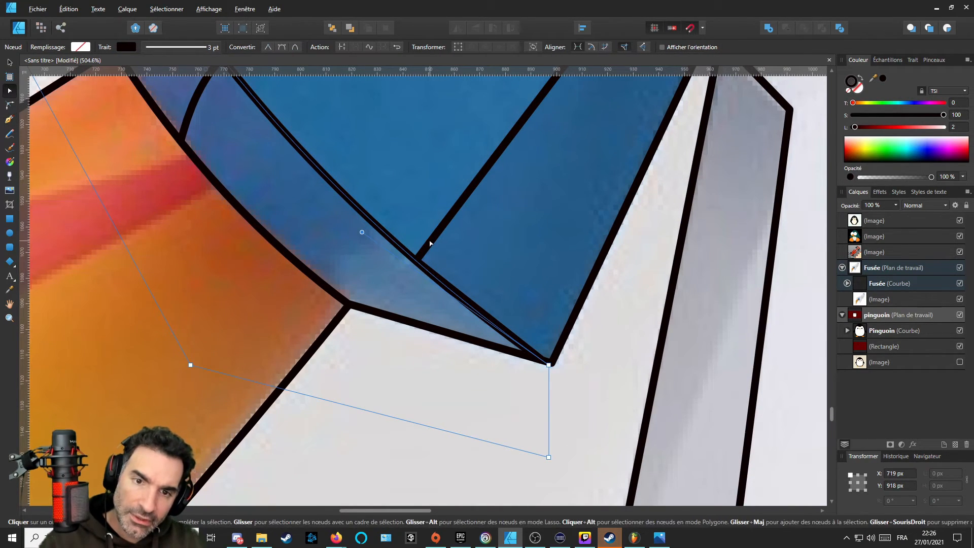
click(416, 260)
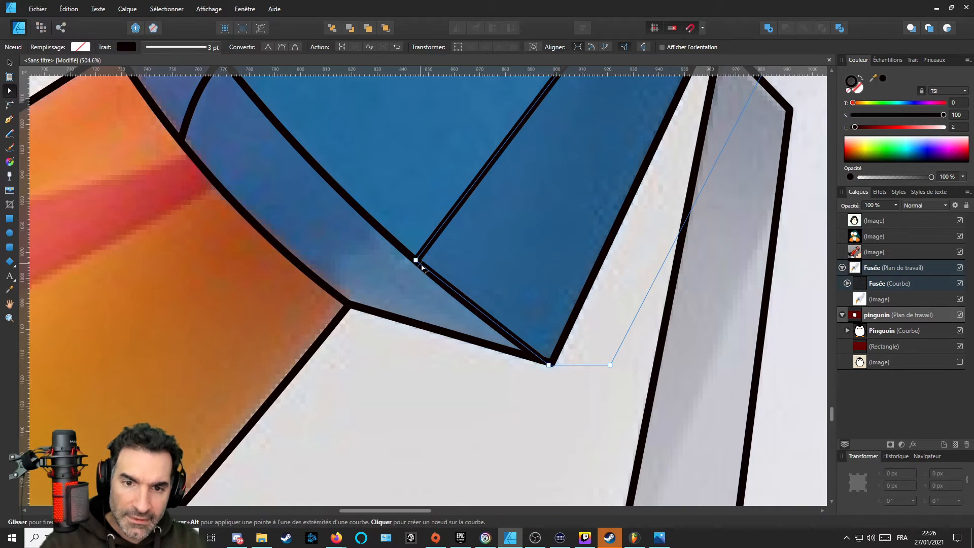
click(426, 268)
drag(398, 283, 277, 301)
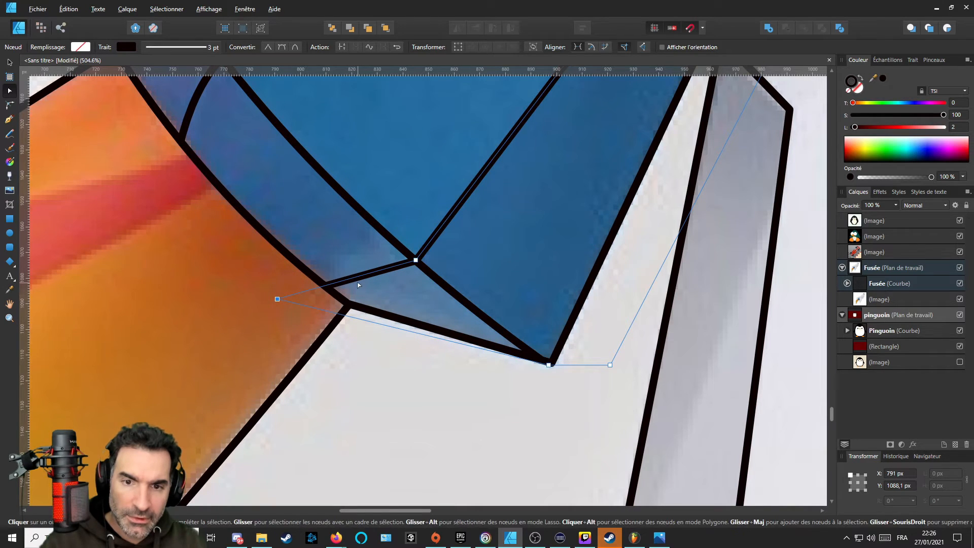
drag(350, 279, 358, 288)
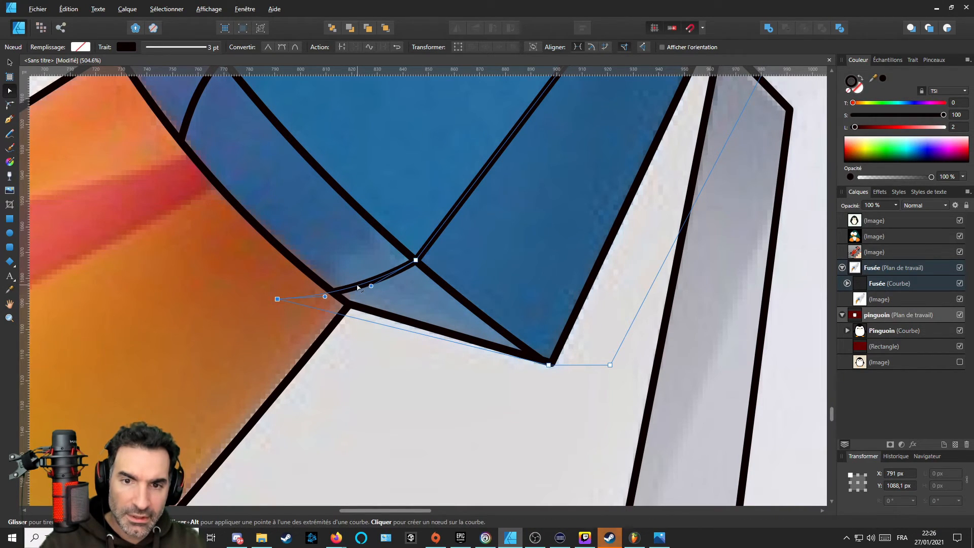
Check the nozzle's facet lines, curved rim and junctions with the flame and fins at several magnifications.
scroll(355, 294, down, 5)
scroll(353, 314, down, 2)
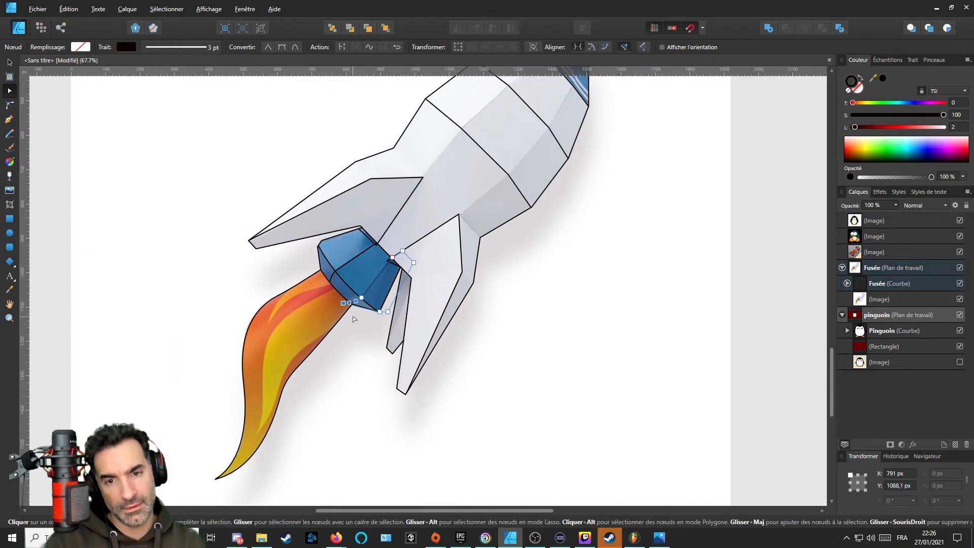
scroll(361, 305, up, 8)
scroll(419, 305, down, 6)
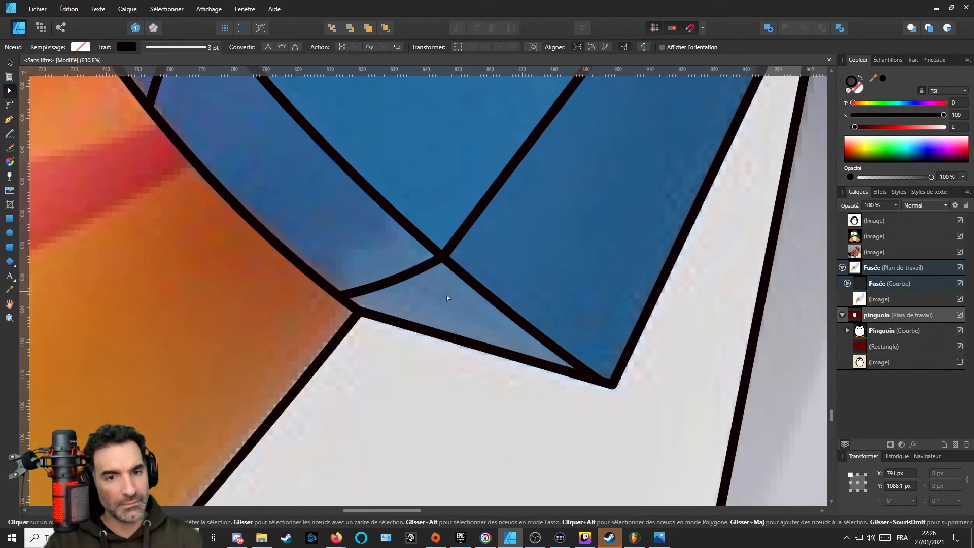
click(398, 240)
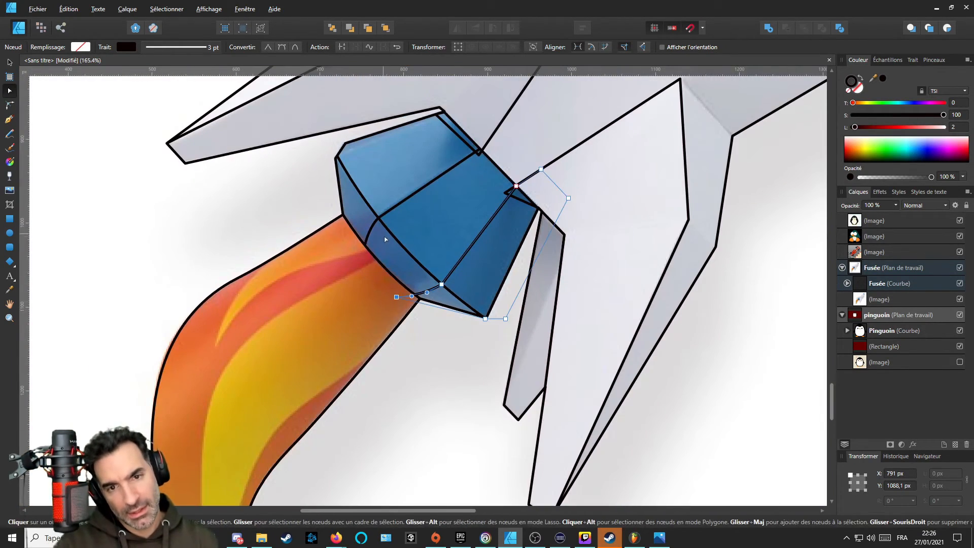
click(441, 178)
click(449, 210)
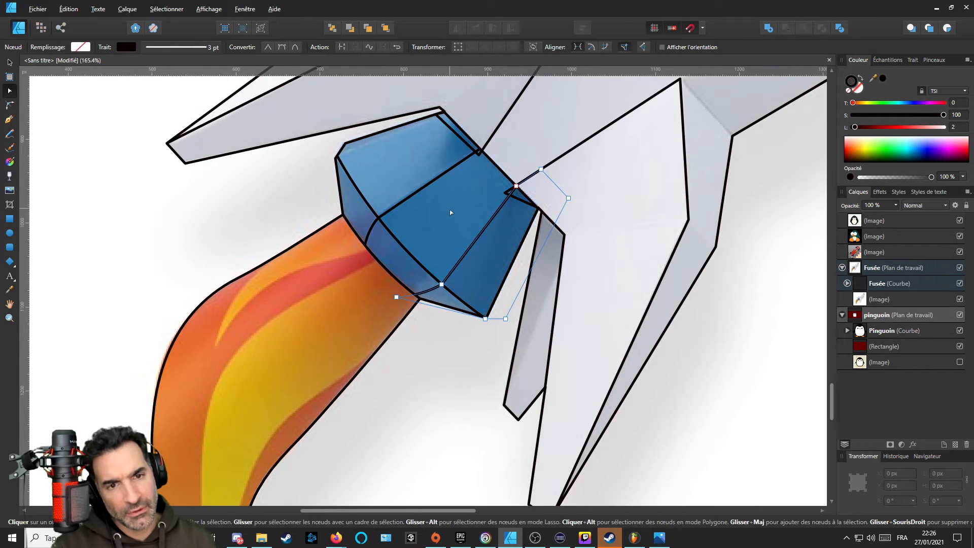
scroll(354, 324, down, 4)
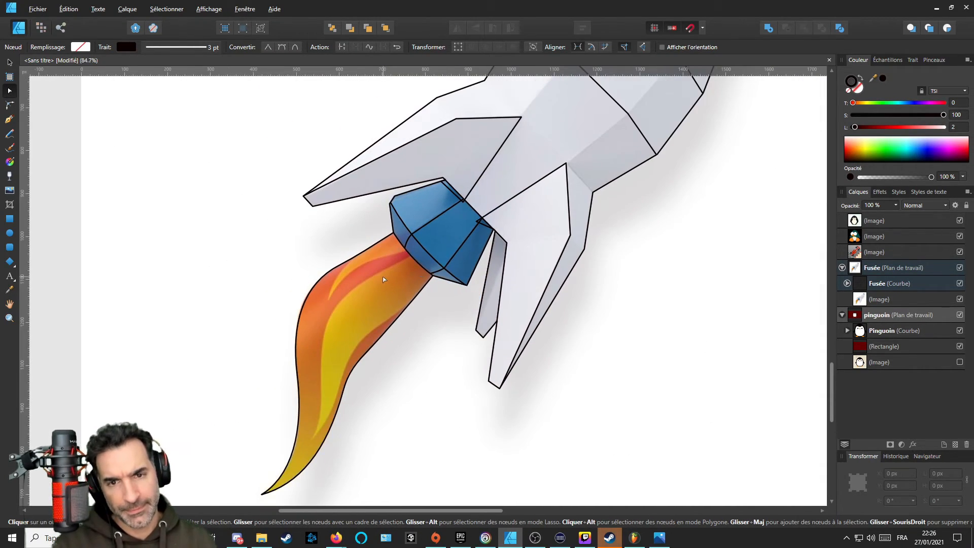
scroll(356, 272, up, 1)
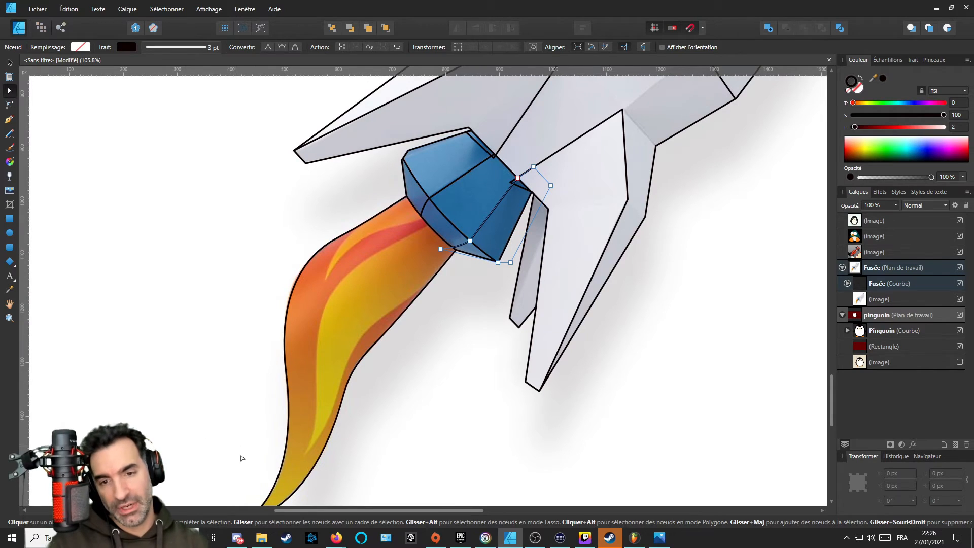
scroll(490, 287, up, 1)
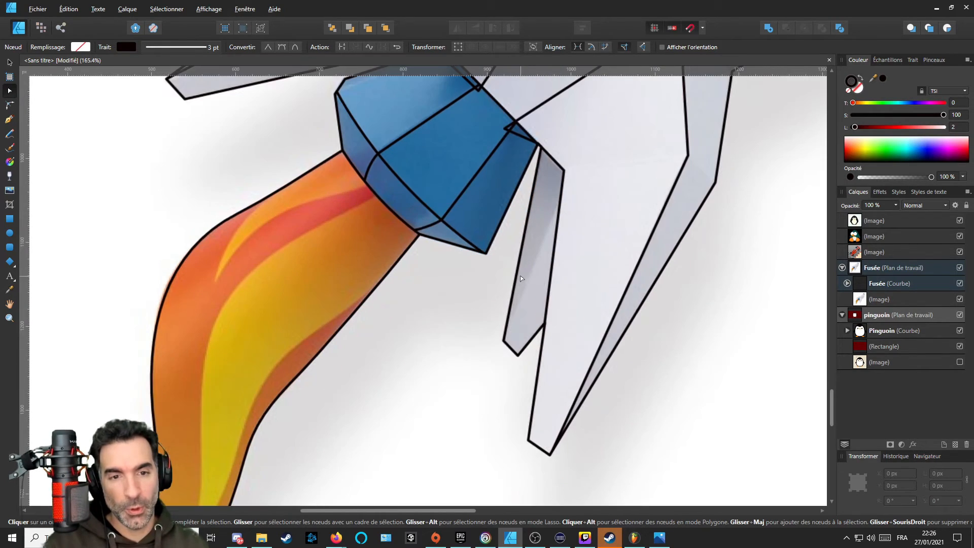
scroll(451, 256, down, 2)
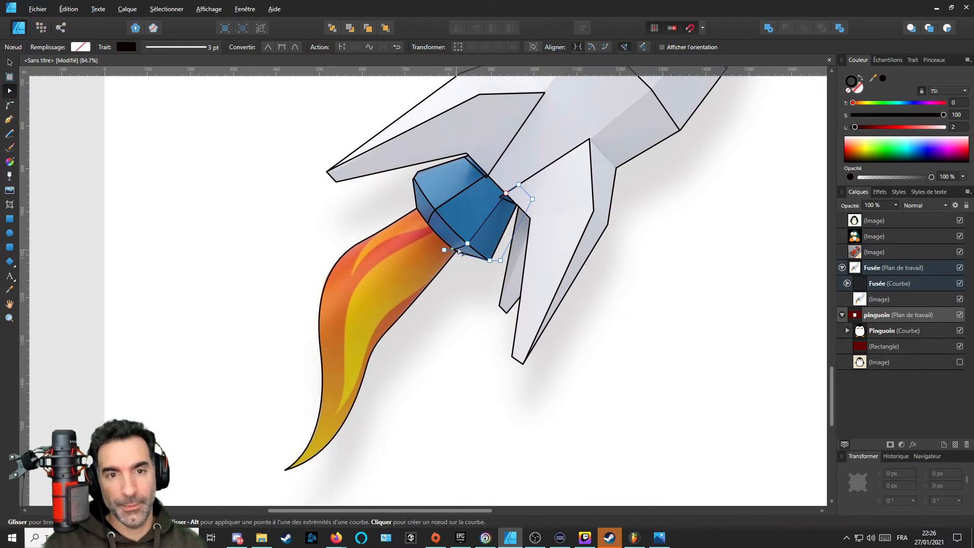
Draw a closed shading shape on the small rear fin from about X 992, Y 1039 px to X 905, Y 1218 px, looping around its upper end.
scroll(527, 249, up, 2)
scroll(513, 228, up, 2)
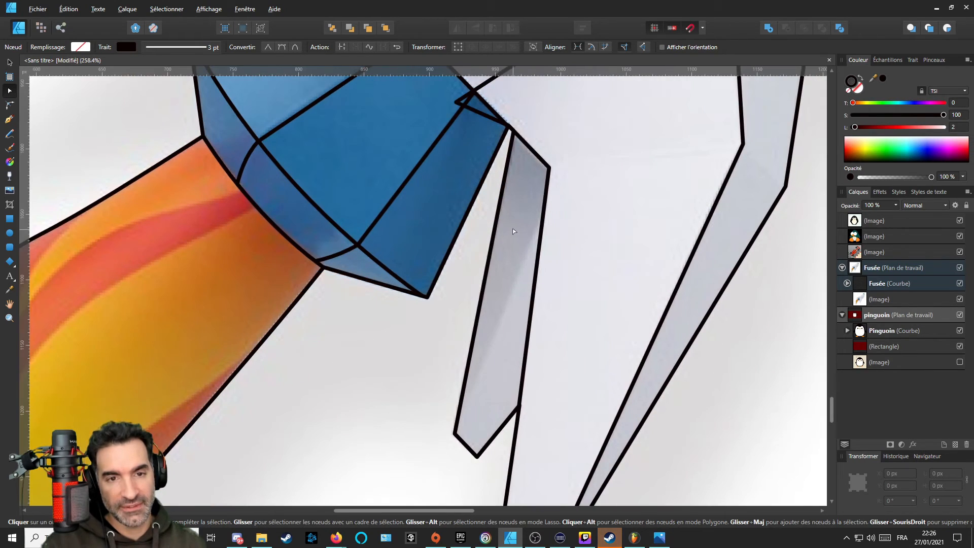
key(p)
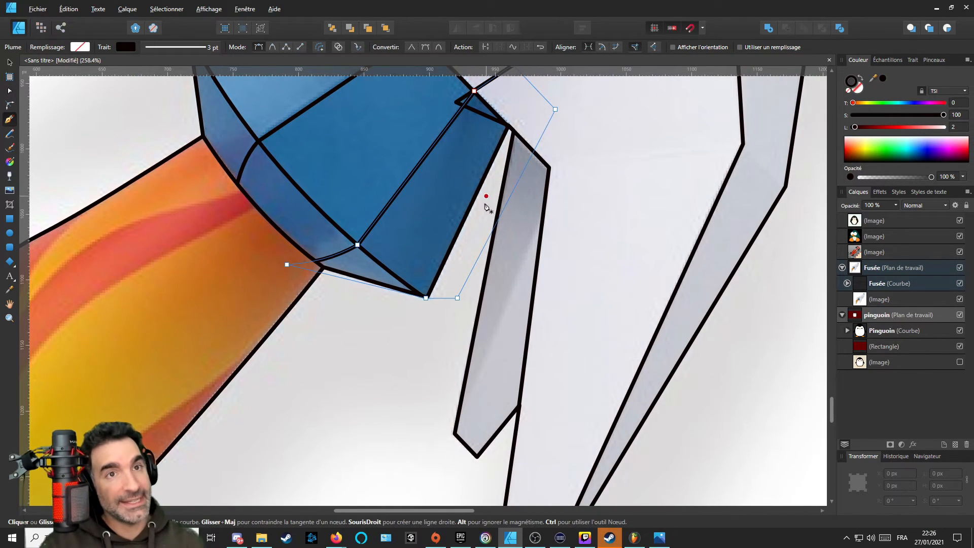
scroll(497, 278, up, 1)
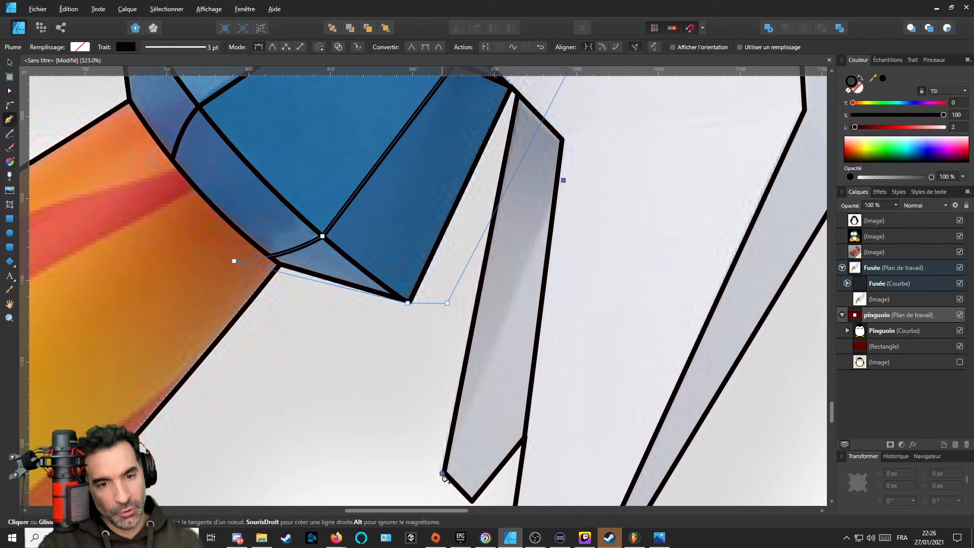
drag(443, 474, 421, 474)
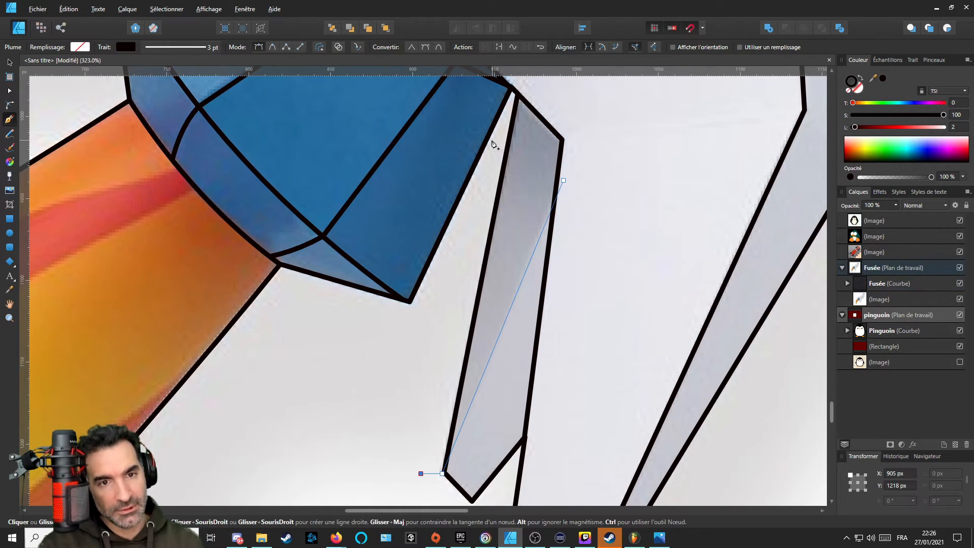
scroll(490, 155, up, 2)
drag(515, 96, 557, 117)
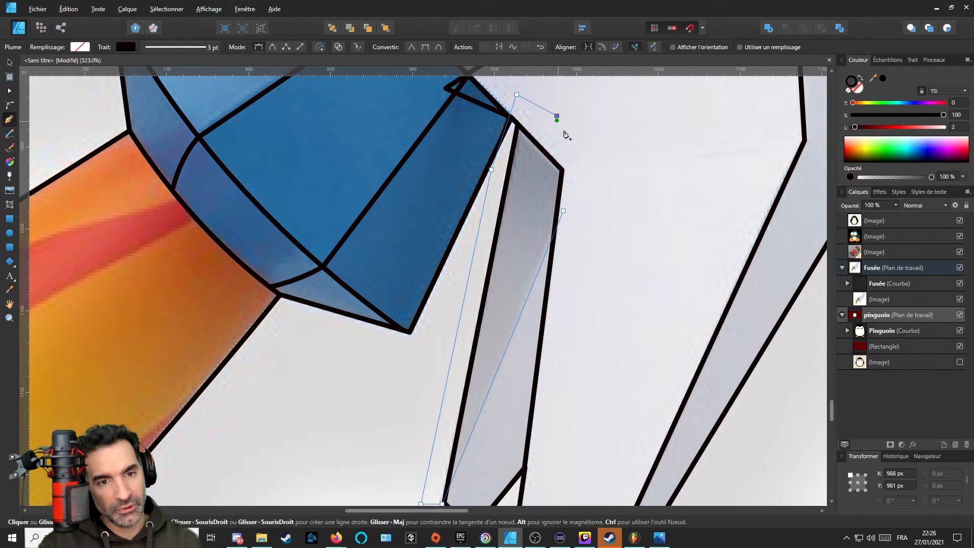
drag(564, 211, 567, 259)
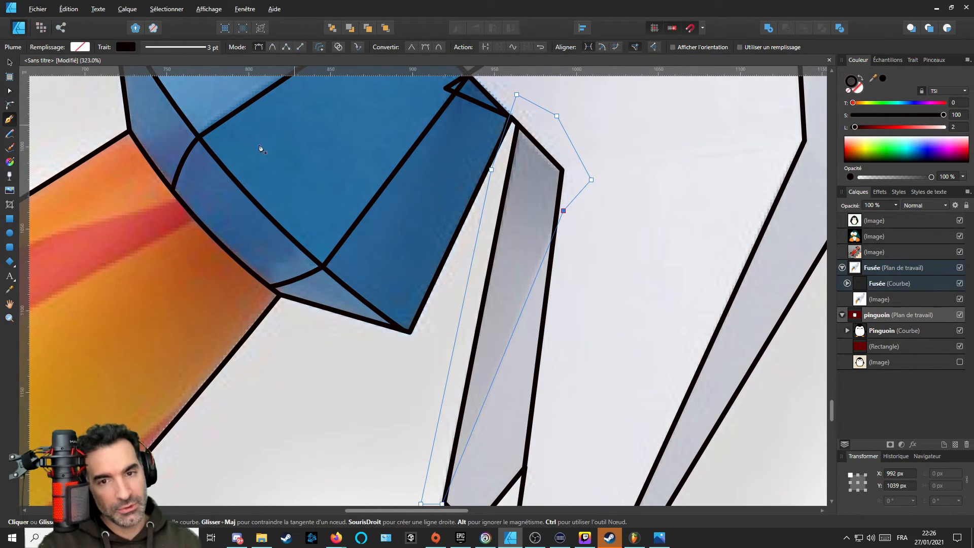
Cut the small rear fin's shading shape and paste it inside the Fusée curve so the outline clips it.
scroll(542, 248, down, 1)
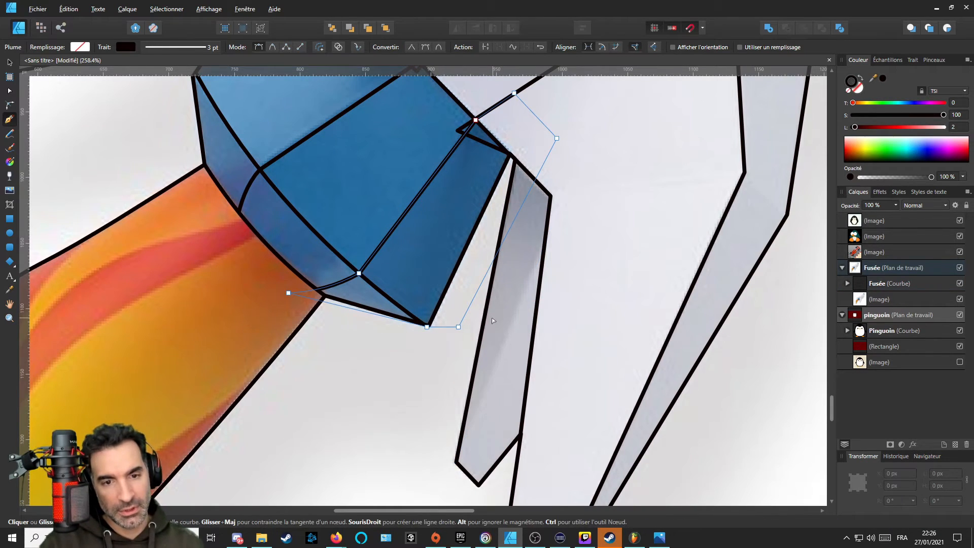
key(a)
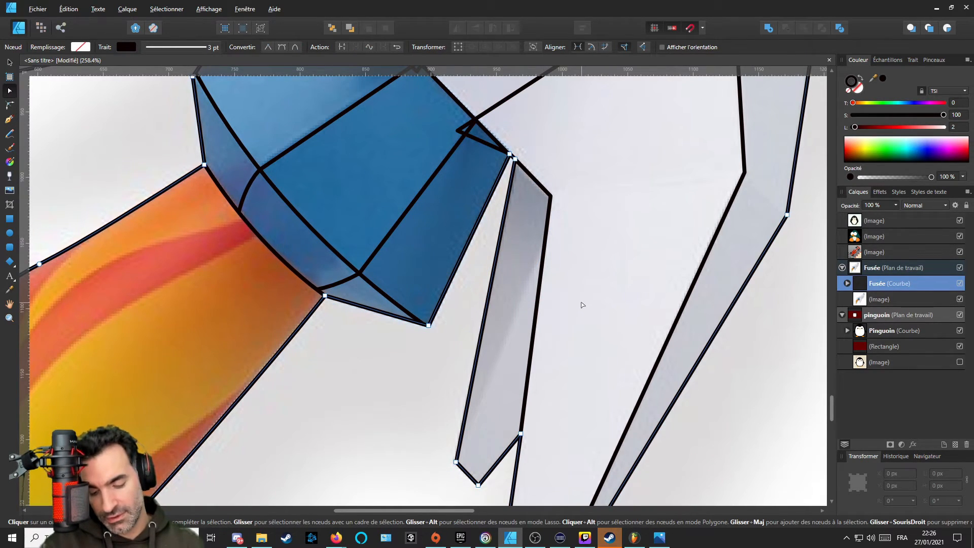
key(ctrl+v)
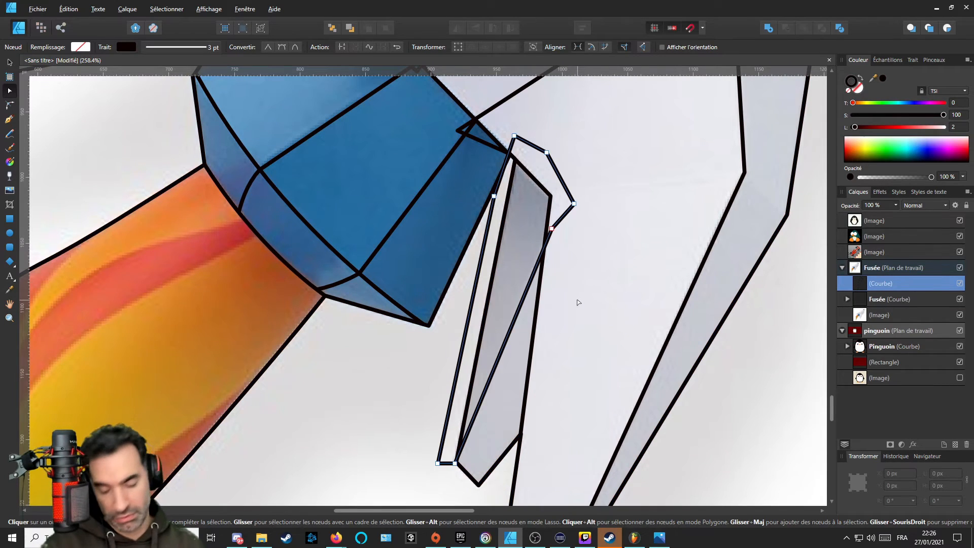
key(ctrl+z)
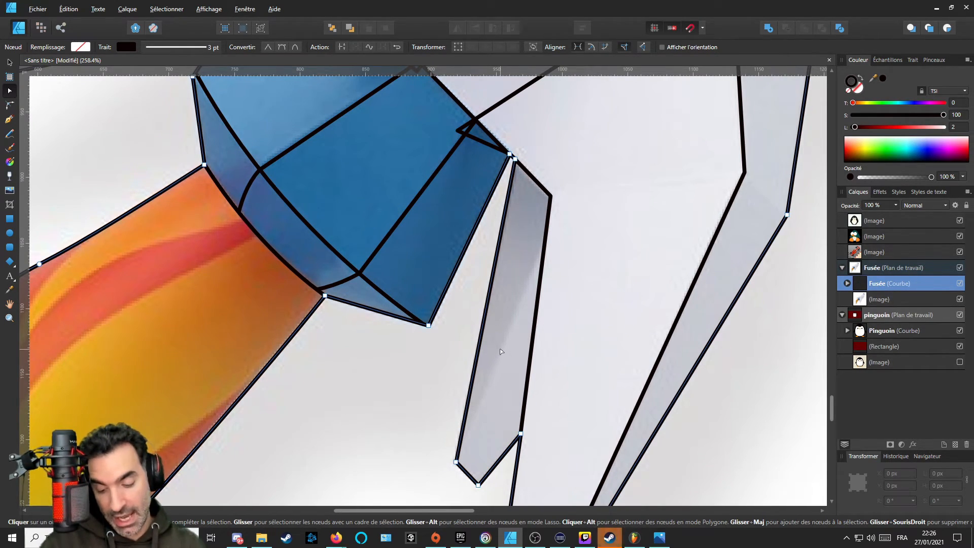
key(ctrl+v)
scroll(502, 350, down, 2)
scroll(544, 251, up, 2)
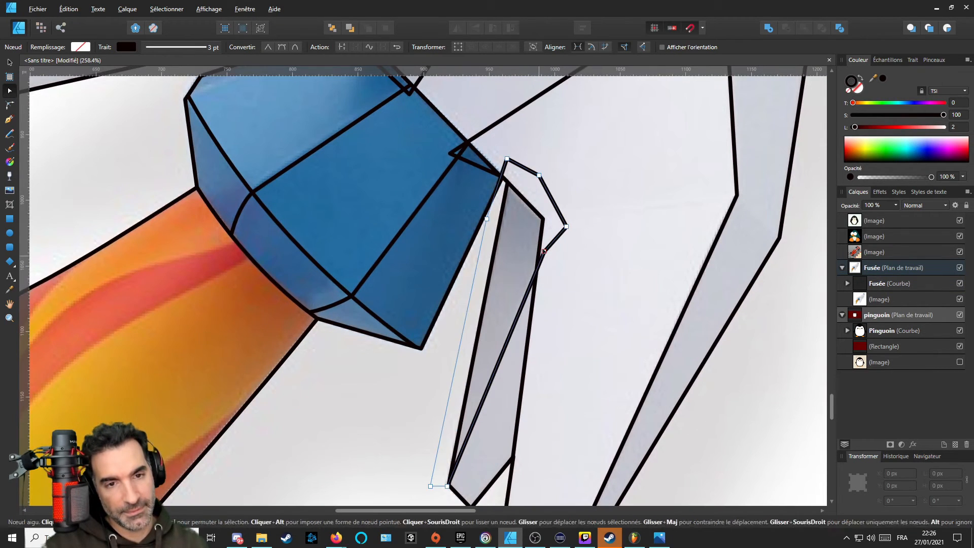
Select the large front fin's shape overlapping the small rear fin.
scroll(544, 251, down, 2)
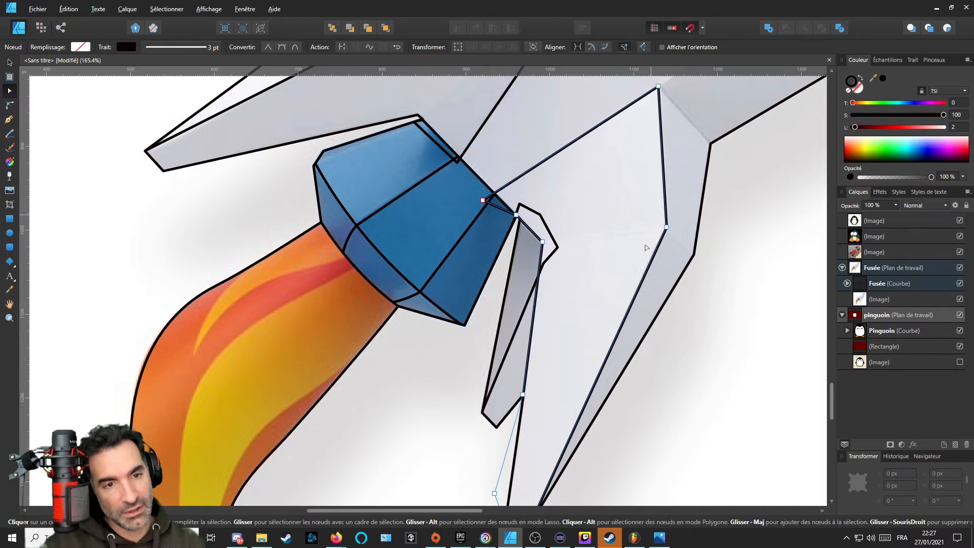
click(537, 379)
scroll(537, 378, down, 2)
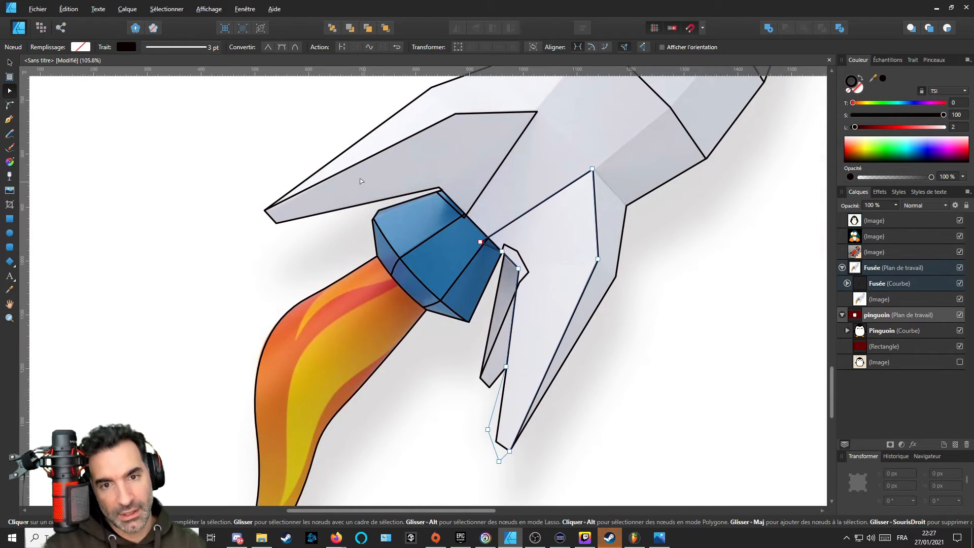
Draw a closed, straight-edged Pen shape with nodes at the small orange flame streak's tip, the nozzle edge and just outside the rocket outline.
scroll(360, 180, up, 2)
scroll(359, 180, down, 2)
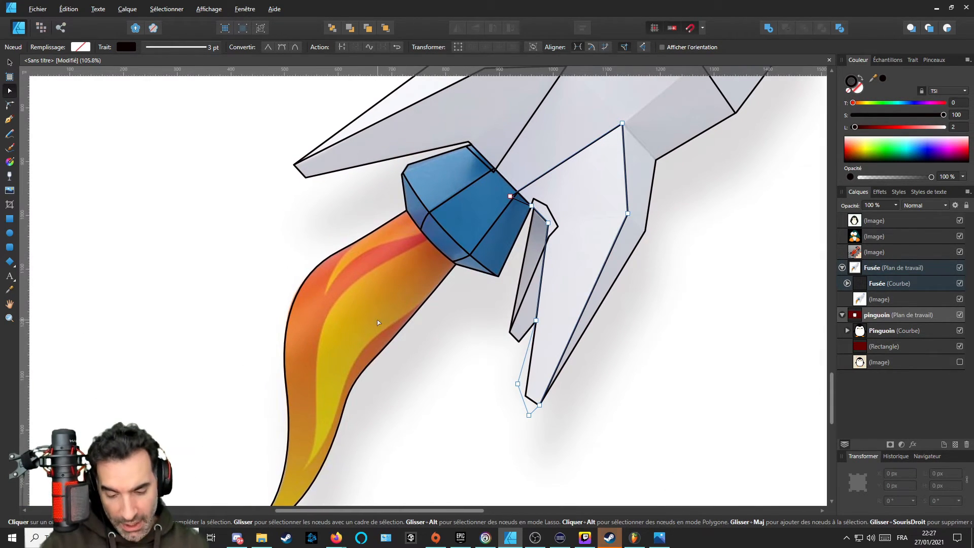
click(402, 337)
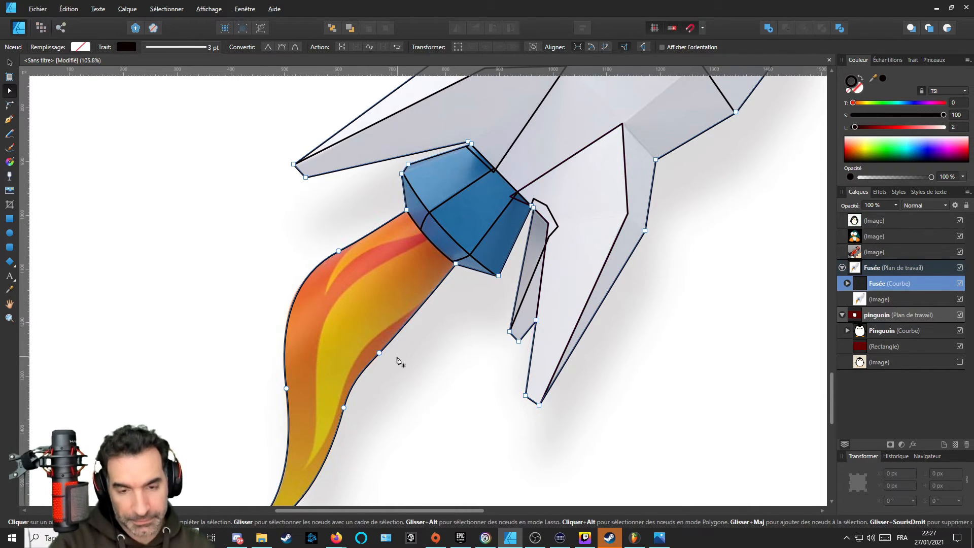
key(p)
scroll(400, 239, up, 3)
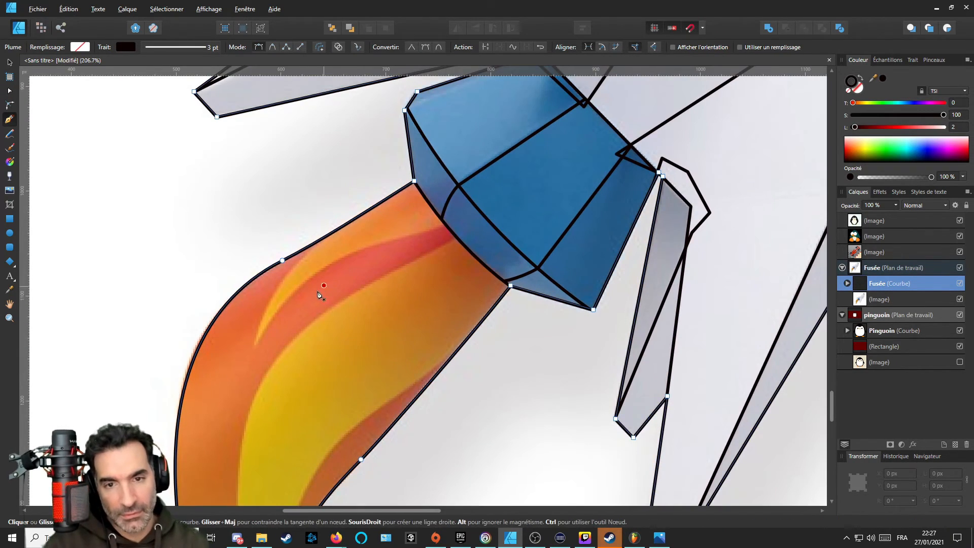
click(257, 346)
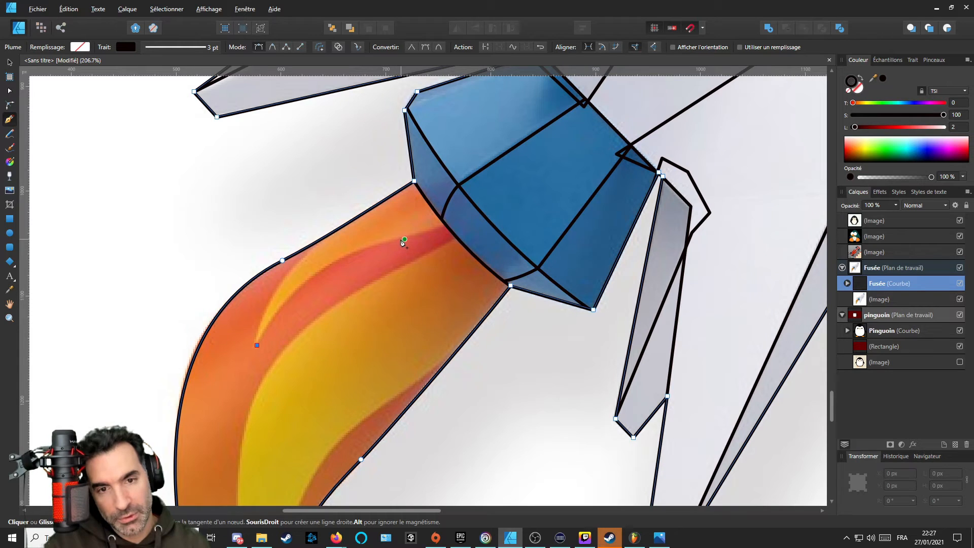
scroll(437, 235, up, 4)
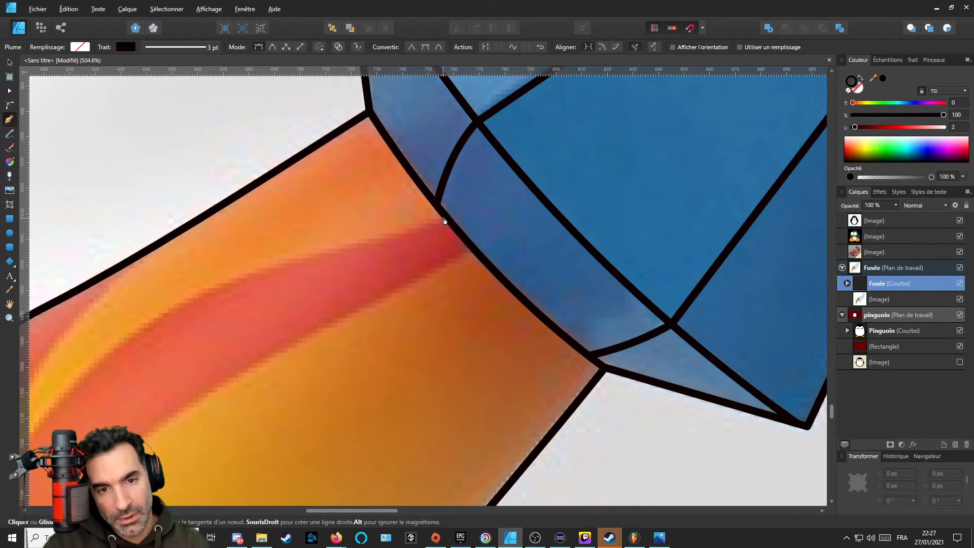
click(449, 220)
scroll(393, 117, up, 3)
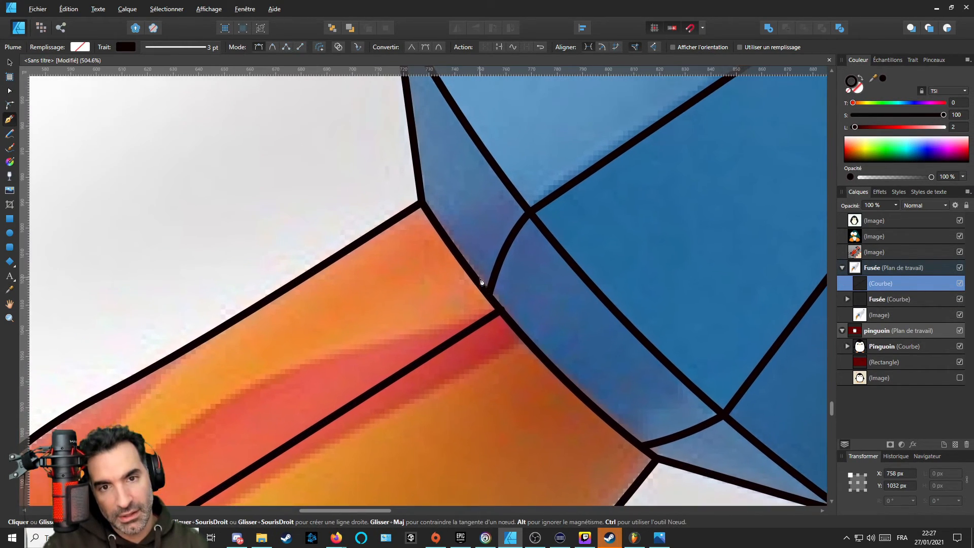
scroll(304, 258, left, 4)
scroll(305, 259, down, 3)
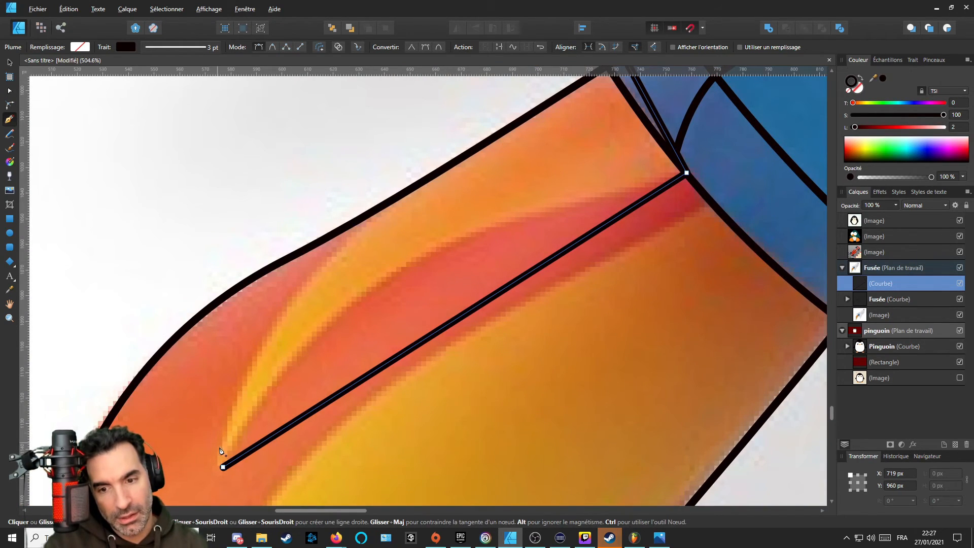
click(223, 467)
scroll(386, 340, down, 3)
Bend the streak shape's two long edges to follow the orange flame highlight and clip the shape inside the Fusée curve.
key(a)
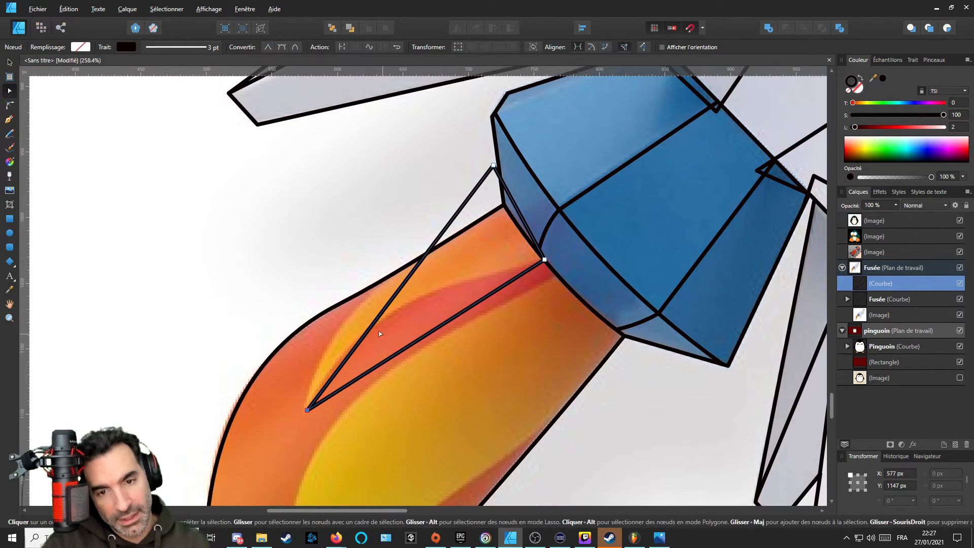
drag(367, 335, 322, 310)
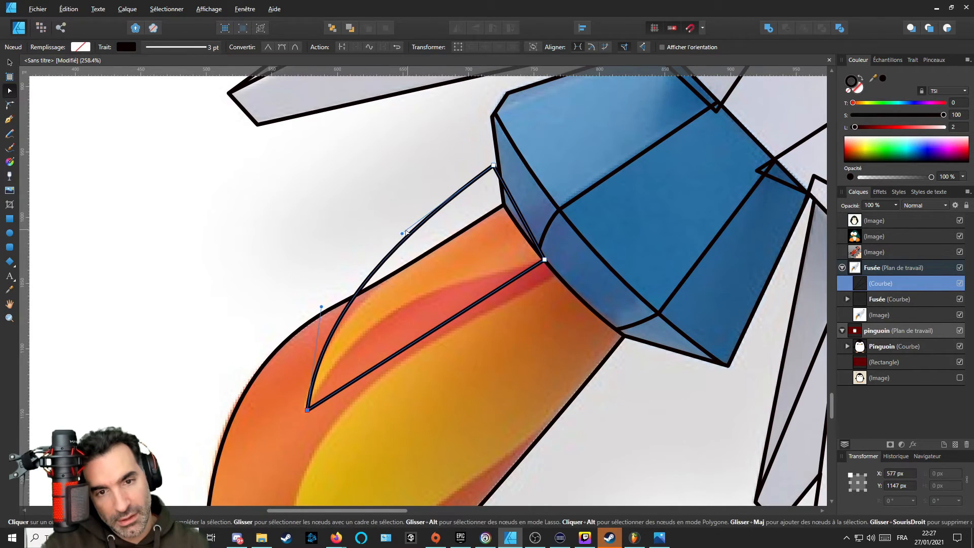
drag(405, 233, 424, 259)
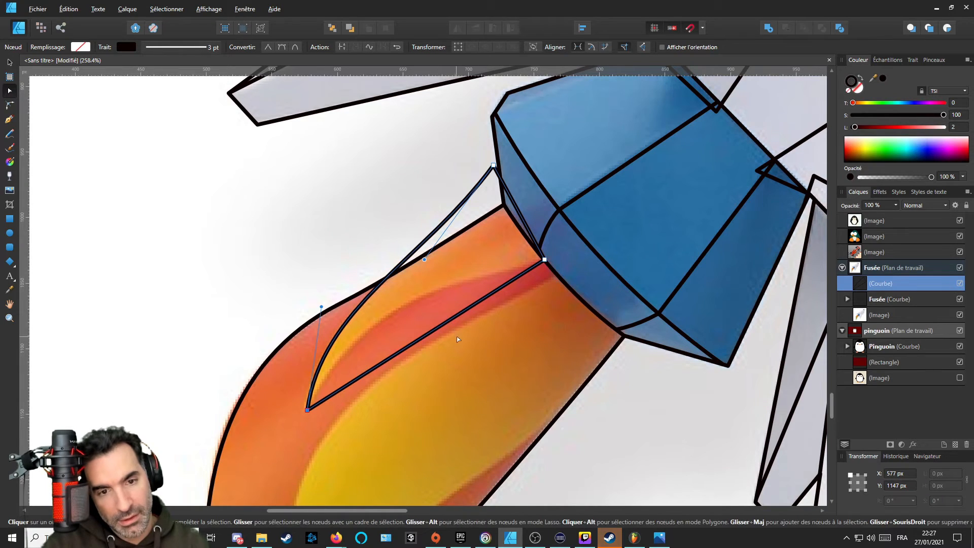
drag(430, 332, 400, 311)
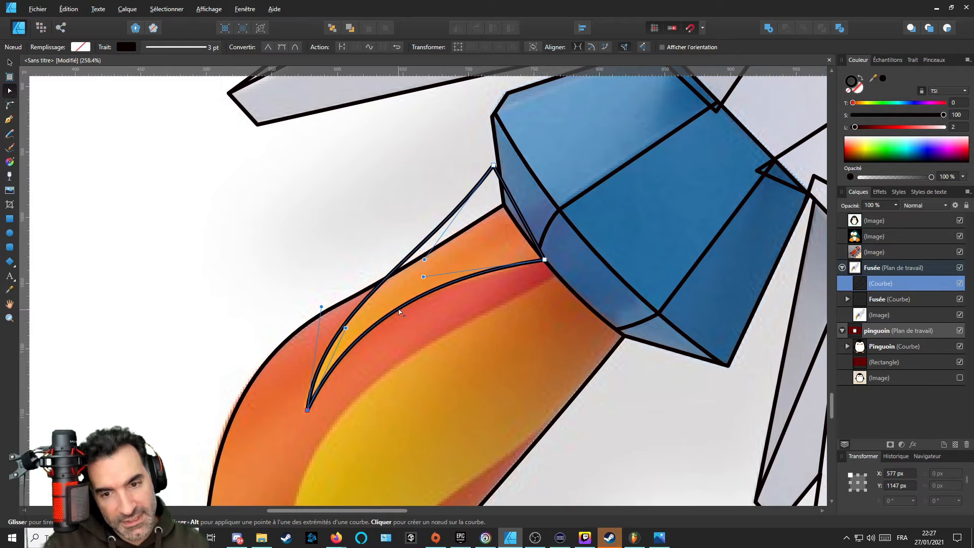
scroll(401, 313, down, 5)
scroll(421, 309, up, 3)
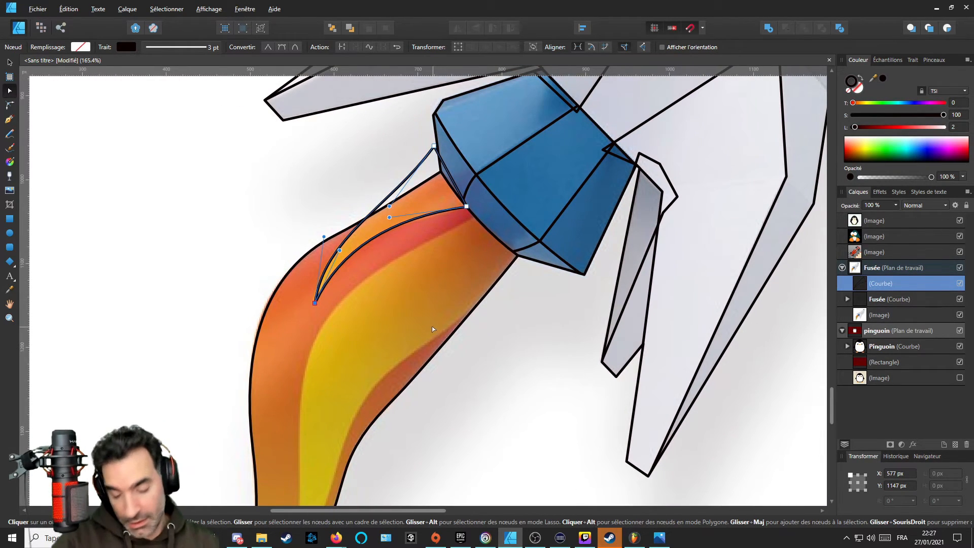
click(429, 314)
key(ctrl+d)
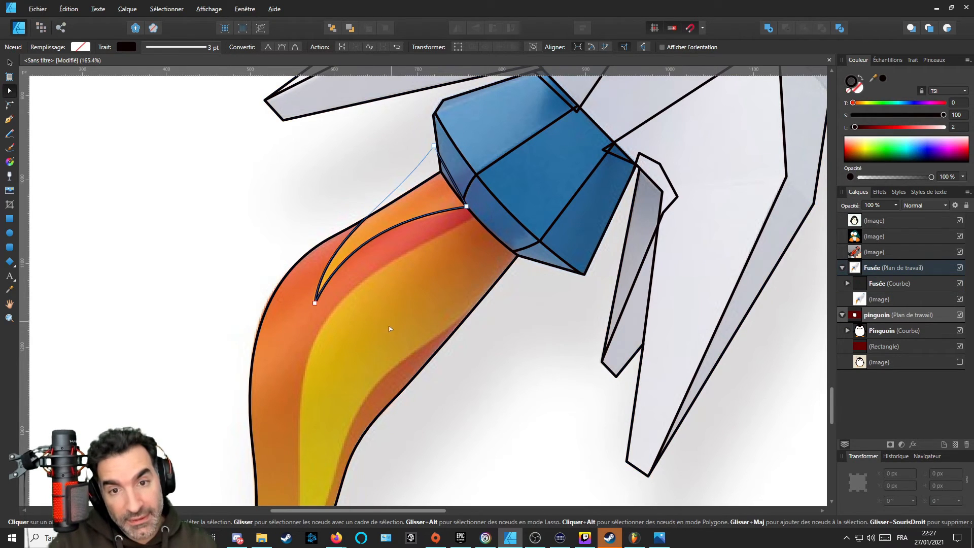
Start a Pen curve at the nozzle's lower edge, running down the yellow flame's outer left edge, and bend it to match.
scroll(381, 332, up, 2)
drag(504, 278, 495, 325)
key(ctrl+z)
key(p)
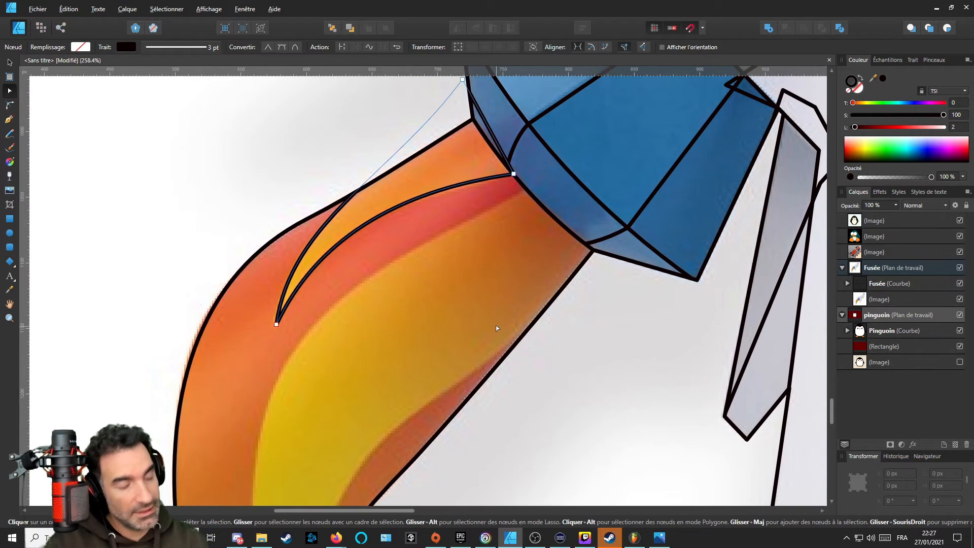
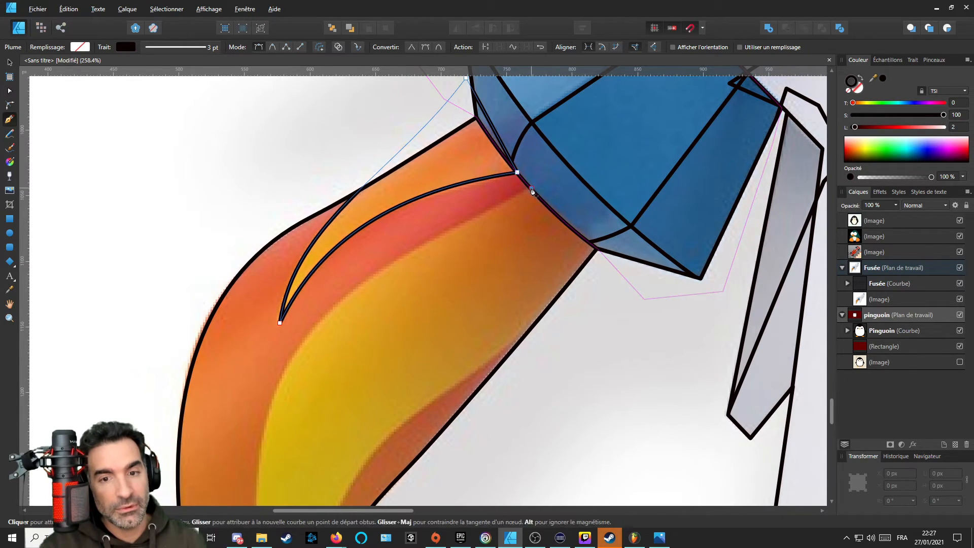
scroll(470, 265, down, 3)
scroll(457, 257, left, 2)
scroll(353, 289, left, 2)
scroll(354, 290, down, 1)
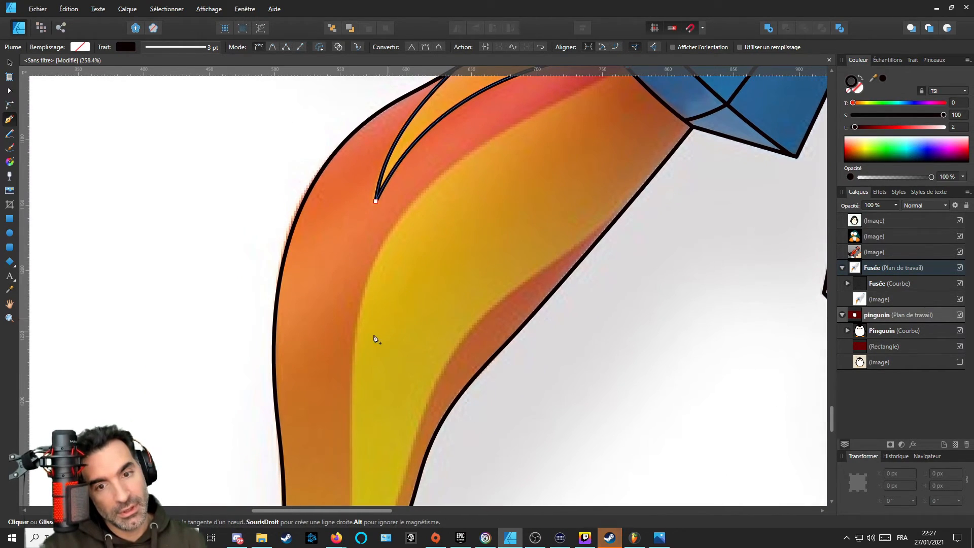
click(354, 364)
key(a)
drag(451, 252, 461, 147)
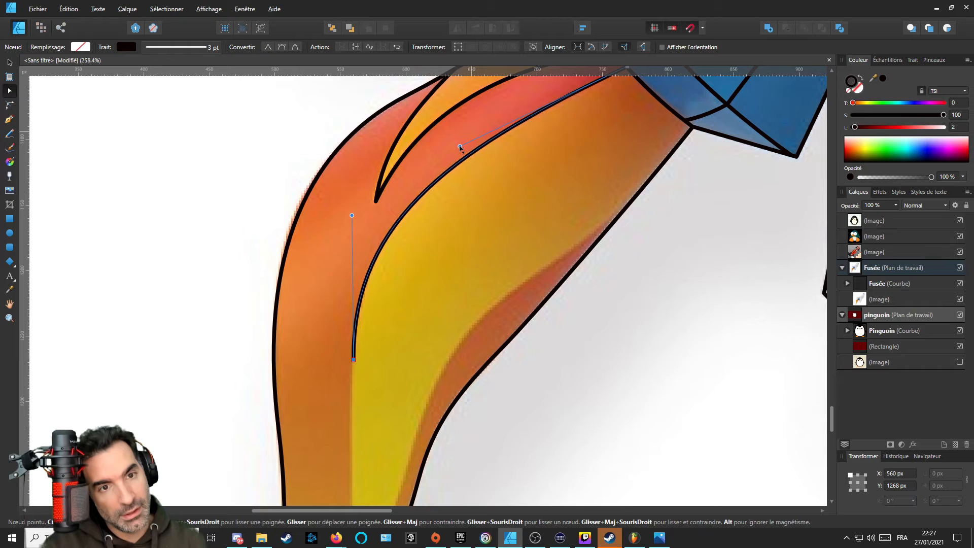
Extend the yellow flame's curve to its pointed lower tip and bend the new segment along the colour boundary.
key(p)
scroll(436, 229, down, 5)
scroll(437, 228, left, 1)
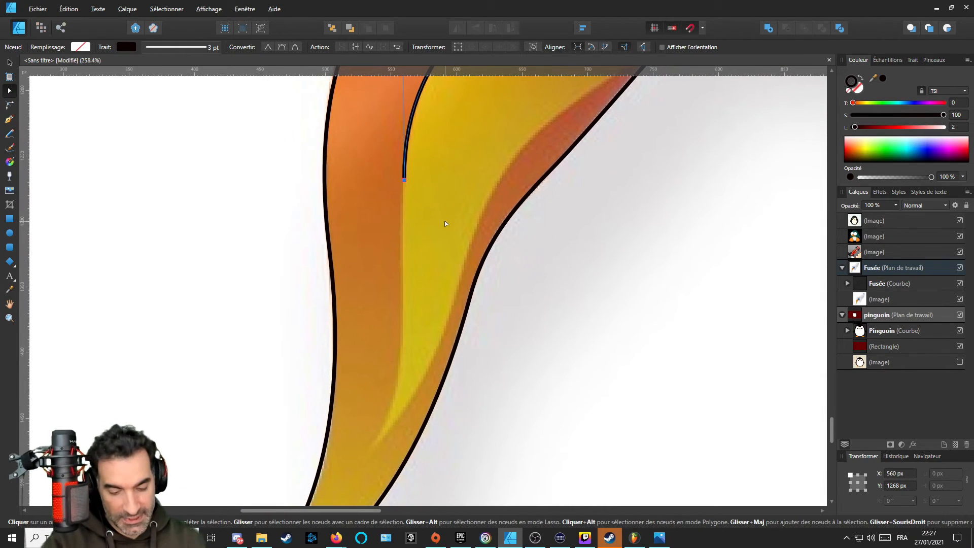
scroll(427, 295, down, 2)
scroll(406, 355, left, 1)
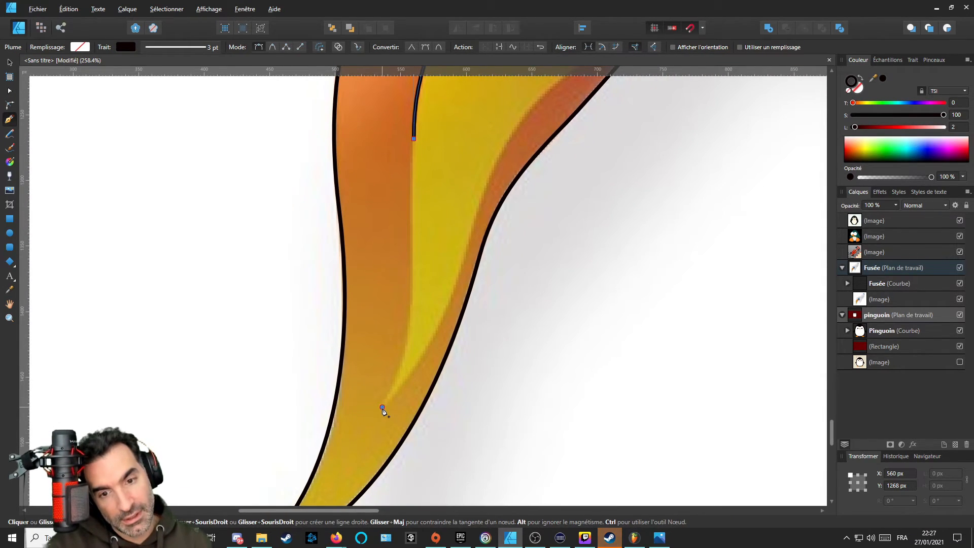
click(382, 407)
key(a)
drag(396, 325, 409, 344)
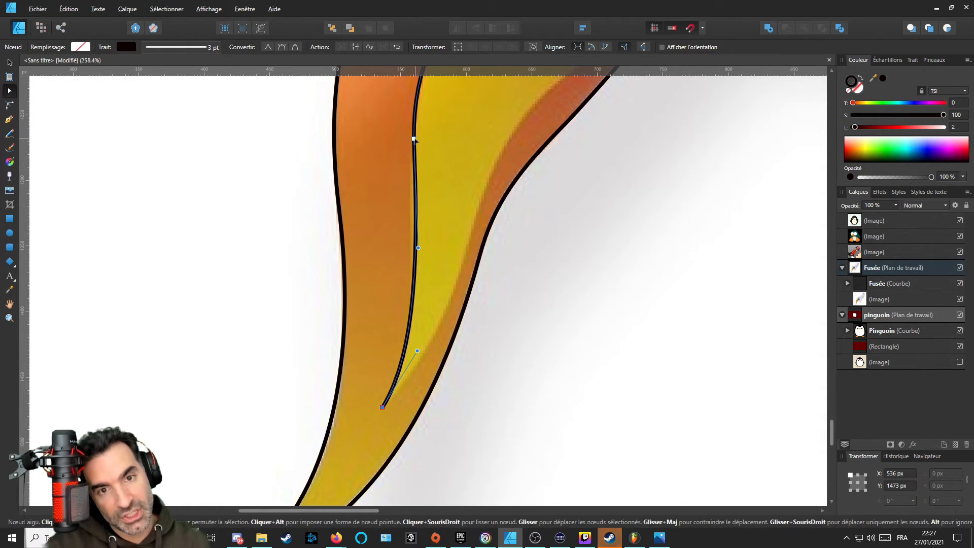
scroll(437, 187, up, 4)
scroll(419, 162, up, 2)
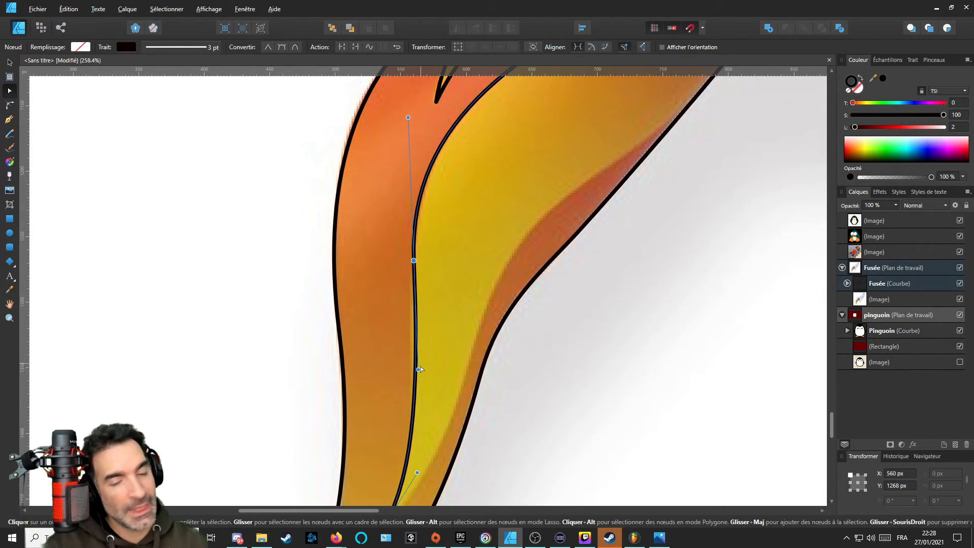
scroll(419, 368, down, 3)
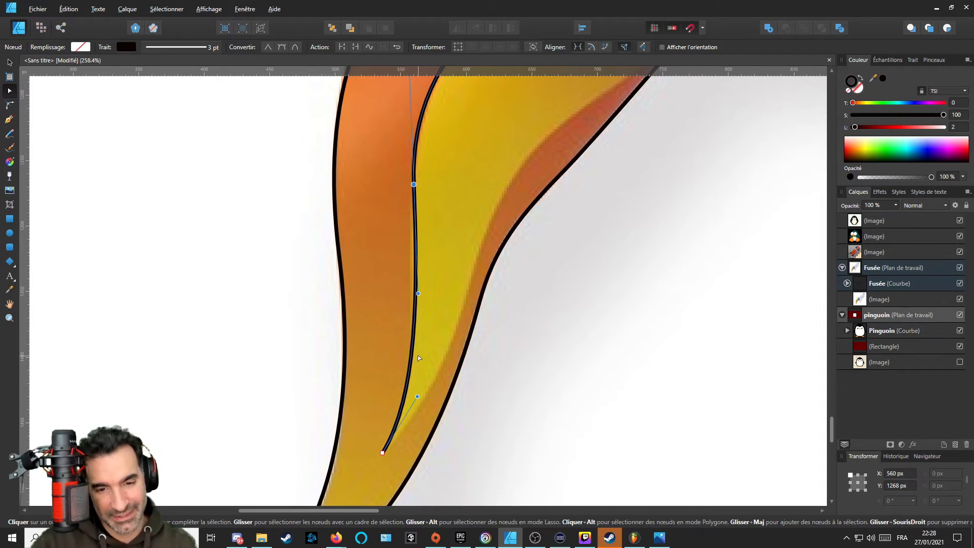
Continue the curve from the lower tip up the yellow flame's right side to its narrow bend, and curve that segment.
key(p)
scroll(356, 358, right, 4)
scroll(356, 358, up, 1)
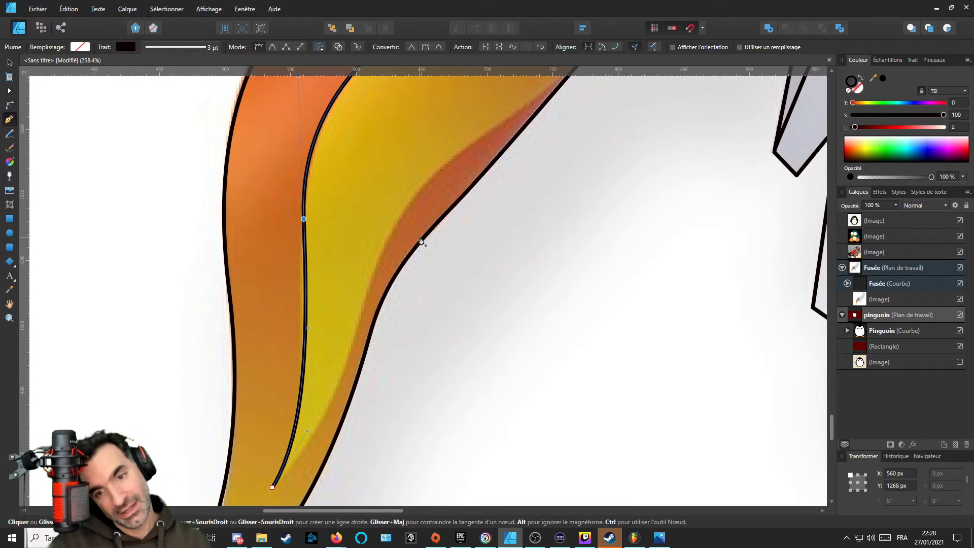
click(375, 273)
key(a)
drag(330, 369, 343, 382)
scroll(429, 341, up, 2)
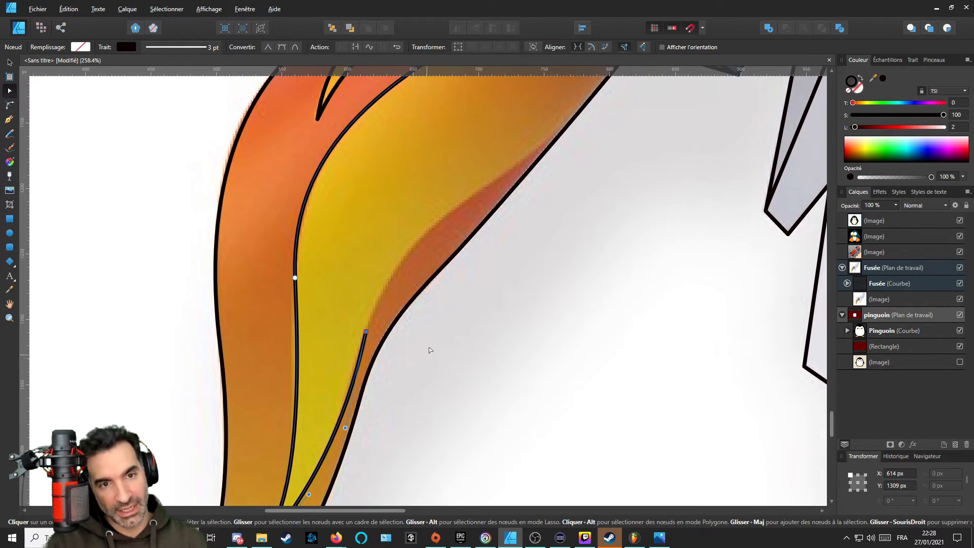
Add a node near the upper end of the dark orange strip and shape the segment to follow the yellow flame's right edge.
key(p)
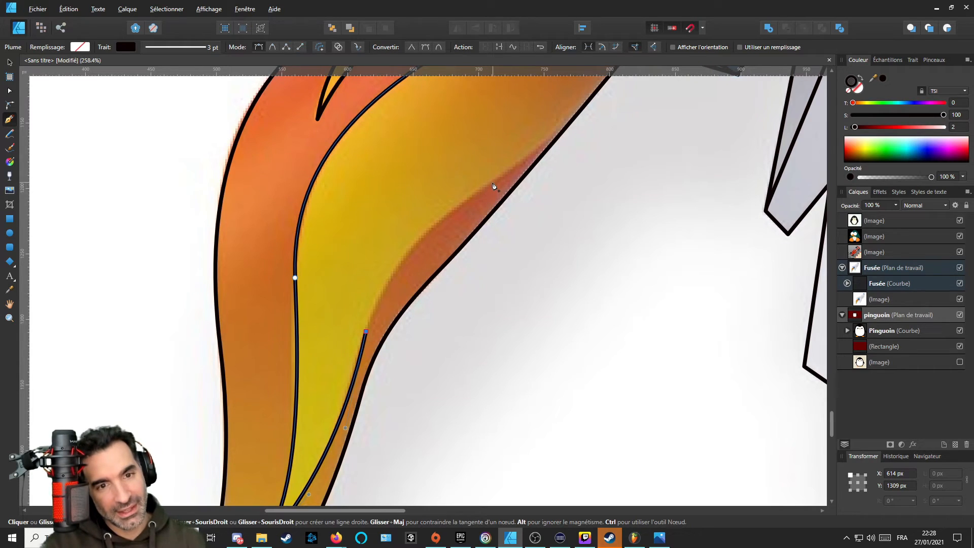
click(500, 182)
key(a)
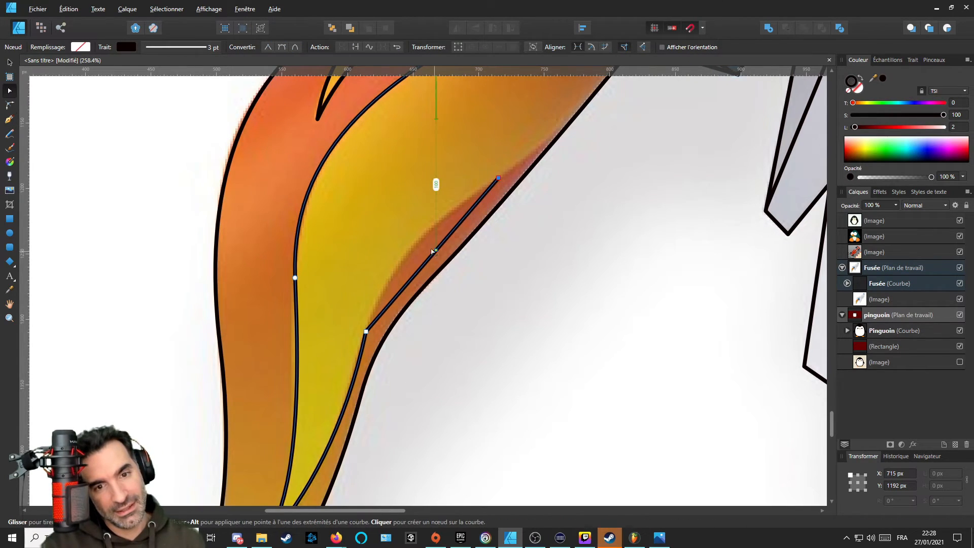
drag(435, 186, 417, 244)
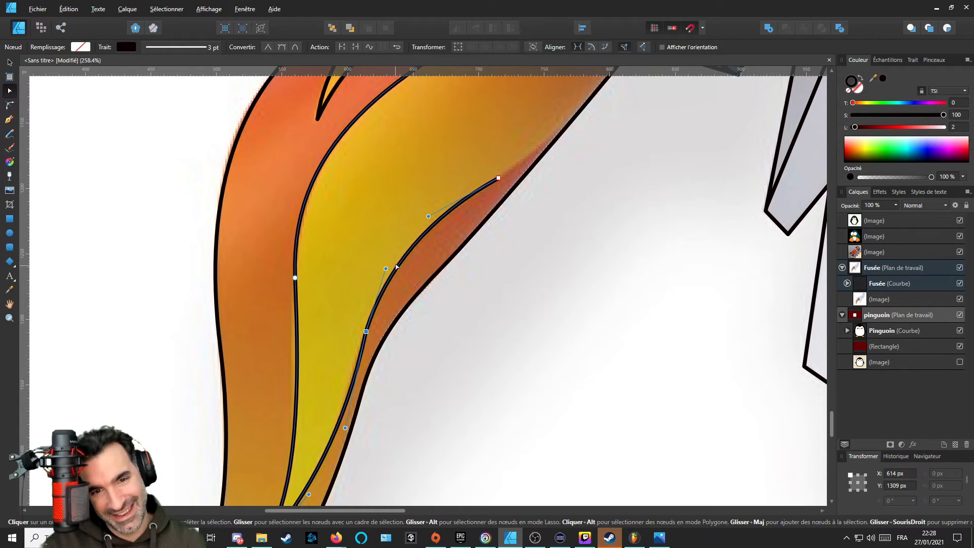
drag(397, 267, 395, 272)
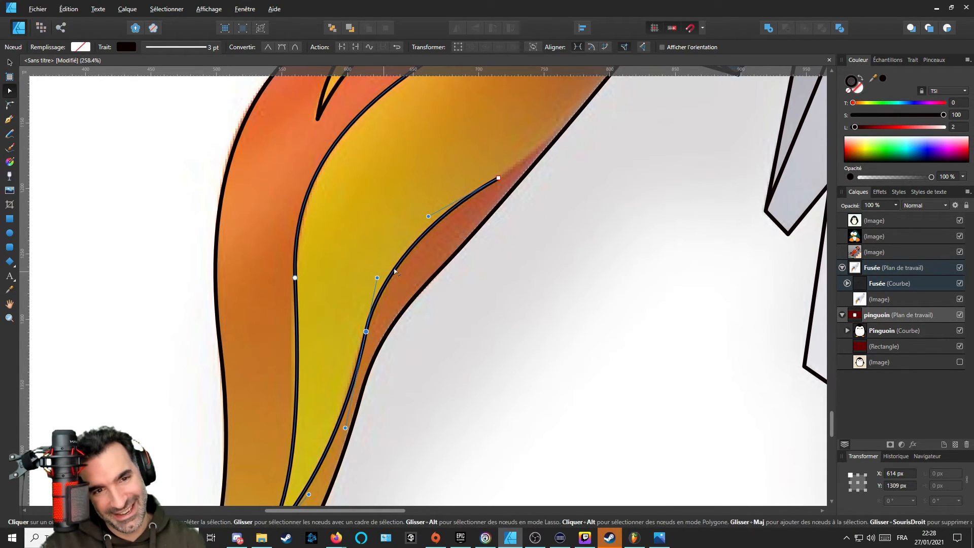
scroll(395, 272, up, 3)
Extend the curve to just outside the flame outline below the nozzle corner and smooth the transition at the previous node.
key(p)
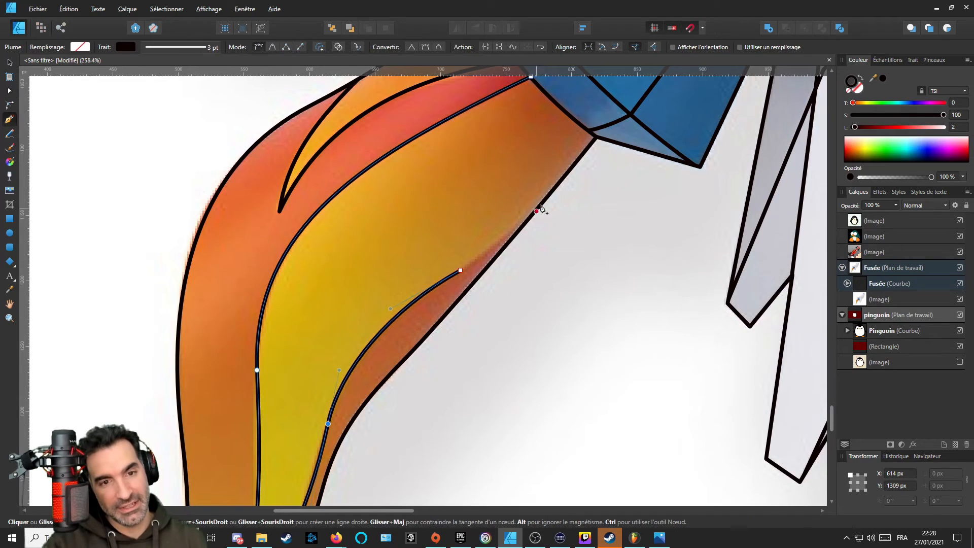
click(591, 156)
key(a)
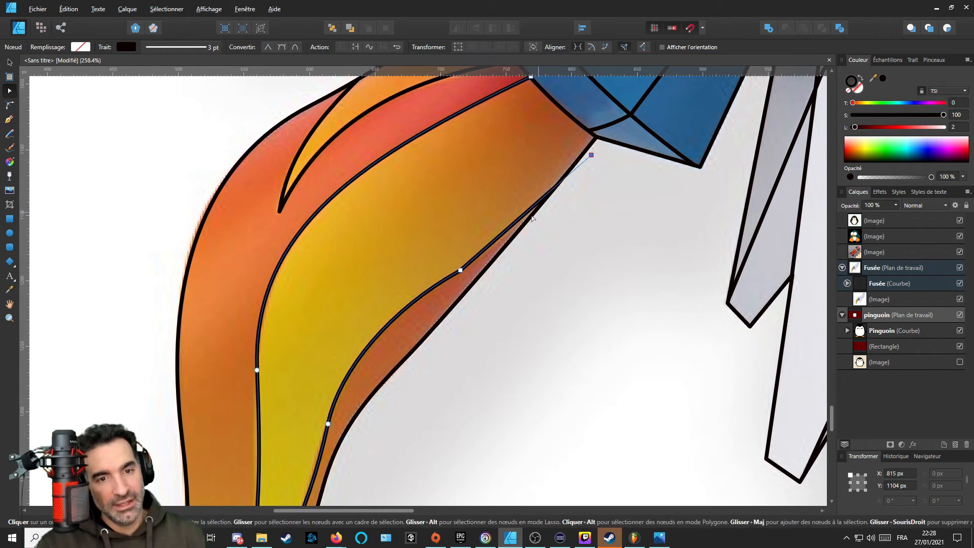
click(472, 274)
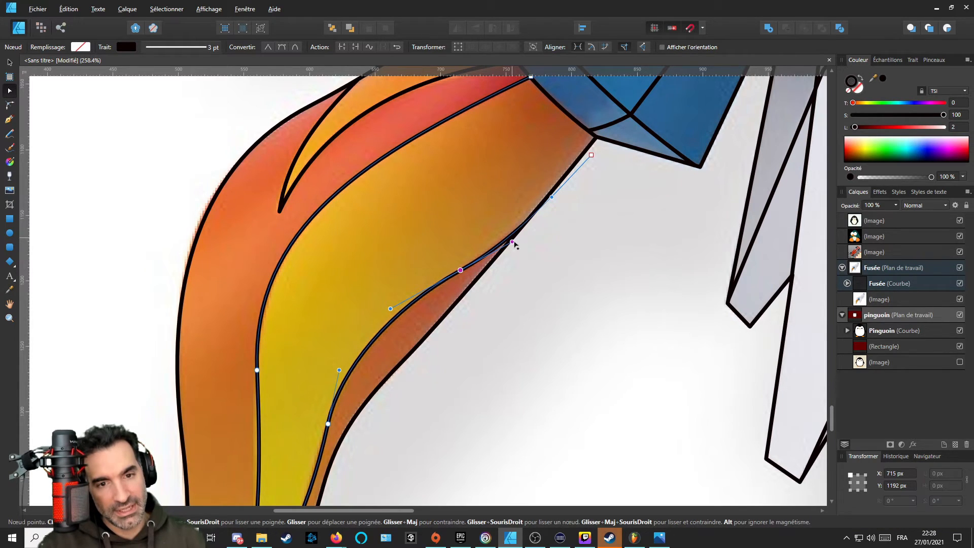
scroll(539, 249, down, 4)
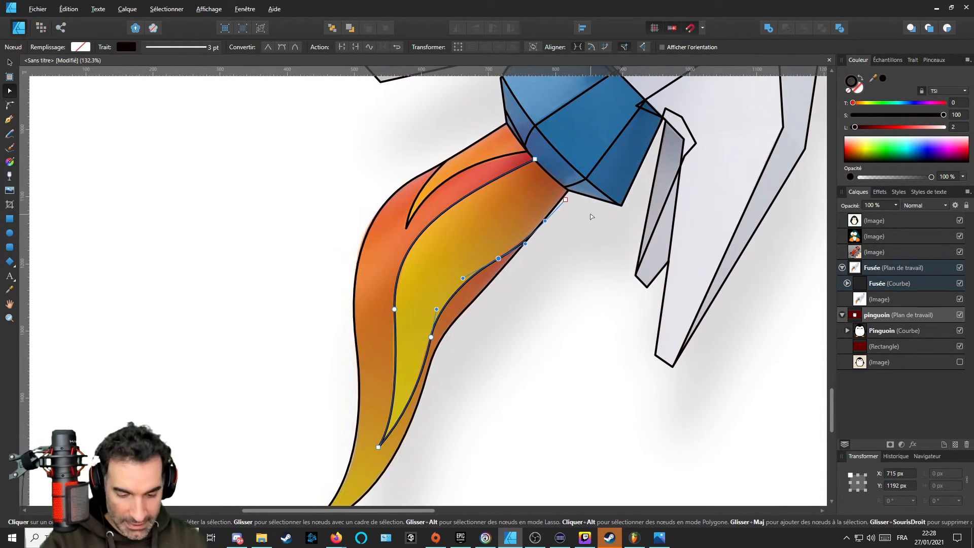
Close the yellow flame shape through a node inside the blue nozzle back to its starting node.
key(p)
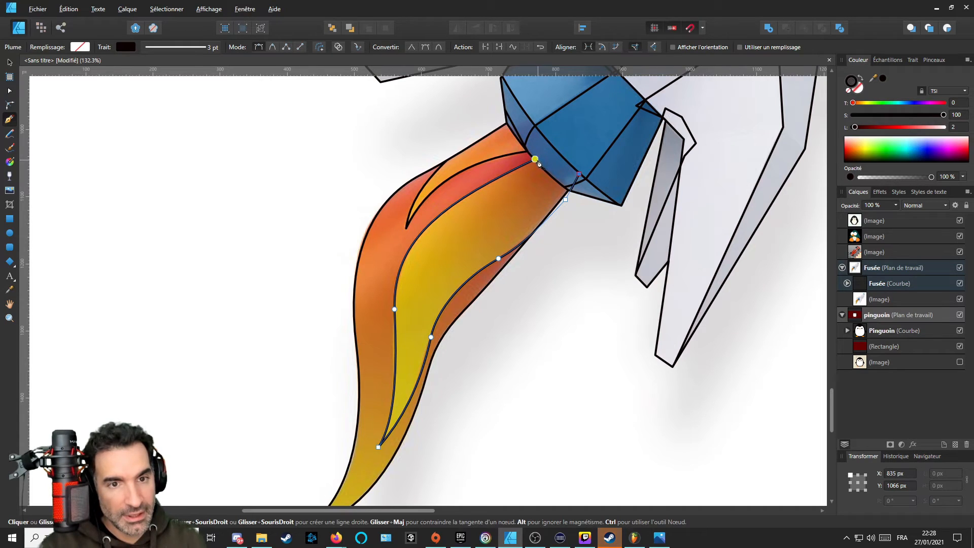
click(536, 160)
scroll(527, 253, down, 3)
scroll(522, 279, up, 3)
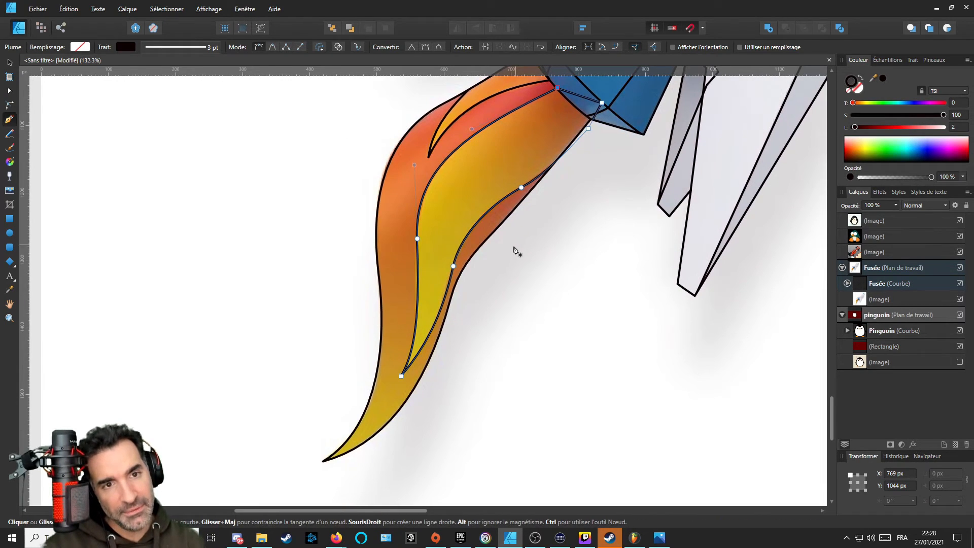
scroll(517, 250, down, 4)
scroll(528, 211, up, 5)
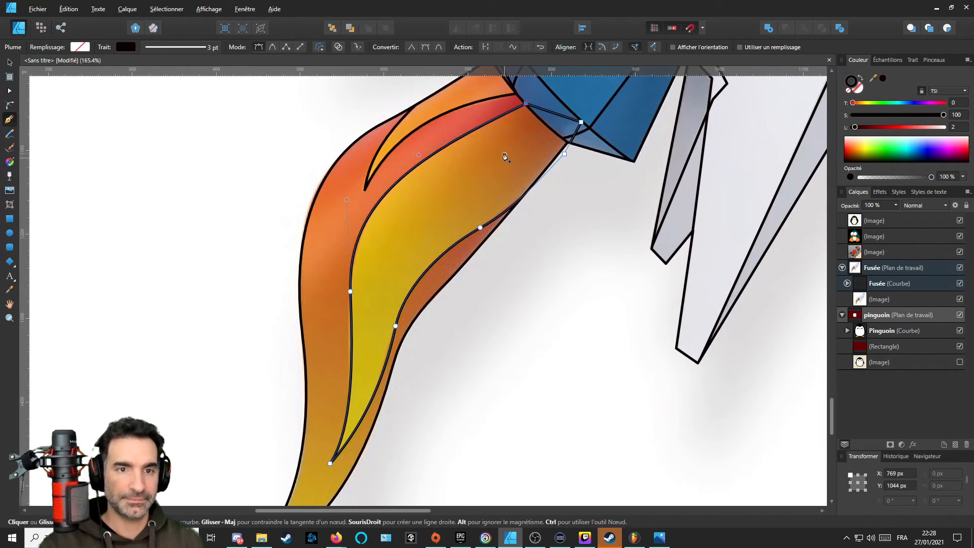
Select the curve around the blue nozzle and start a straight-sided shape from outside its left edge, across the nozzle, to beside the flame.
scroll(505, 157, down, 5)
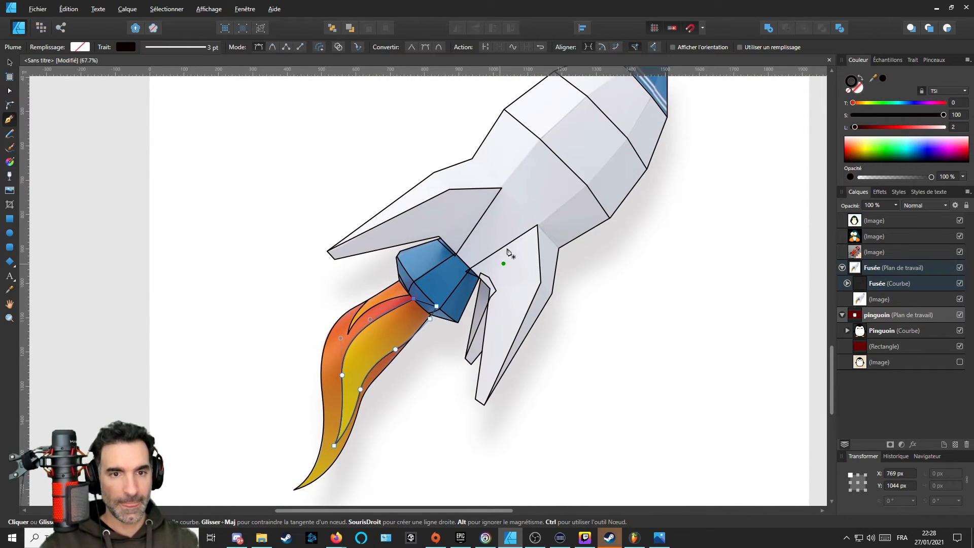
scroll(480, 250, up, 4)
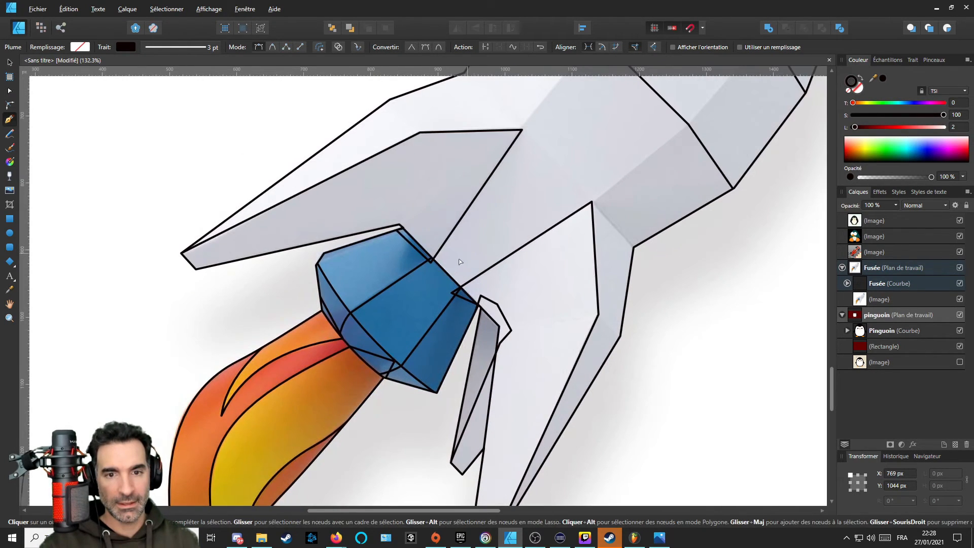
key(a)
click(448, 273)
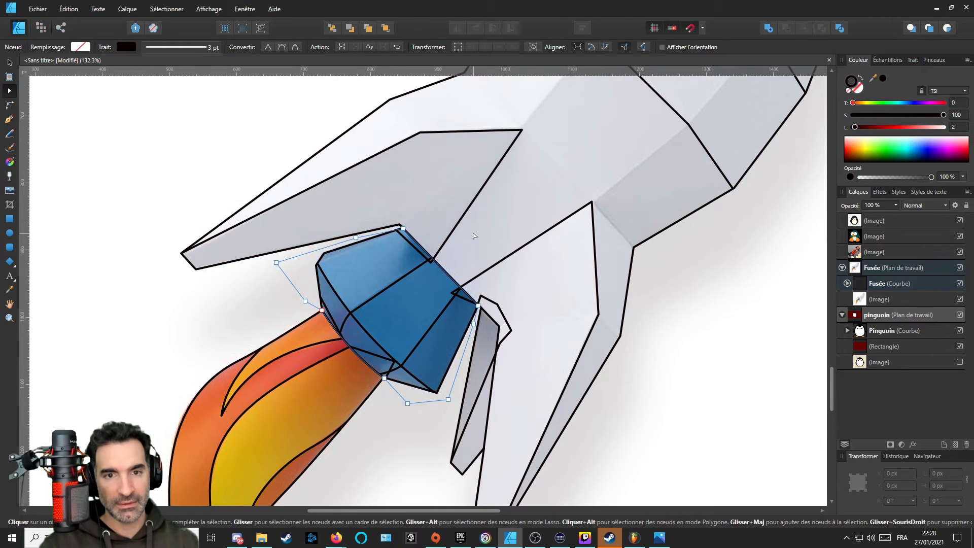
scroll(471, 236, down, 1)
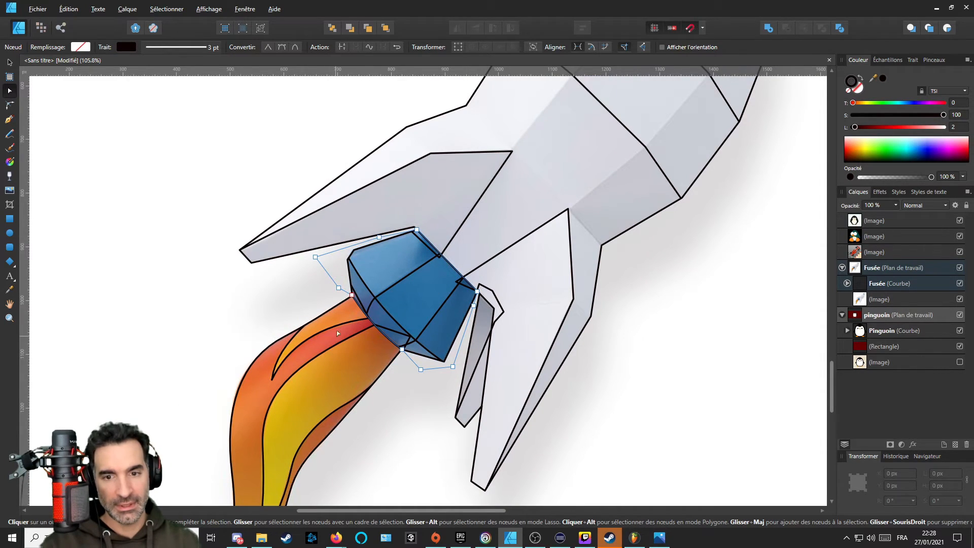
drag(336, 331, 360, 280)
key(p)
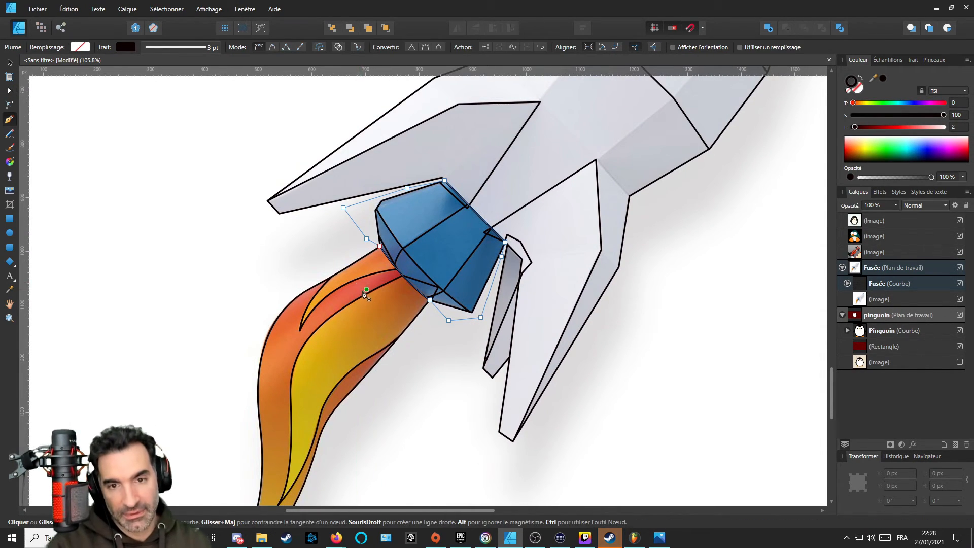
click(367, 222)
click(425, 270)
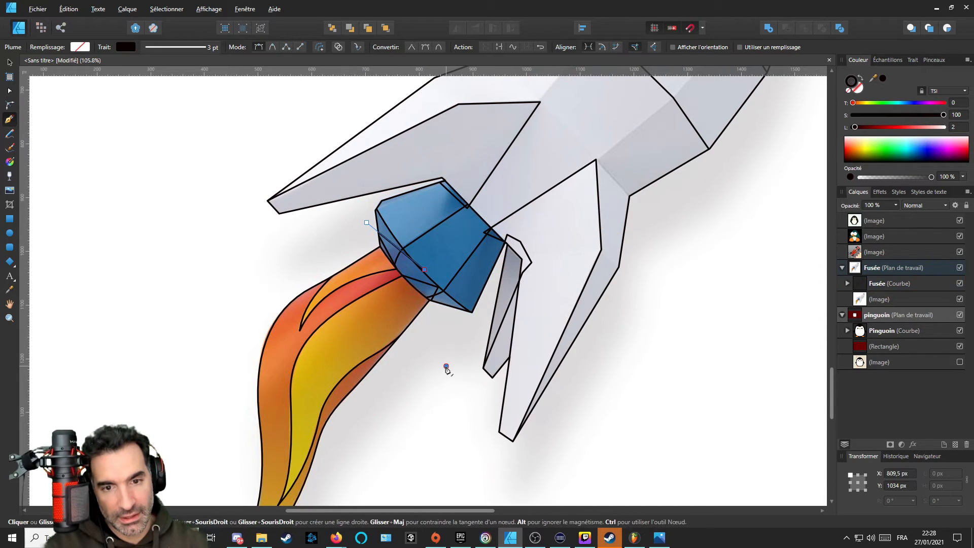
click(446, 364)
Continue the straight-sided shape loosely around the flame's tip and up its left side, closing it at the starting node.
scroll(421, 363, down, 4)
click(381, 407)
click(253, 482)
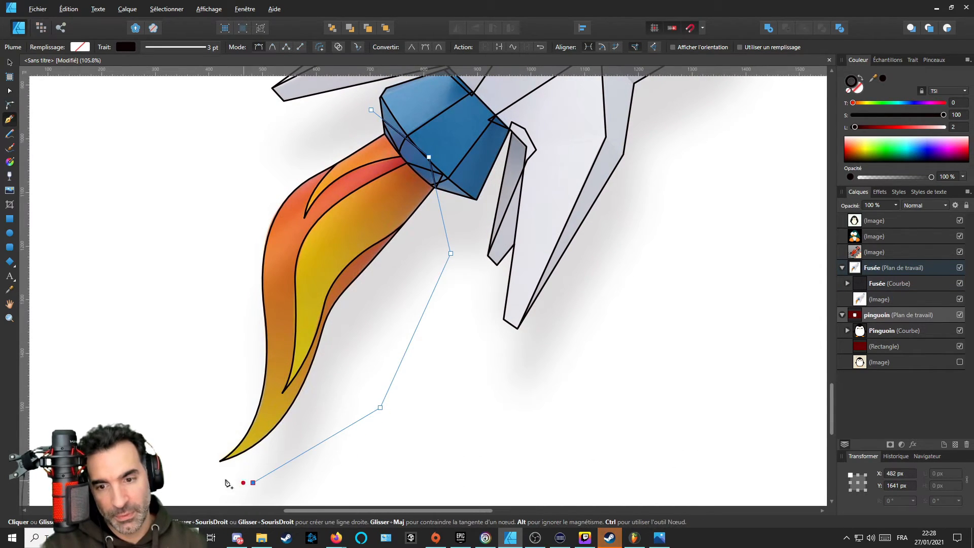
click(180, 471)
click(193, 287)
click(253, 176)
click(347, 130)
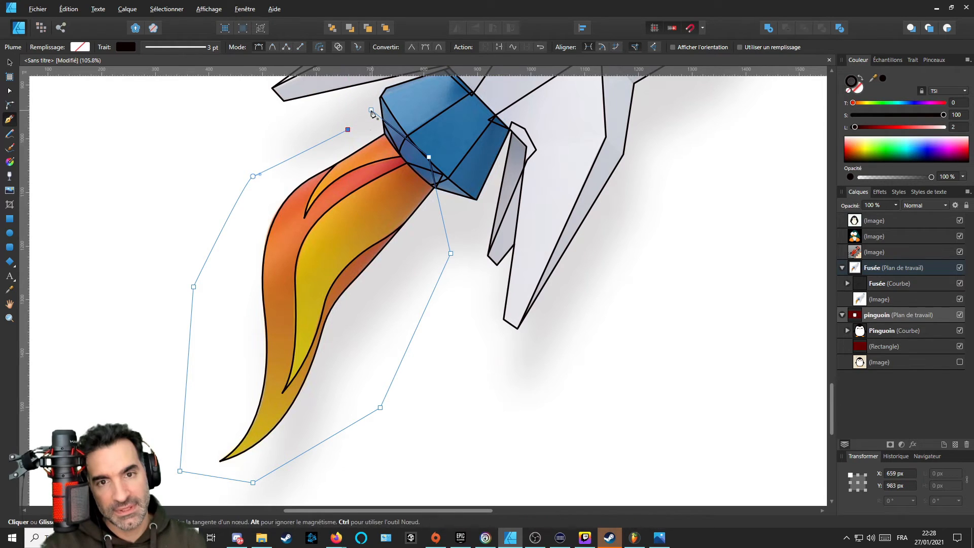
click(371, 110)
Expand the Fusée curve's contents and rename the new shape around the flame as flamme.
scroll(528, 178, up, 3)
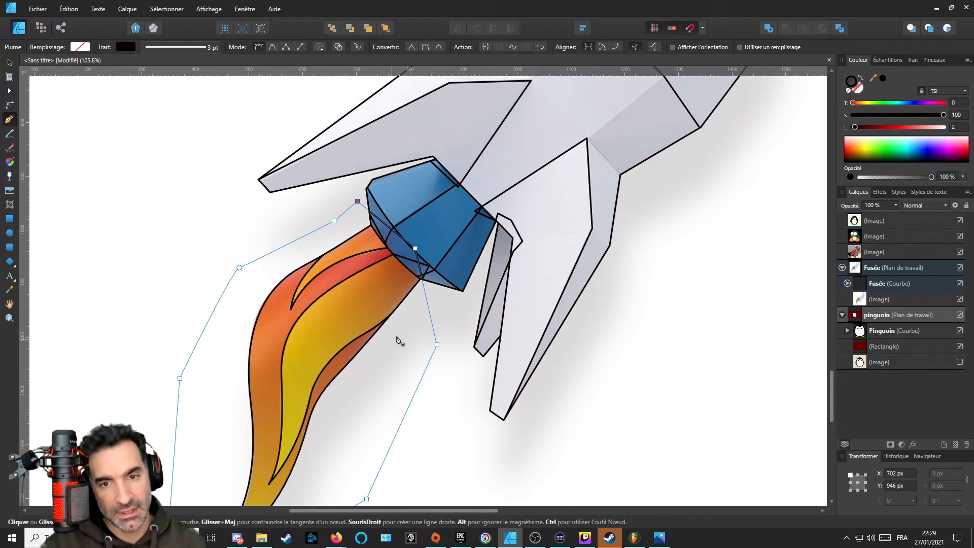
click(848, 284)
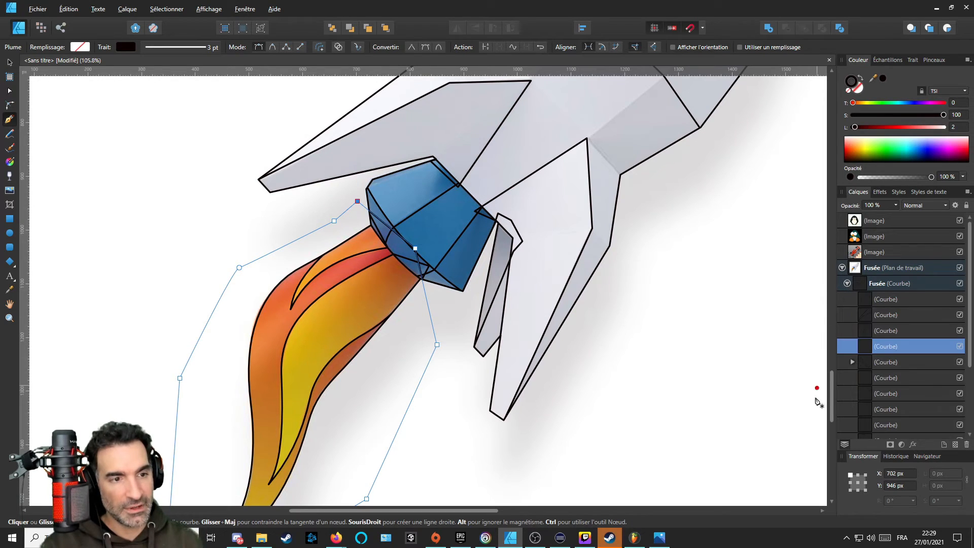
double_click(895, 347)
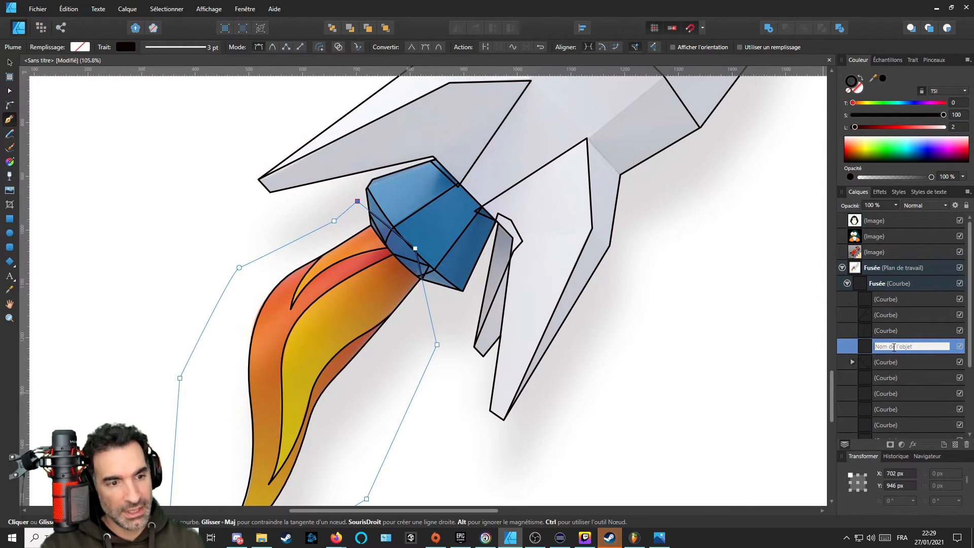
text(flamme)
key(Return)
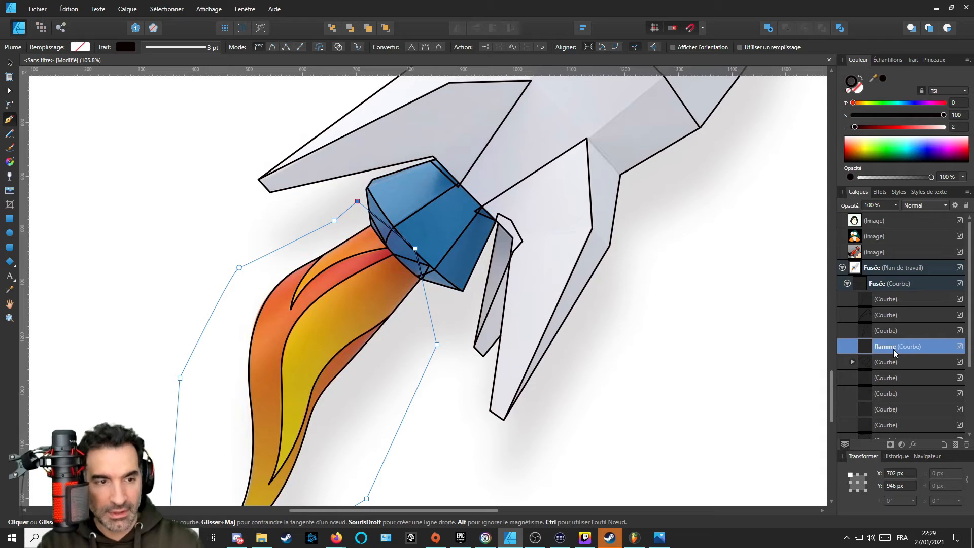
Cut the two inner flame detail curves and paste them inside the flamme curve.
key(a)
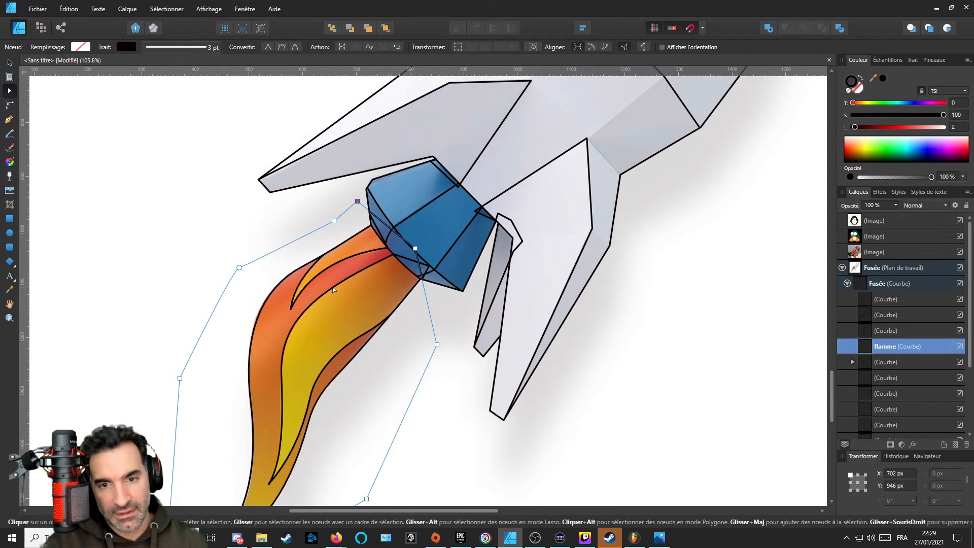
click(334, 284)
shift+click(330, 268)
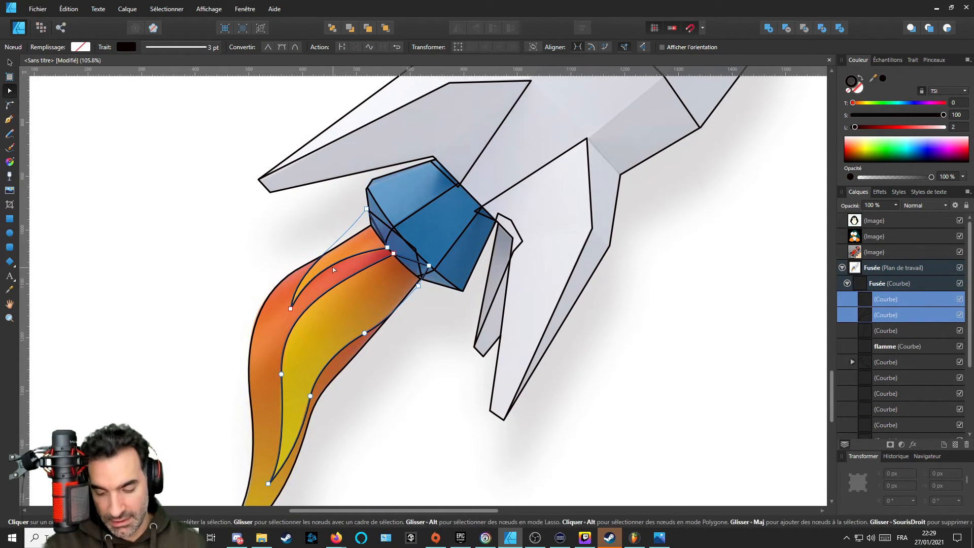
key(Delete)
click(875, 316)
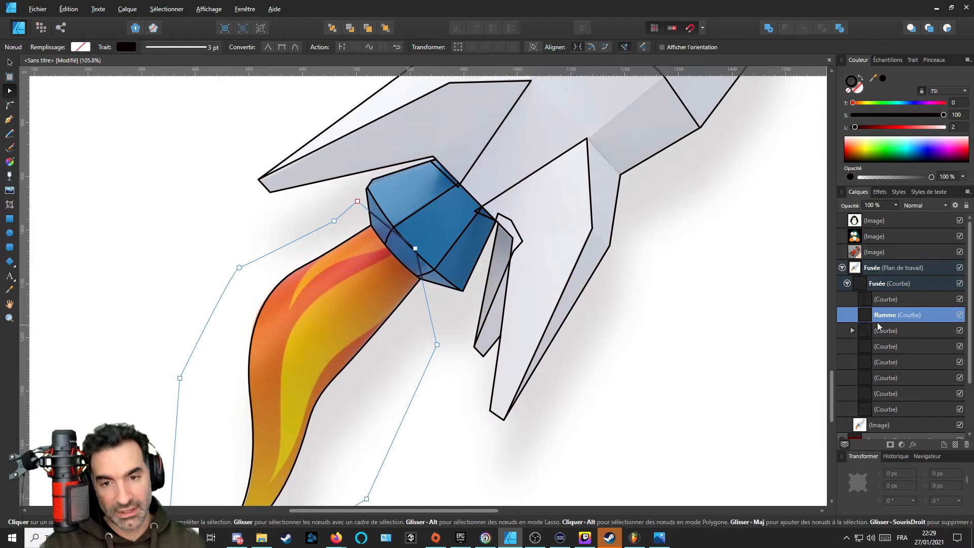
key(ctrl+z)
Examine the flame detail curves nested in the flamme shape against the reference image, from the nozzle to the tip.
scroll(705, 320, down, 3)
scroll(401, 284, up, 4)
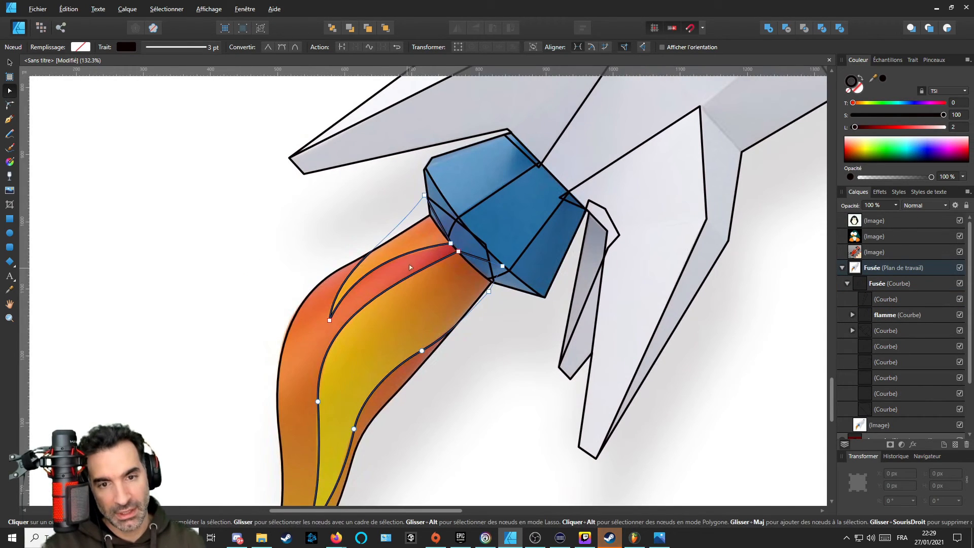
scroll(371, 266, down, 2)
scroll(363, 274, left, 2)
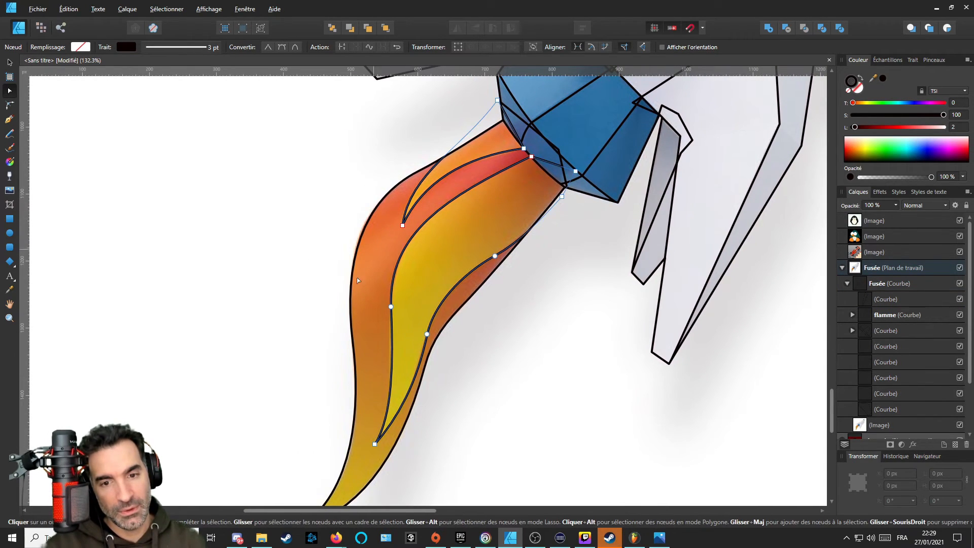
scroll(383, 352, down, 3)
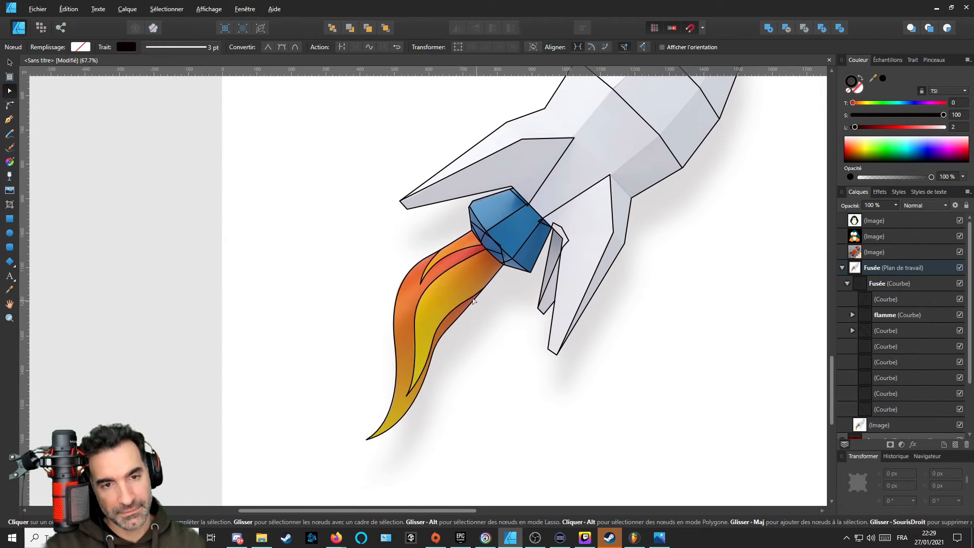
scroll(501, 250, right, 2)
scroll(482, 261, up, 1)
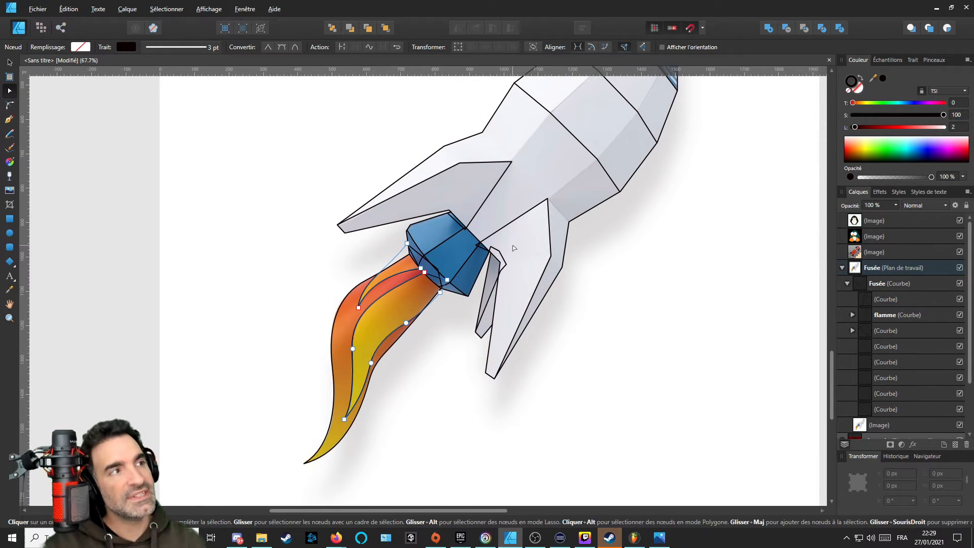
scroll(376, 287, up, 2)
click(432, 263)
scroll(432, 263, up, 5)
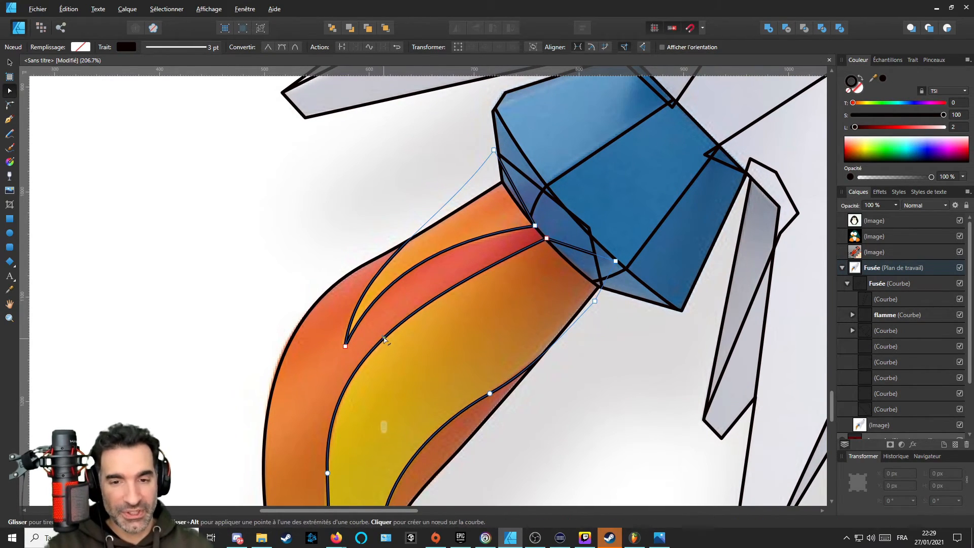
scroll(383, 339, down, 6)
scroll(412, 327, up, 5)
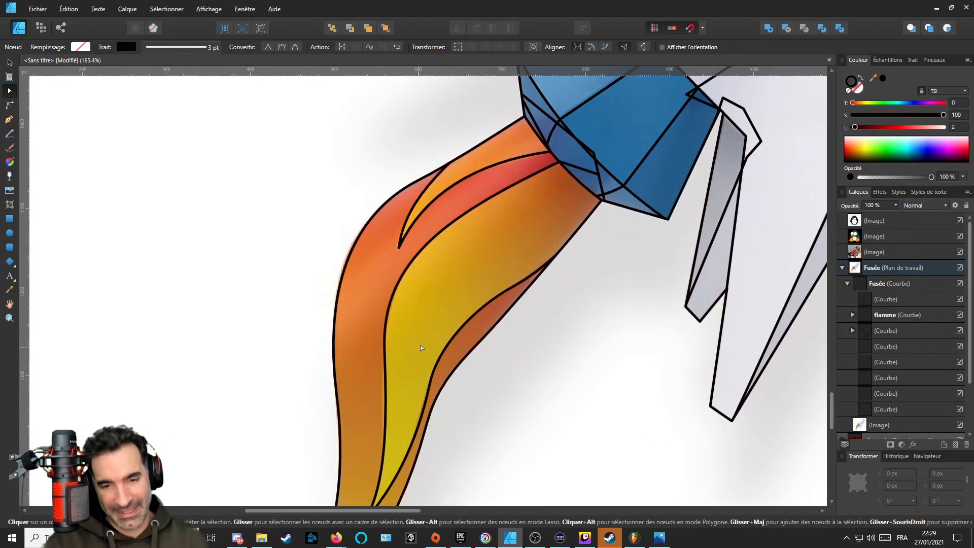
click(420, 345)
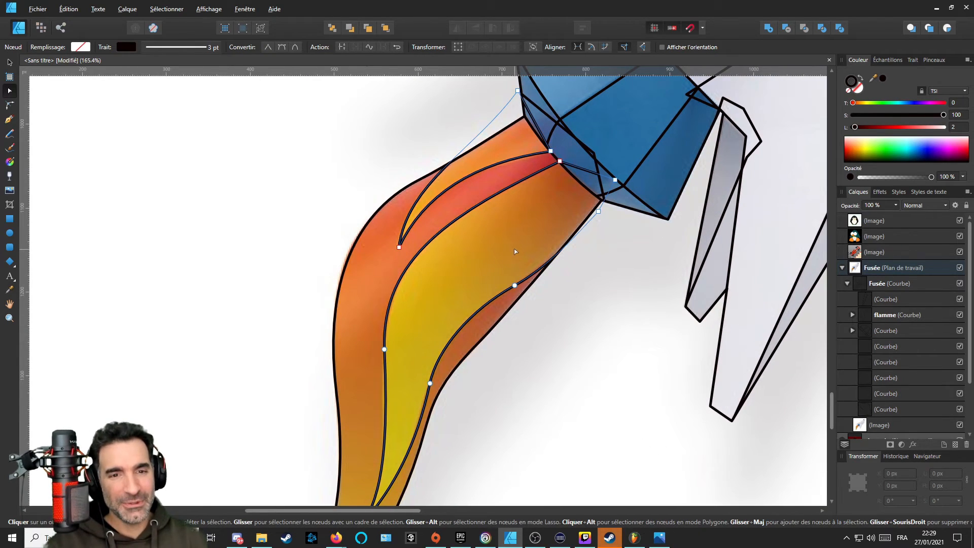
scroll(478, 285, down, 5)
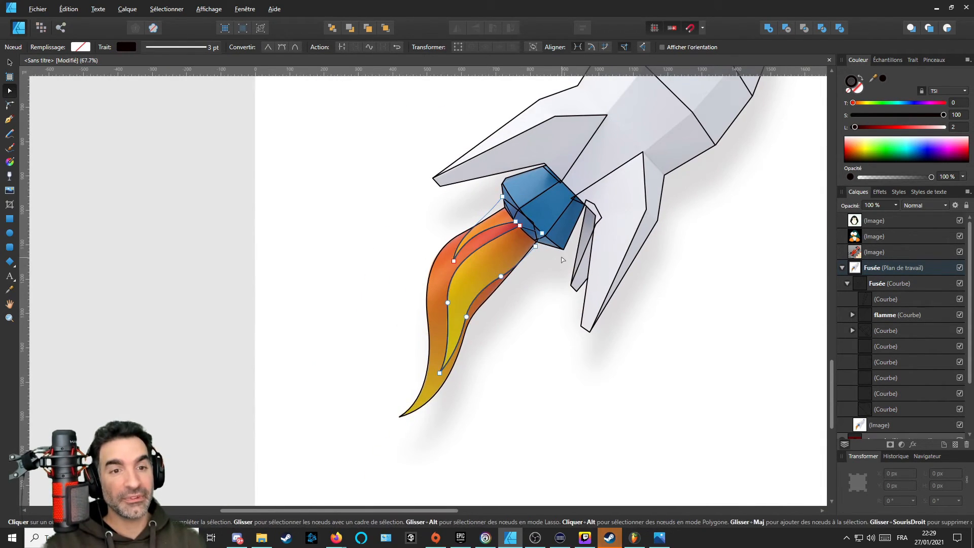
scroll(453, 353, up, 2)
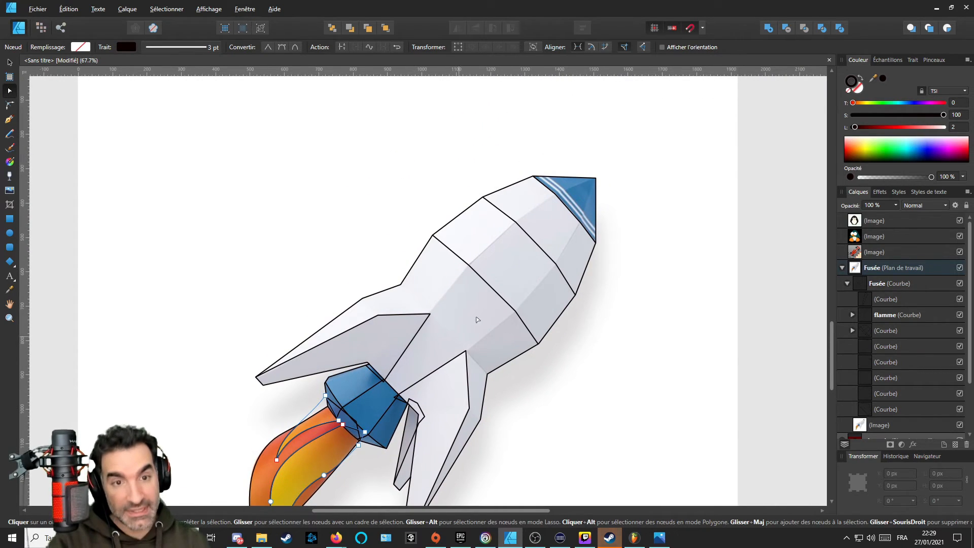
scroll(597, 177, up, 4)
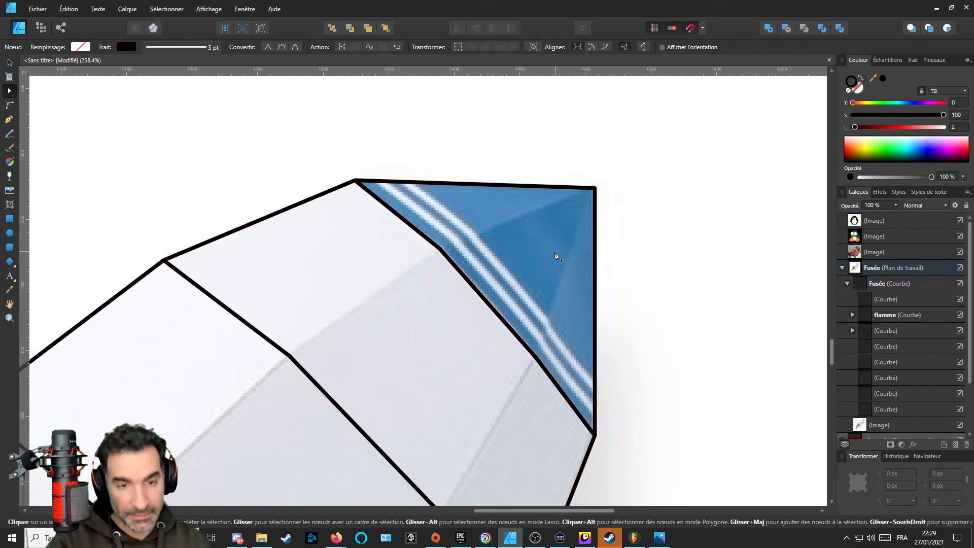
key(p)
scroll(528, 282, down, 4)
scroll(501, 260, up, 4)
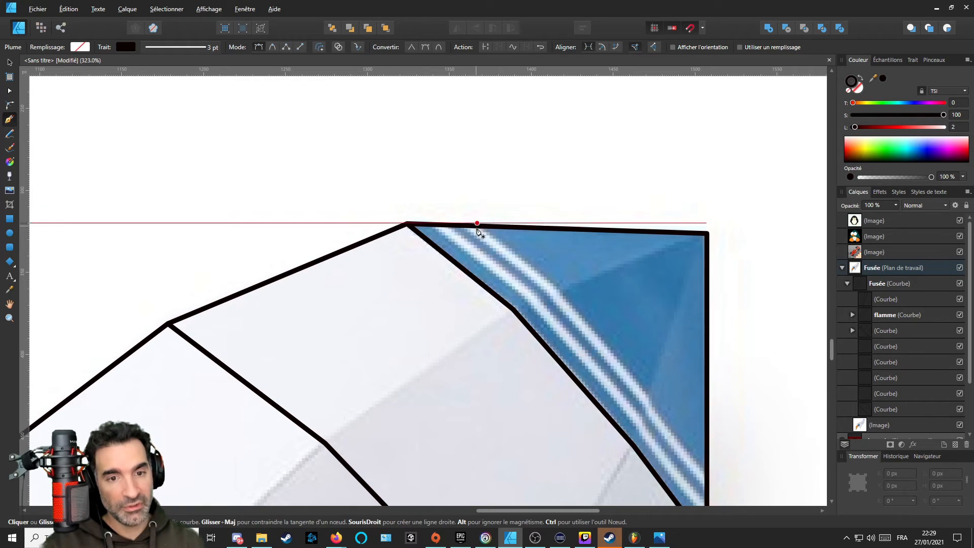
click(300, 47)
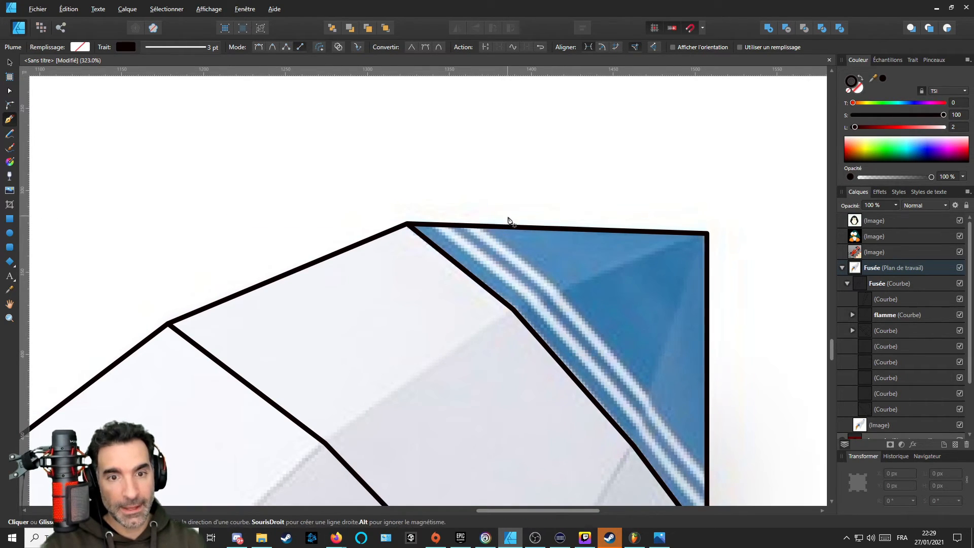
click(554, 294)
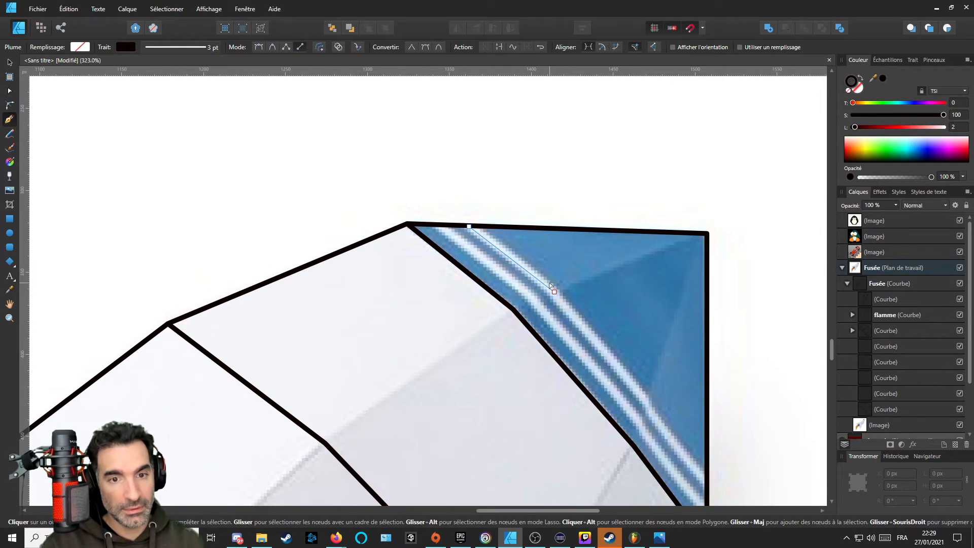
Select the Fusée outline and trace the blue nose cone's outer white stripe with a four-node straight-segment line in polygon mode.
key(a)
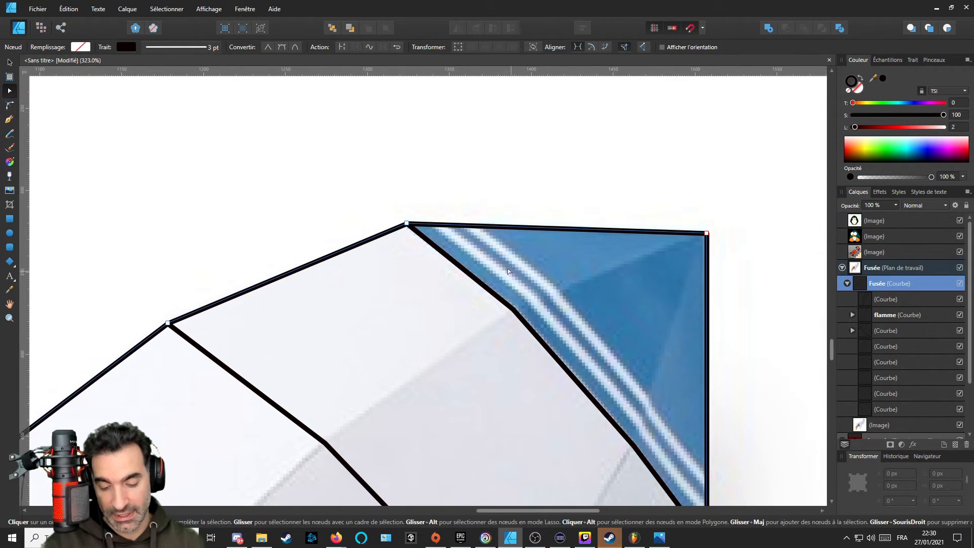
key(p)
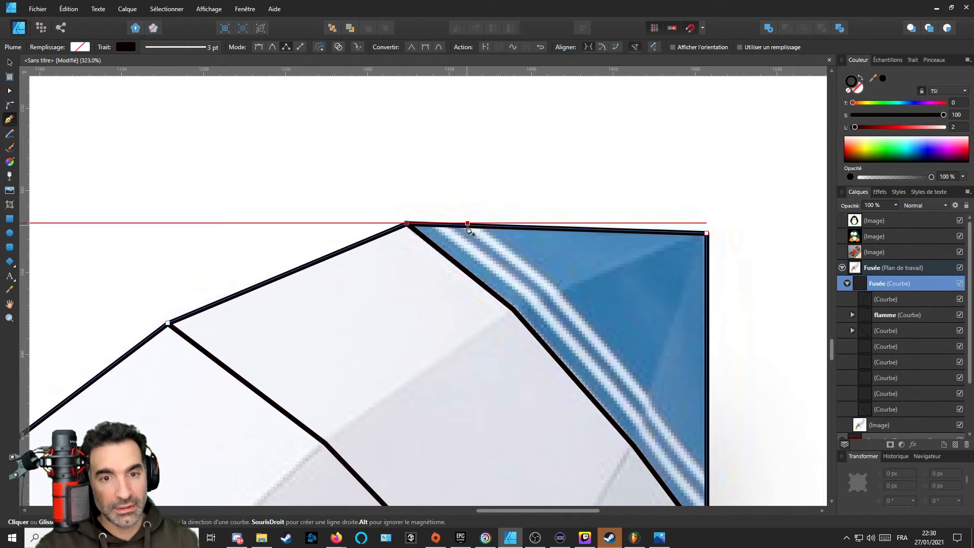
click(466, 227)
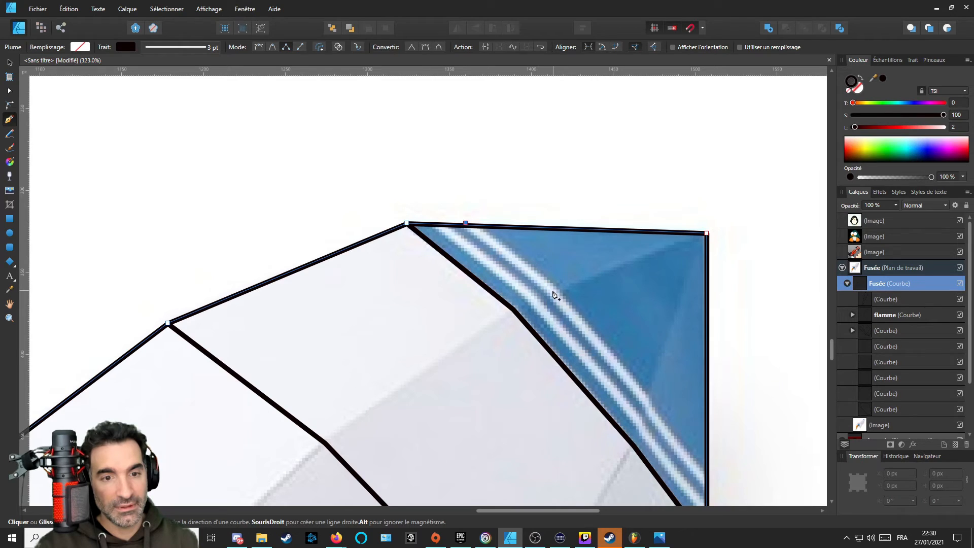
click(552, 291)
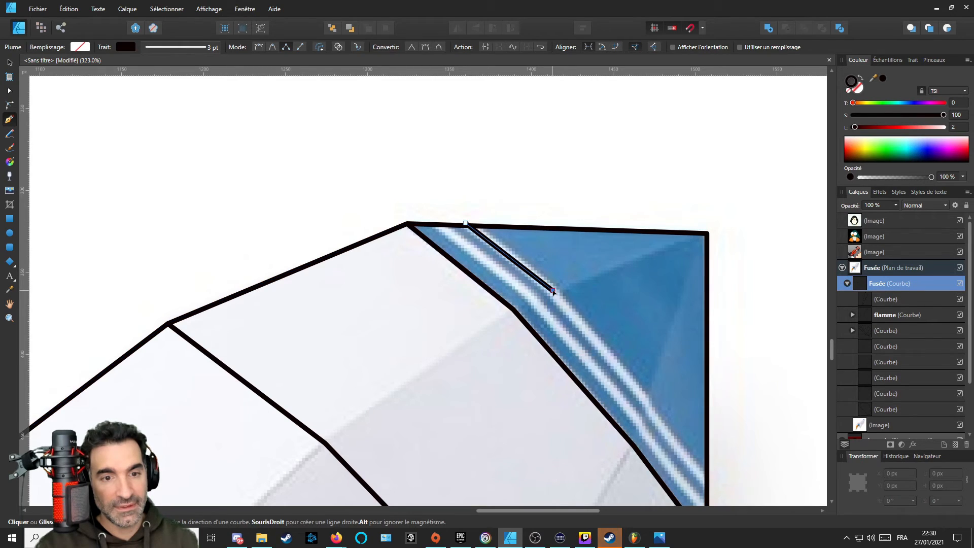
click(646, 402)
click(708, 480)
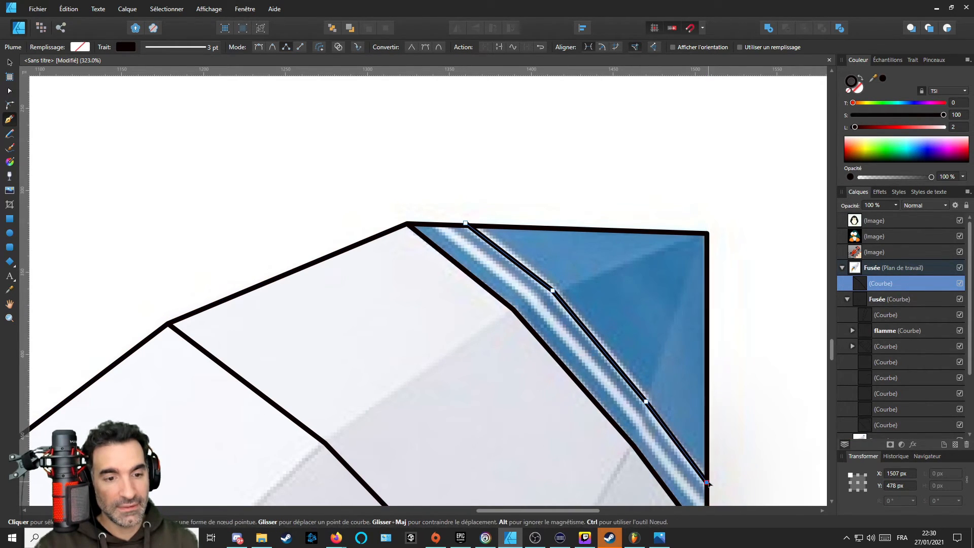
Trace the nose cone's inner white stripe with a four-node straight-segment line from the upper edge to the cone's vertical edge.
drag(644, 398, 591, 326)
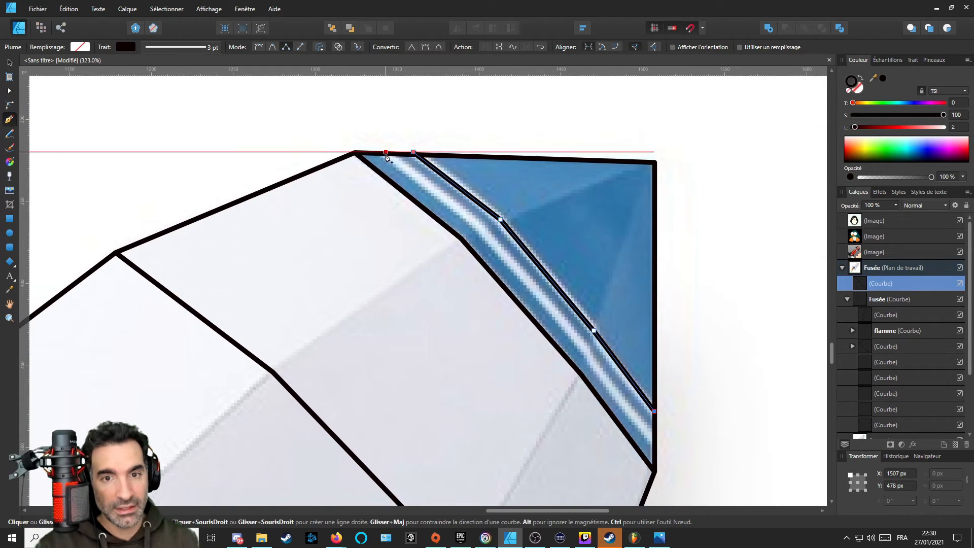
click(388, 153)
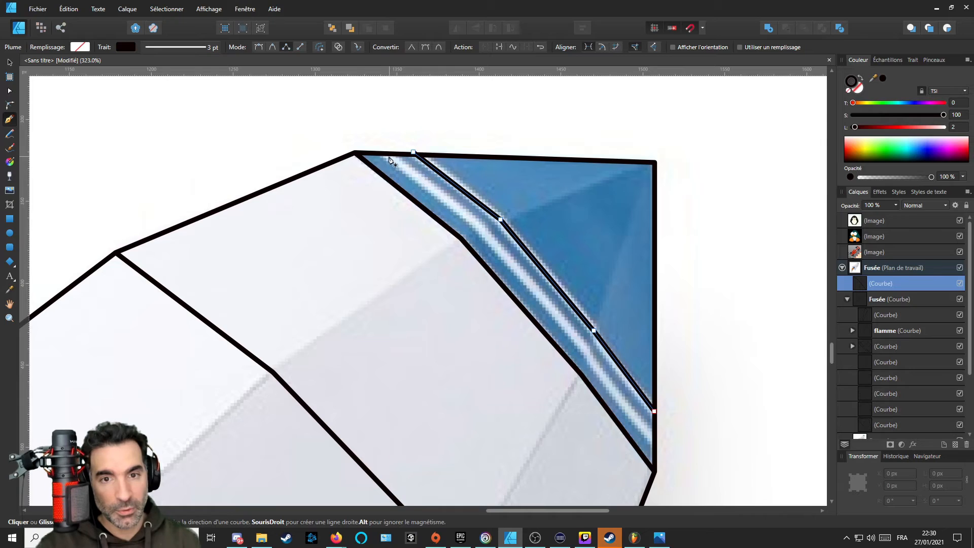
click(481, 228)
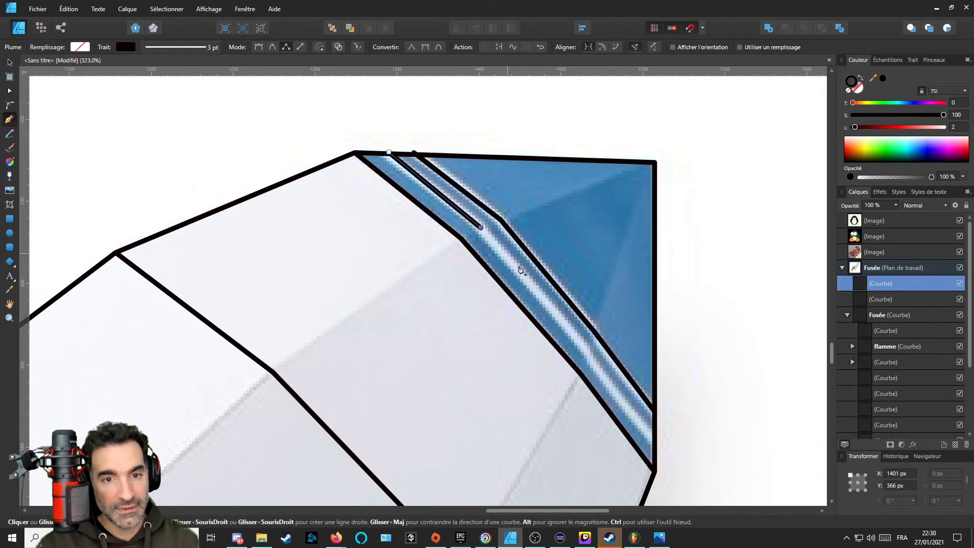
click(588, 354)
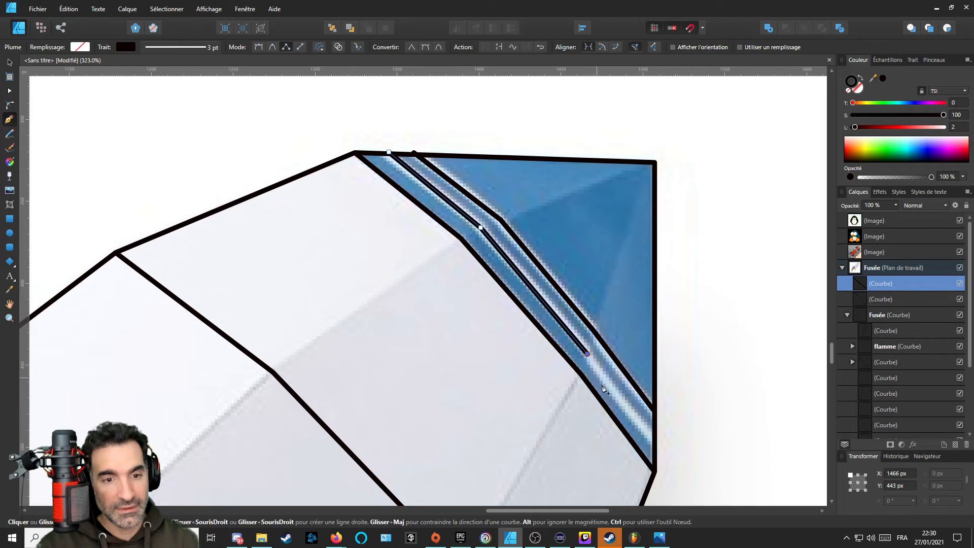
click(654, 441)
scroll(587, 358, down, 2)
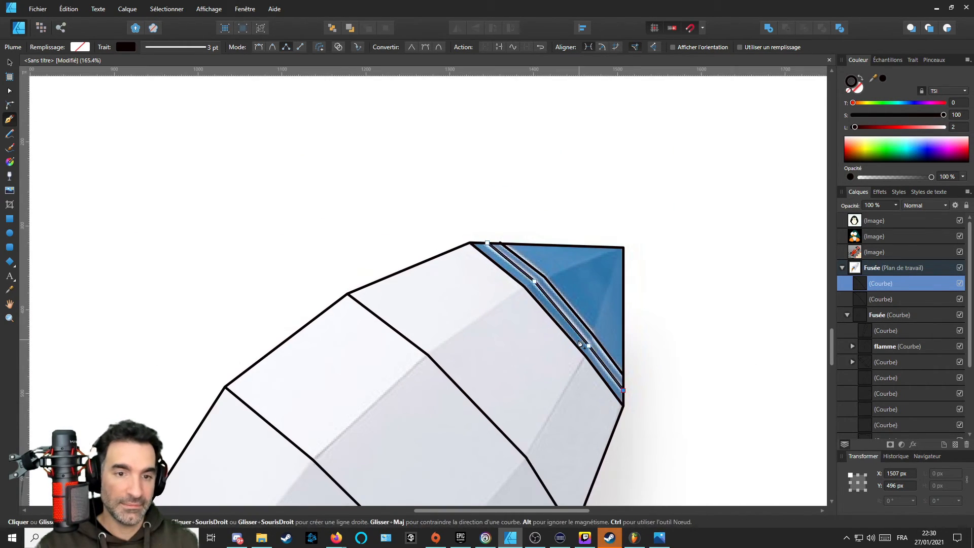
Move the inner stripe line's end node slightly down along the cone's vertical edge with the Node tool to match the reference.
scroll(588, 358, up, 3)
scroll(588, 361, up, 1)
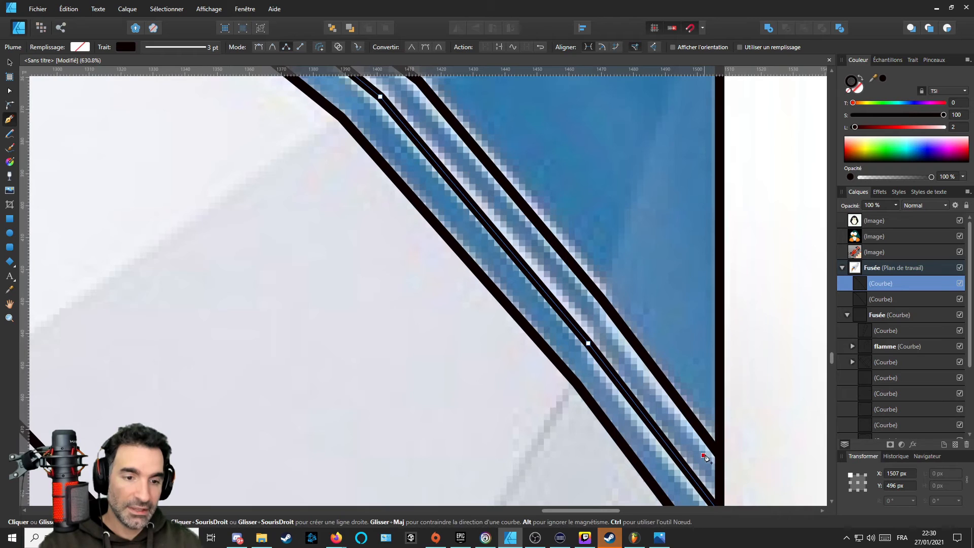
scroll(706, 458, down, 3)
key(a)
drag(664, 392, 665, 398)
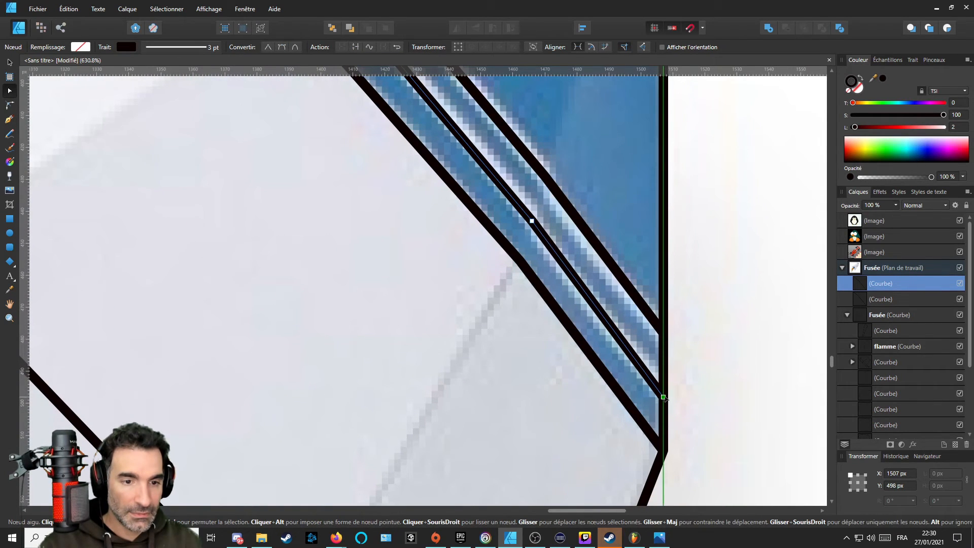
scroll(532, 402, down, 4)
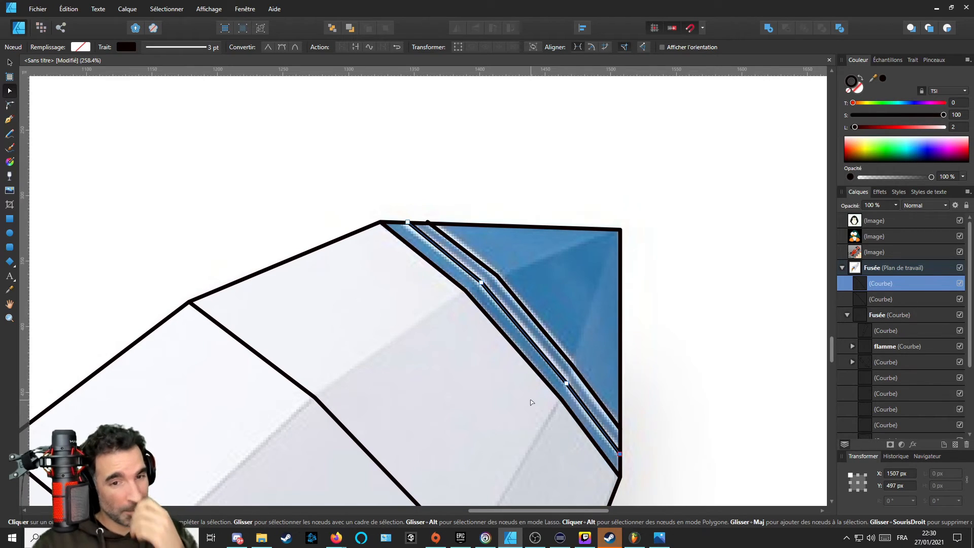
Select both nose stripe lines, cut them and paste them inside the Fusée curve.
click(10, 63)
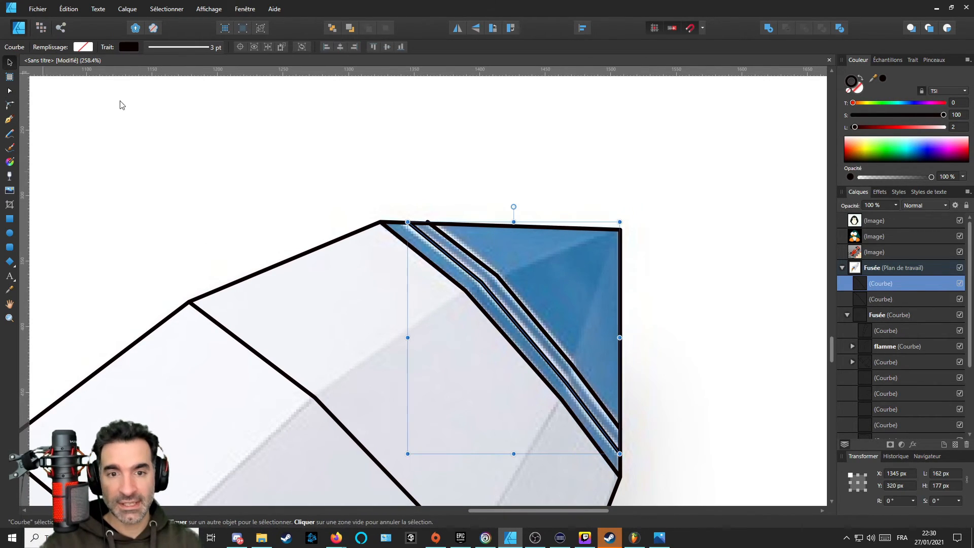
shift+click(506, 295)
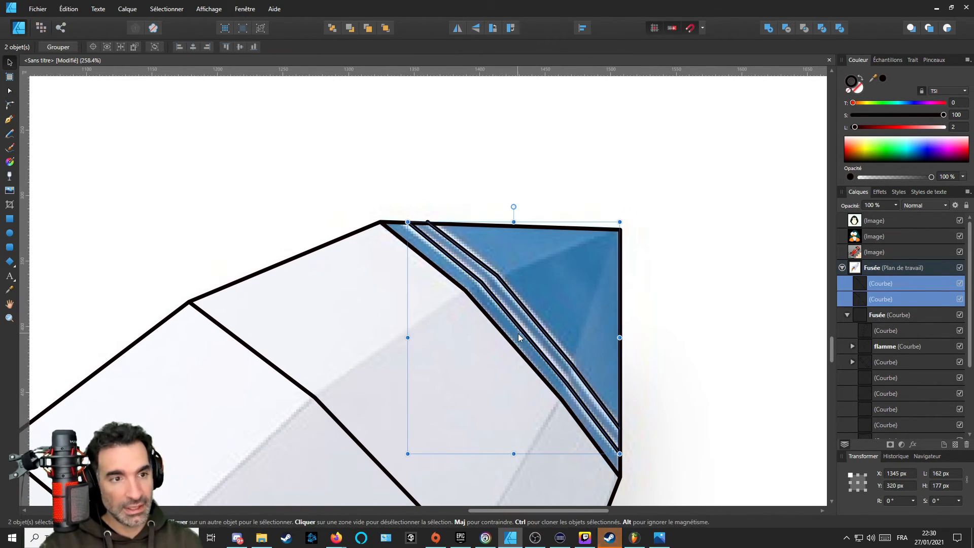
scroll(488, 353, down, 1)
scroll(473, 339, up, 3)
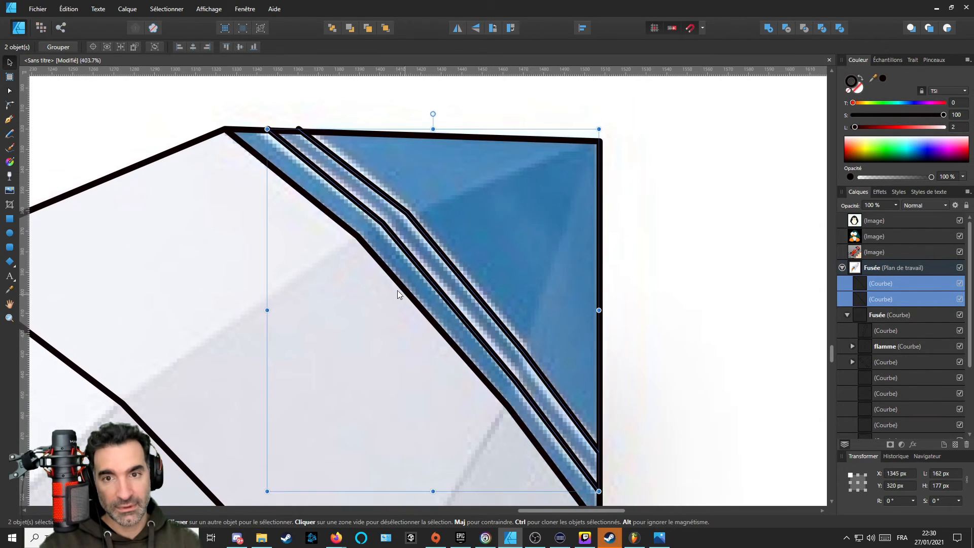
scroll(397, 291, down, 2)
click(340, 230)
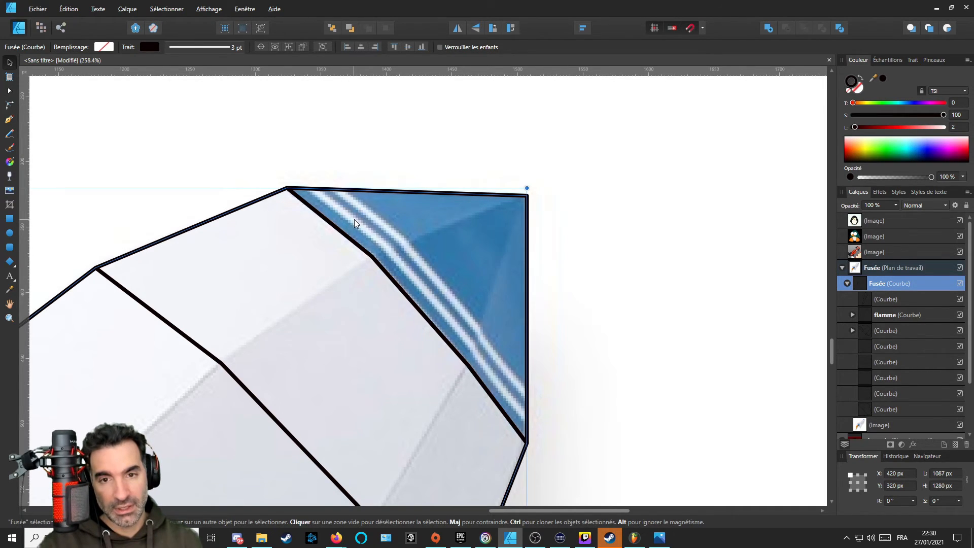
key(ctrl+v)
scroll(355, 223, down, 2)
scroll(377, 248, up, 3)
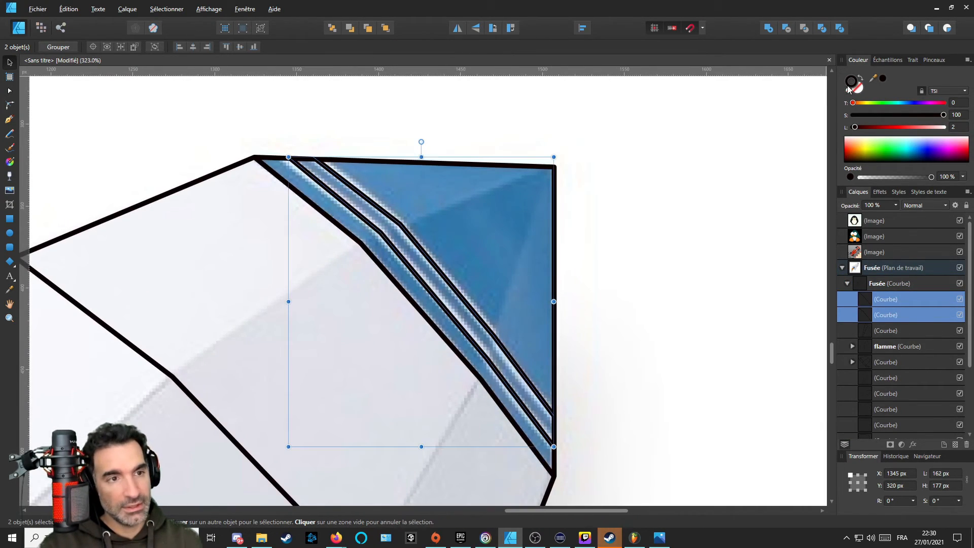
Set the two nose stripes' stroke width to 6.8 pt and their colour to white with lightness 100.
click(912, 62)
drag(896, 89, 898, 92)
click(862, 62)
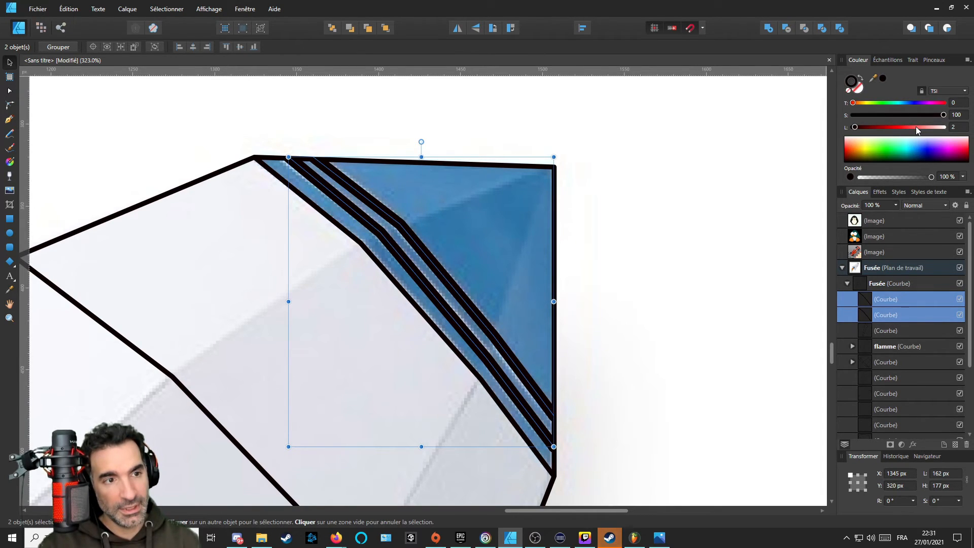
drag(915, 126, 945, 127)
scroll(393, 309, down, 4)
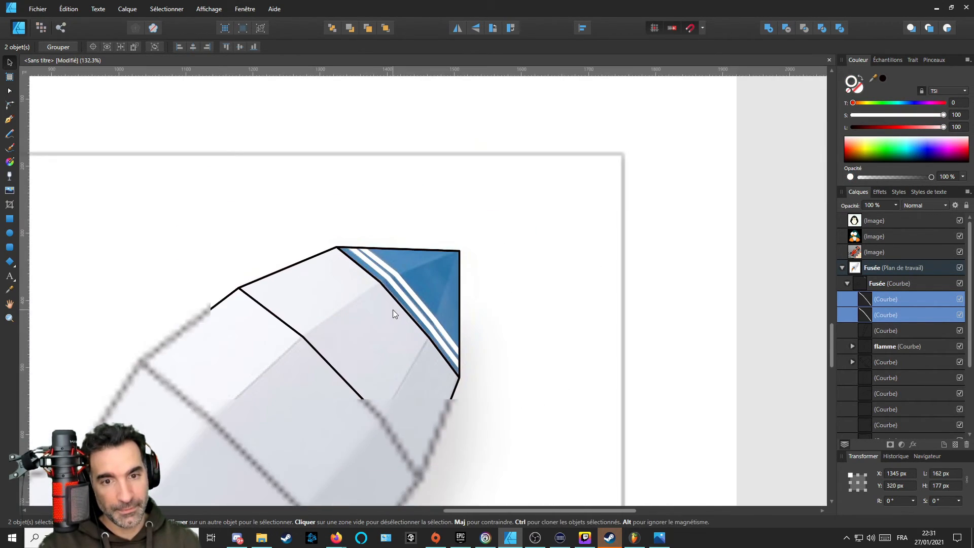
scroll(392, 310, up, 3)
scroll(375, 289, down, 6)
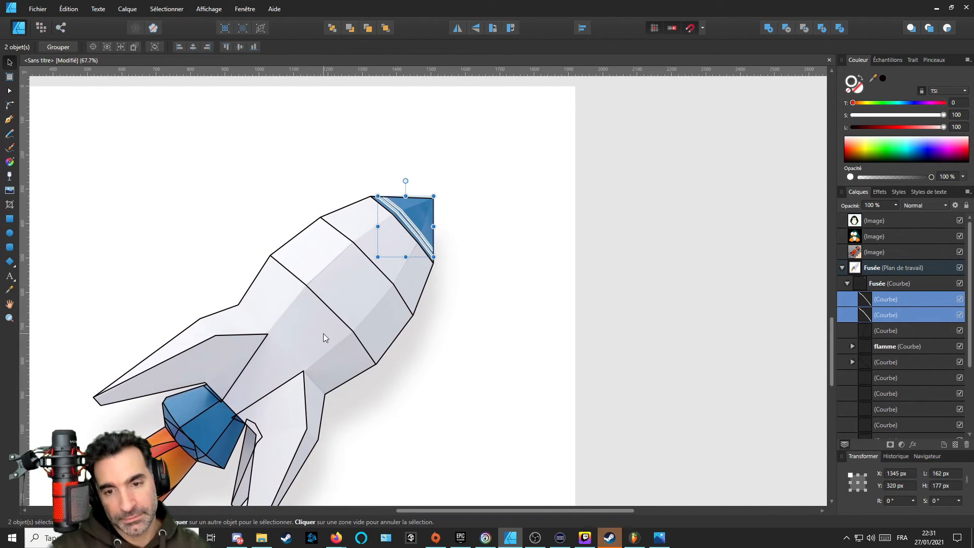
Draw a straight pen segment from the rocket's nose tip to the lower facet node on the nose cone's base.
drag(324, 333, 386, 278)
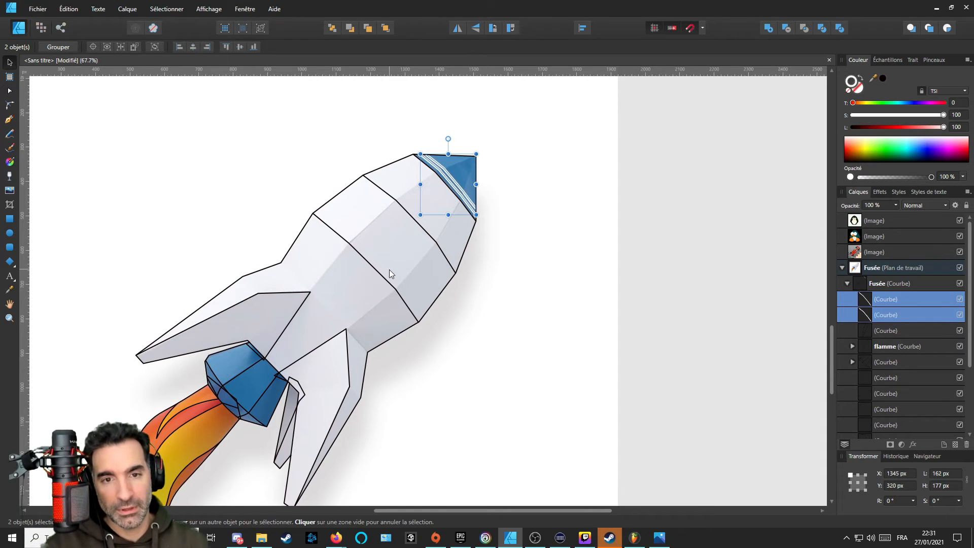
key(p)
scroll(431, 202, up, 3)
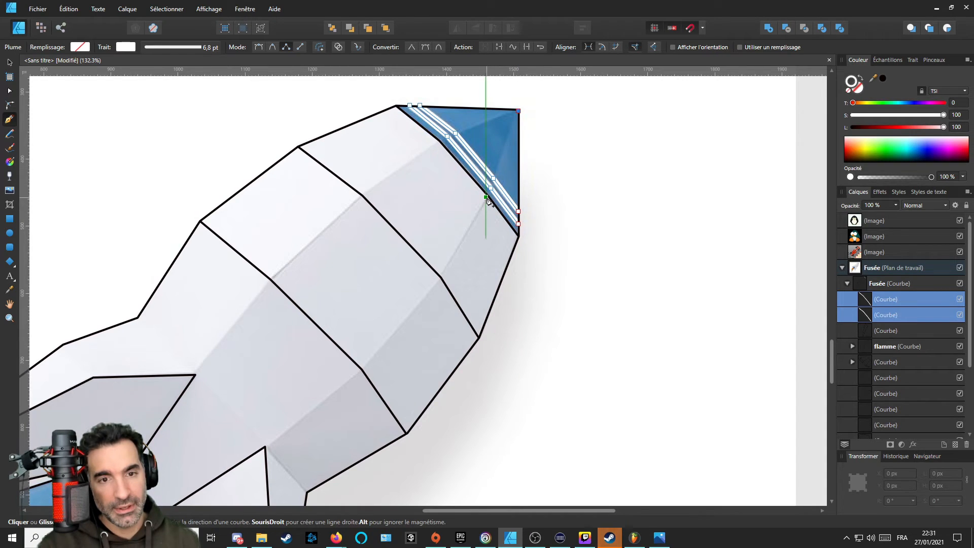
scroll(488, 201, up, 2)
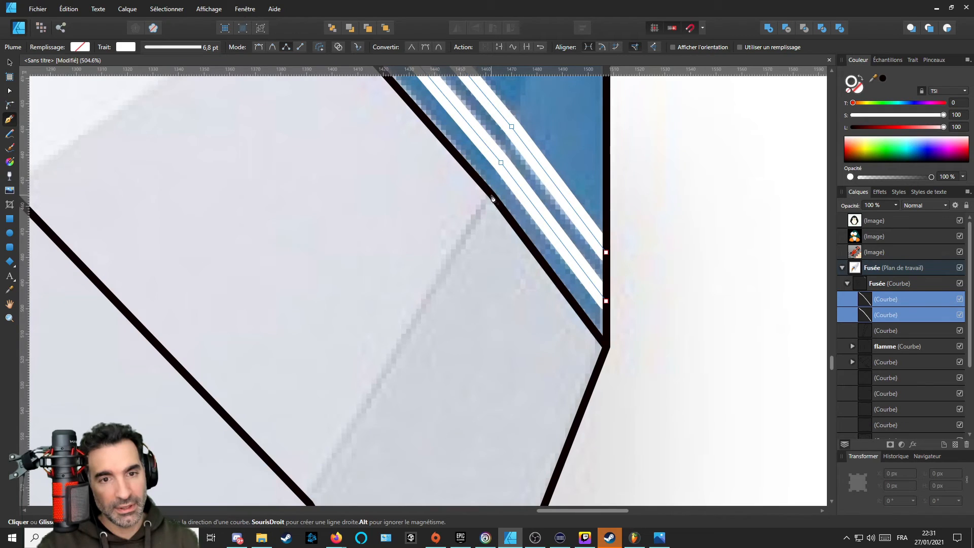
click(486, 198)
scroll(477, 215, down, 4)
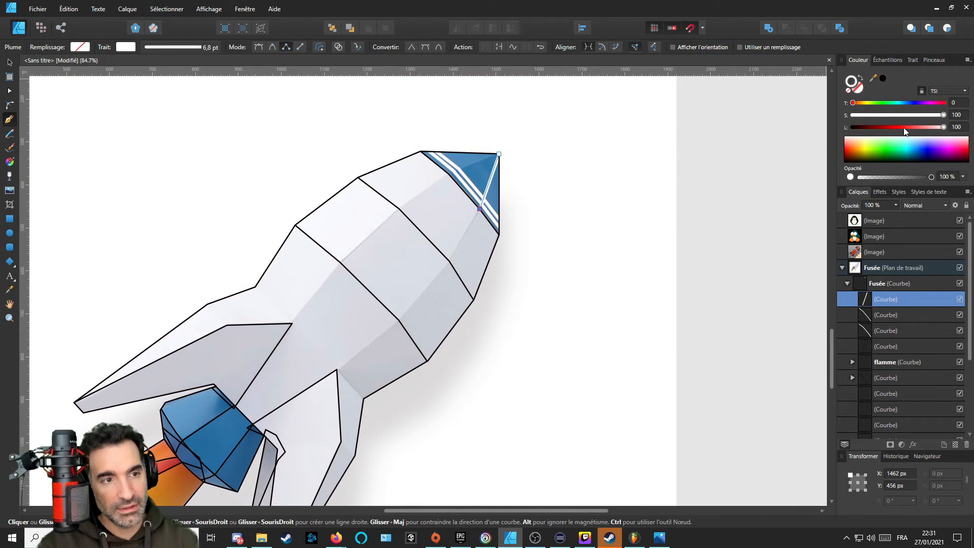
Set the new facet line's stroke to black with a width of 1.7 pt.
click(883, 78)
click(912, 61)
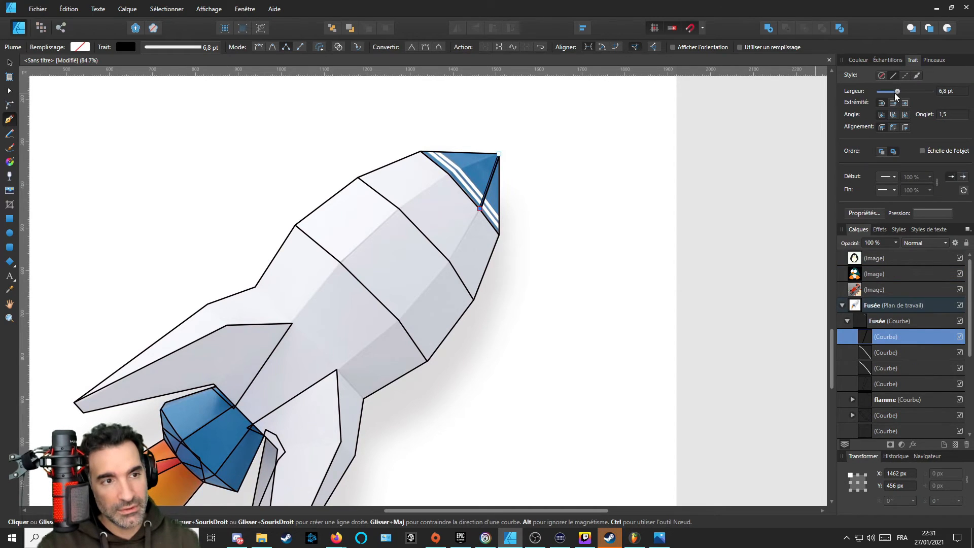
drag(896, 92, 891, 92)
Extend the facet line along the body's shading edge through both cross bands to the top corner of the front fin.
scroll(513, 252, up, 3)
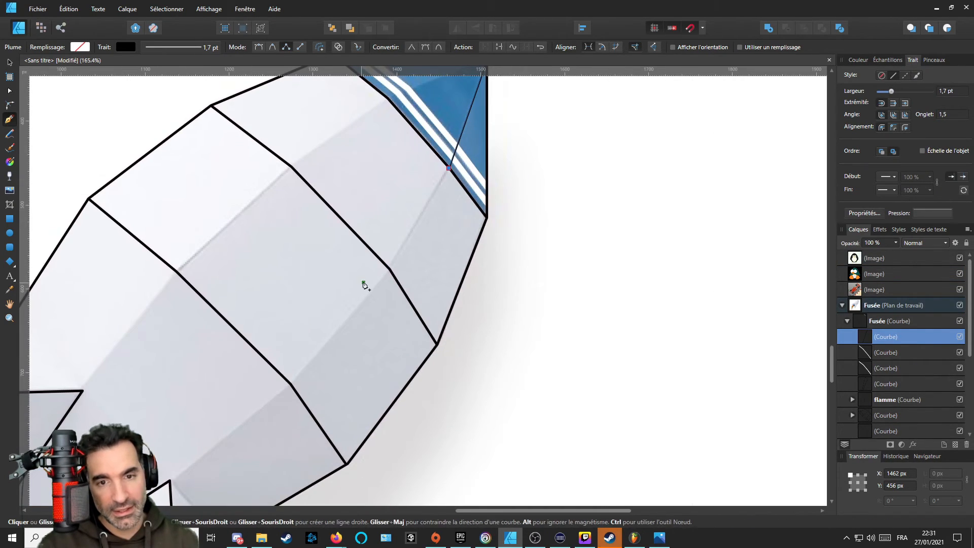
click(390, 270)
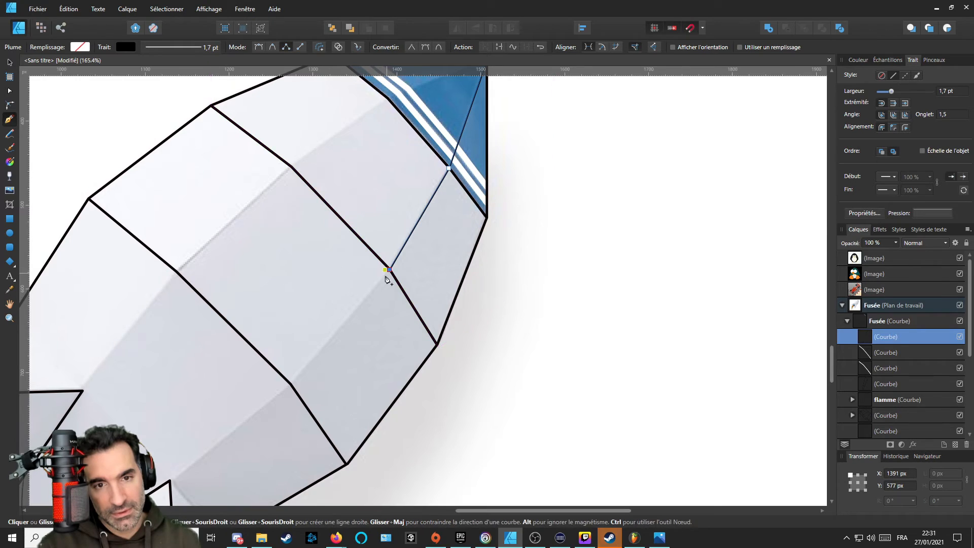
drag(388, 276, 509, 200)
click(514, 179)
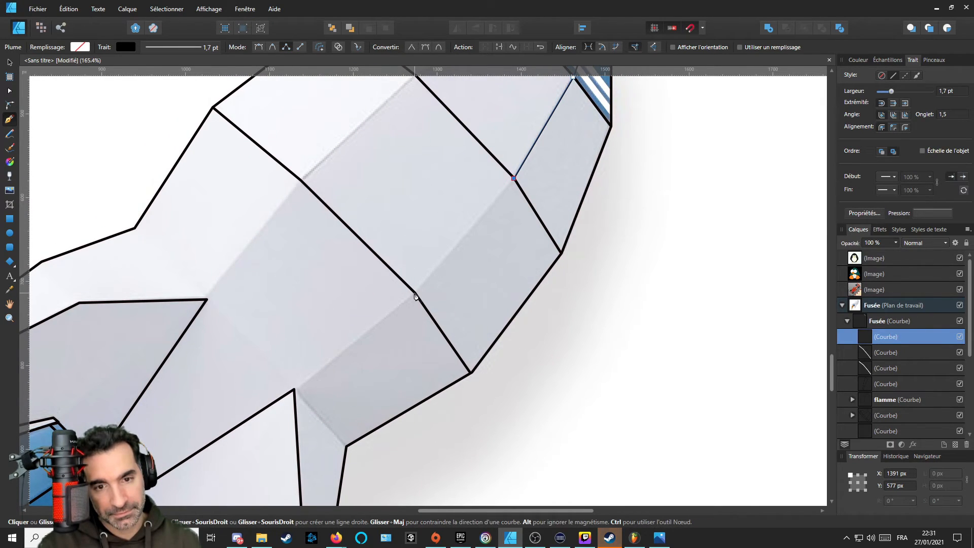
click(415, 293)
click(295, 389)
drag(295, 390, 432, 236)
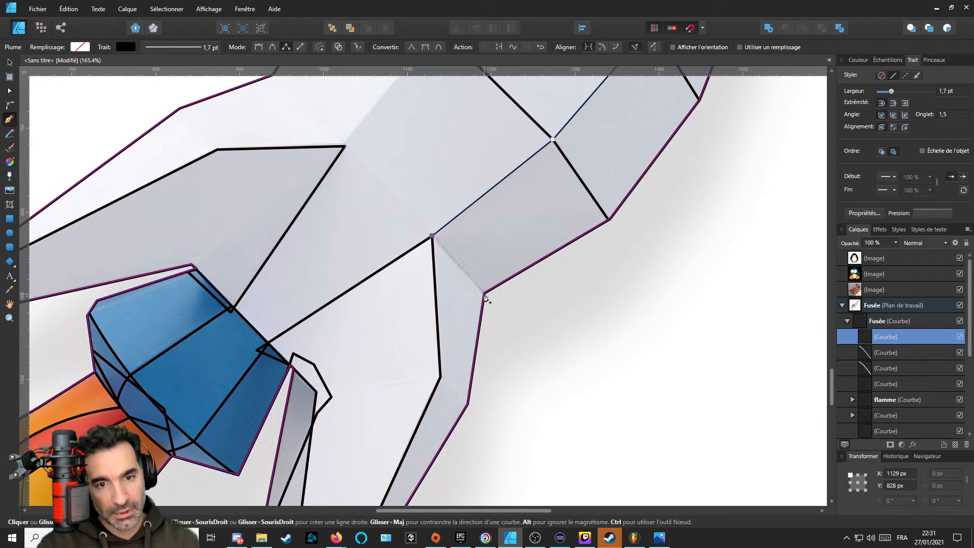
Continue the path down the front fin's middle past its tip, loop it outside the rocket and close it at the nose tip.
click(366, 385)
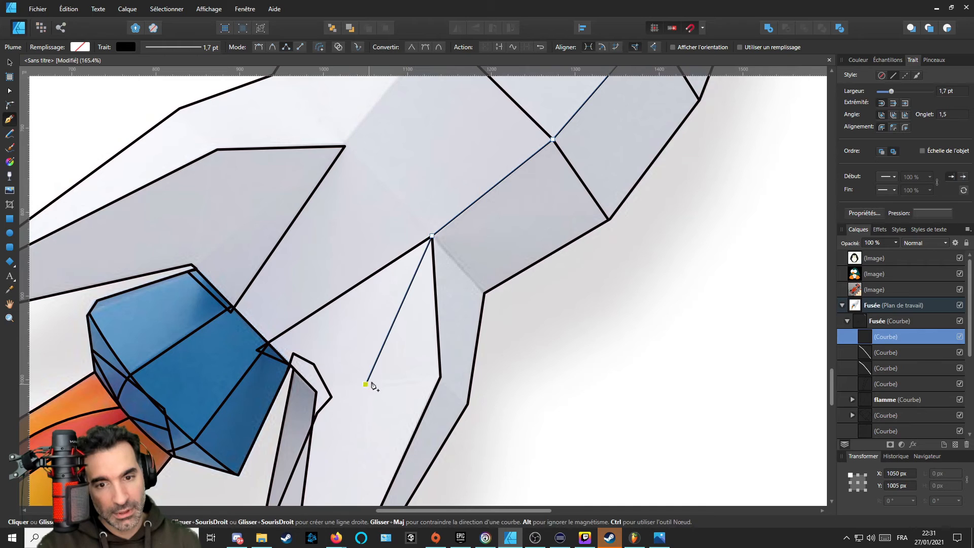
scroll(457, 282, down, 5)
scroll(457, 283, left, 3)
click(430, 446)
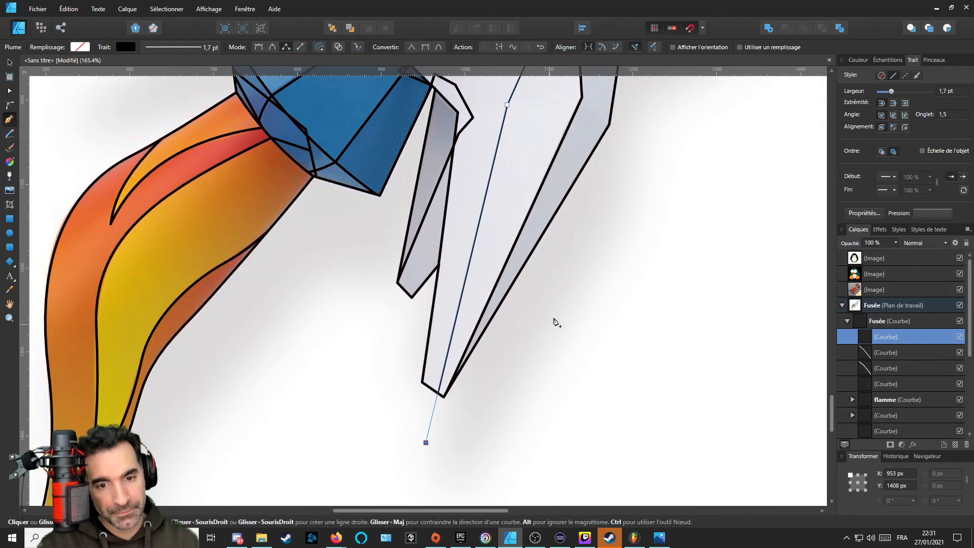
ctrl+scroll(507, 340, up, 2)
click(489, 374)
scroll(513, 279, down, 5)
scroll(512, 280, right, 3)
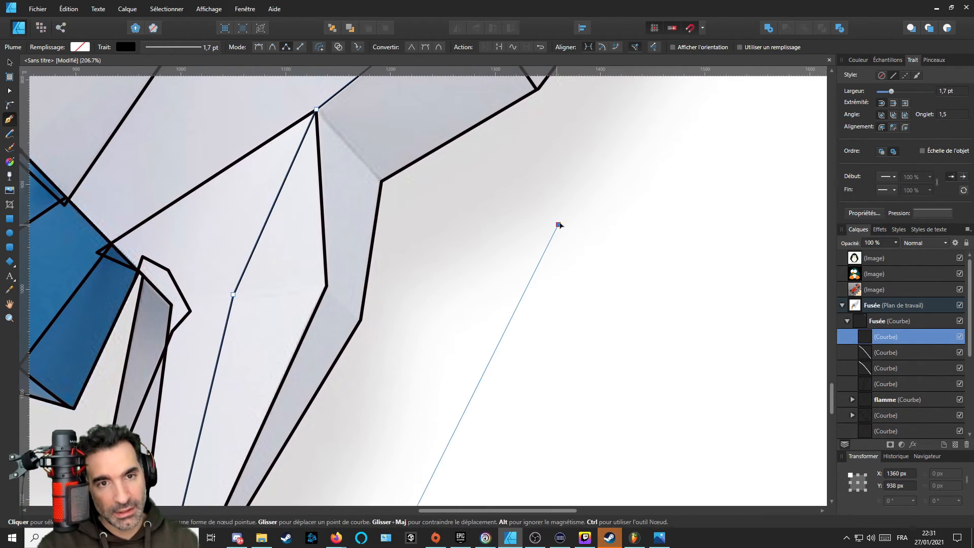
ctrl+scroll(409, 457, down, 3)
scroll(485, 426, up, 5)
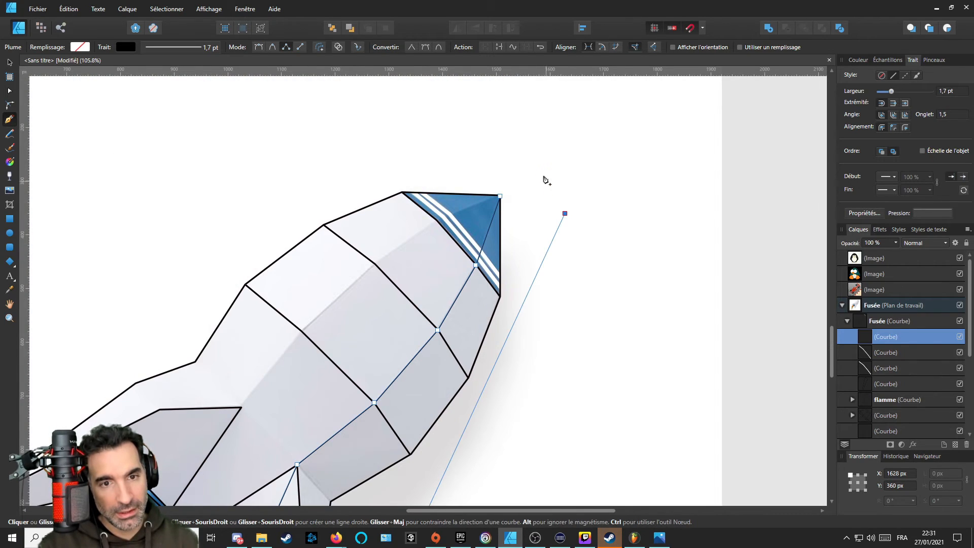
click(501, 196)
key(Escape)
ctrl+scroll(508, 285, down, 2)
ctrl+scroll(486, 310, down, 3)
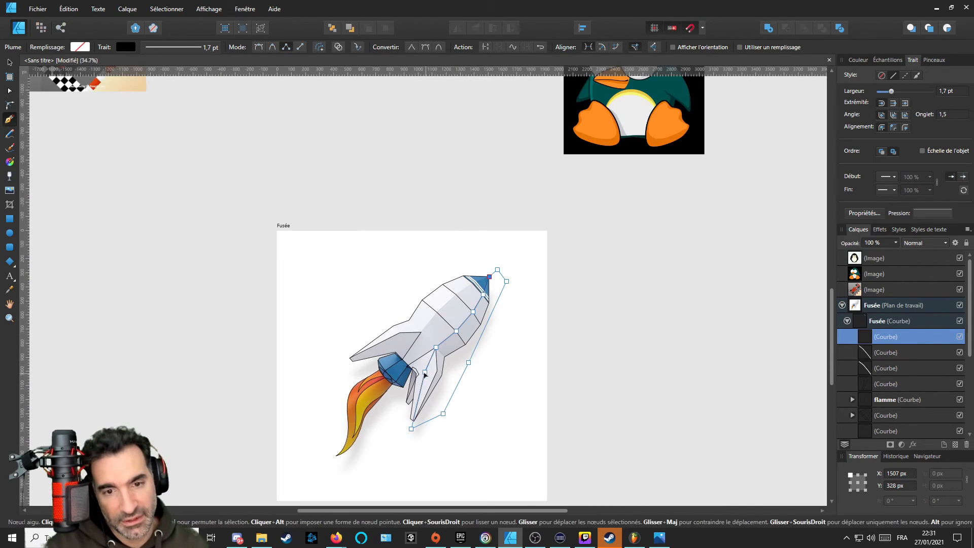
Move the closed facet shape's nose node up onto the tip corner of the rocket outline.
ctrl+scroll(474, 304, up, 5)
scroll(451, 248, up, 3)
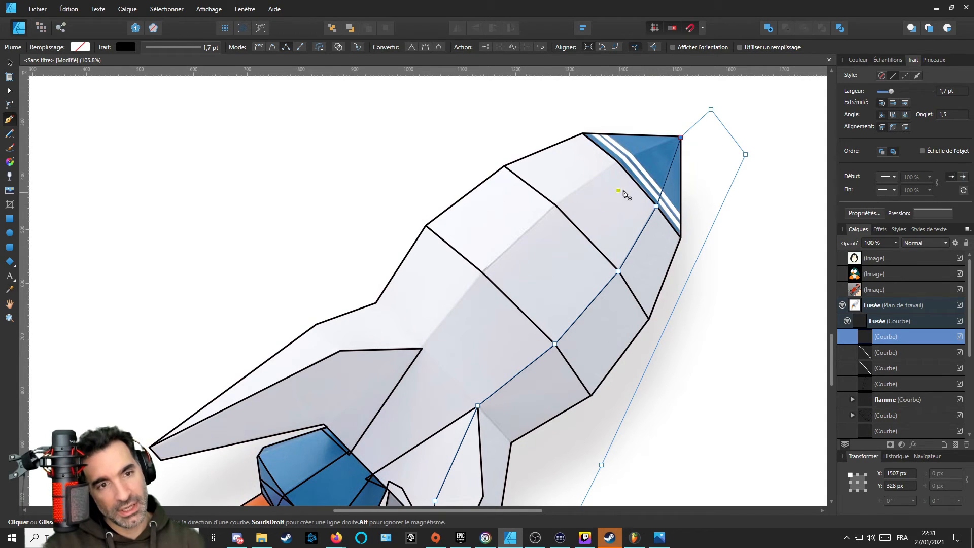
ctrl+scroll(679, 138, up, 5)
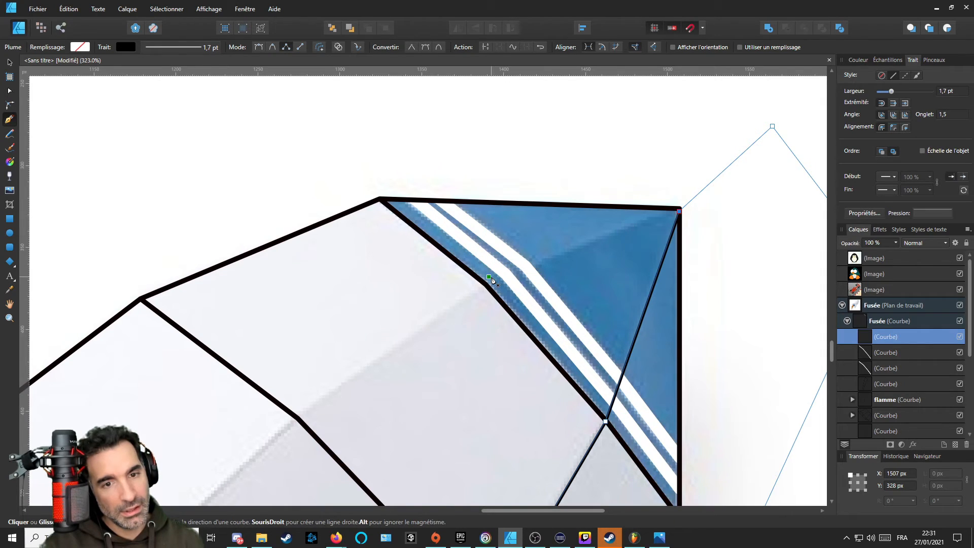
mouse_move(489, 282)
mouse_down()
mouse_move(489, 450)
mouse_move(488, 282)
mouse_up()
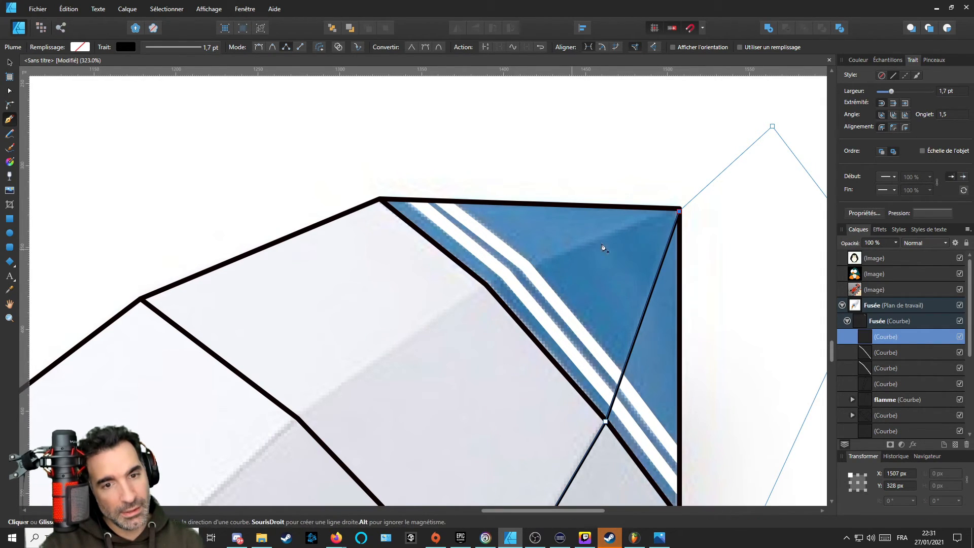
key(v)
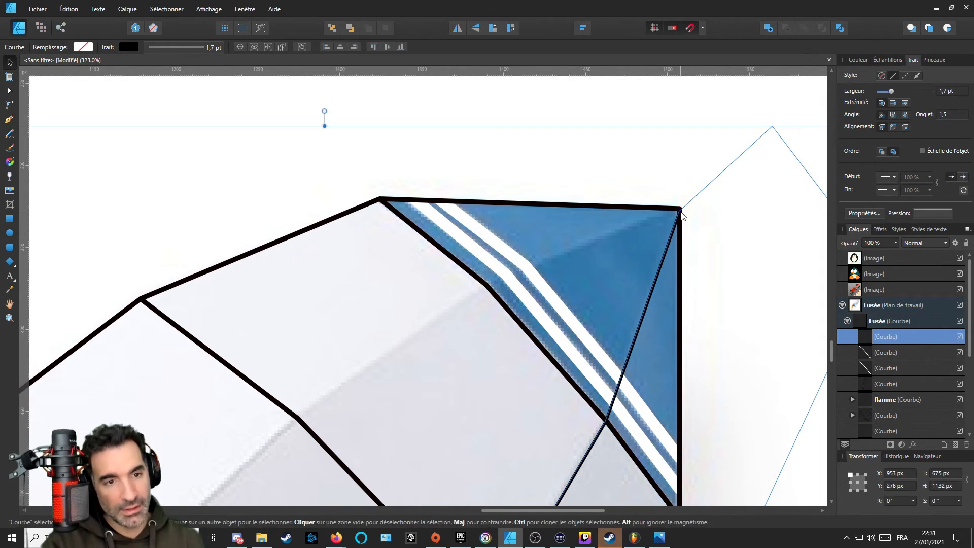
key(p)
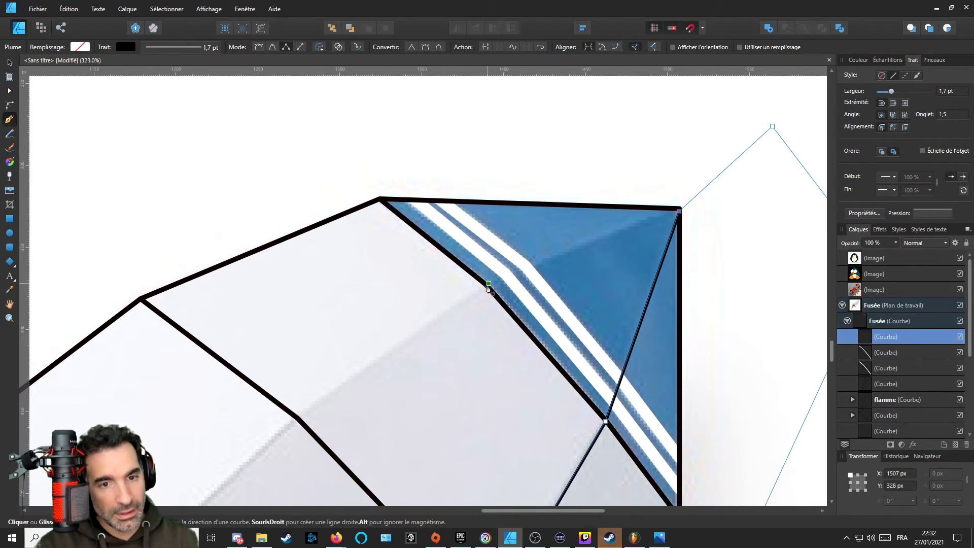
scroll(680, 213, up, 2)
key(a)
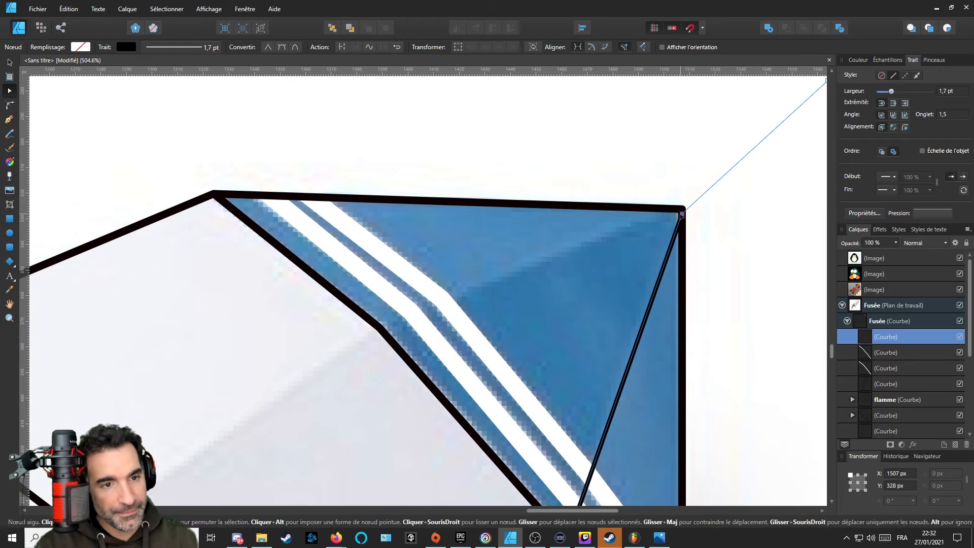
drag(682, 214, 682, 209)
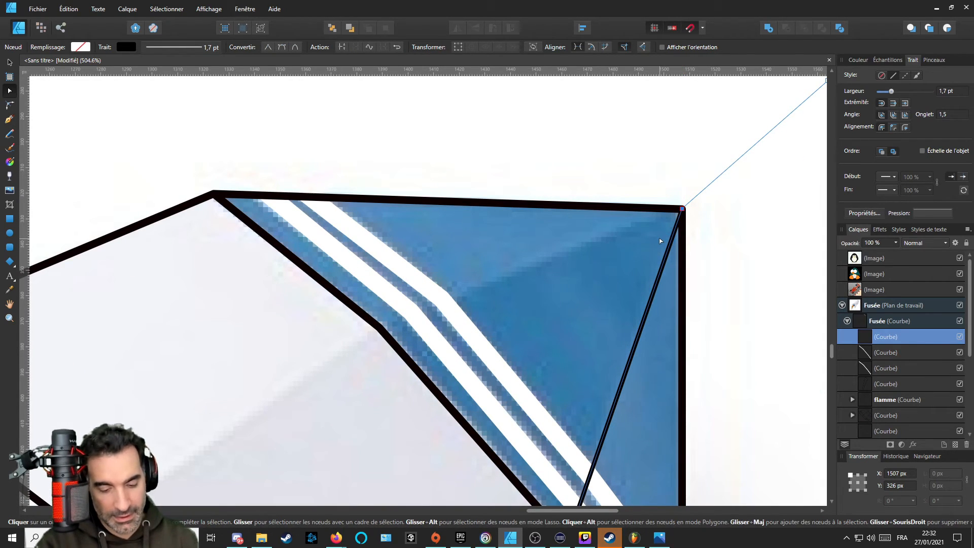
Draw a straight-segment pen path from the nose cone base's upper facet node through both cross bands to the rear fin's top corner.
key(p)
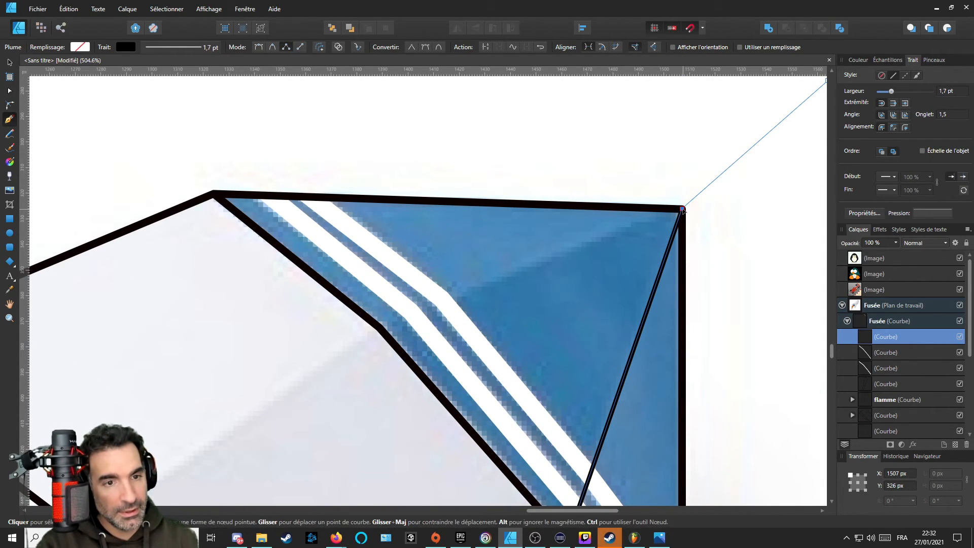
click(677, 214)
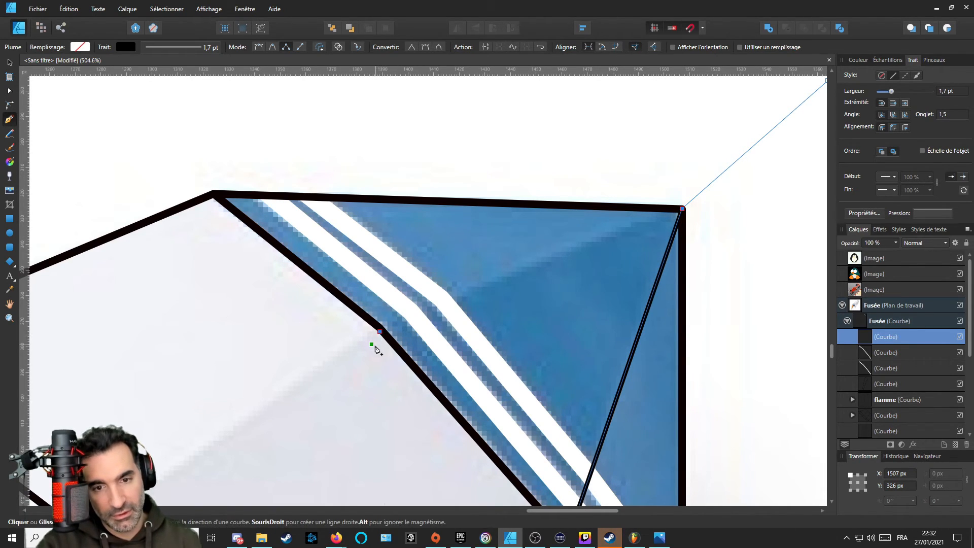
scroll(374, 341, down, 5)
scroll(498, 385, left, 5)
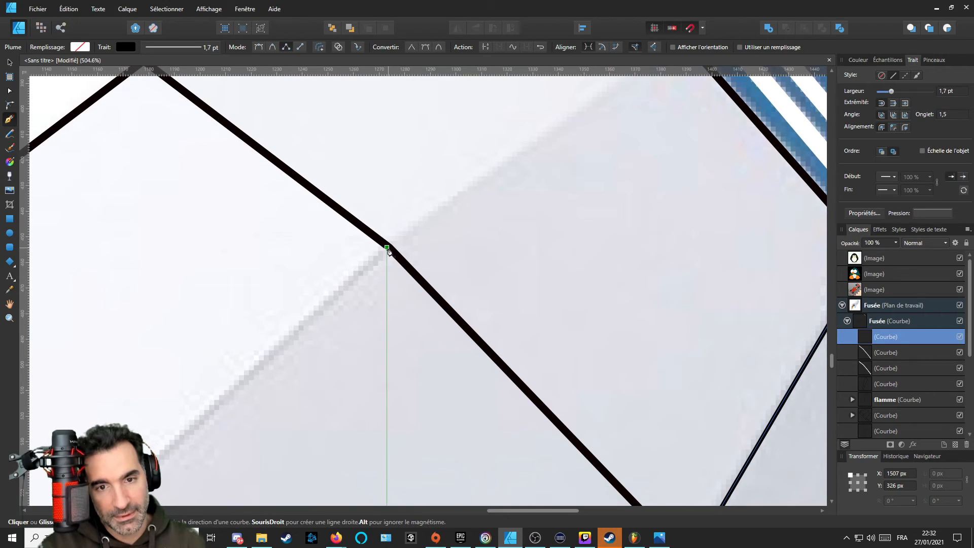
click(394, 246)
scroll(380, 304, down, 2)
scroll(375, 356, left, 3)
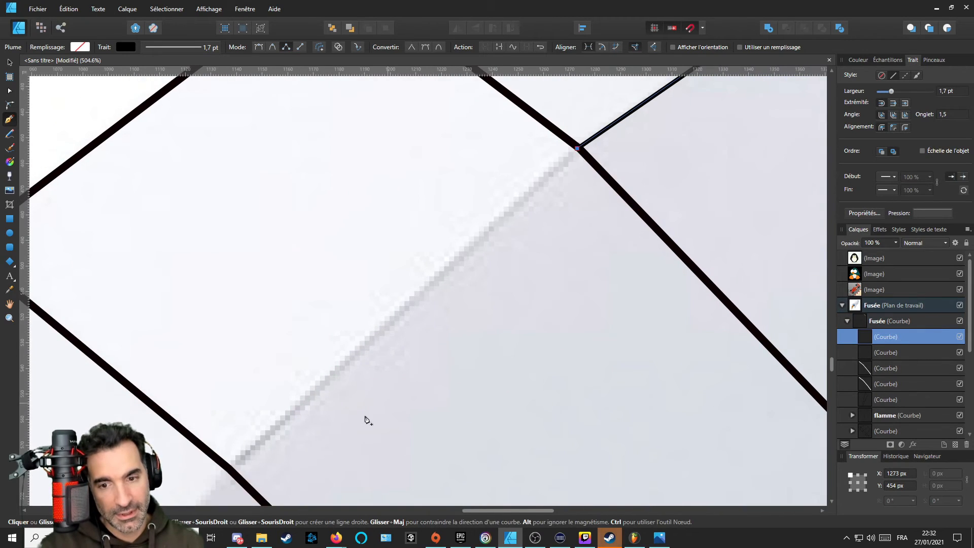
click(234, 471)
scroll(238, 457, down, 4)
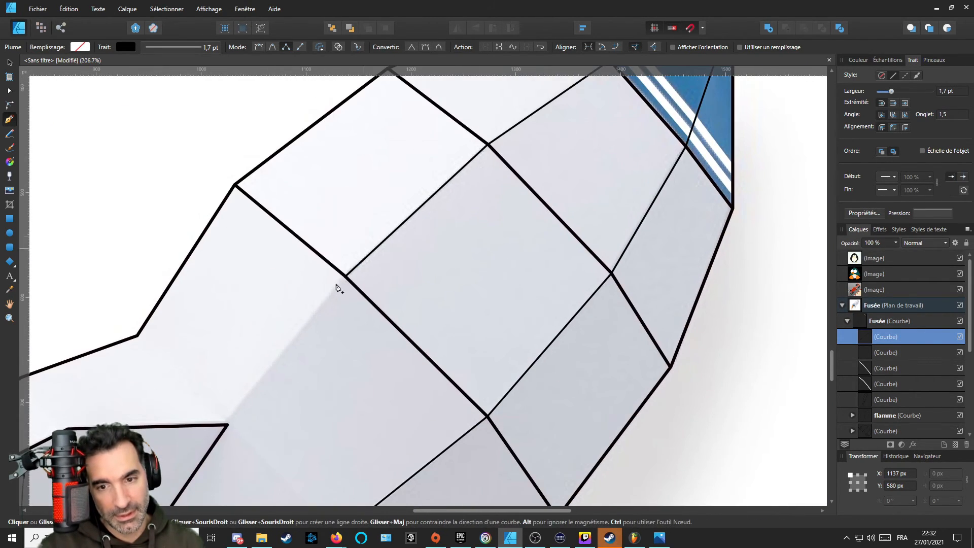
click(227, 427)
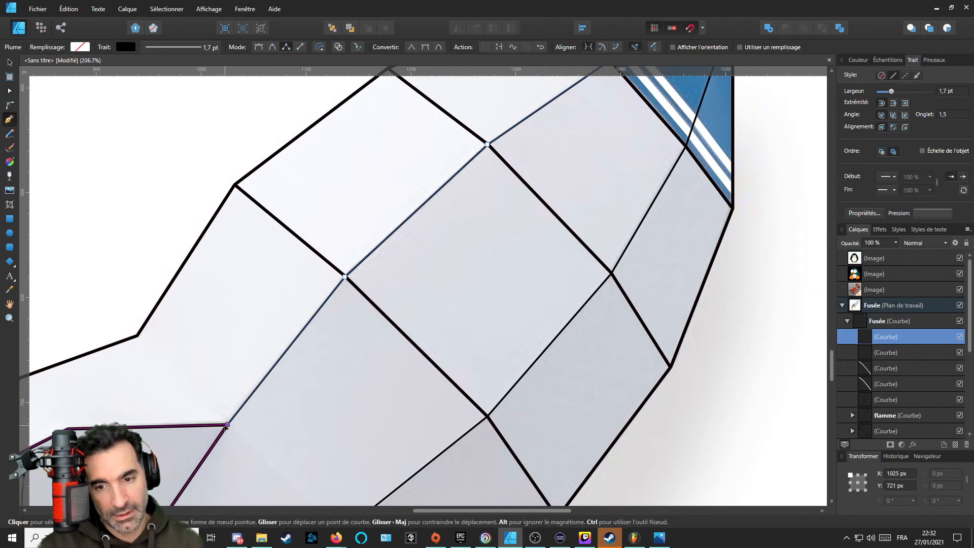
Continue the path down the rear fin's middle past its tip and back around outside the fin's outer edge.
scroll(289, 388, down, 3)
scroll(391, 396, left, 5)
scroll(522, 334, down, 2)
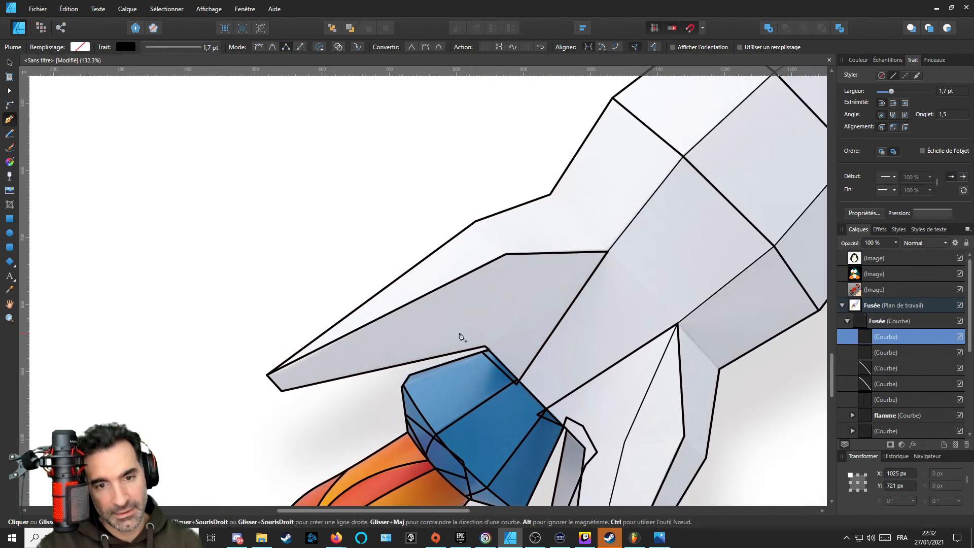
click(451, 332)
click(238, 406)
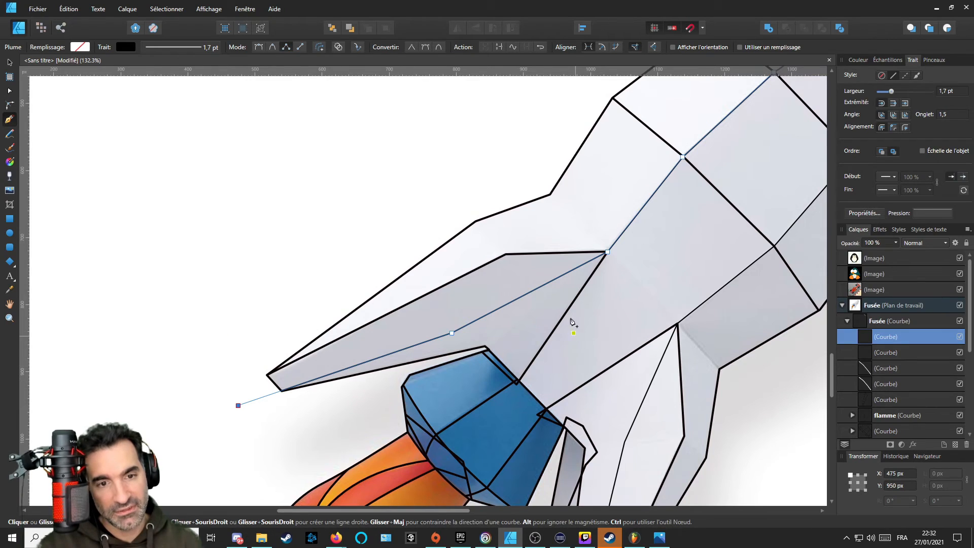
click(191, 333)
click(339, 203)
Loop the path outside the rocket's upper side to the nose tip and close it at the nose cone's base node.
scroll(397, 344, up, 1)
drag(396, 344, 188, 461)
drag(344, 276, 200, 463)
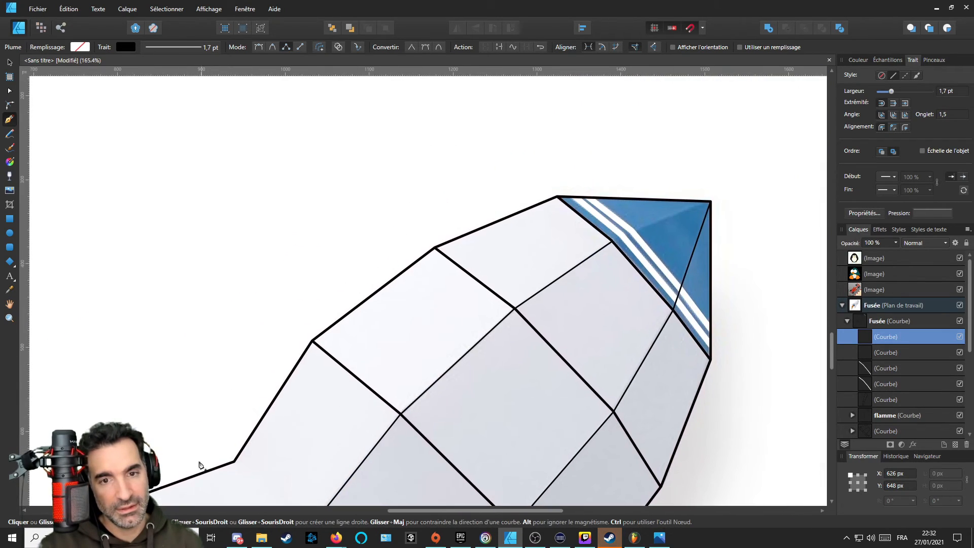
click(336, 230)
click(561, 148)
click(726, 170)
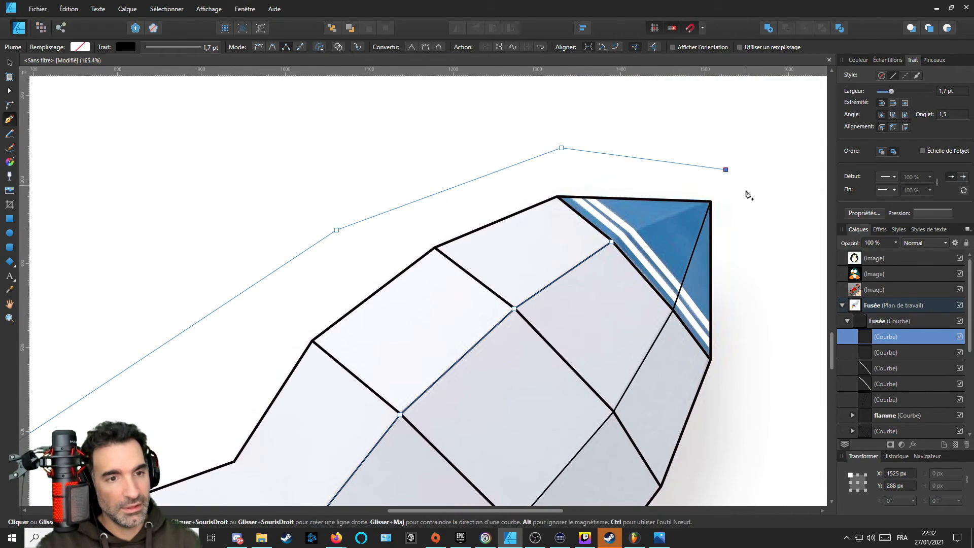
click(712, 203)
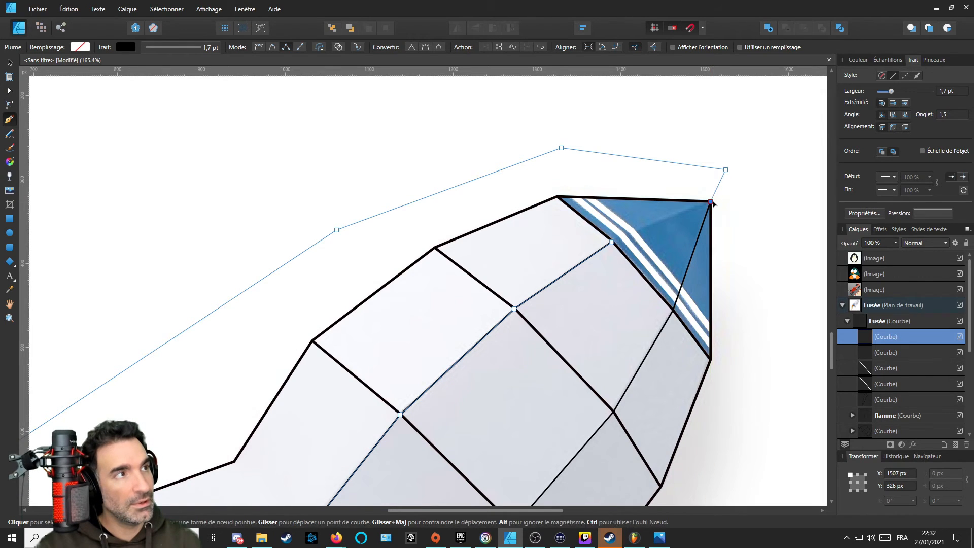
scroll(697, 206, up, 4)
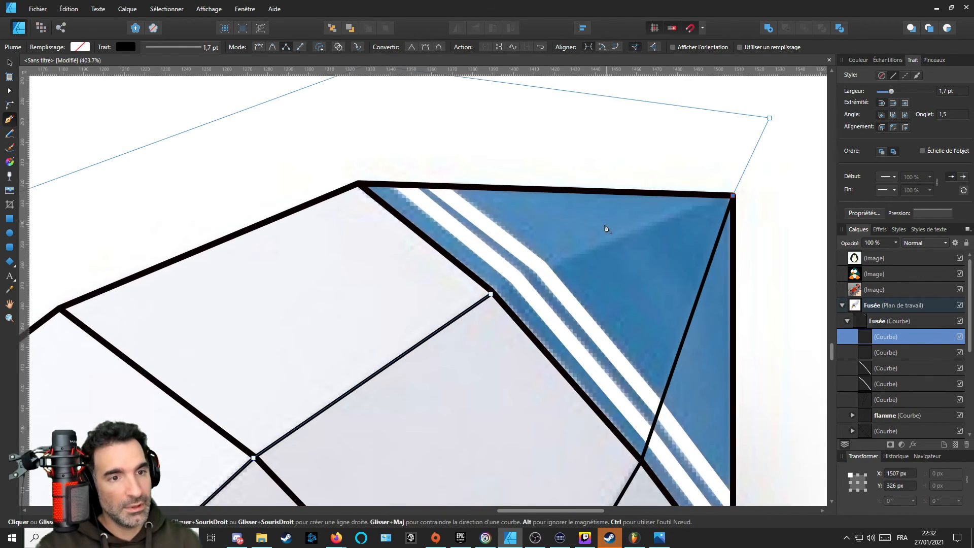
click(490, 295)
Hide the rocket reference image to examine the traced line art on its own, and show the image again.
scroll(498, 299, down, 9)
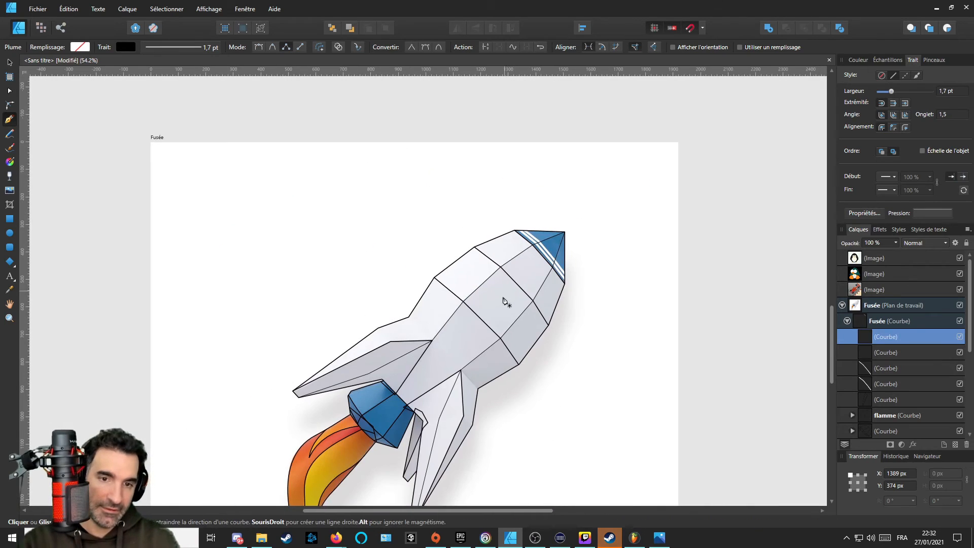
scroll(506, 302, down, 5)
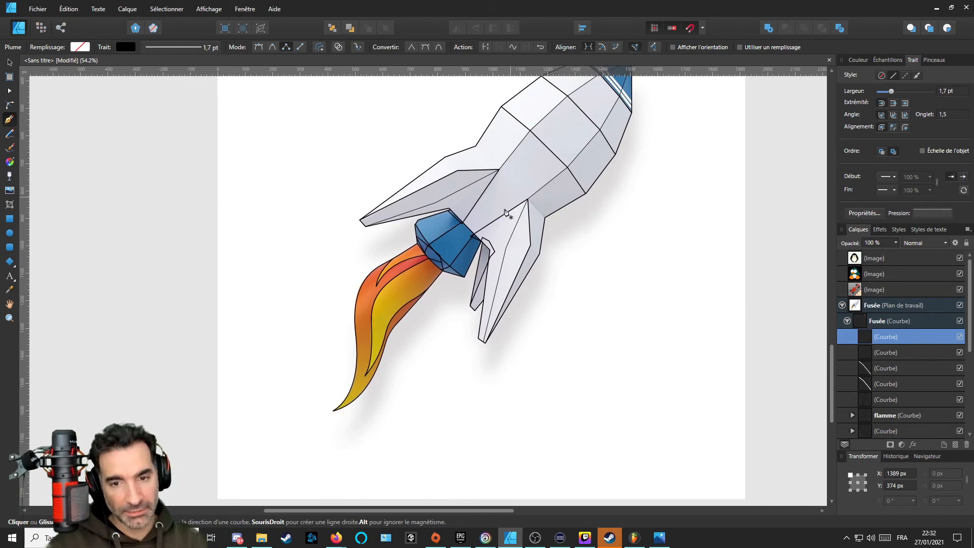
scroll(933, 370, down, 5)
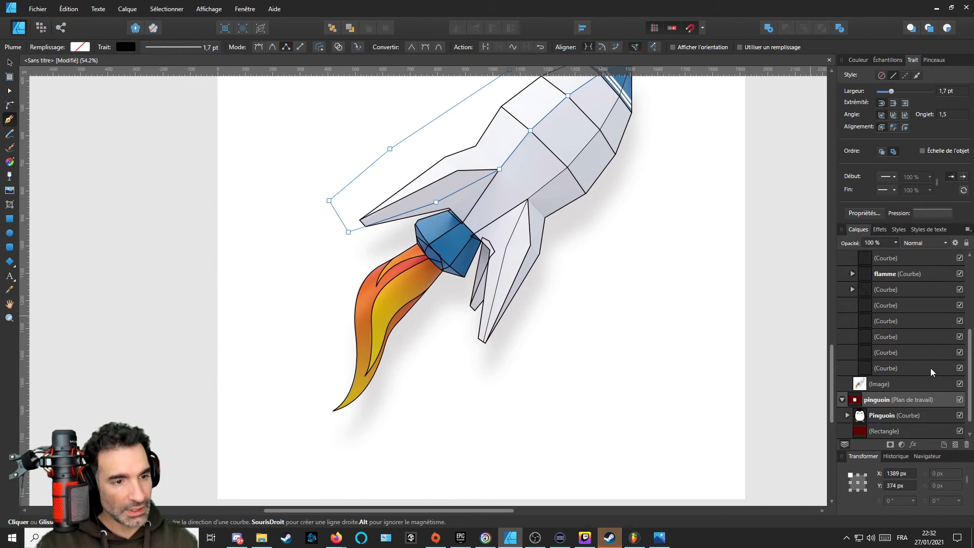
click(961, 384)
scroll(445, 217, down, 2)
scroll(387, 334, up, 3)
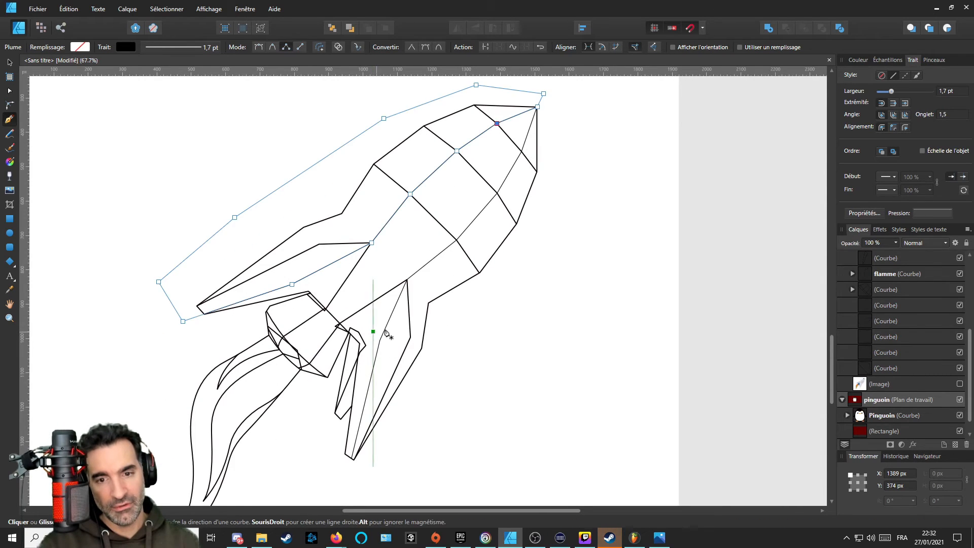
scroll(387, 334, left, 2)
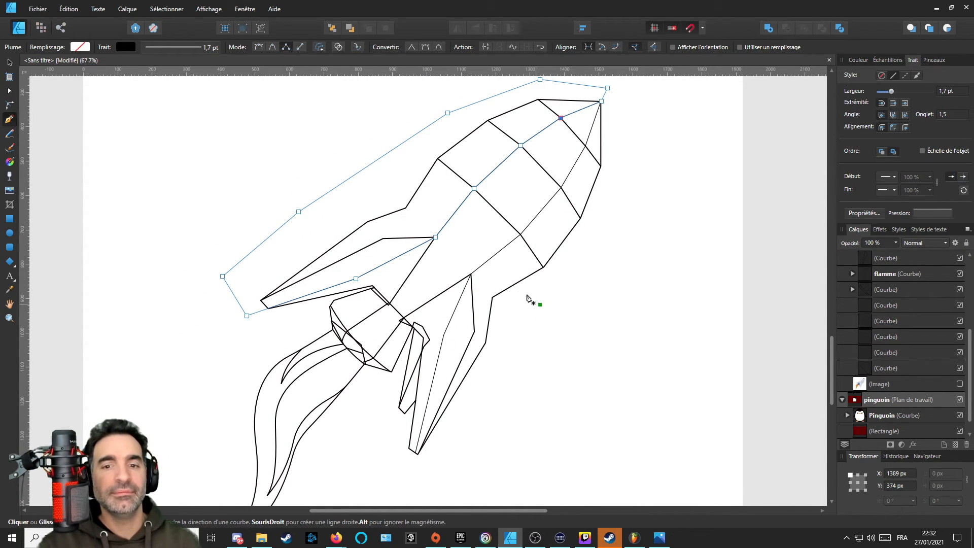
scroll(384, 338, down, 2)
scroll(384, 338, left, 2)
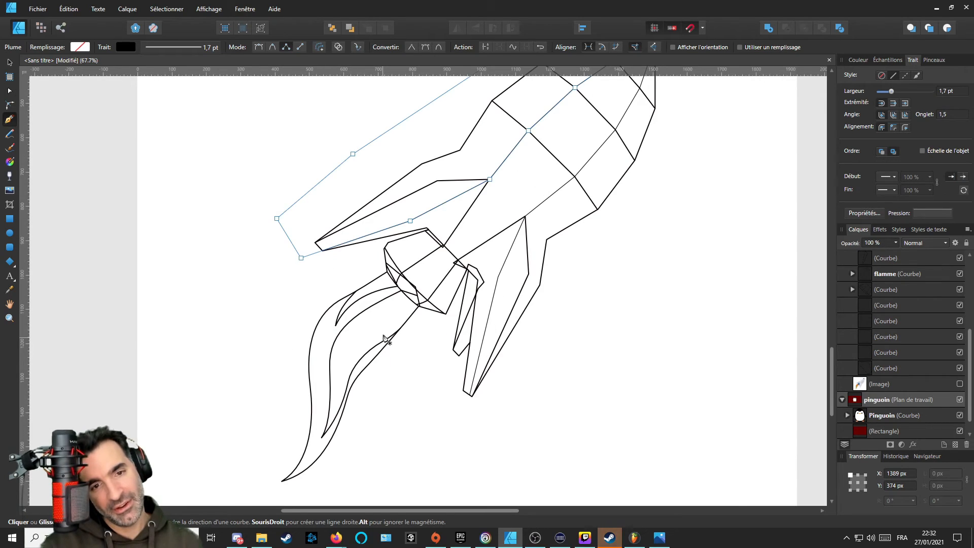
scroll(445, 321, up, 2)
scroll(492, 309, left, 1)
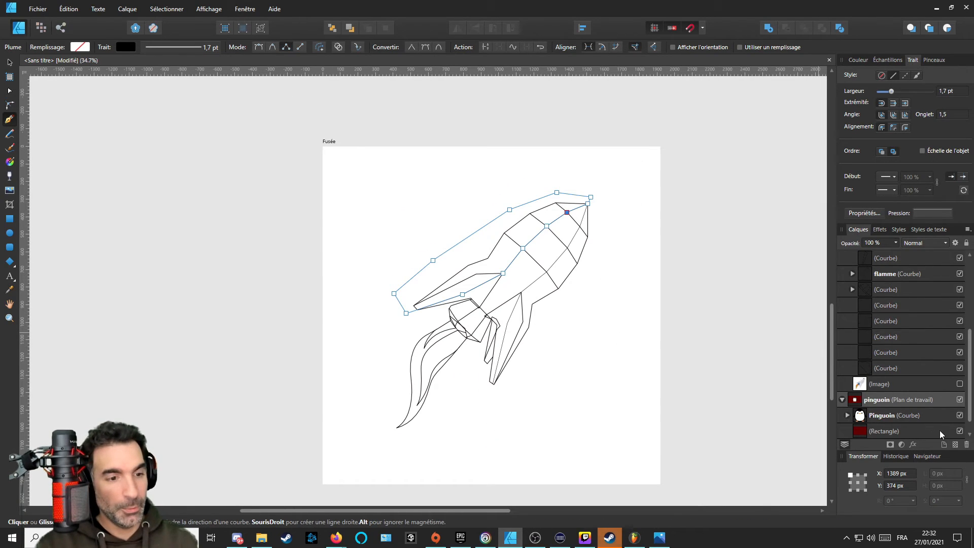
click(960, 384)
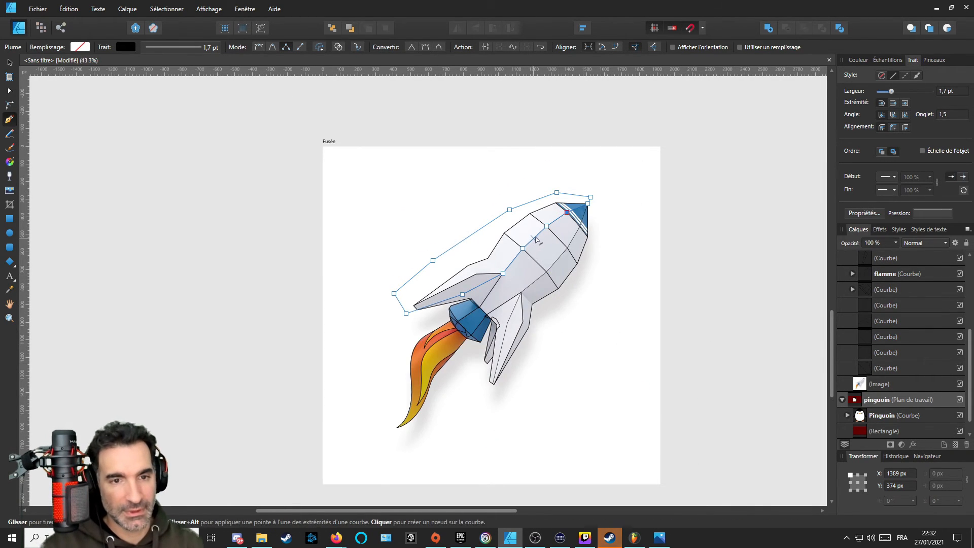
Select the nose cone curve nested in the rocket outline and remove its stroke.
scroll(536, 238, up, 5)
scroll(704, 196, up, 1)
scroll(704, 188, up, 4)
key(a)
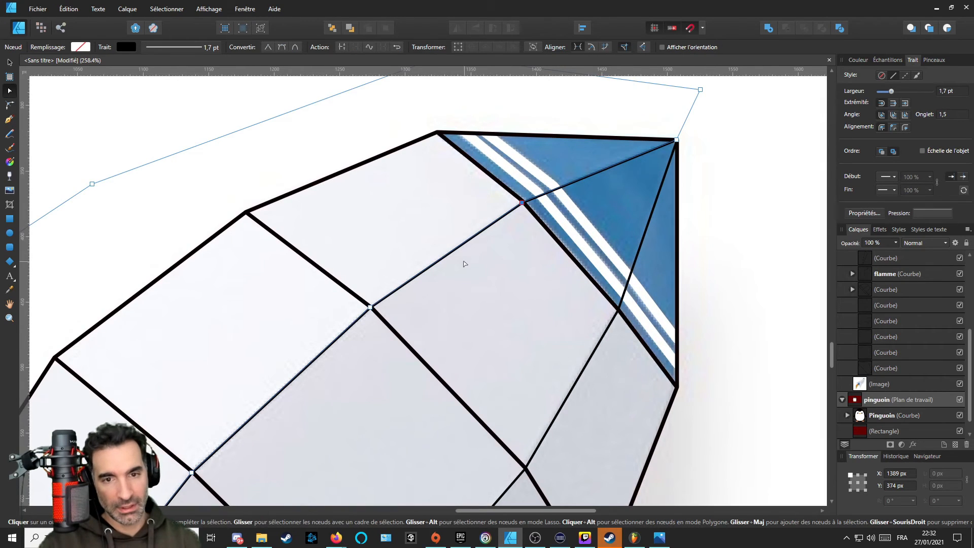
scroll(463, 263, down, 3)
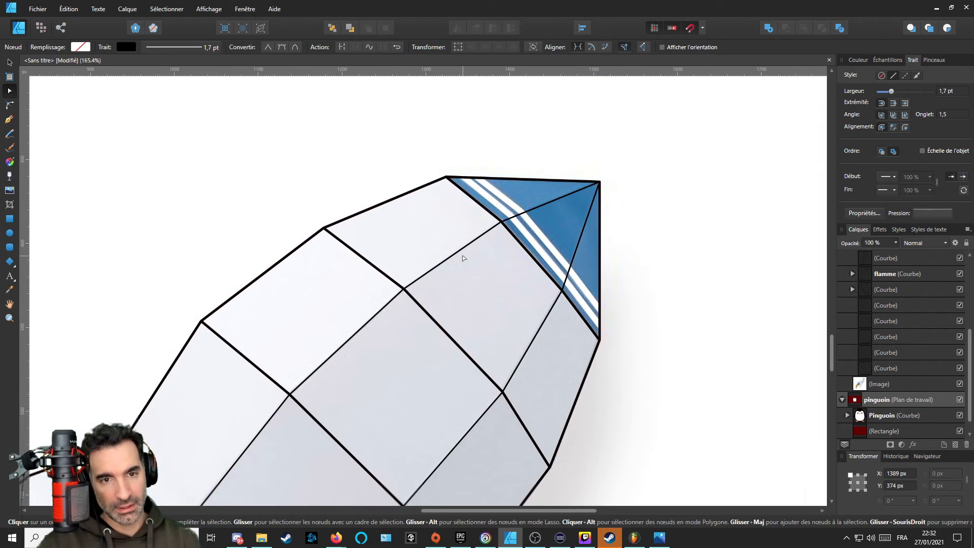
click(385, 275)
click(485, 208)
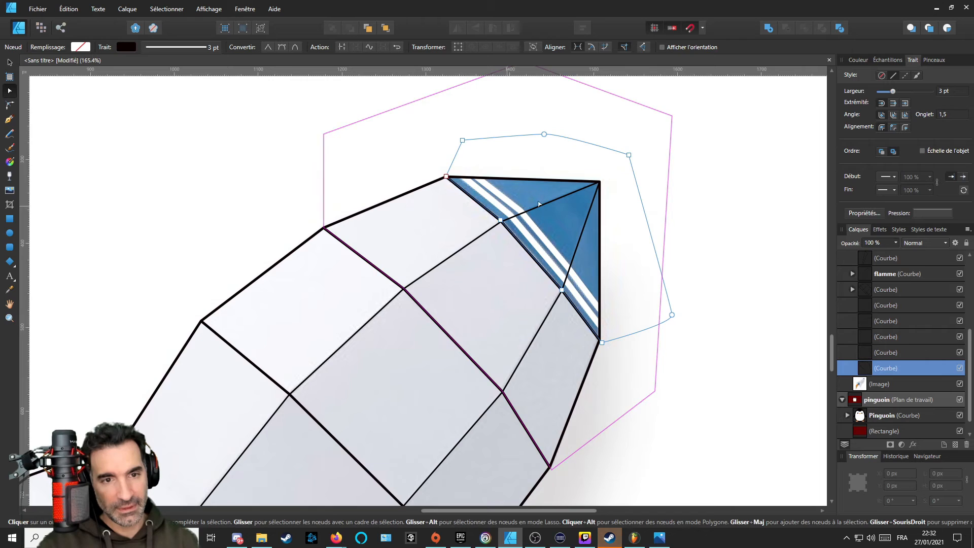
scroll(553, 205, up, 3)
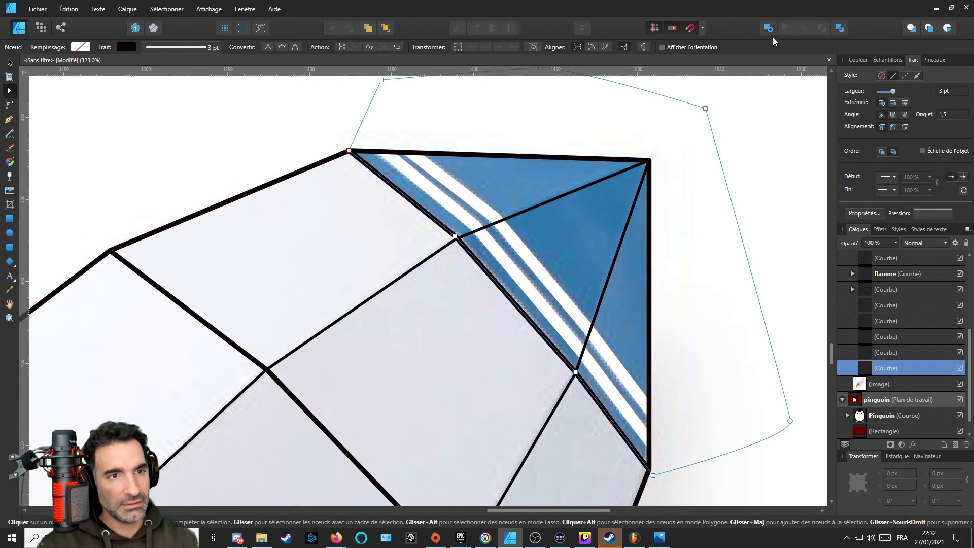
click(859, 60)
click(848, 91)
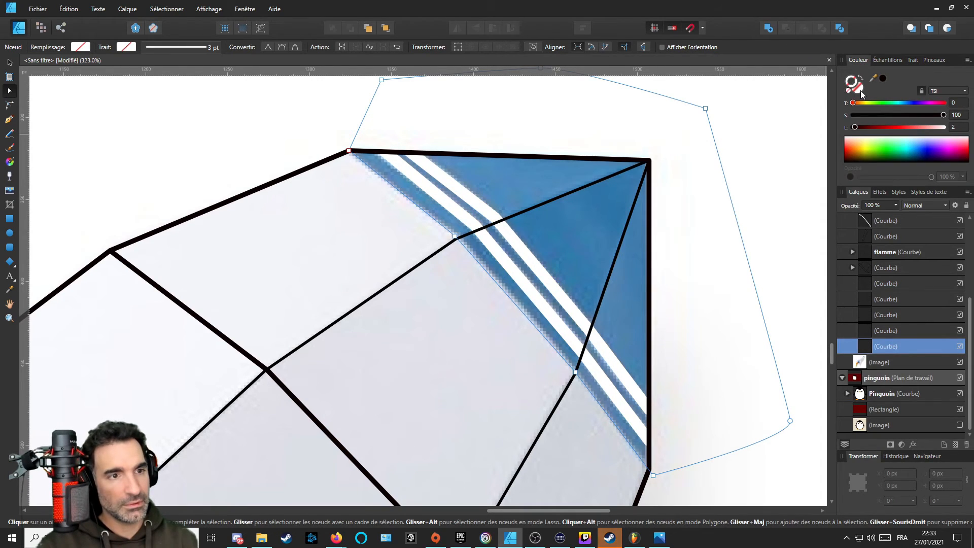
Fill the nose cone shape with the blue sampled from the upper facet of the reference image's nose.
key(x)
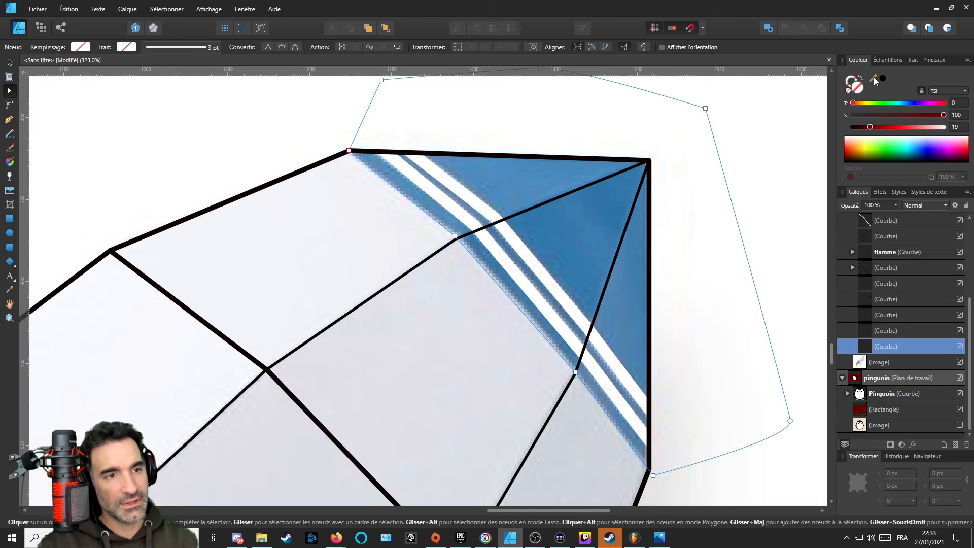
drag(874, 77, 538, 170)
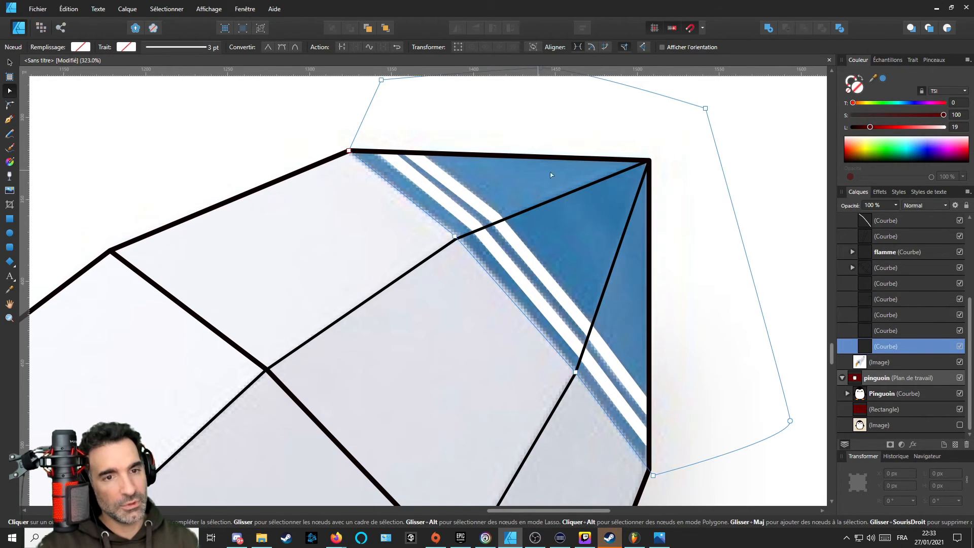
click(883, 78)
scroll(578, 236, down, 5)
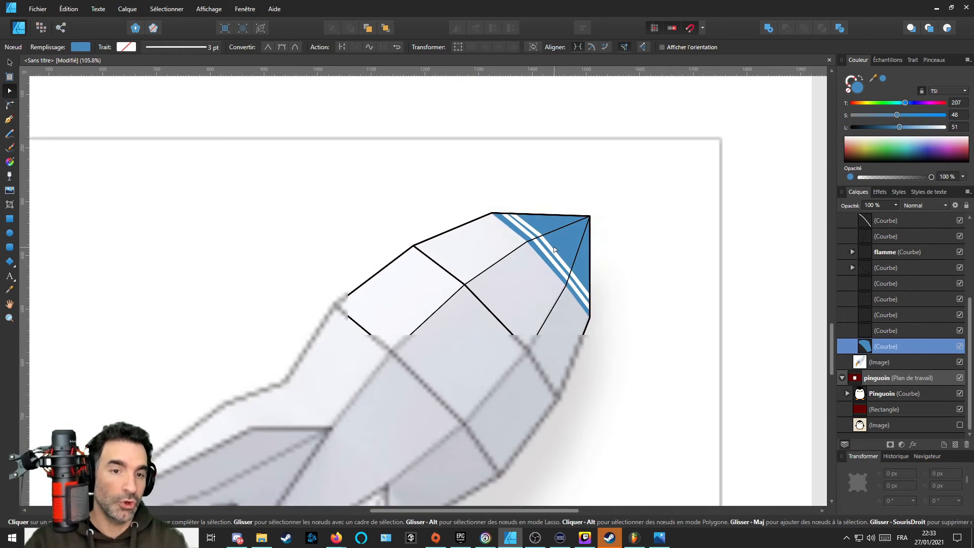
Select the cross curve below the nose cone on the rocket body and remove its stroke.
click(472, 297)
scroll(528, 304, up, 4)
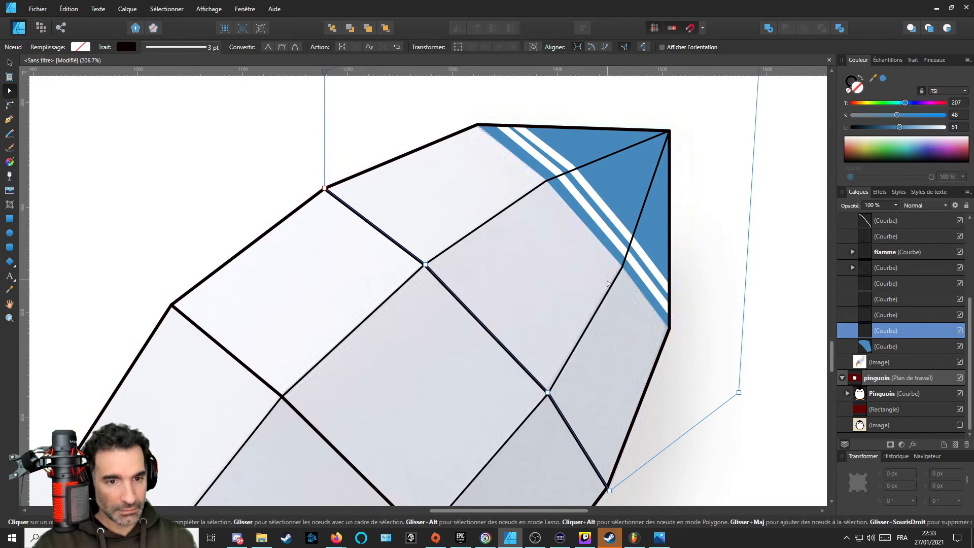
scroll(608, 284, down, 4)
scroll(527, 265, up, 5)
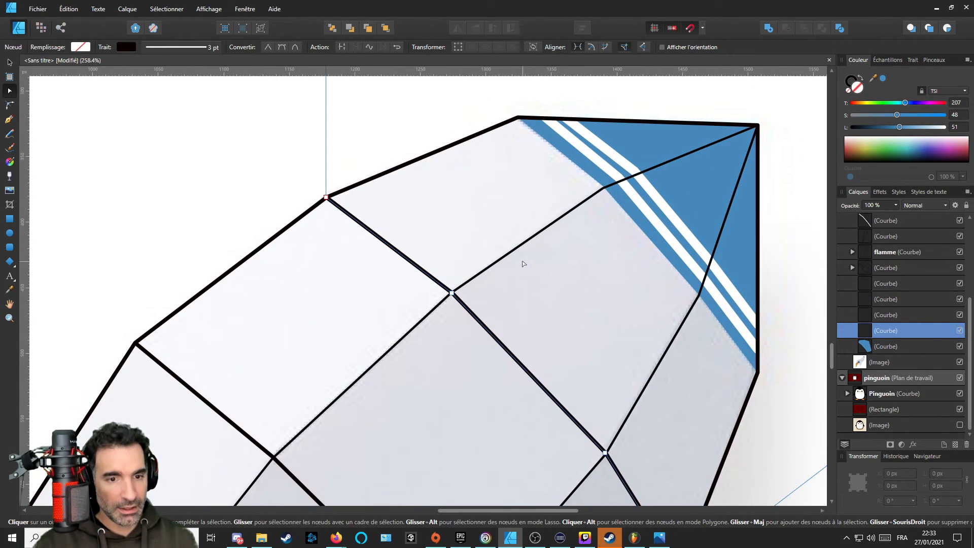
scroll(523, 263, down, 3)
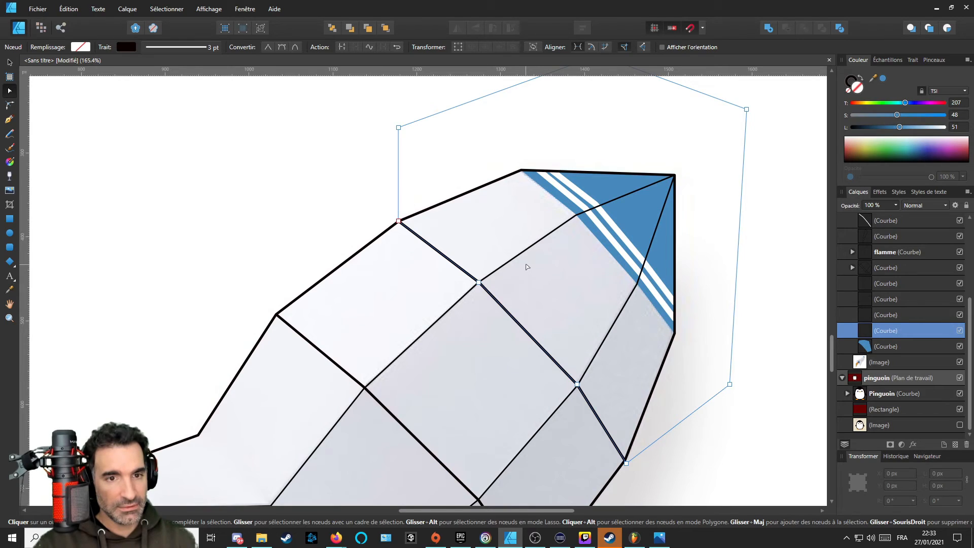
scroll(526, 266, down, 1)
scroll(489, 304, up, 1)
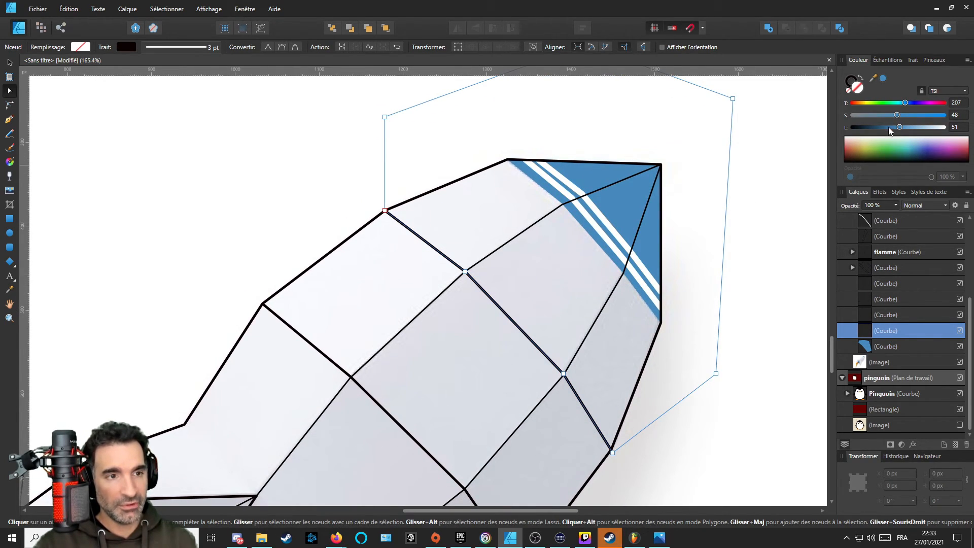
click(849, 90)
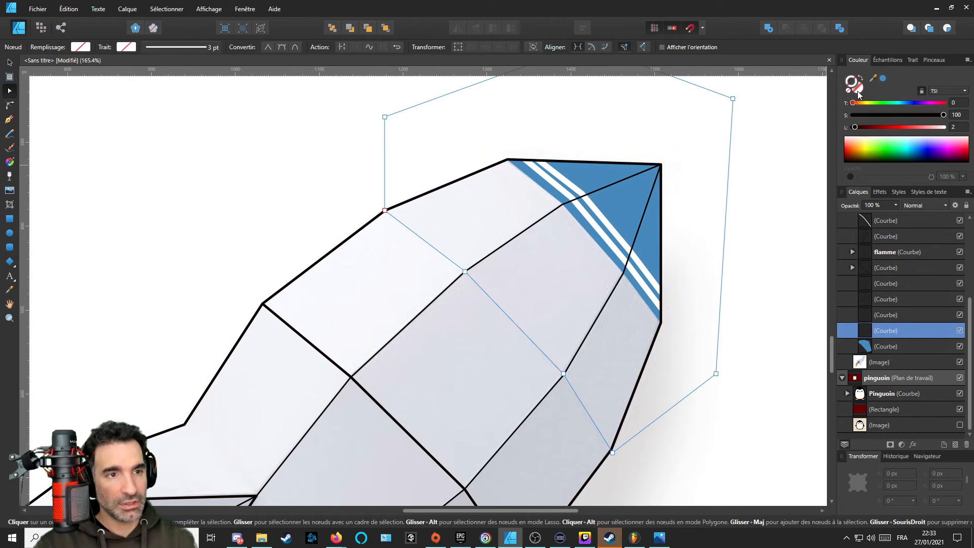
Fill the band shape below the nose cone with black at 9 % opacity.
click(851, 81)
click(873, 128)
drag(872, 127, 853, 127)
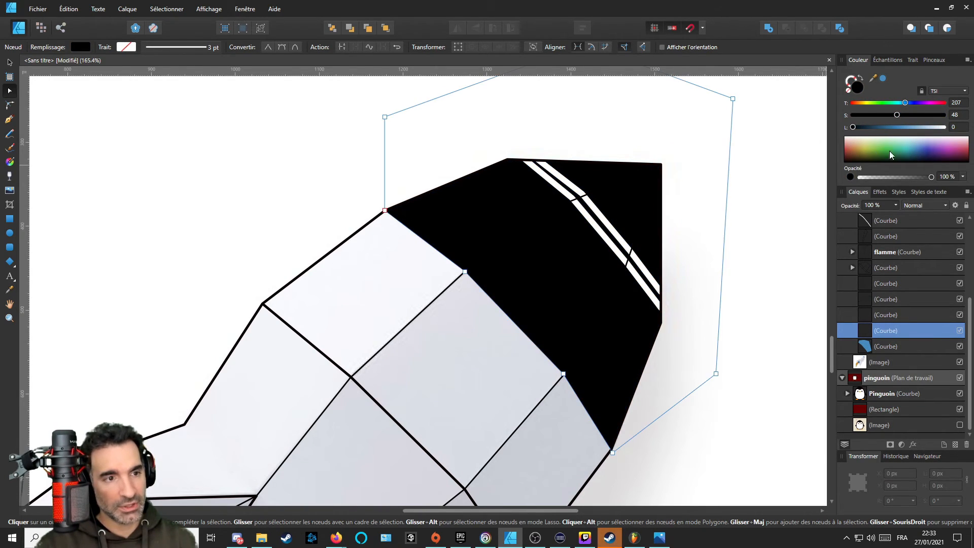
drag(935, 172, 866, 187)
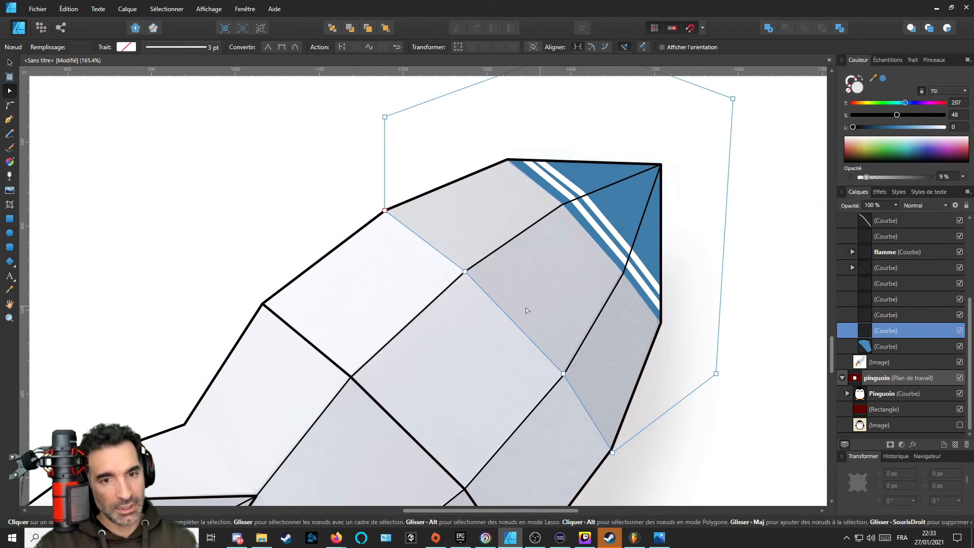
Copy the first band's strokeless, translucent black style onto the next cross curve down the fuselage.
drag(463, 369, 539, 267)
click(740, 153)
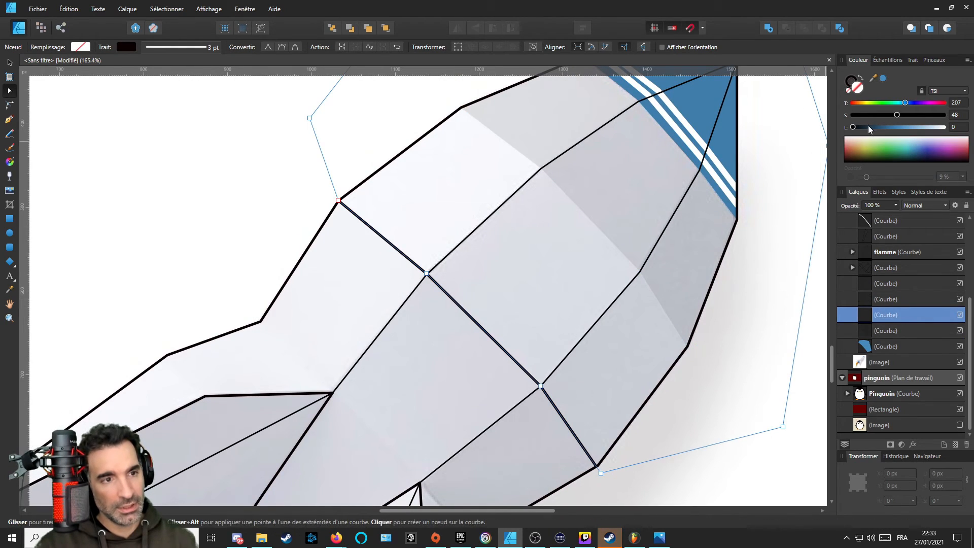
click(635, 184)
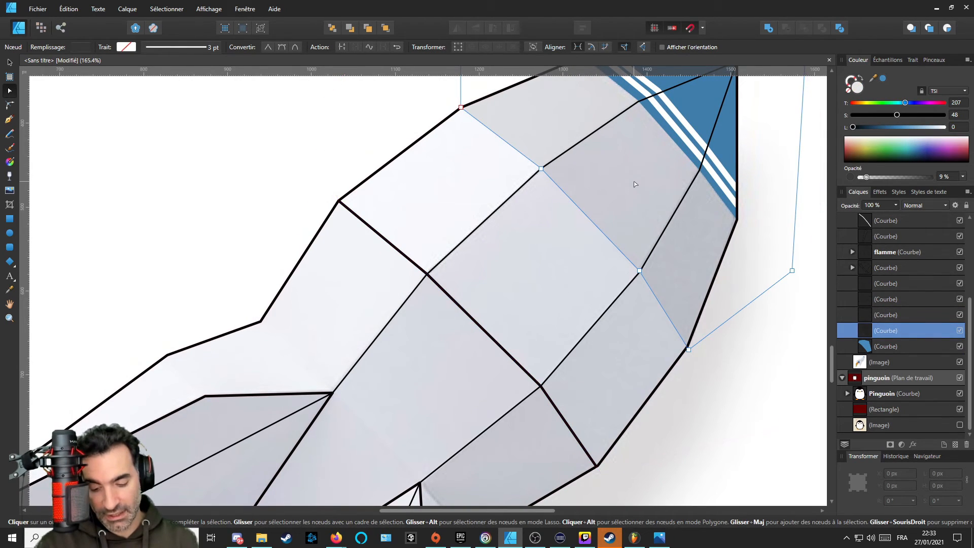
click(460, 313)
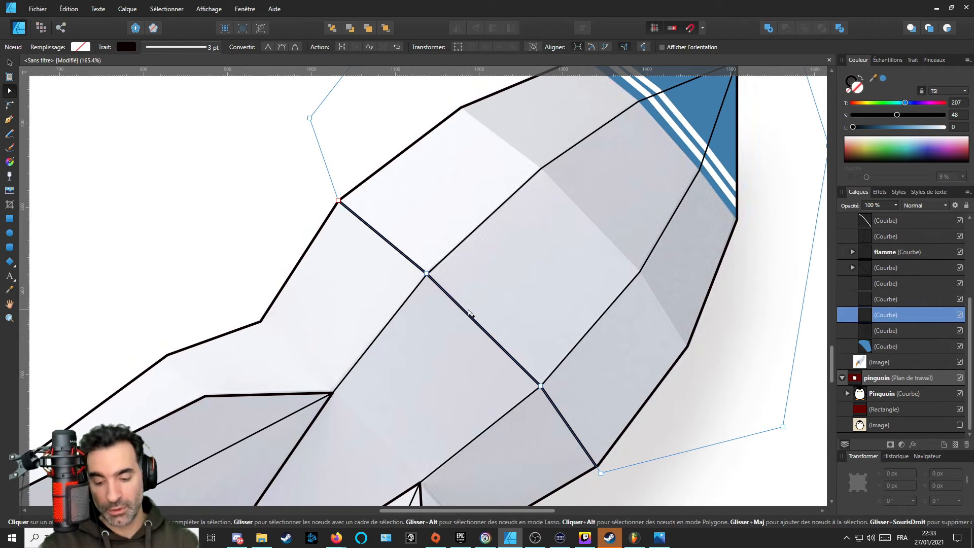
scroll(469, 314, down, 5)
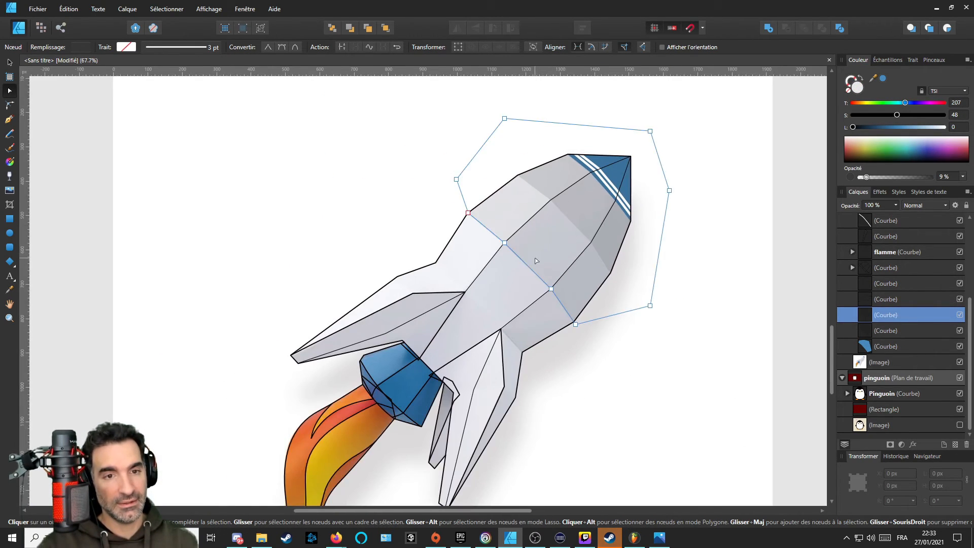
Examine the shaded fuselage bands and the facet edges around the fins and lower body.
scroll(494, 274, up, 1)
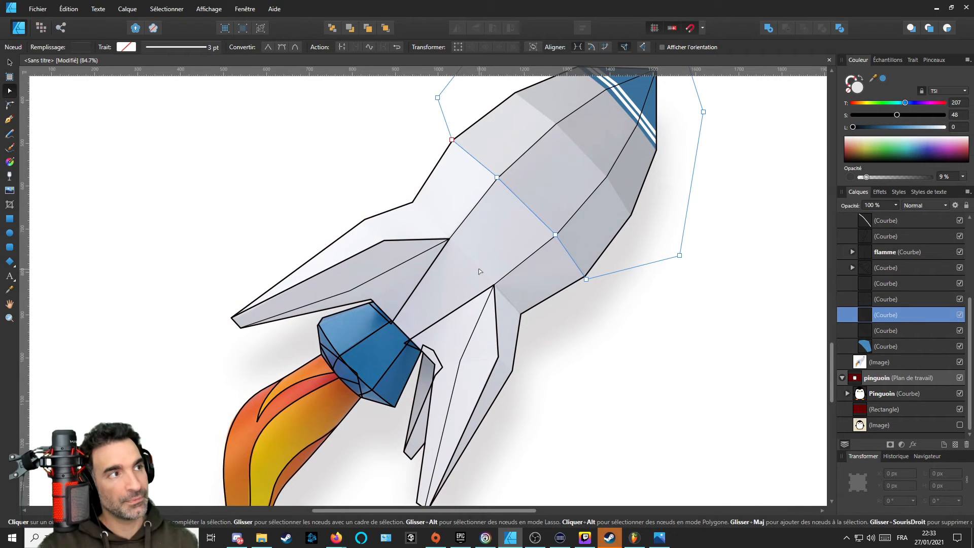
drag(462, 270, 476, 283)
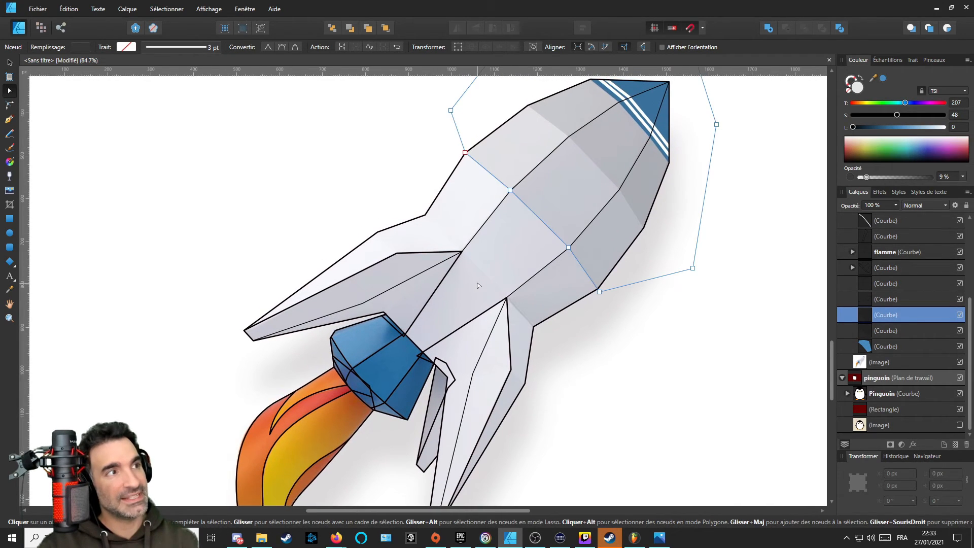
scroll(495, 270, up, 2)
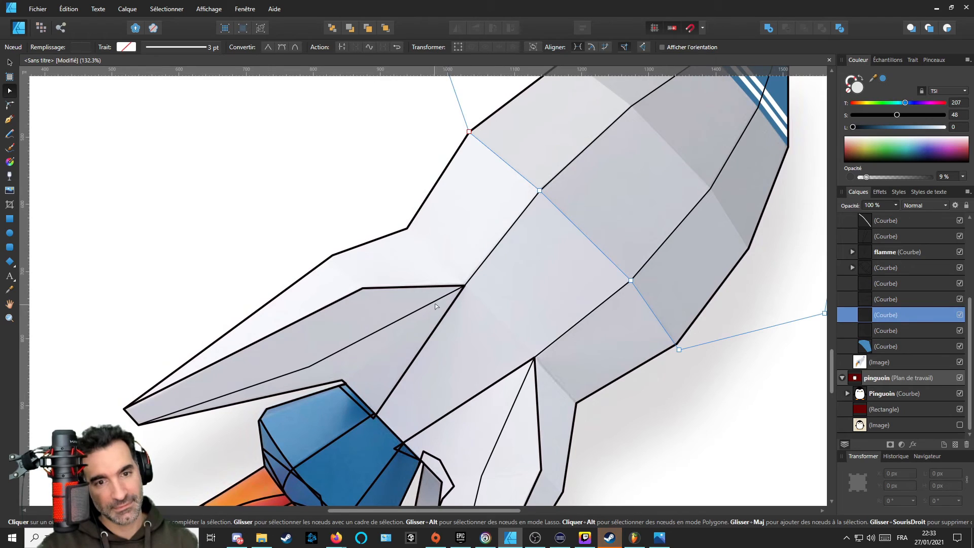
scroll(436, 307, down, 2)
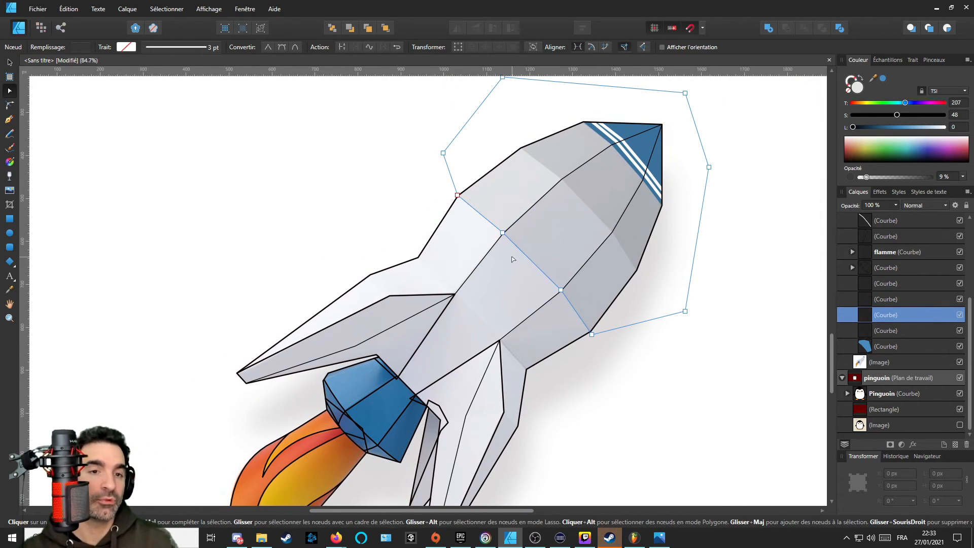
scroll(591, 180, up, 4)
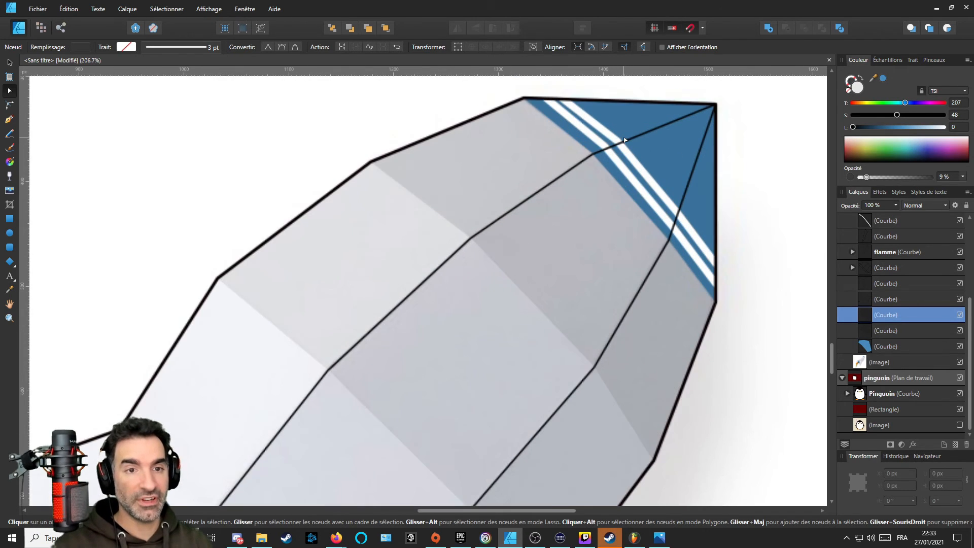
scroll(356, 343, down, 5)
scroll(355, 343, up, 5)
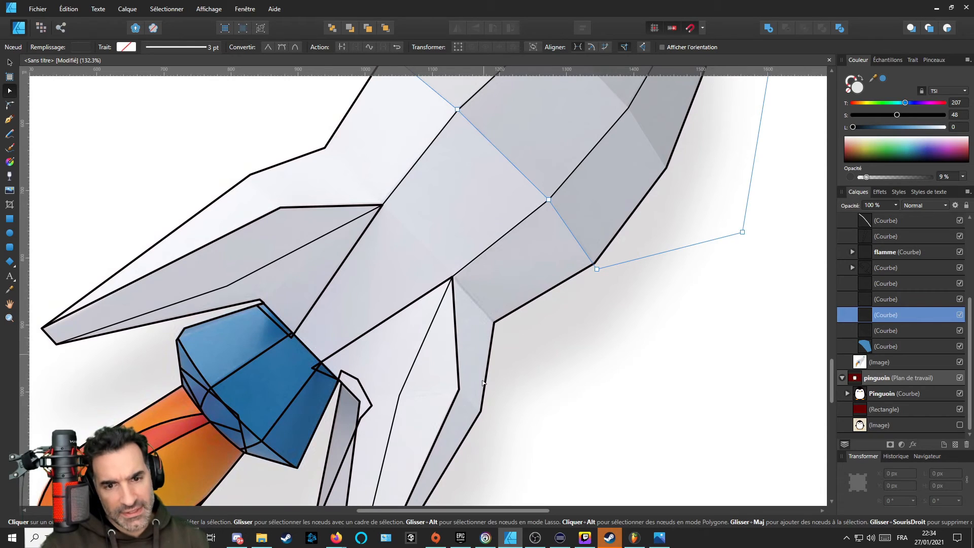
key(p)
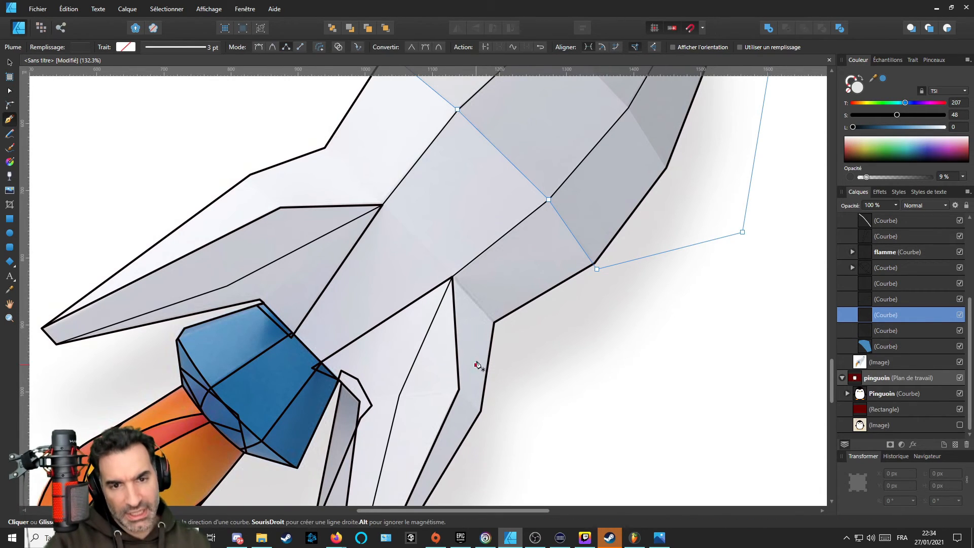
key(a)
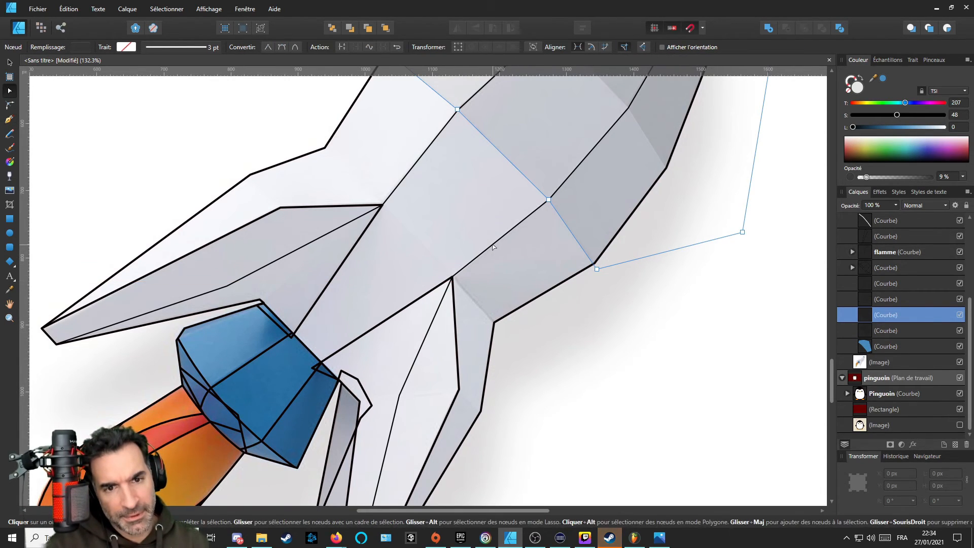
Start a Pen path from the lower fin's top corner to the adjacent corner of the rocket outline and give it a black stroke.
click(491, 323)
drag(491, 323, 544, 295)
key(p)
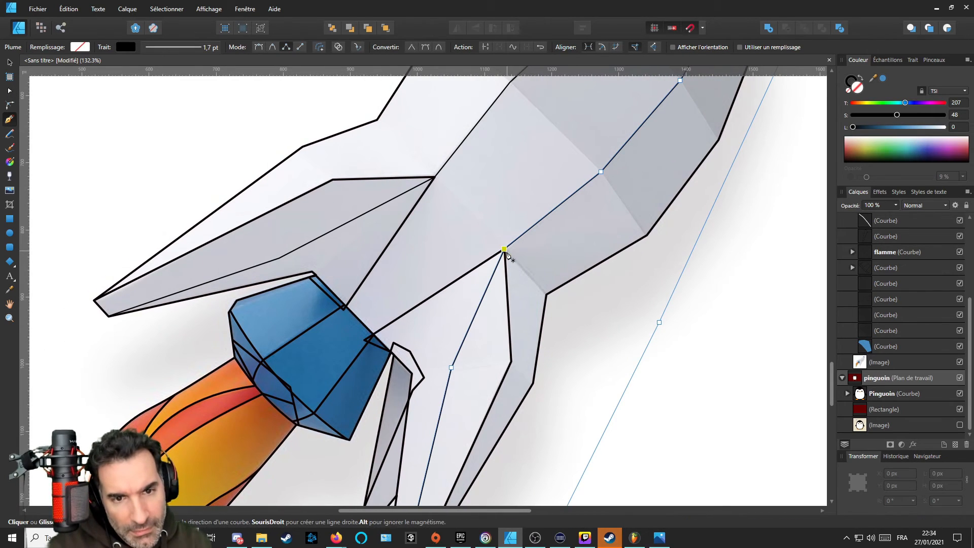
click(548, 298)
scroll(552, 325, down, 2)
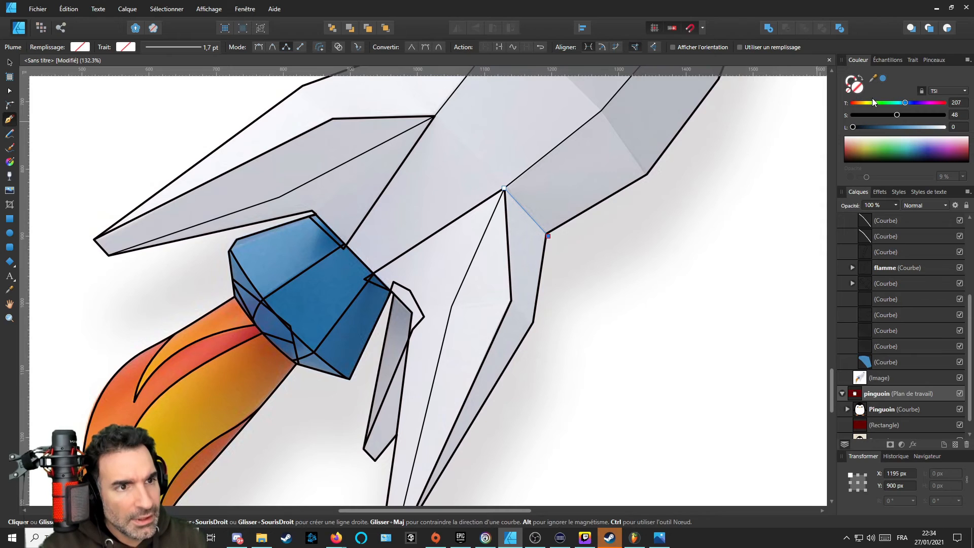
click(852, 83)
Loop the path around the outside of the lower fin's tip, back up through the fin, and close it at the starting corner.
click(578, 364)
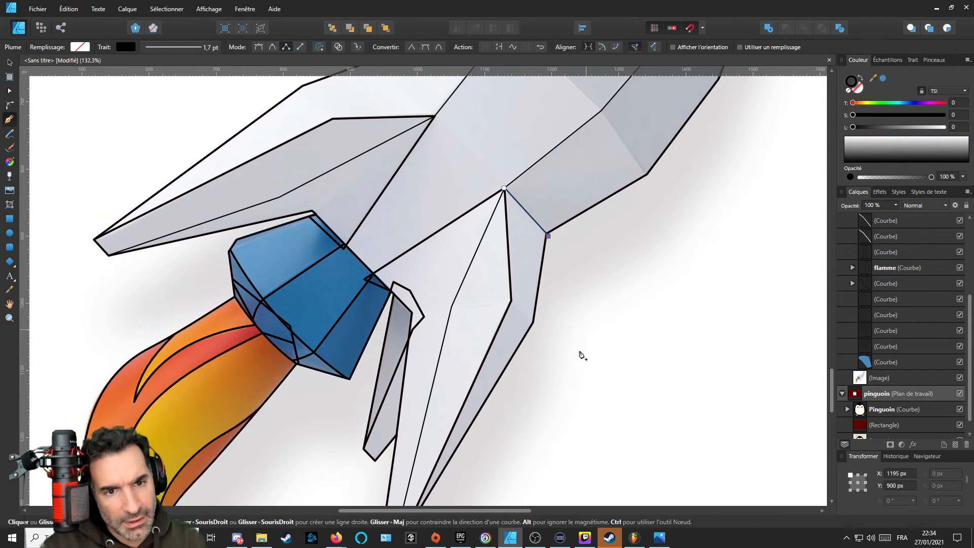
scroll(558, 386, down, 5)
click(450, 446)
click(374, 428)
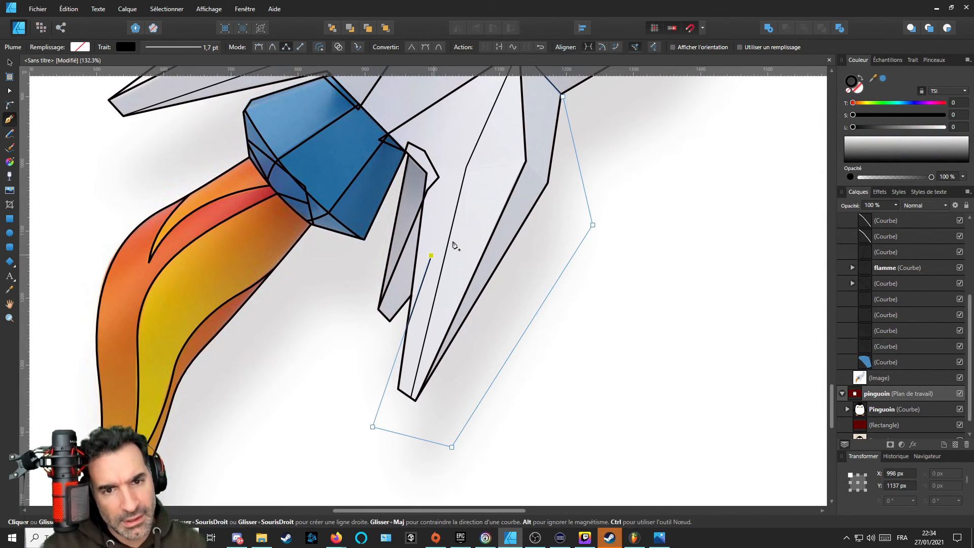
click(431, 252)
scroll(472, 406, up, 4)
click(486, 233)
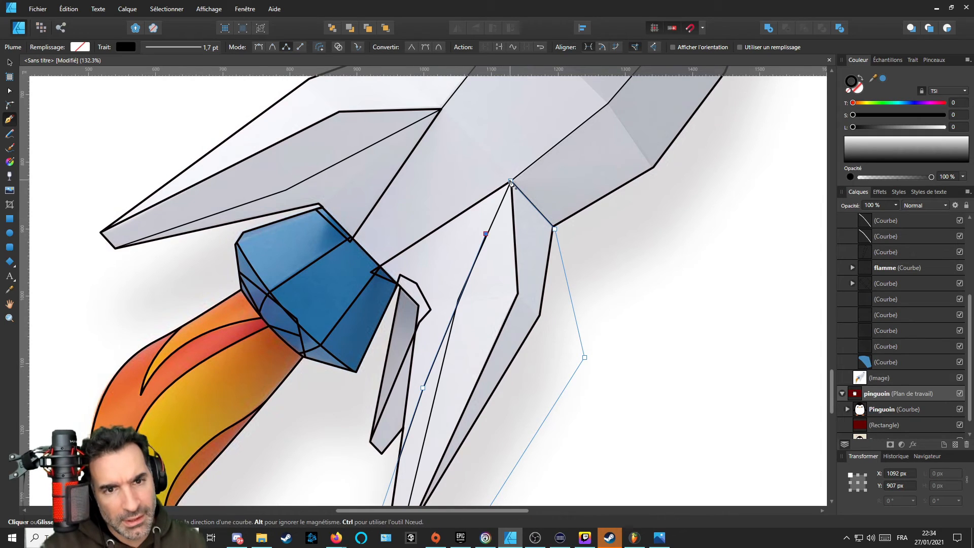
click(510, 181)
Cut the new lower fin path and paste it inside the rocket artwork so it is clipped to the shape.
ctrl+click(526, 219)
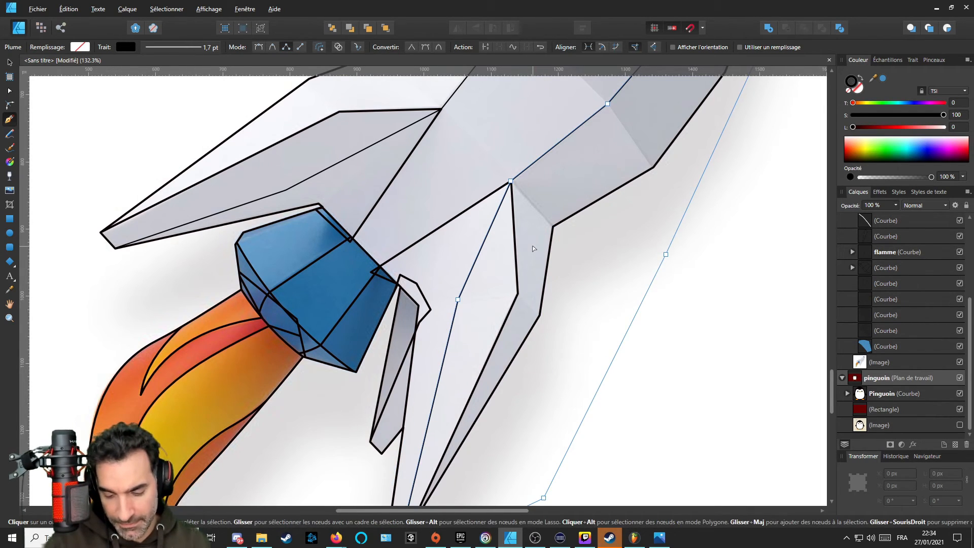
ctrl+click(522, 244)
scroll(521, 243, down, 5)
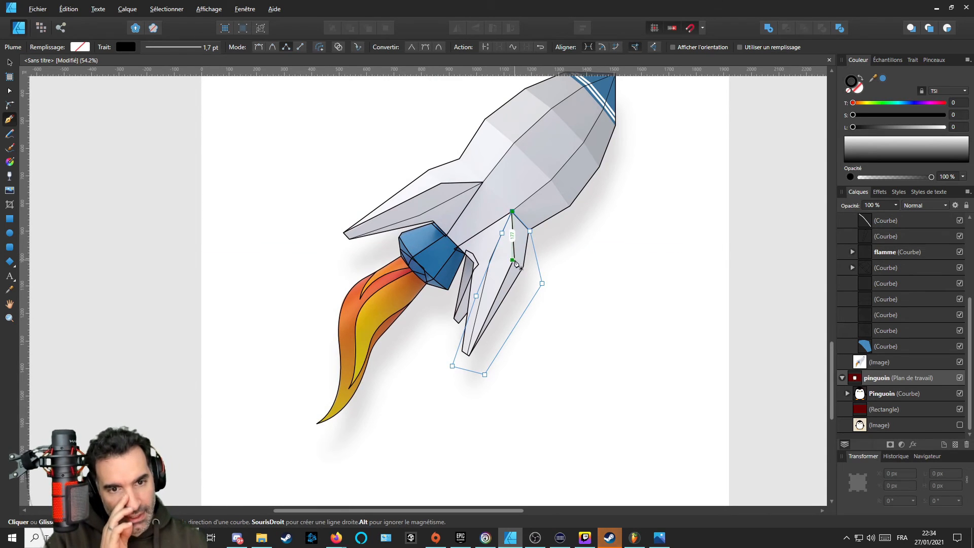
scroll(537, 253, down, 1)
scroll(570, 182, up, 4)
key(a)
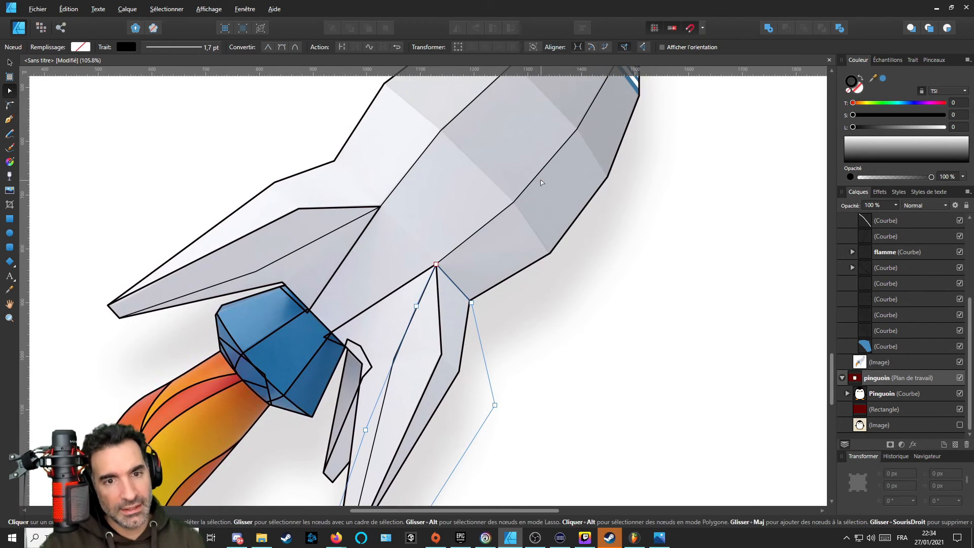
Remove the stroke of the long curve running from the nose tip to the upper fin and fill it with the near-white sampled from the reference.
click(541, 183)
key(ctrl+0)
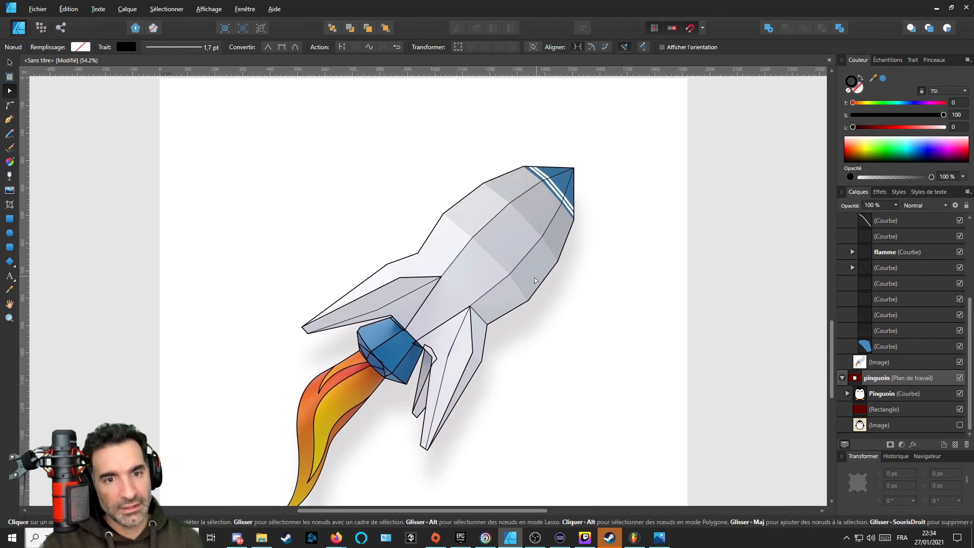
click(535, 281)
scroll(492, 263, up, 1)
click(393, 283)
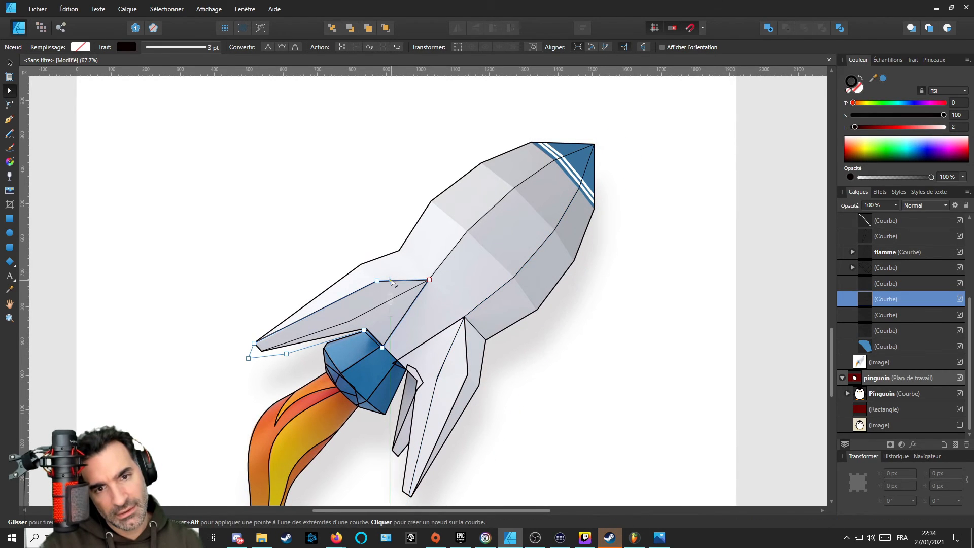
click(453, 254)
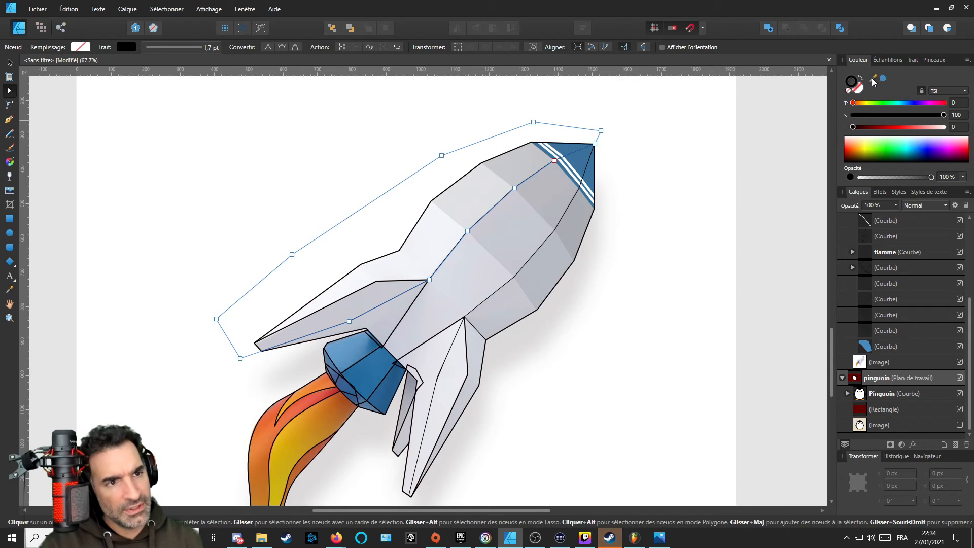
mouse_move(873, 81)
mouse_down()
mouse_move(496, 250)
mouse_move(447, 223)
mouse_move(880, 75)
mouse_up()
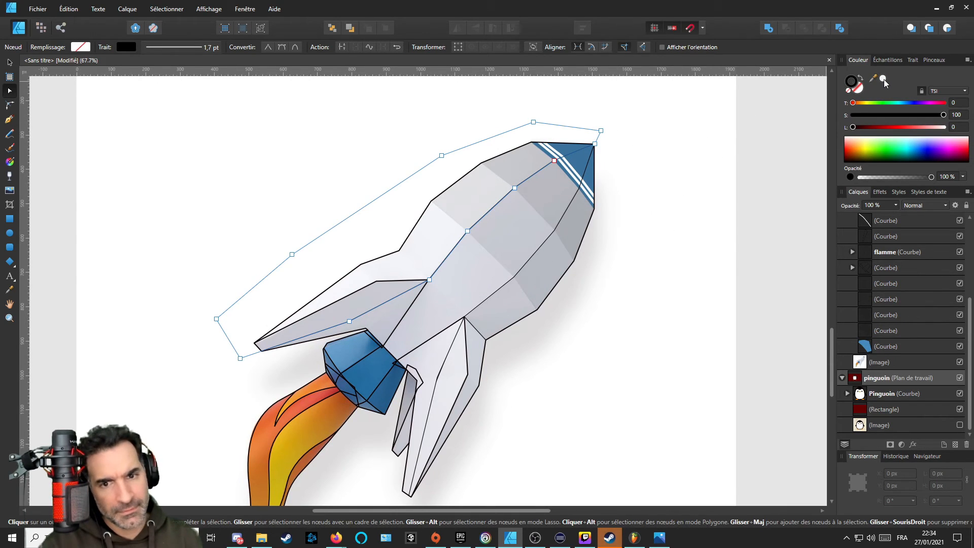
click(883, 80)
click(856, 90)
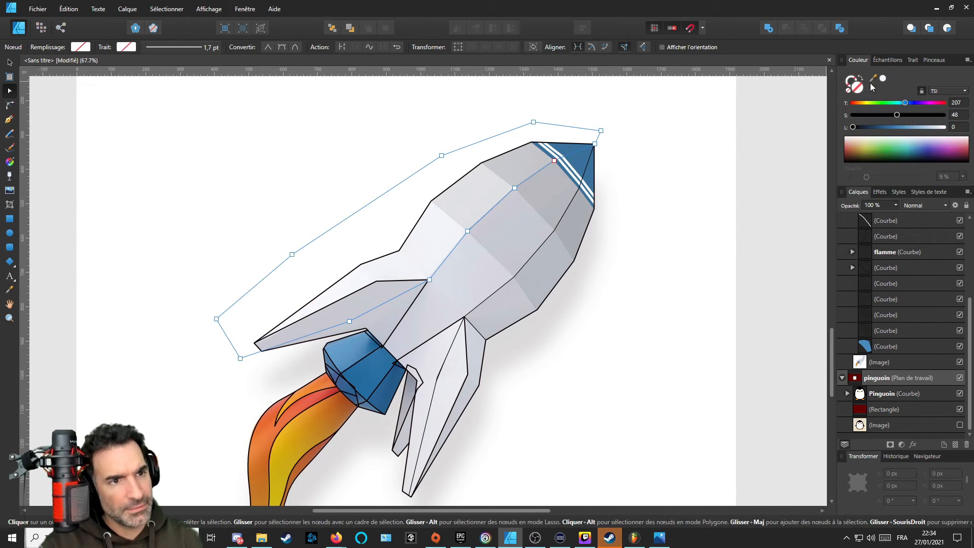
click(382, 316)
Move the filled near-white facet directly beneath the upper fin's curve in the layer order.
key(v)
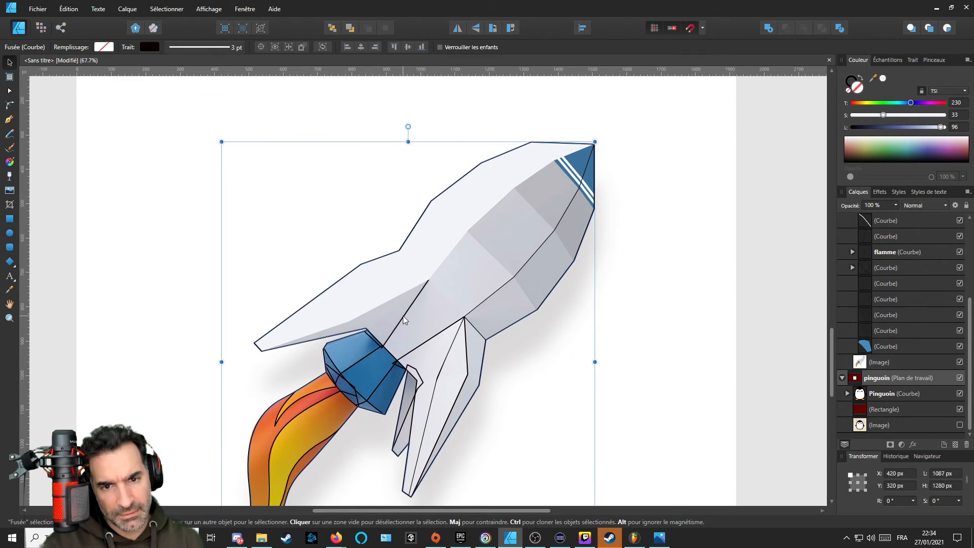
click(403, 315)
scroll(866, 297, up, 5)
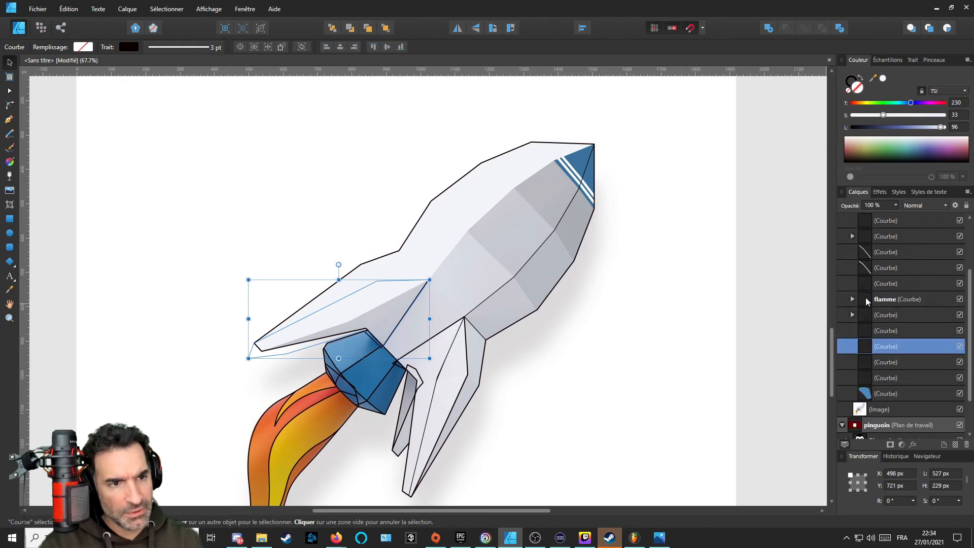
drag(864, 259, 869, 393)
scroll(358, 289, up, 4)
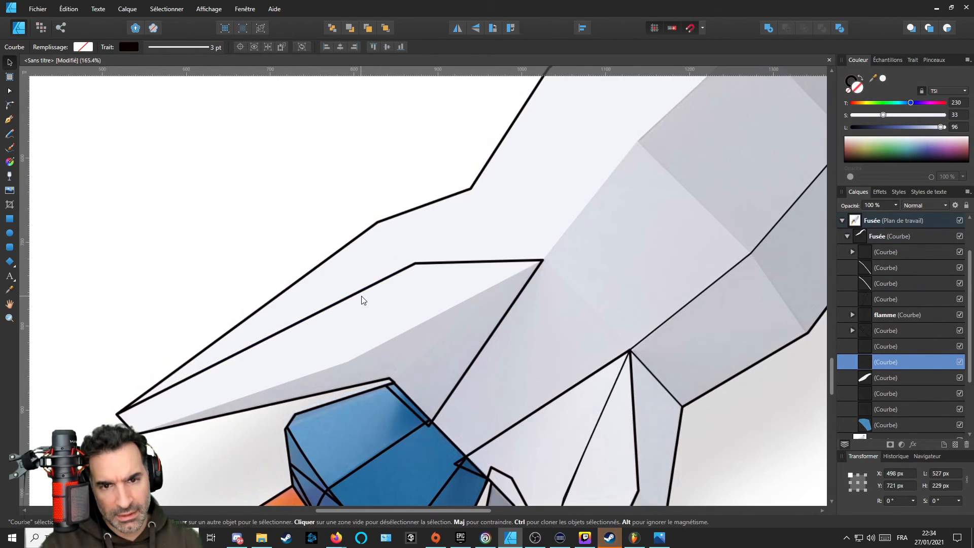
Fill the upper fin's lower facet with the sampled light grey (hue 240, saturation 10, lightness 81) and remove its stroke.
scroll(361, 298, down, 2)
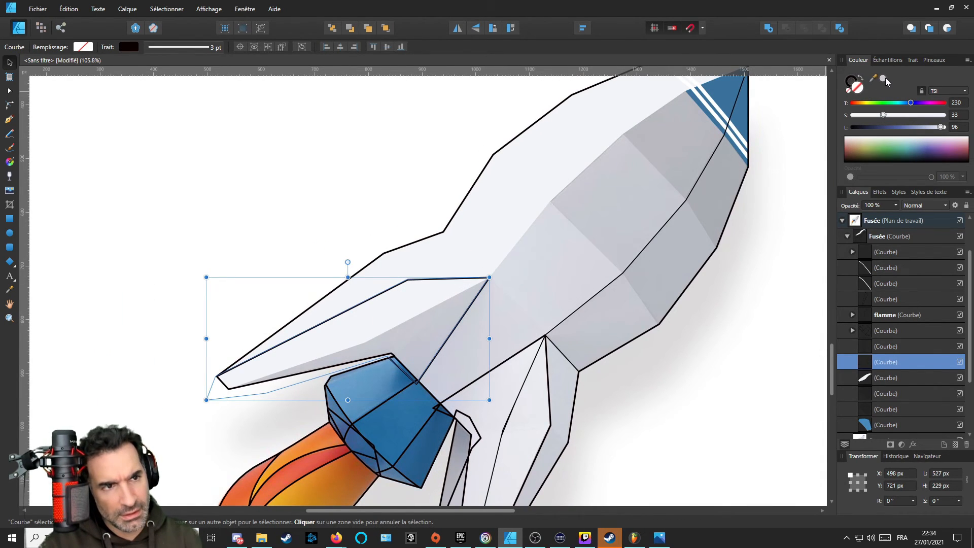
click(884, 78)
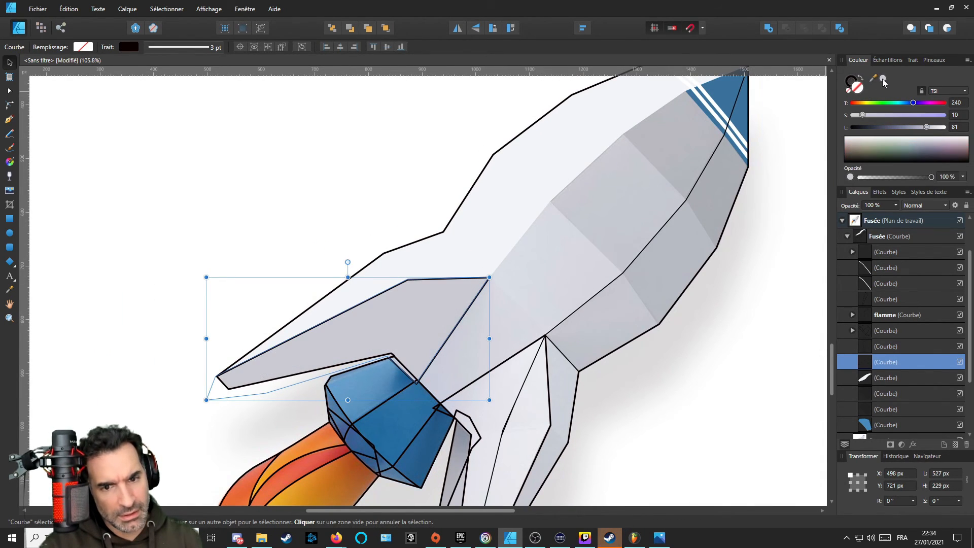
click(855, 77)
click(848, 89)
scroll(435, 320, down, 4)
scroll(412, 297, up, 1)
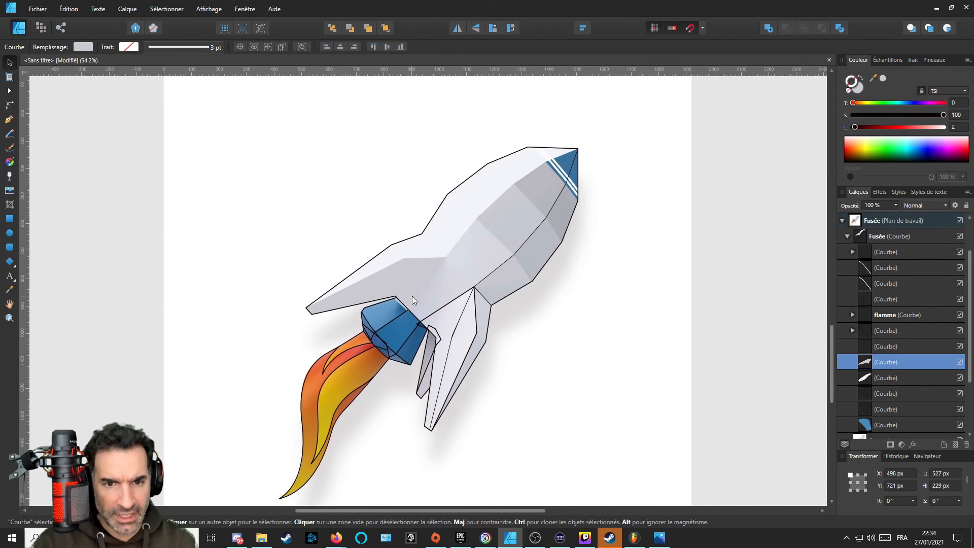
Move the near-white body facet to the bottom of the rocket's curves, beneath the blue nose shape and the shading bands.
scroll(412, 297, up, 5)
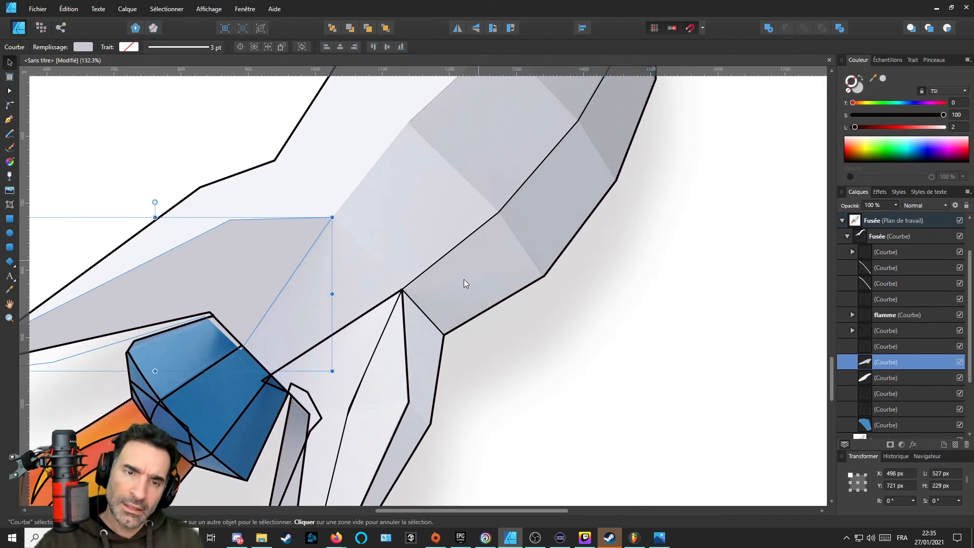
scroll(464, 279, up, 2)
scroll(470, 187, right, 2)
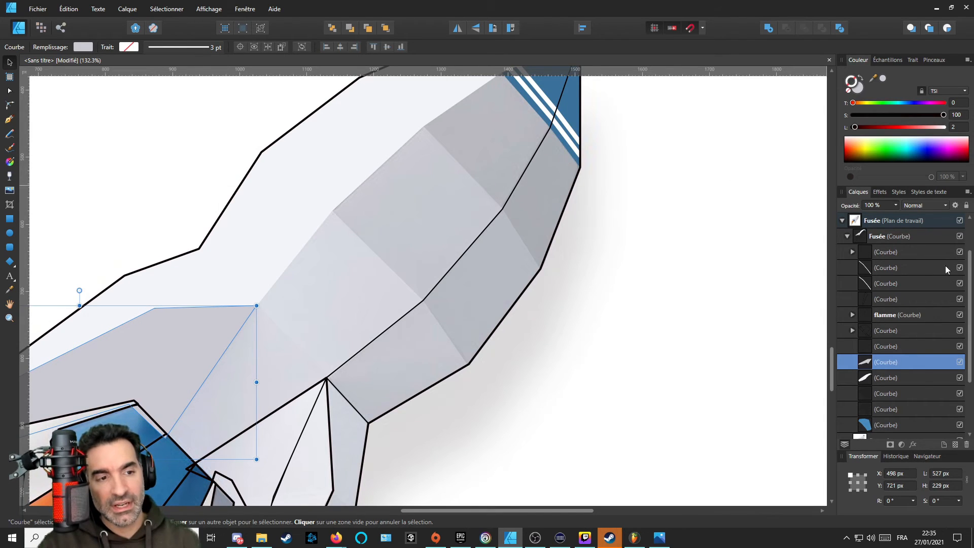
scroll(467, 274, down, 2)
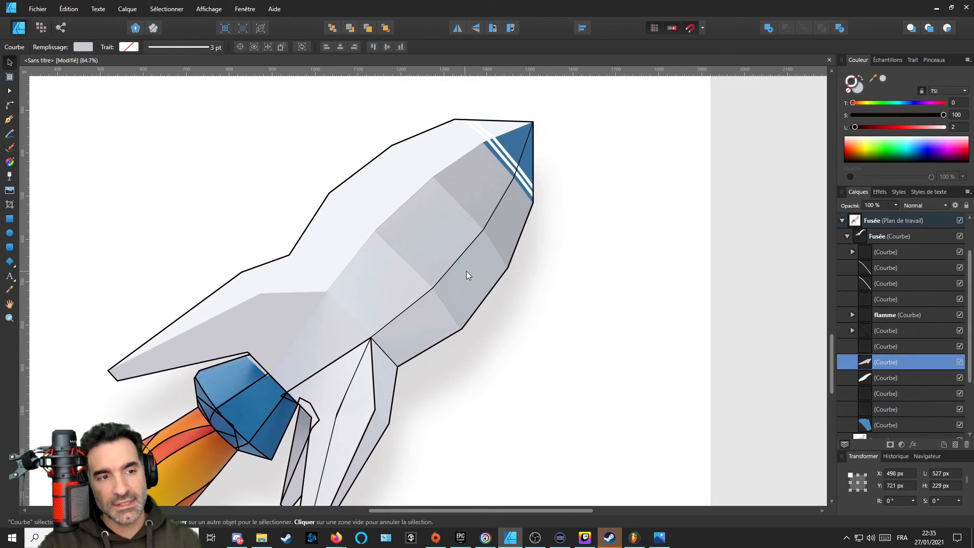
scroll(435, 232, up, 1)
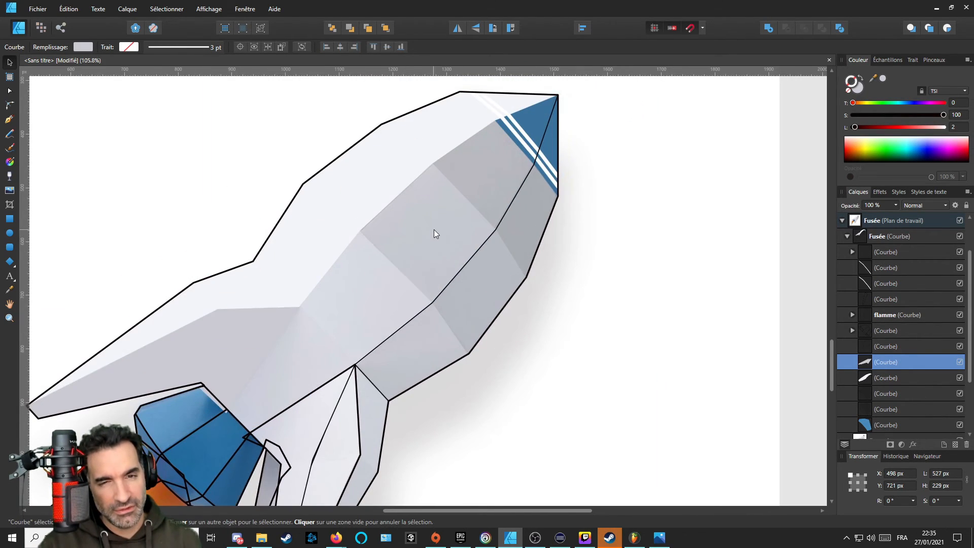
click(426, 153)
scroll(457, 208, up, 1)
scroll(457, 208, left, 1)
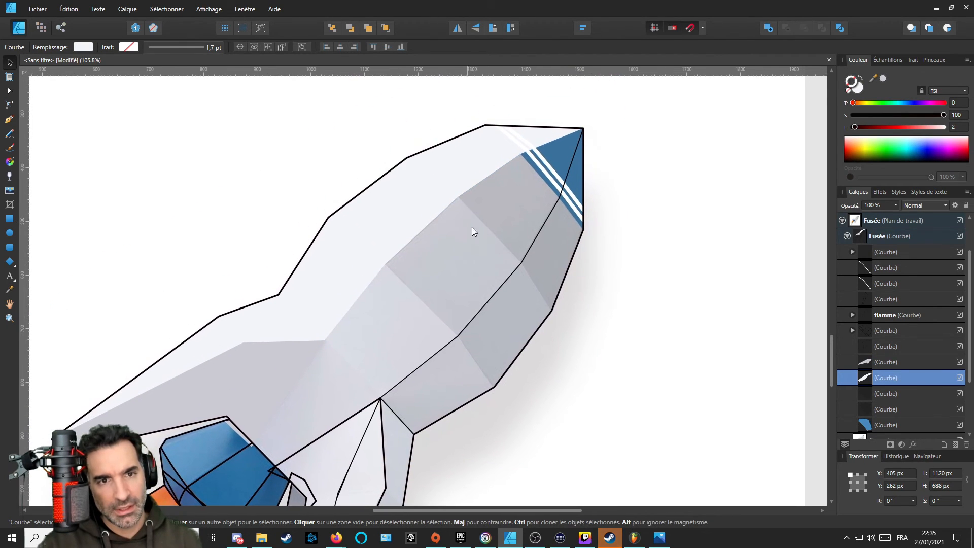
scroll(868, 385, down, 1)
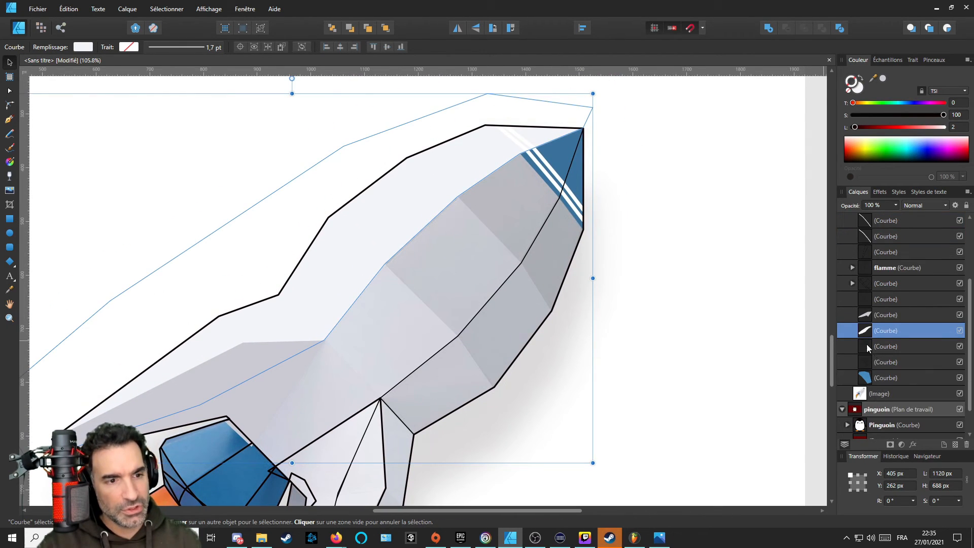
drag(869, 333, 870, 383)
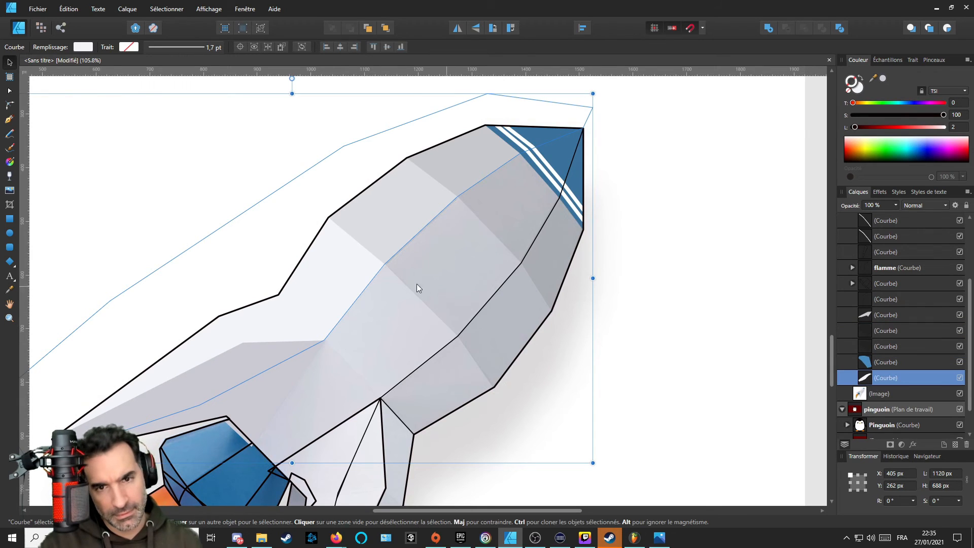
scroll(385, 294, down, 3)
scroll(411, 312, up, 3)
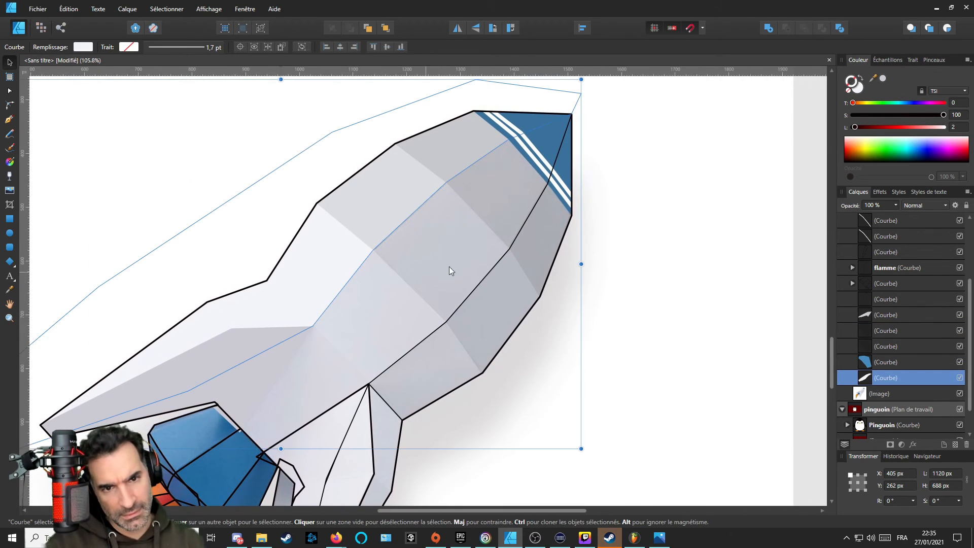
Remove the stroke of the lower fin's outer facet and fill it with the sampled bluish grey (hue 222, saturation 15, lightness 83).
click(514, 238)
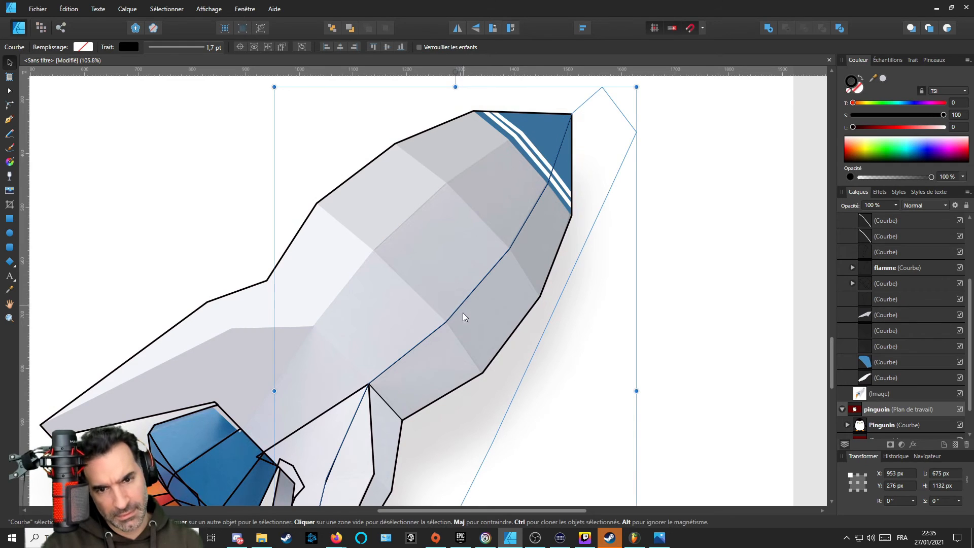
drag(463, 317, 509, 258)
click(437, 335)
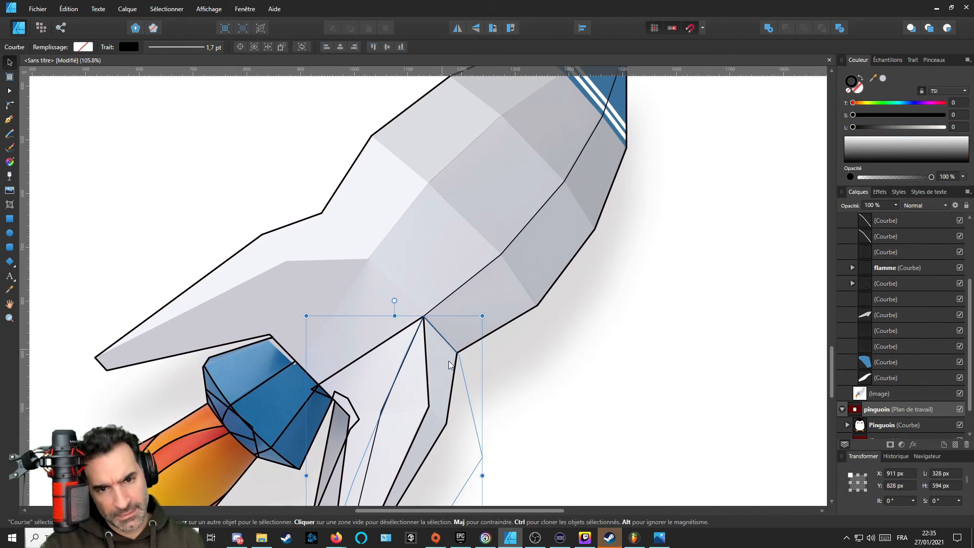
scroll(449, 361, up, 2)
drag(874, 79, 440, 328)
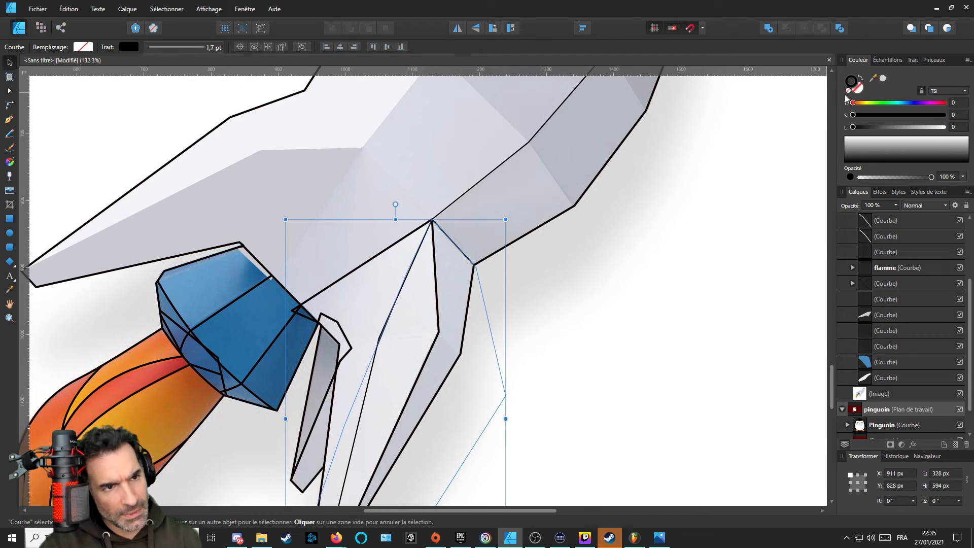
click(848, 91)
click(858, 87)
click(883, 78)
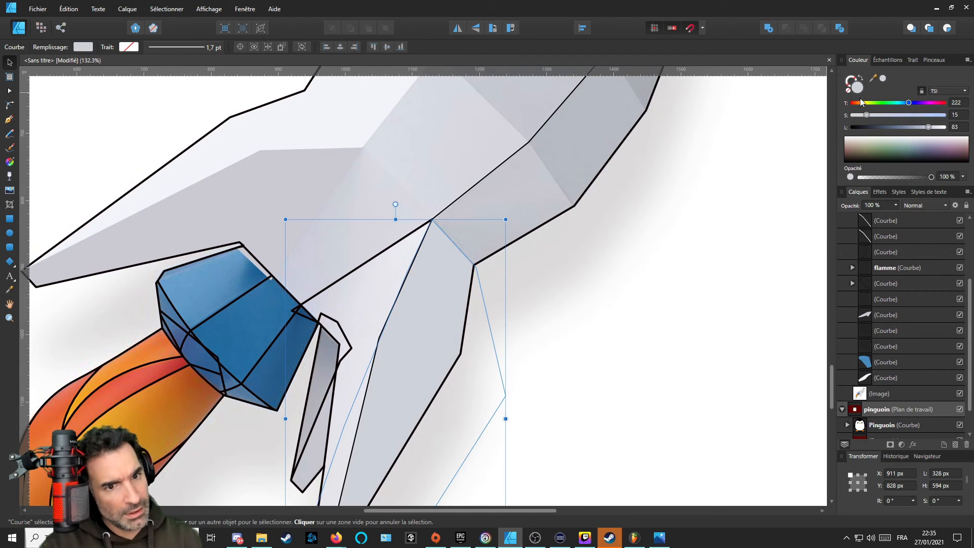
scroll(400, 248, down, 3)
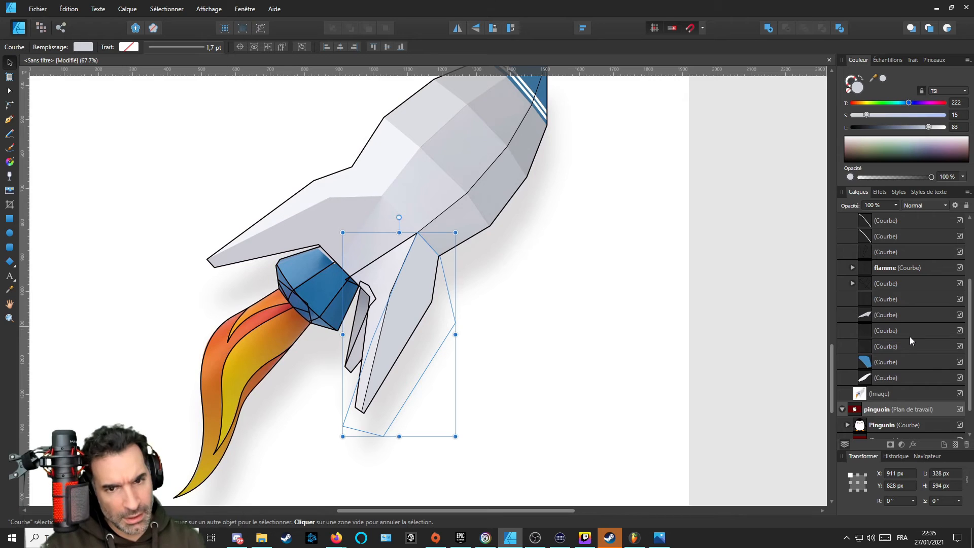
Move the long body curve containing the lower fin facet between the blue nose shape and the near-white facet in the layer order.
scroll(910, 336, up, 3)
drag(873, 310, 870, 447)
scroll(893, 386, down, 3)
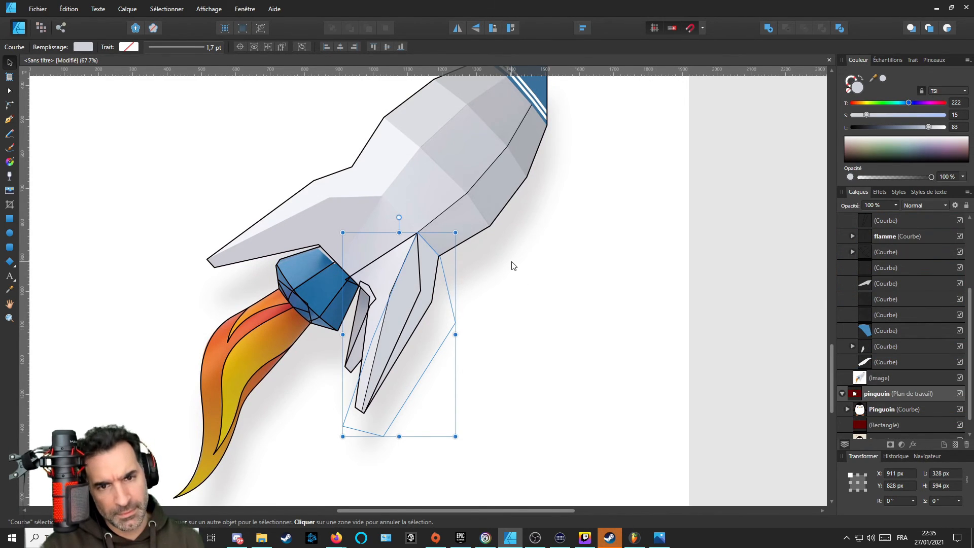
scroll(504, 255, down, 2)
scroll(435, 238, up, 2)
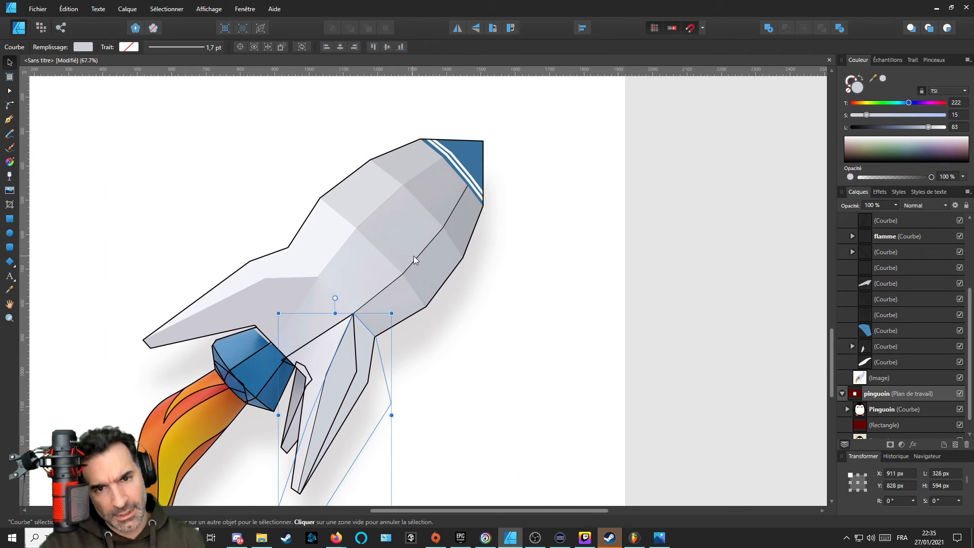
Remove the stroke of the long curve dividing the body and fill it with black, saturation 0, at 16% opacity.
click(414, 257)
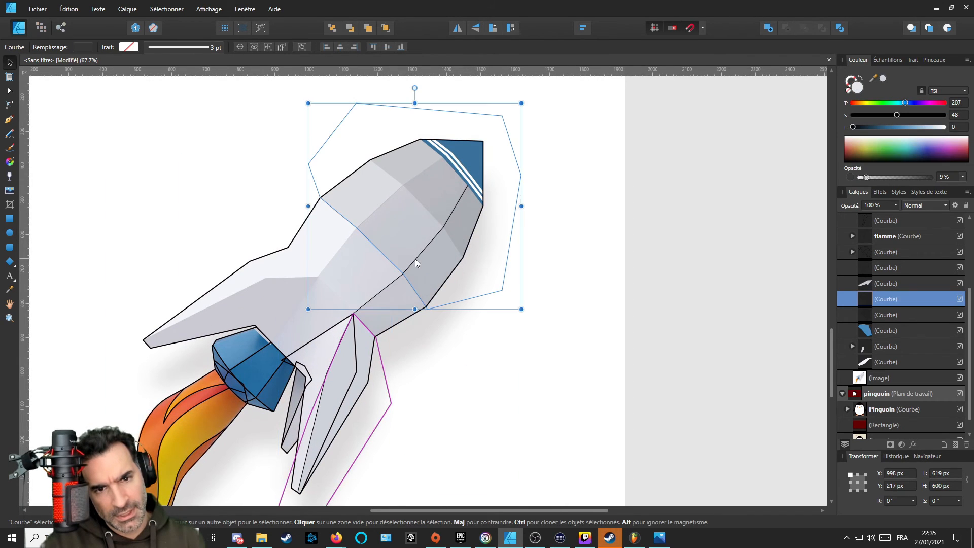
click(350, 321)
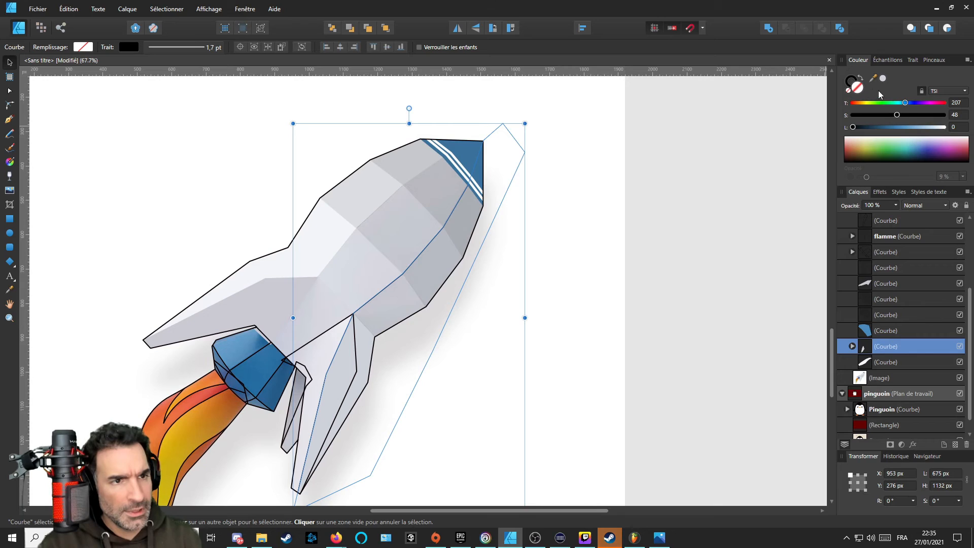
click(852, 86)
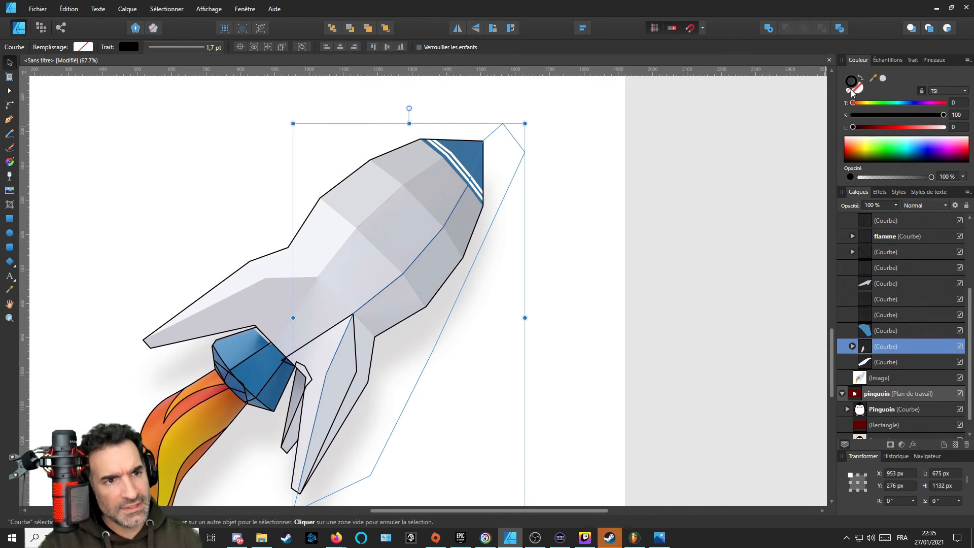
click(855, 94)
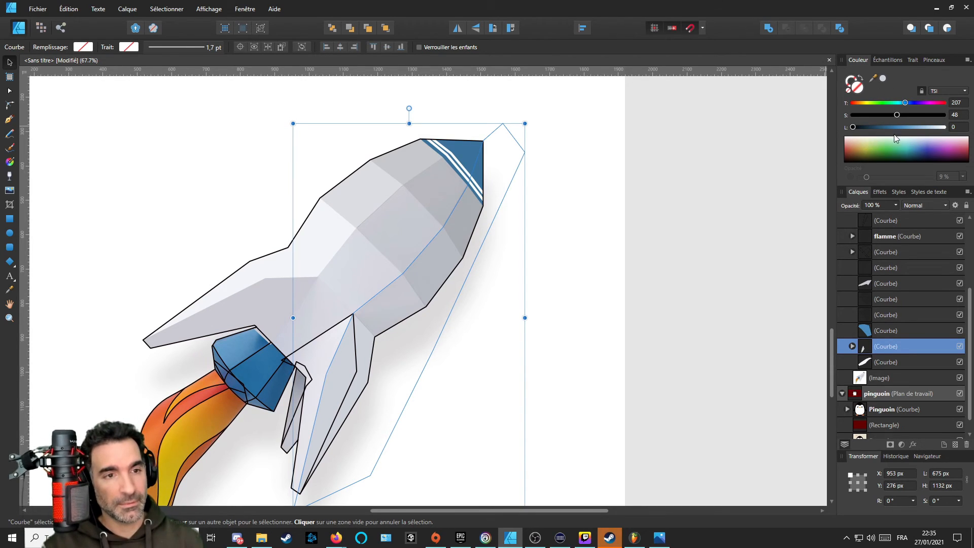
drag(898, 115, 866, 132)
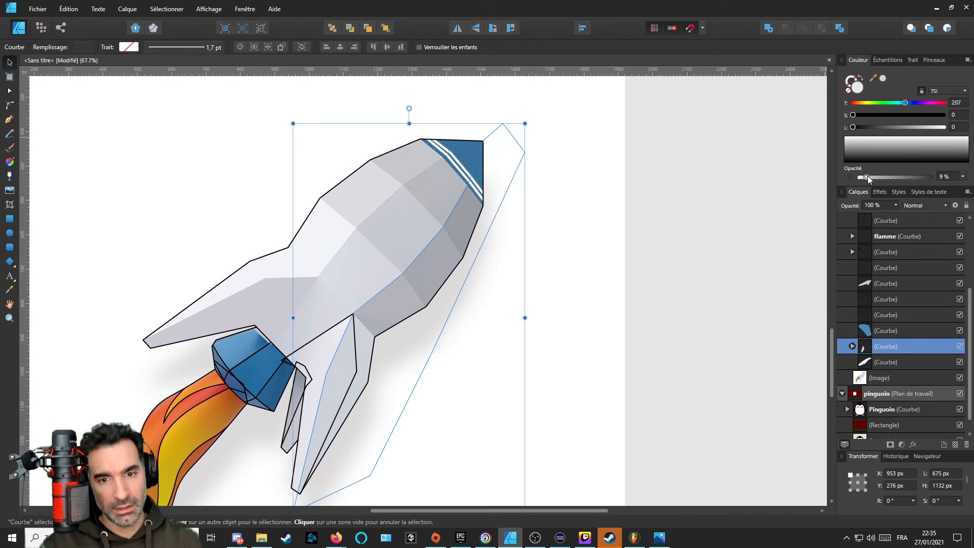
drag(868, 175, 872, 174)
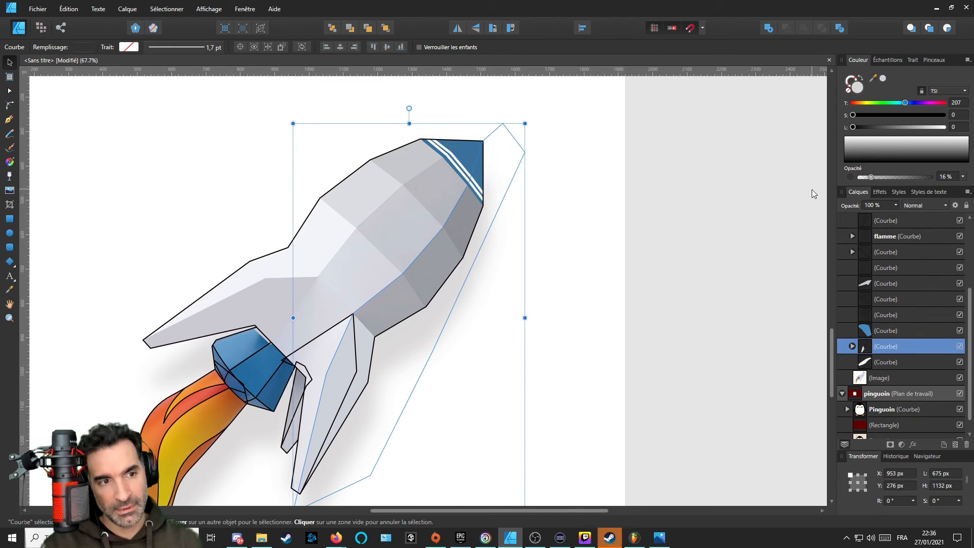
Set the near-white body facet's fill opacity to 14% and move it directly above the blue nose shape in the layer order.
click(330, 233)
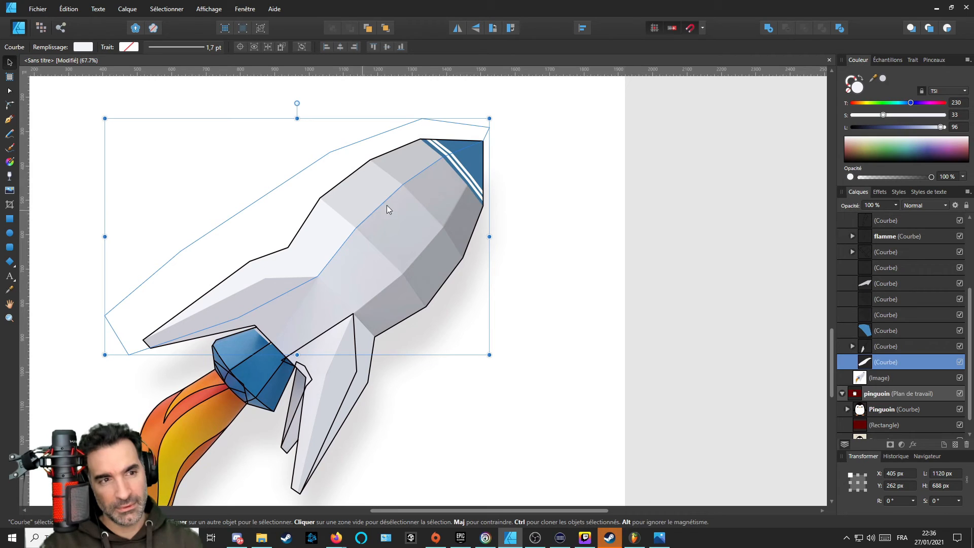
drag(932, 180, 870, 184)
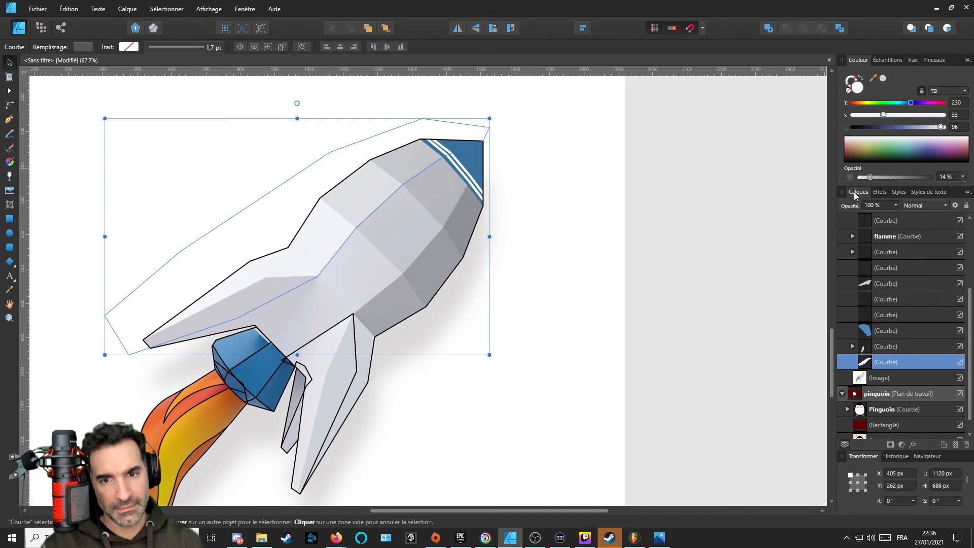
click(868, 347)
click(868, 363)
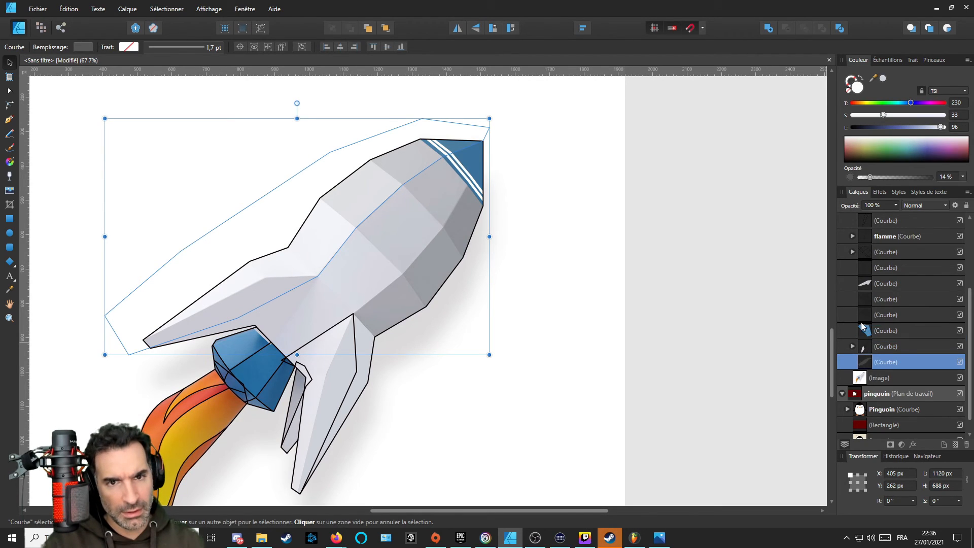
drag(863, 327, 862, 327)
scroll(496, 185, up, 3)
scroll(496, 188, down, 3)
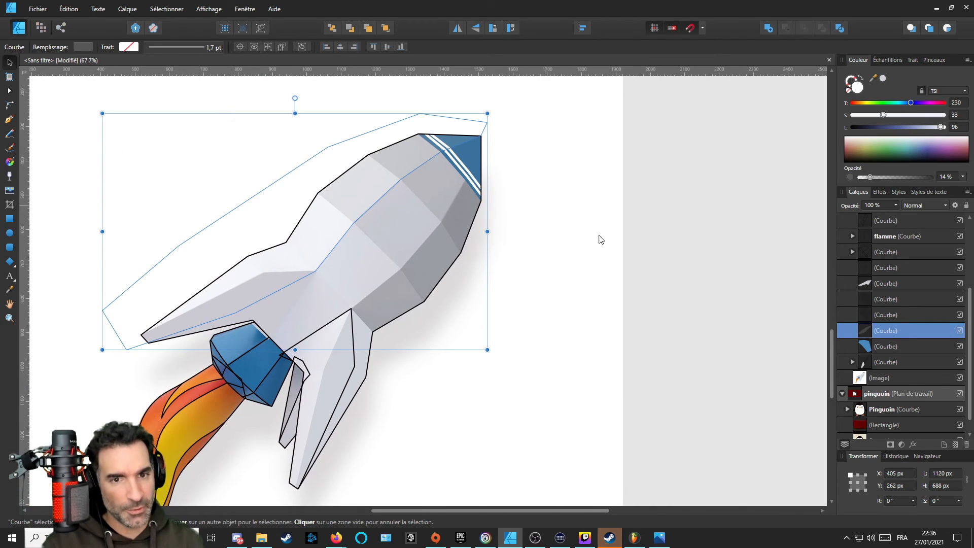
Move the long translucent black curve directly above the blue nose shape in the layer order.
drag(865, 363, 865, 345)
scroll(485, 212, left, 2)
scroll(401, 318, up, 3)
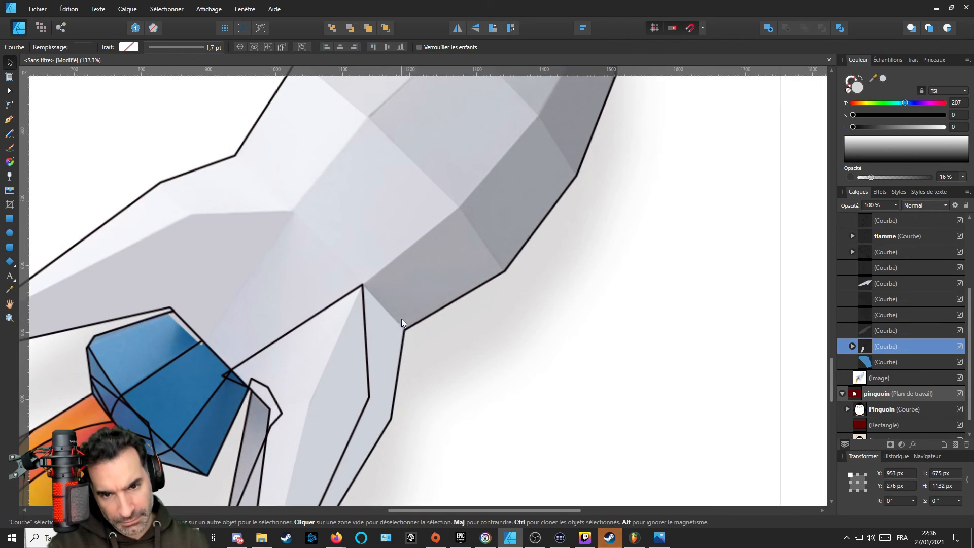
click(369, 361)
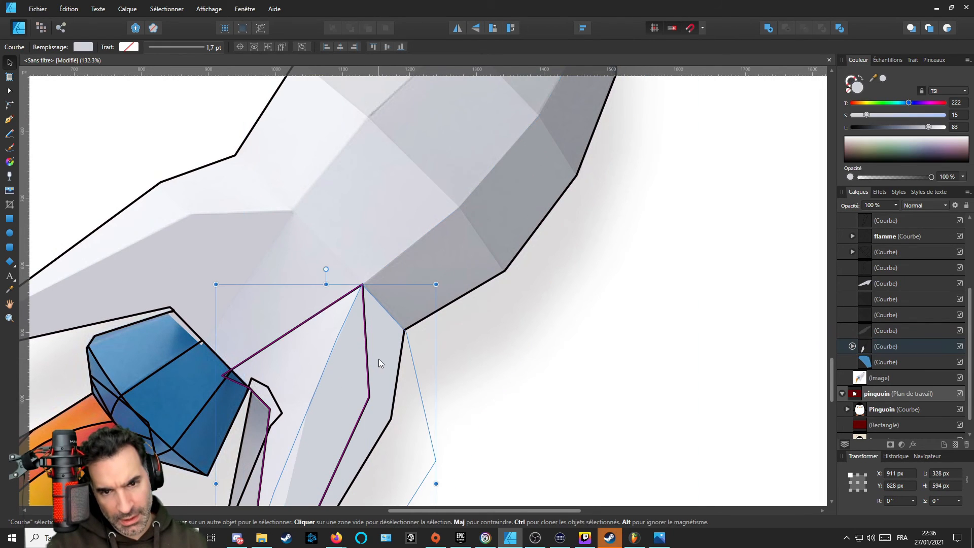
scroll(378, 358, down, 2)
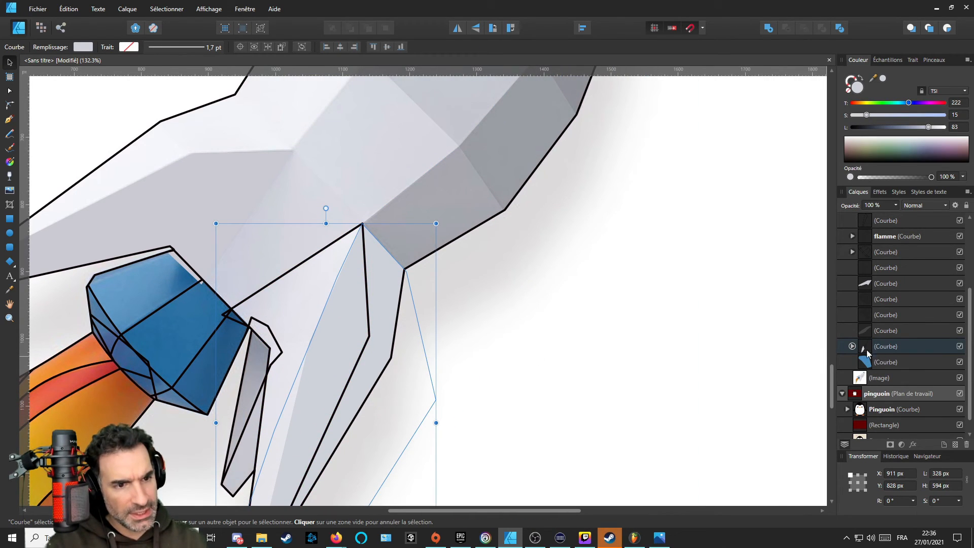
click(866, 350)
scroll(507, 267, down, 2)
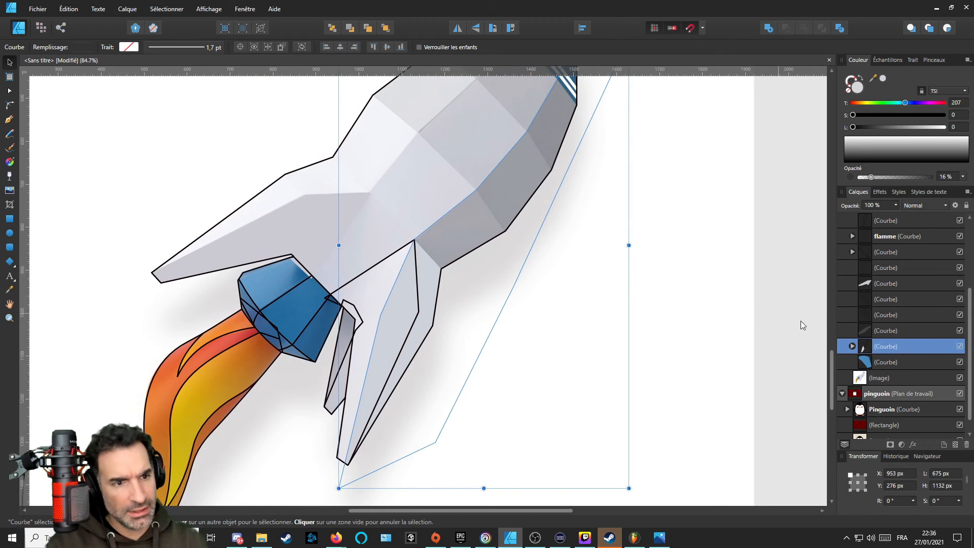
scroll(359, 300, up, 3)
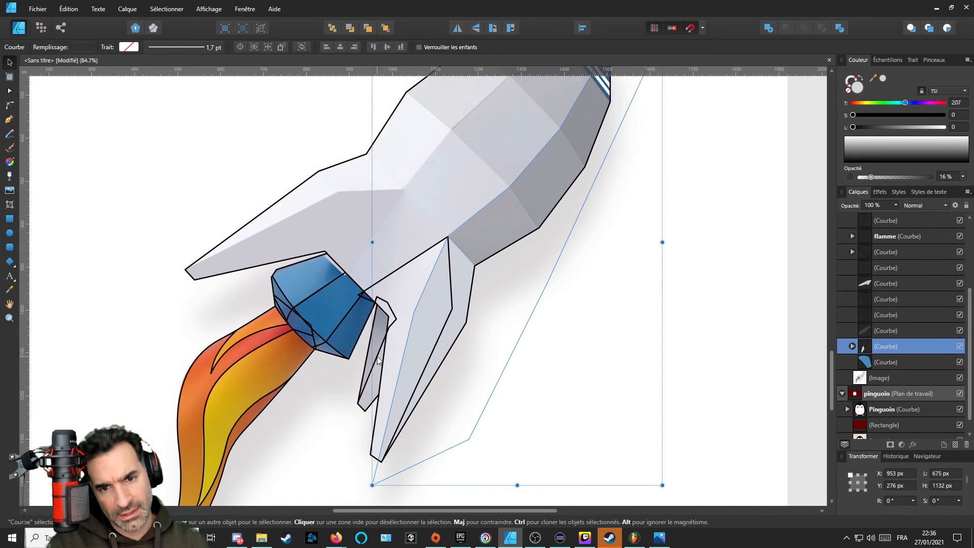
Remove the stroke of the narrow facet between the nozzle and the lower fin and fill it with the grey sampled from the artwork.
click(344, 359)
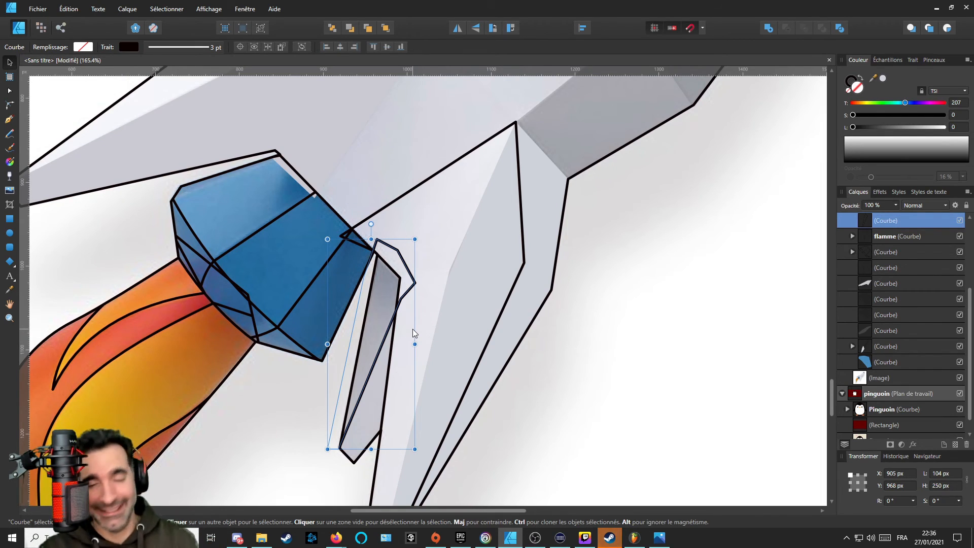
click(856, 91)
drag(873, 78, 391, 287)
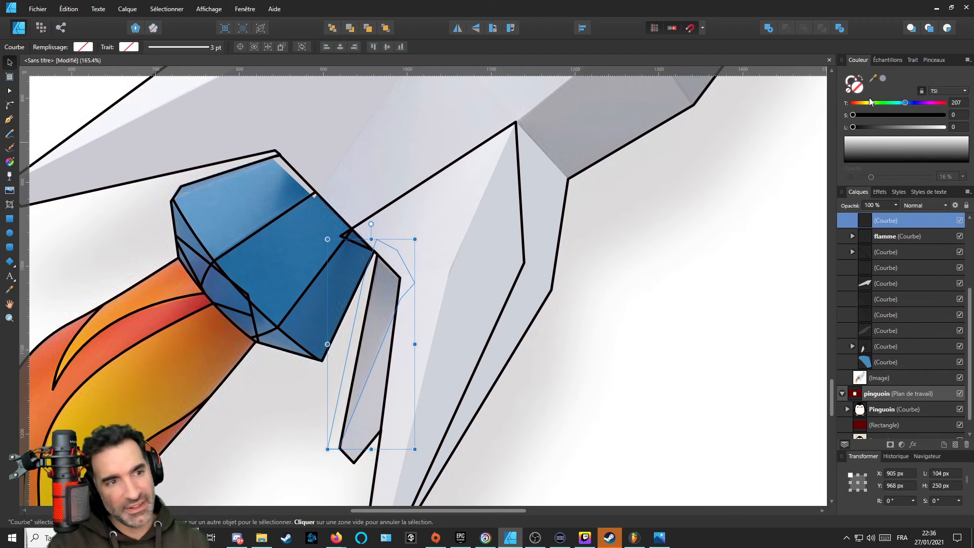
drag(875, 80, 391, 279)
click(883, 78)
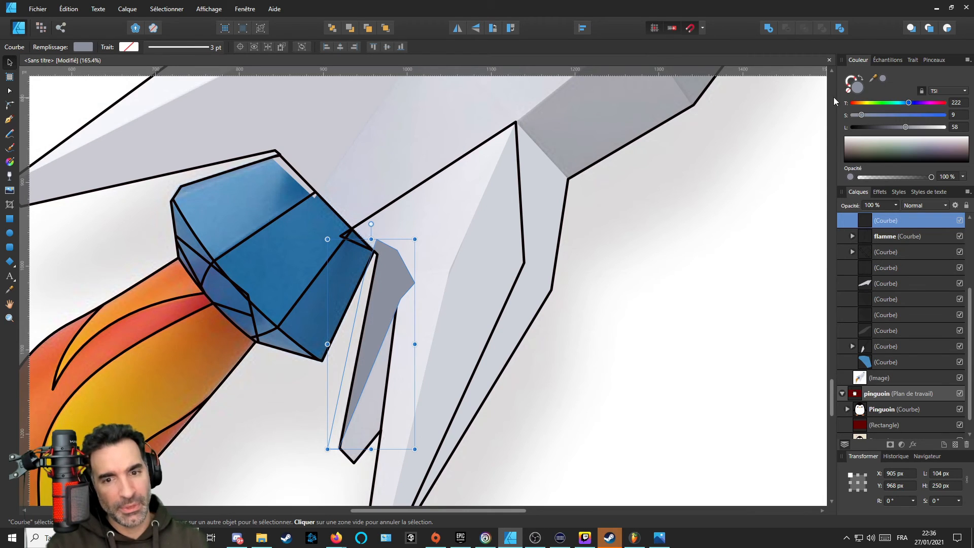
Apply a linear gradient down the narrow facet's length, fading from the sampled grey to the same grey at 0% opacity at the lower end.
scroll(345, 316, down, 2)
scroll(366, 303, up, 2)
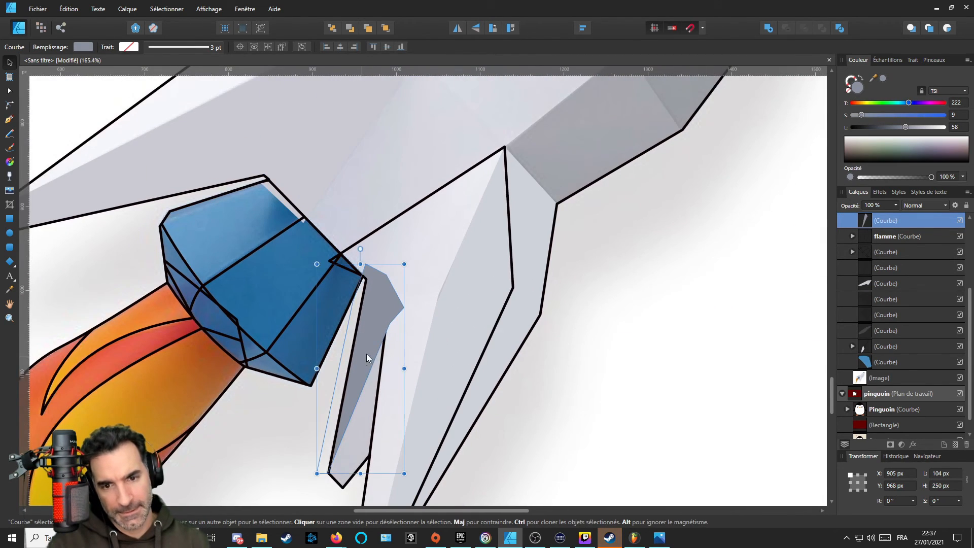
drag(366, 354, 400, 315)
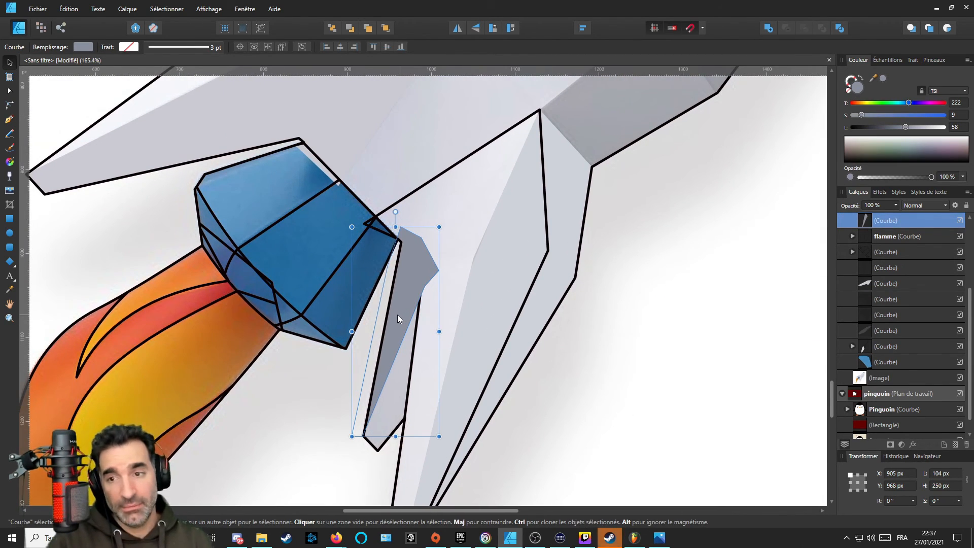
click(9, 163)
drag(410, 264, 372, 404)
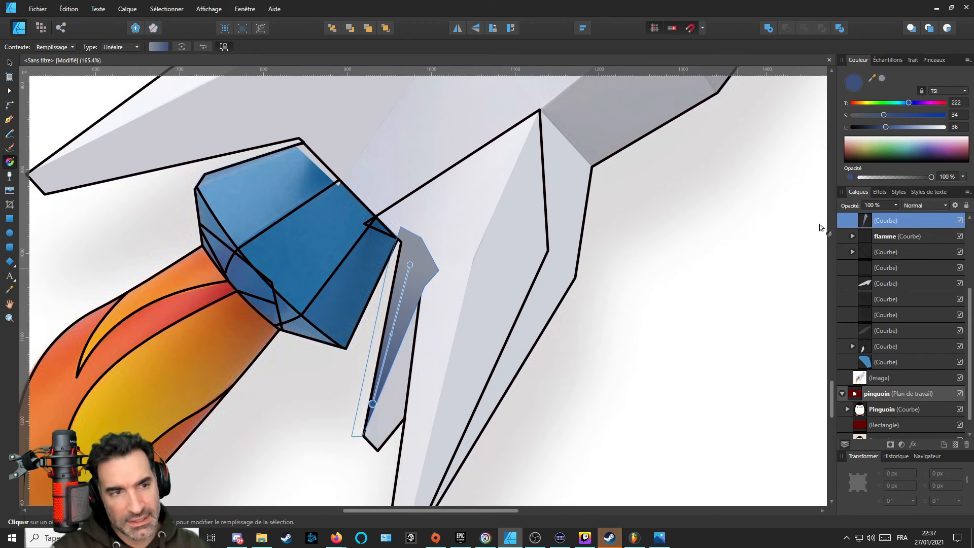
drag(890, 127, 918, 126)
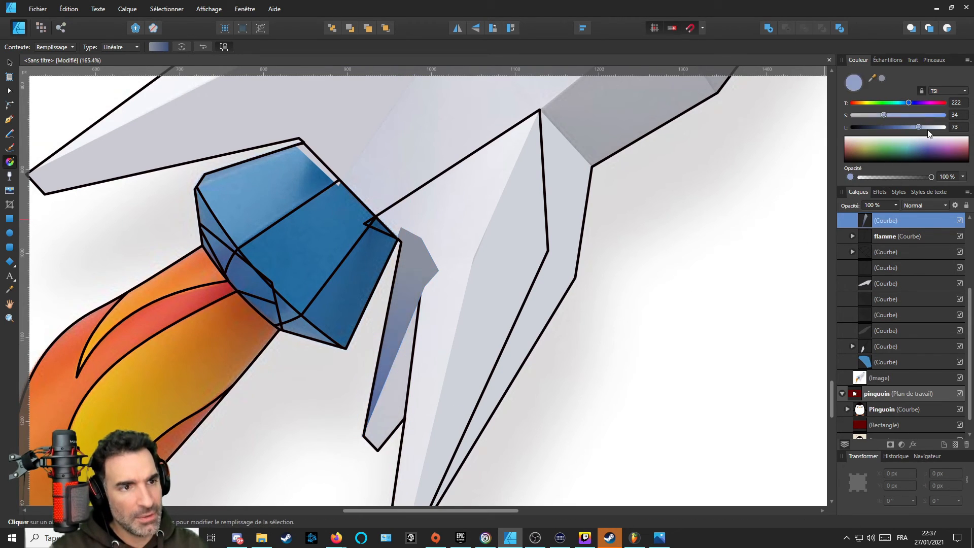
click(882, 79)
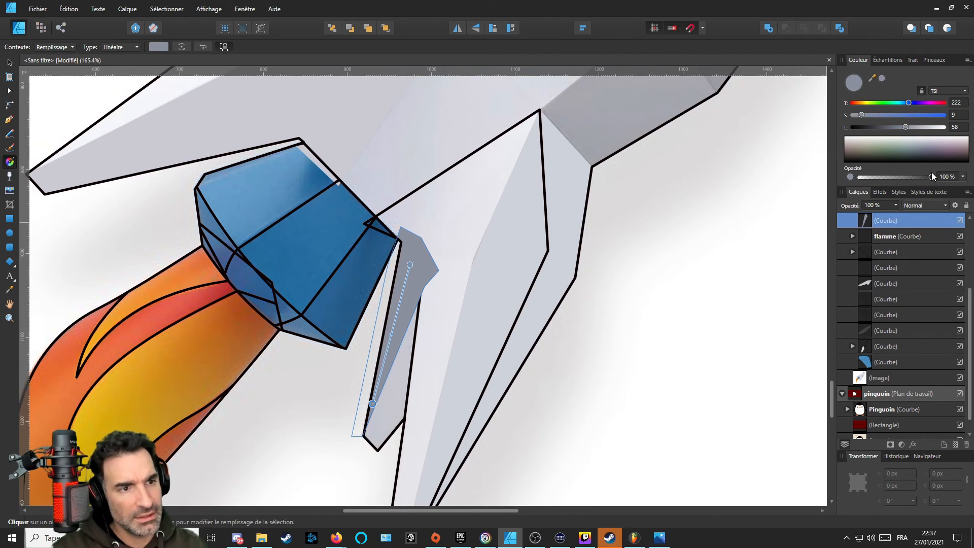
drag(932, 176, 814, 184)
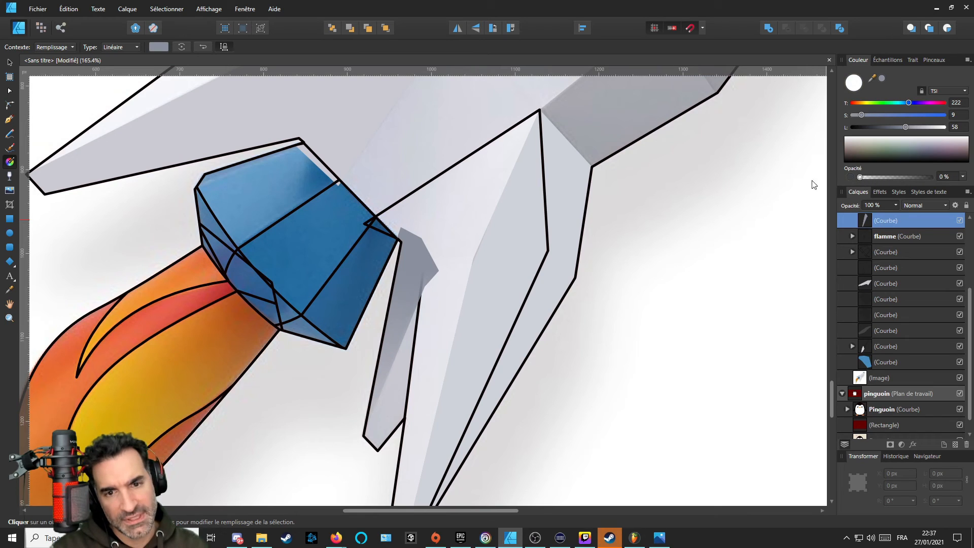
drag(410, 265, 372, 404)
scroll(389, 381, up, 2)
scroll(396, 402, down, 2)
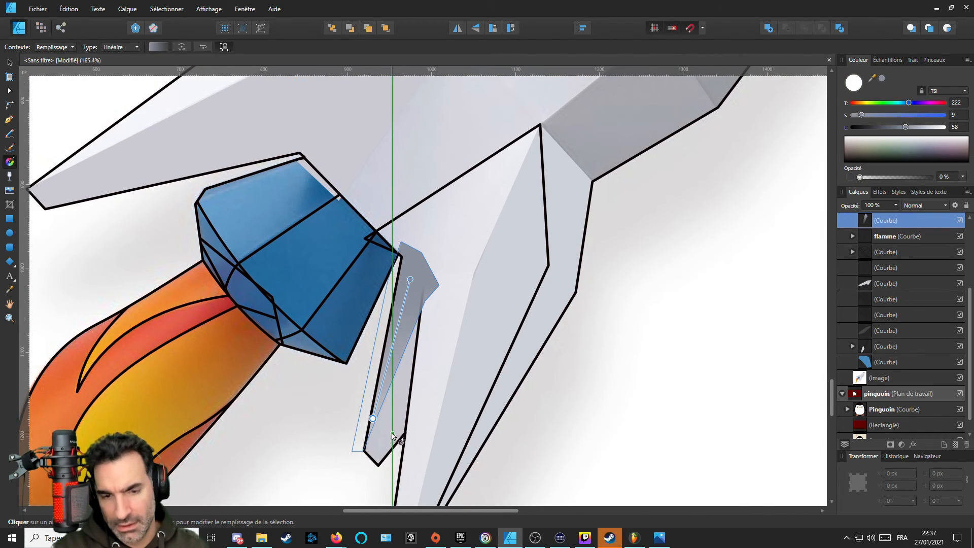
Fill the large lower fin facet with the pale lilac sampled from the artwork and remove its stroke.
key(a)
click(424, 388)
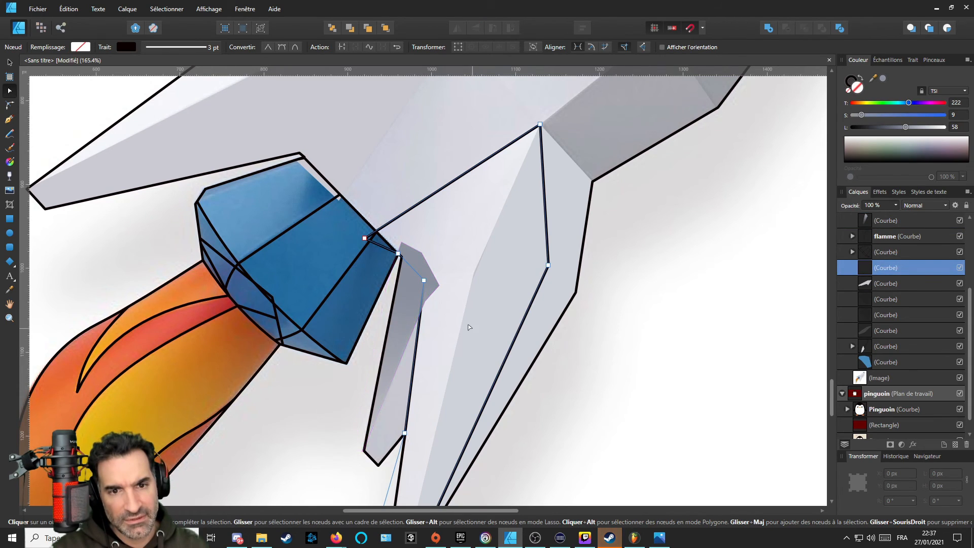
scroll(462, 329, down, 3)
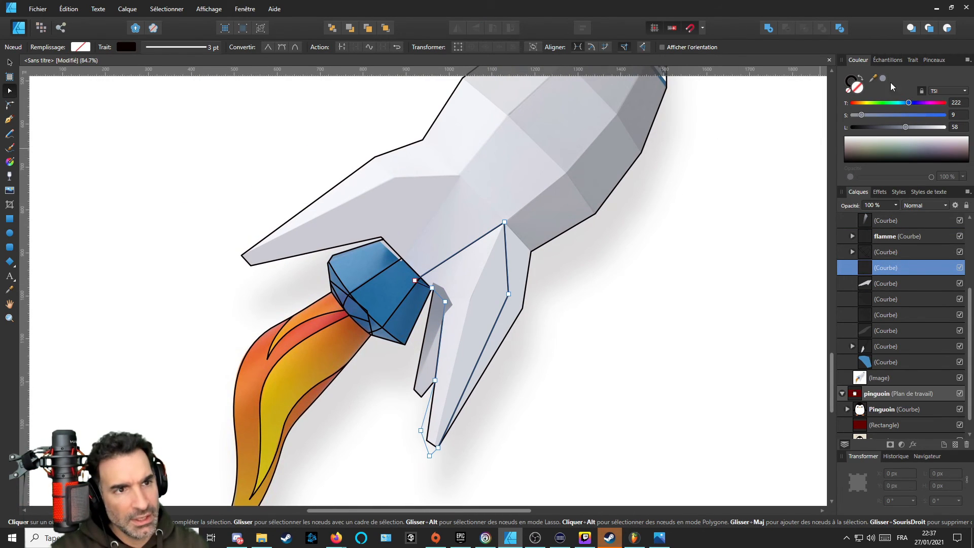
drag(874, 80, 477, 256)
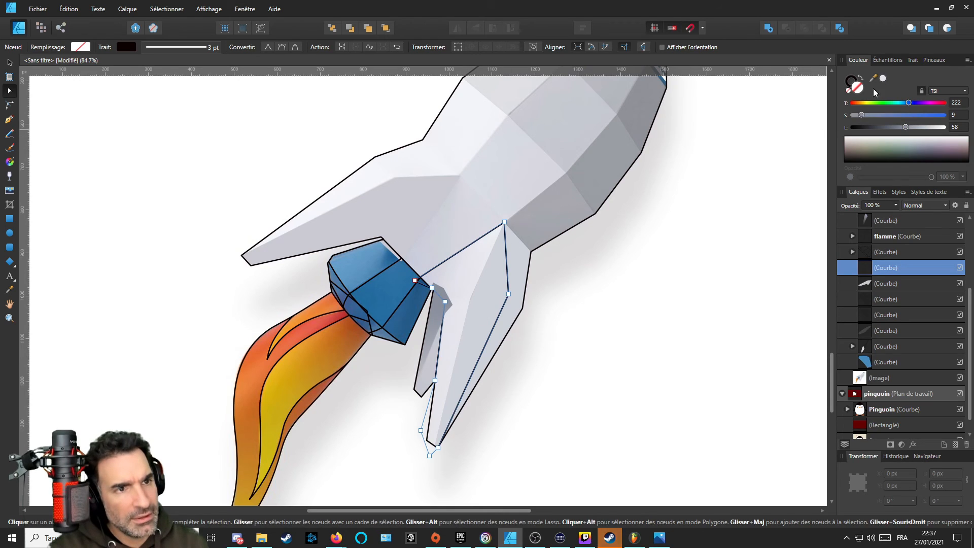
click(883, 80)
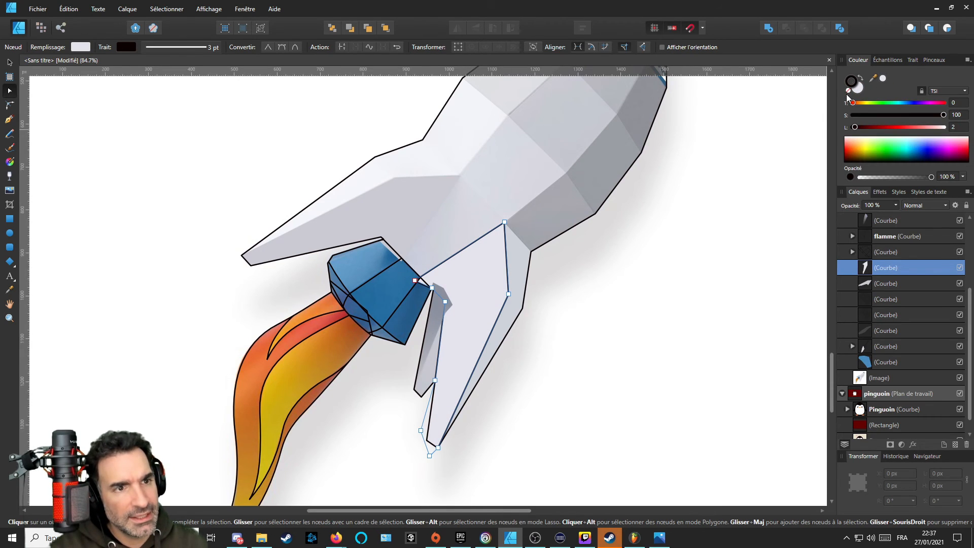
Move the narrow gradient facet beneath the two filled fin facets in the layer order.
scroll(457, 349, up, 3)
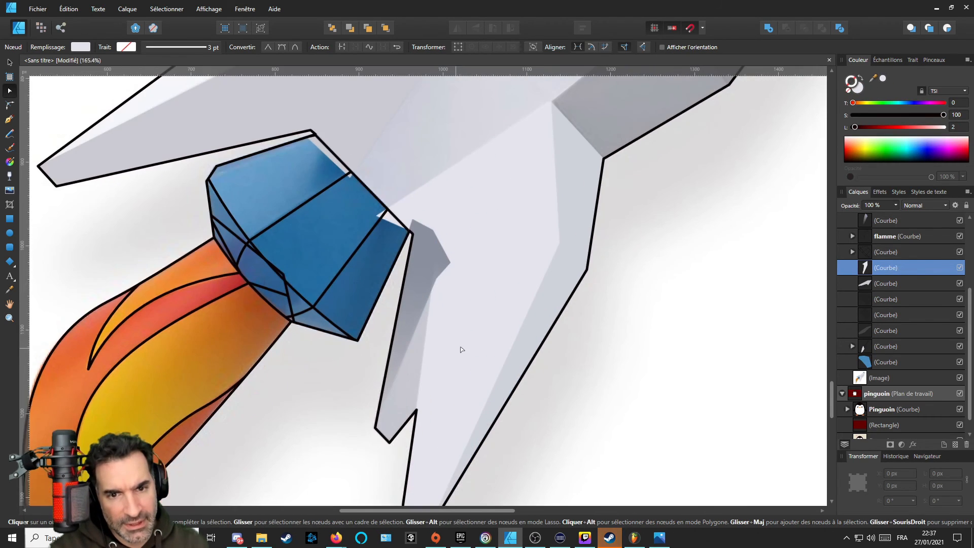
click(411, 278)
drag(868, 221, 866, 307)
Hide the rocket reference image to examine the coloured body and fin facets on their own, and show the image again.
scroll(423, 263, down, 3)
scroll(431, 264, down, 3)
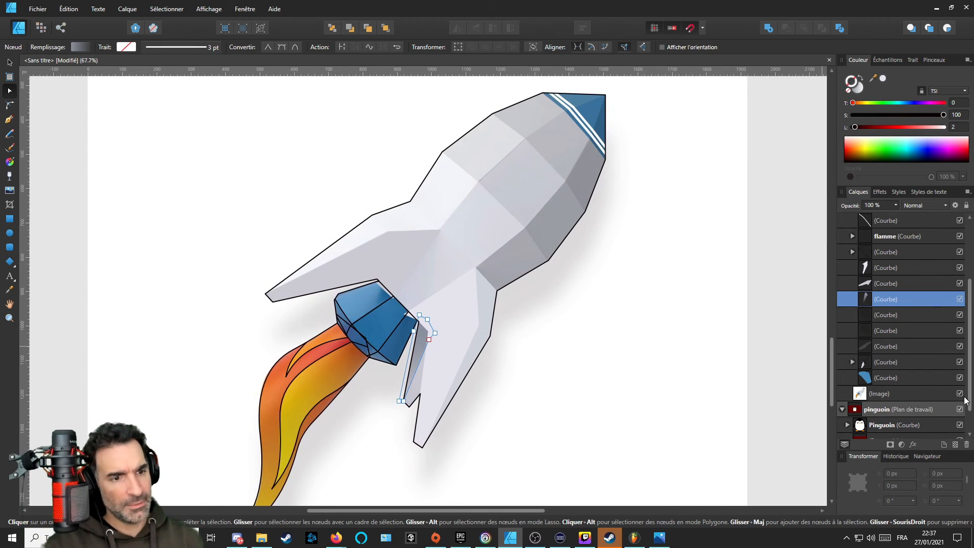
scroll(964, 401, down, 1)
click(960, 364)
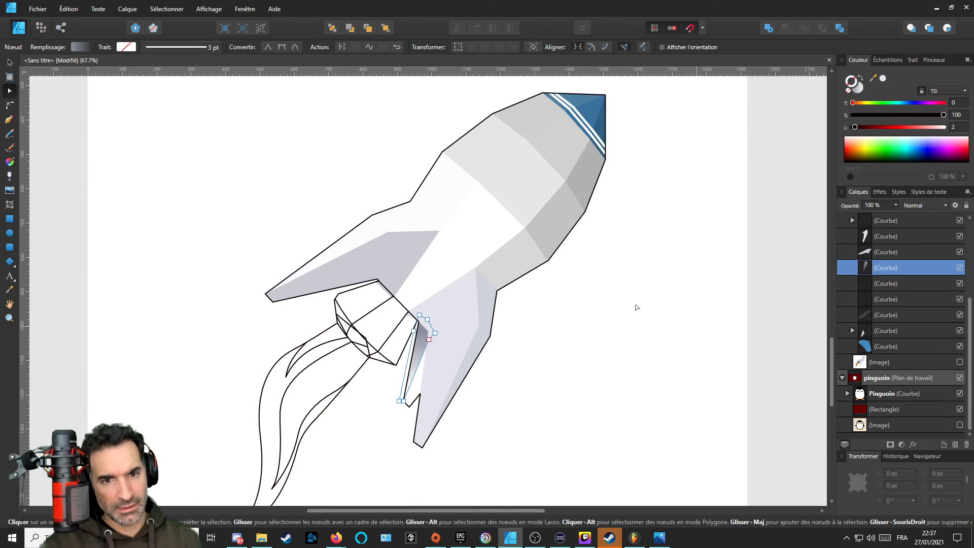
scroll(482, 202, down, 2)
scroll(484, 232, up, 2)
scroll(457, 263, up, 2)
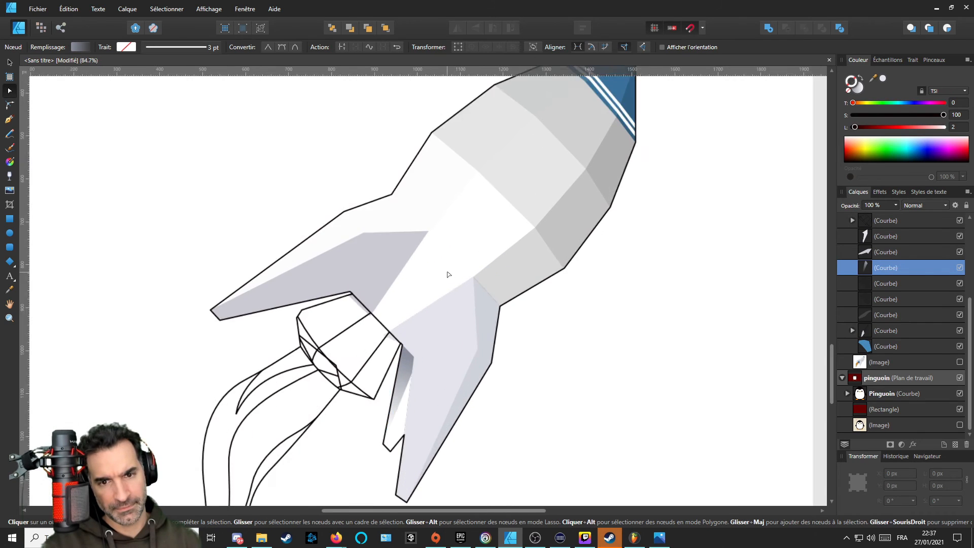
scroll(431, 284, down, 4)
scroll(394, 359, up, 1)
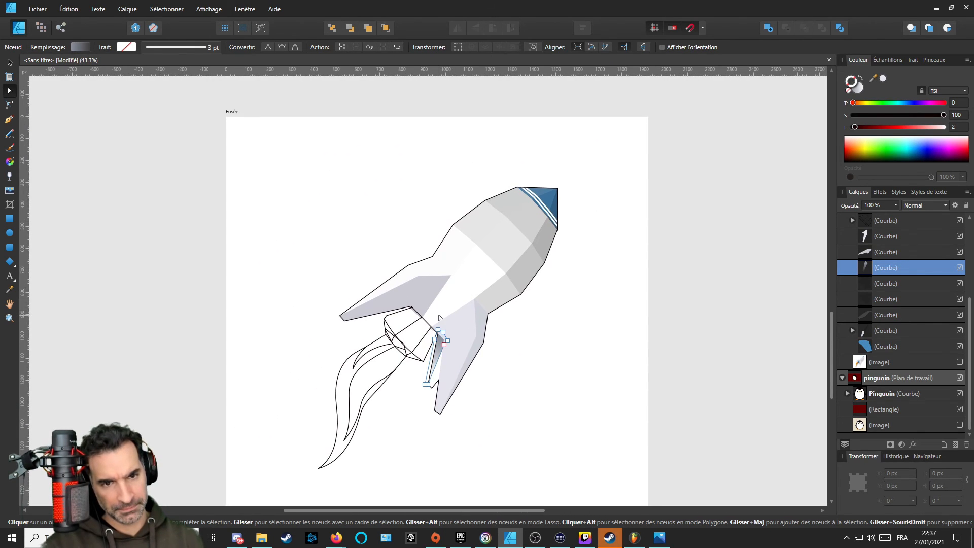
scroll(431, 330, down, 2)
scroll(469, 305, up, 3)
scroll(440, 333, up, 1)
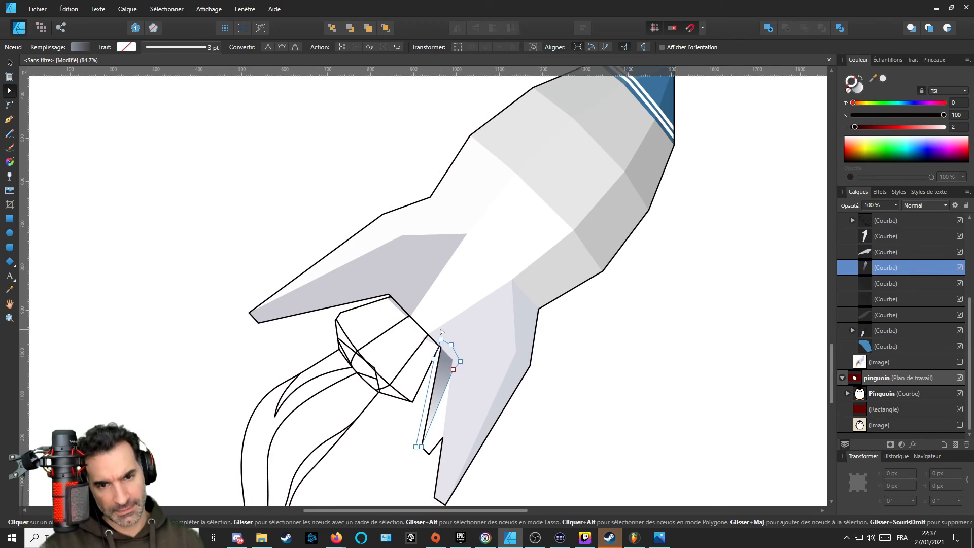
scroll(441, 334, up, 1)
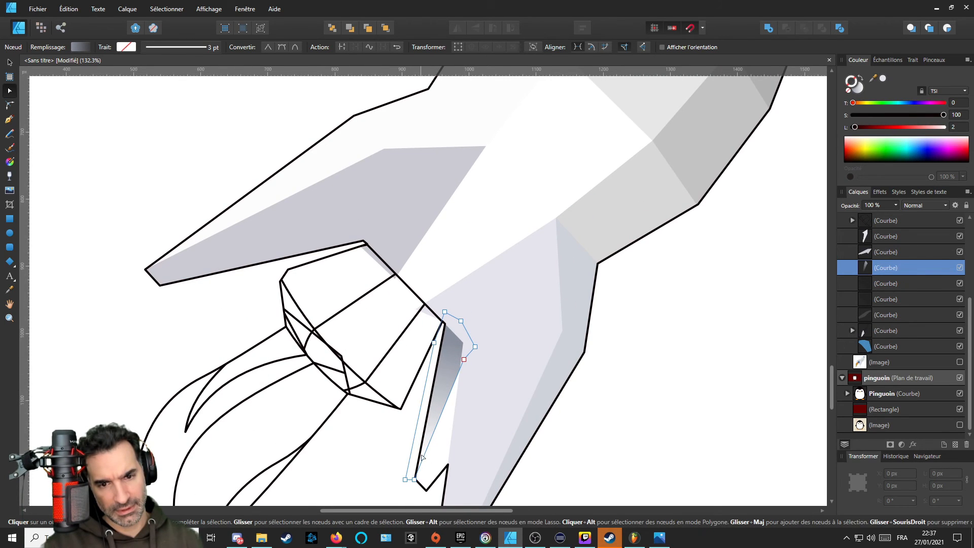
scroll(423, 457, up, 3)
scroll(487, 203, down, 1)
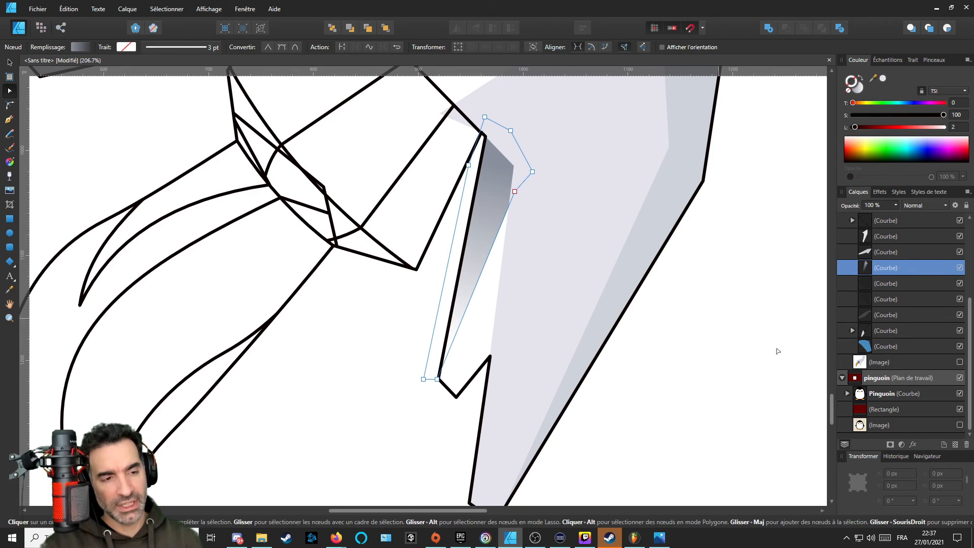
click(959, 362)
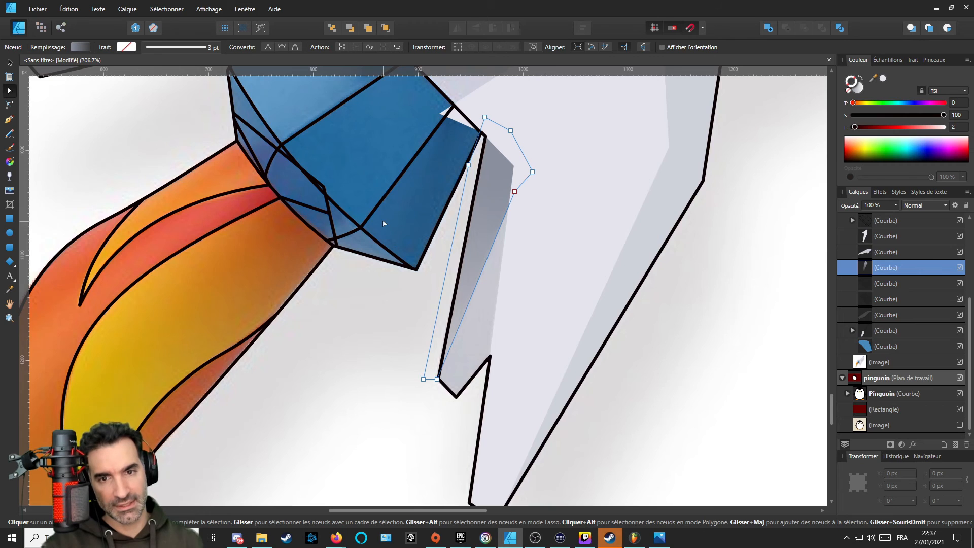
Remove the stroke of the curved rim facet at the flame end of the blue nozzle and fill it with black.
scroll(384, 224, down, 3)
scroll(451, 271, up, 2)
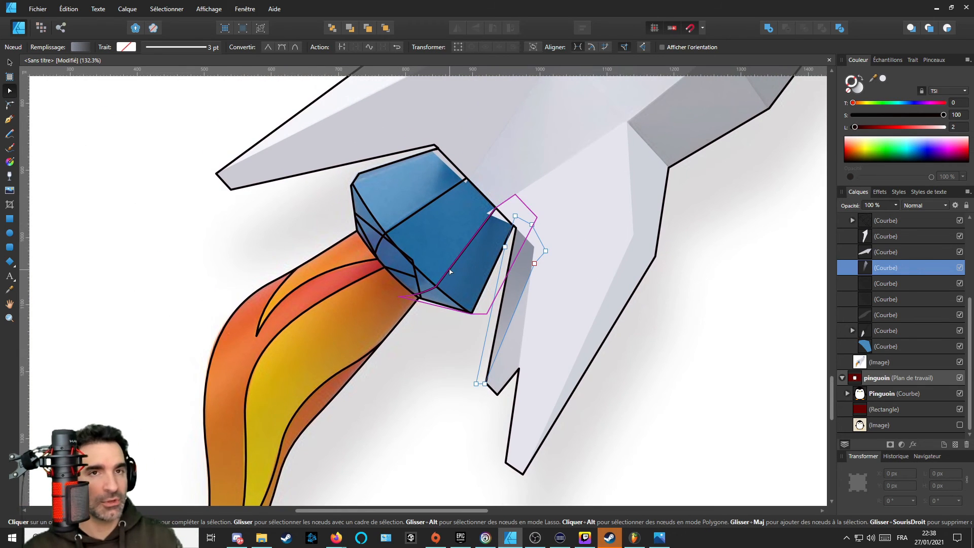
scroll(428, 231, up, 3)
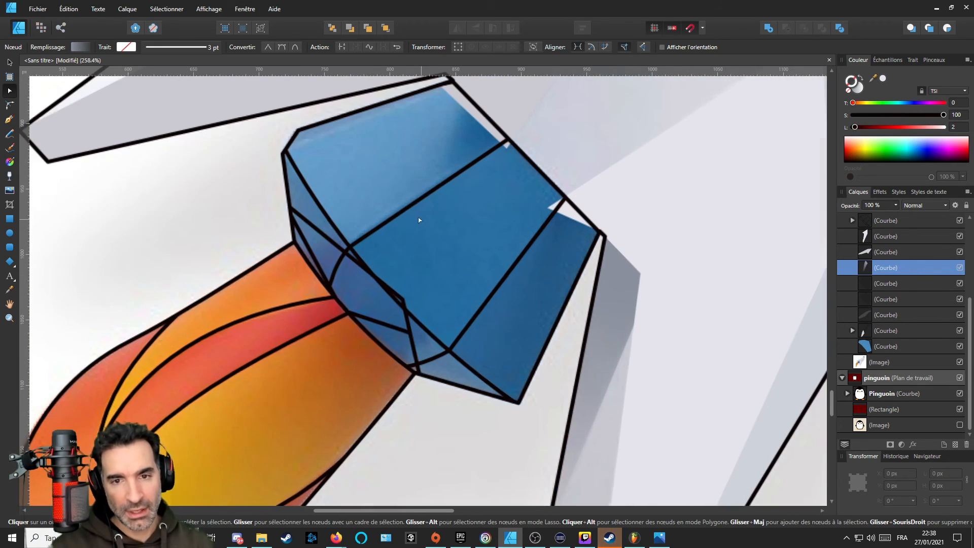
click(391, 221)
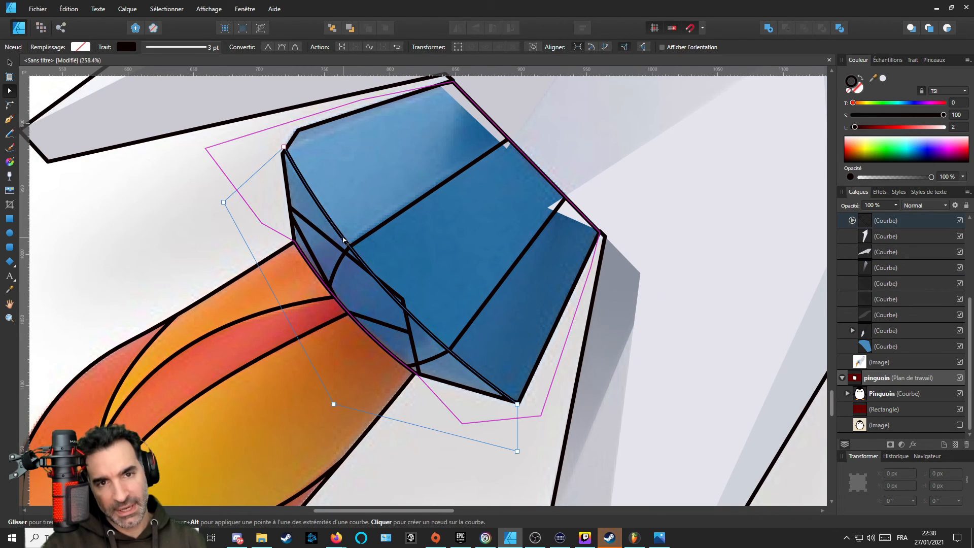
click(286, 182)
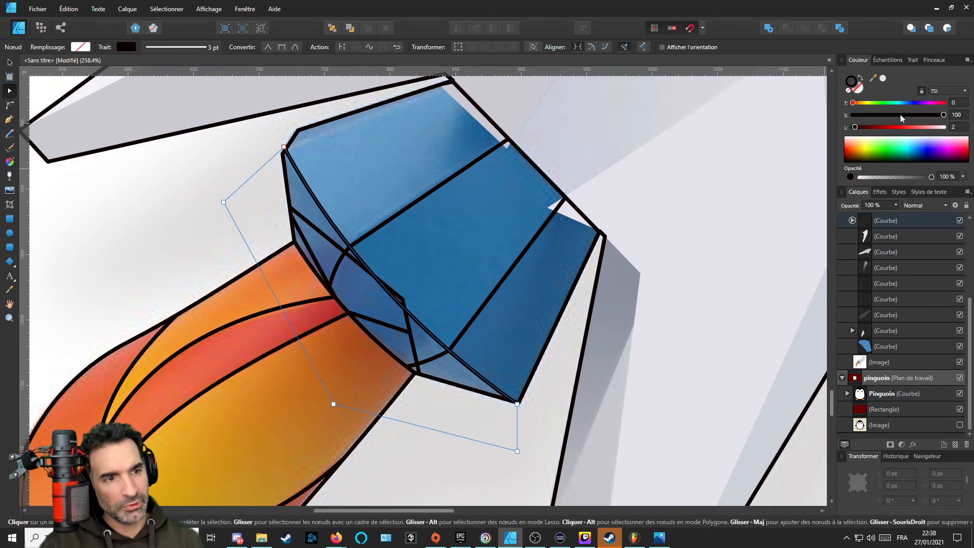
click(848, 90)
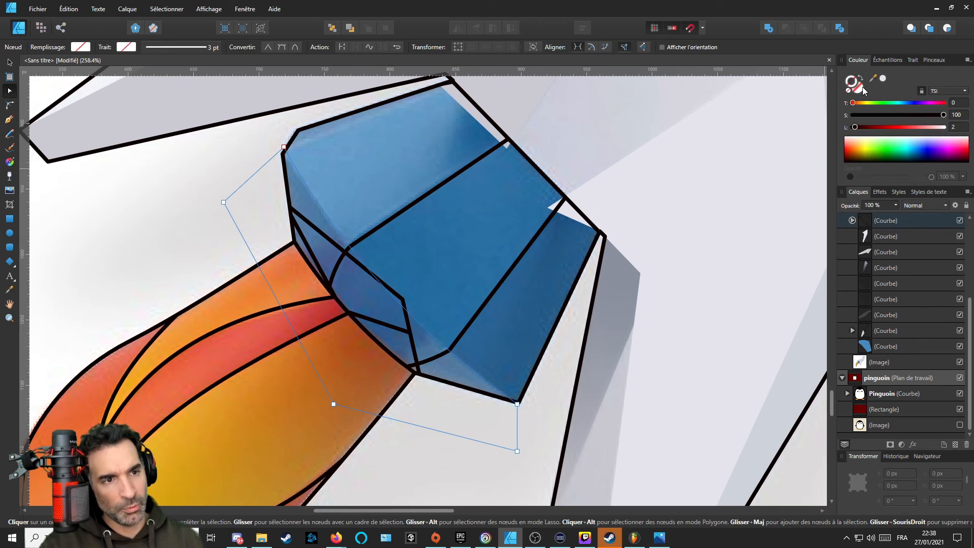
click(851, 81)
drag(906, 127, 853, 127)
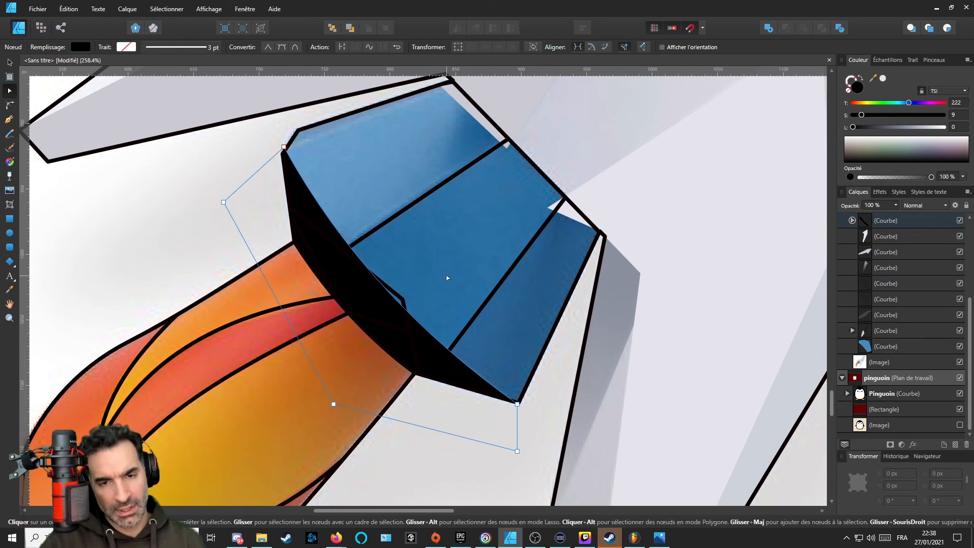
Lower the curved rim facet's black fill to 21% opacity and lay a linear gradient along it toward the rim's lower end.
key(g)
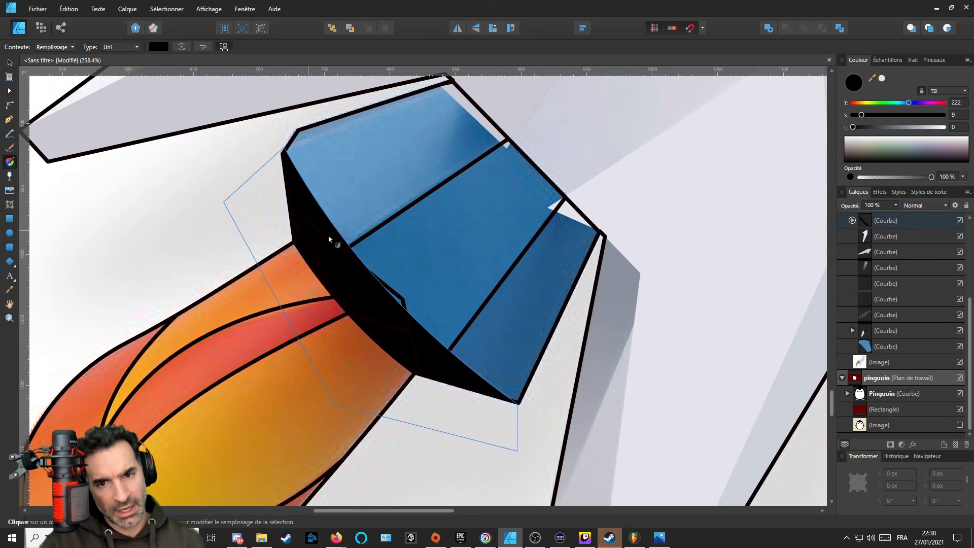
drag(932, 176, 875, 191)
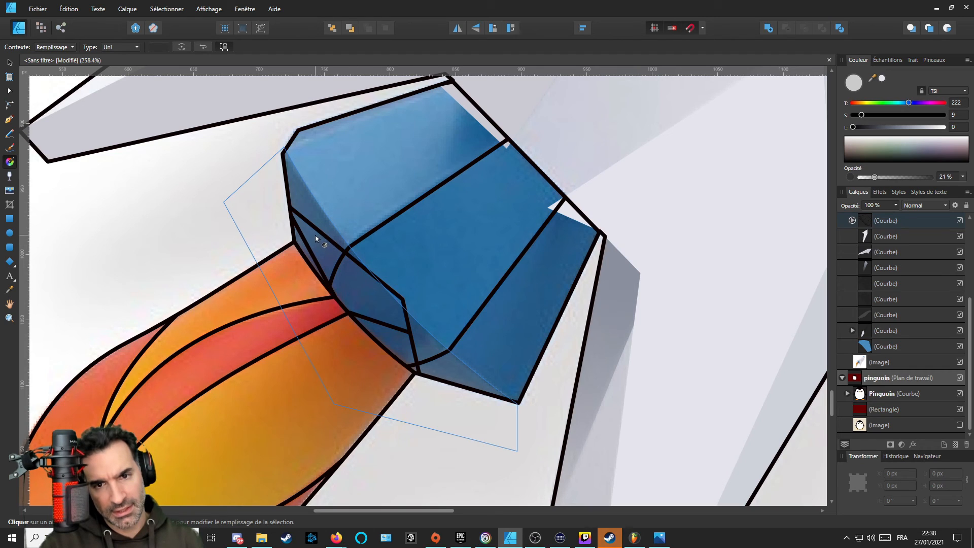
drag(316, 236, 438, 367)
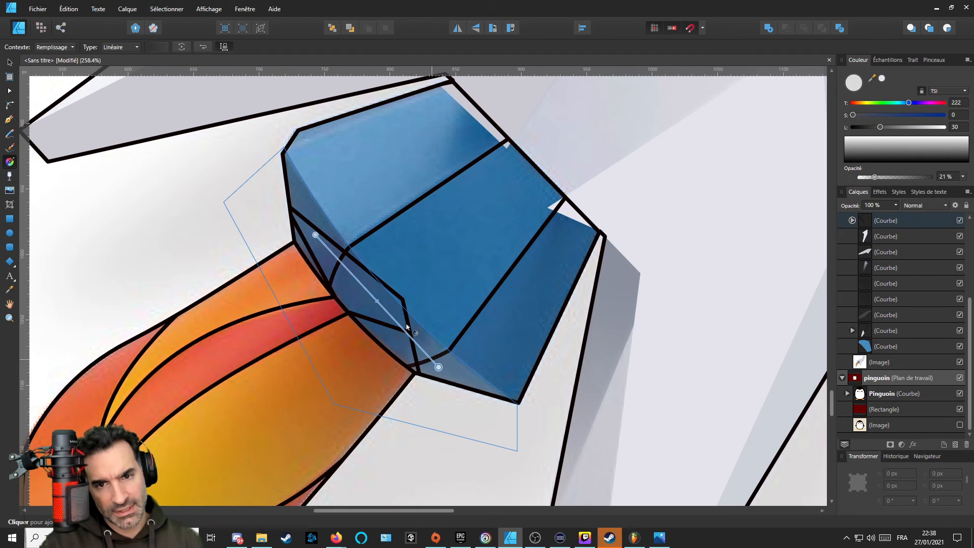
Set the rim gradient's start stop to neutral black with saturation 0 and its end stop to grey with lightness 46.
click(316, 235)
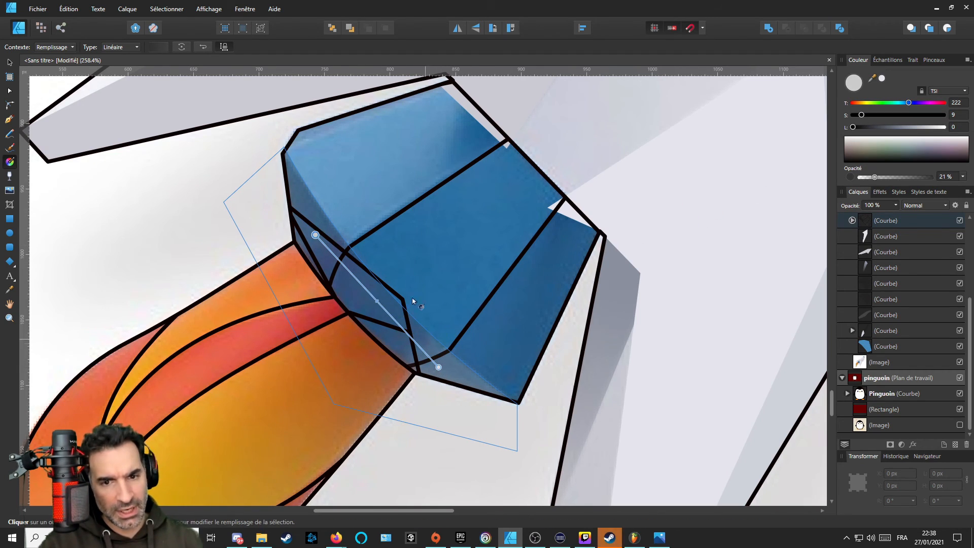
drag(862, 115, 853, 115)
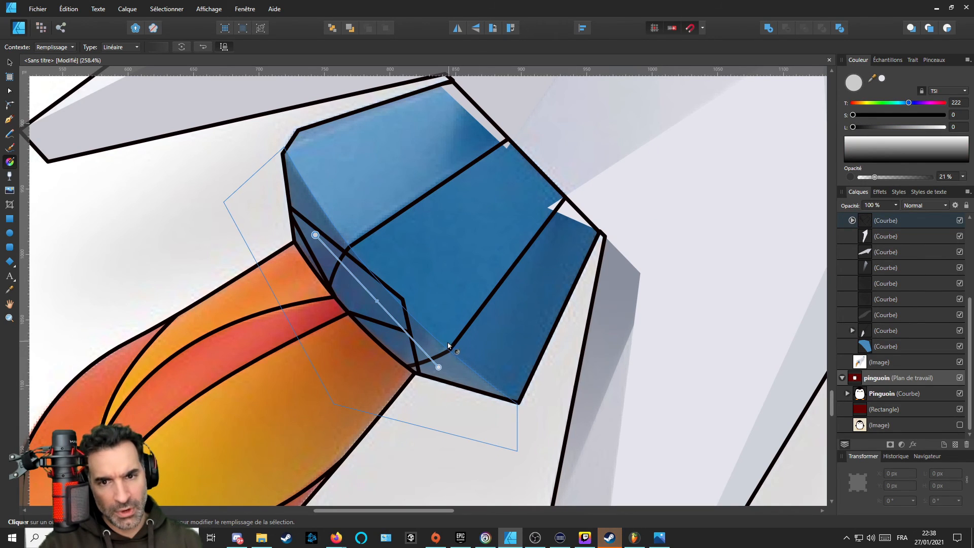
click(439, 367)
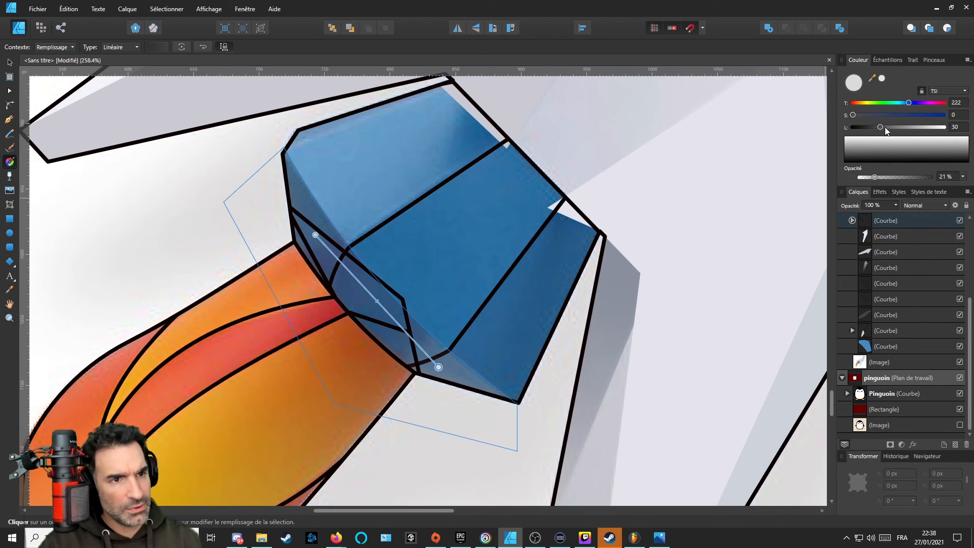
drag(885, 127, 892, 127)
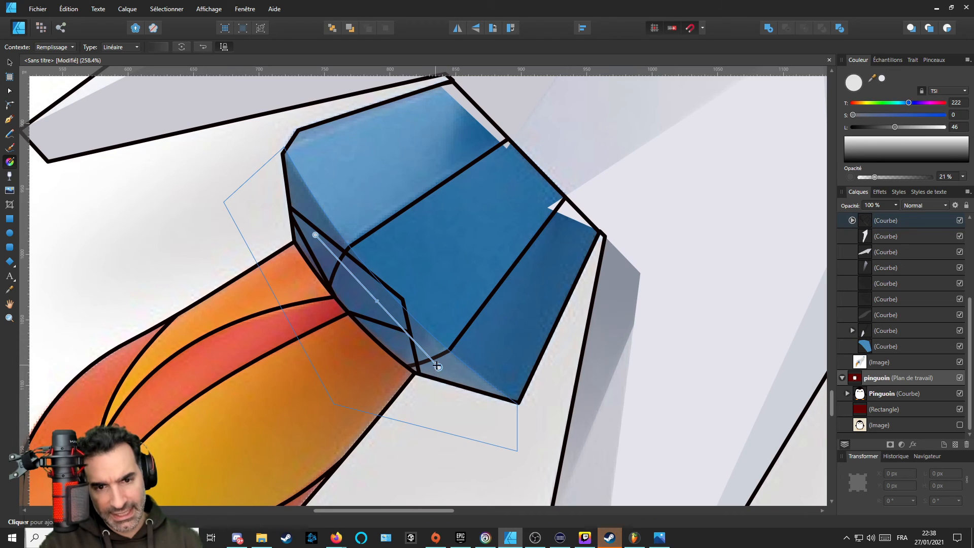
scroll(423, 319, down, 3)
scroll(376, 264, up, 3)
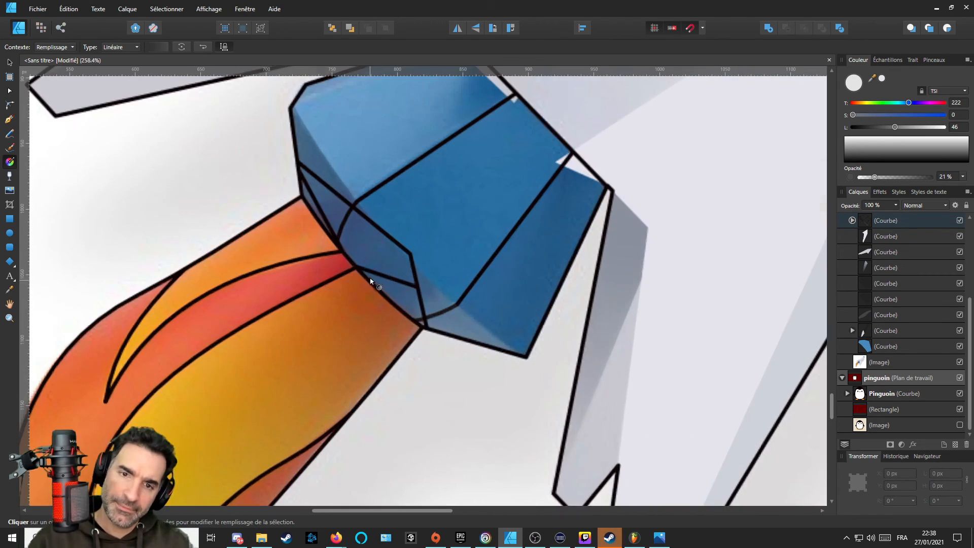
Fill the nozzle's upper facet with the light blue sampled from the artwork and remove its stroke.
key(a)
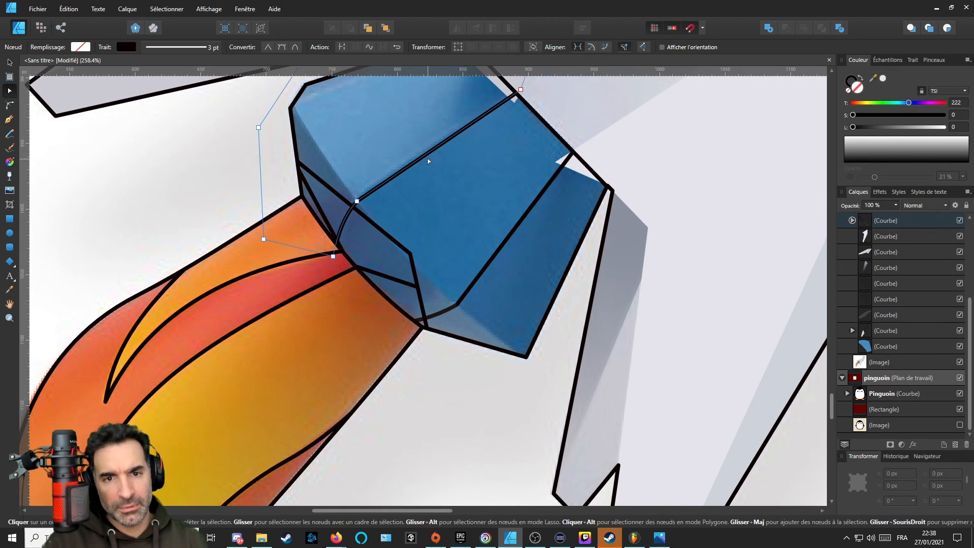
drag(429, 157, 528, 294)
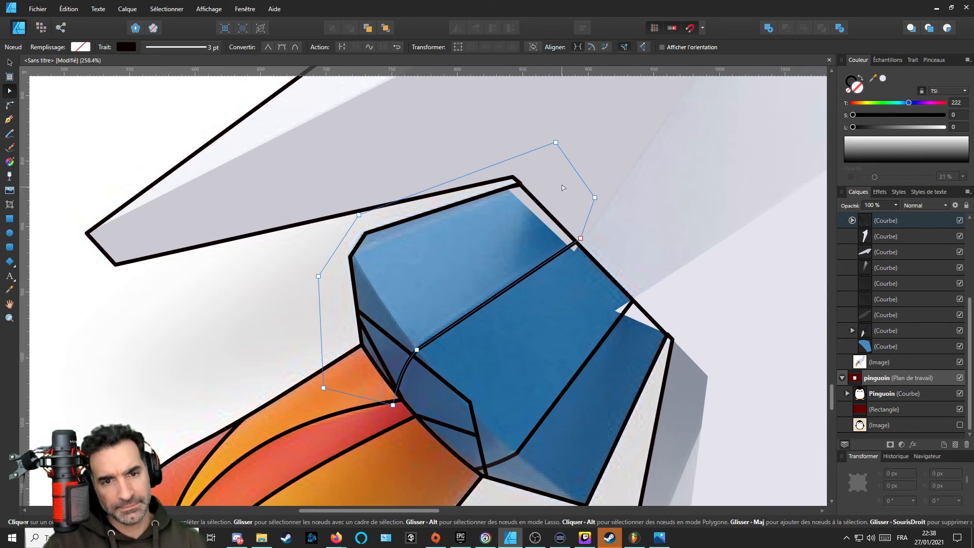
drag(876, 82, 468, 268)
click(883, 79)
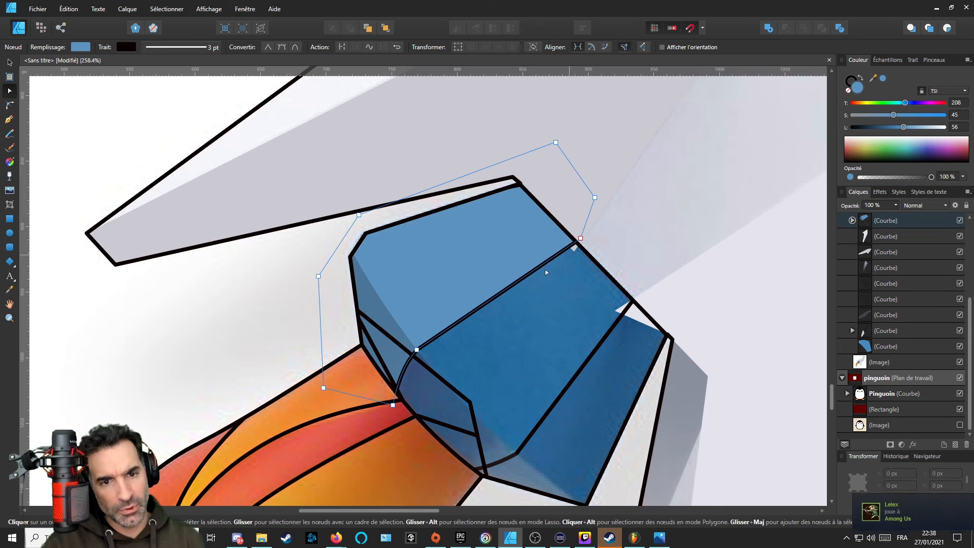
click(849, 79)
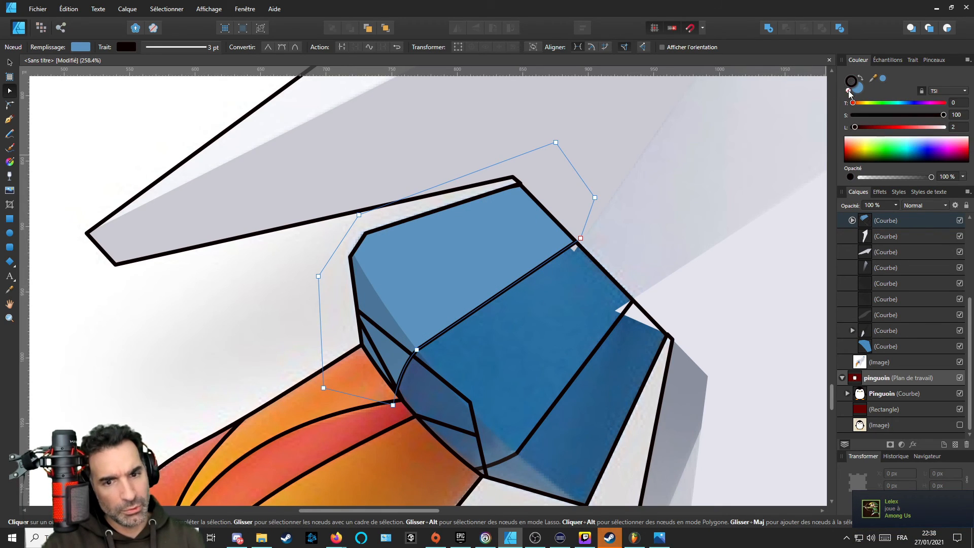
click(848, 90)
click(859, 89)
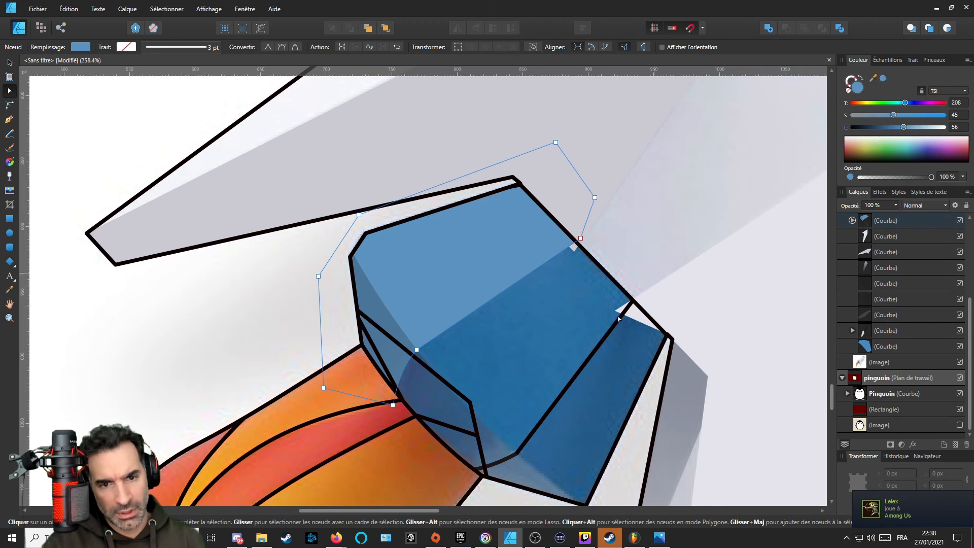
Fill the nozzle's lower side facet with the dark blue sampled from the artwork and remove its stroke.
click(587, 373)
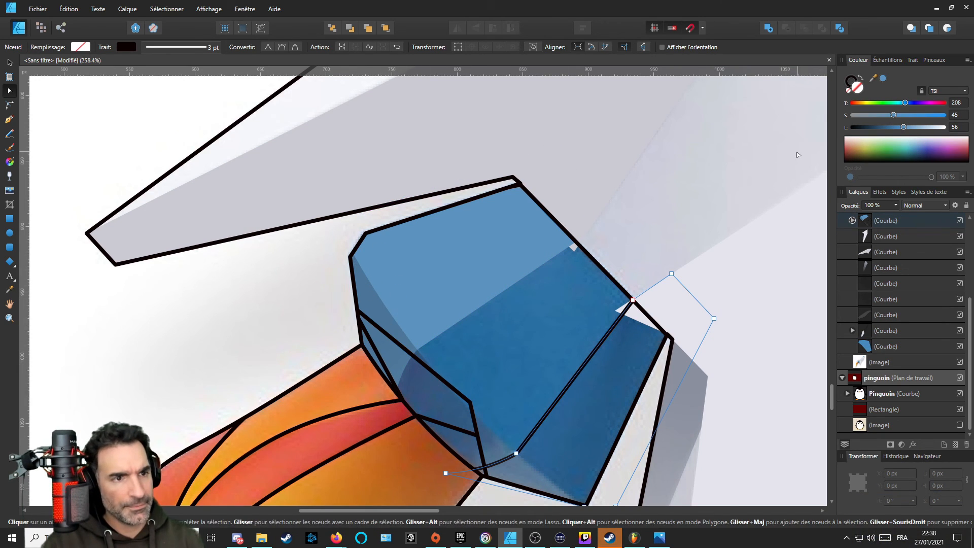
scroll(521, 320, down, 2)
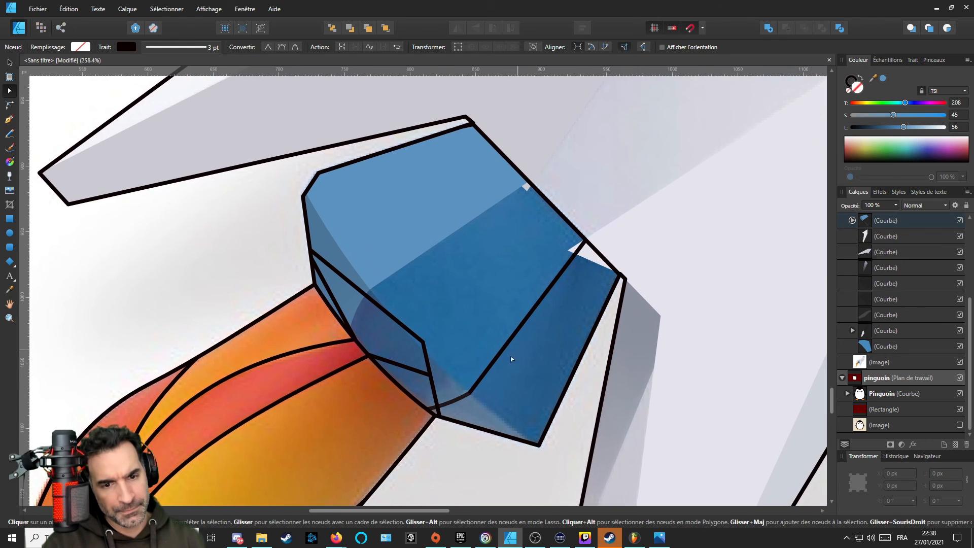
scroll(513, 356, right, 2)
drag(878, 80, 634, 311)
click(884, 79)
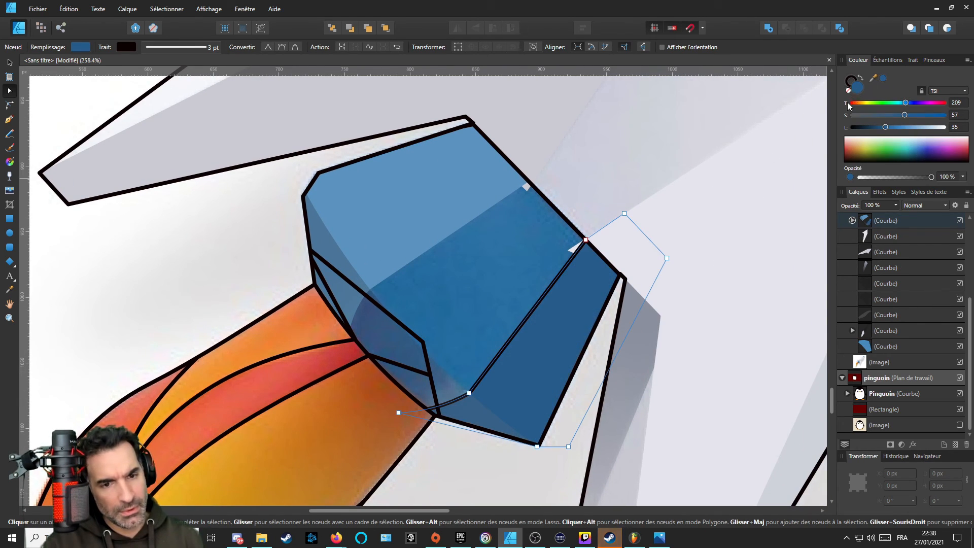
click(851, 80)
click(849, 91)
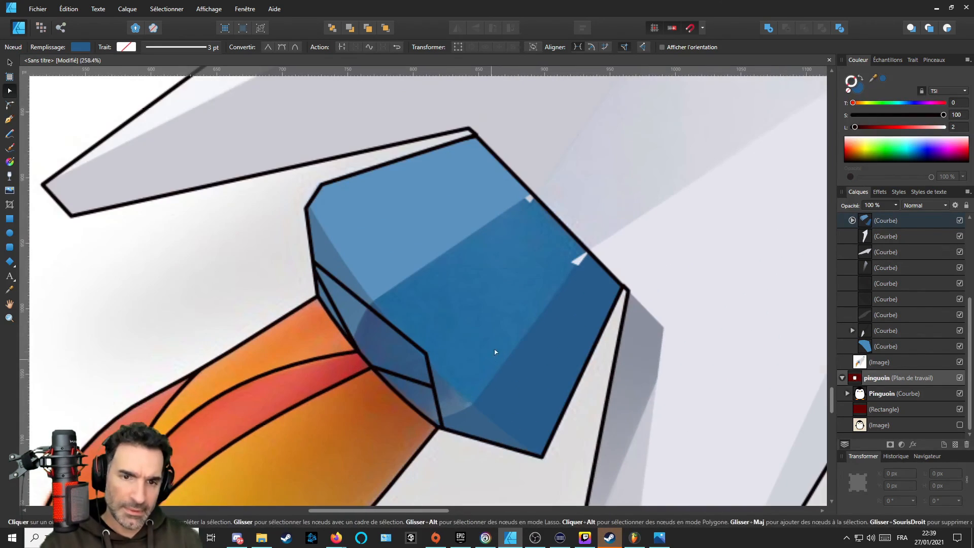
Remove the stroke of the nozzle's main shape behind the facets and fill it with the medium blue sampled from the artwork.
click(558, 290)
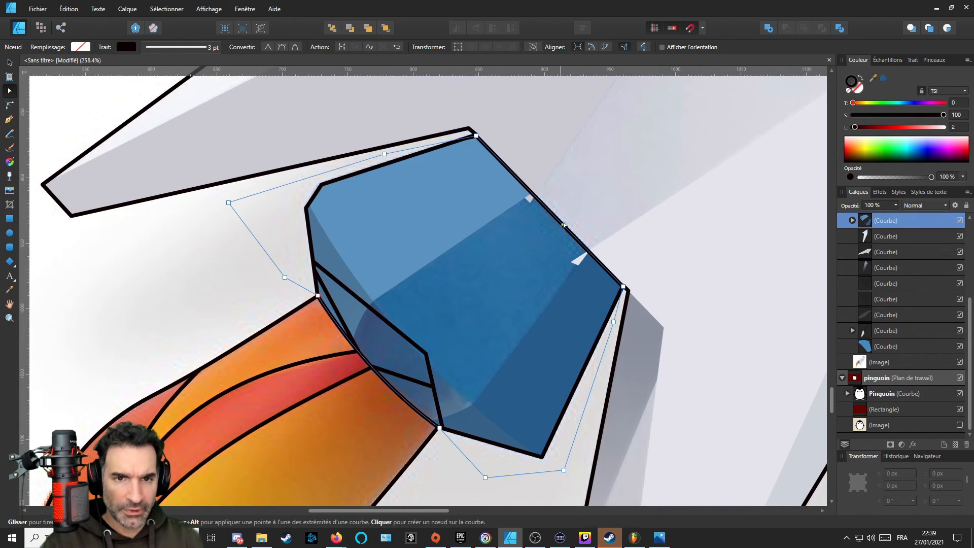
scroll(558, 289, down, 2)
click(856, 88)
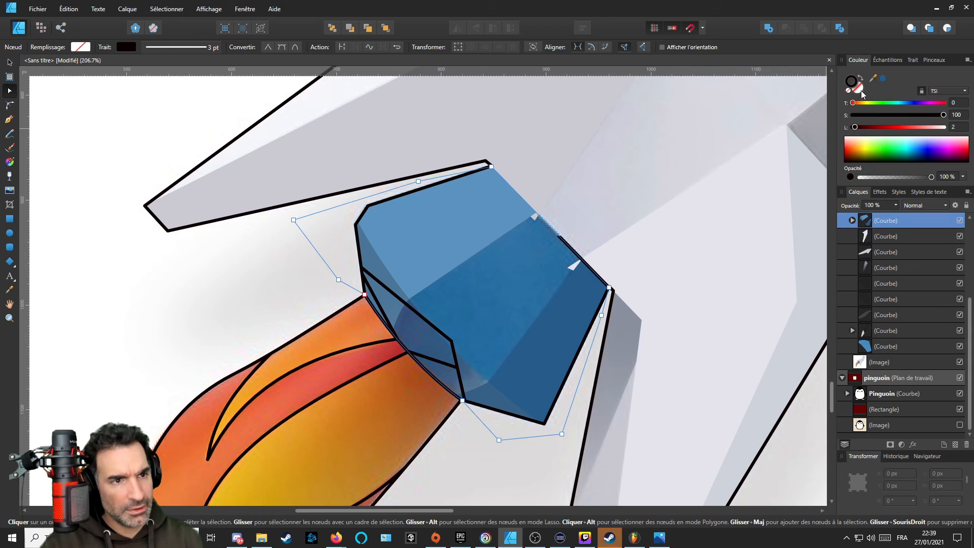
click(659, 219)
click(497, 303)
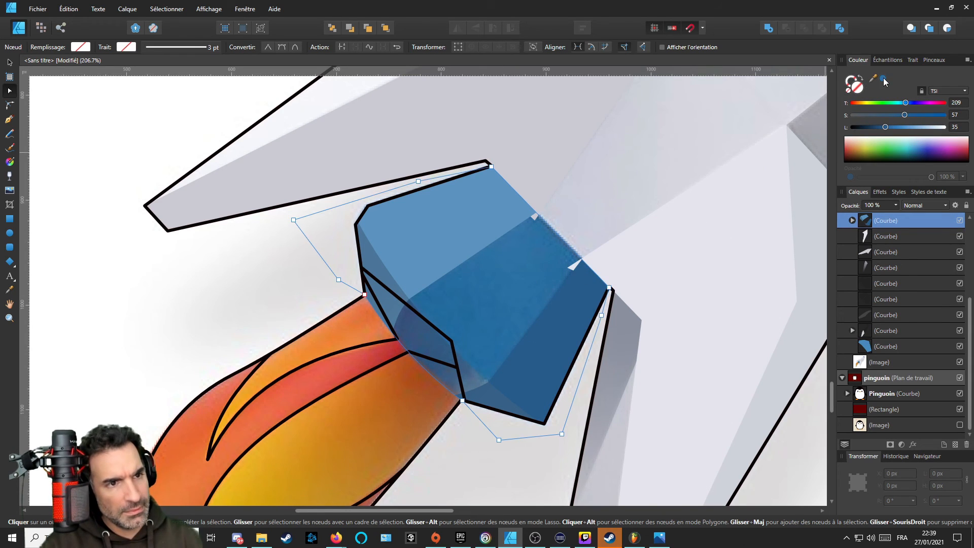
scroll(496, 303, down, 5)
scroll(496, 303, up, 4)
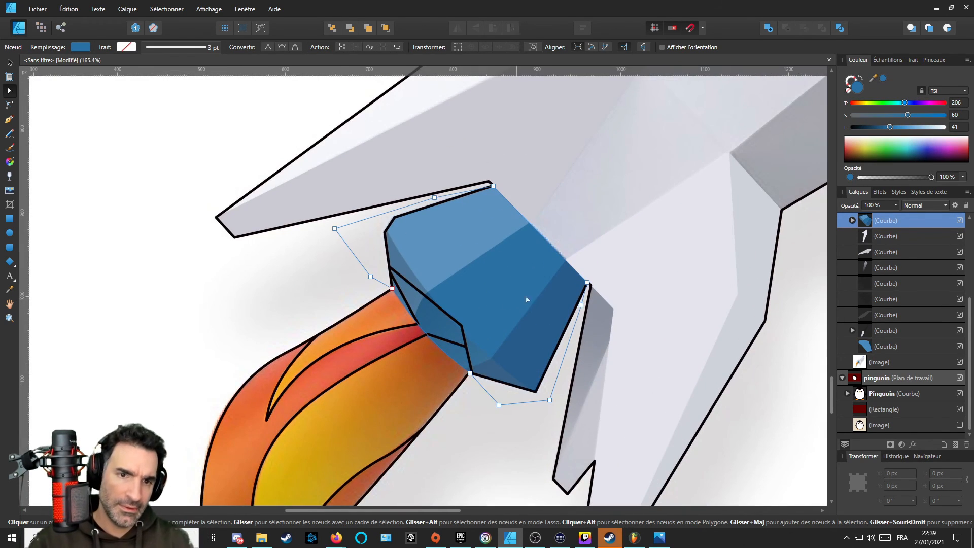
Apply a linear gradient to the thin upper flame tongue, running from its nozzle end toward its pointed tip.
scroll(477, 271, up, 4)
scroll(357, 374, down, 5)
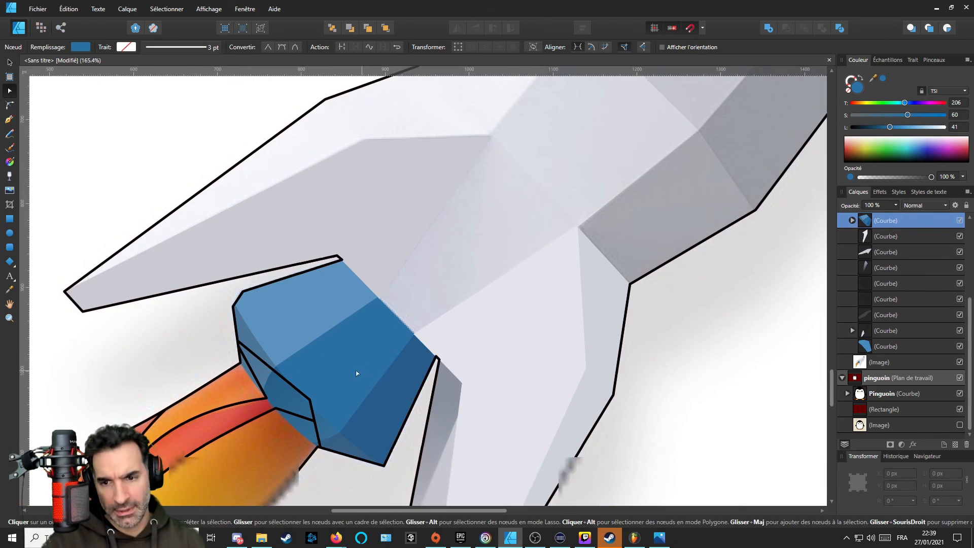
scroll(456, 295, up, 1)
drag(416, 302, 517, 281)
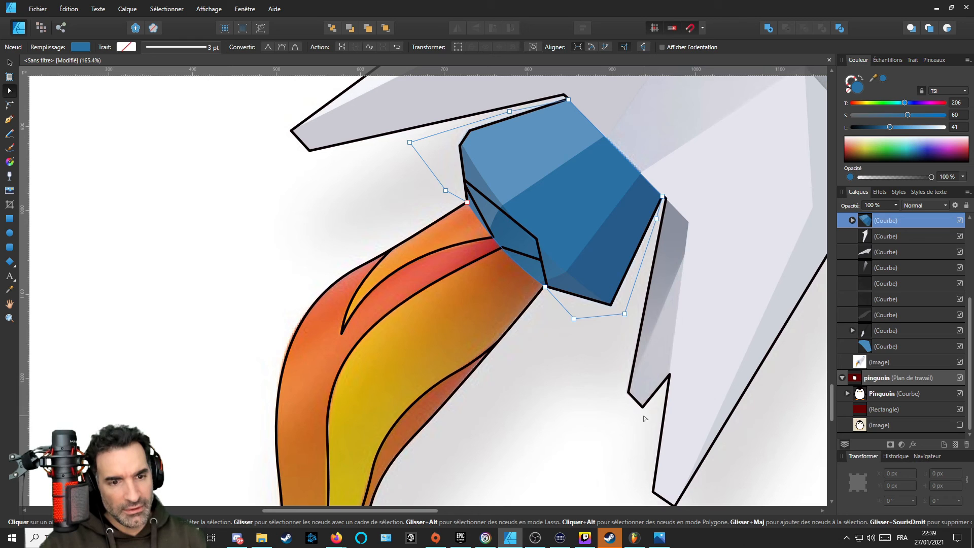
scroll(459, 254, up, 2)
click(437, 248)
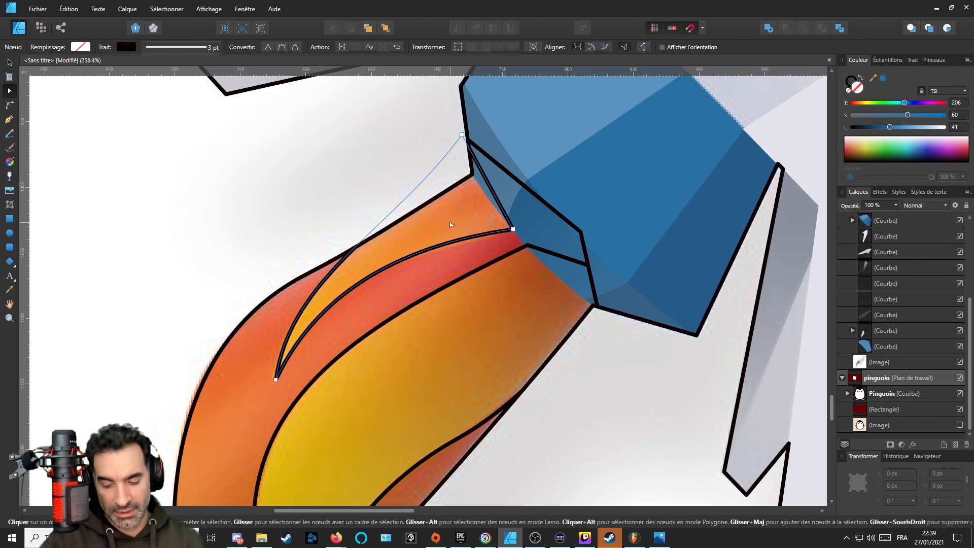
key(g)
drag(464, 204, 314, 322)
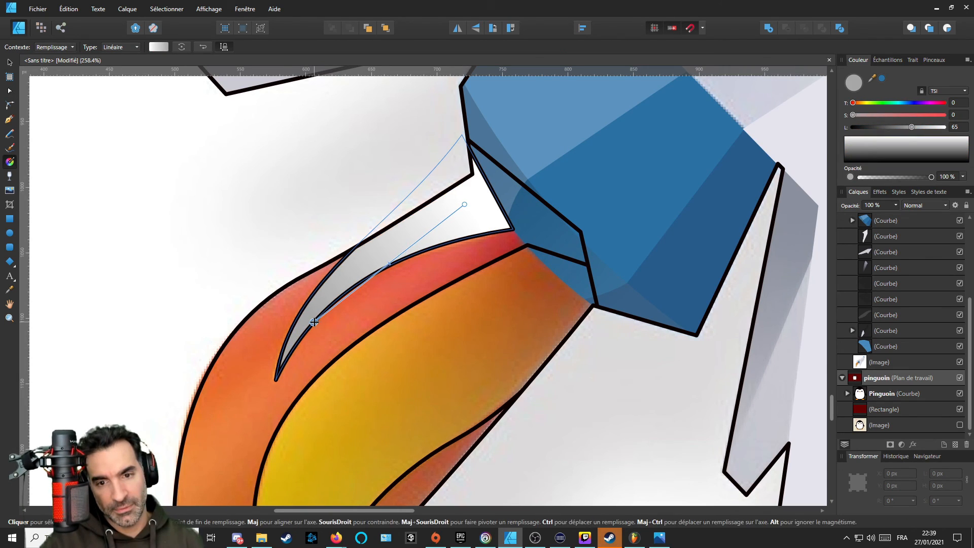
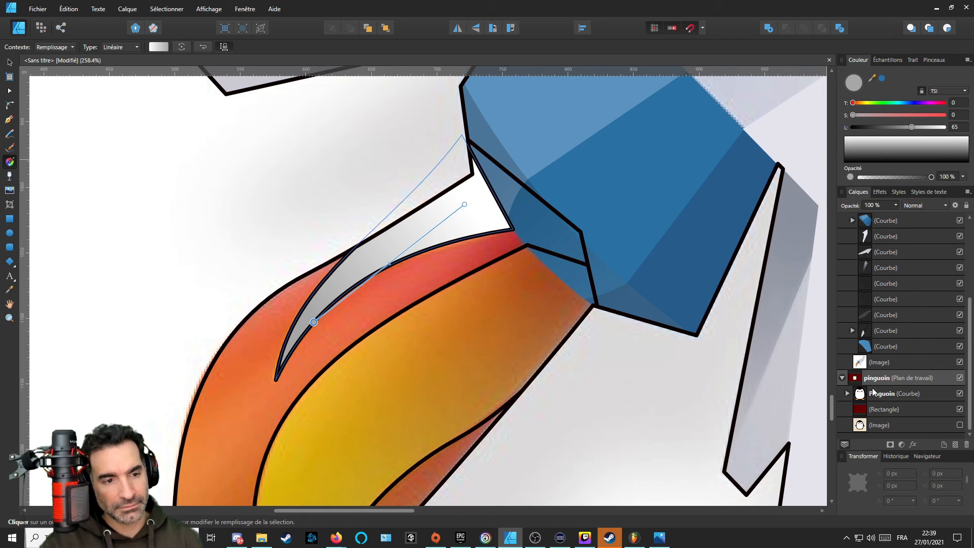
Expand the flamme layer and hide the gradient-filled tongue curve to uncover the reference colours beneath it.
scroll(903, 352, up, 3)
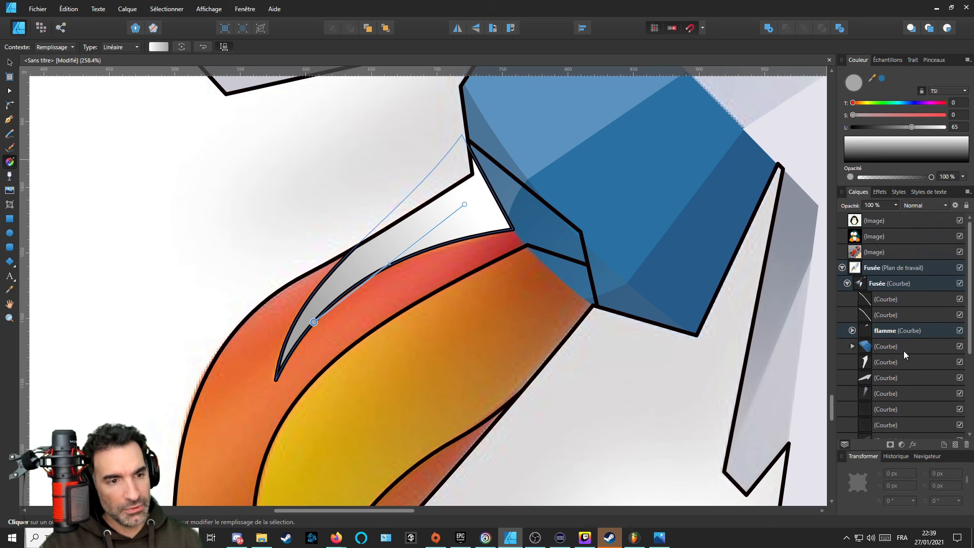
click(853, 330)
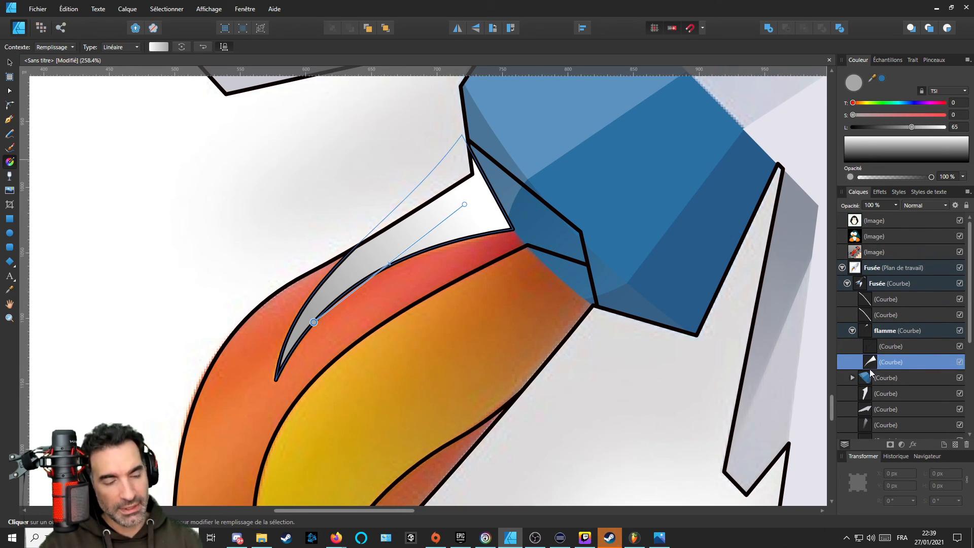
click(960, 362)
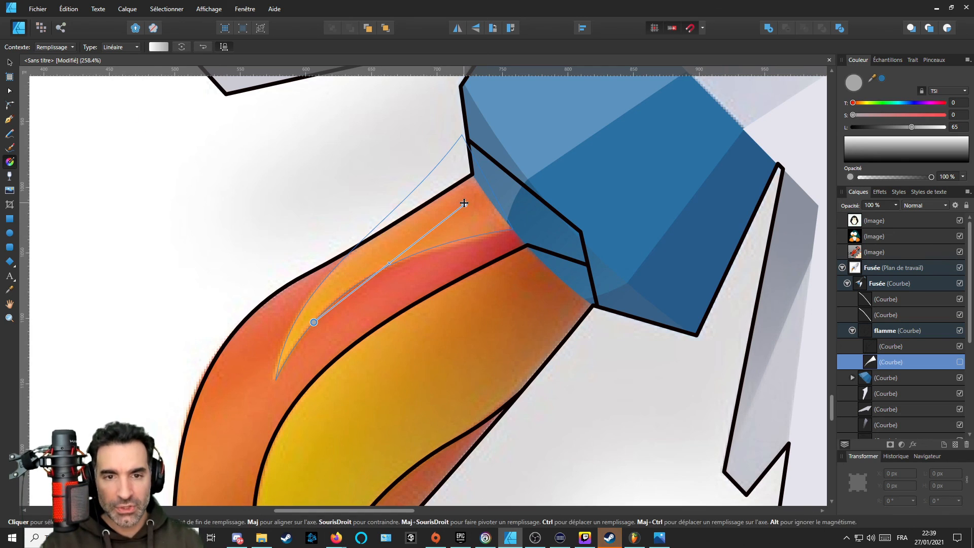
Move the tongue gradient's start stop closer to the nozzle and colour it with the salmon orange sampled from the artwork there.
drag(465, 204, 470, 197)
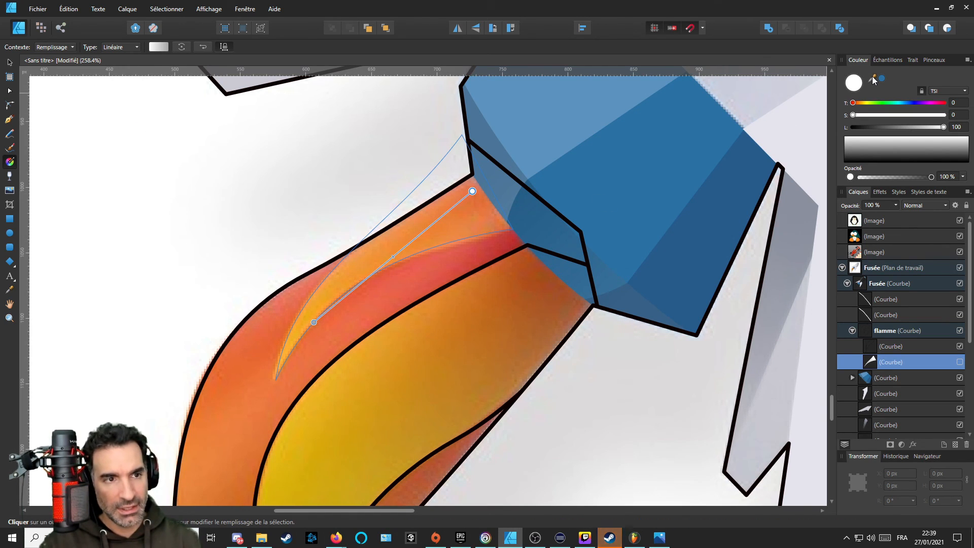
drag(871, 76, 471, 187)
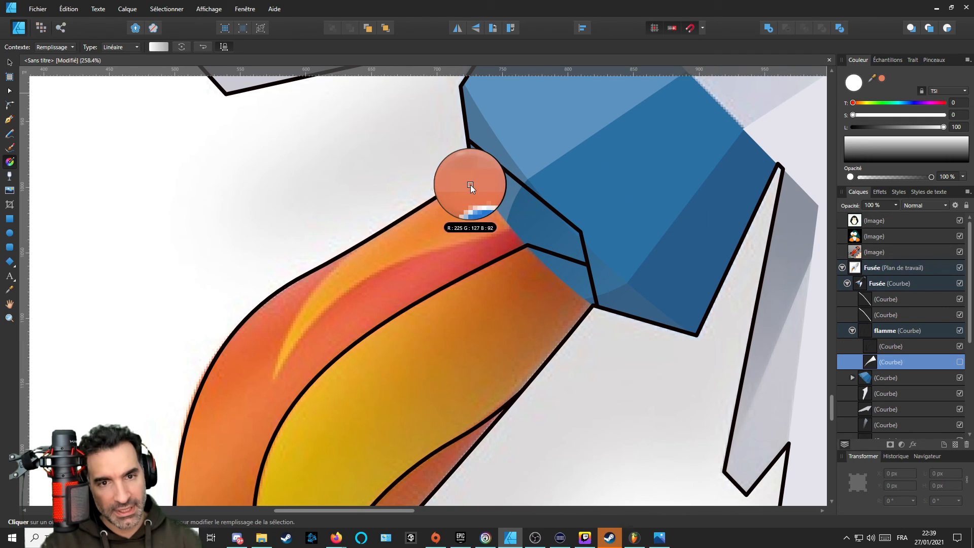
click(882, 78)
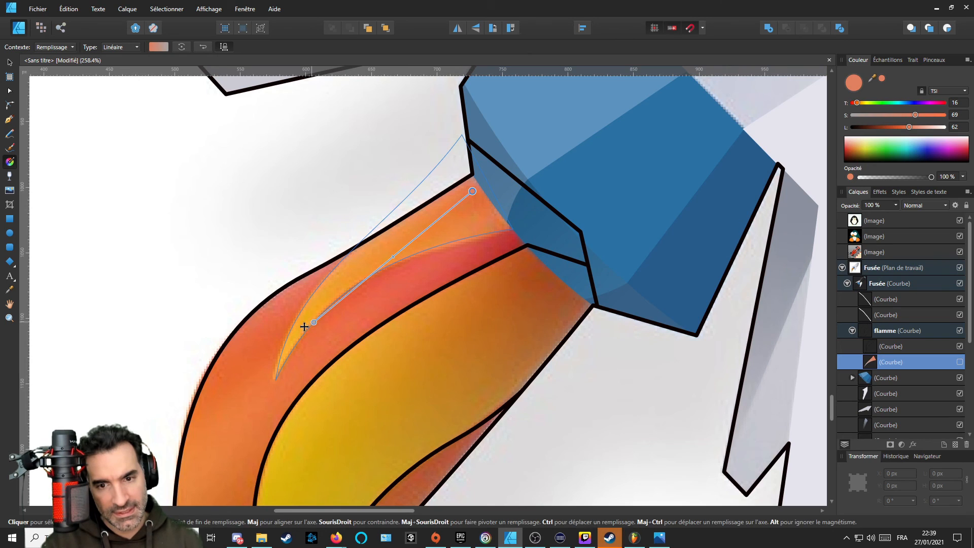
Extend the tongue gradient's end stop to the pointed tip and colour it with the yellow-orange sampled from the artwork there.
drag(313, 323, 279, 365)
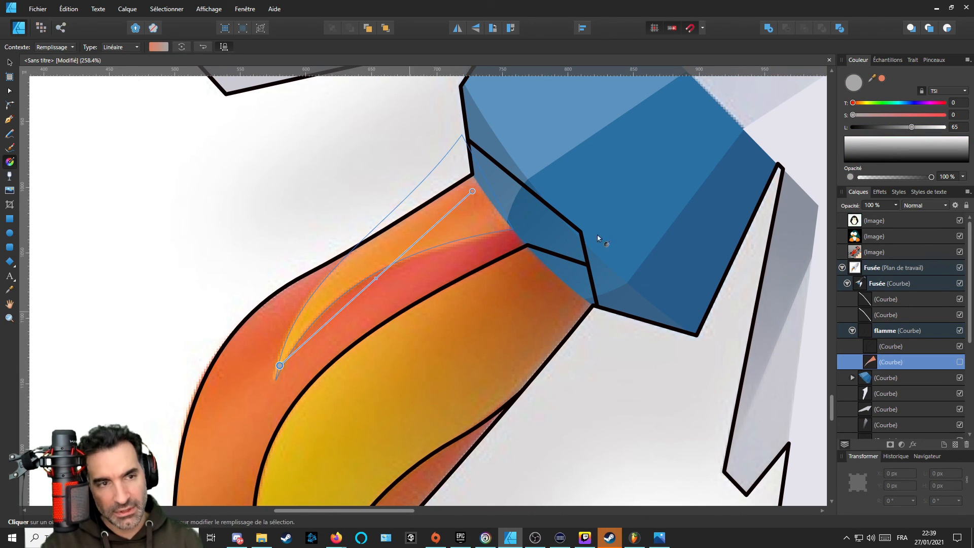
drag(873, 78, 283, 352)
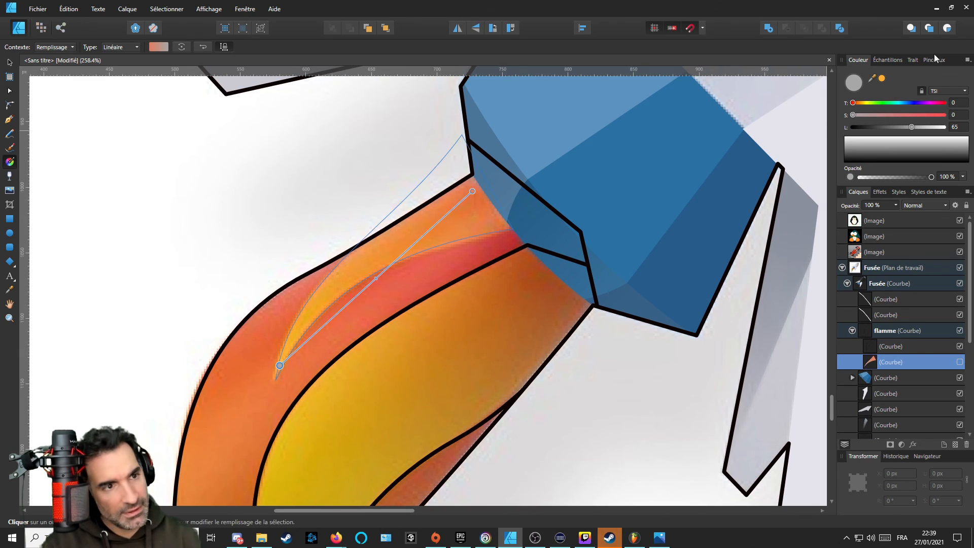
click(883, 79)
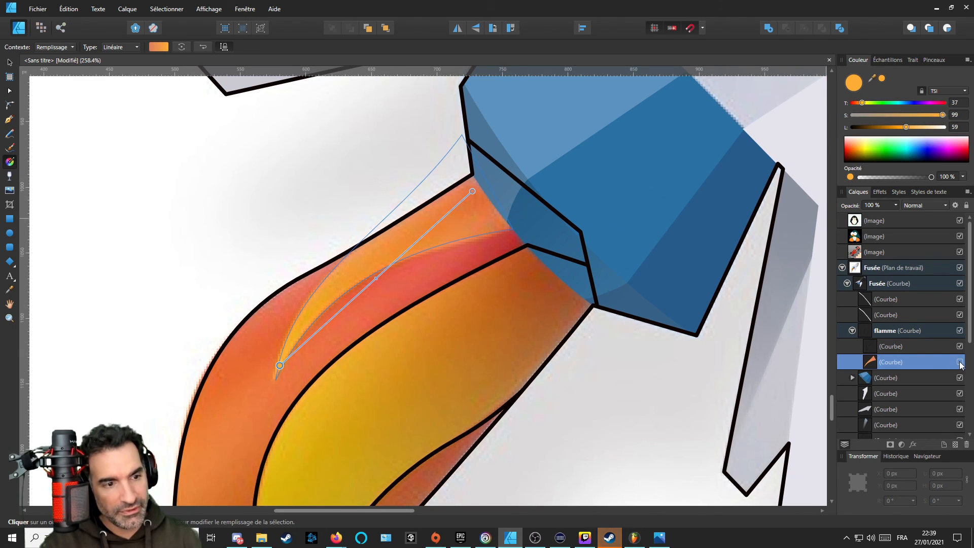
Remove the black stroke from the gradient-filled upper flame tongue.
scroll(463, 312, down, 2)
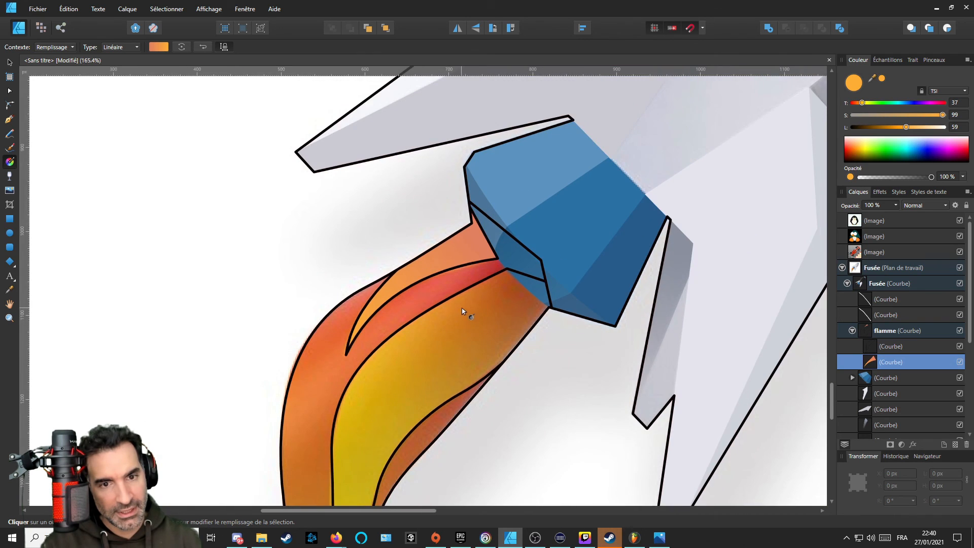
scroll(463, 311, up, 2)
drag(283, 413, 524, 196)
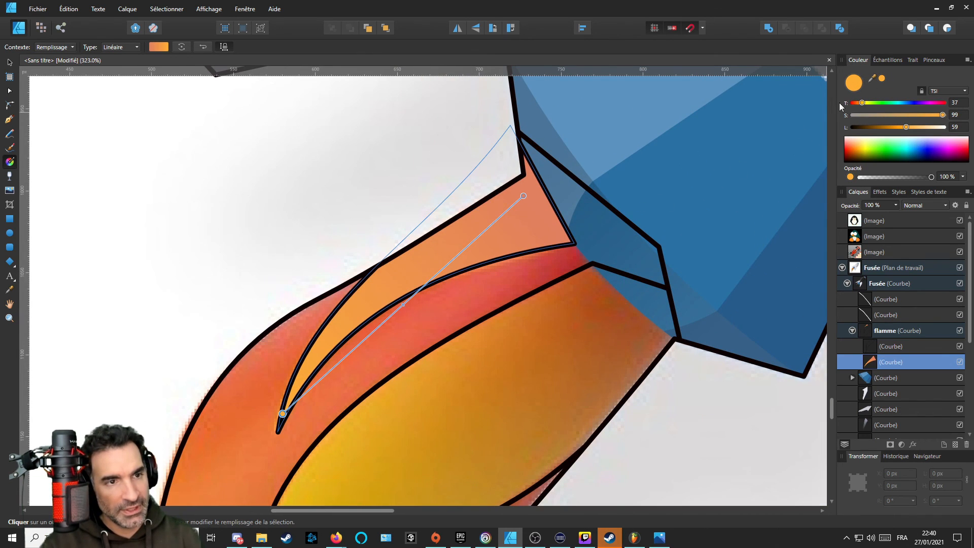
key(a)
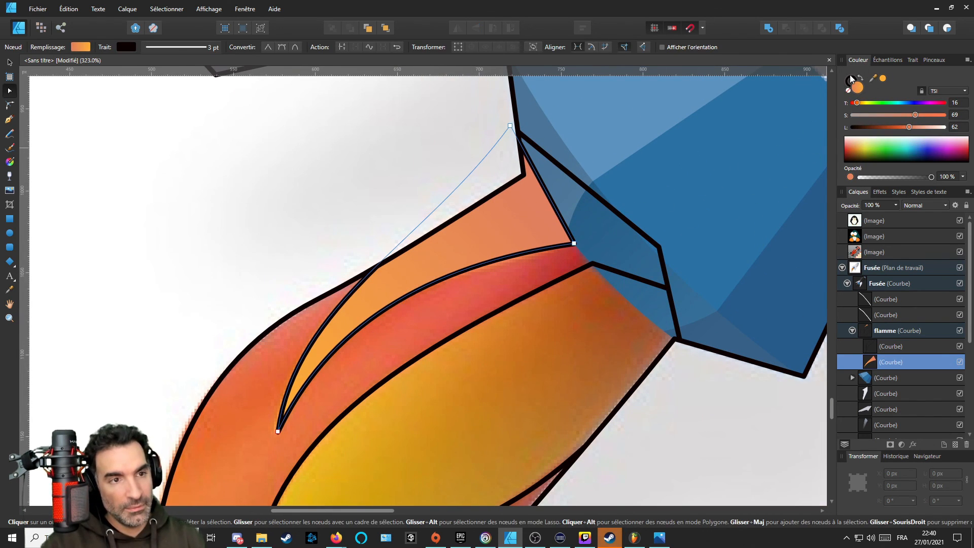
click(848, 91)
Apply a linear gradient to the large yellow inner flame curve from its nozzle end toward its tip, and hide the curve.
scroll(343, 305, down, 3)
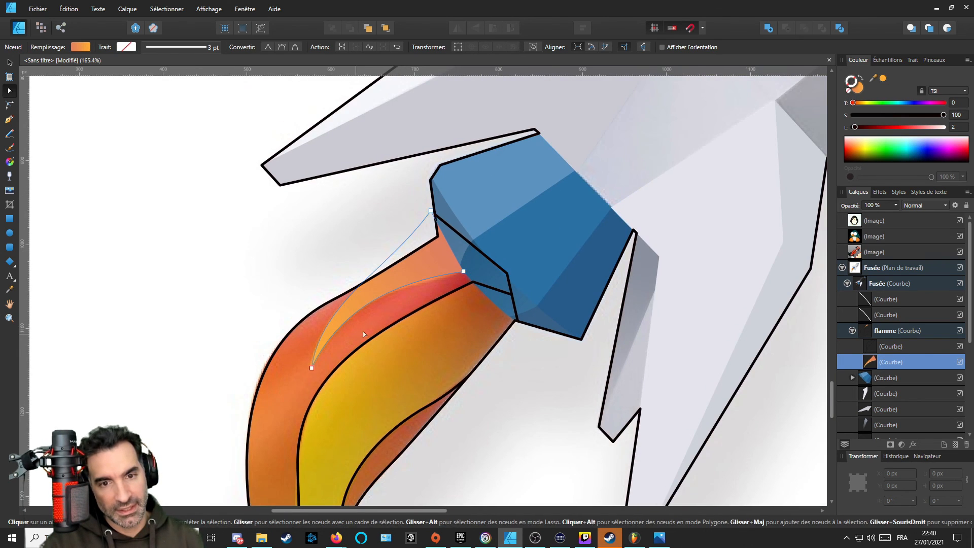
scroll(489, 290, up, 2)
scroll(492, 298, down, 3)
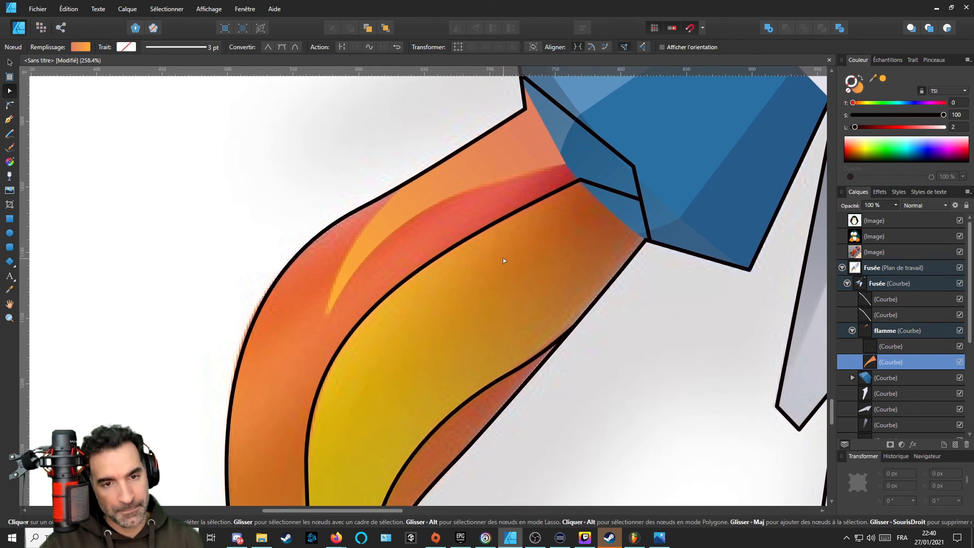
scroll(445, 360, down, 1)
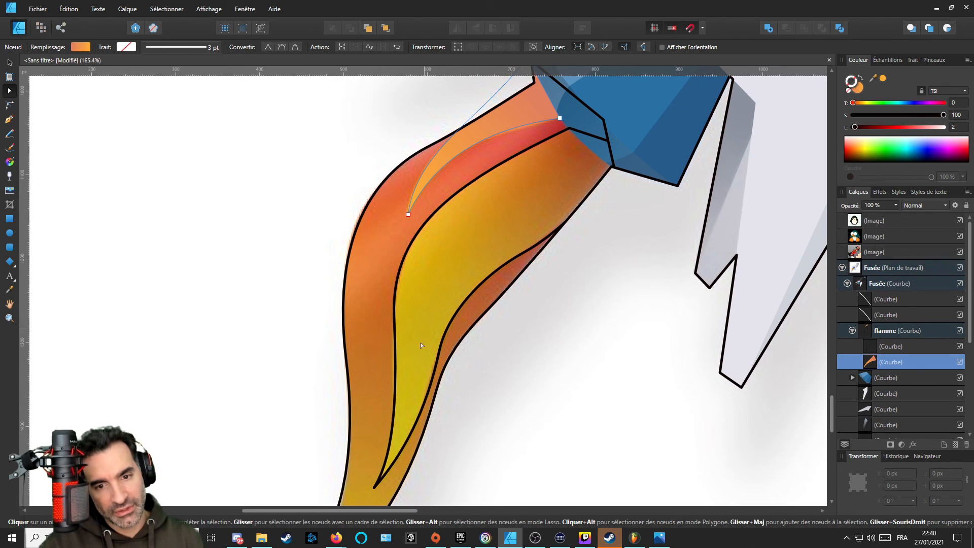
click(10, 161)
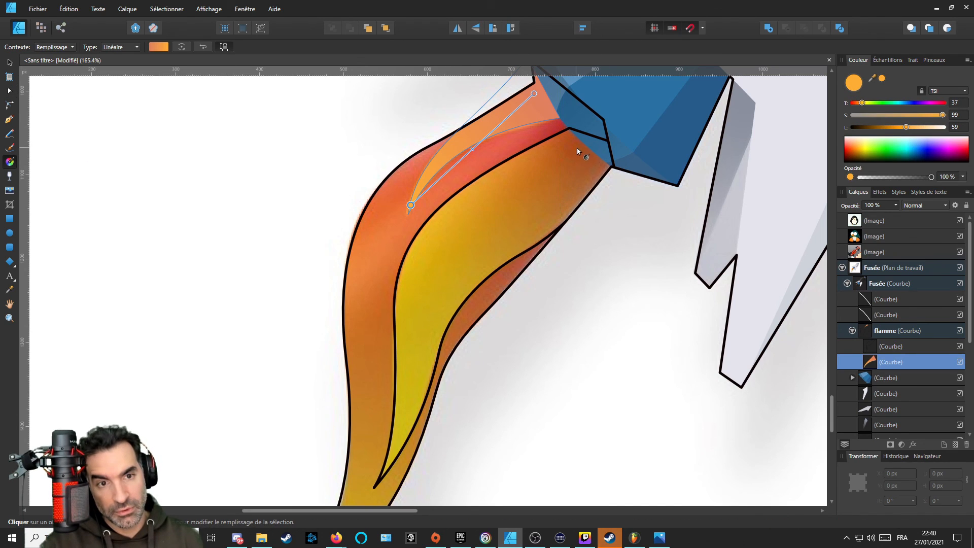
click(506, 158)
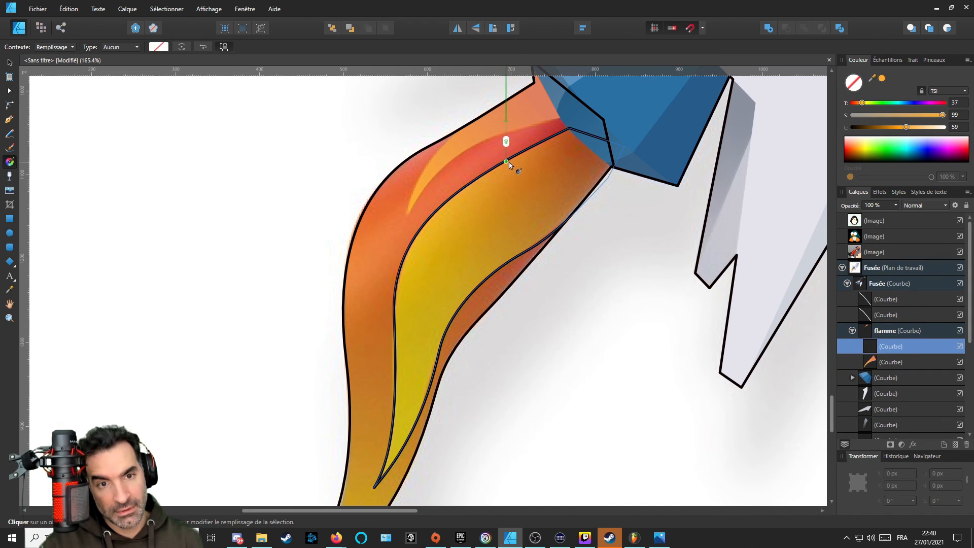
drag(559, 160, 401, 423)
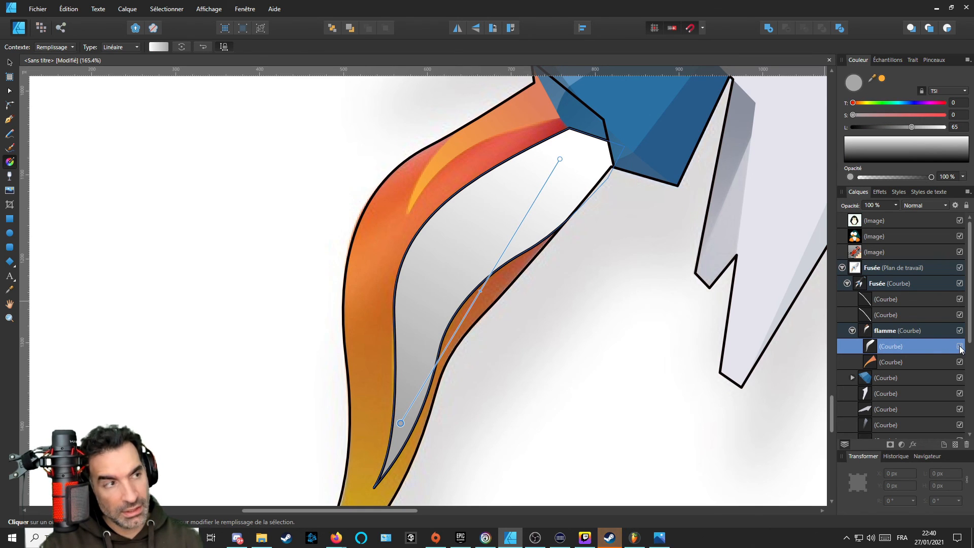
click(959, 346)
Move the inner flame gradient's end stop closer to the tip and colour it with the yellow sampled from the artwork there.
ctrl+scroll(483, 336, up, 3)
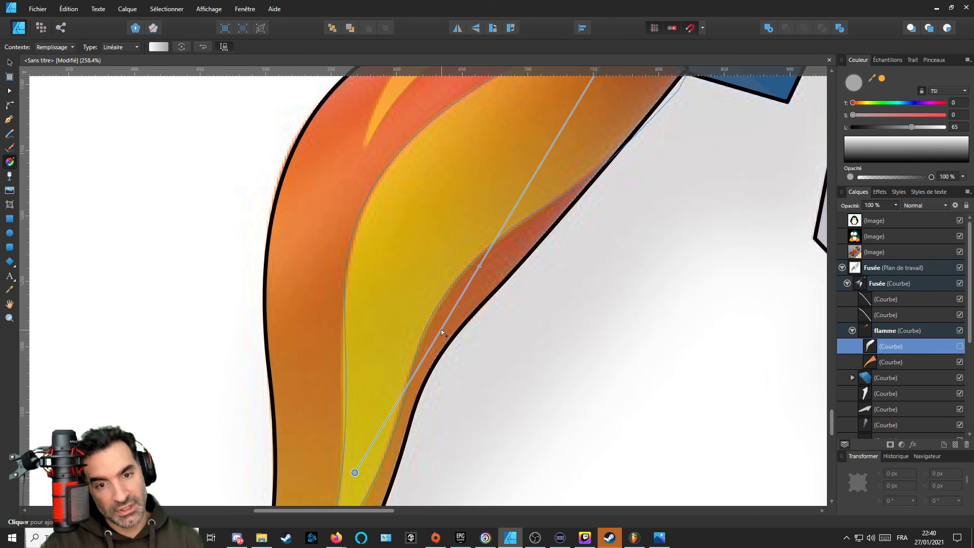
ctrl+scroll(441, 337, down, 3)
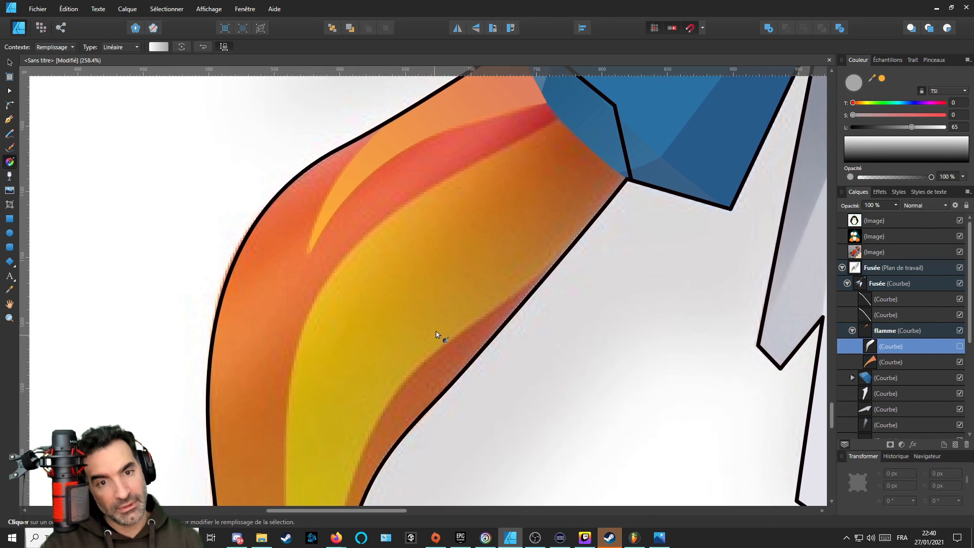
ctrl+scroll(450, 325, up, 2)
ctrl+scroll(441, 345, down, 1)
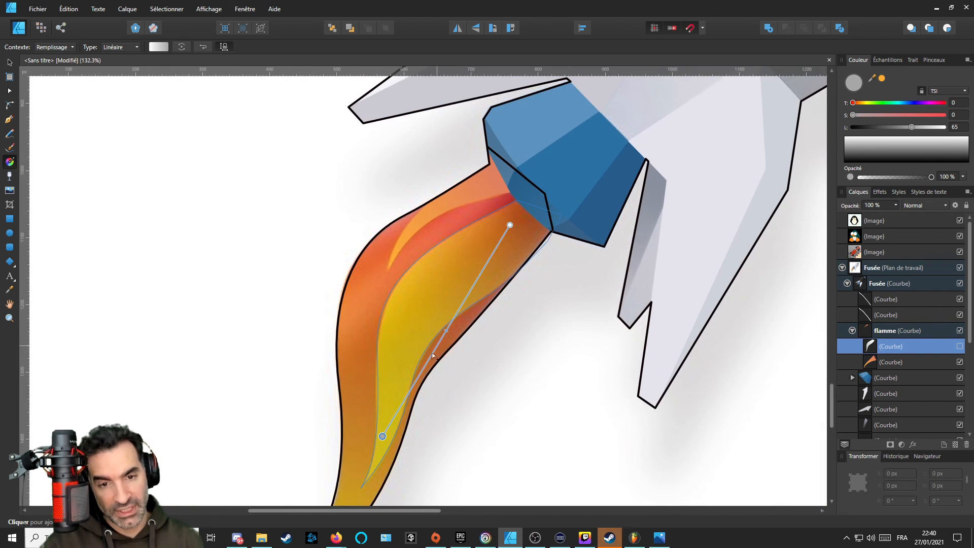
ctrl+scroll(409, 397, up, 2)
mouse_move(368, 467)
mouse_down()
mouse_move(437, 348)
mouse_move(412, 406)
mouse_up()
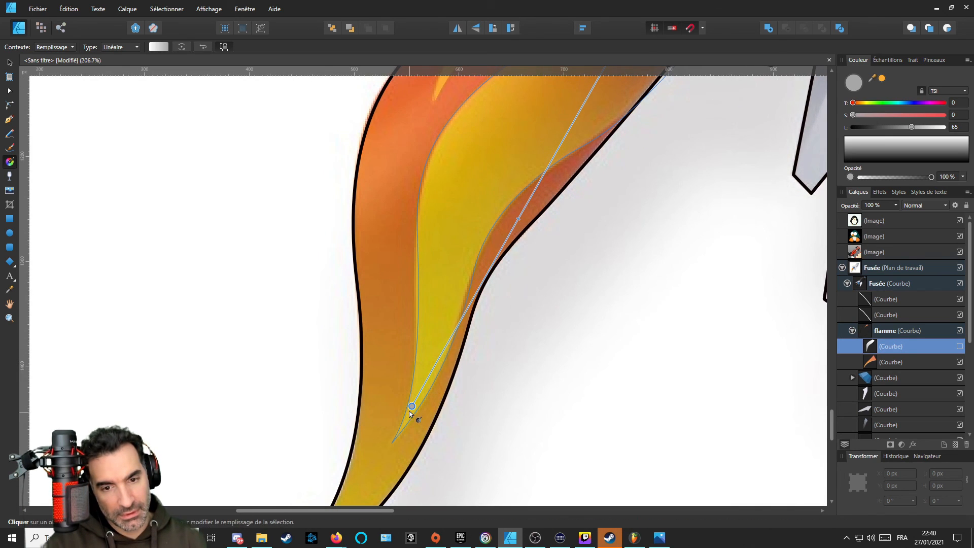
drag(872, 77, 421, 395)
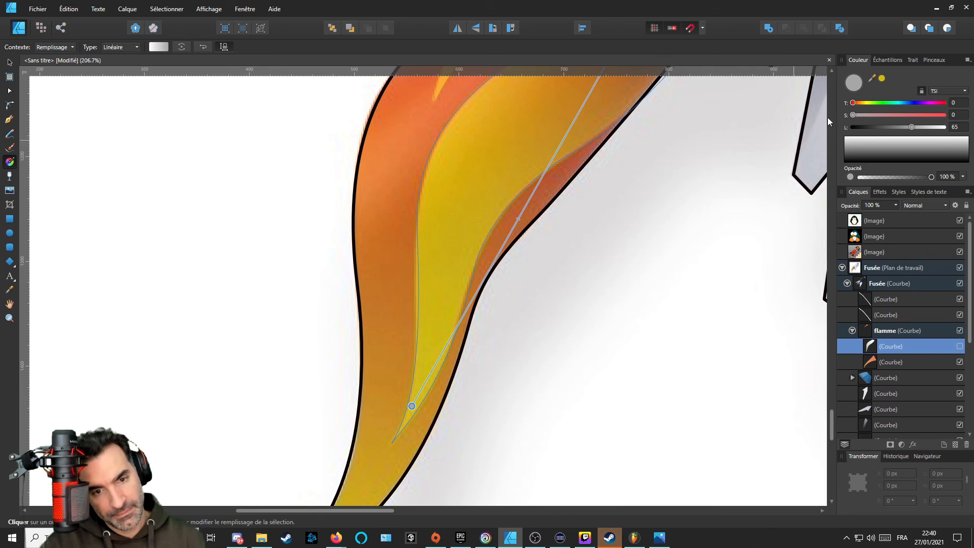
click(882, 78)
Move the inner flame gradient's start stop closer to the nozzle and colour it with the dark orange sampled from the artwork there.
scroll(604, 189, up, 4)
scroll(604, 189, right, 2)
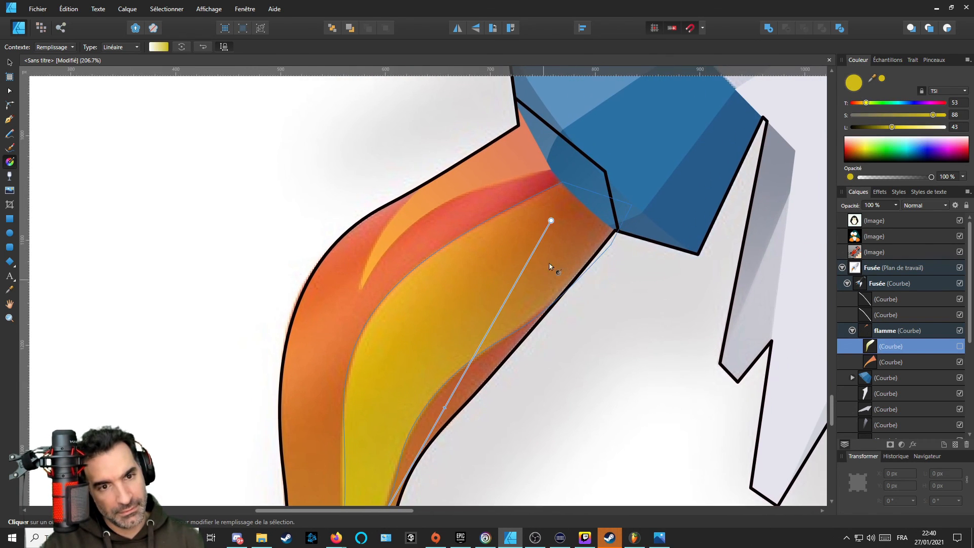
drag(553, 220, 565, 199)
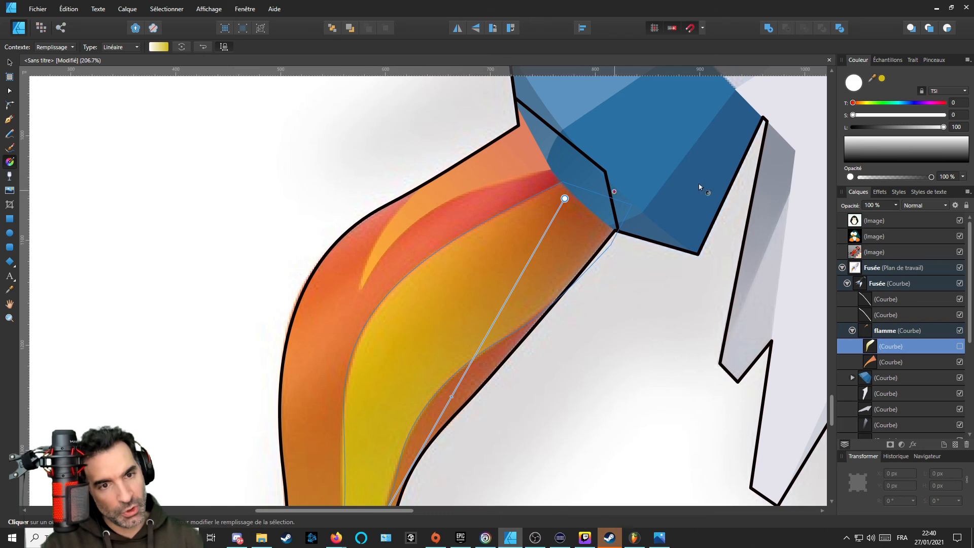
drag(872, 81, 596, 188)
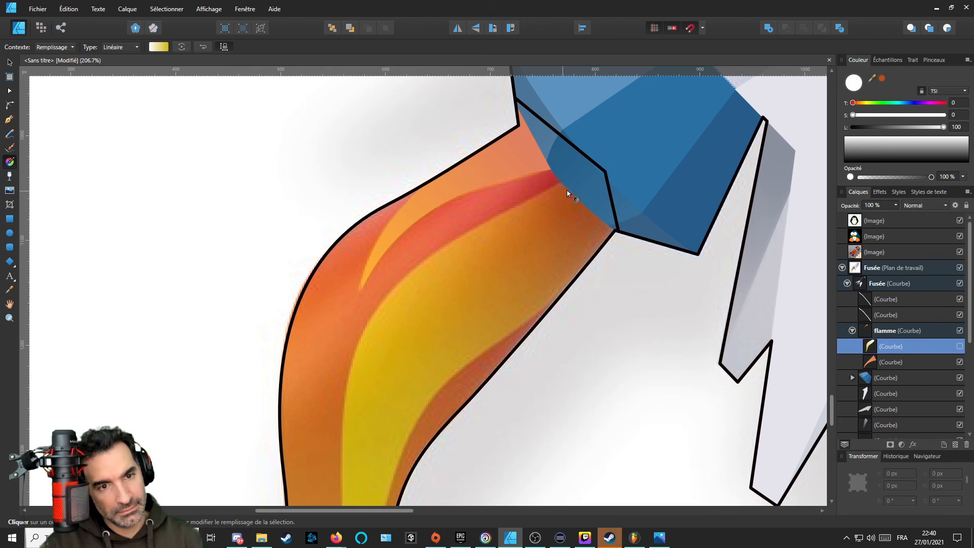
click(882, 78)
Show the inner flame curve again and shift its gradient midpoint toward the nozzle so that yellow covers more of the shape.
scroll(571, 292, down, 3)
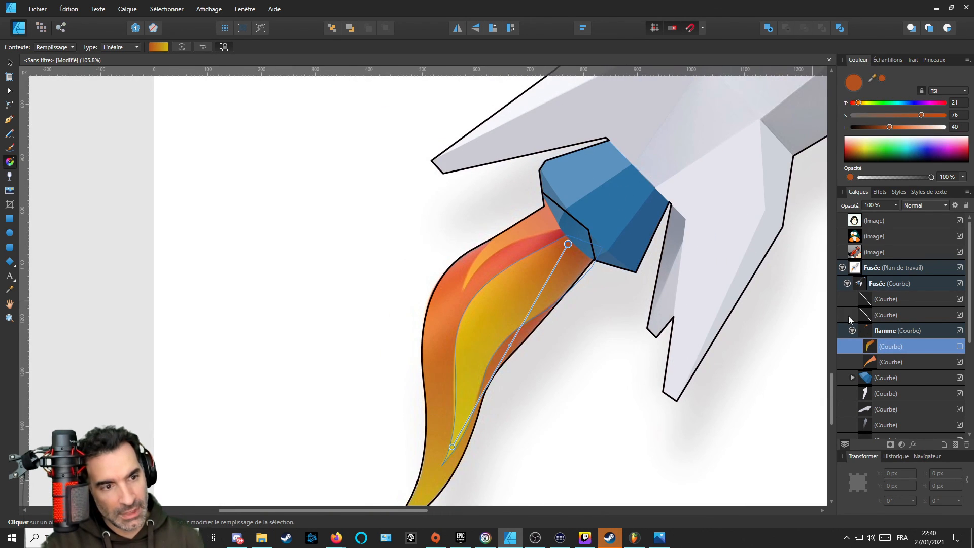
click(962, 348)
scroll(526, 339, up, 1)
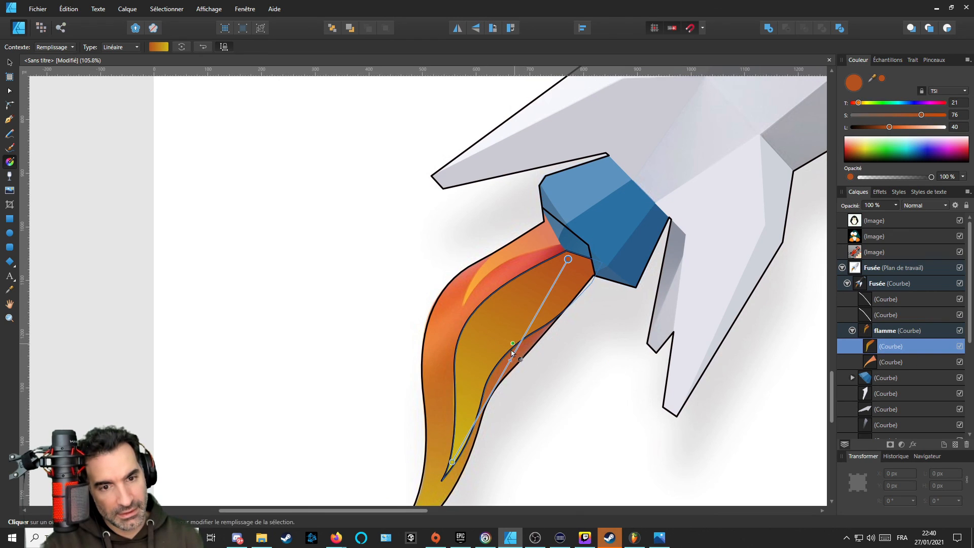
drag(524, 339, 535, 318)
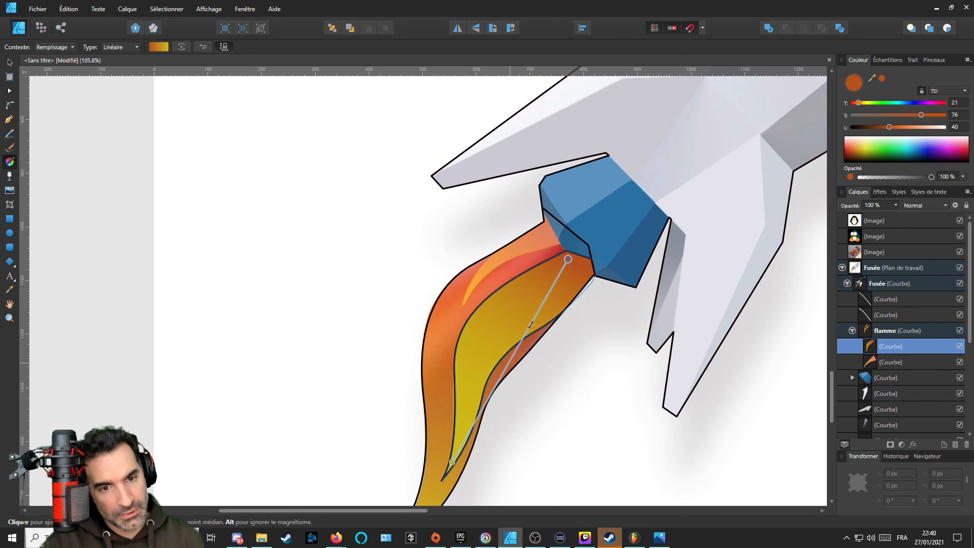
scroll(531, 324, down, 4)
scroll(528, 314, up, 5)
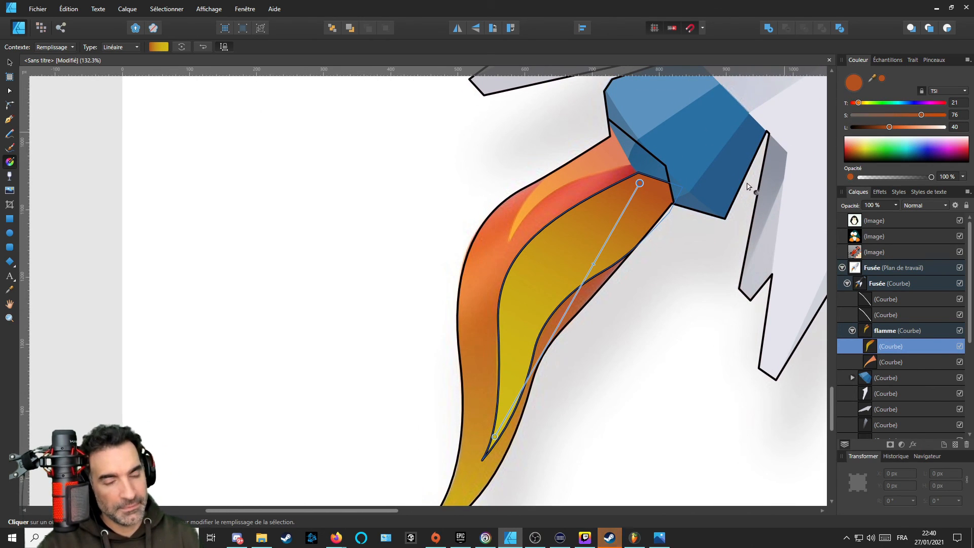
Remove the black stroke from the yellow inner flame curve.
key(v)
click(851, 80)
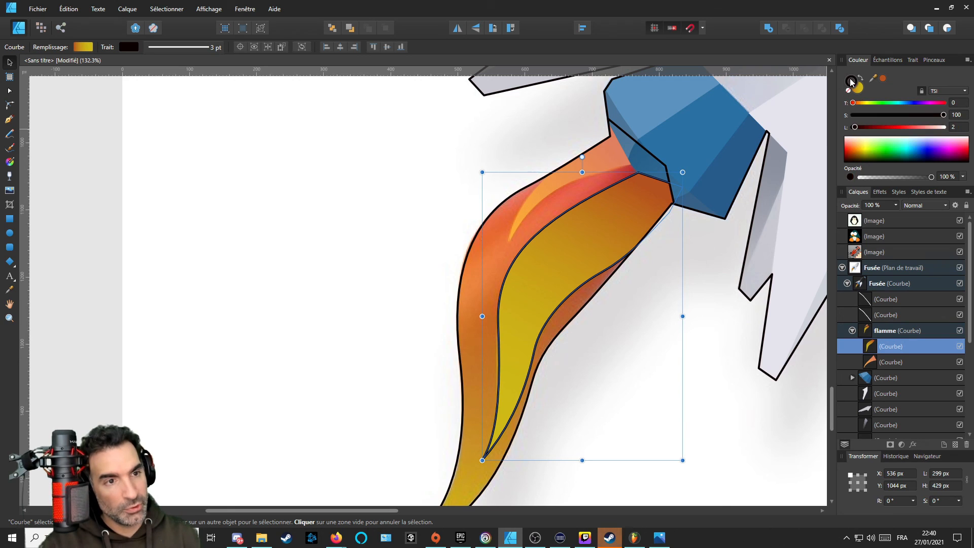
click(848, 90)
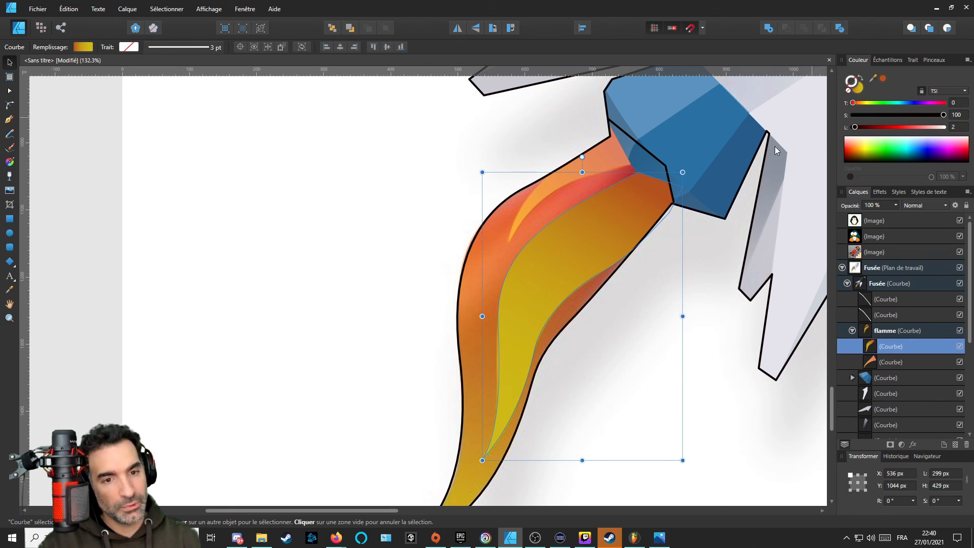
Apply a linear gradient to the flamme base curve from the nozzle to the flame's lower tip, and hide the layer.
scroll(485, 356, down, 5)
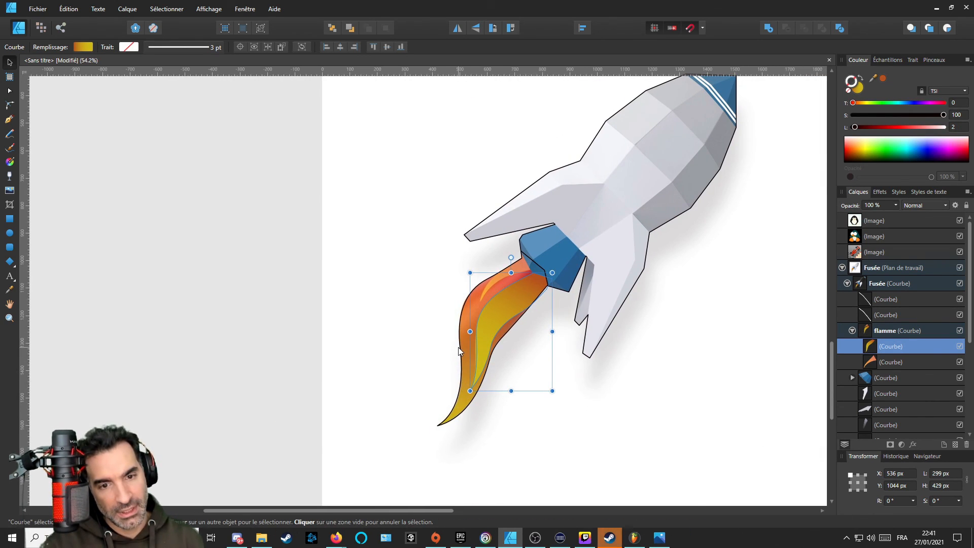
click(461, 349)
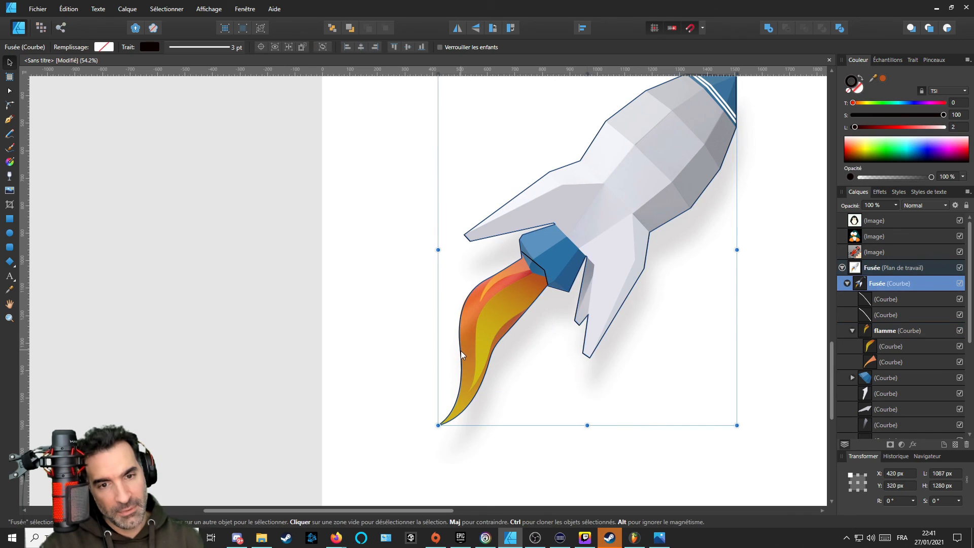
double_click(541, 267)
scroll(504, 357, up, 3)
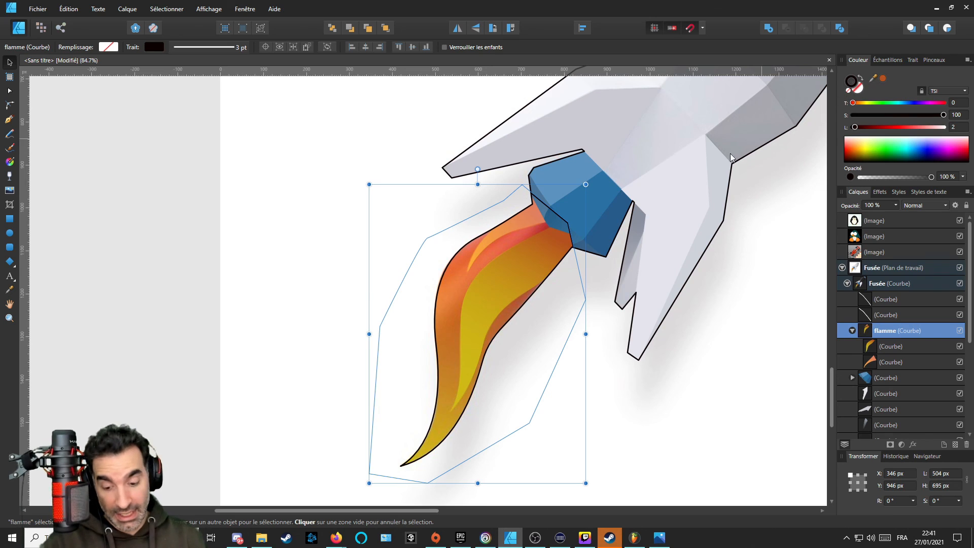
click(10, 161)
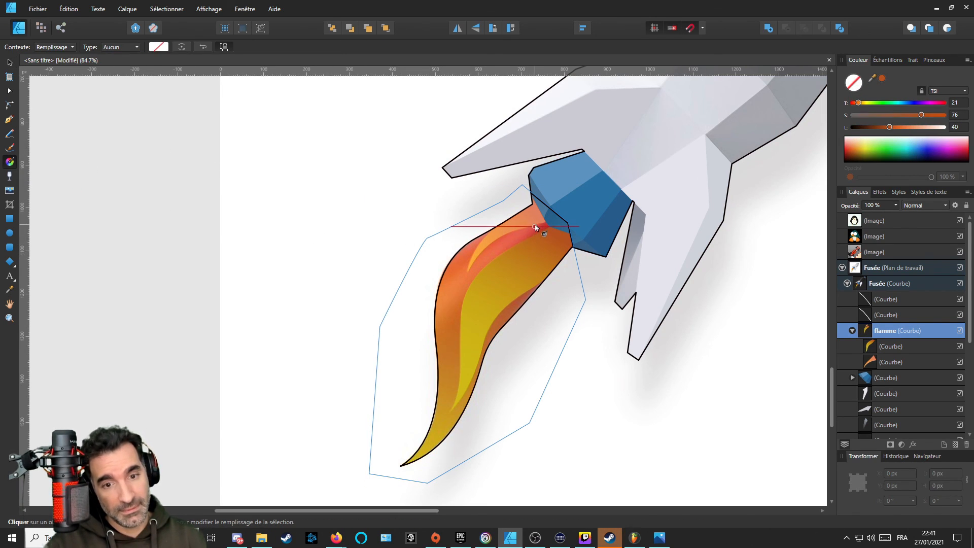
drag(535, 227, 425, 448)
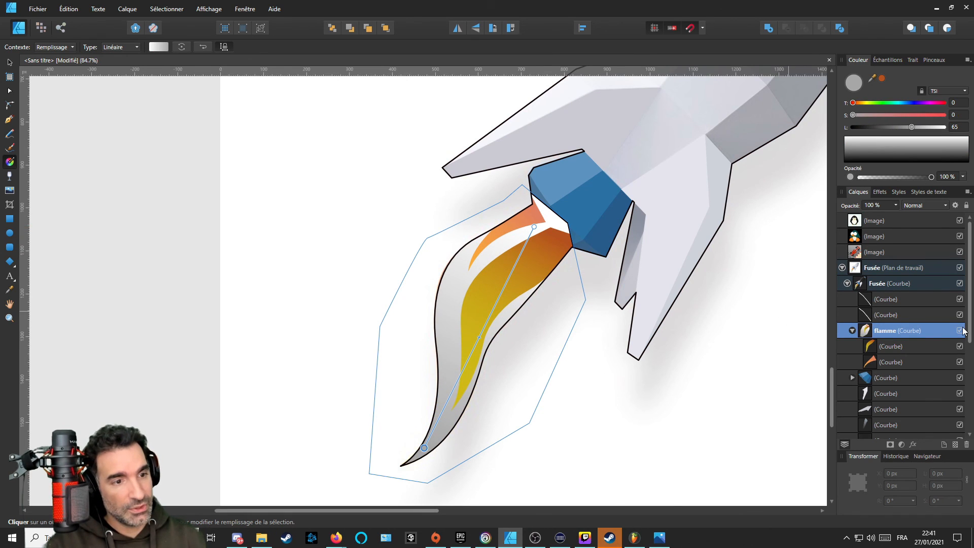
click(961, 331)
Nudge the flamme gradient's start stop toward the nozzle and sample the red of the artwork beside it.
scroll(555, 255, up, 5)
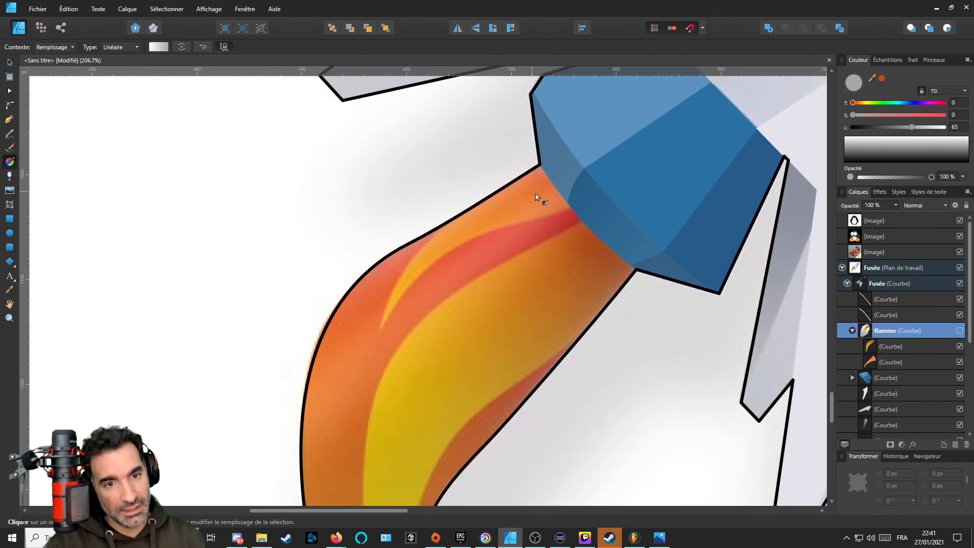
drag(874, 79, 543, 220)
drag(872, 81, 566, 216)
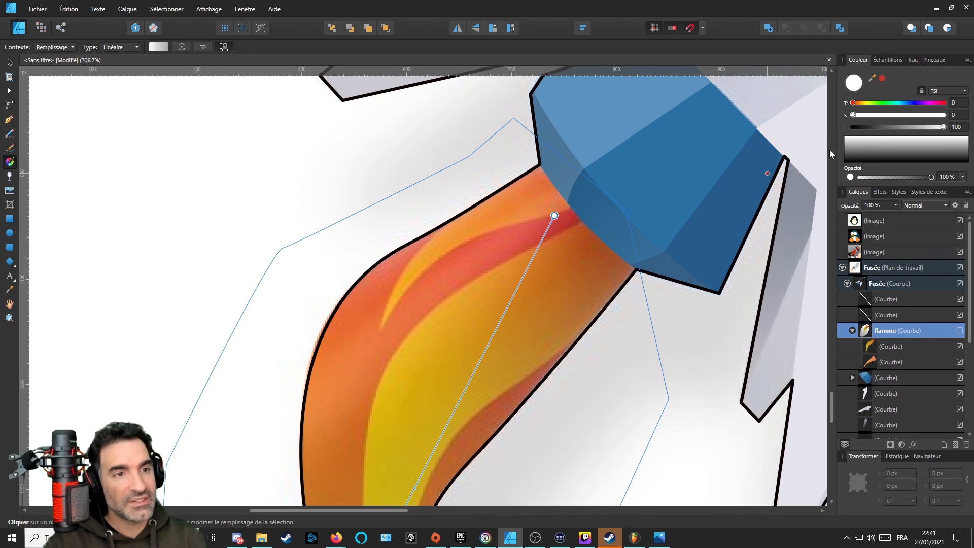
Colour the flamme gradient's end stop with the golden yellow sampled from the artwork near the flame's lower tip.
scroll(486, 278, down, 3)
scroll(486, 277, down, 8)
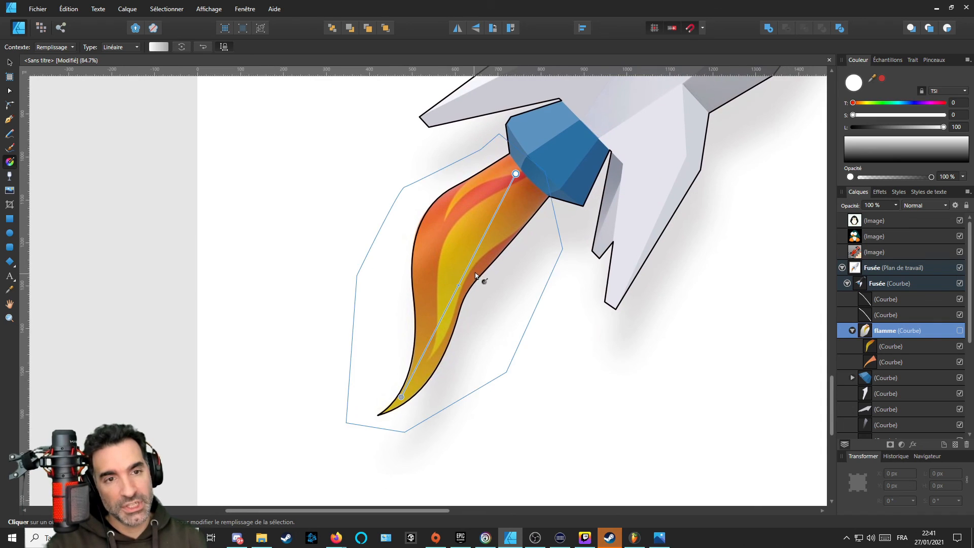
scroll(447, 364, up, 1)
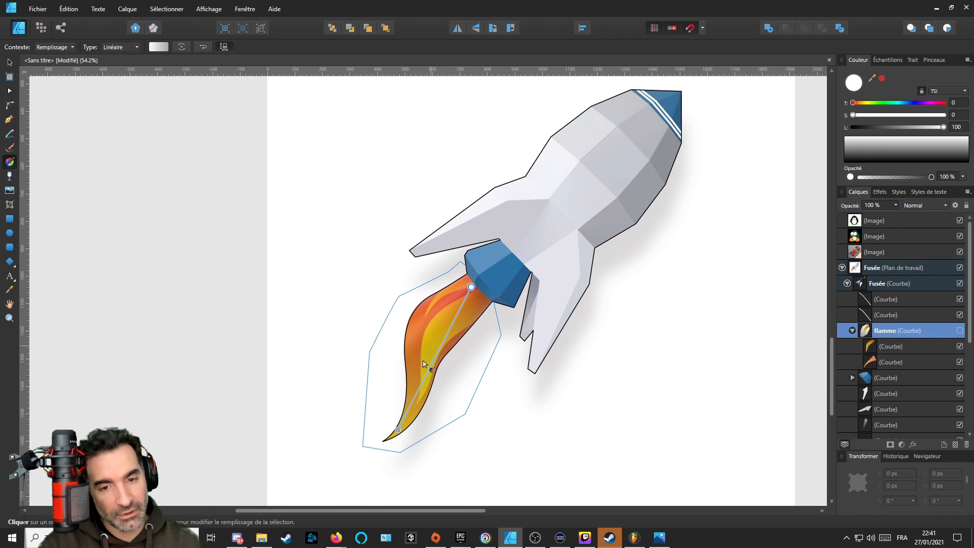
click(401, 430)
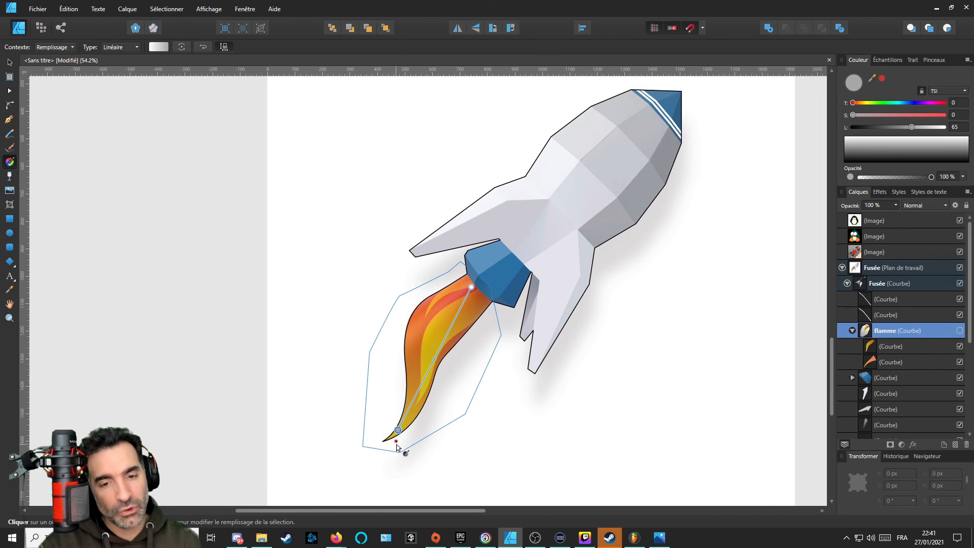
scroll(401, 442, up, 6)
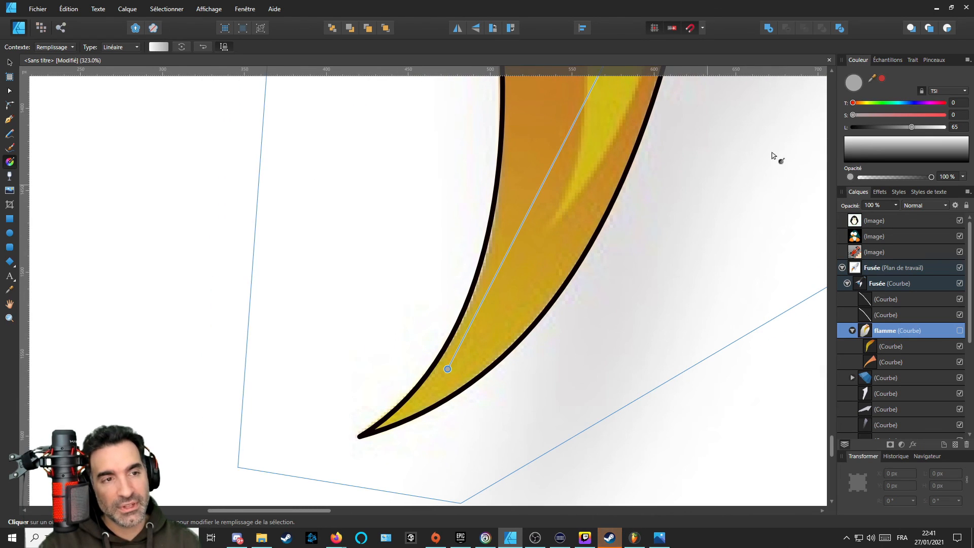
drag(873, 79, 427, 404)
click(882, 80)
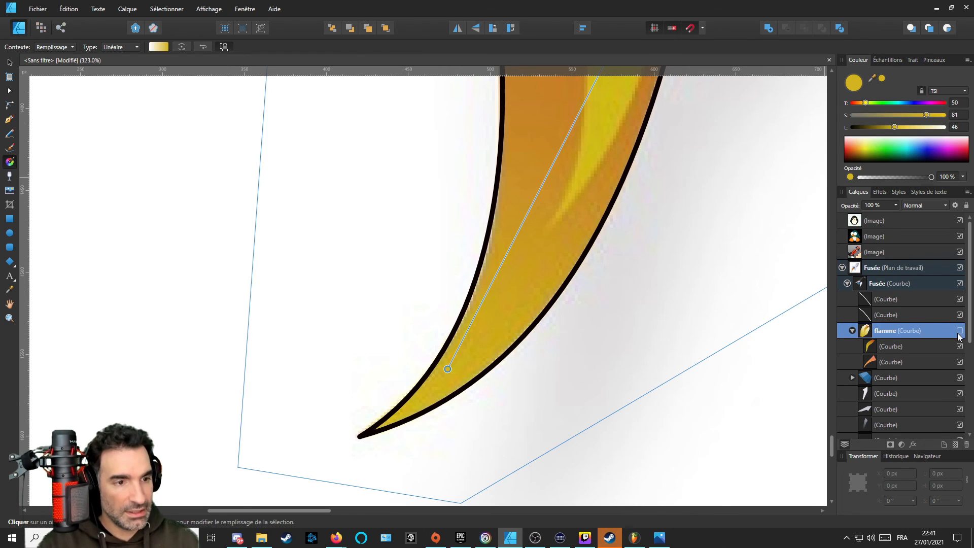
click(960, 331)
scroll(805, 311, down, 6)
scroll(492, 309, up, 2)
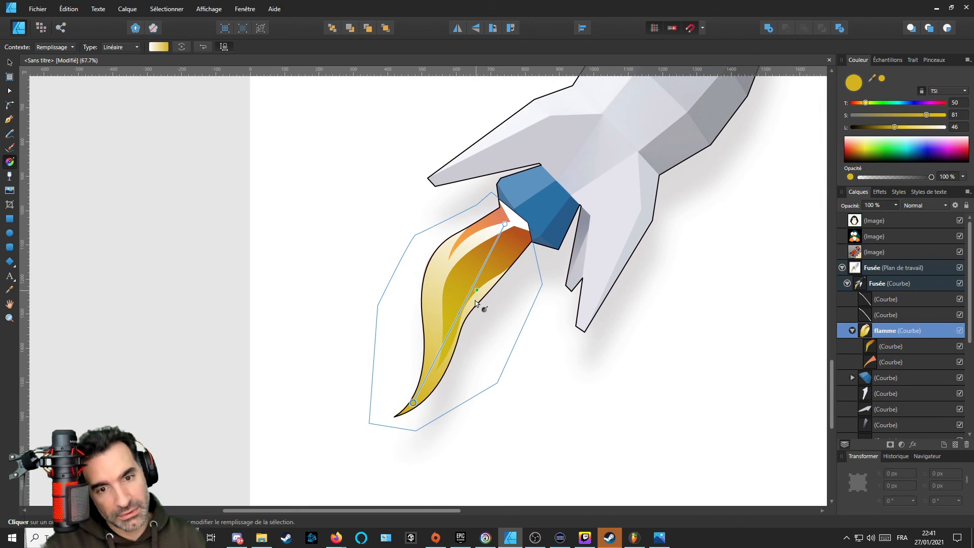
key(ctrl+z)
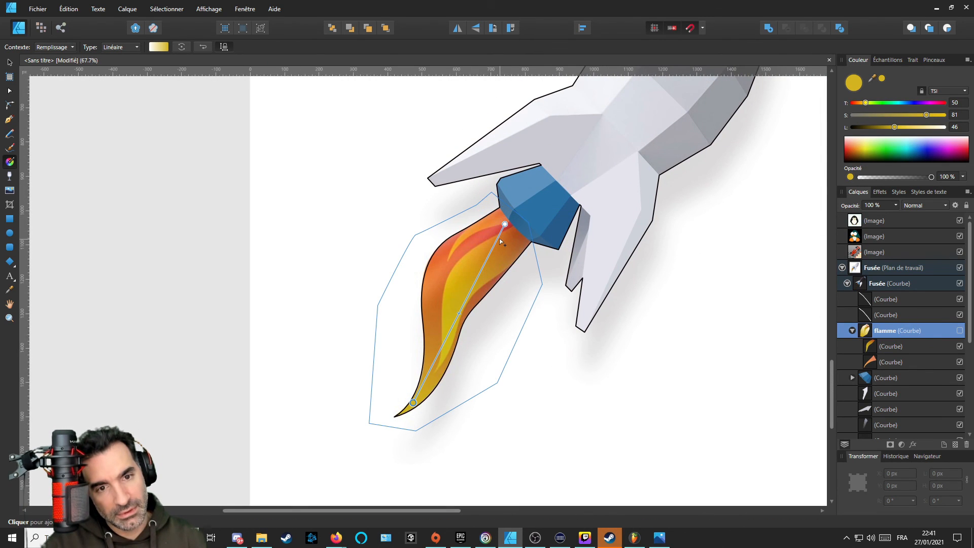
Colour the flamme gradient's start stop with the red sampled from the artwork beside the nozzle, and show the flamme layer.
click(505, 224)
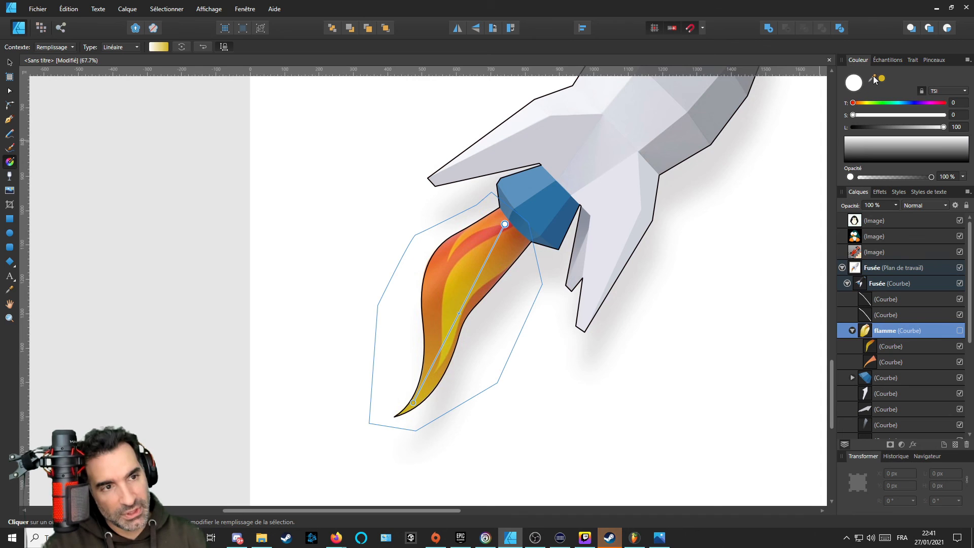
drag(873, 75, 508, 223)
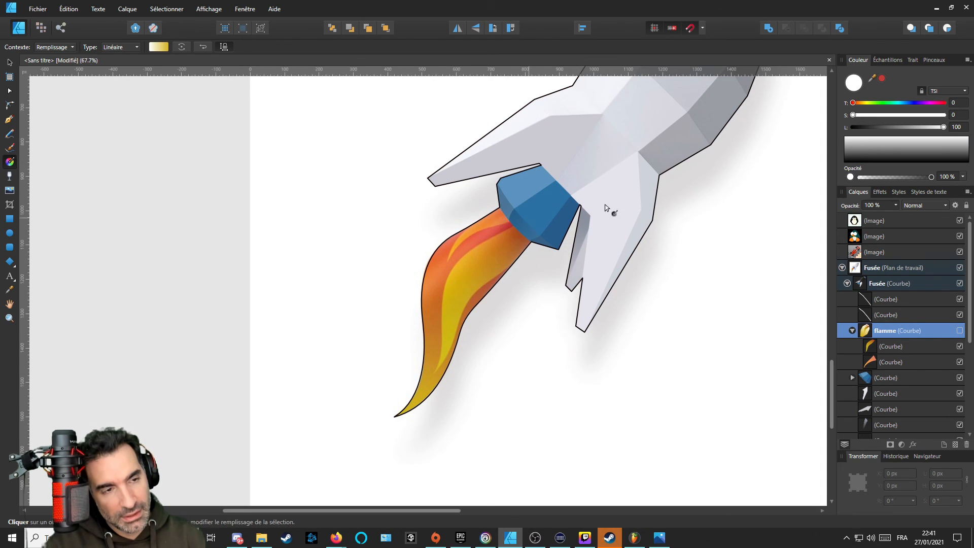
click(883, 81)
Shift the flamme gradient's midpoint along its line toward the flame's lower tip so the red extends further.
scroll(463, 320, up, 3)
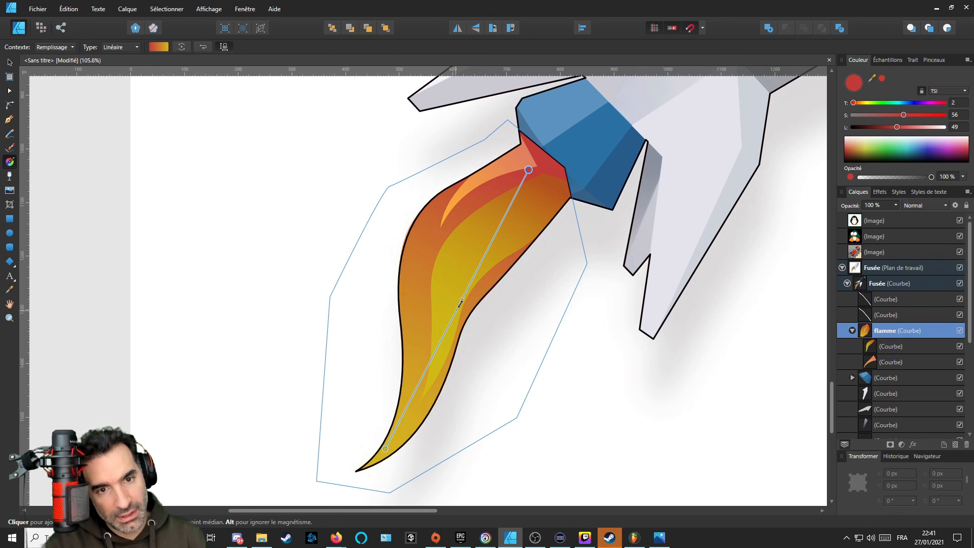
drag(461, 303, 448, 326)
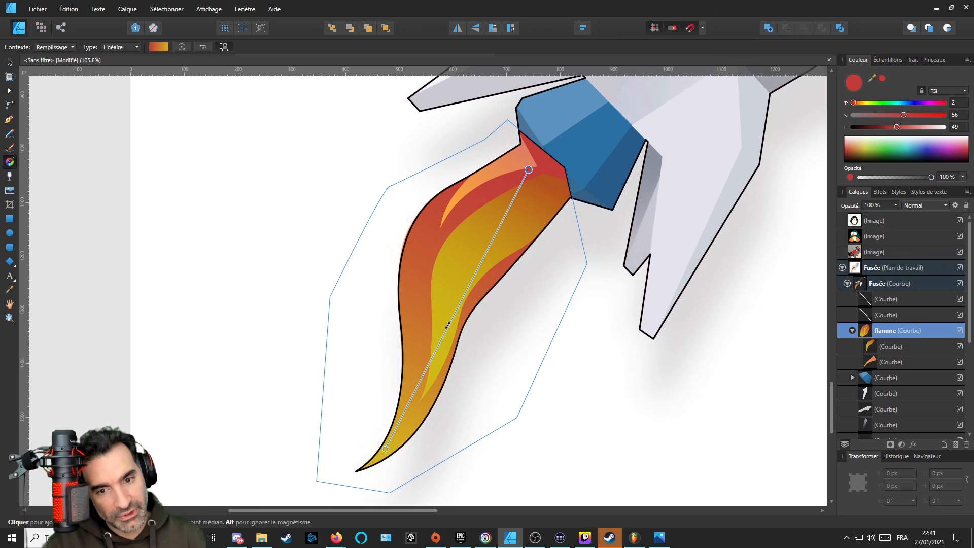
scroll(576, 245, down, 1)
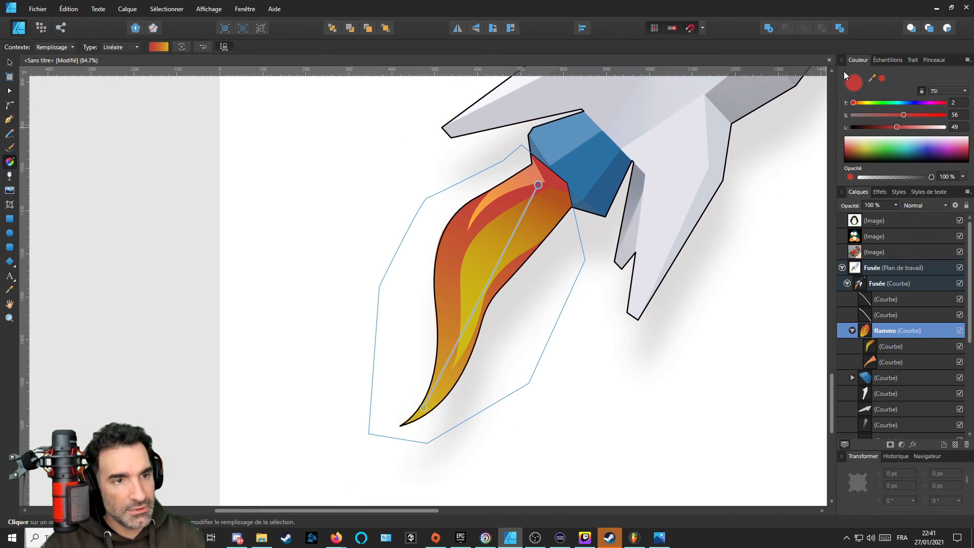
Remove the black stroke from the flamme curve.
key(v)
click(851, 83)
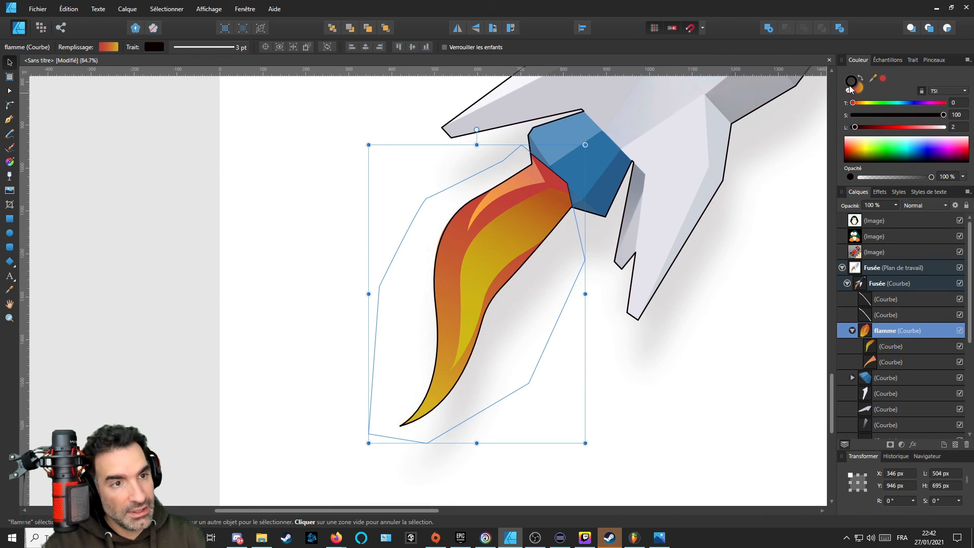
click(847, 90)
scroll(492, 215, down, 2)
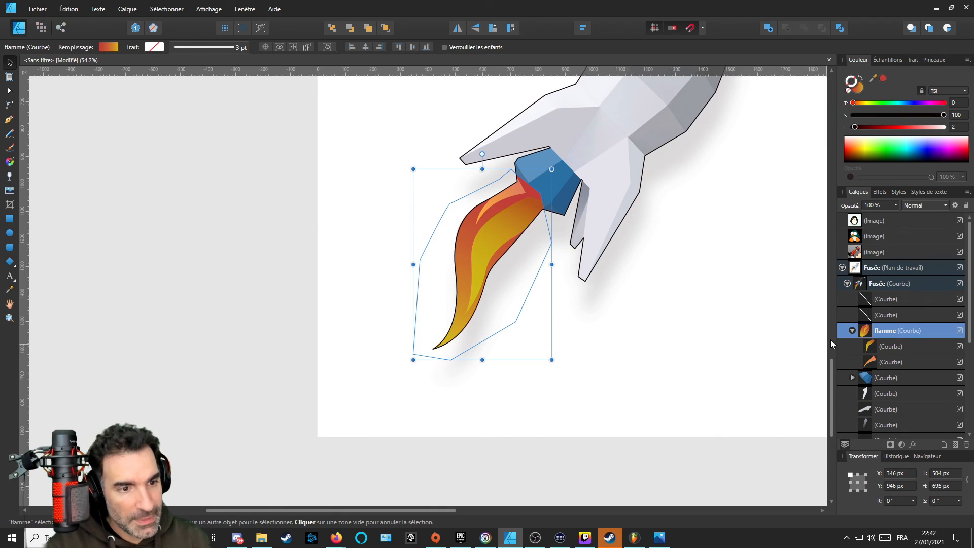
Collapse the flamme layer and reorder it directly beneath the blue nozzle curve inside Fusée.
click(853, 331)
drag(864, 330, 865, 354)
scroll(507, 254, down, 1)
scroll(461, 256, up, 3)
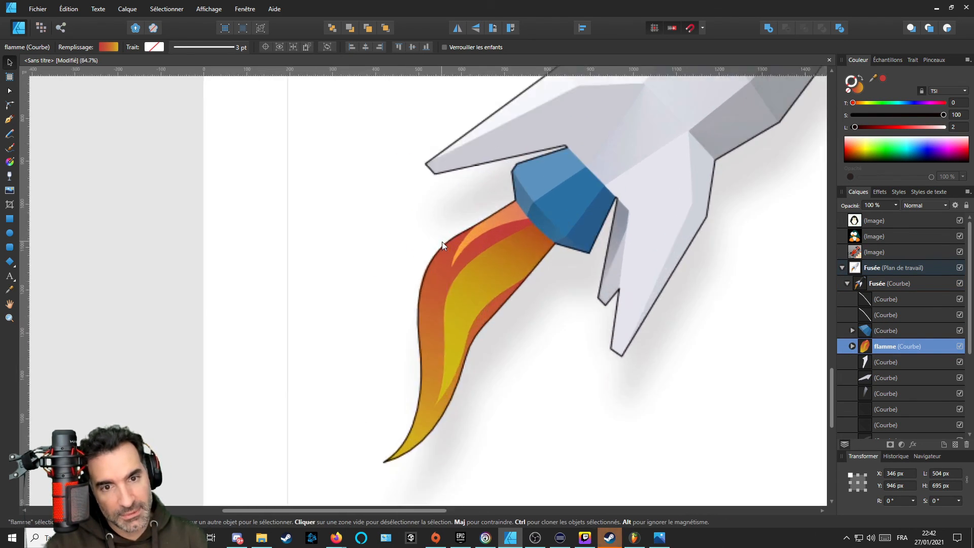
click(443, 241)
scroll(458, 249, down, 3)
scroll(458, 260, up, 2)
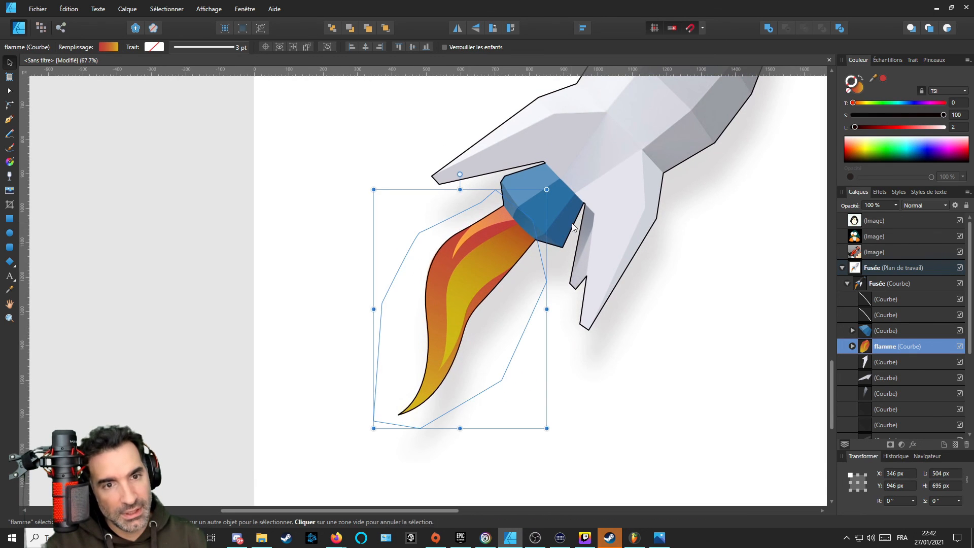
Deselect the flamme curve, select the Fusée outline curve and remove its black stroke.
scroll(558, 232, down, 2)
key(a)
key(ctrl+d)
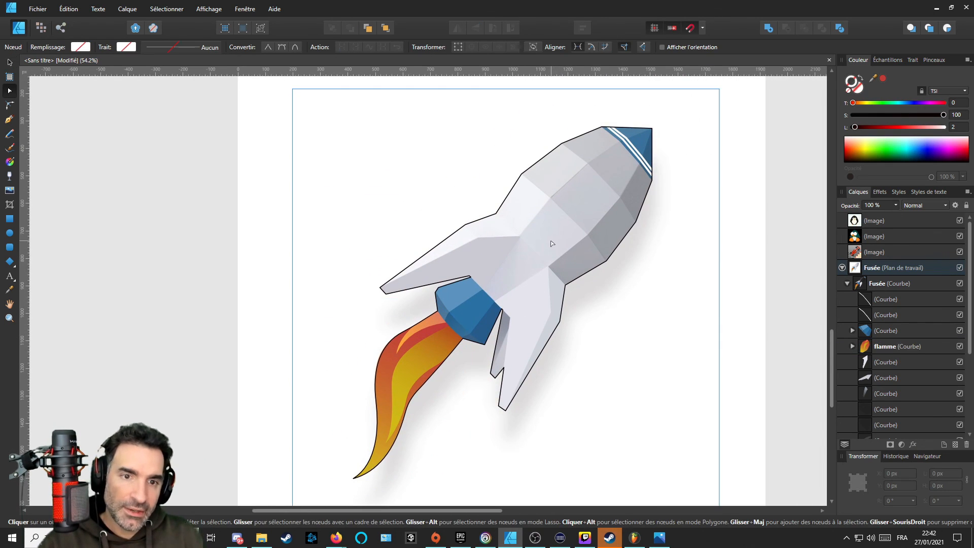
click(860, 286)
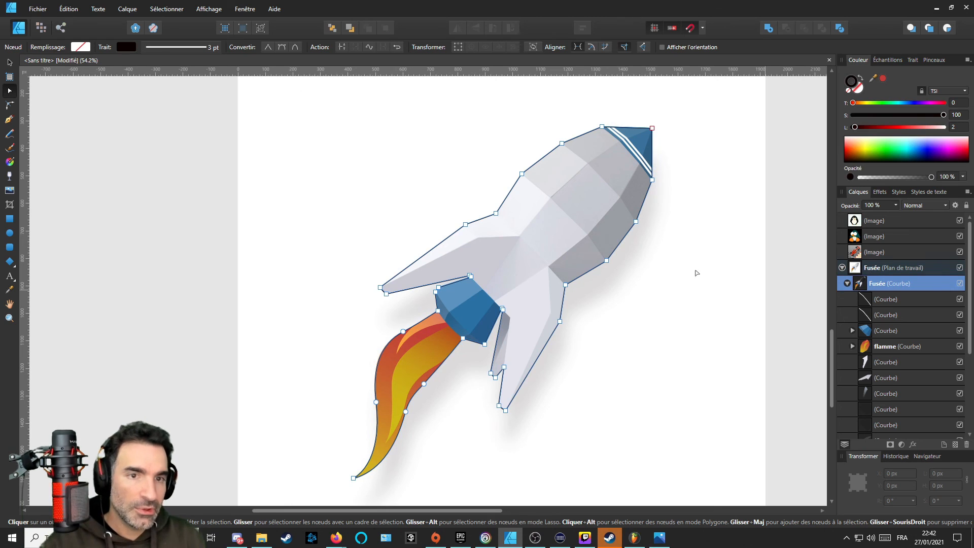
click(853, 93)
Fill the Fusée outline curve with the light bluish grey sampled from the rocket's body.
mouse_move(873, 77)
mouse_down()
mouse_move(772, 148)
mouse_move(551, 224)
mouse_up()
click(884, 79)
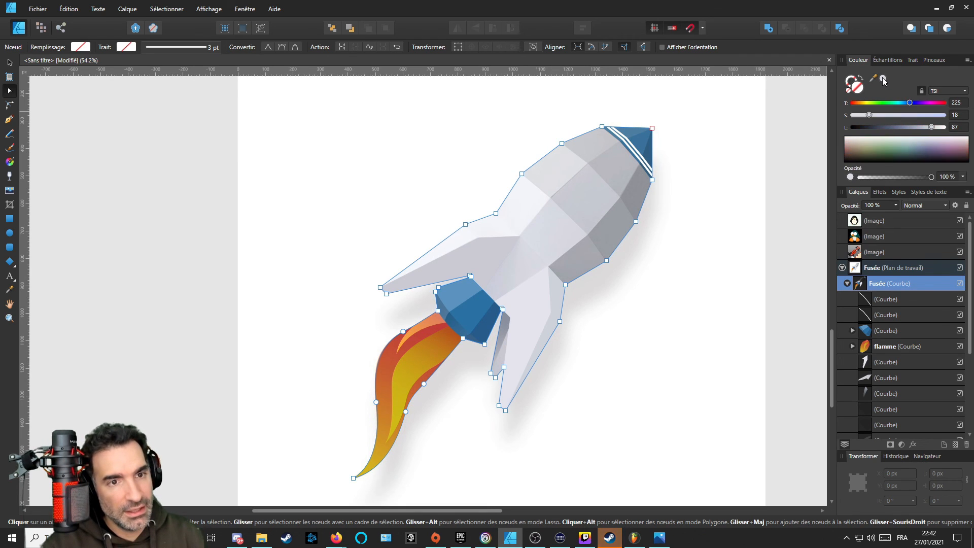
scroll(557, 235, down, 3)
scroll(534, 256, up, 2)
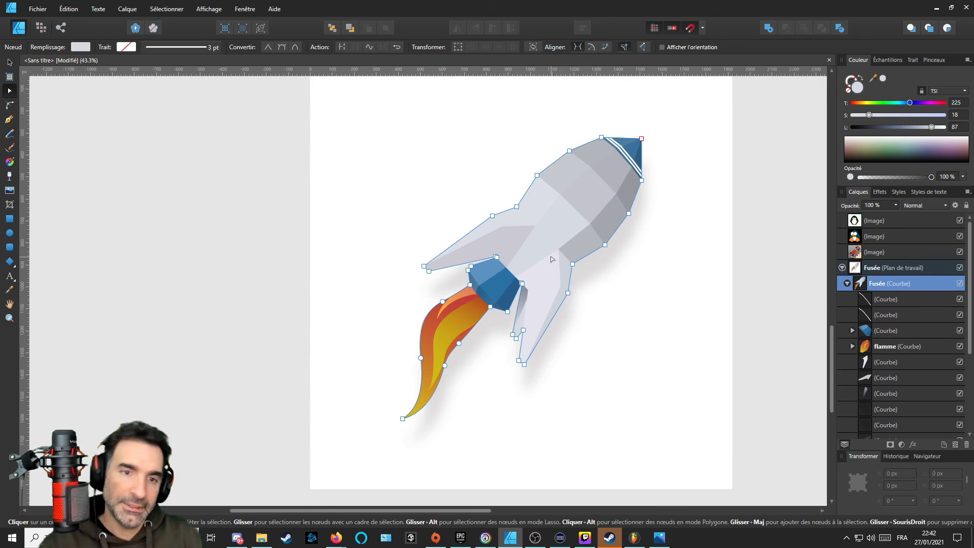
scroll(534, 256, down, 3)
scroll(661, 300, up, 2)
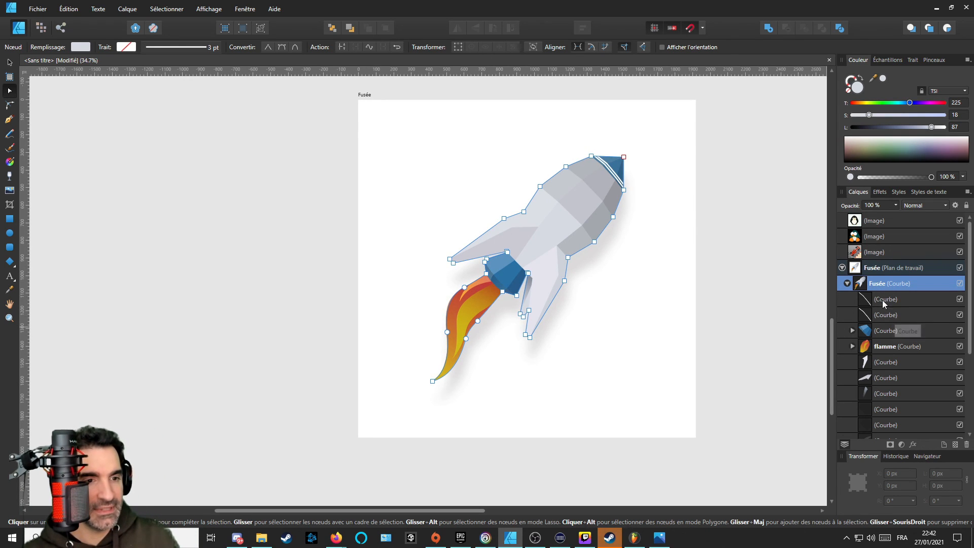
Collapse the Fusée curve's layers, hide the reference image in the Fusée artboard and clear the selection.
click(847, 283)
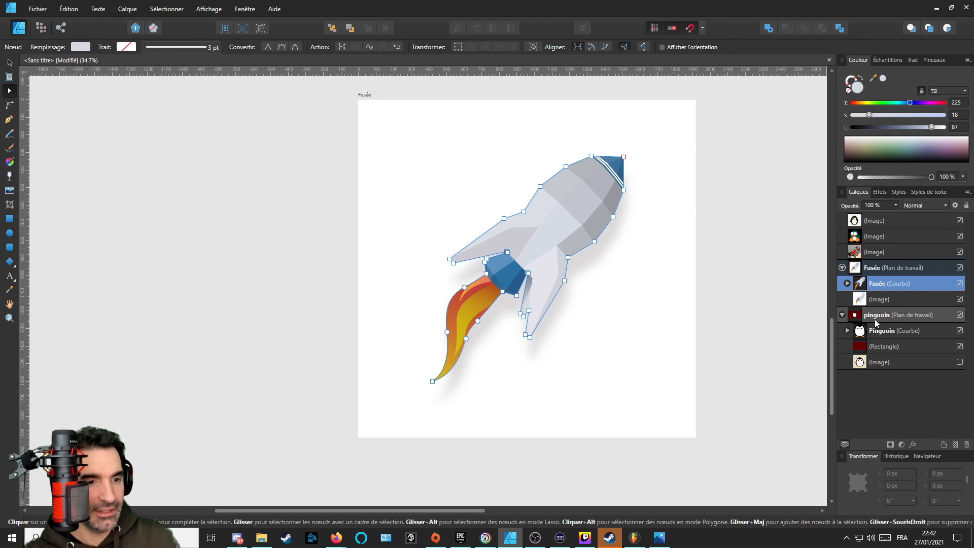
click(960, 299)
click(497, 404)
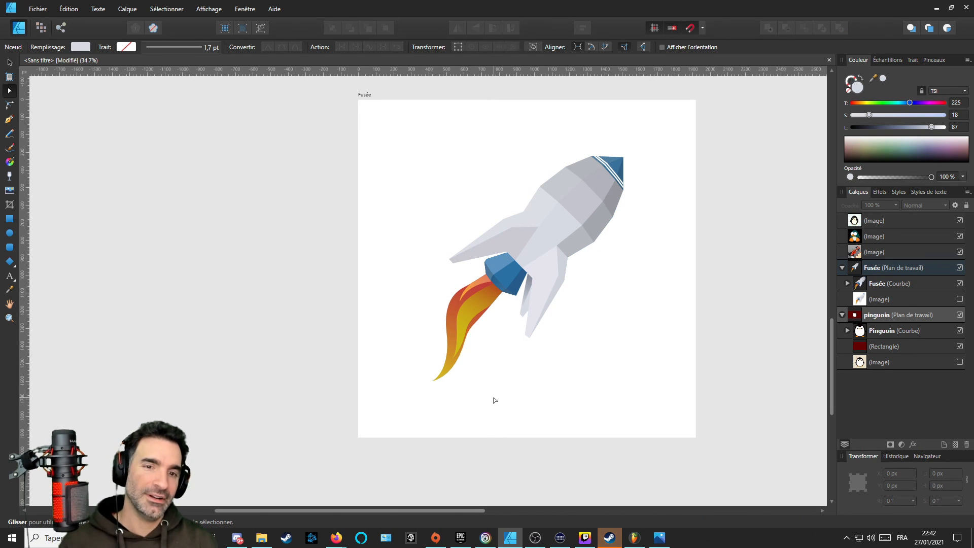